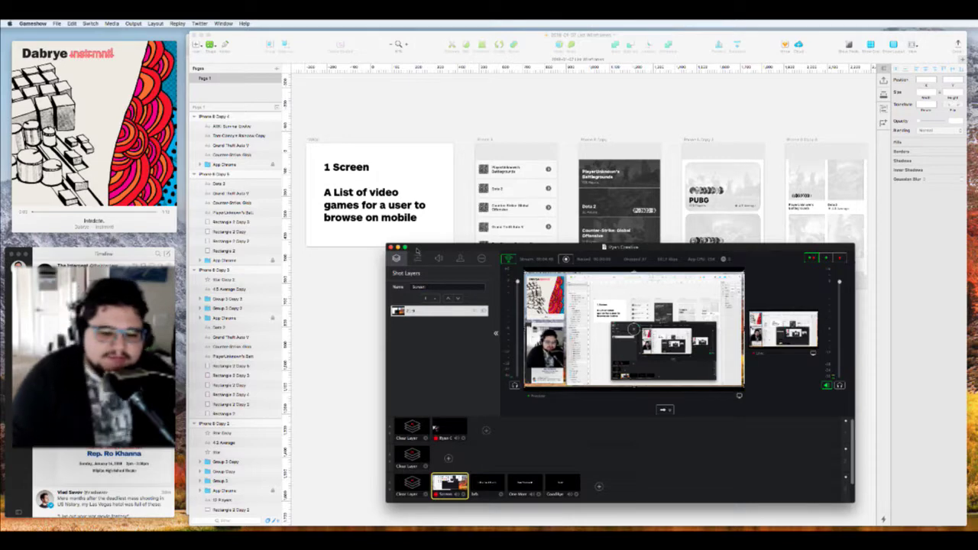
Minimize the Gameshow broadcast window, scroll to the wireframe artboards, and select the music player.
left_click(396, 248)
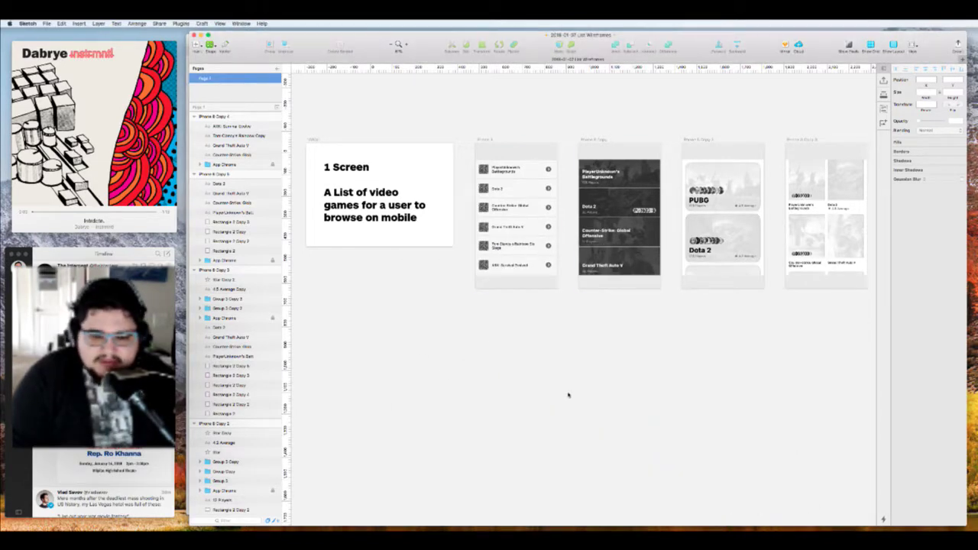
scroll(568, 395, "right", 1)
scroll(568, 395, "down", 1)
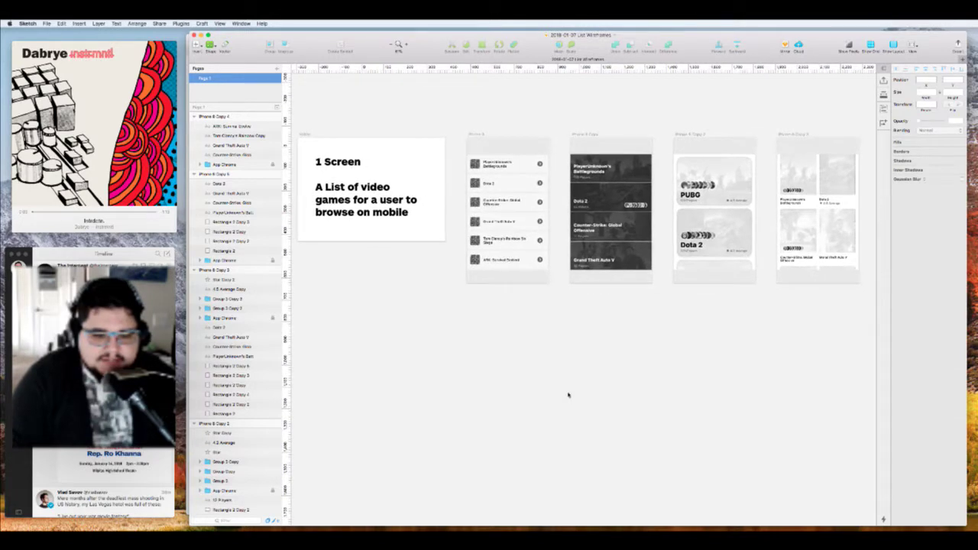
mouse_move(15, 44)
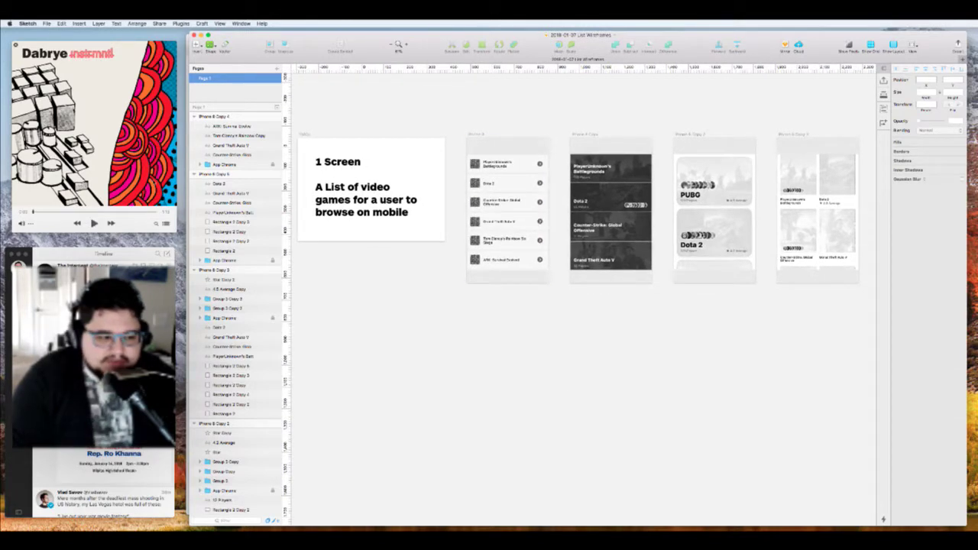
left_click(38, 213)
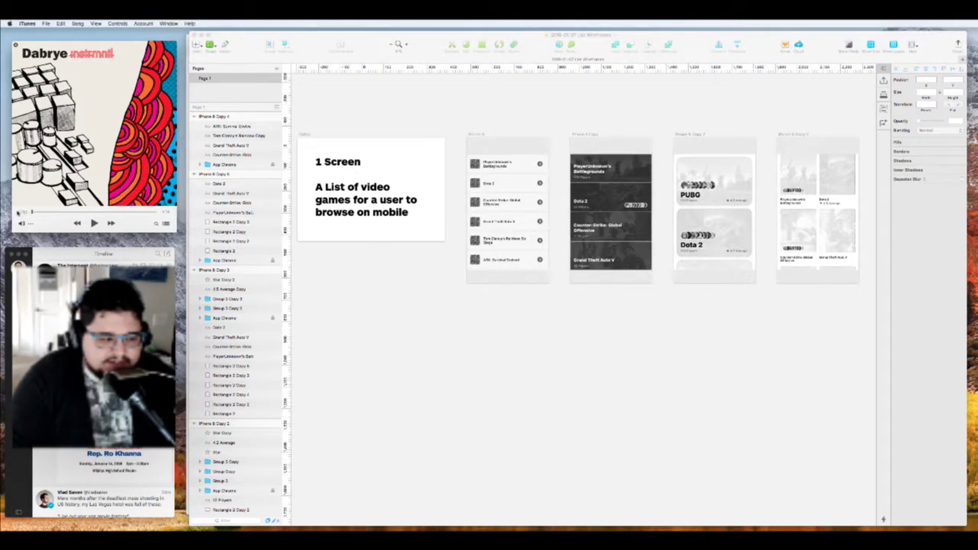
Resume the Dabrye album, lower the master volume slightly, and open the iTunes library window.
left_click(95, 223)
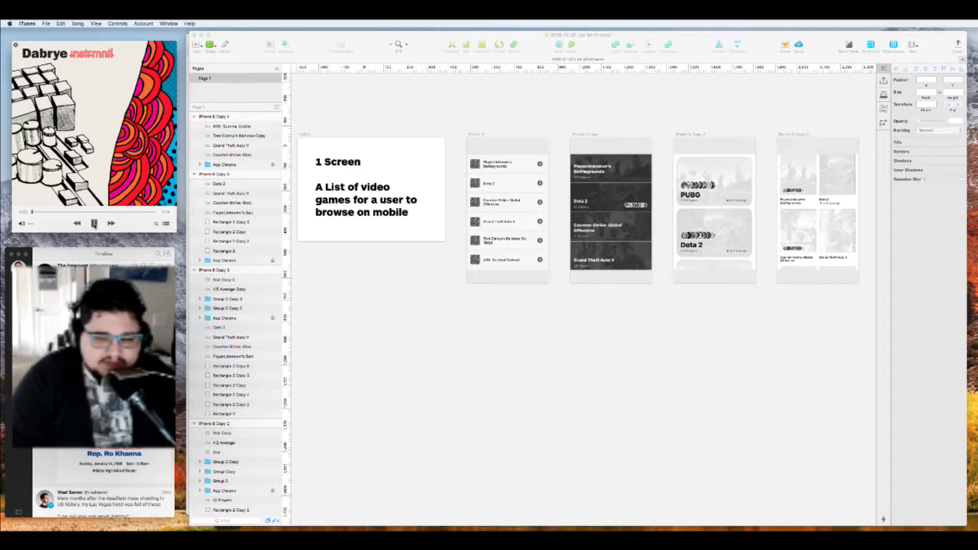
left_click(23, 223)
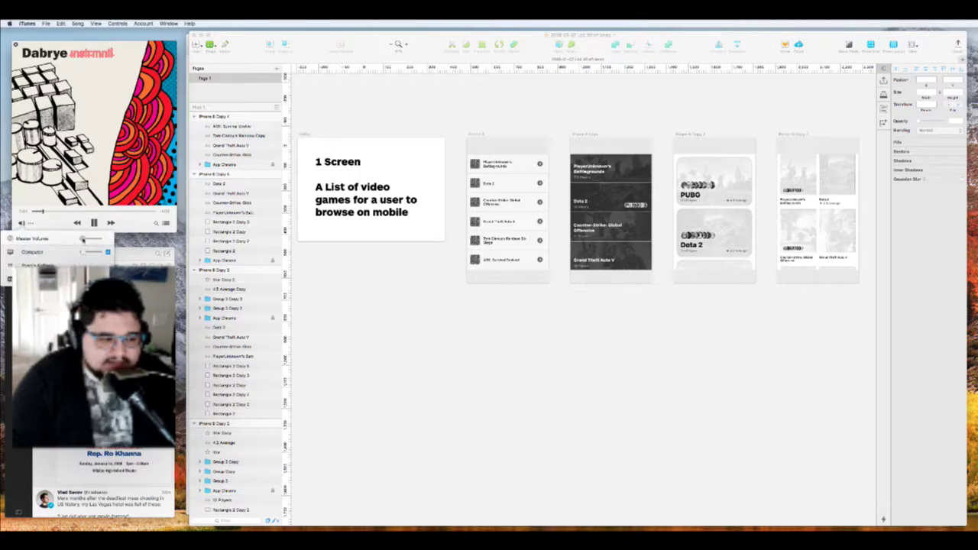
left_click_drag(81, 239, 81, 240)
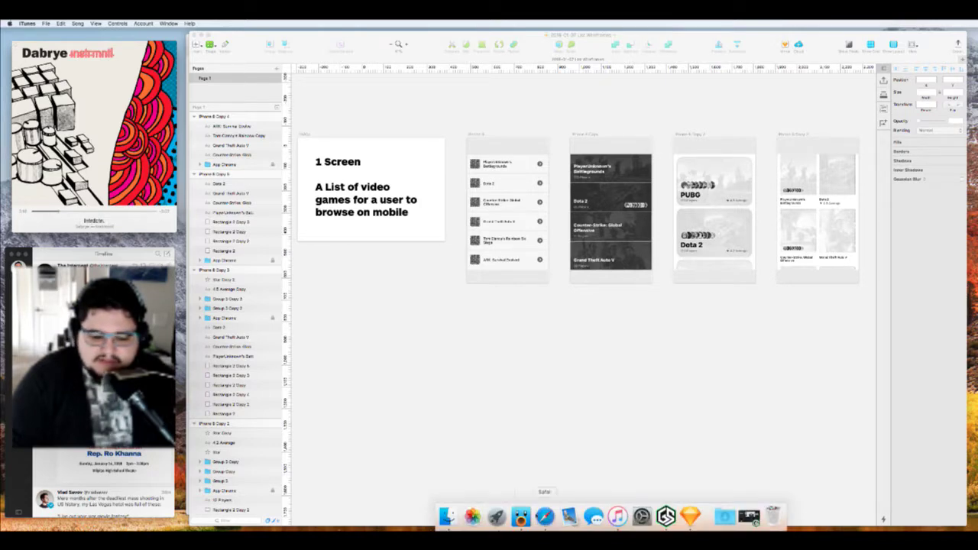
left_click(618, 517)
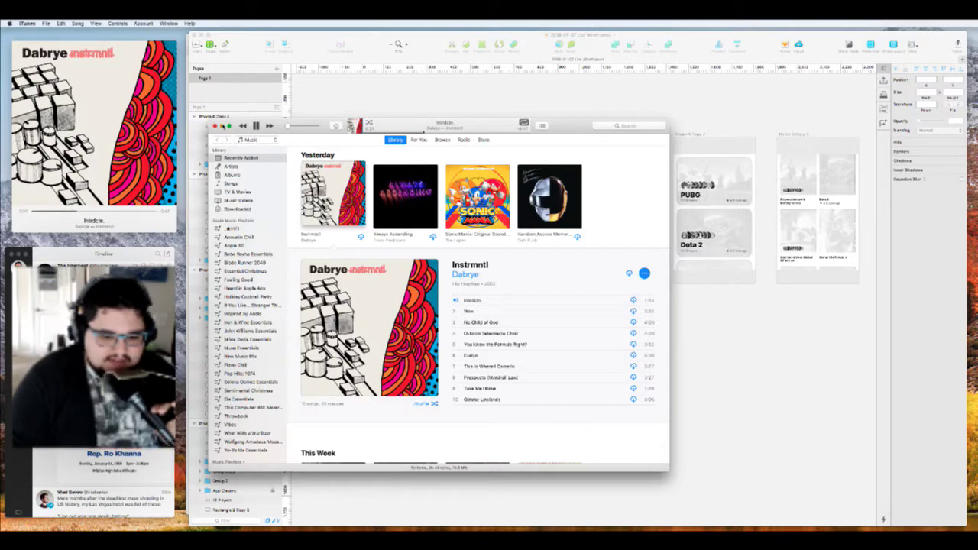
Bring iTunes back and open its Equalizer window through the Help search.
left_click(222, 126)
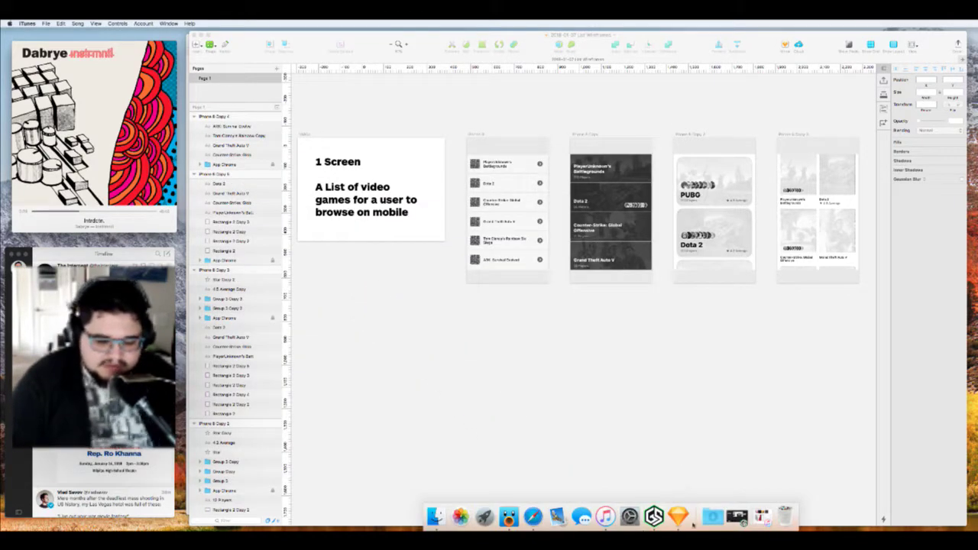
left_click(609, 517)
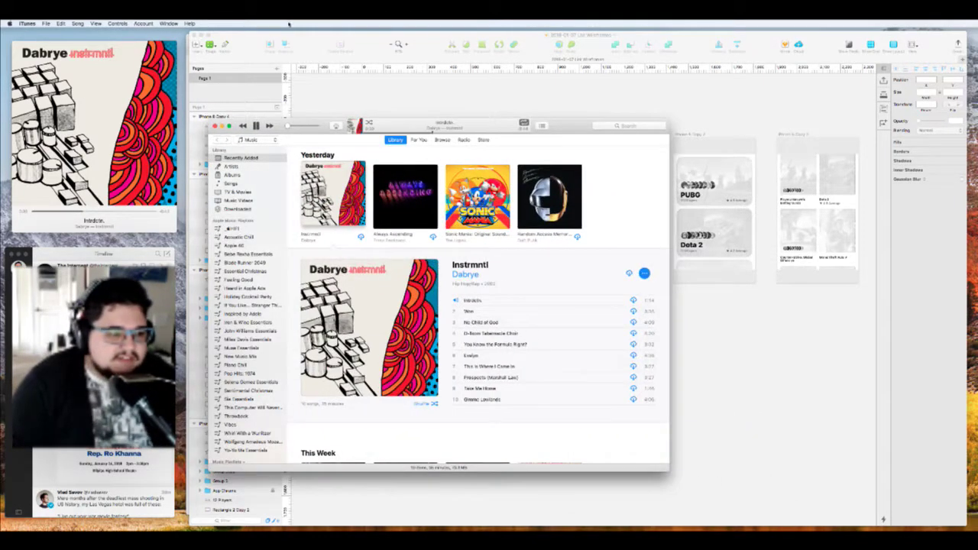
left_click(191, 23)
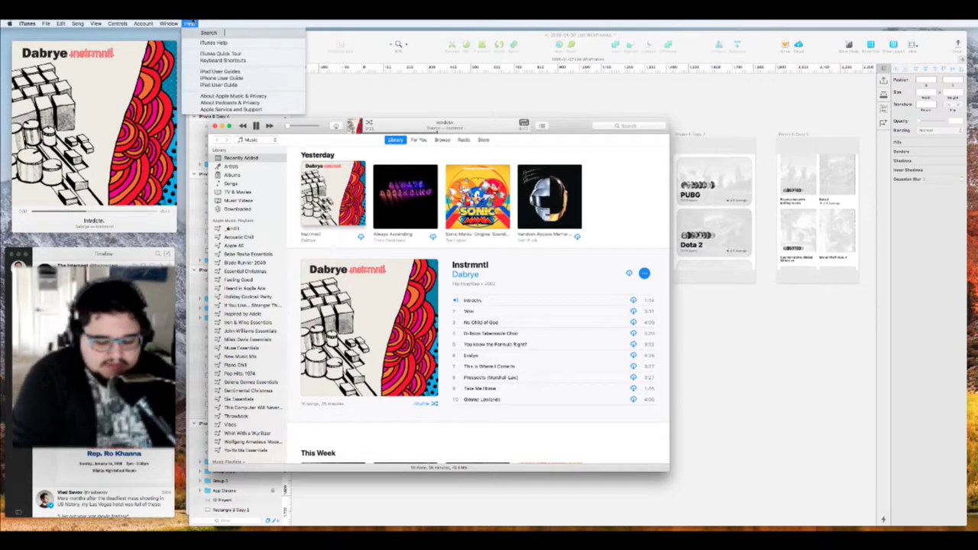
left_click(193, 21)
key("alt+super+e")
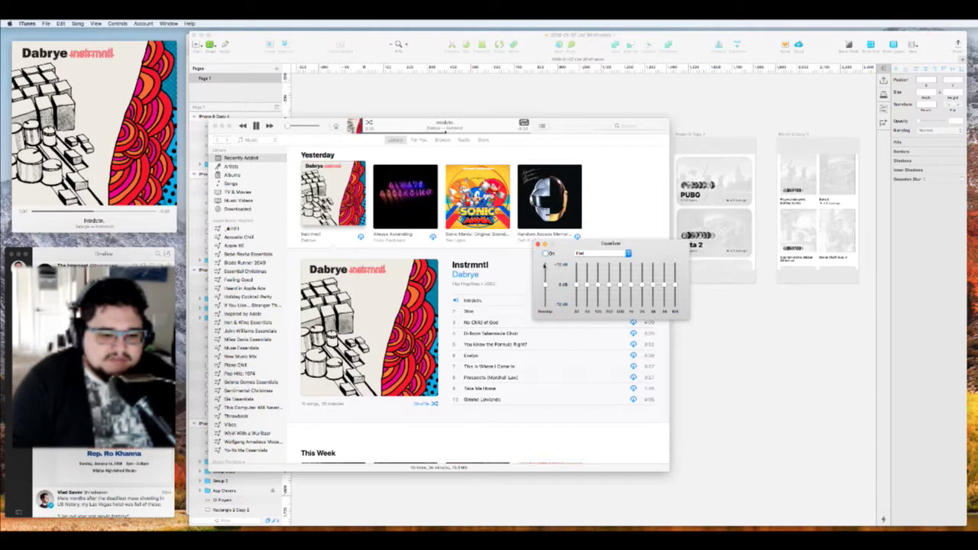
Lower the equalizer preamp, then restore the Gameshow broadcast window.
left_click_drag(546, 281, 545, 297)
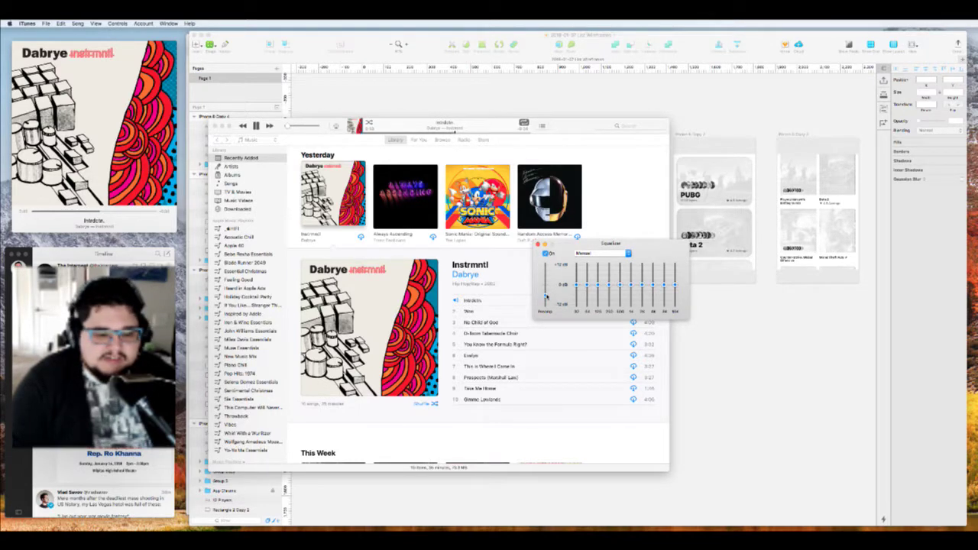
left_click_drag(546, 296, 546, 303)
key("super+Tab")
key("super+Tab")
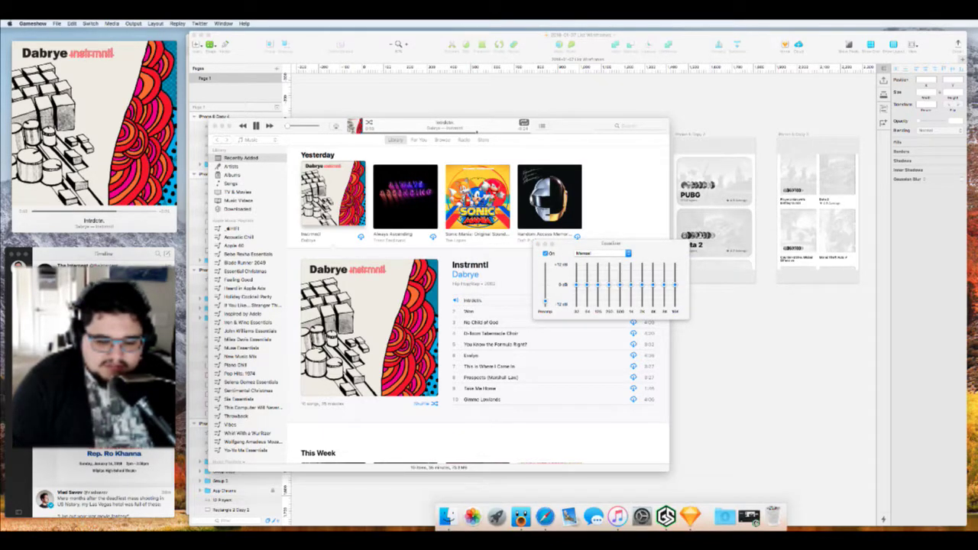
left_click(748, 521)
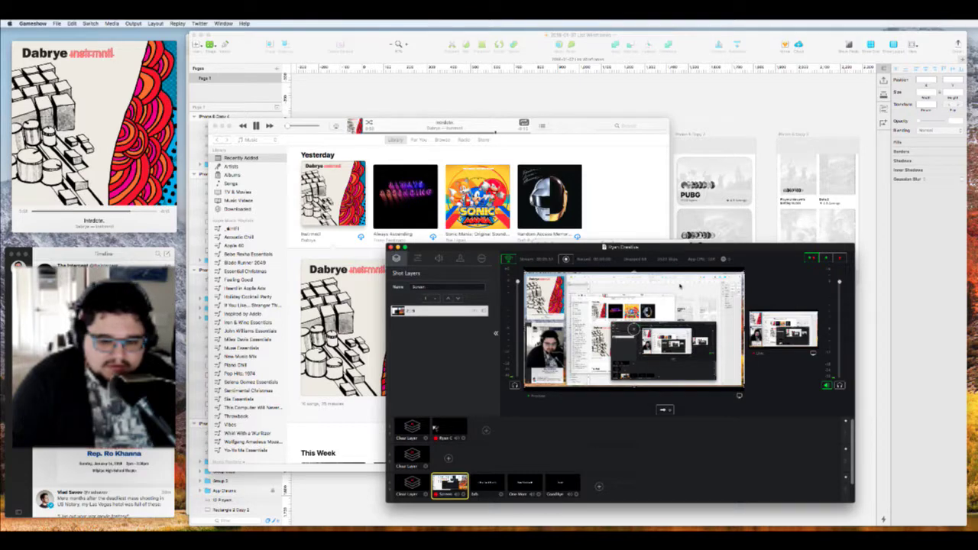
Move the broadcast window up and right and raise the equalizer preamp again.
left_click_drag(724, 249, 942, 191)
left_click(552, 303)
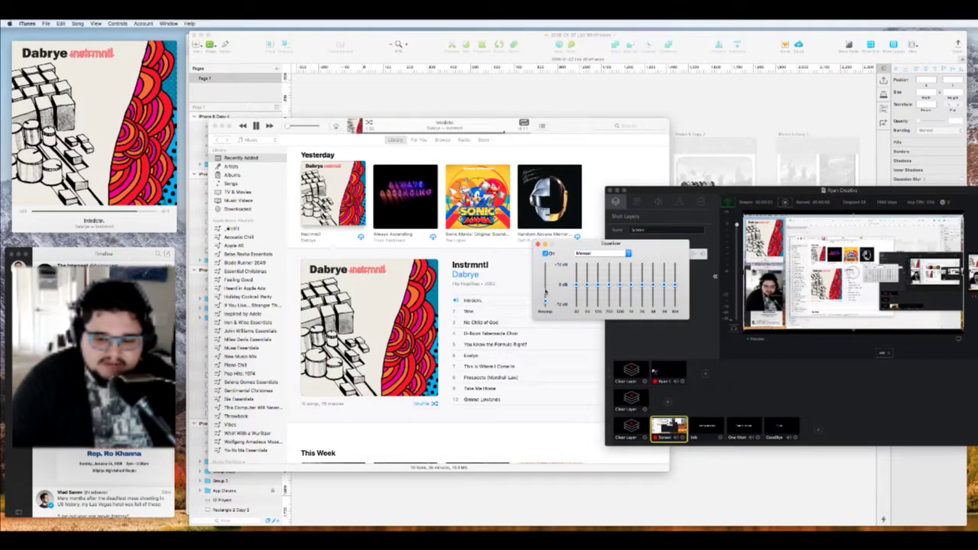
left_click_drag(546, 303, 546, 290)
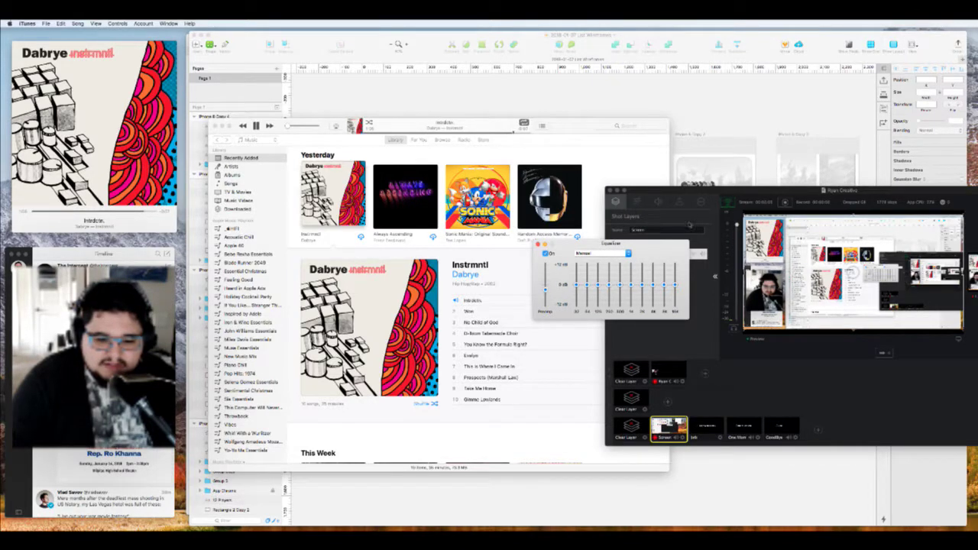
Cut the live shot to the Ryan C camera and back to Screen, then close iTunes.
left_click(734, 191)
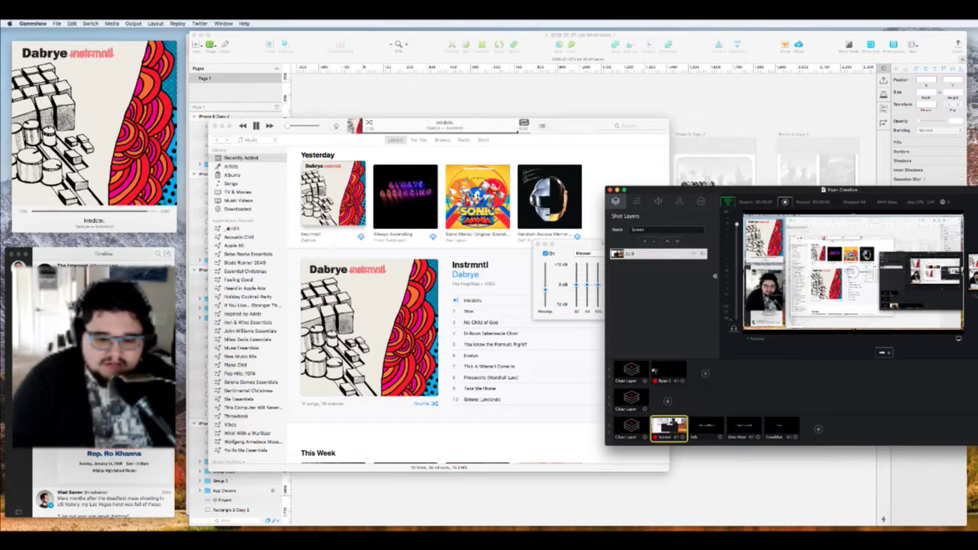
left_click(268, 125)
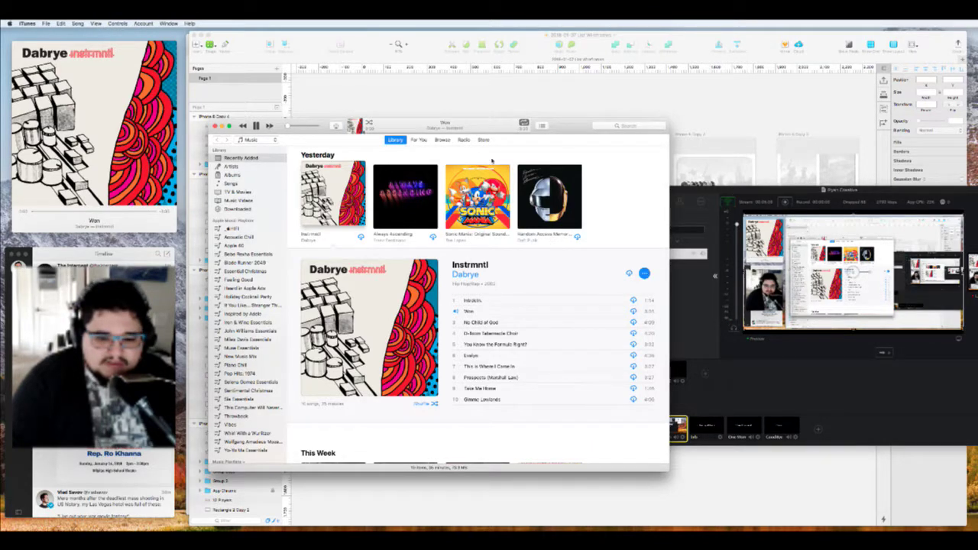
left_click(693, 191)
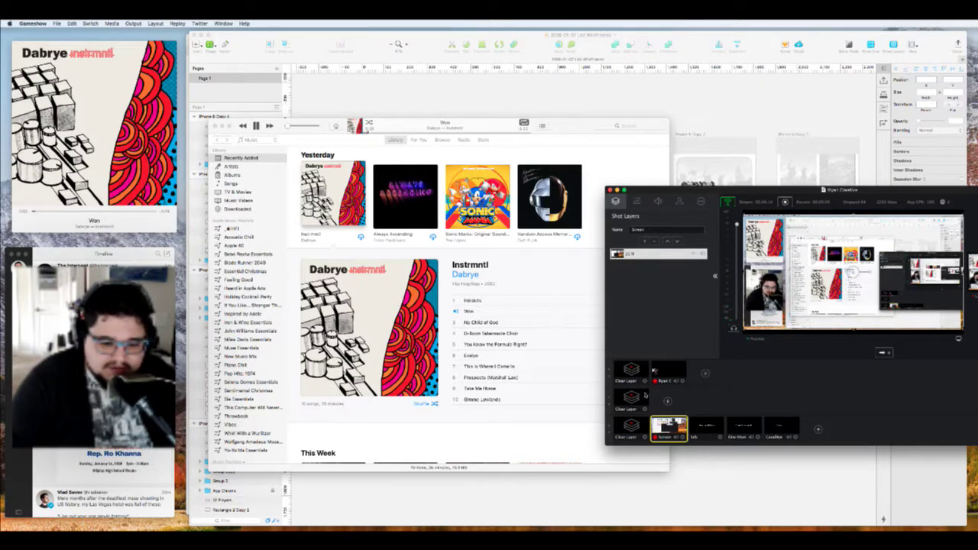
left_click(670, 376)
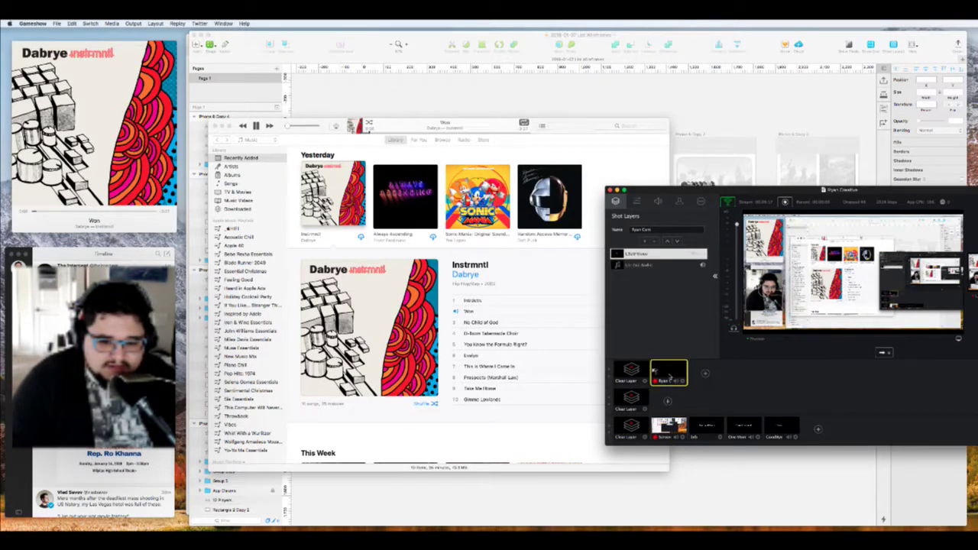
left_click(670, 427)
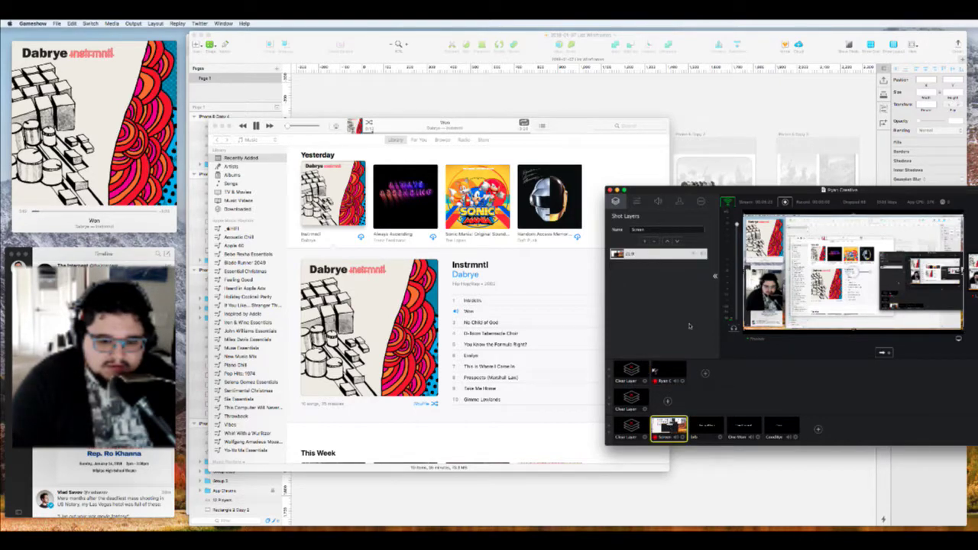
left_click(289, 130)
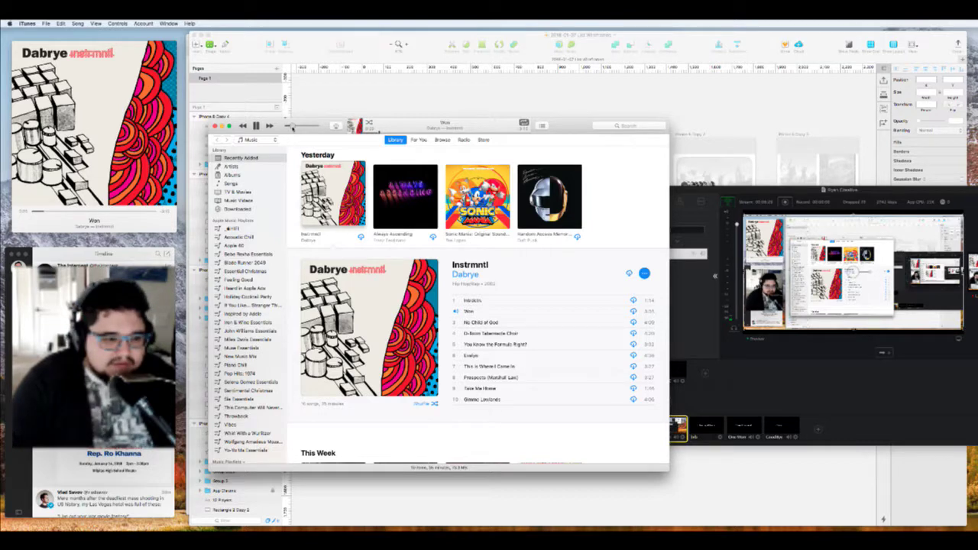
left_click(217, 126)
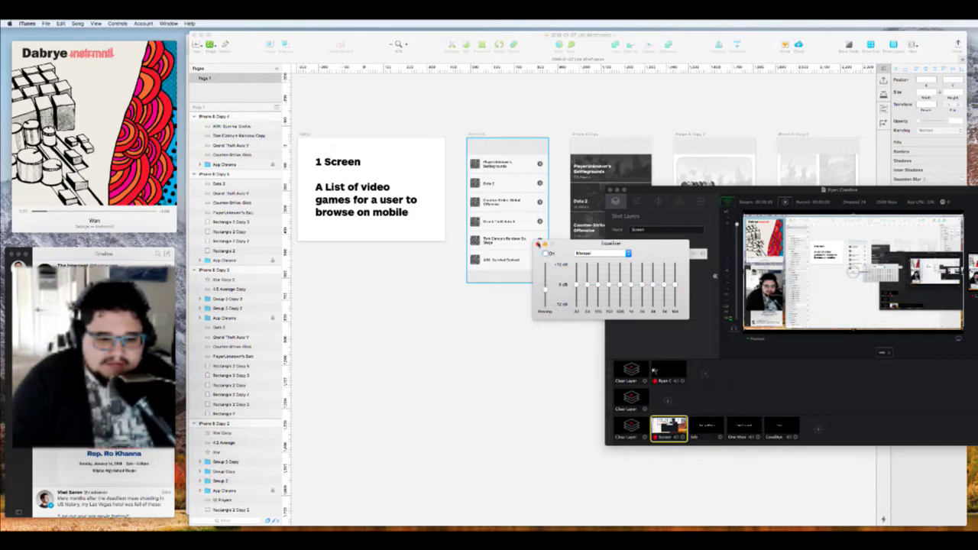
Close the Equalizer window and minimize the Gameshow broadcast window.
left_click(538, 244)
left_click(646, 193)
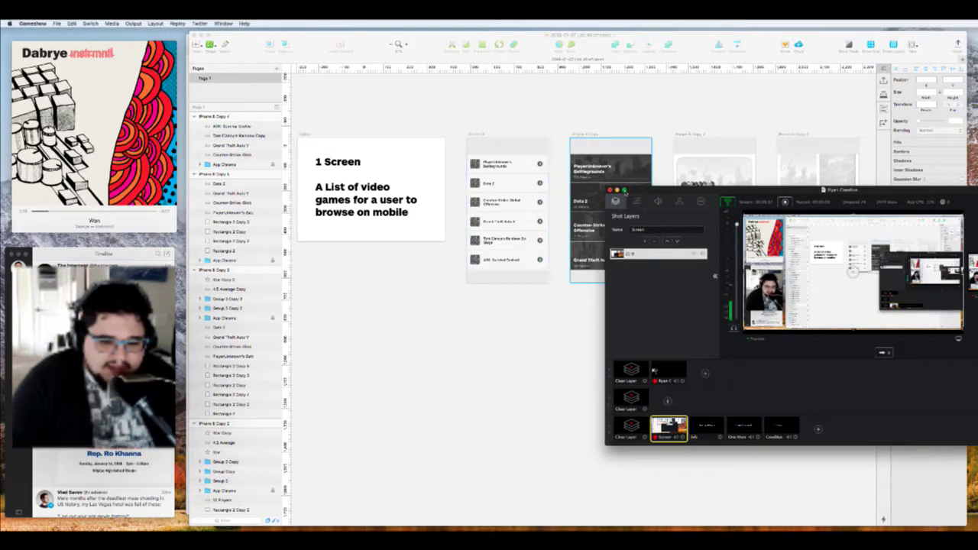
left_click(618, 189)
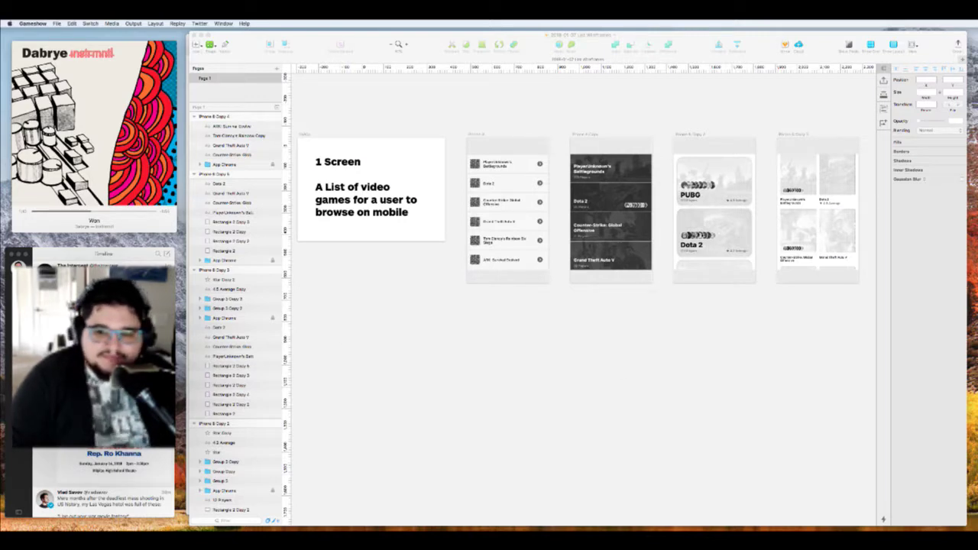
key("super+Tab")
key("super+n")
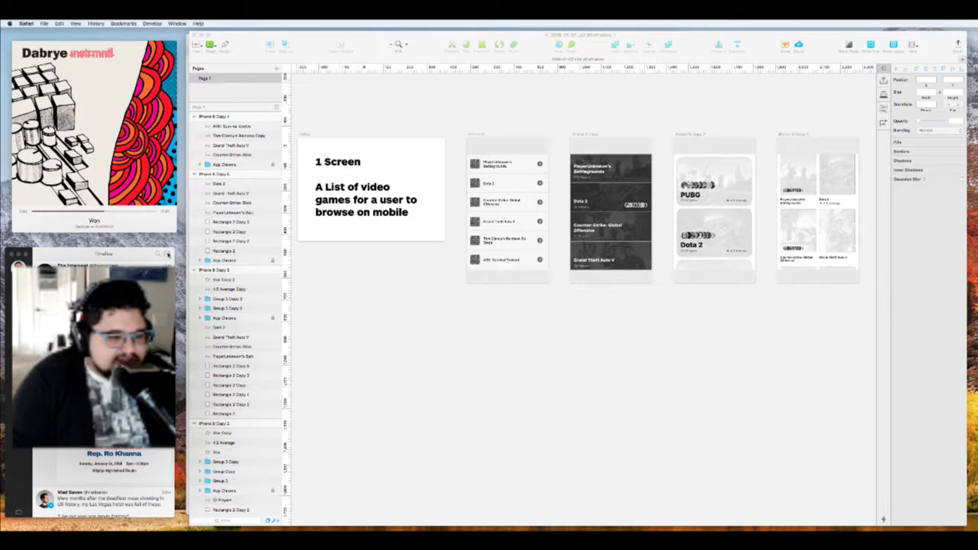
Tweet “Ok We're ready to rock some web wireframes” with the Twitch link, then close the timeline.
left_click(167, 255)
type("Ok Wehe")
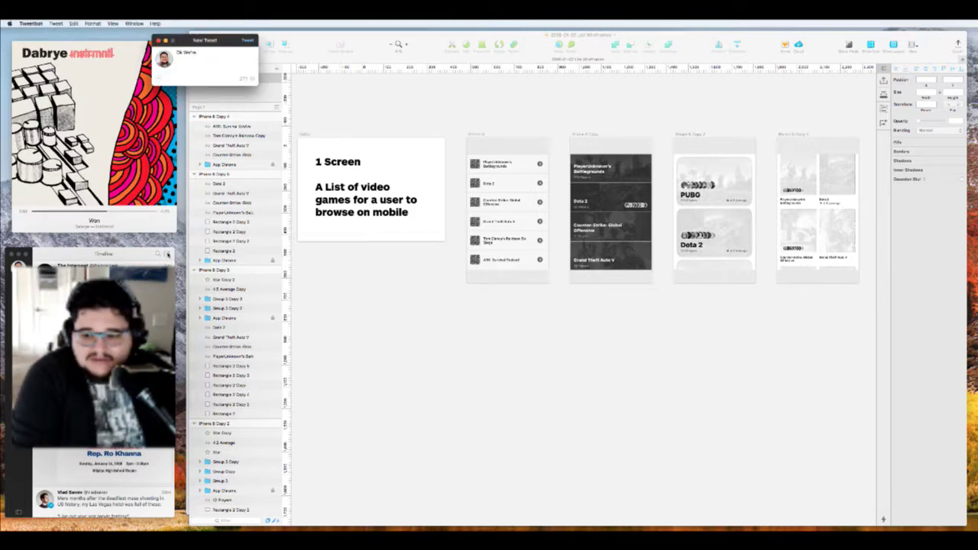
type(" ready to rock")
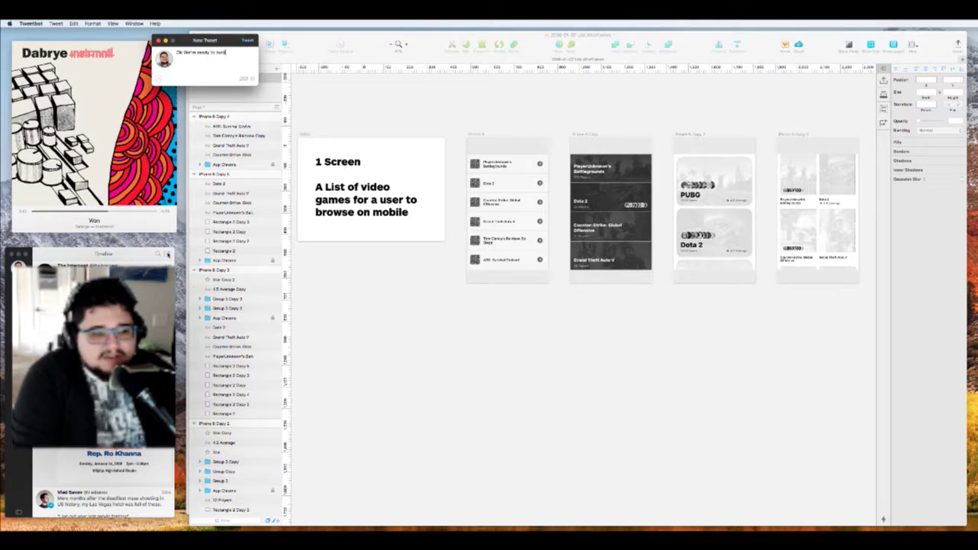
type(" some")
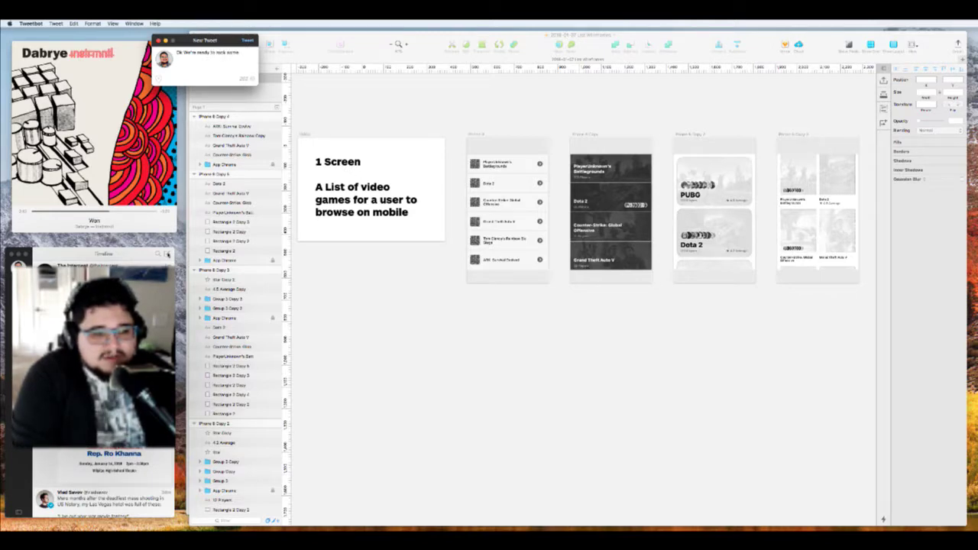
type(" we")
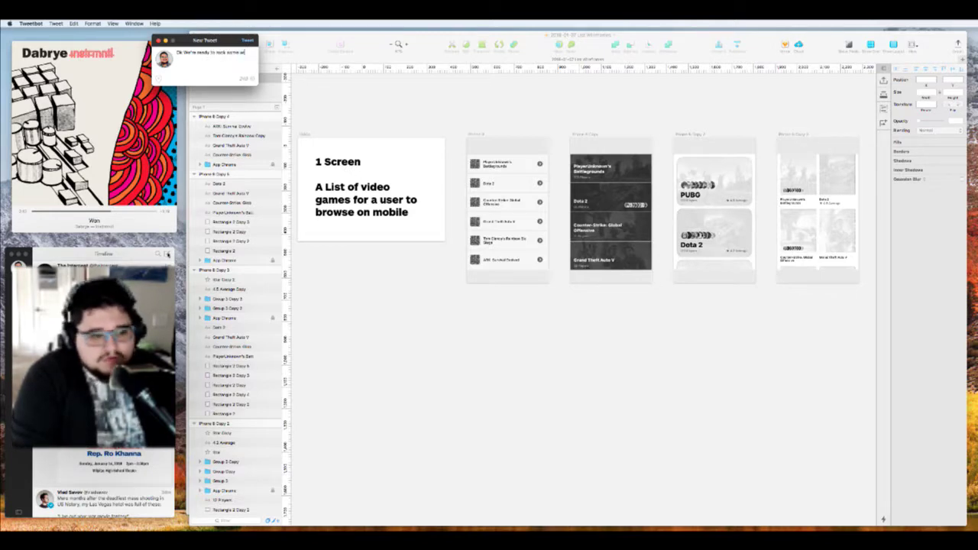
type("re")
type(" wireframes.")
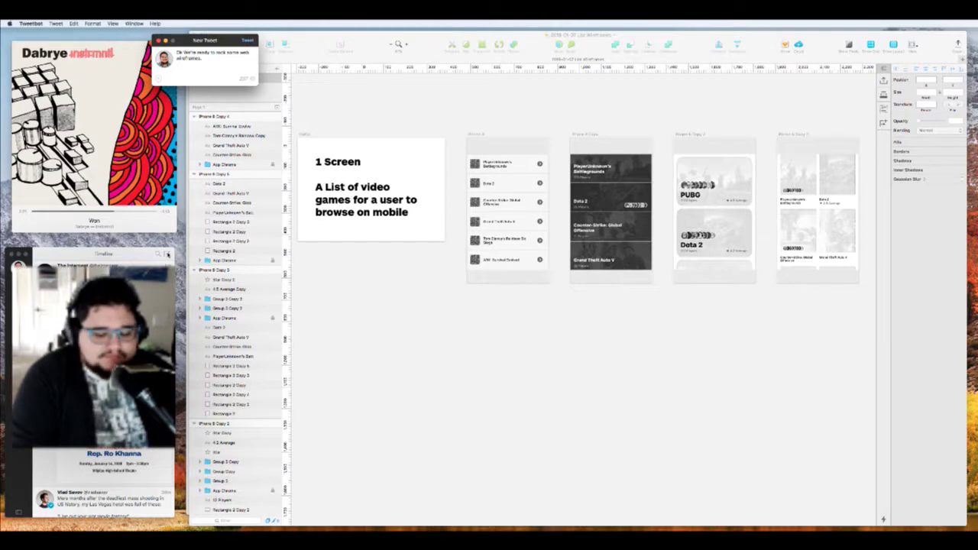
type("http://twitch.tv/yanoo")
key("super+Return")
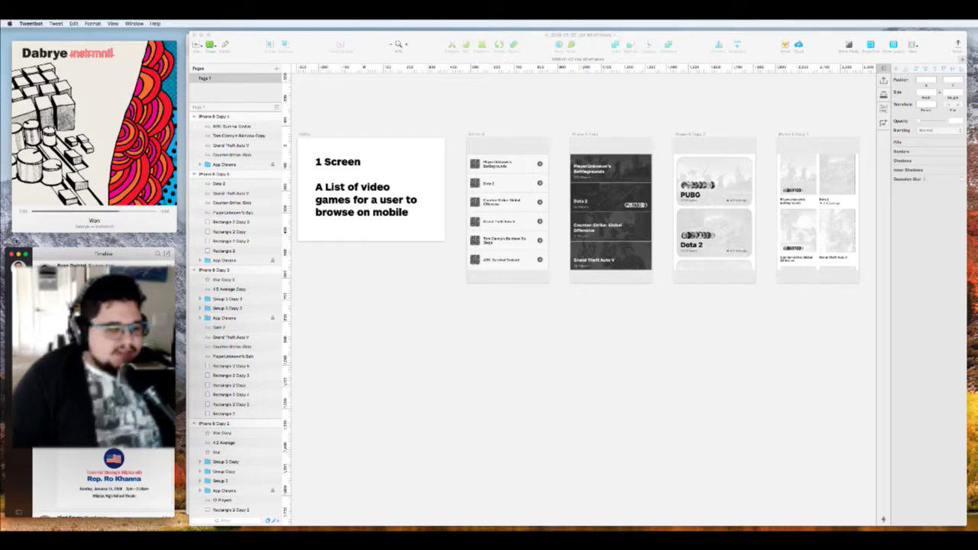
left_click(10, 254)
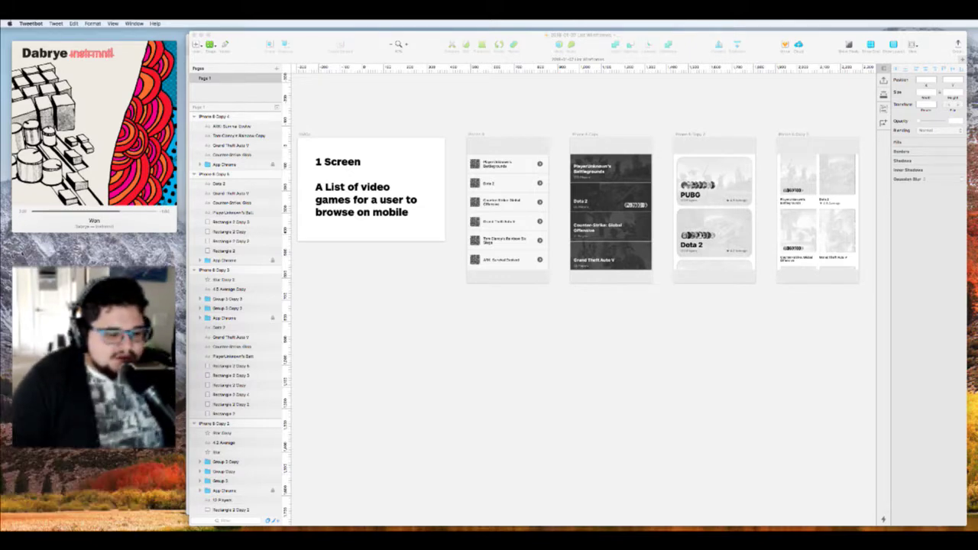
Bring the Sketch file forward and zoom out to show the brief and all six iPhone 8 artboards.
left_click(520, 404)
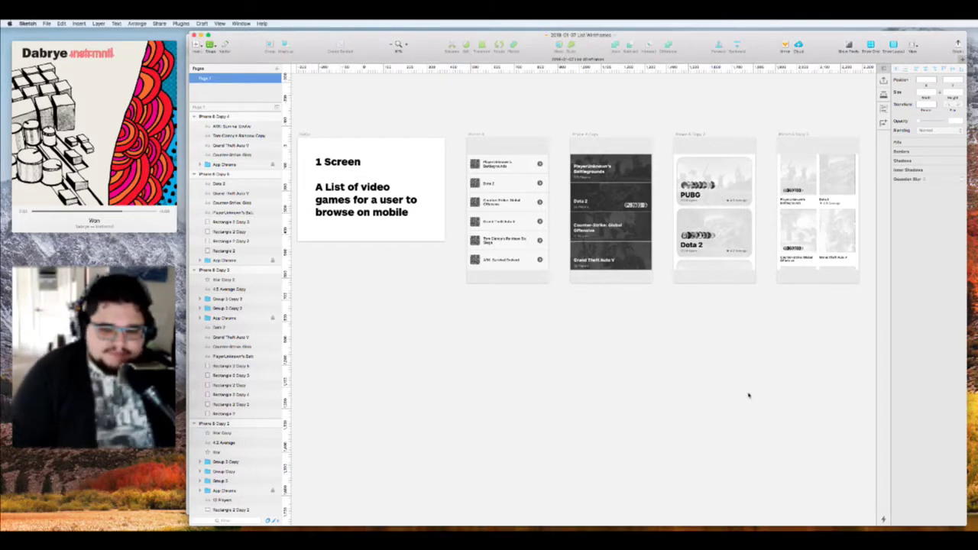
scroll(427, 305, "down", 3)
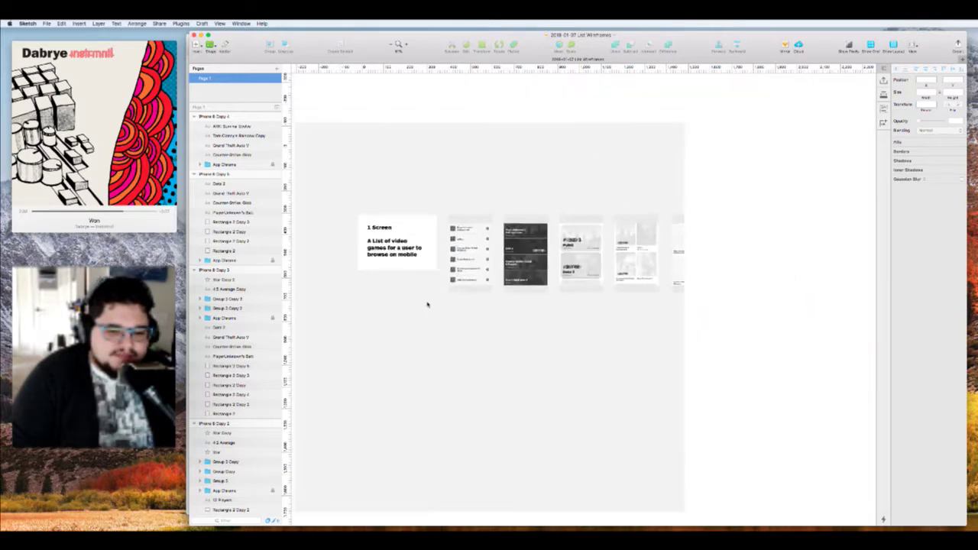
scroll(427, 305, "down", 5)
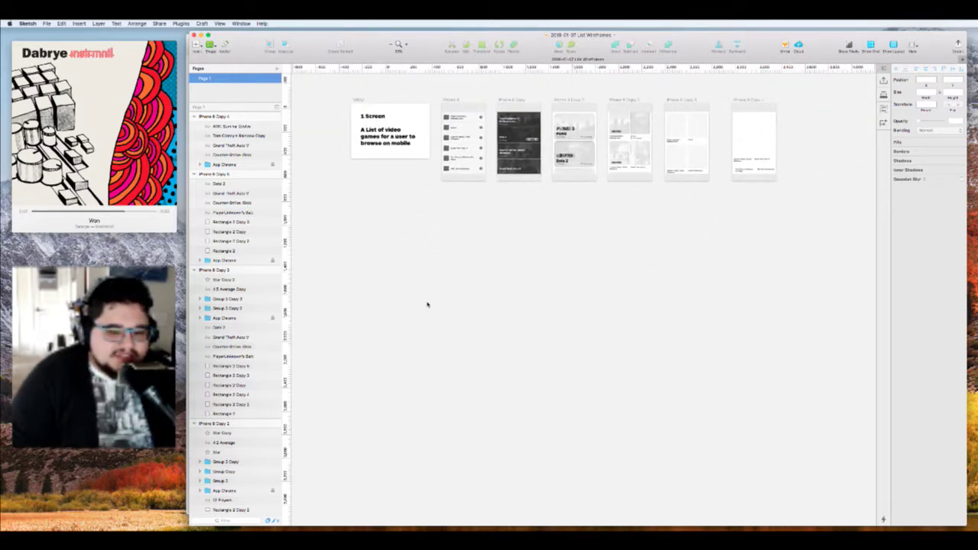
scroll(427, 305, "up", 2)
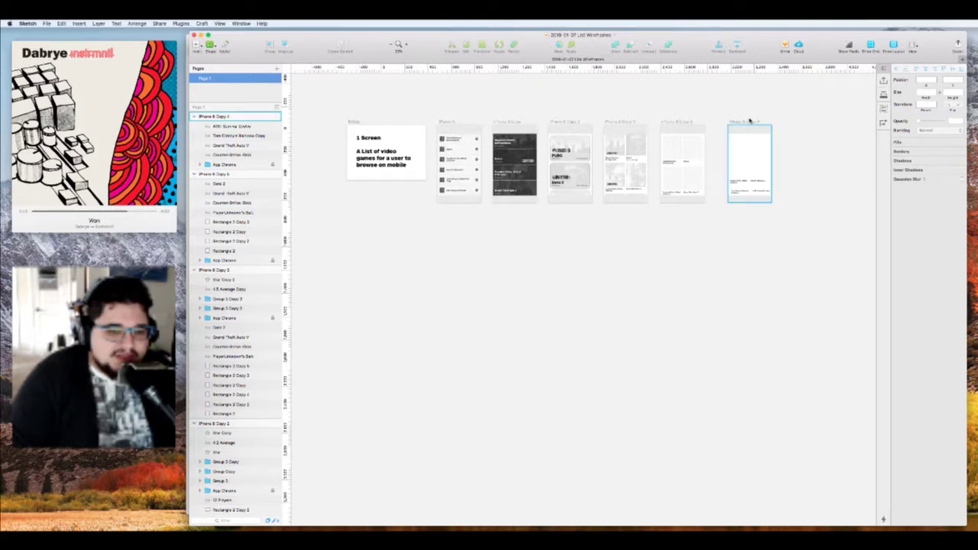
scroll(574, 283, "down", 3)
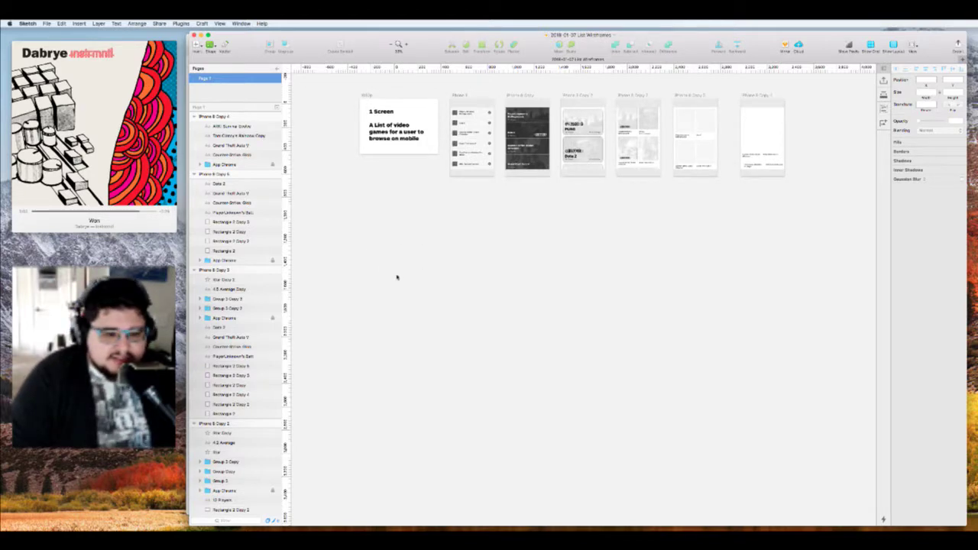
Add an Apple TV preset artboard and drag it below the iPhone screens.
key("a")
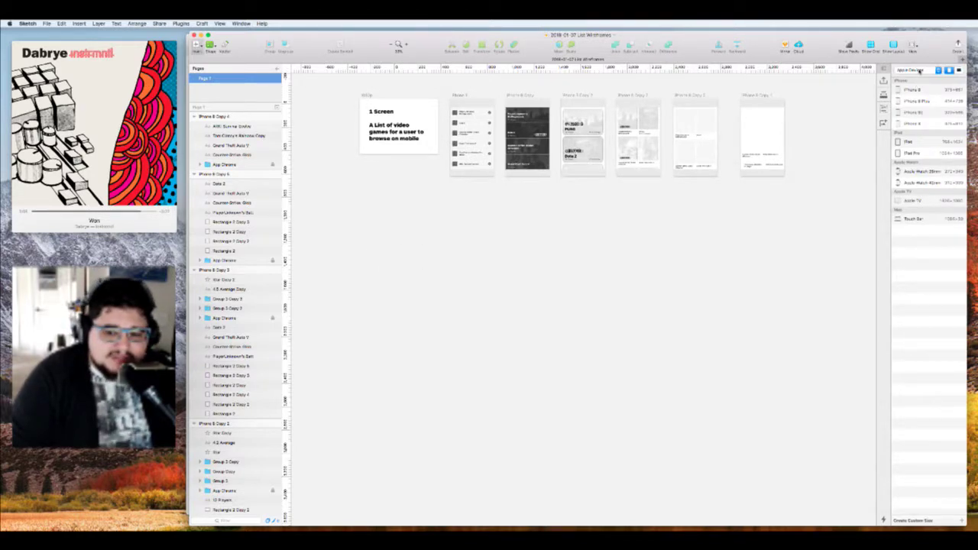
left_click(919, 70)
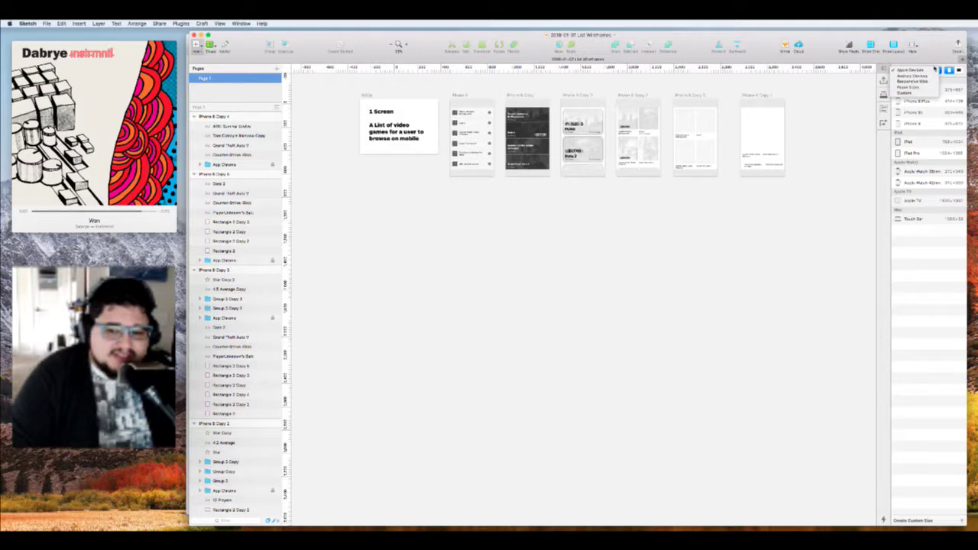
left_click(927, 81)
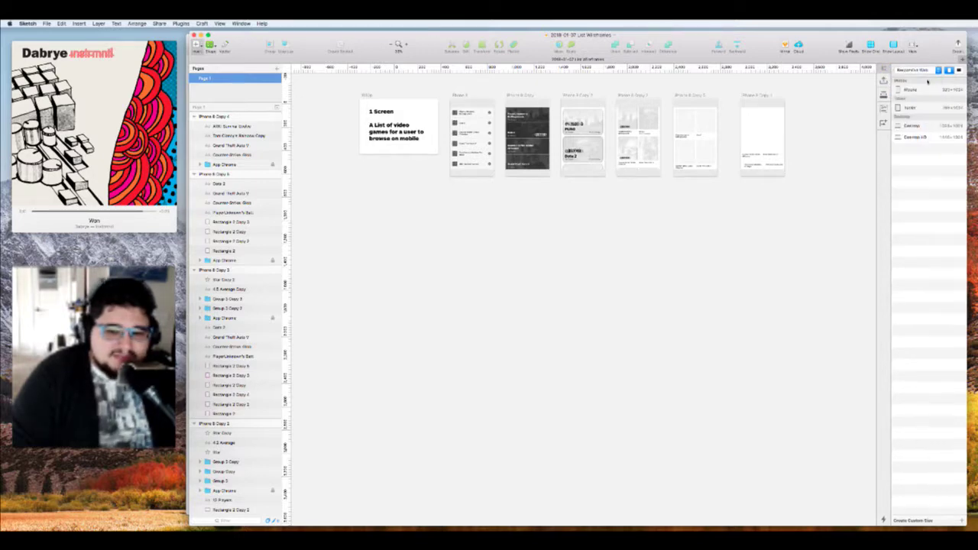
left_click(927, 70)
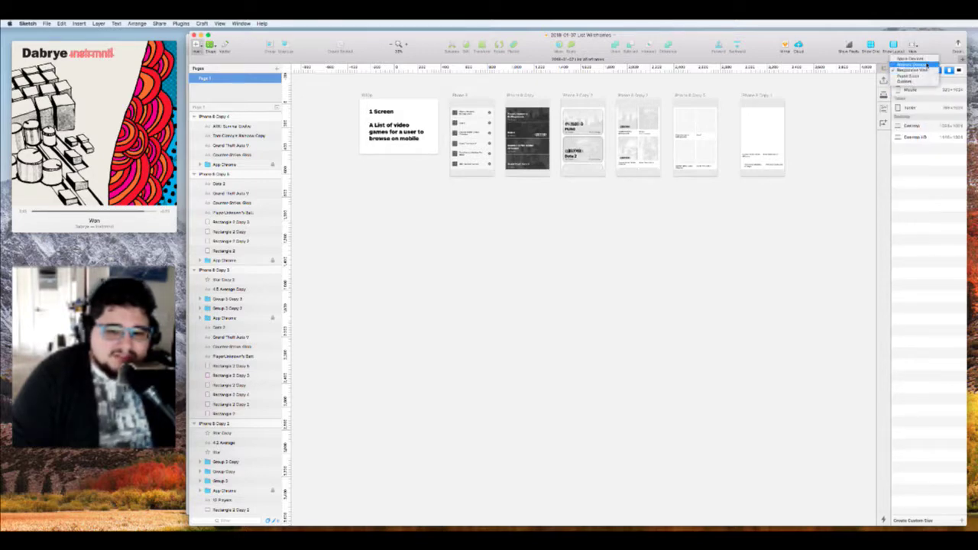
left_click(927, 59)
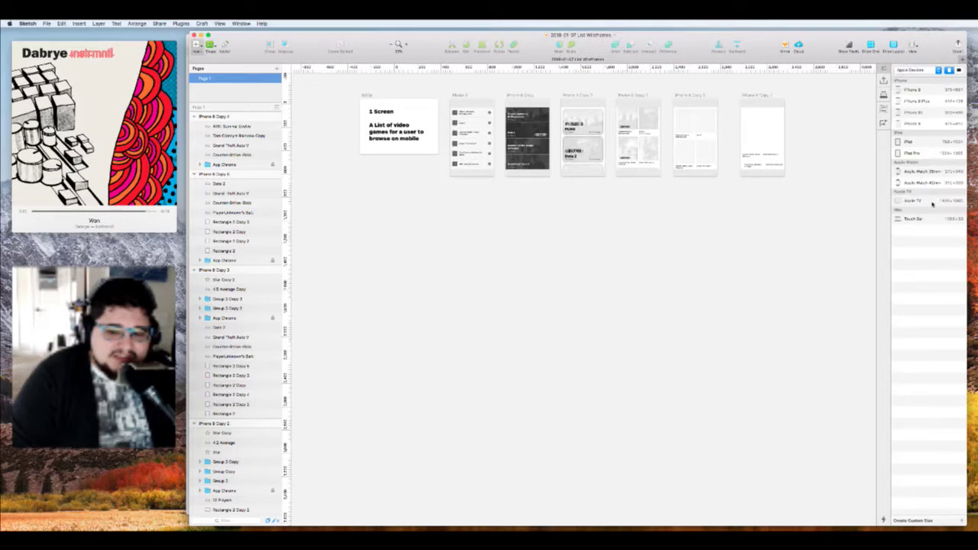
left_click(931, 201)
scroll(628, 234, "up", 3)
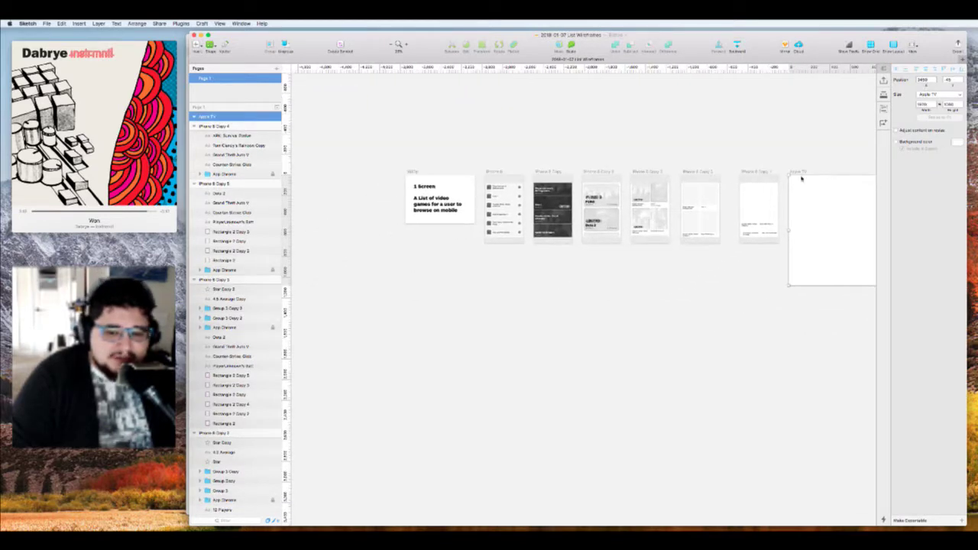
left_click_drag(801, 178, 415, 301)
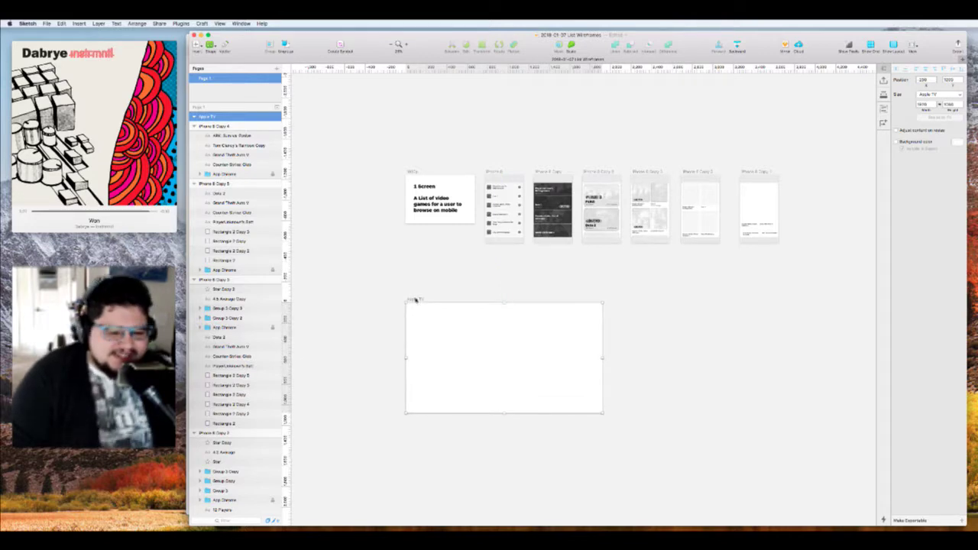
Rename the Apple TV artboard to 'iPad' and move it up.
double_click(208, 116)
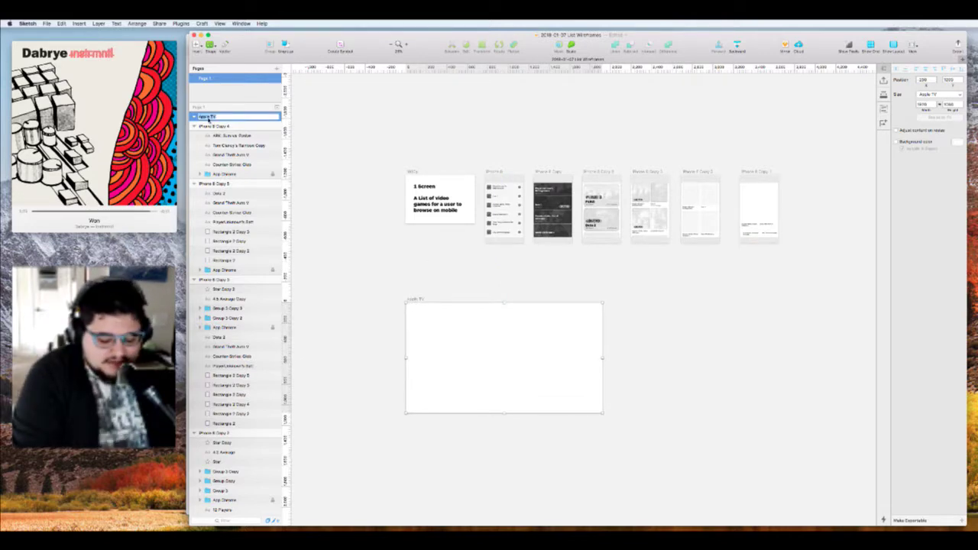
type("iPad")
key("Return")
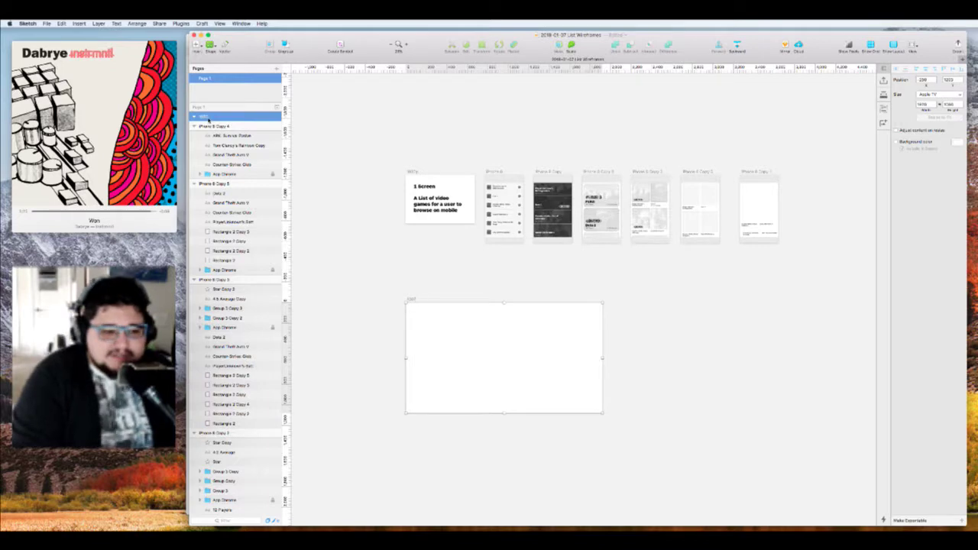
scroll(397, 380, "up", 5)
scroll(397, 380, "down", 3)
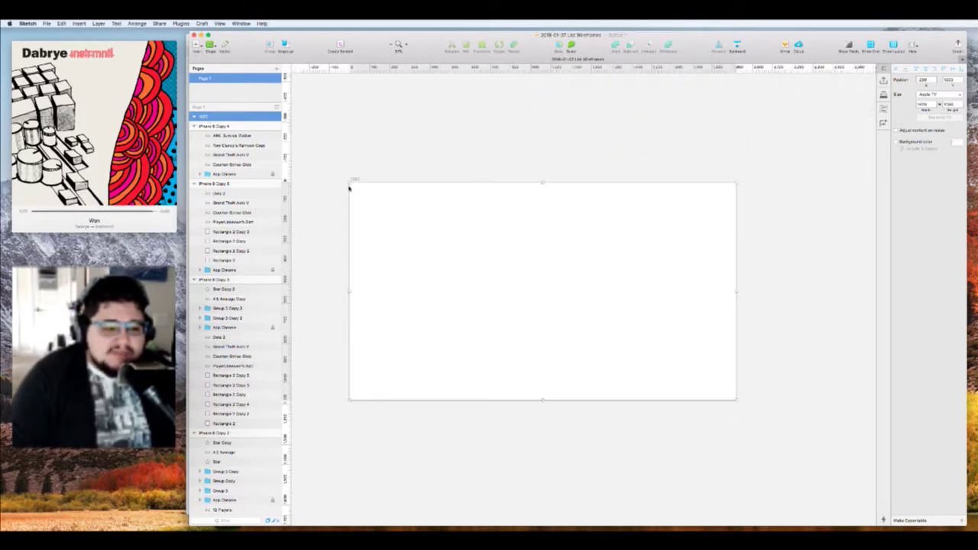
mouse_move(354, 184)
left_mouse_down()
mouse_move(362, 163)
mouse_move(353, 165)
left_mouse_up()
Nudge the blank iPad artboard, then delete it.
scroll(353, 165, "up", 2)
scroll(352, 165, "down", 2)
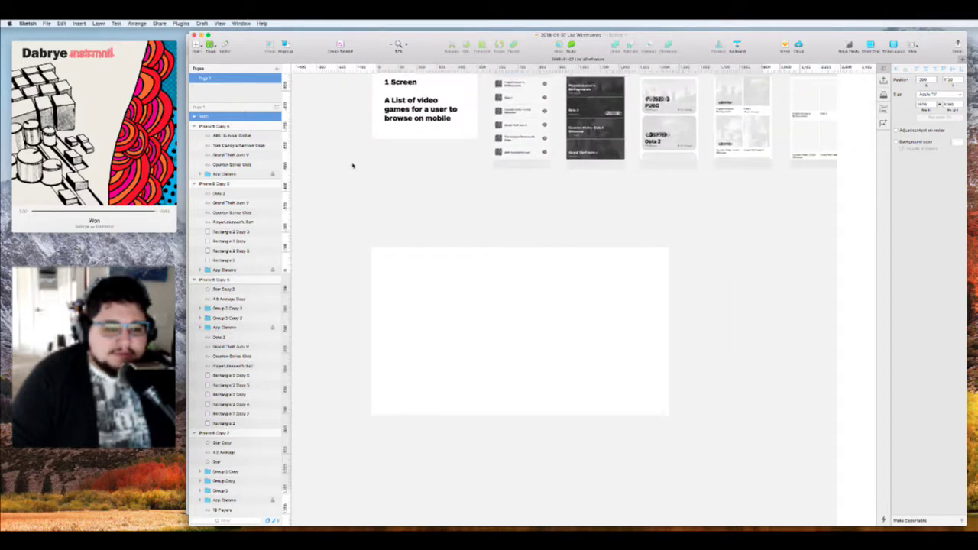
mouse_move(375, 240)
left_mouse_down()
mouse_move(389, 236)
mouse_move(375, 241)
left_mouse_up()
key("Delete")
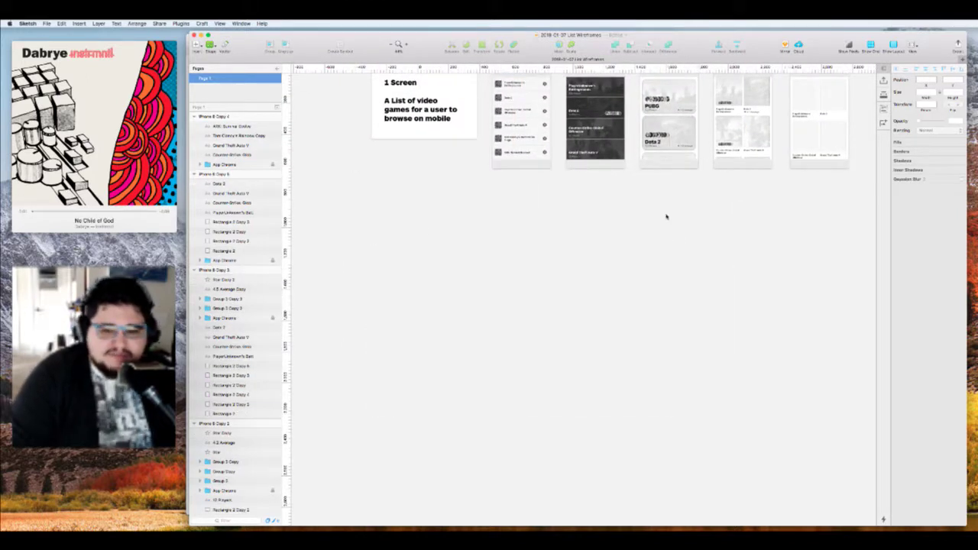
Add a 1440 × 1024 Desktop HD artboard and place it below the phone screens.
key("a")
left_click(914, 70)
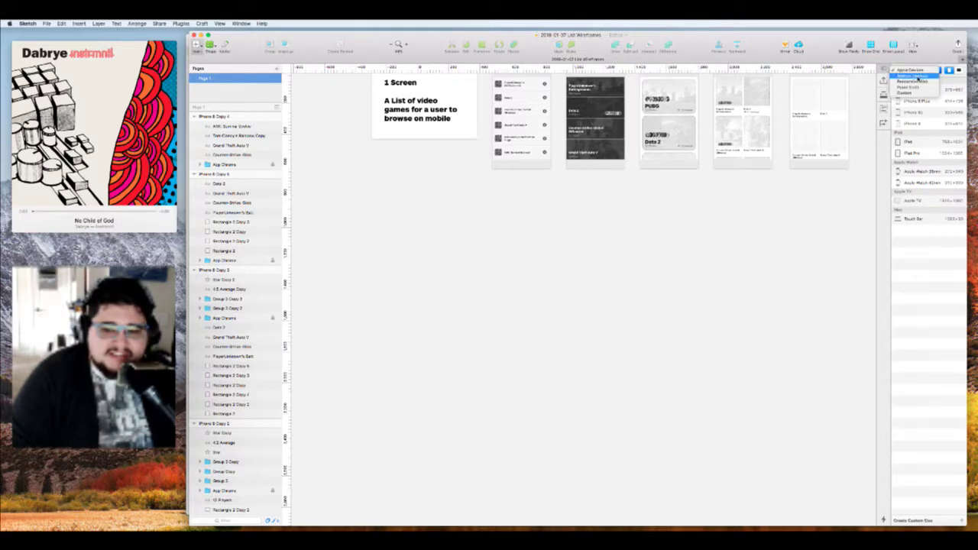
left_click(911, 81)
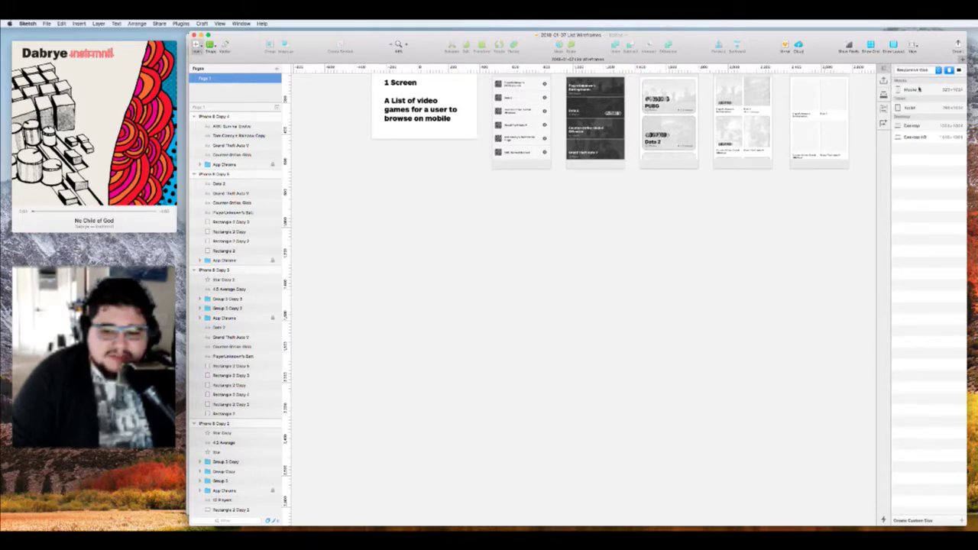
left_click(925, 136)
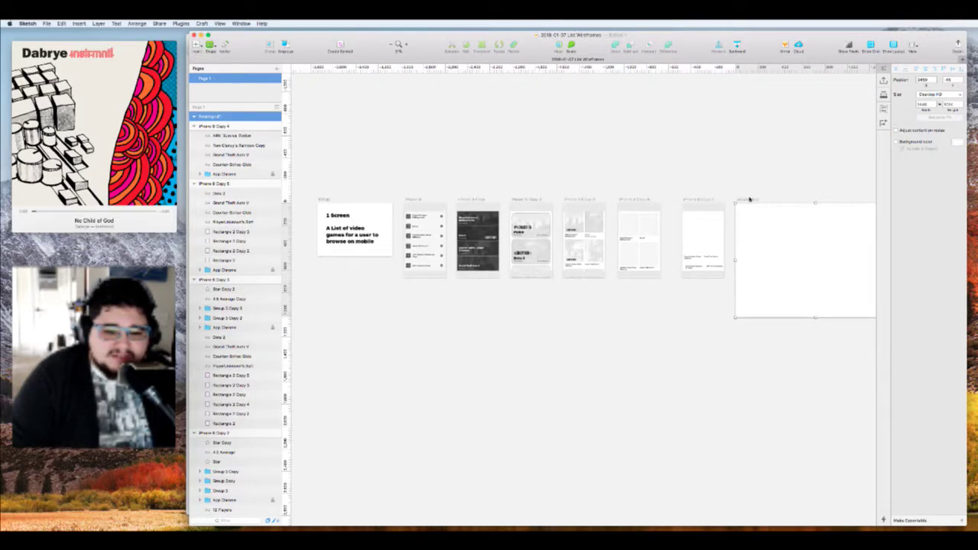
left_click_drag(750, 199, 334, 341)
Center the view on the Desktop HD artboard, select it, and switch to Safari.
key("super+2")
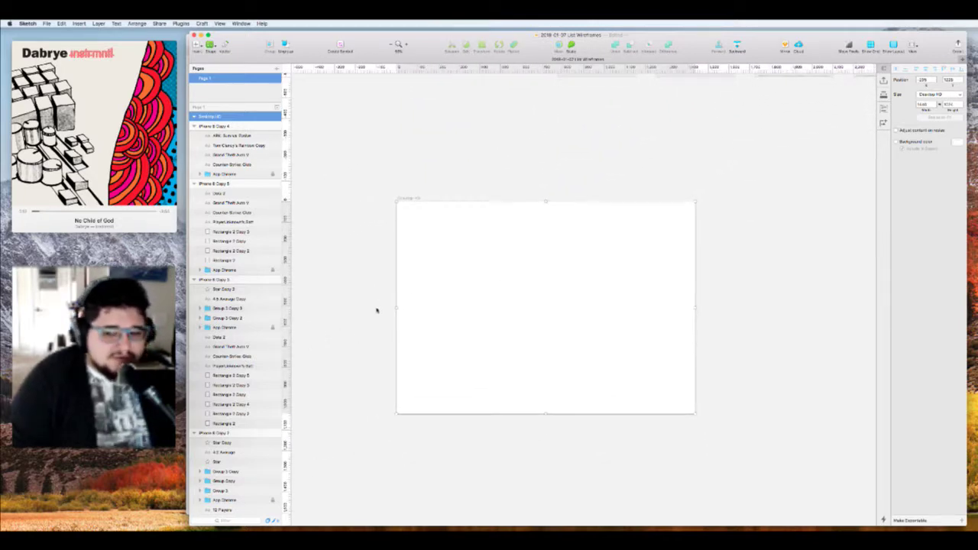
left_click(550, 146)
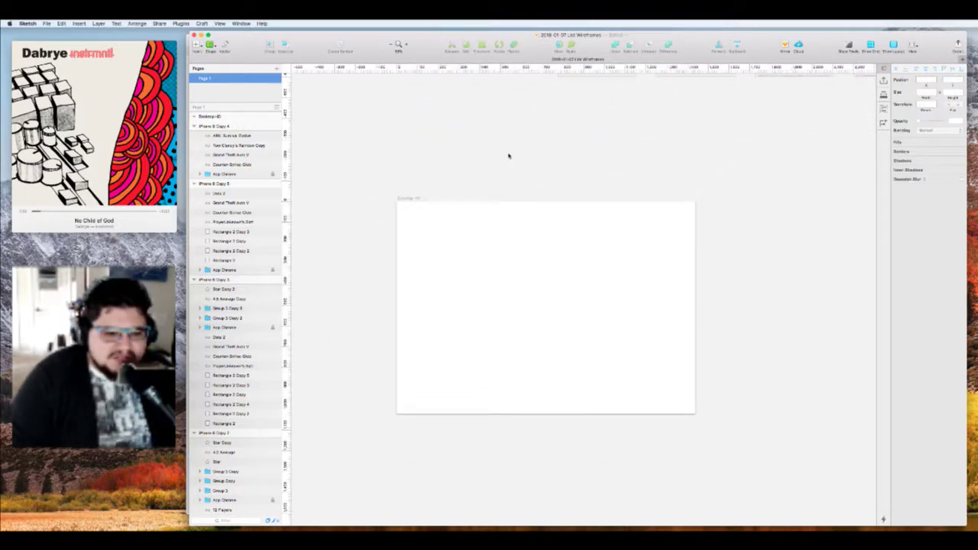
left_click(417, 198)
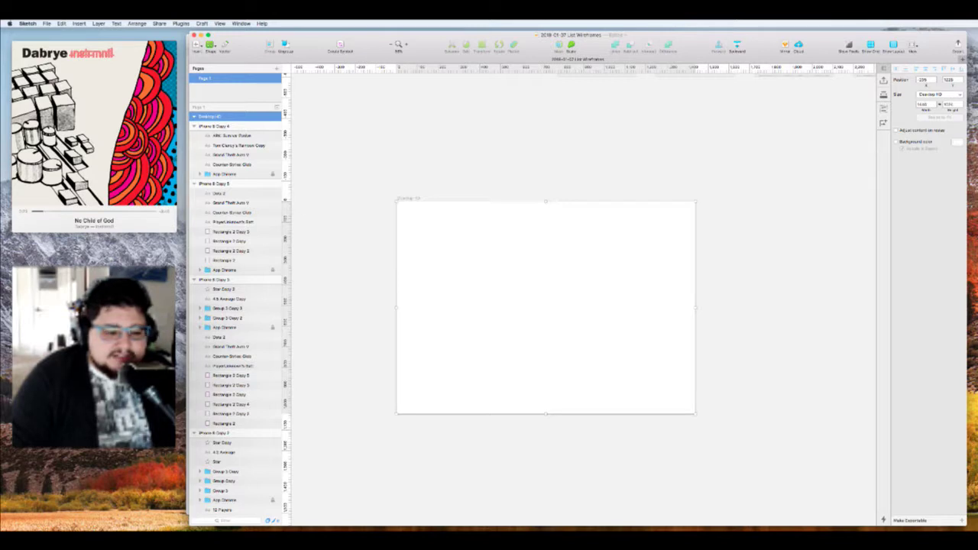
key("super+Tab")
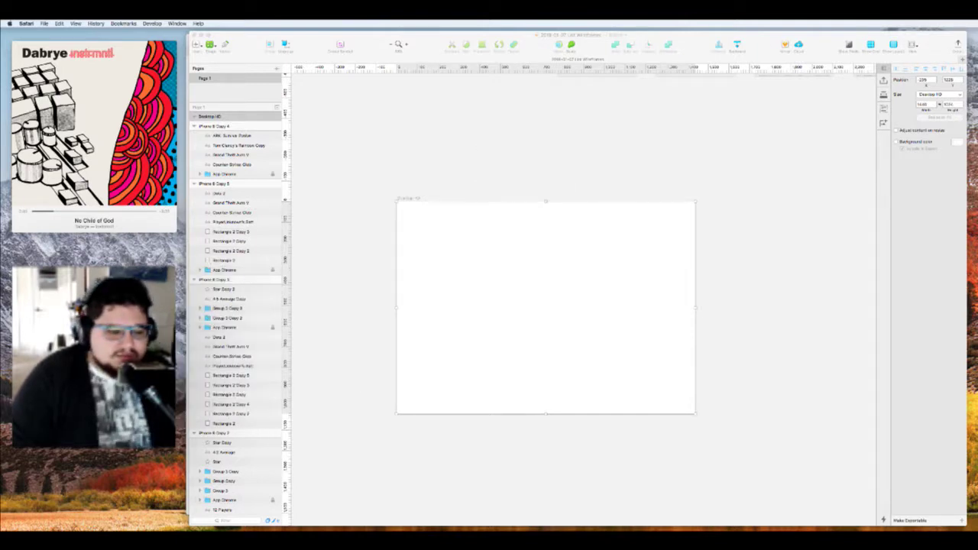
key("super+grave")
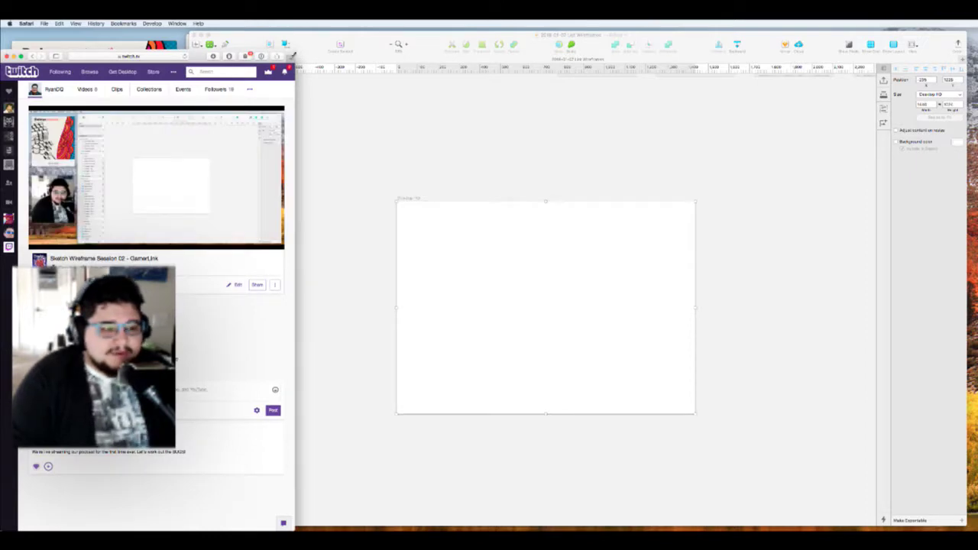
key("super+h")
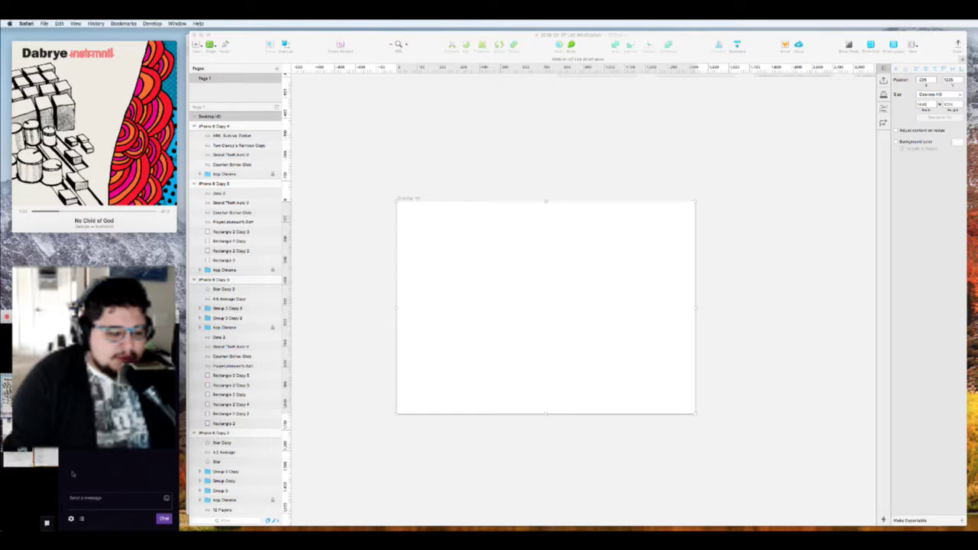
left_click_drag(138, 314, 194, 283)
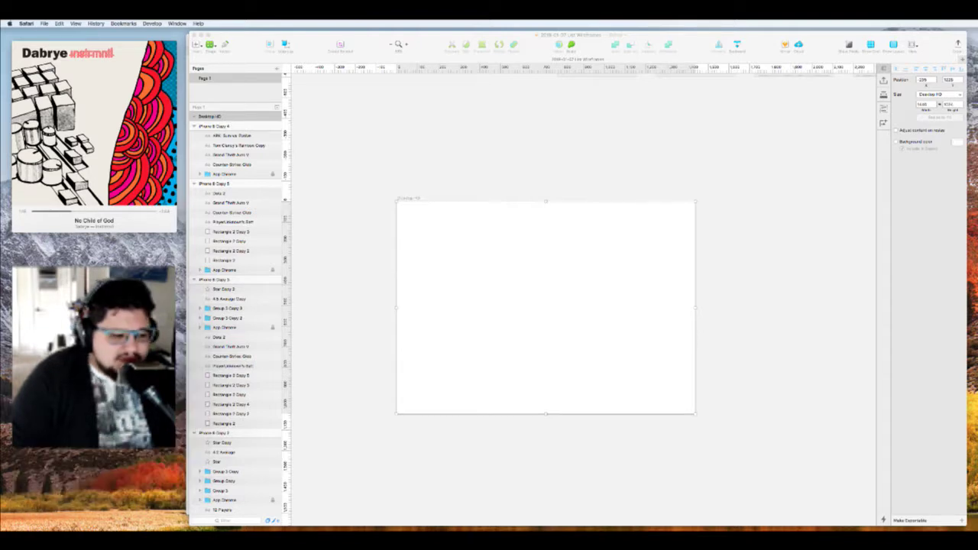
Back in Sketch, select the Desktop HD artboard and start editing its layer name.
left_click(598, 182)
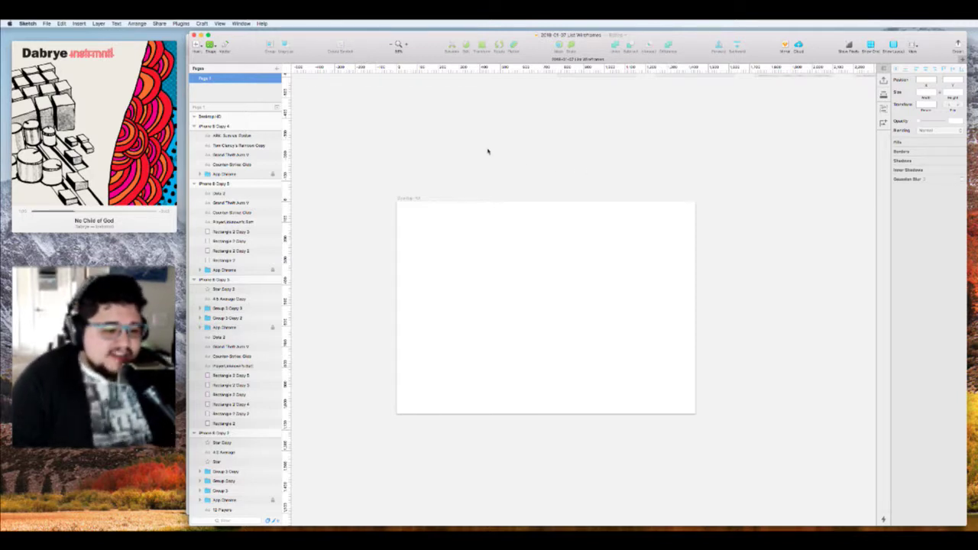
left_click(409, 198)
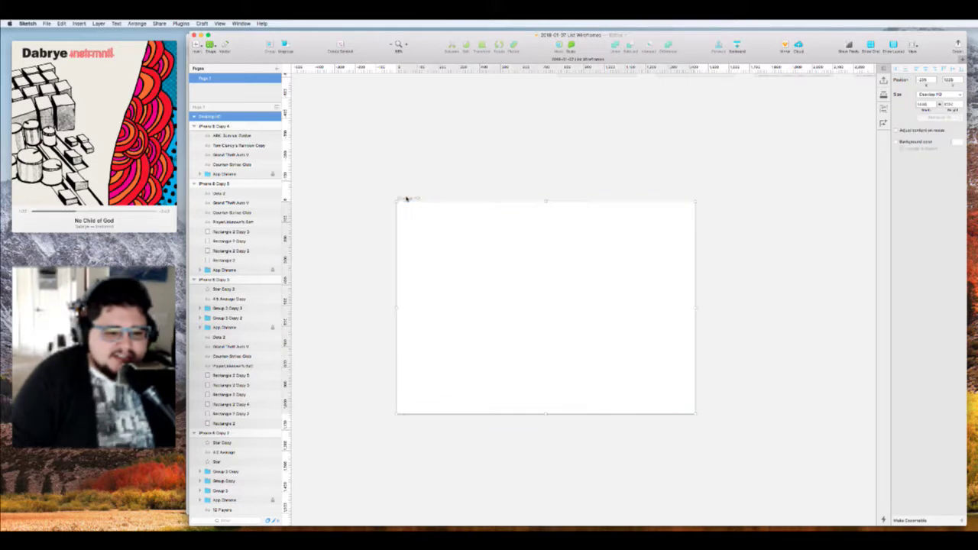
left_click(577, 171)
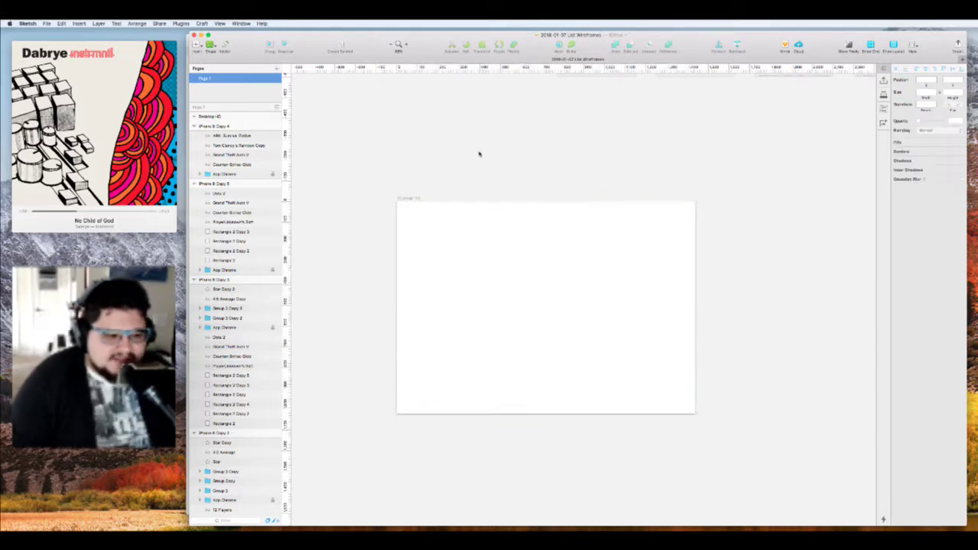
left_click(413, 198)
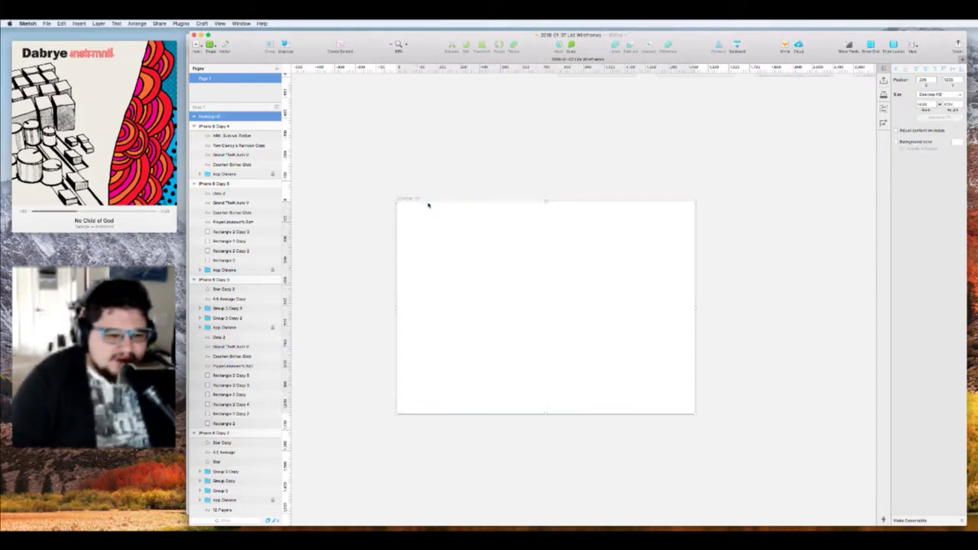
double_click(207, 116)
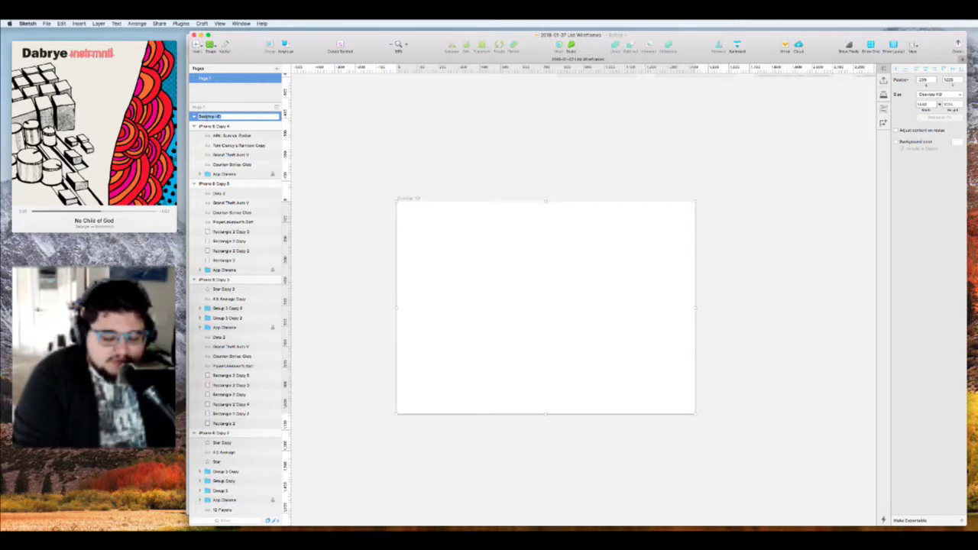
Commit the name edit and set the artboard's height to 900 px.
type("L")
key("Return")
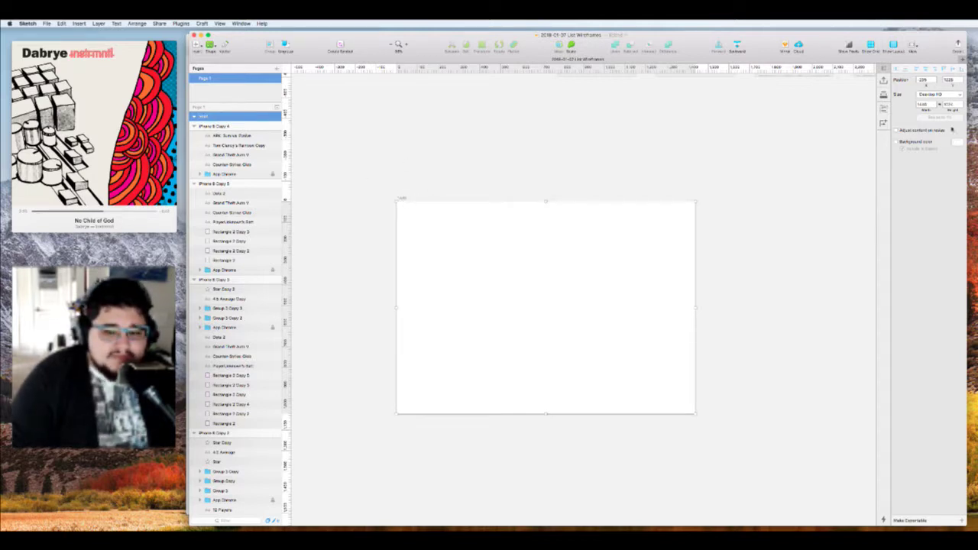
left_click(949, 104)
type("900")
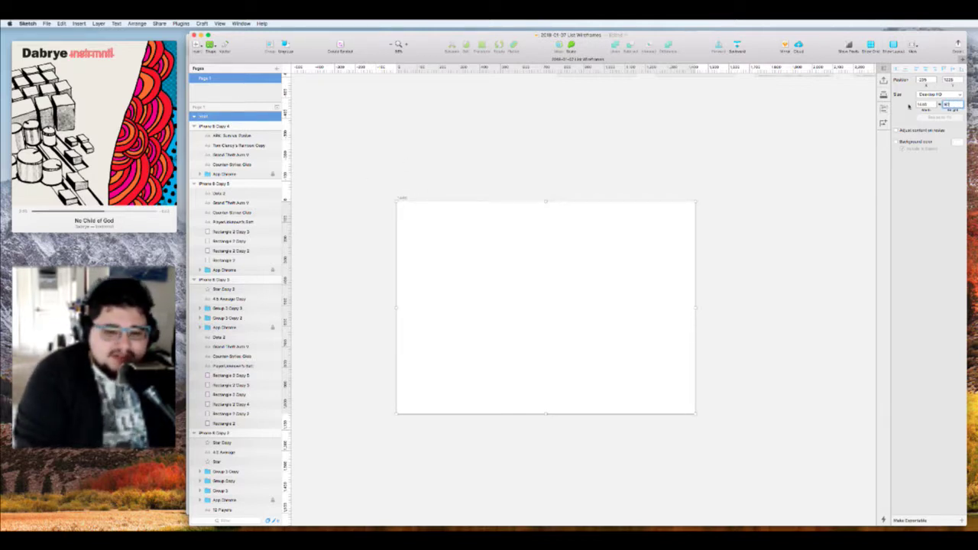
key("Return")
Reselect the shortened artboard and rename its layer to 'Desktop'.
left_click(452, 173)
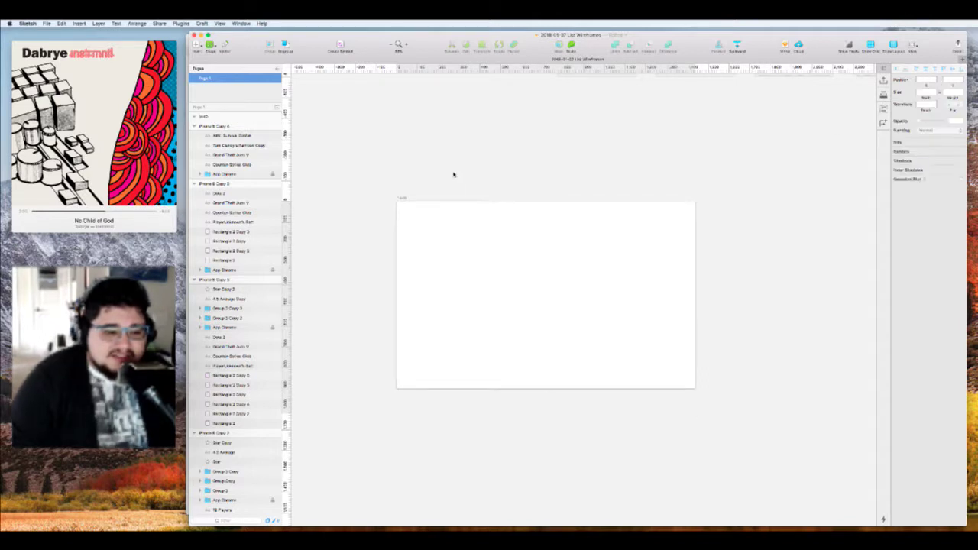
left_click(402, 199)
left_click(477, 181)
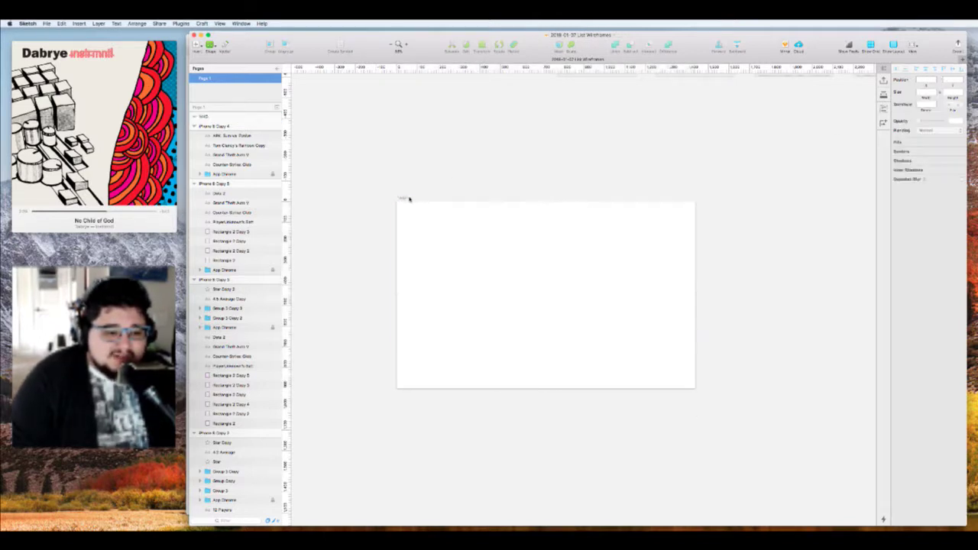
left_click(402, 199)
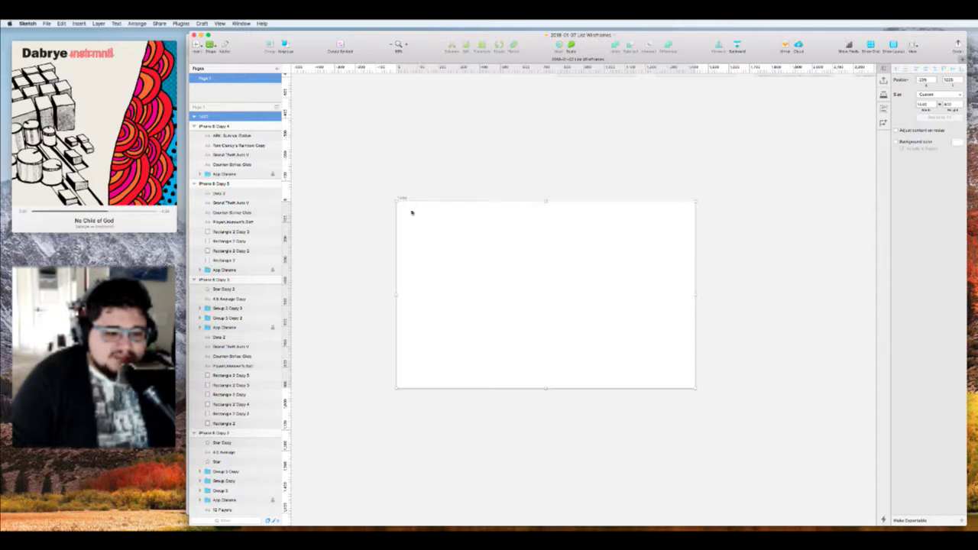
double_click(204, 116)
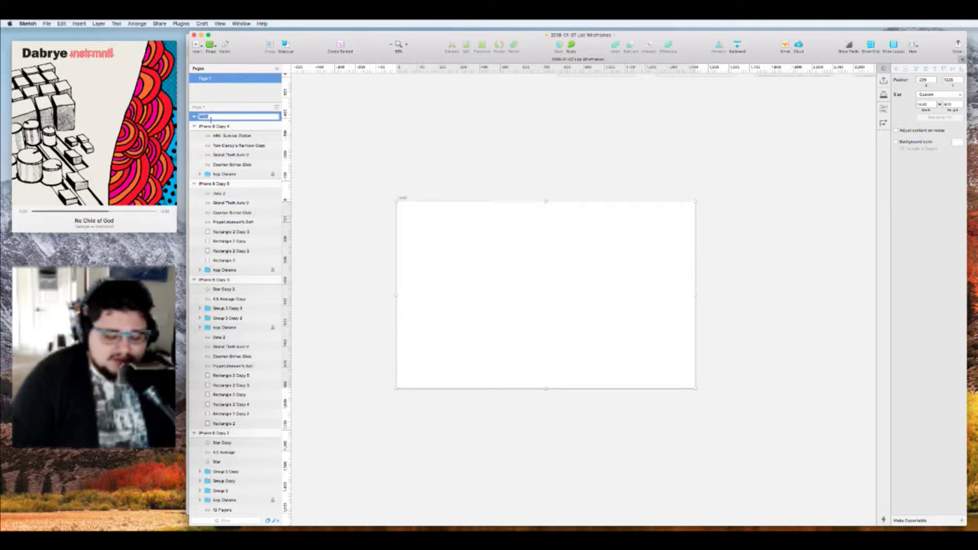
type("Details")
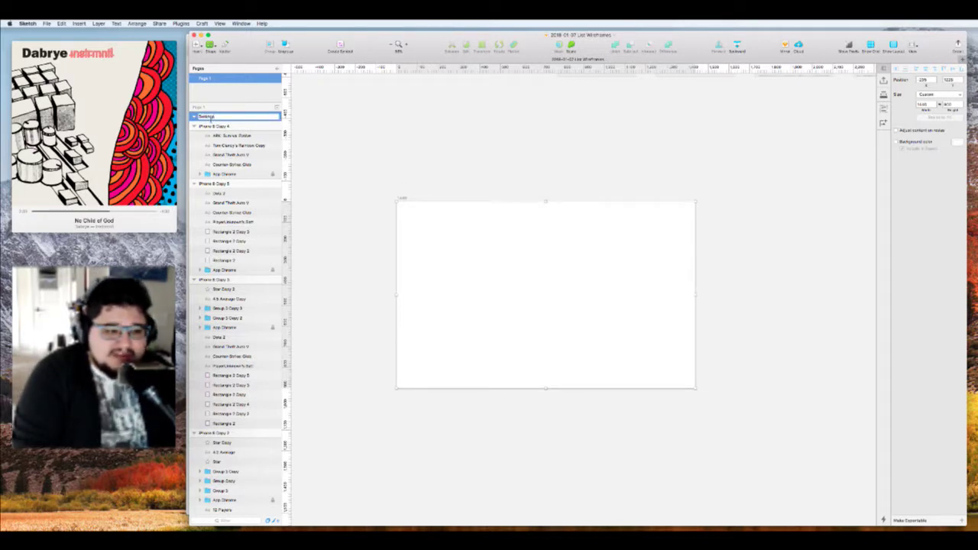
key("Return")
left_click(421, 170)
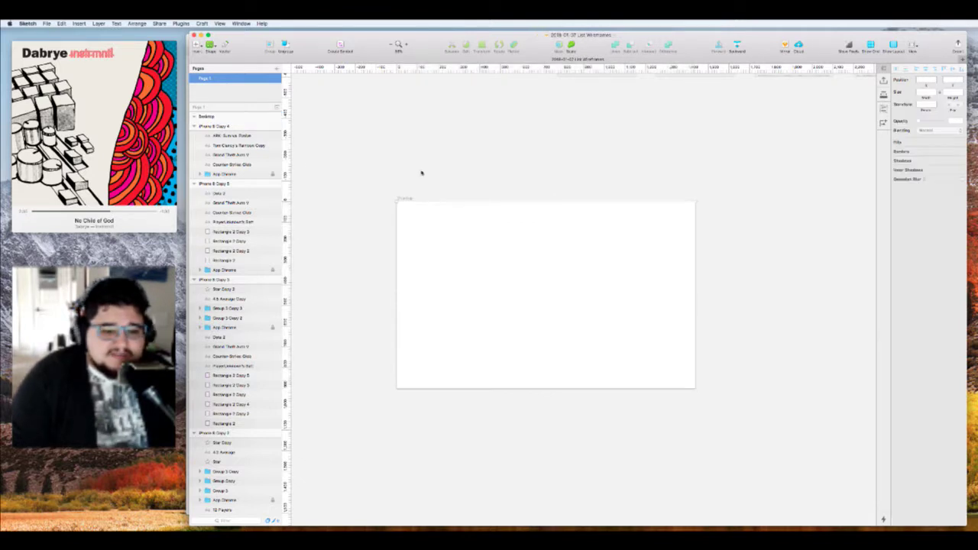
left_click(404, 199)
scroll(463, 213, "up", 4)
scroll(462, 205, "down", 2)
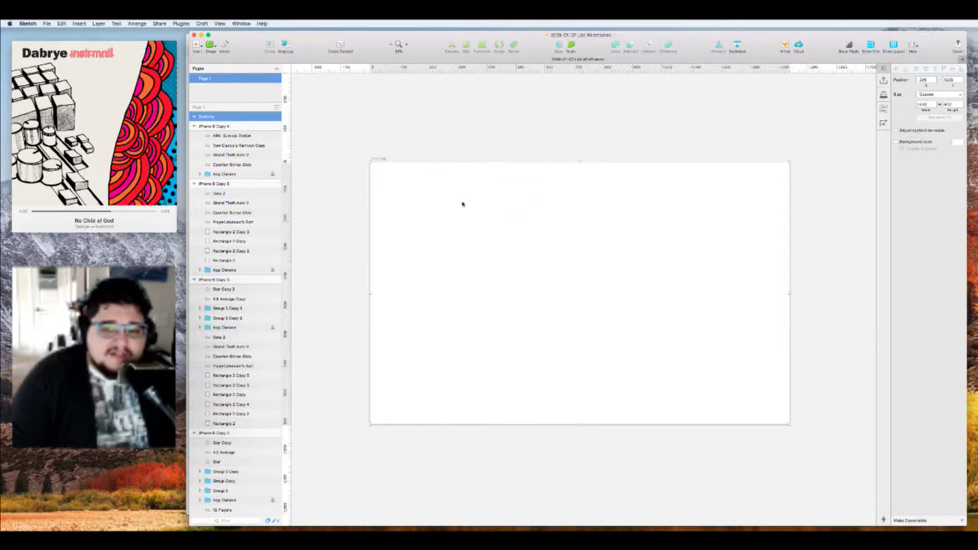
scroll(462, 204, "up", 3)
scroll(462, 204, "down", 2)
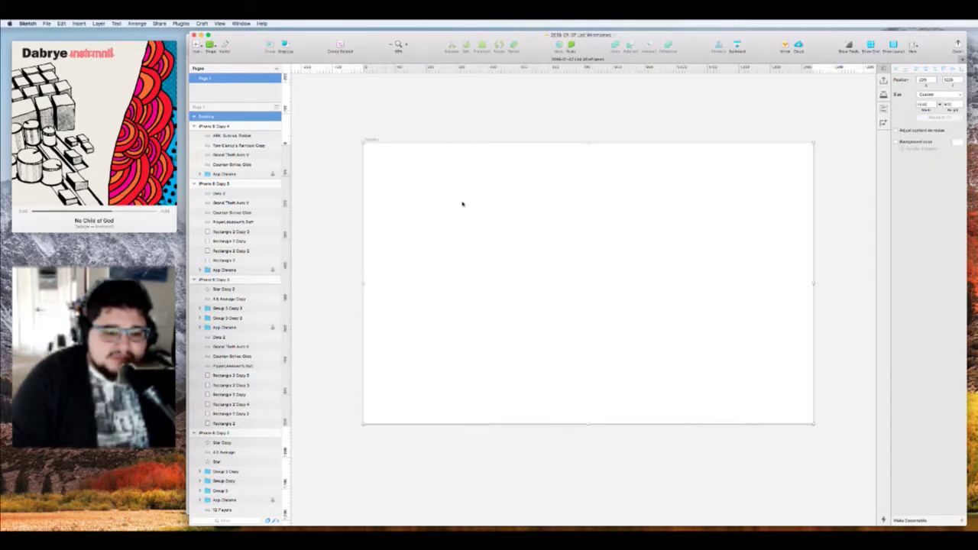
scroll(462, 204, "down", 2)
scroll(463, 203, "up", 3)
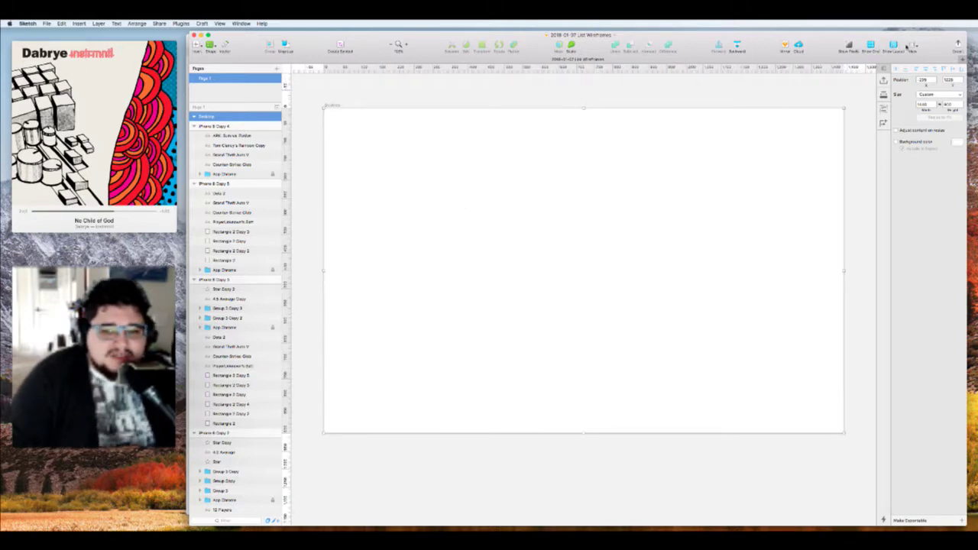
Open Layout Settings and set the column layout's total width to 1200 px.
left_click(910, 46)
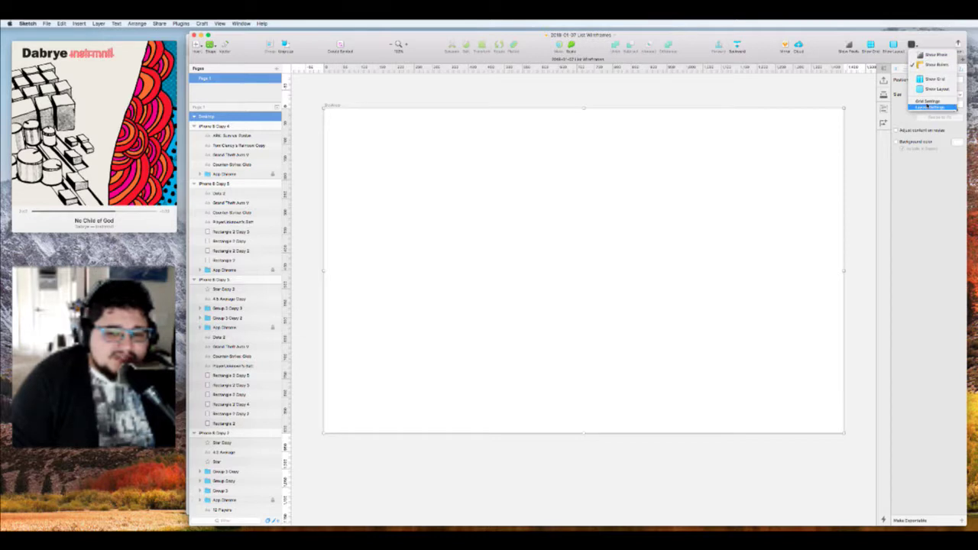
left_click(908, 38)
left_click(871, 46)
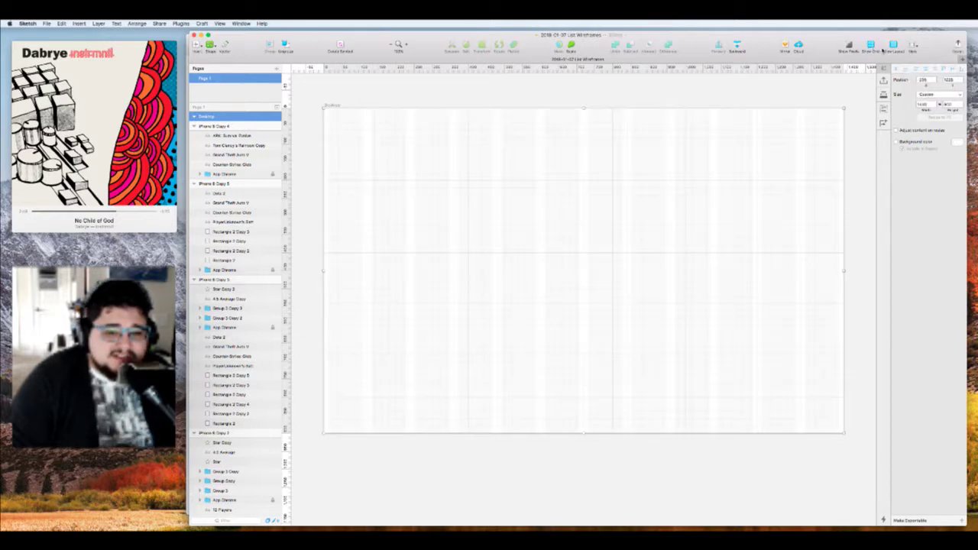
left_click(917, 47)
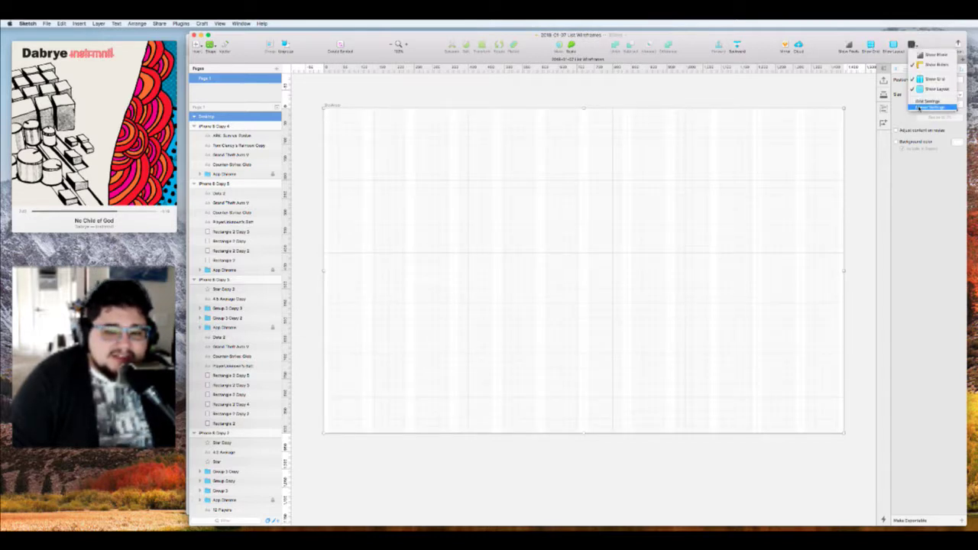
left_click(930, 107)
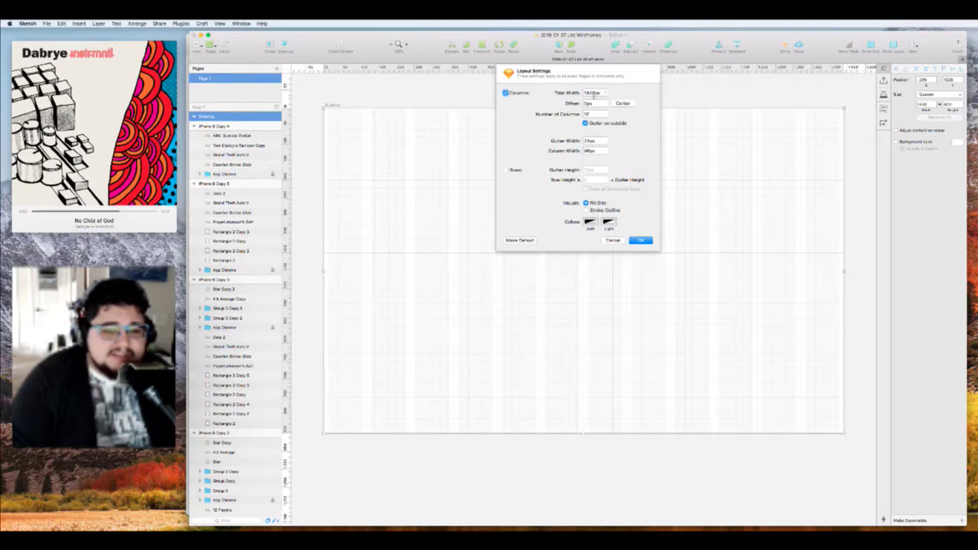
left_click_drag(594, 93, 561, 94)
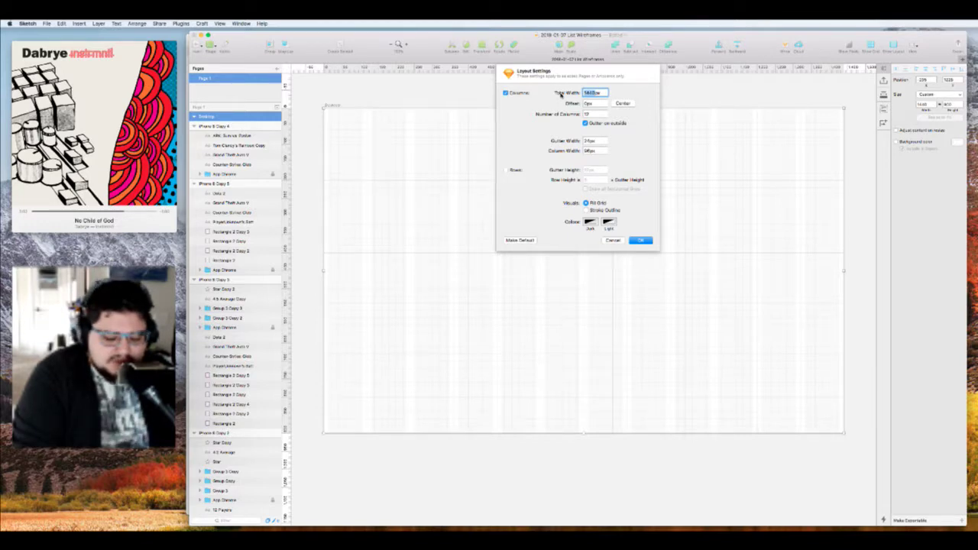
type("1200")
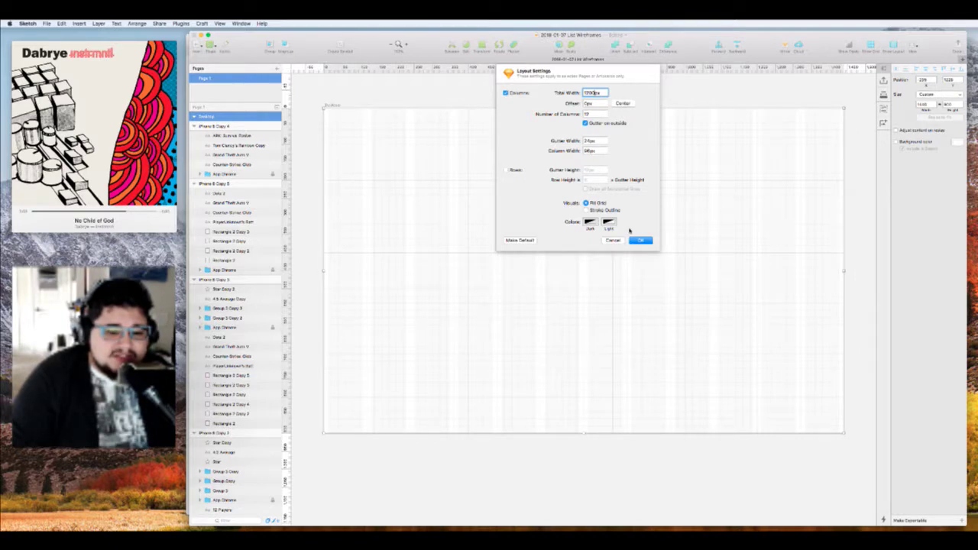
Try an 8 px gutter, check the column and offset values, and centre the columns.
double_click(590, 142)
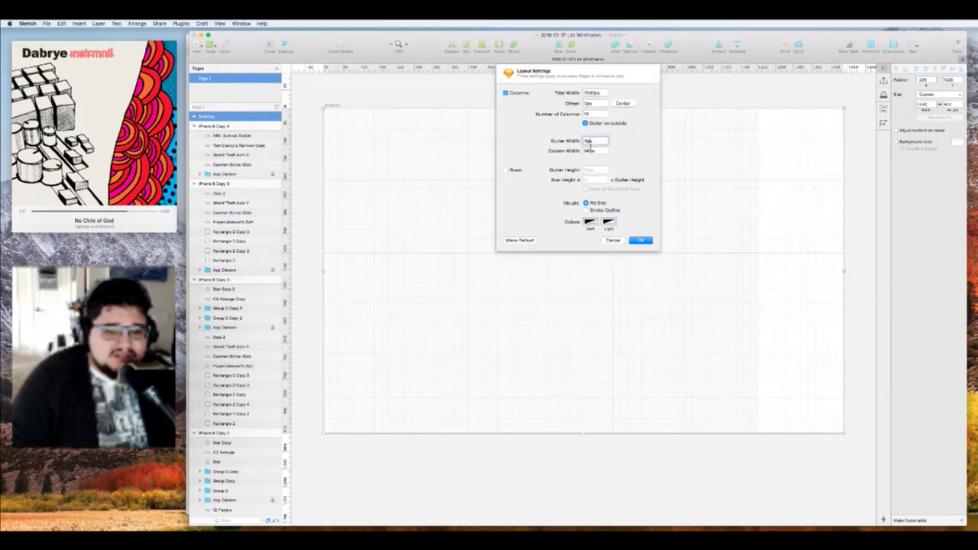
type("8")
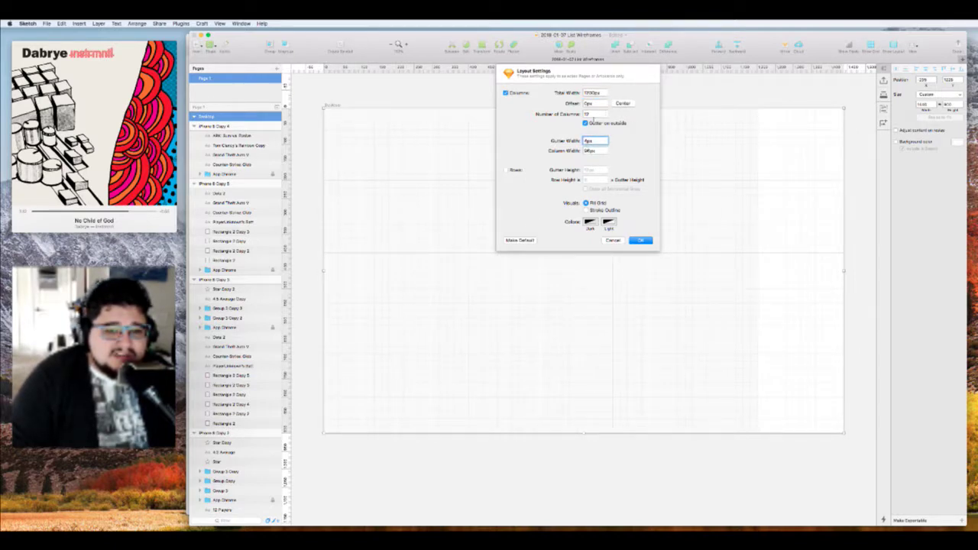
left_click(593, 115)
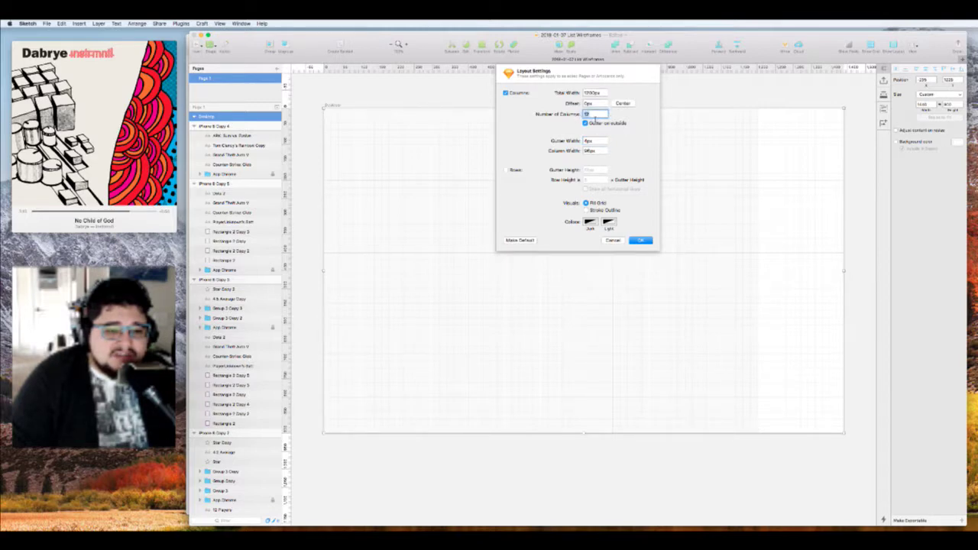
left_click(596, 108)
left_click(586, 114)
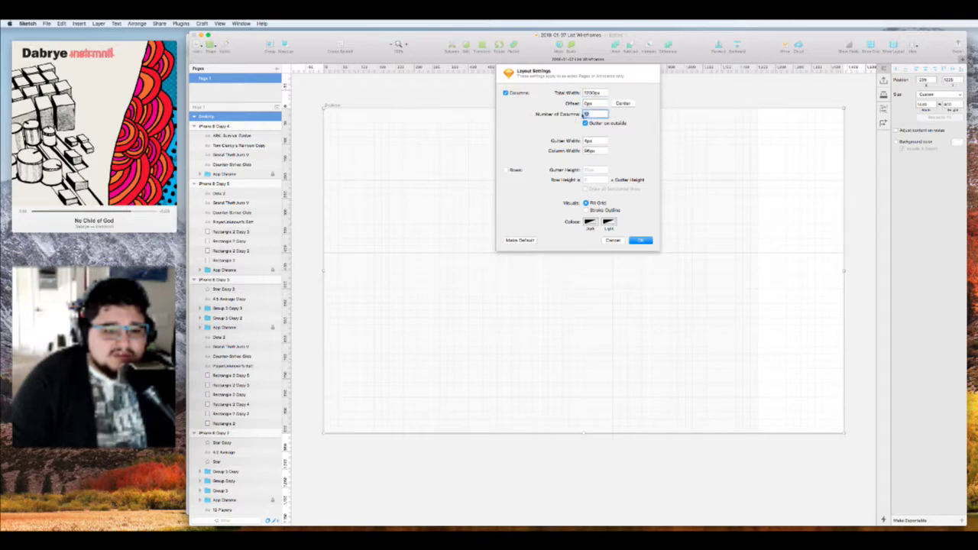
left_click(593, 105)
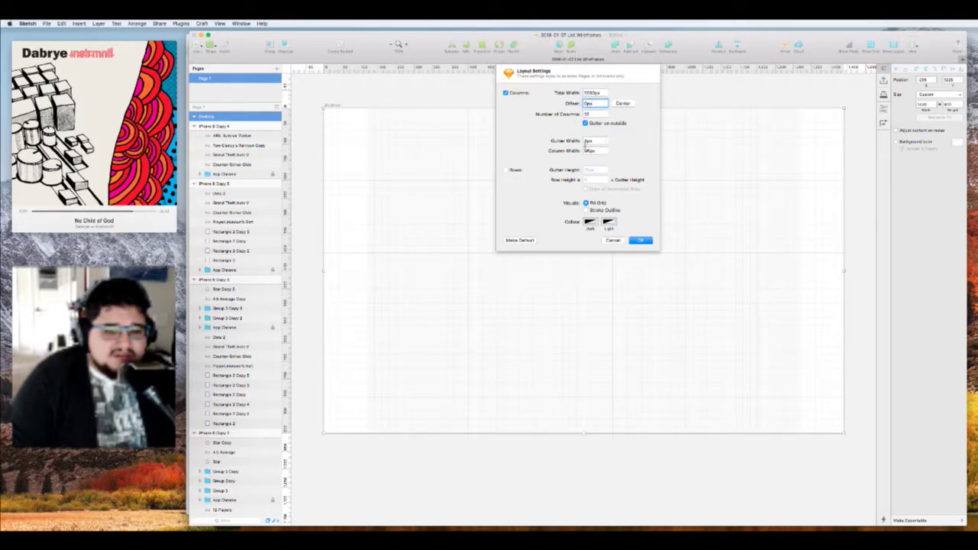
left_click(588, 141)
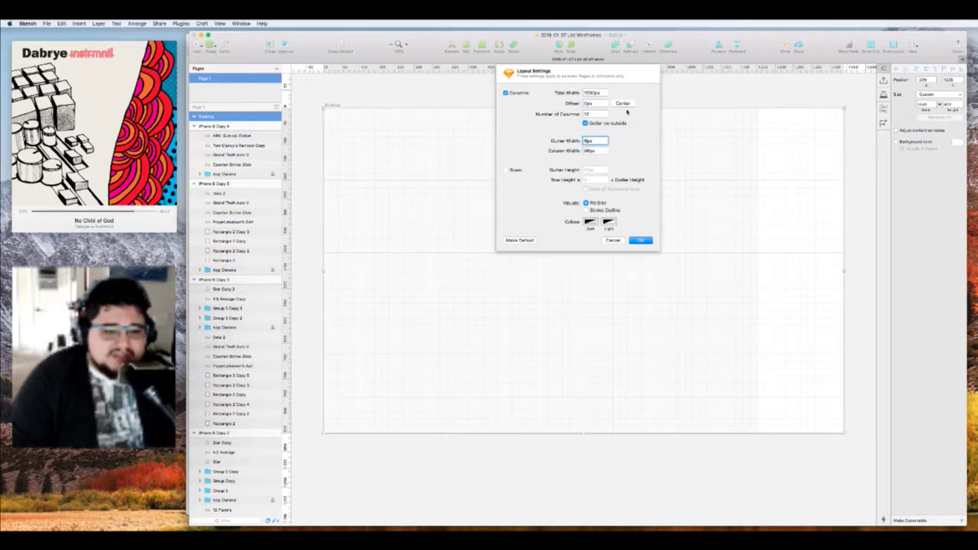
key("Tab")
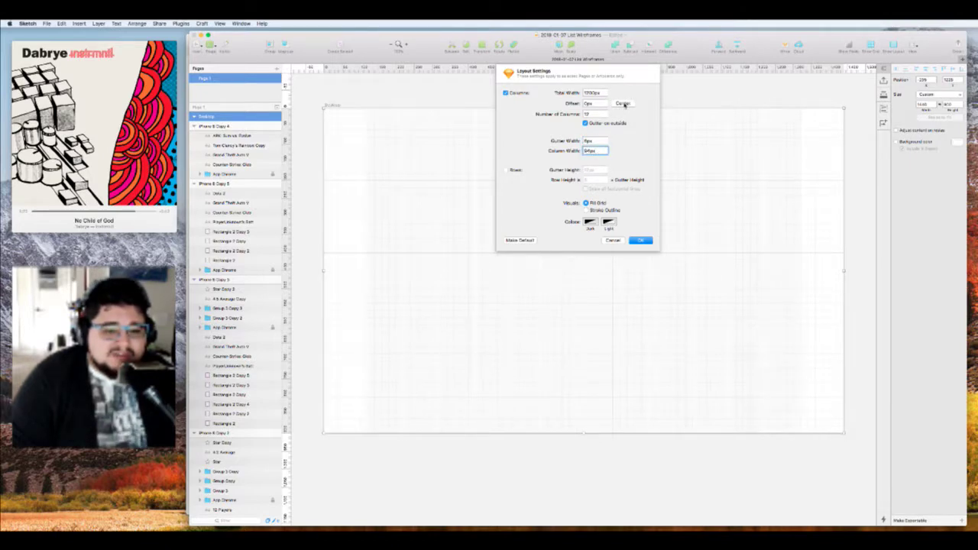
left_click(624, 104)
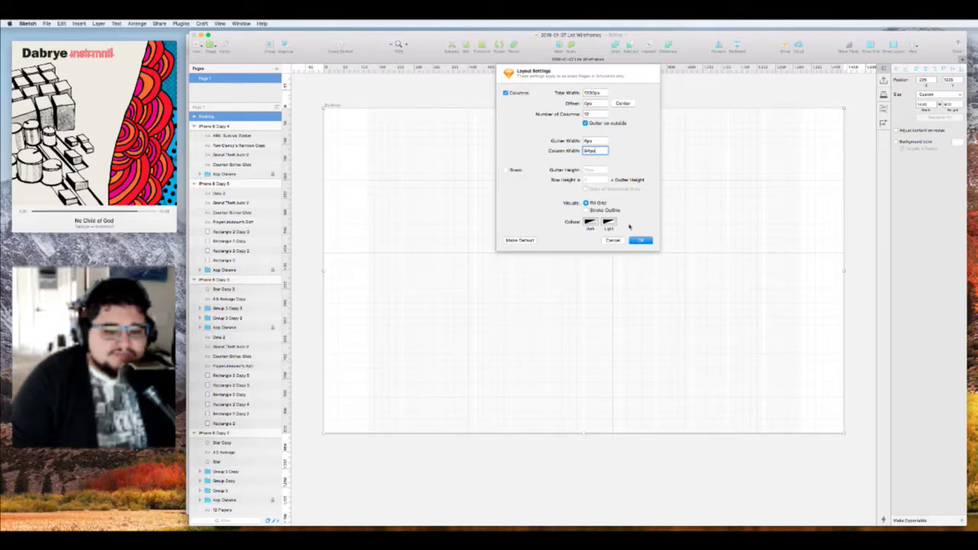
Change the gutter to 24 px, then 12 px, recentre the 12 columns and apply the layout.
left_click(584, 142)
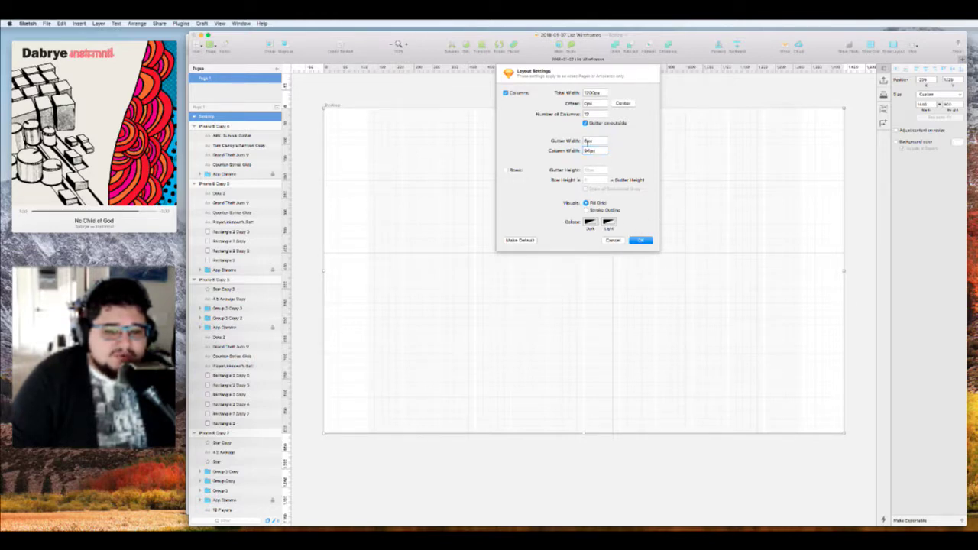
type("24")
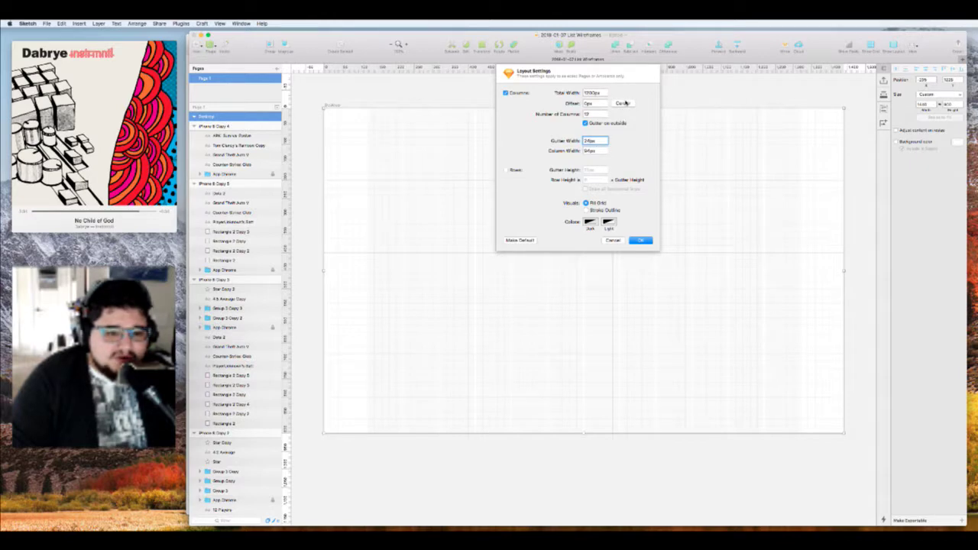
key("Tab")
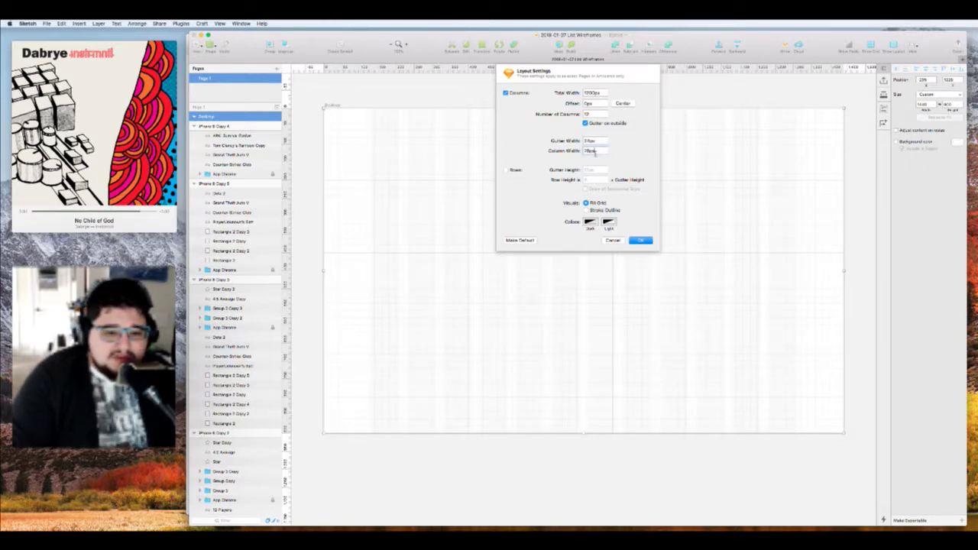
left_click(621, 103)
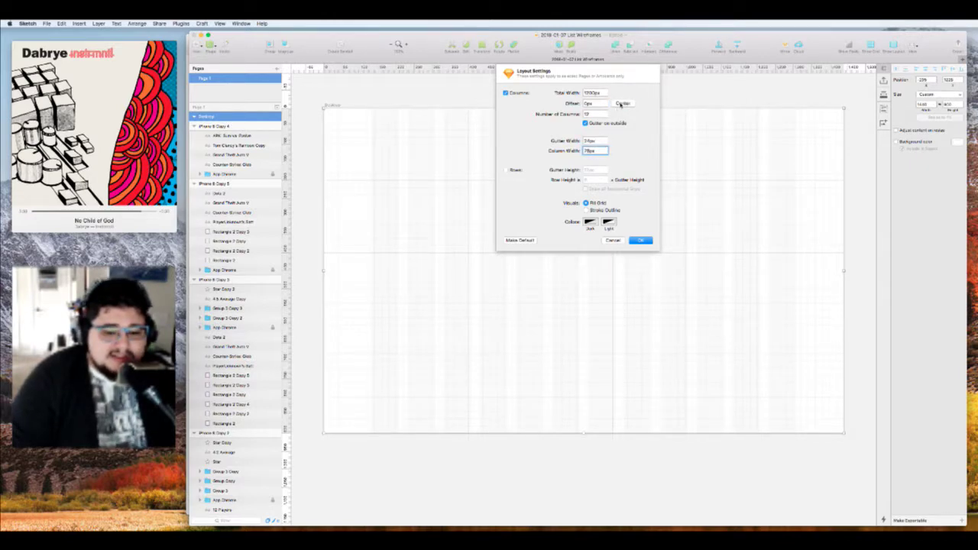
double_click(589, 142)
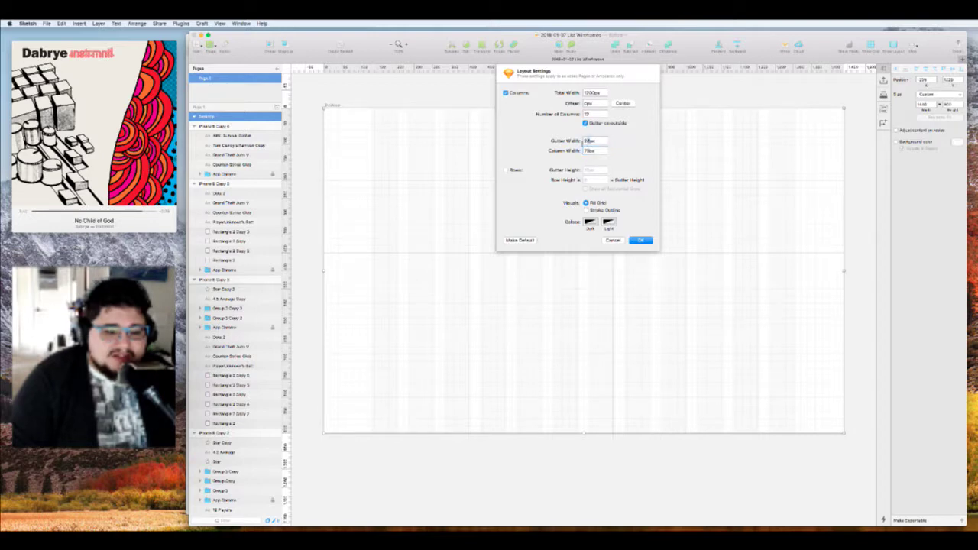
type("12")
left_click(598, 114)
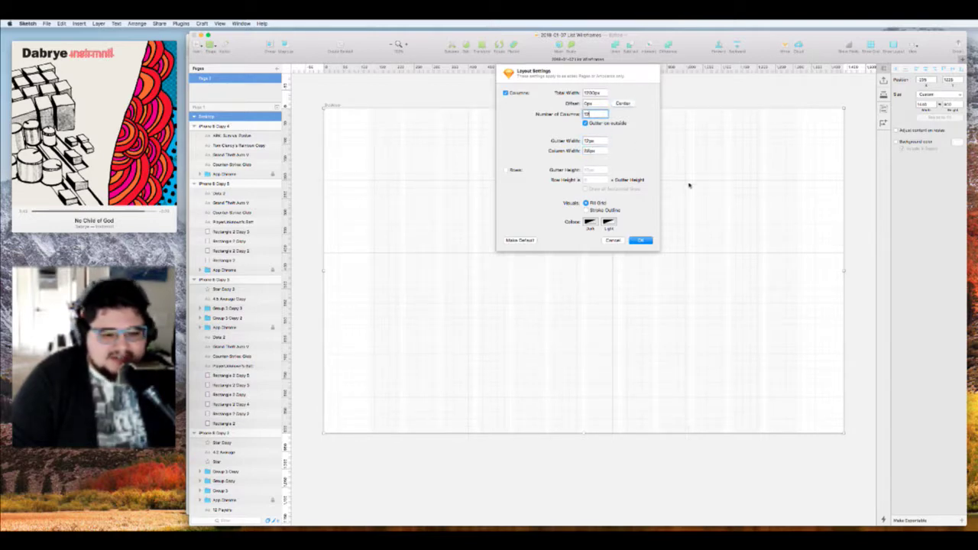
left_click(640, 241)
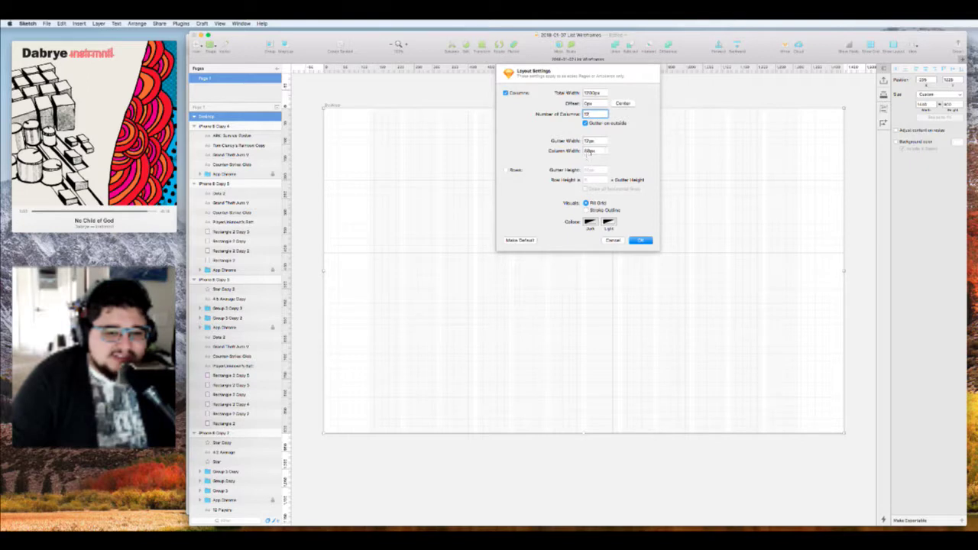
left_click(646, 242)
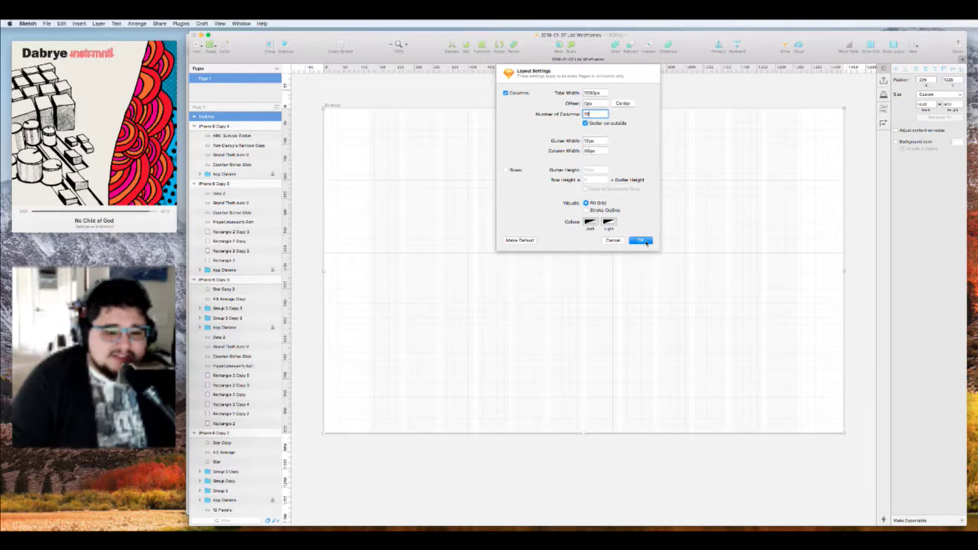
left_click(647, 242)
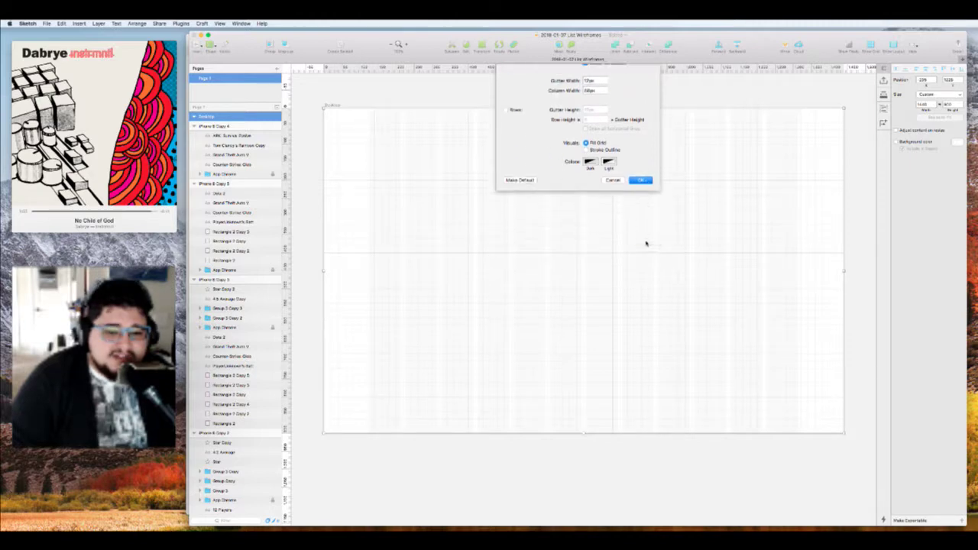
Set the canvas grid to 12 px blocks with thick lines every 12 blocks.
left_click(908, 46)
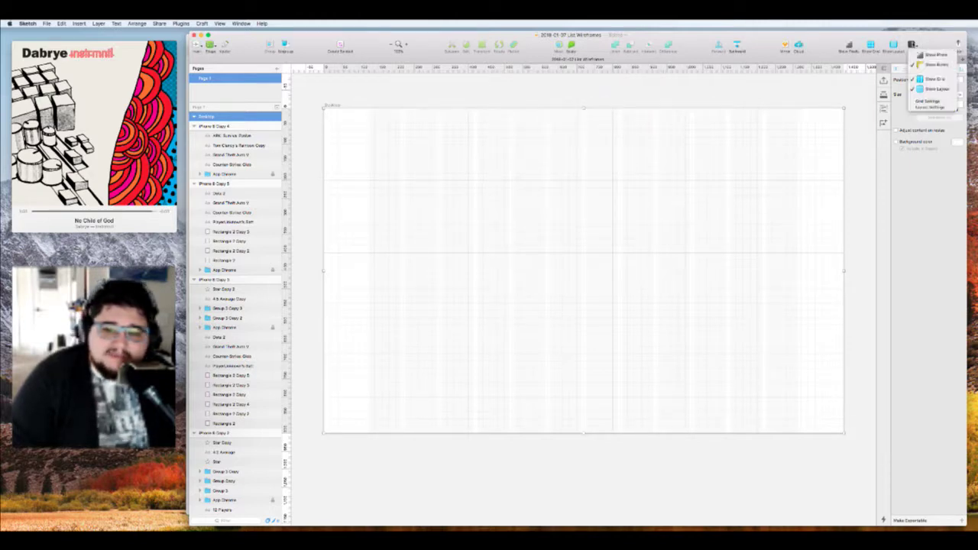
left_click(917, 104)
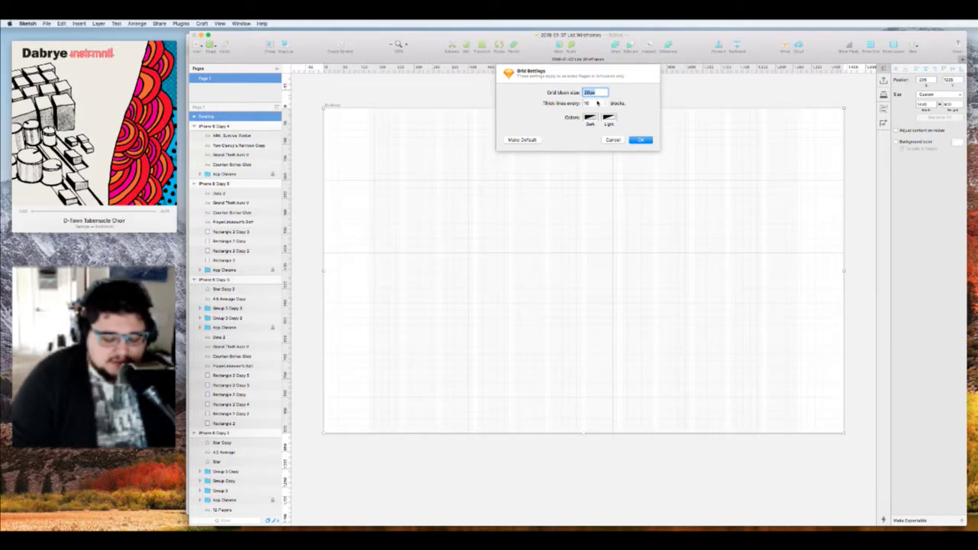
type("12")
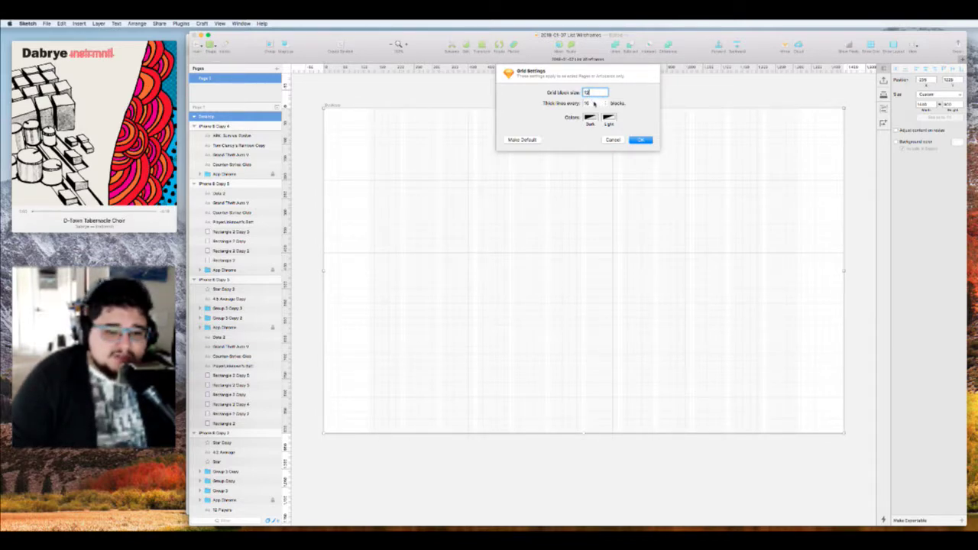
key("Tab")
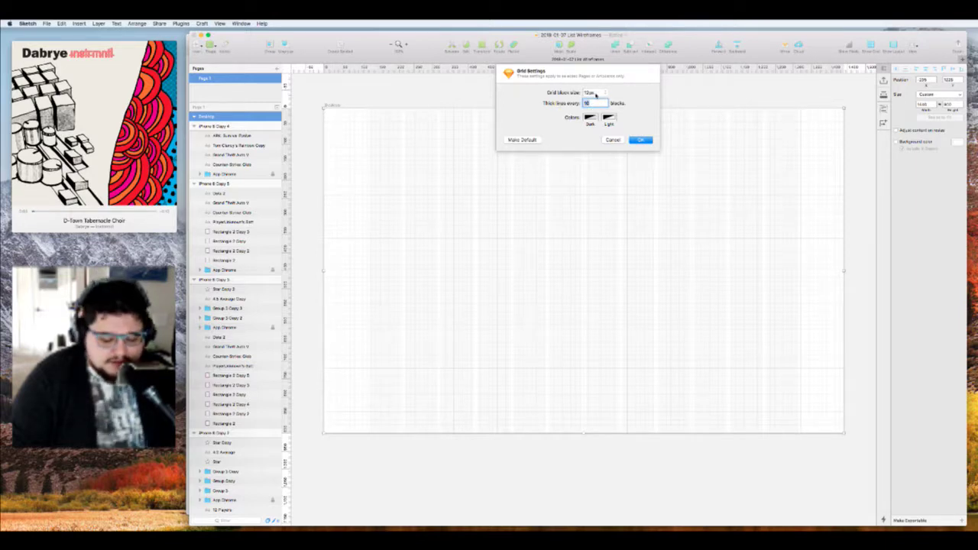
left_click(596, 93)
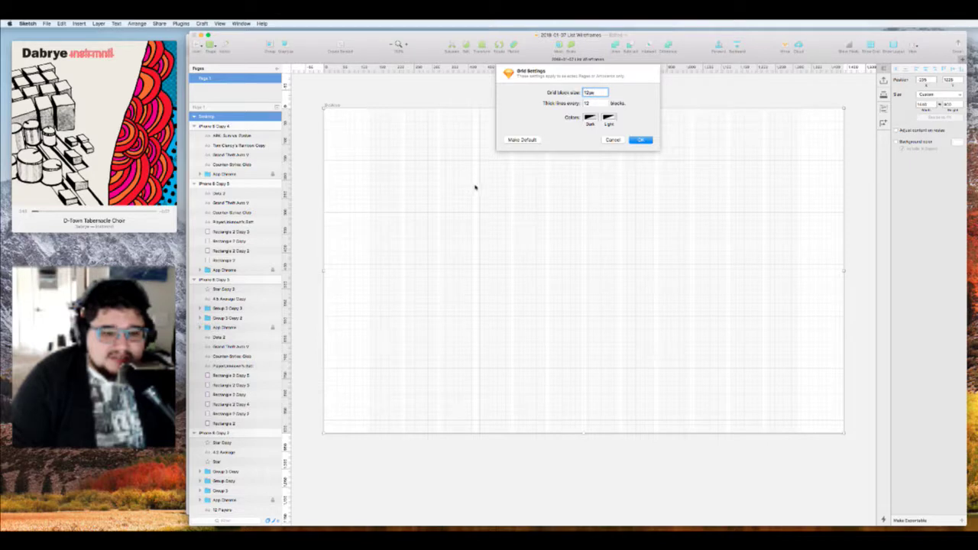
left_click(639, 139)
Show the column layout over the Desktop artboard.
scroll(500, 200, "up", 5)
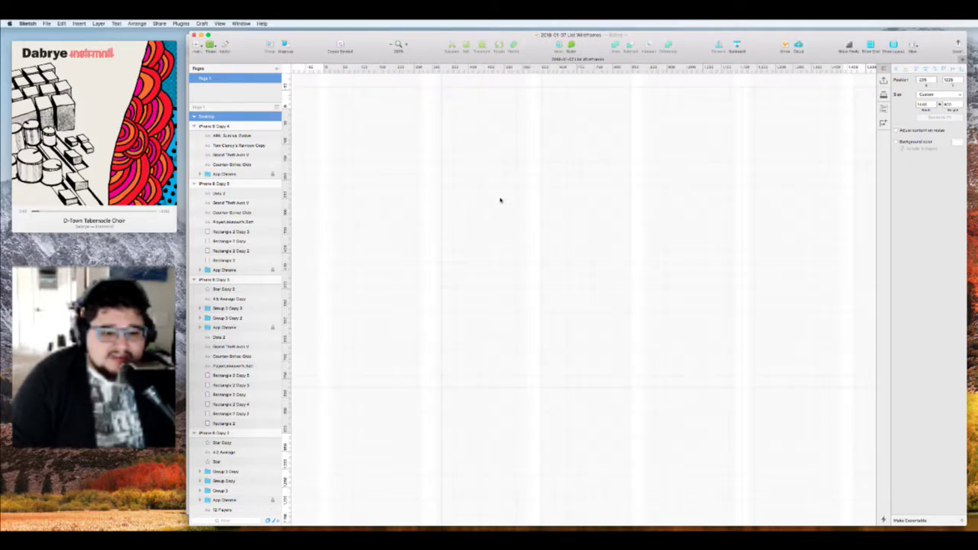
scroll(501, 200, "up", 3)
scroll(501, 199, "up", 2)
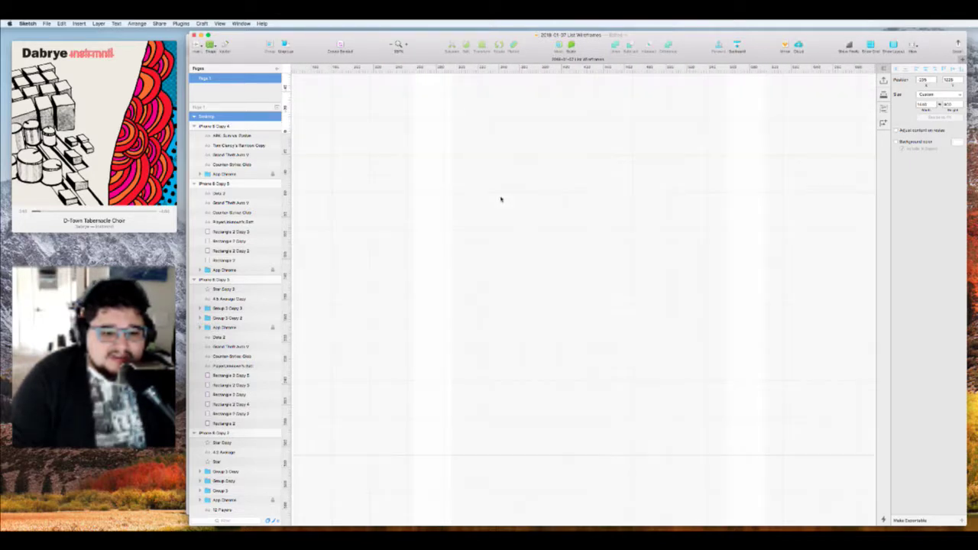
key("ctrl+l")
scroll(501, 200, "up", 3)
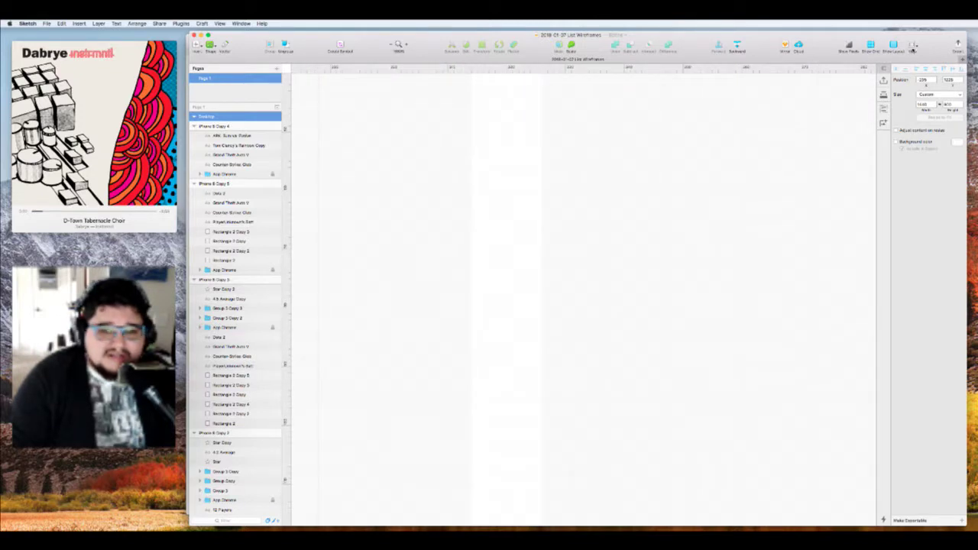
Change the grid to 24 px blocks with thick lines every 8 blocks.
left_click(913, 47)
left_click(926, 102)
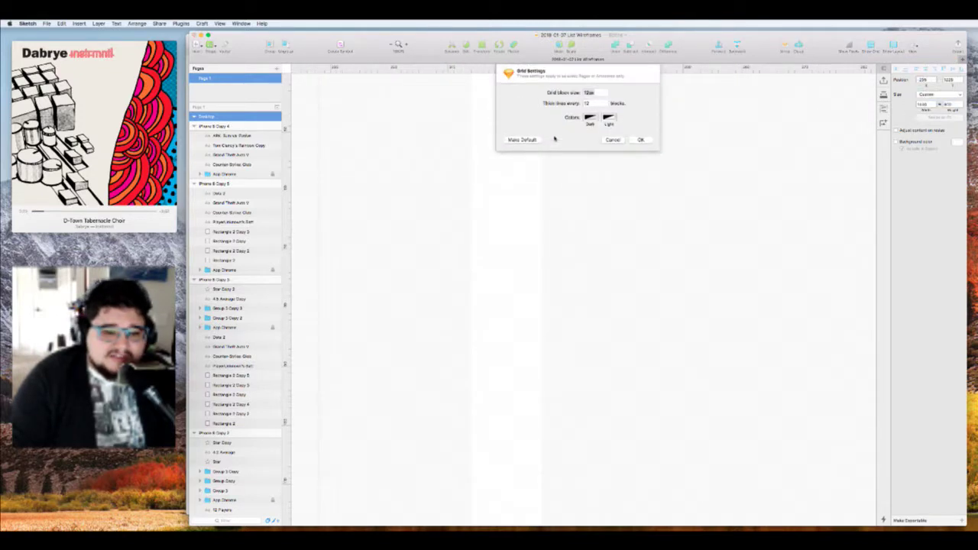
type("24")
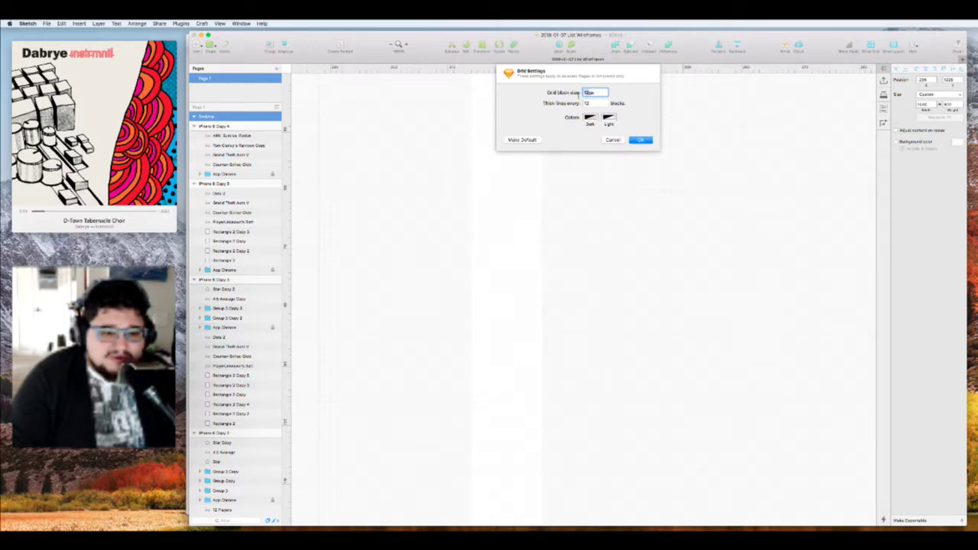
key("Tab")
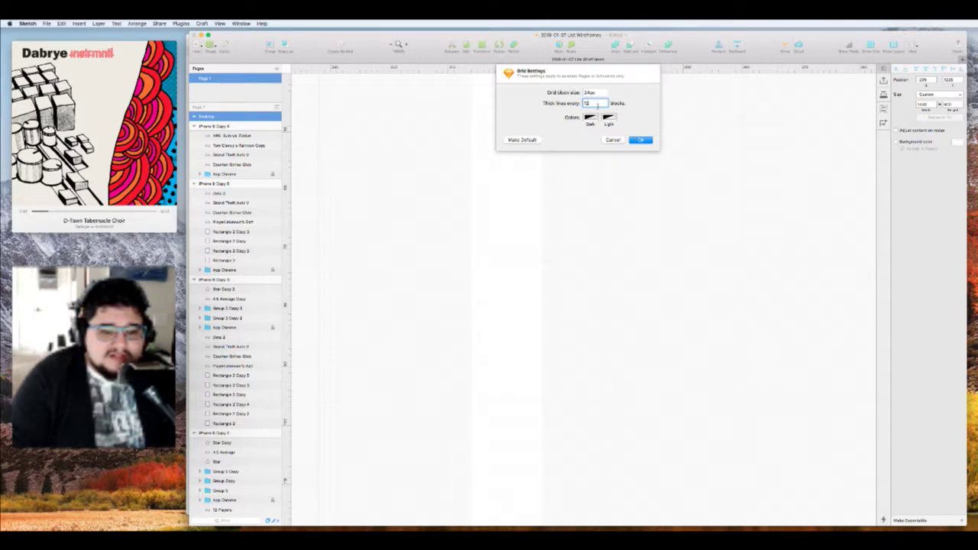
type("8")
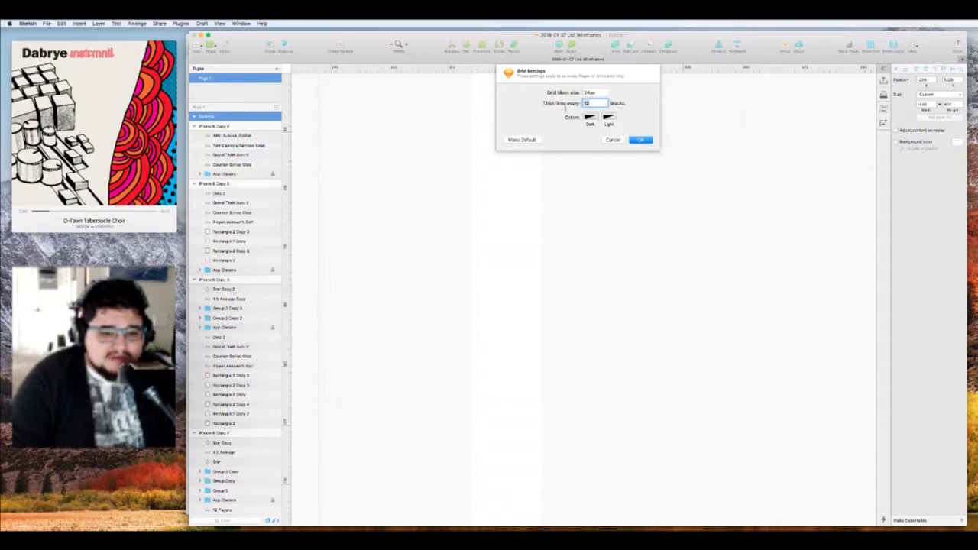
left_click(644, 142)
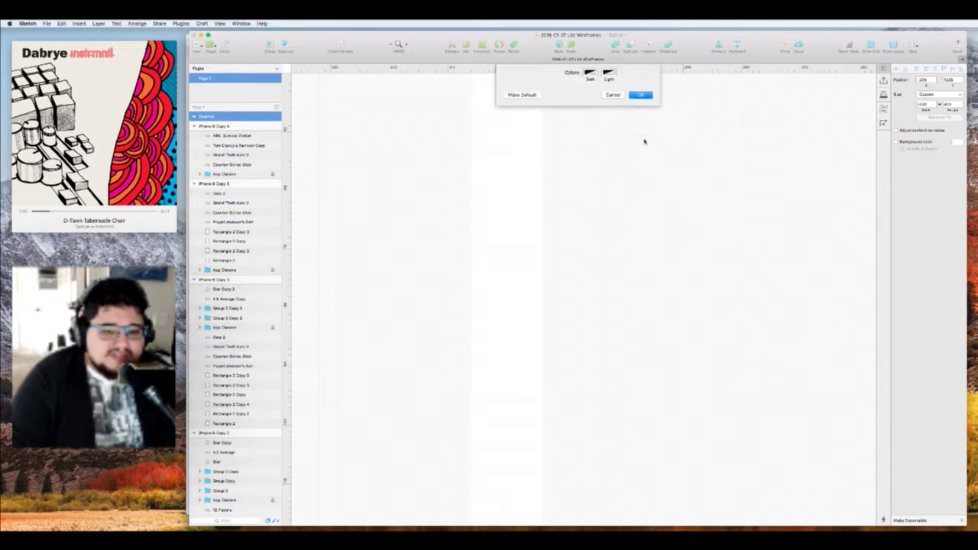
Zoom to fit the whole Desktop artboard and bring up the View options.
key("super+minus")
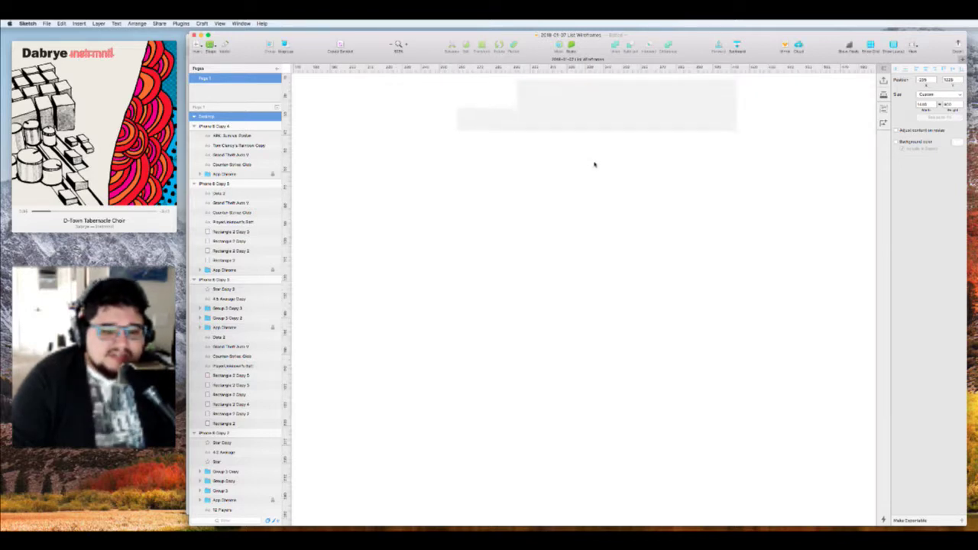
scroll(595, 164, "right", 5)
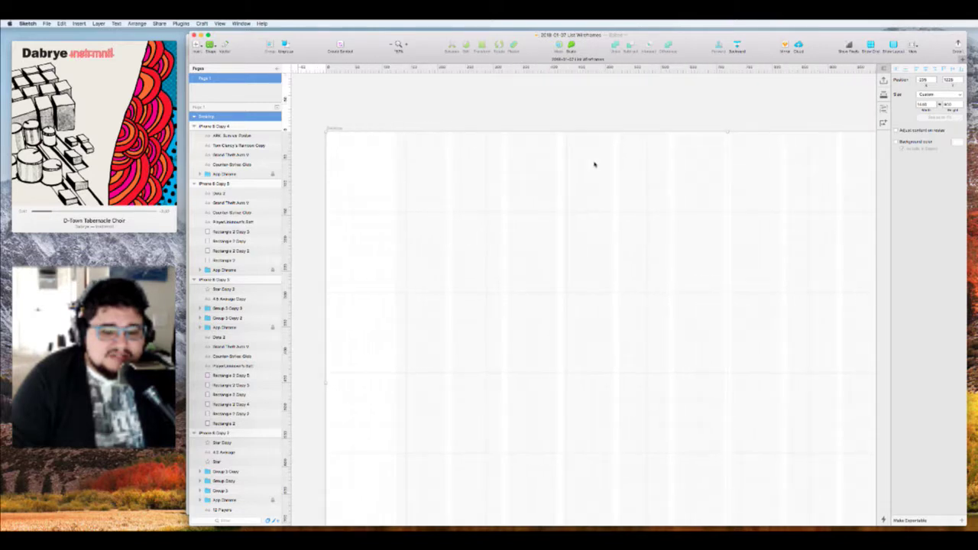
key("super+minus")
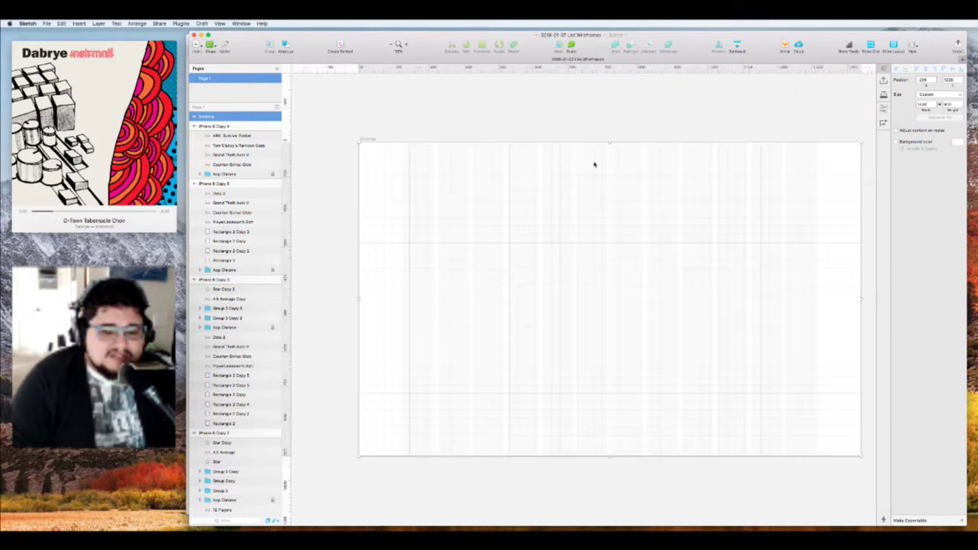
scroll(612, 207, "up", 5)
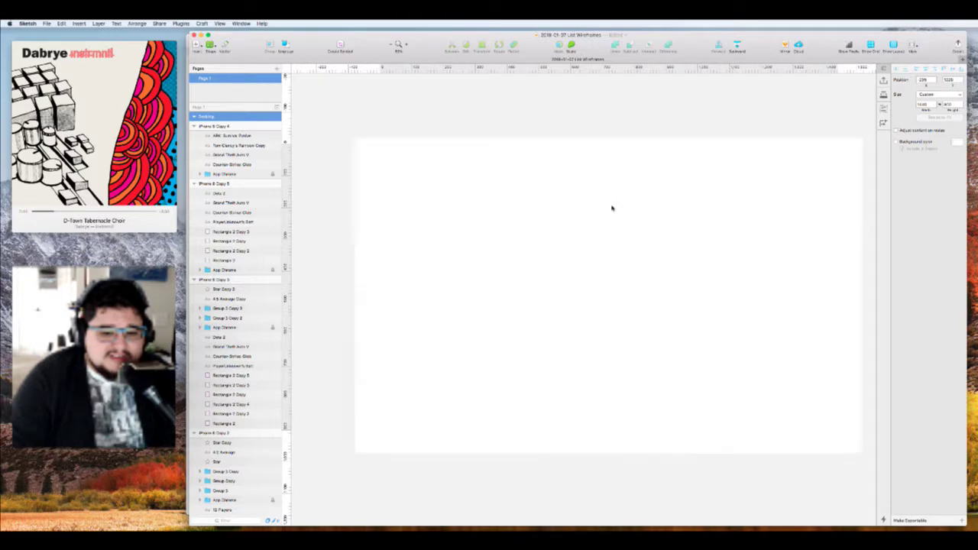
key("super+1")
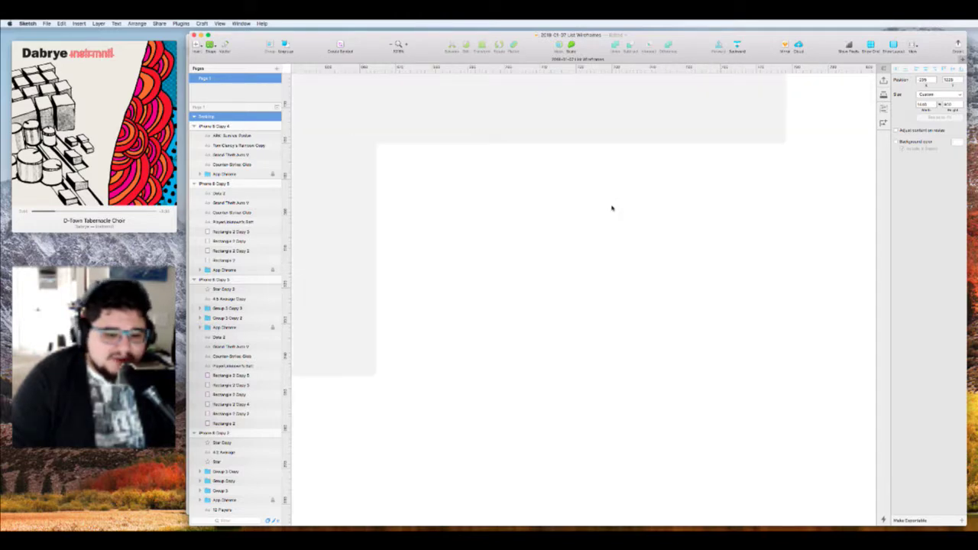
left_click(911, 46)
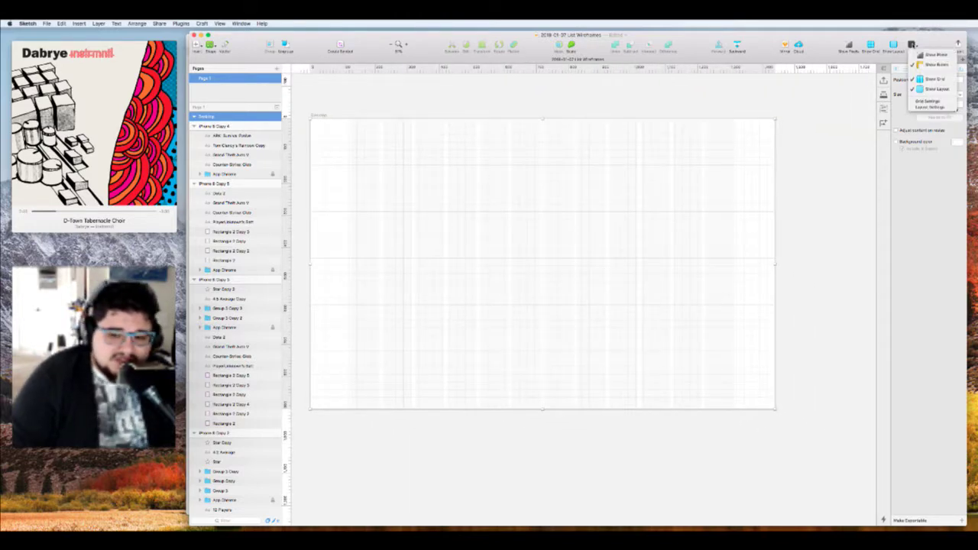
In Grid Settings, recolour the light grid lines to a semi-transparent light blue.
left_click(925, 102)
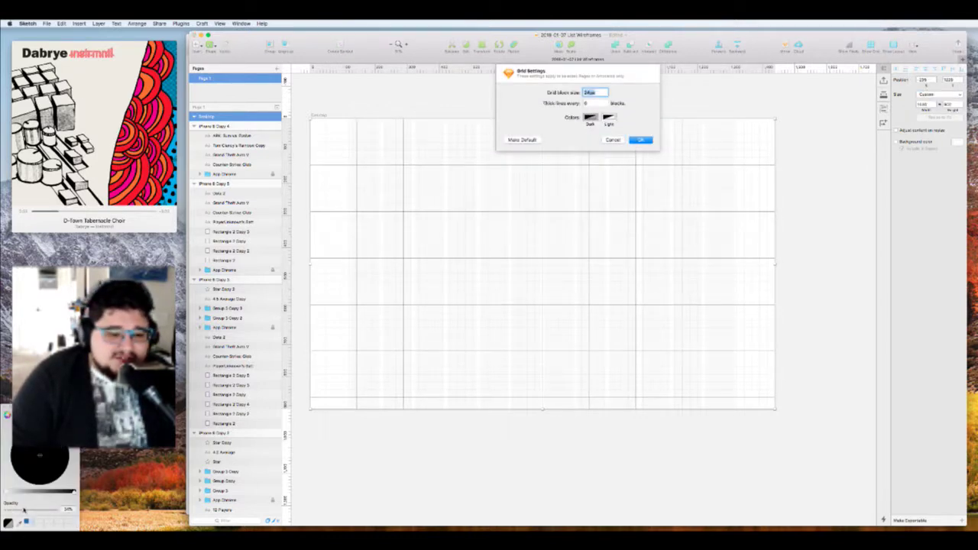
left_click(609, 116)
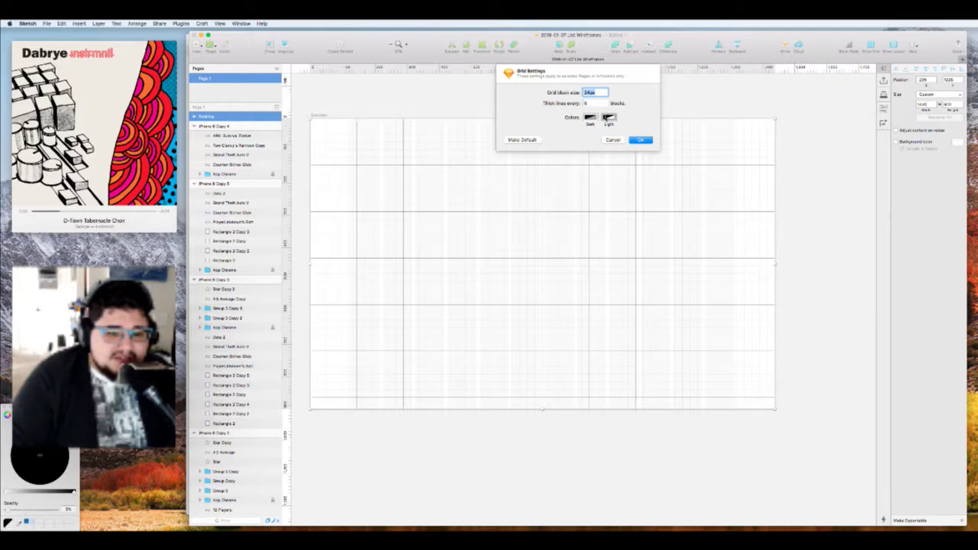
left_click_drag(8, 508, 9, 511)
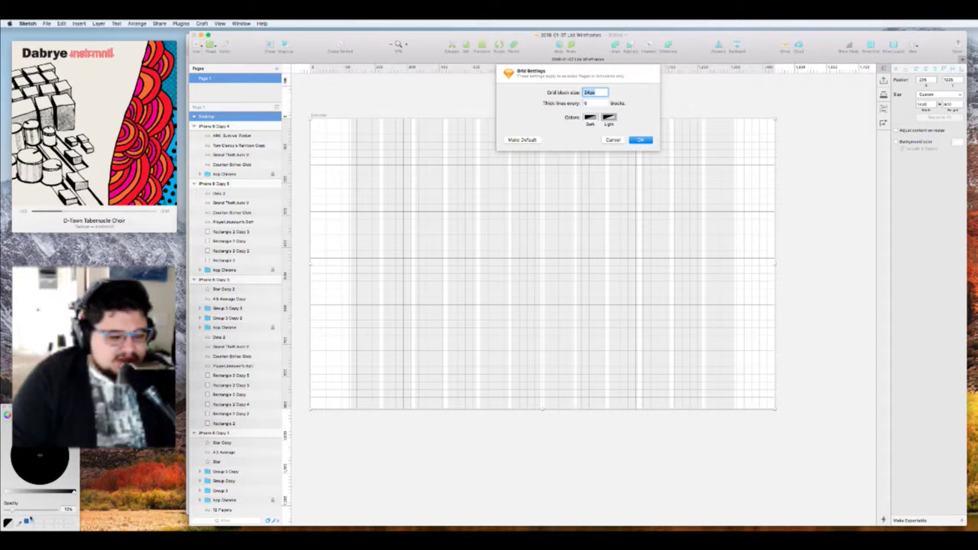
left_click(29, 519)
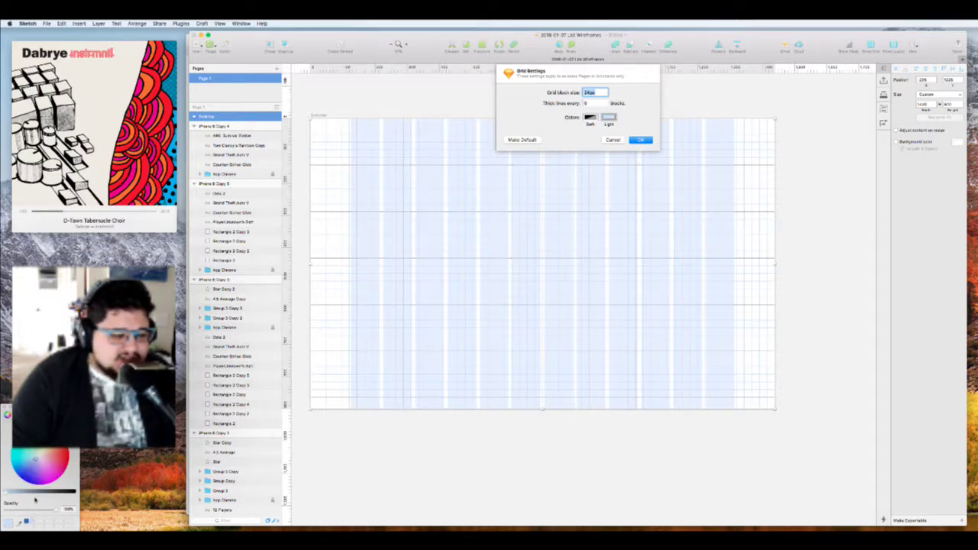
left_click_drag(32, 510, 35, 511)
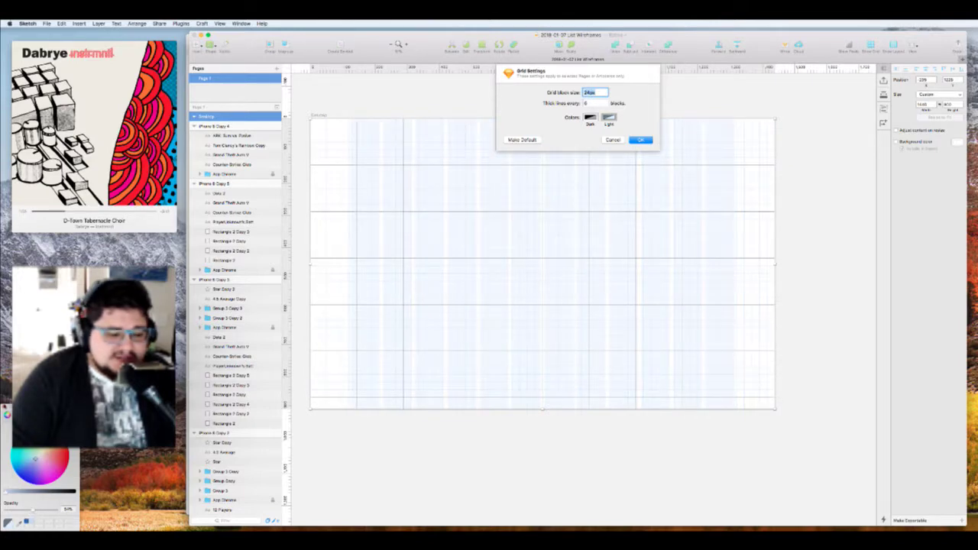
left_click(337, 266)
left_click(642, 139)
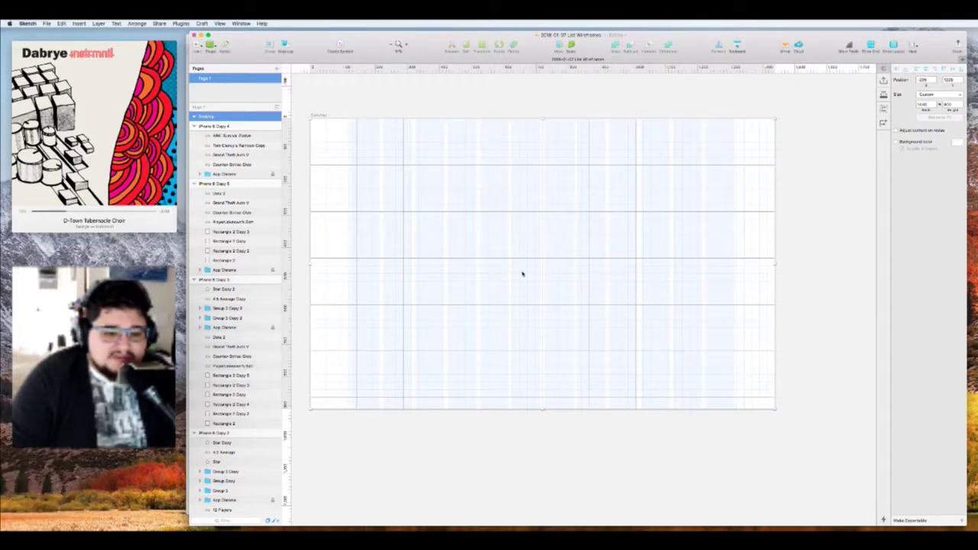
scroll(522, 273, "up", 5)
scroll(522, 273, "down", 6)
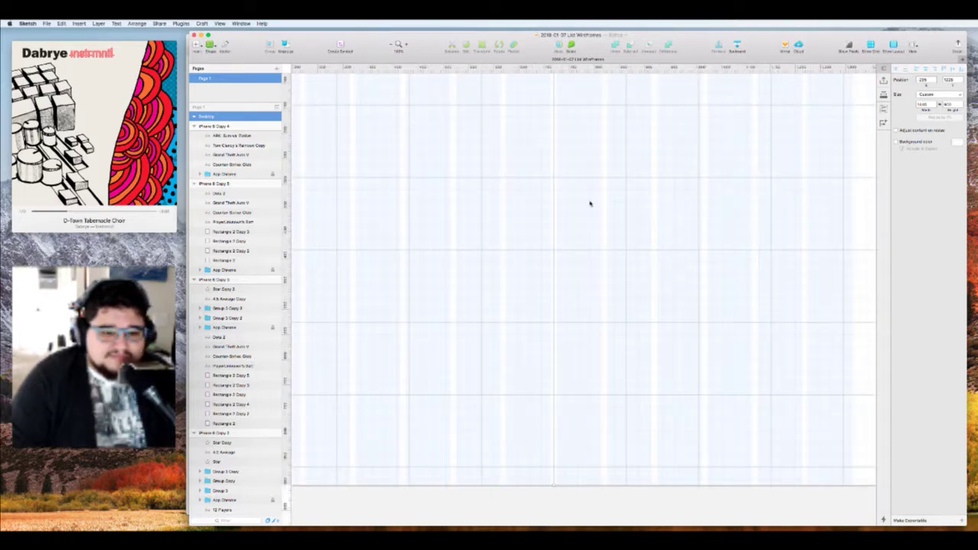
Confirm the 12-column layout grid and fit the artboard back in view.
left_click(912, 45)
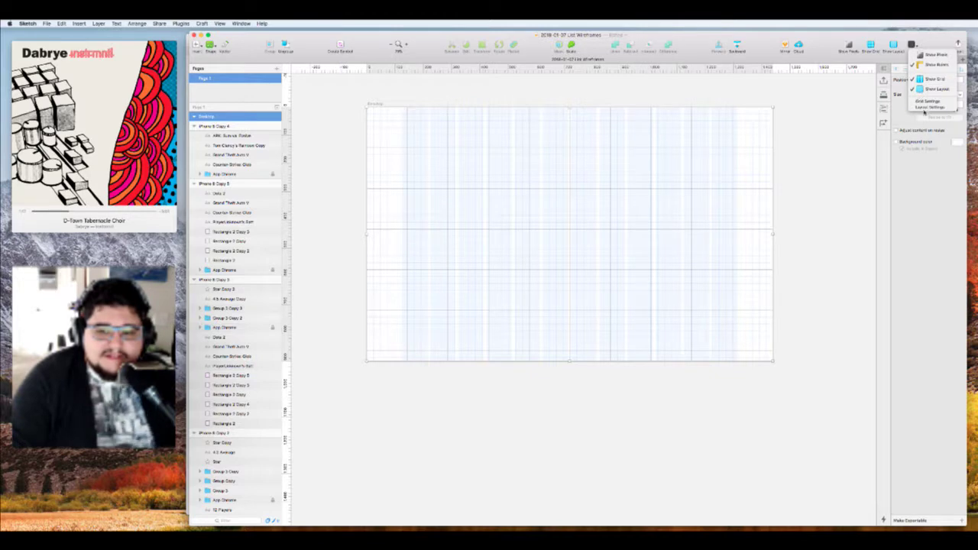
left_click(926, 108)
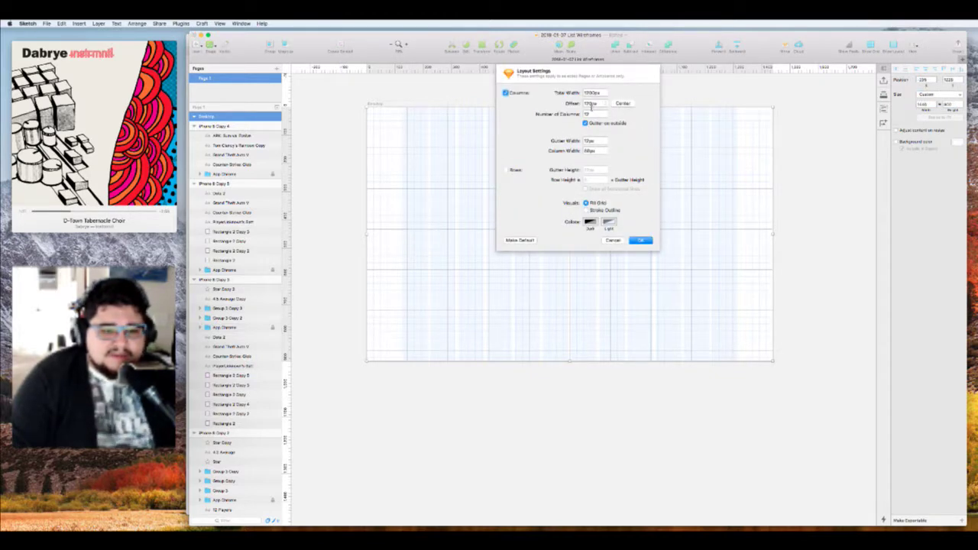
left_click(590, 105)
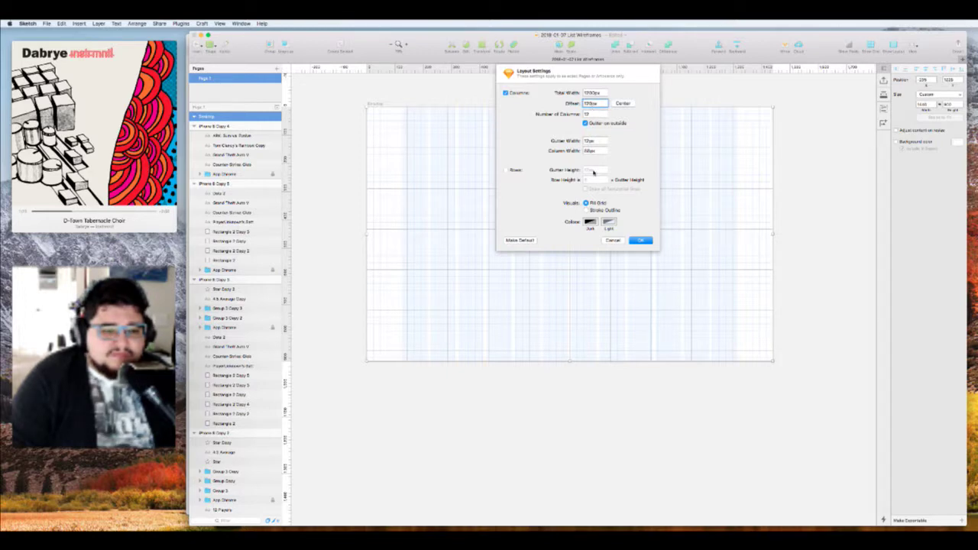
left_click(639, 241)
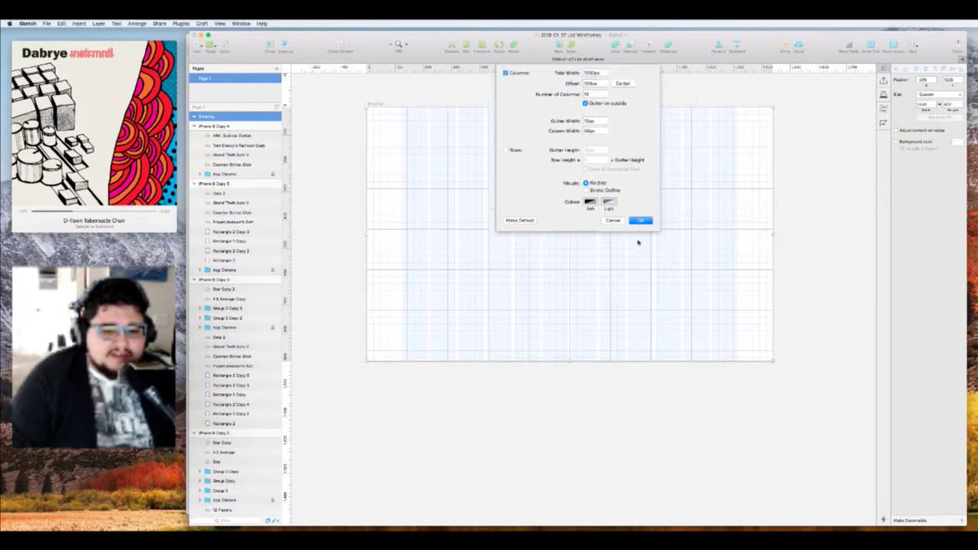
scroll(505, 198, "up", 5)
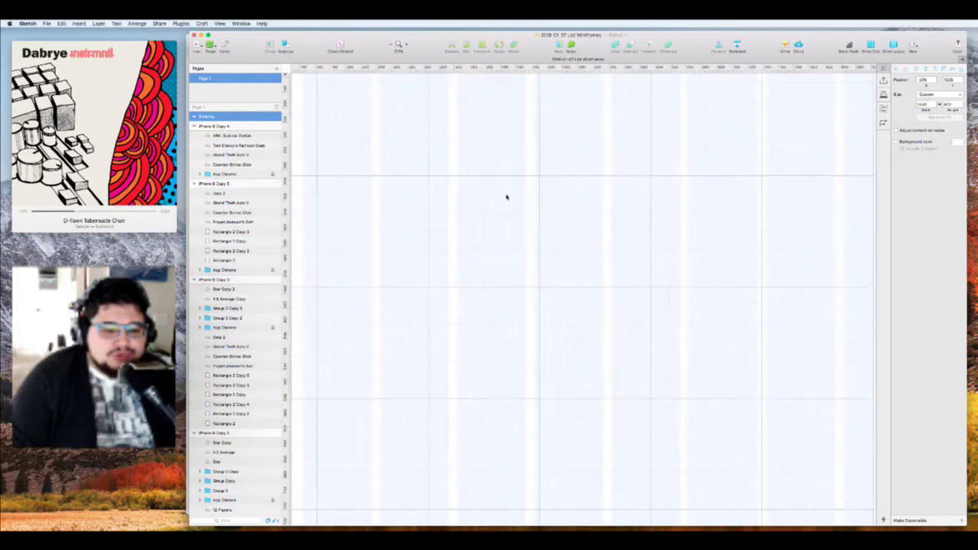
scroll(506, 197, "down", 3)
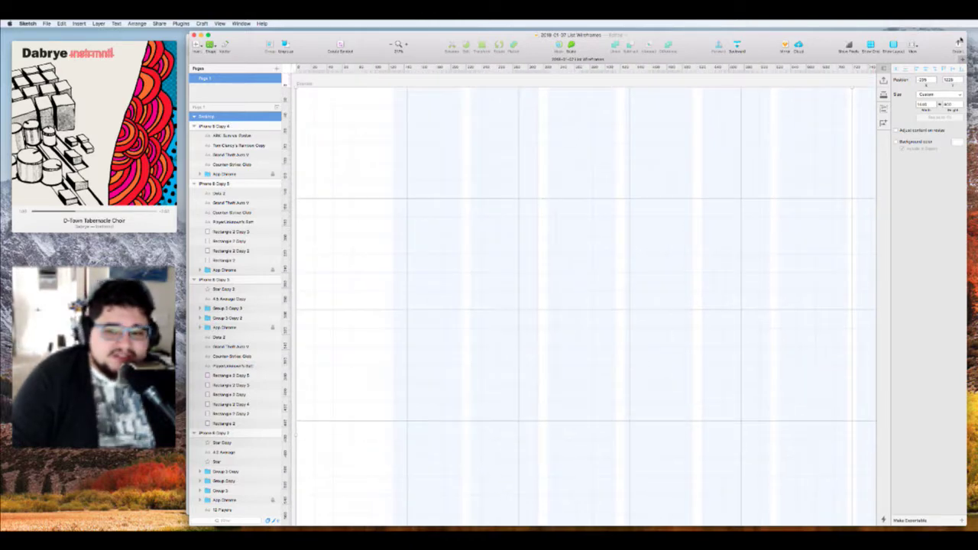
key("super+1")
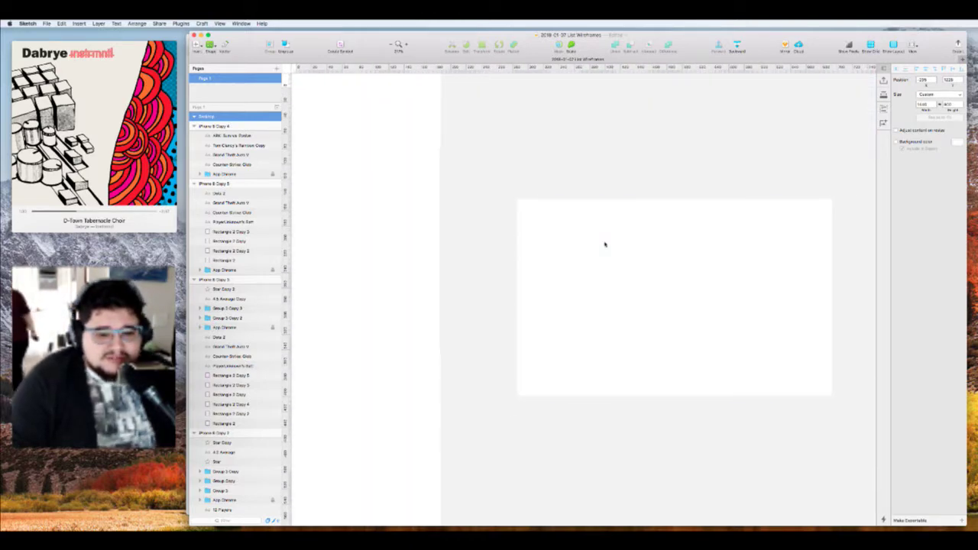
left_click(681, 153)
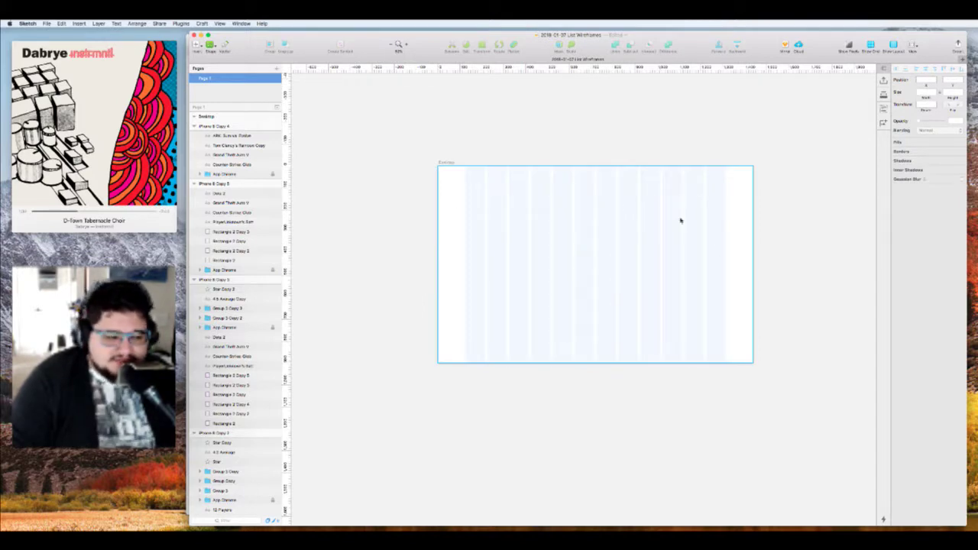
scroll(616, 139, "up", 3)
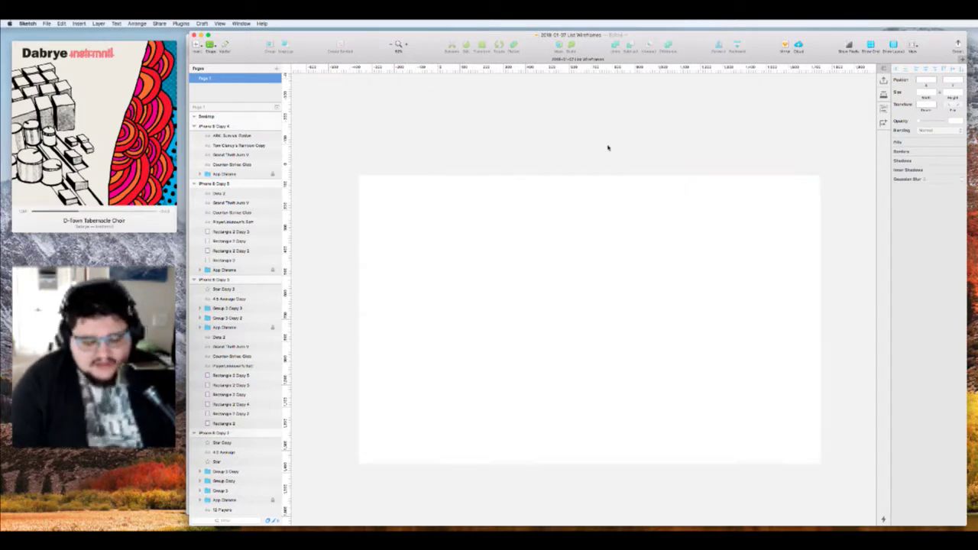
scroll(616, 139, "right", 2)
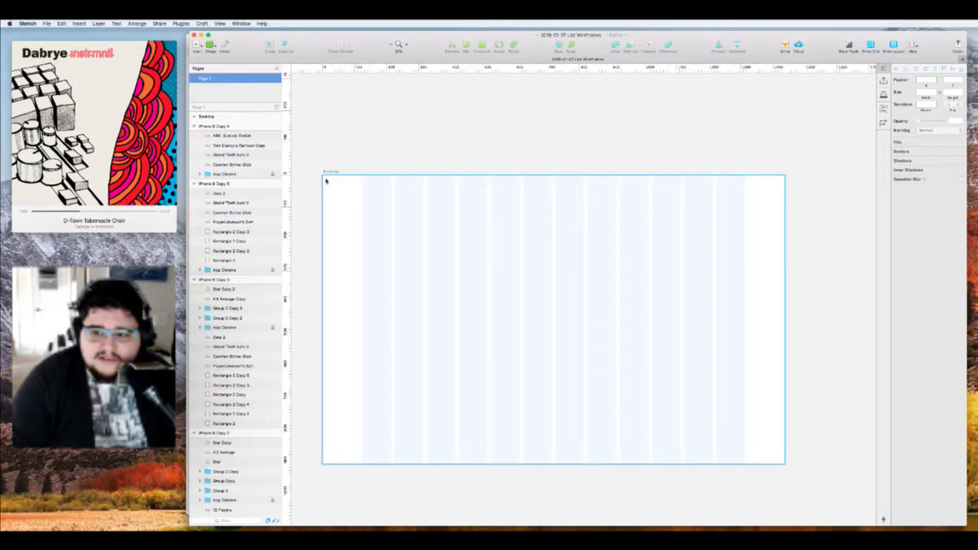
Draw a thin grey header rectangle across the top of the Desktop artboard.
key("r")
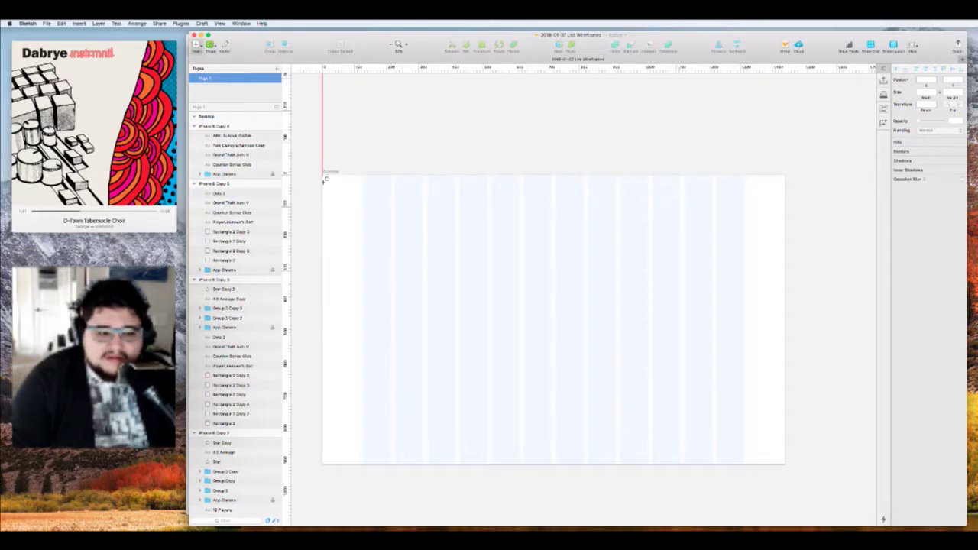
left_click_drag(324, 181, 785, 196)
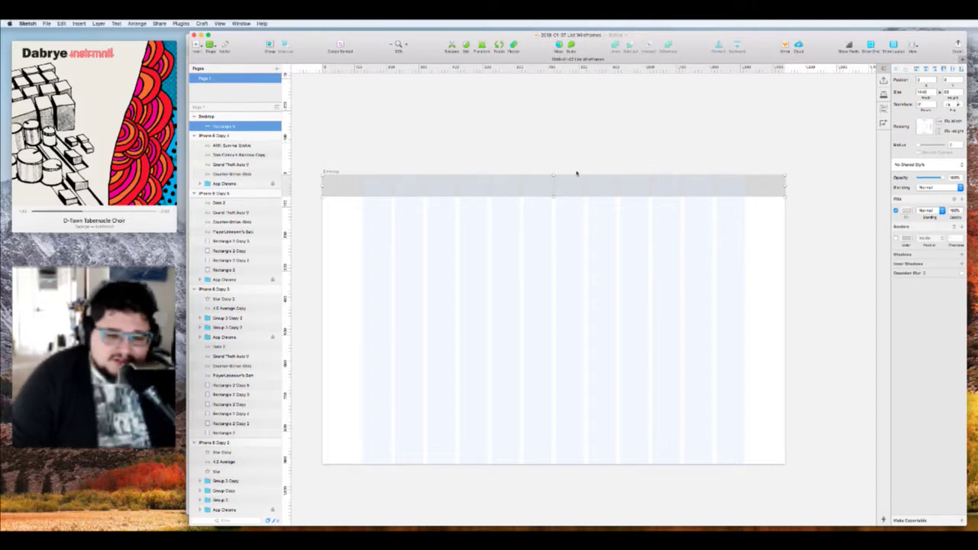
left_click(535, 164)
left_click(542, 183)
scroll(541, 185, "up", 2)
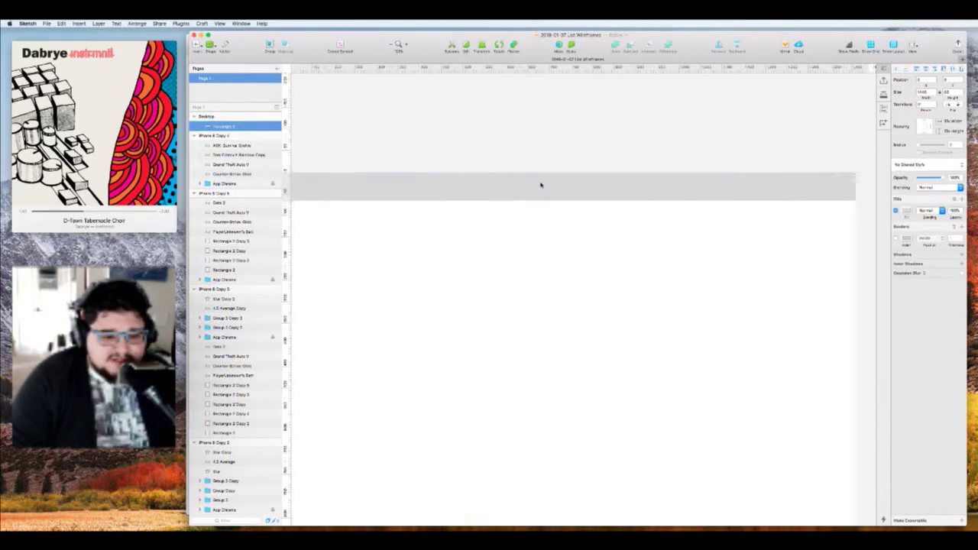
scroll(540, 184, "down", 1)
Tint the layout columns a semi-transparent light blue and confirm the layout settings.
left_click(909, 45)
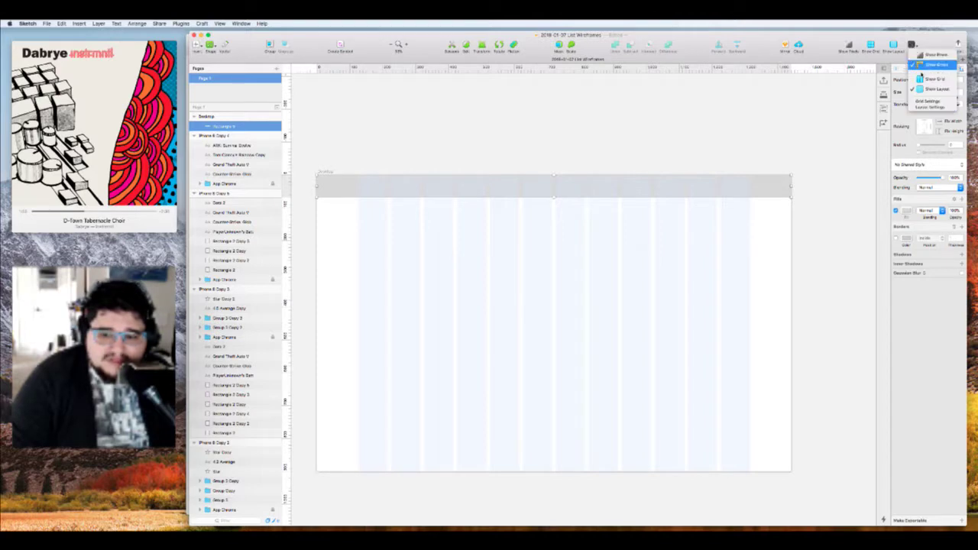
left_click(925, 106)
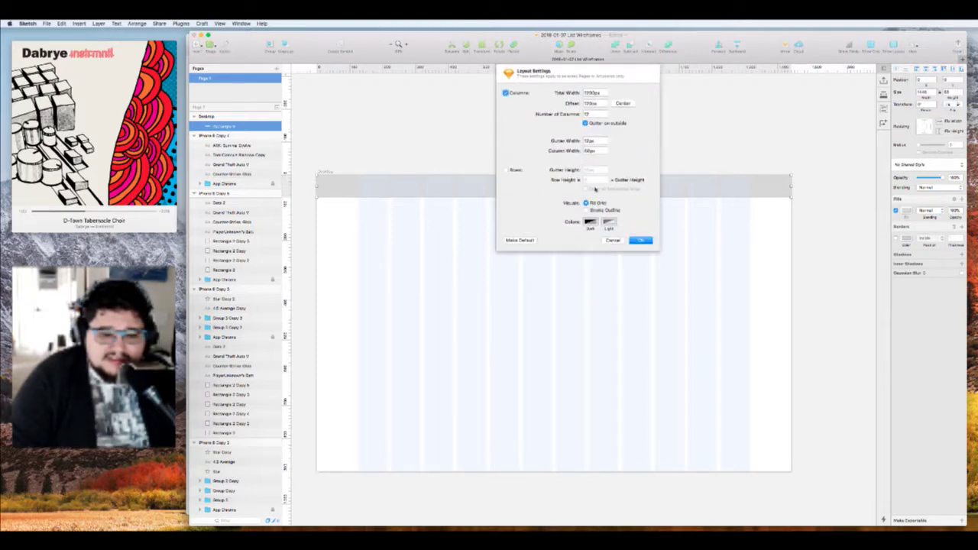
left_click(609, 222)
left_click_drag(30, 468, 9, 474)
left_click_drag(30, 507, 11, 512)
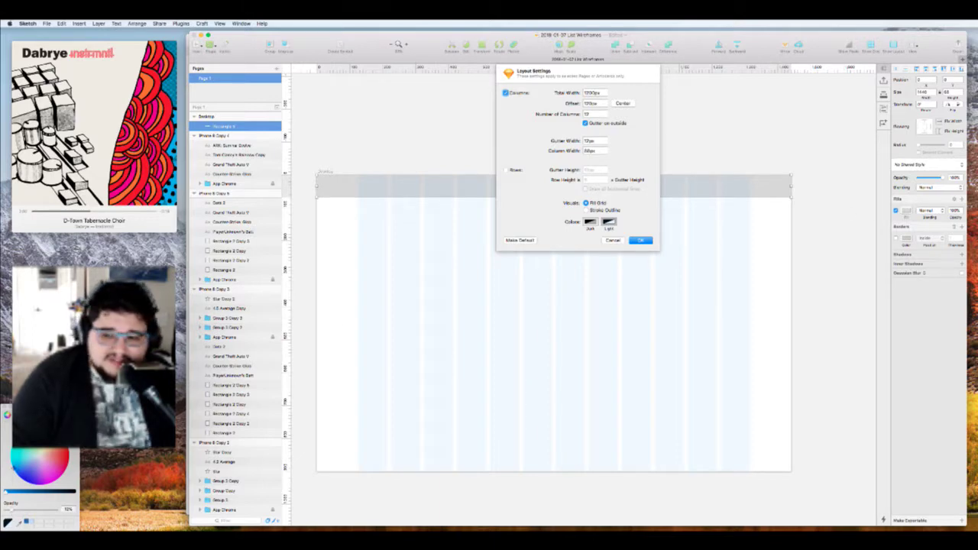
key("super+Tab")
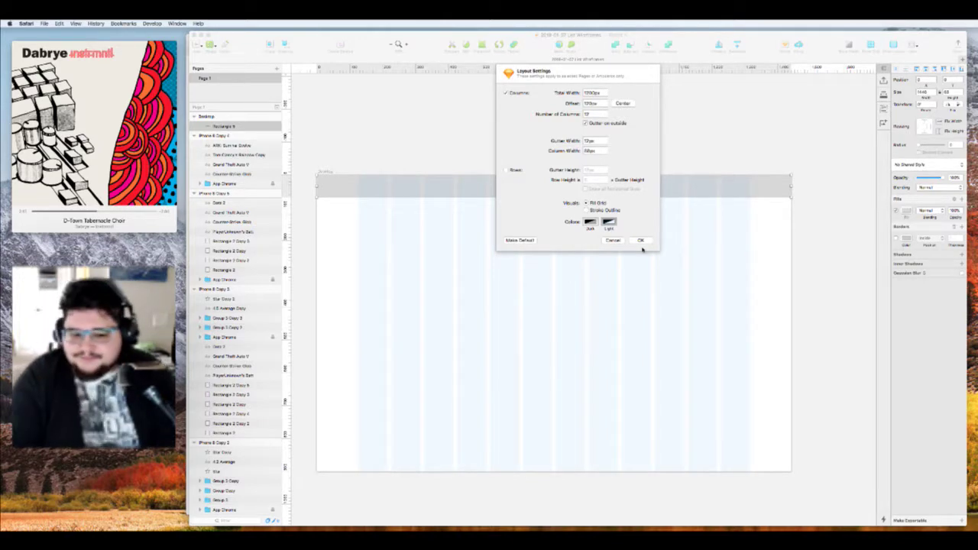
left_click(640, 241)
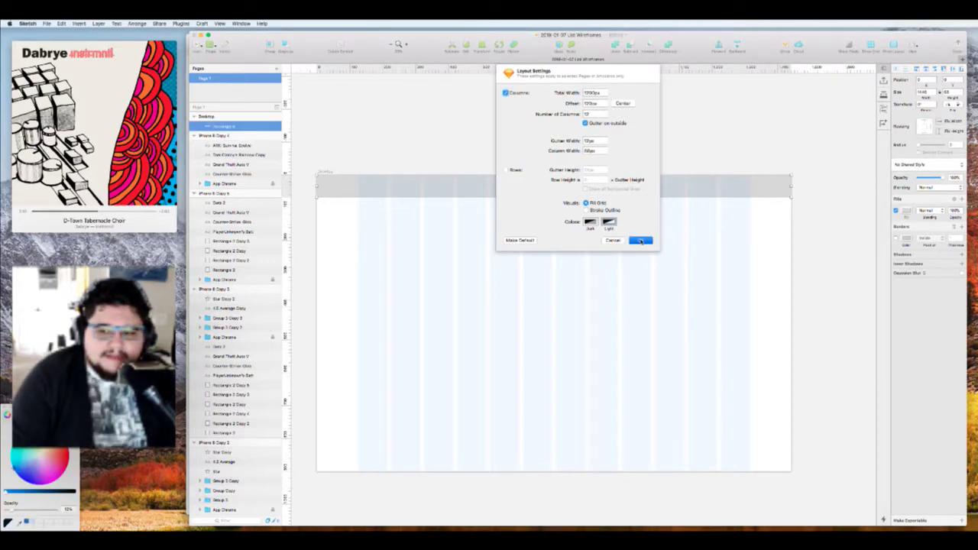
left_click(500, 181)
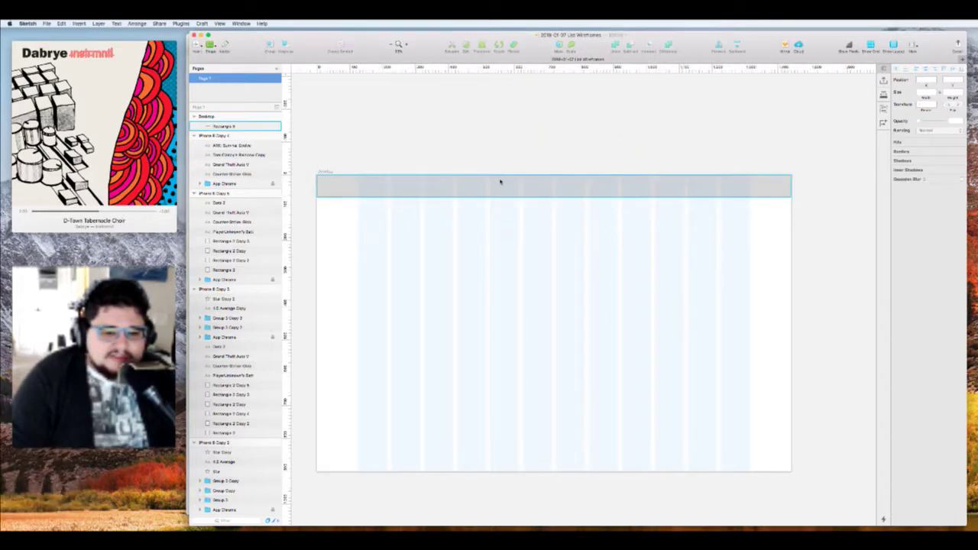
left_click(947, 92)
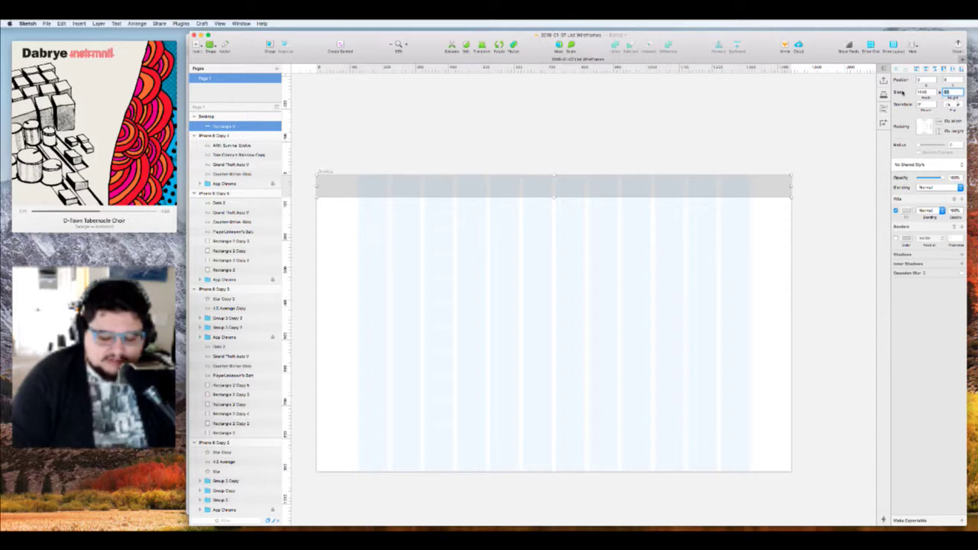
type("1")
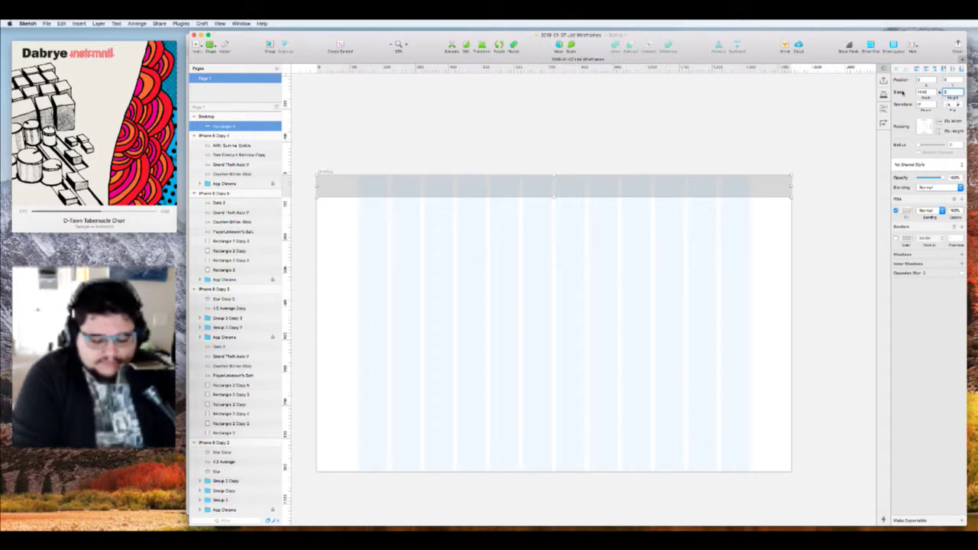
key("Return")
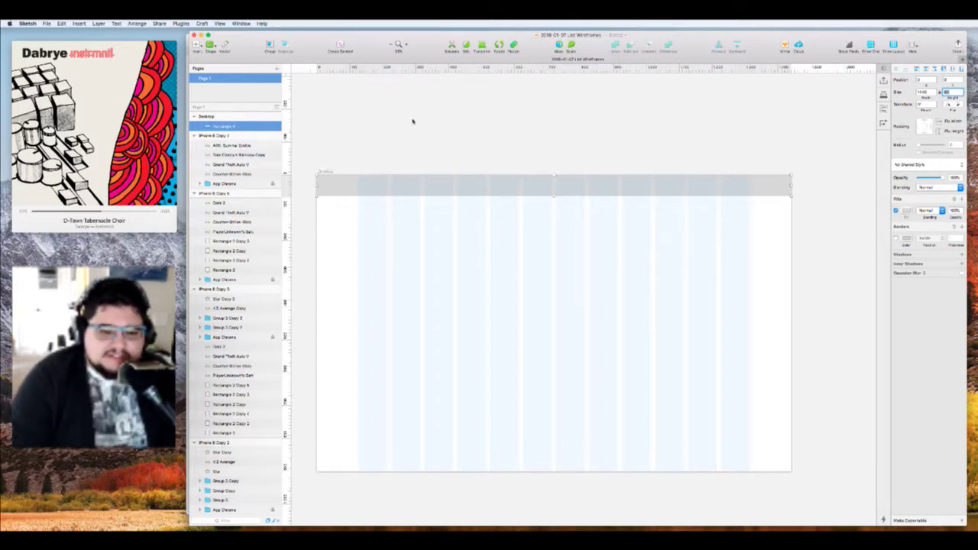
left_click(418, 128)
key("ctrl+l")
key("ctrl+l")
scroll(420, 131, "down", 2)
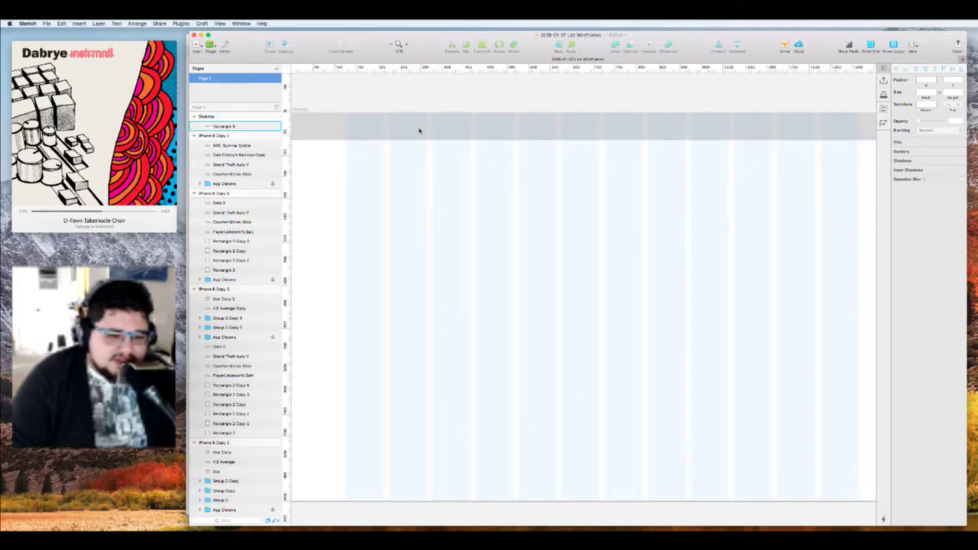
scroll(755, 147, "down", 2)
key("ctrl+l")
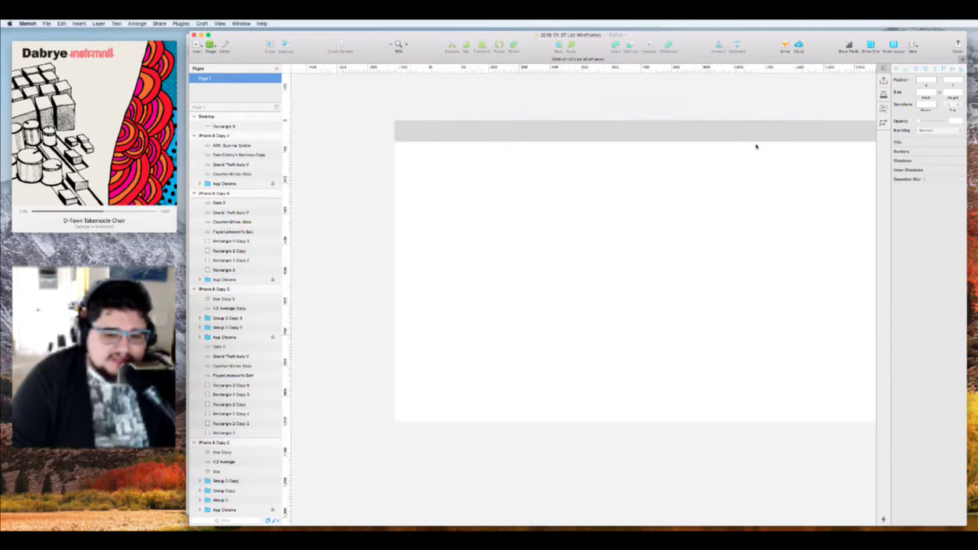
key("ctrl+l")
scroll(756, 147, "right", 2)
left_click(645, 131)
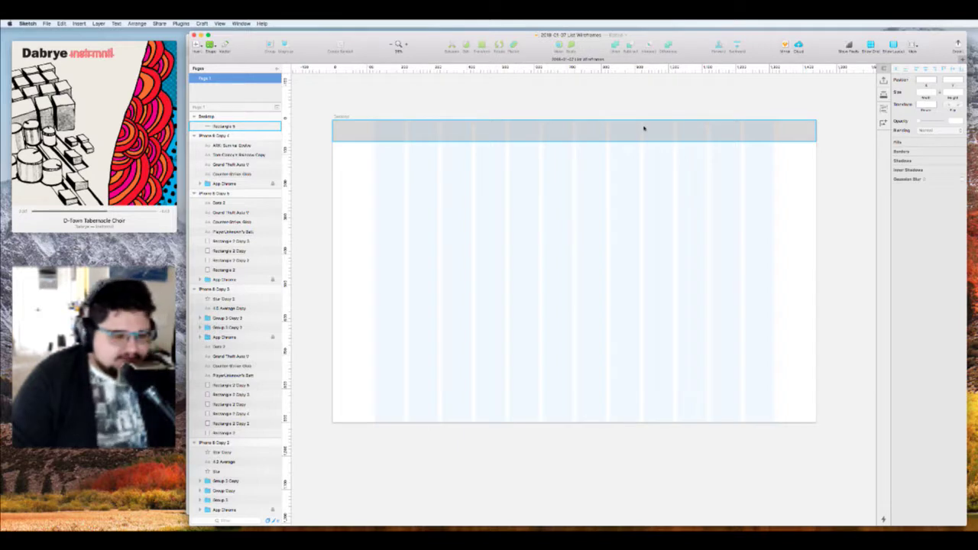
left_click(644, 128)
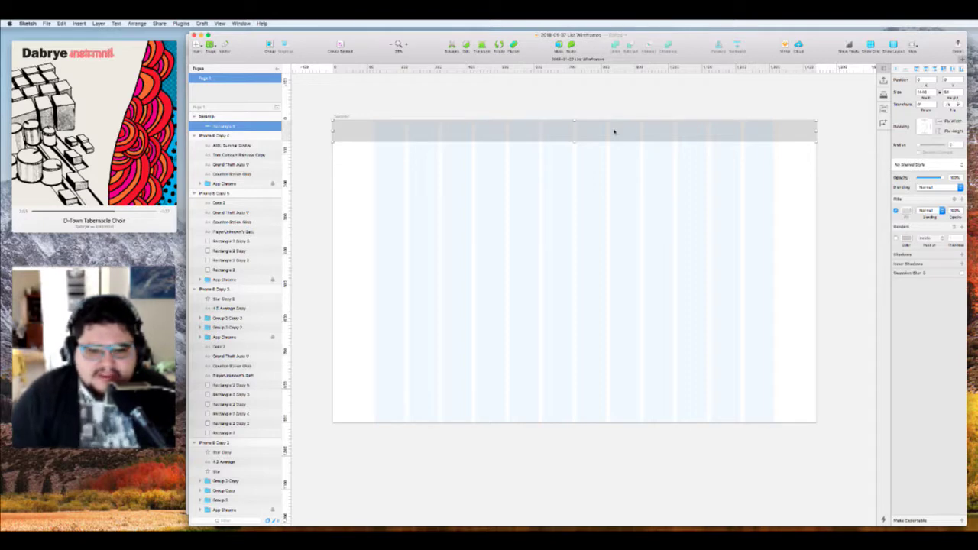
left_click(602, 106)
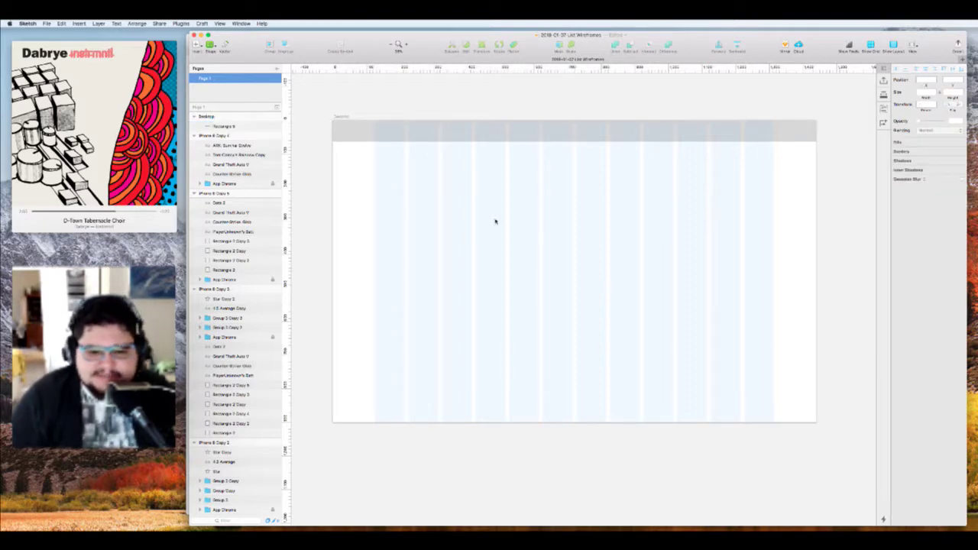
left_click(533, 123)
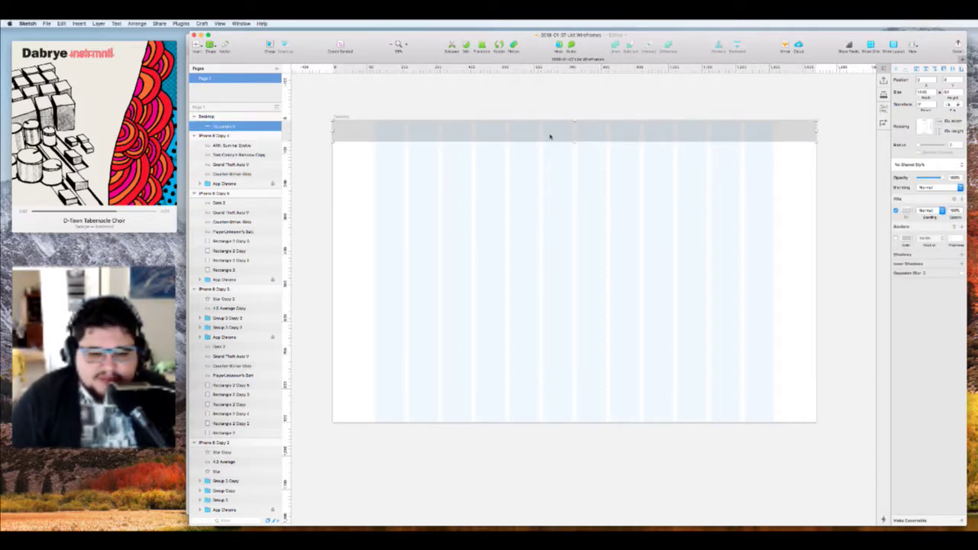
scroll(551, 139, "up", 4)
scroll(551, 138, "down", 4)
scroll(552, 139, "up", 3)
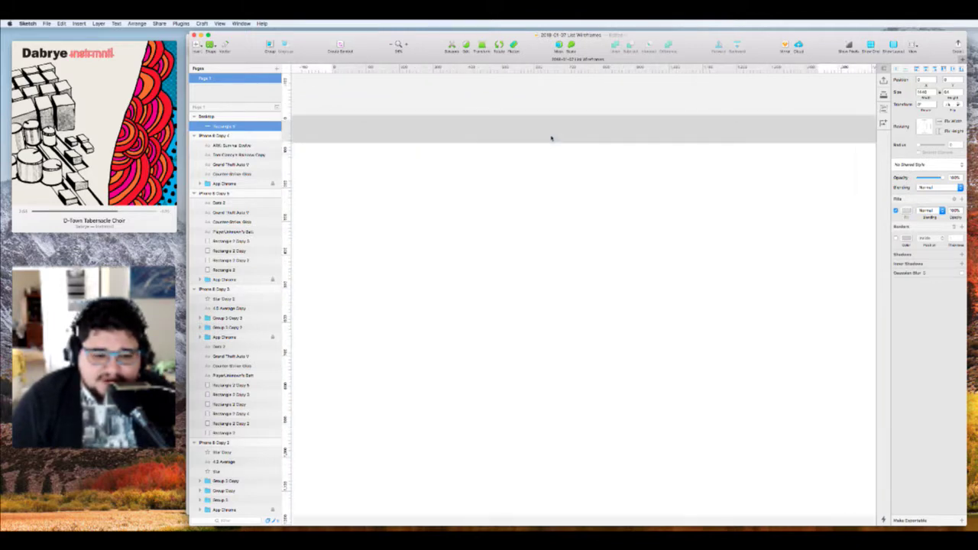
scroll(551, 138, "down", 3)
scroll(551, 138, "up", 2)
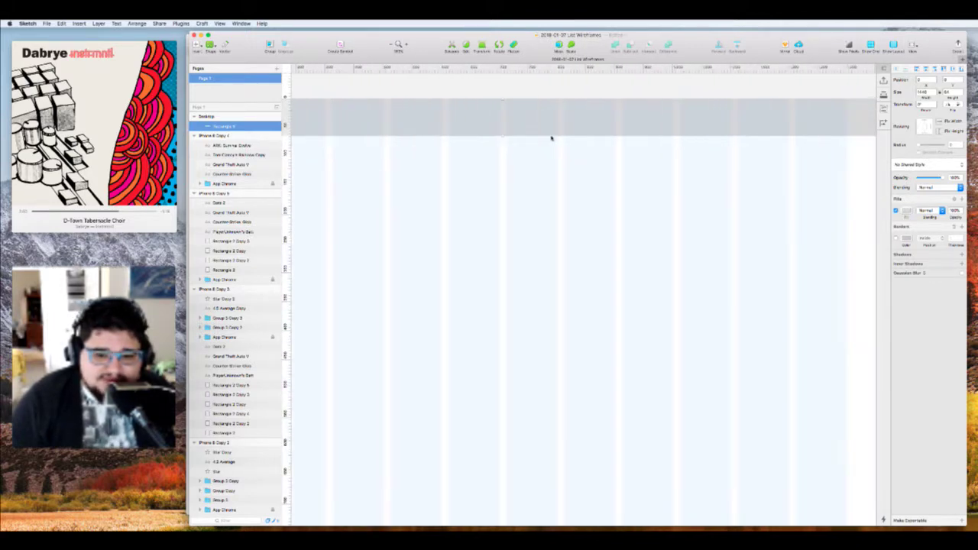
scroll(551, 139, "down", 3)
scroll(550, 137, "up", 2)
scroll(579, 135, "right", 2)
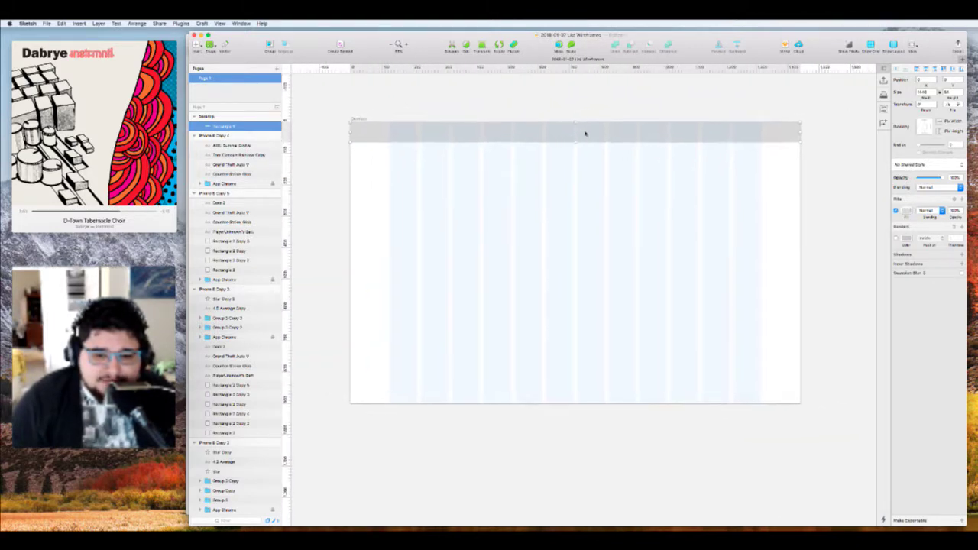
Stretch the header into a full-height block spanning the first three grid columns.
left_click_drag(799, 144, 510, 322)
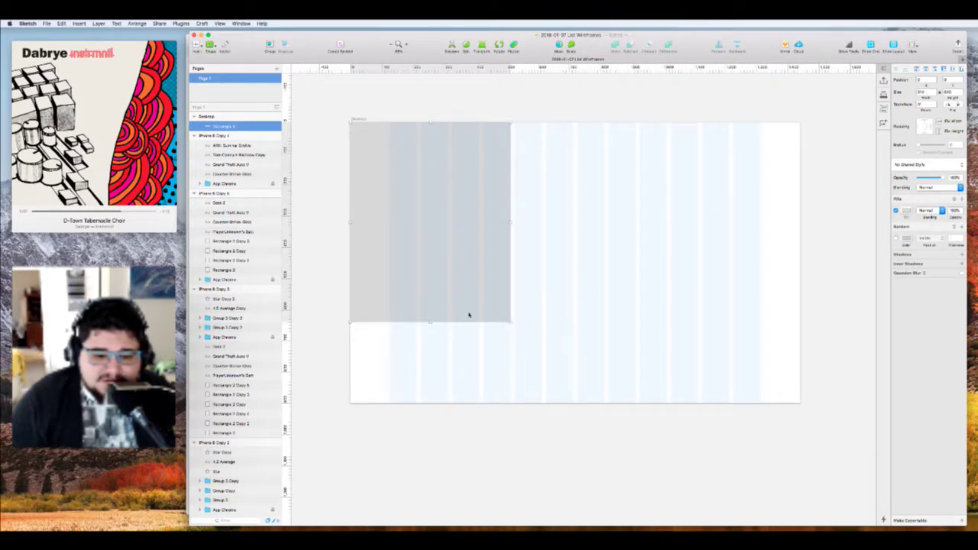
left_click(349, 323)
left_click(355, 322)
left_click_drag(356, 323, 388, 345)
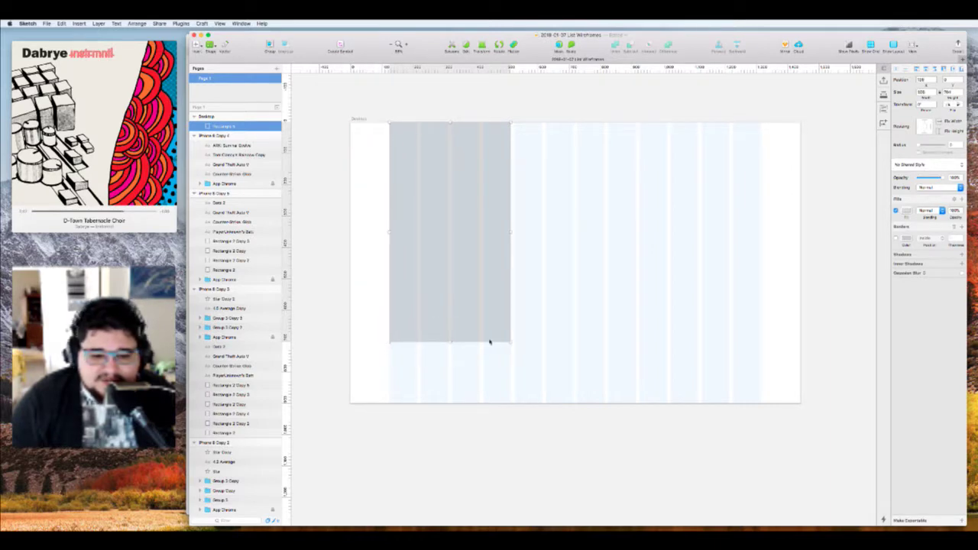
left_click_drag(510, 343, 476, 404)
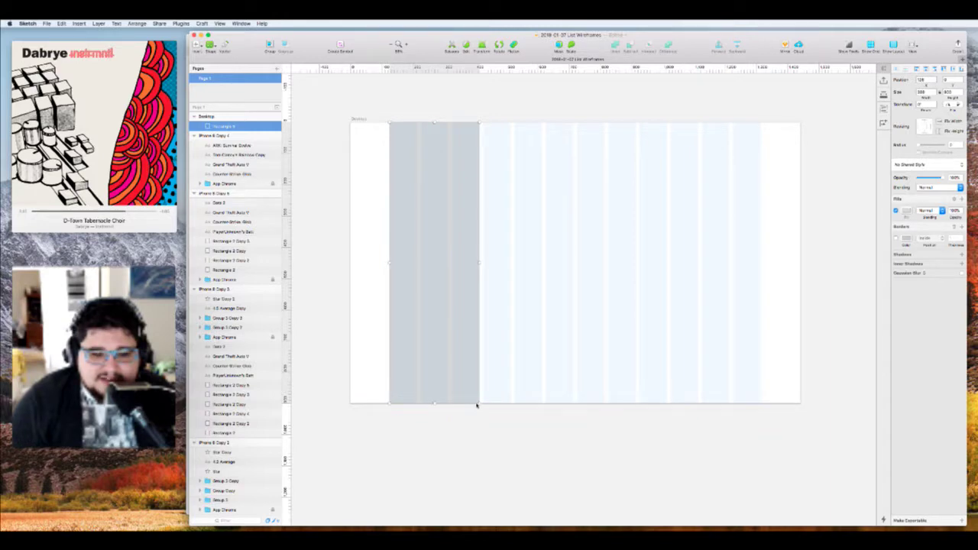
left_click(543, 203)
key("ctrl+l")
scroll(543, 204, "up", 3)
key("ctrl+l")
scroll(543, 203, "down", 3)
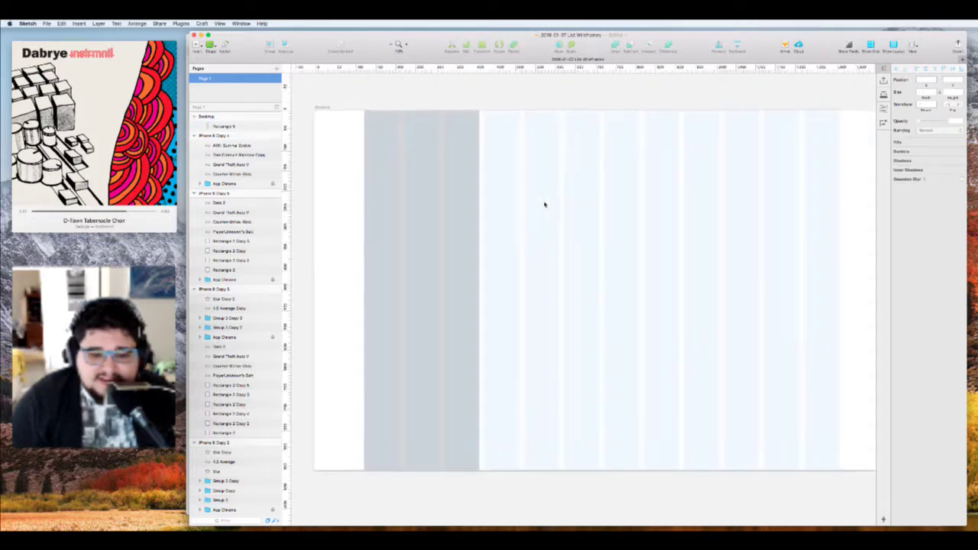
scroll(543, 203, "right", 2)
Copy the block into a six-column middle block and a three-column right block.
left_click(400, 196)
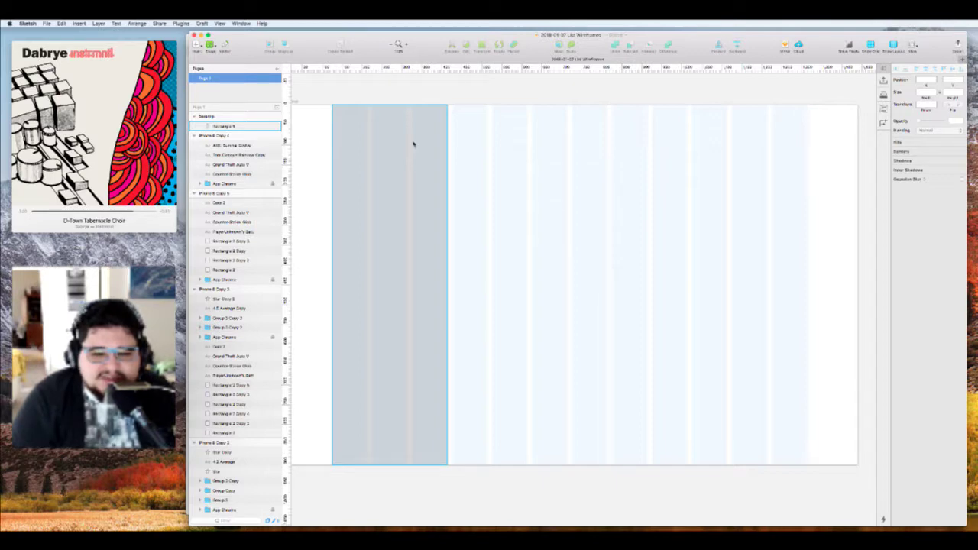
left_click(413, 144)
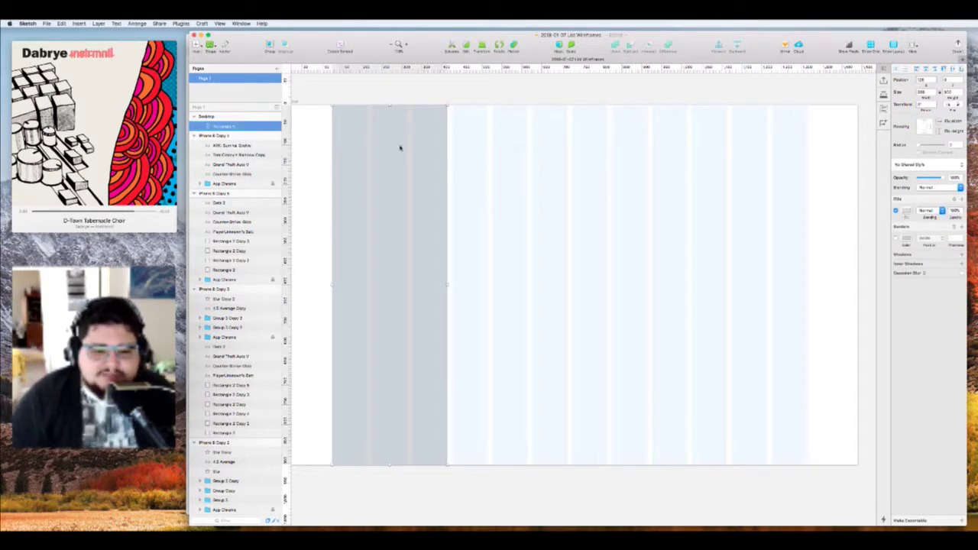
left_click_drag(400, 148, 520, 151)
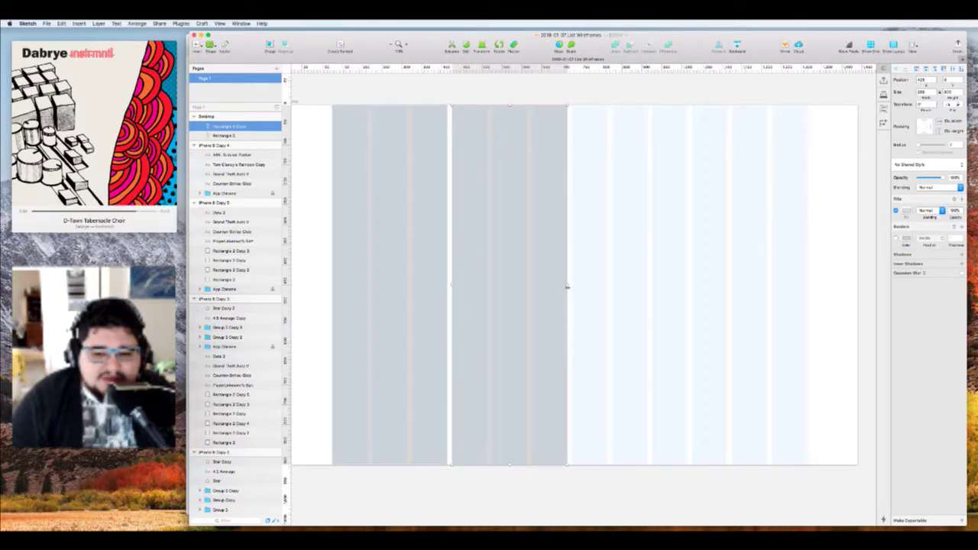
left_click_drag(567, 286, 688, 283)
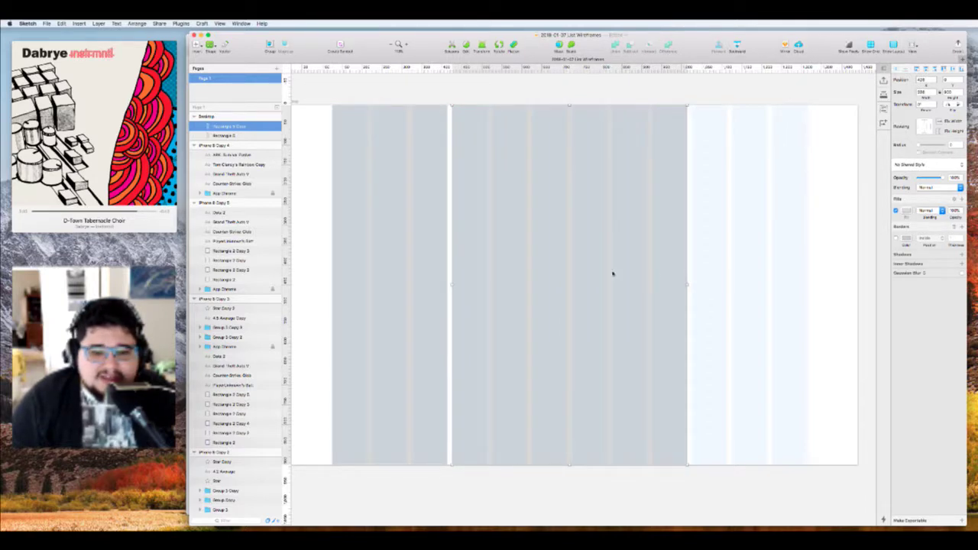
left_click(438, 260)
left_click_drag(439, 260, 769, 262)
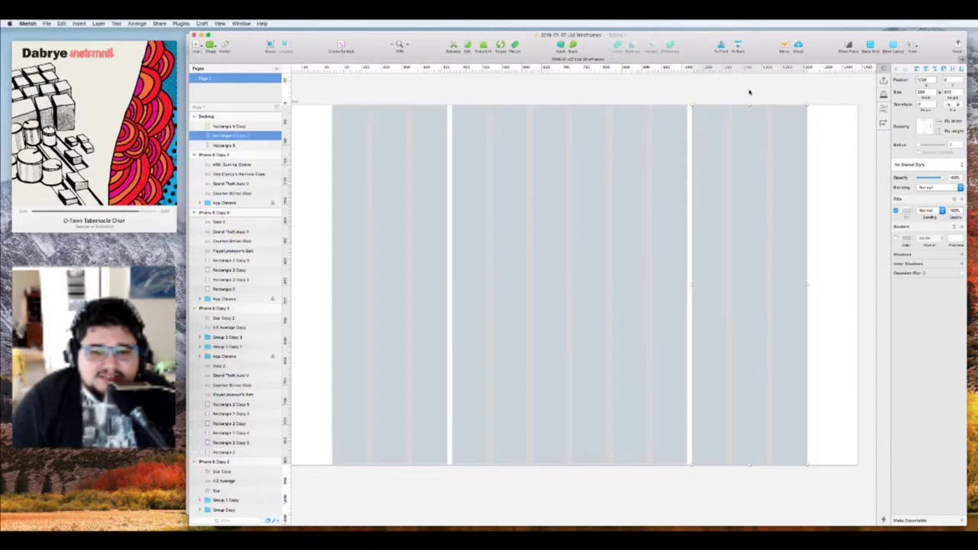
left_click(749, 92)
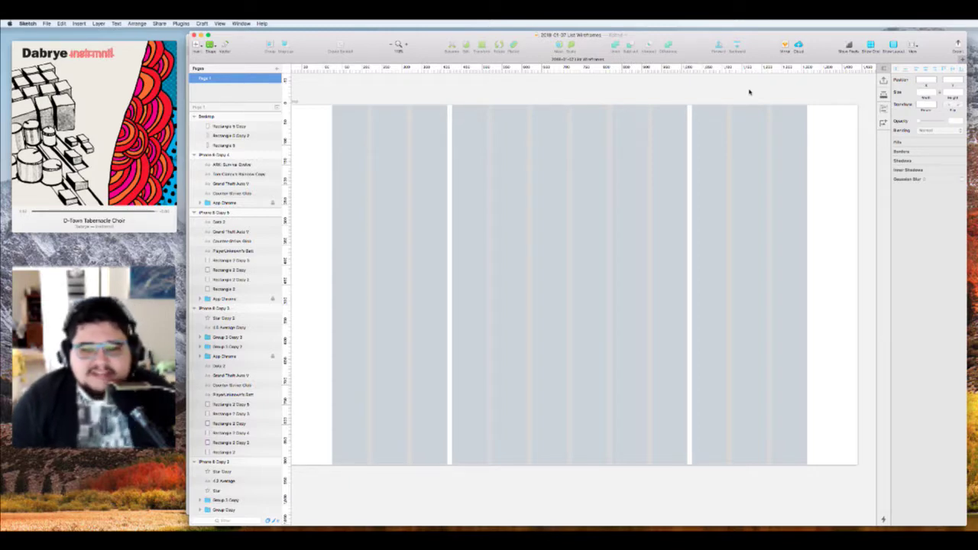
left_click(412, 196)
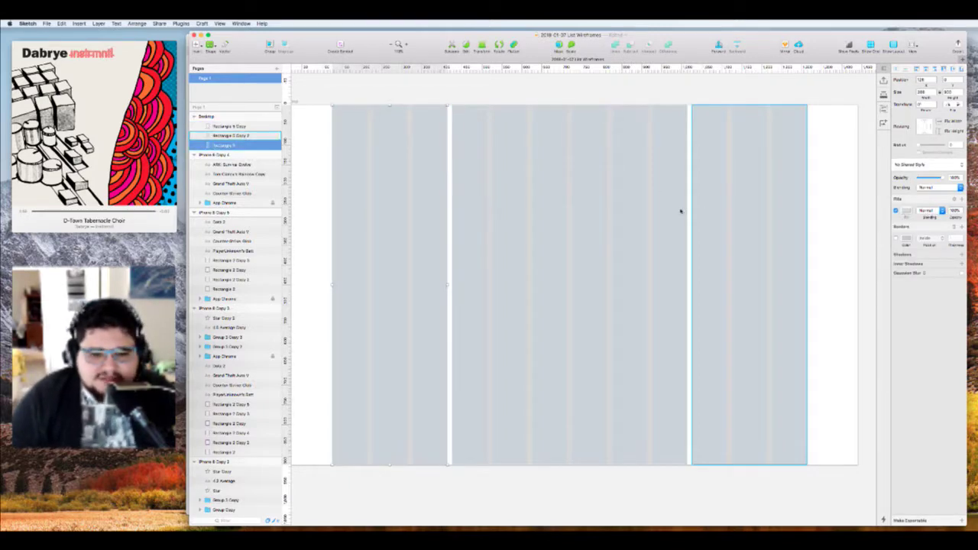
left_click(482, 93)
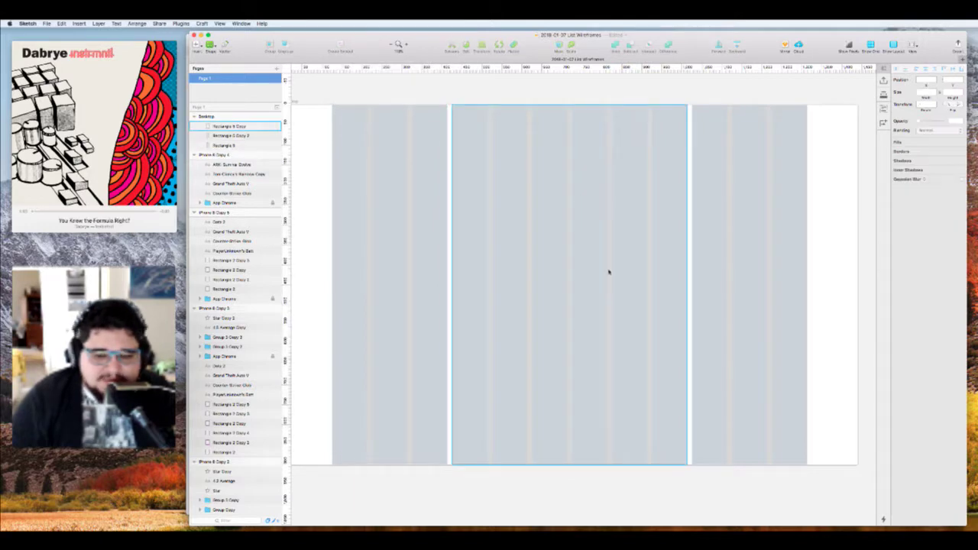
left_click(598, 215)
left_click(752, 210, "shift")
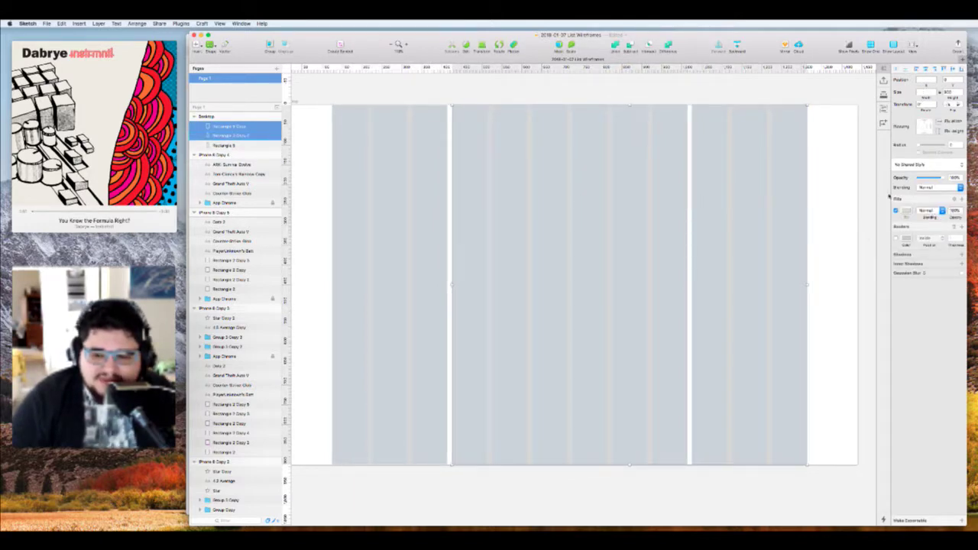
left_click(407, 235, "shift")
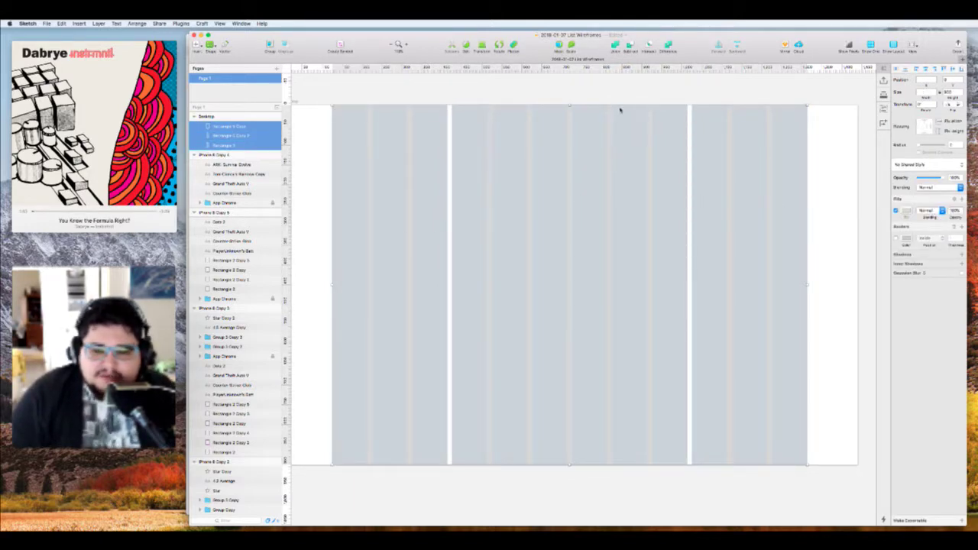
left_click(596, 94)
Zoom out and marquee-select the PUBG and Dota 2 cards.
key("super+1")
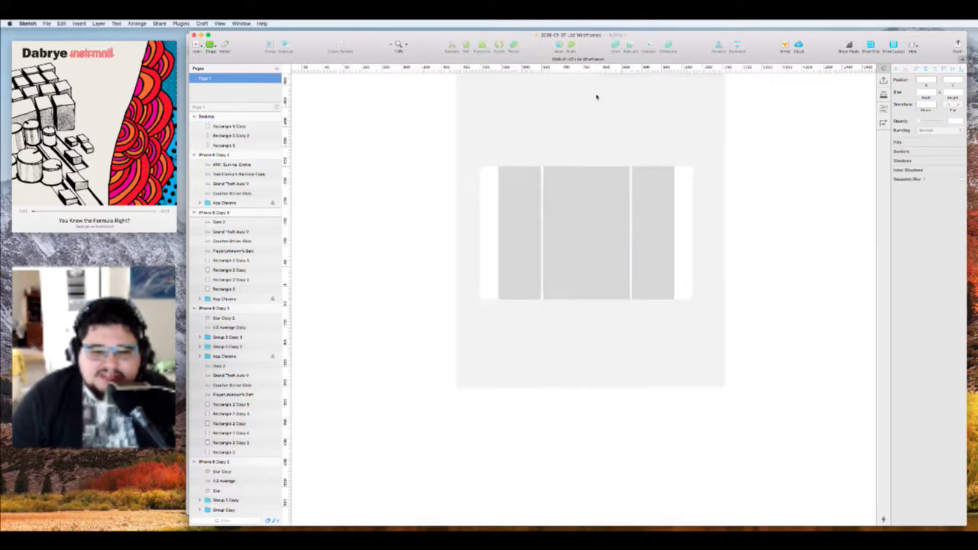
scroll(594, 235, "up", 5)
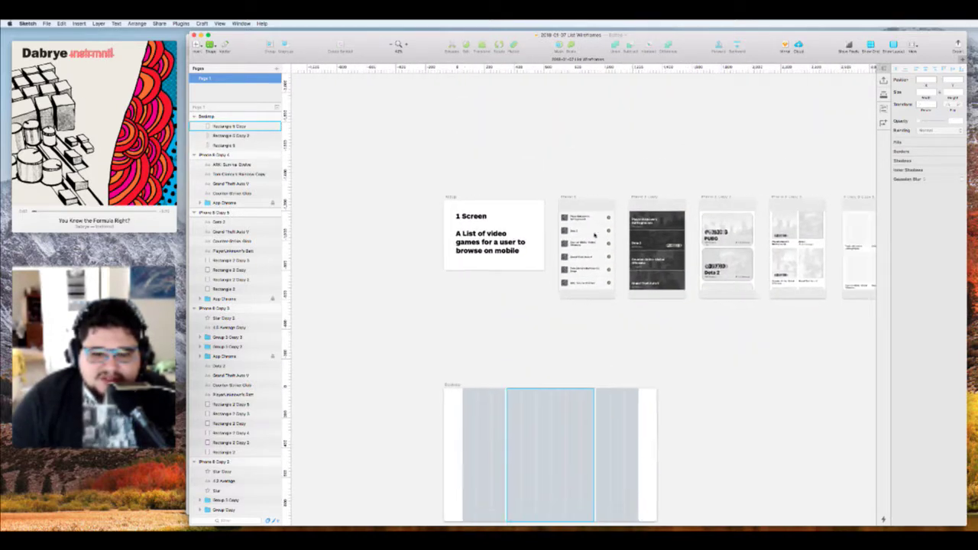
scroll(527, 316, "up", 6)
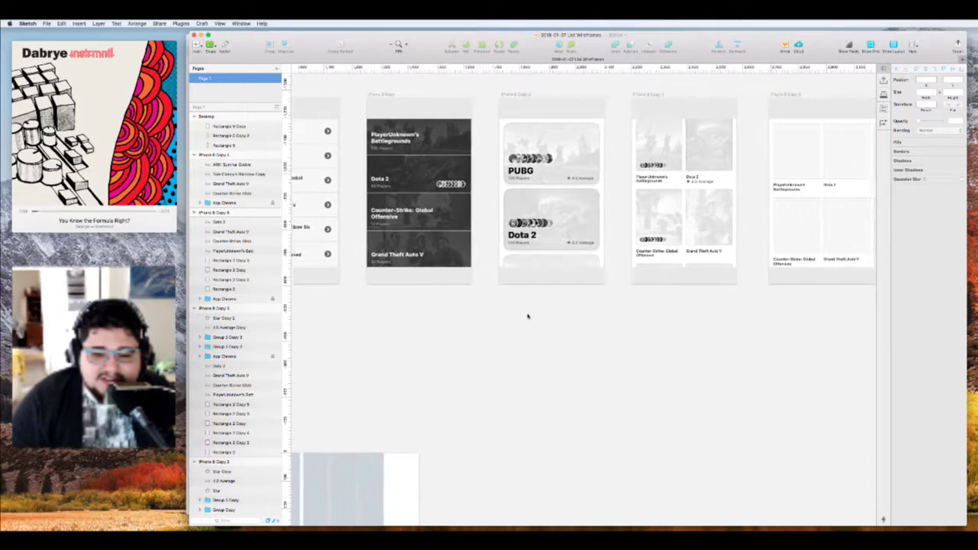
scroll(527, 316, "left", 5)
scroll(484, 198, "up", 4)
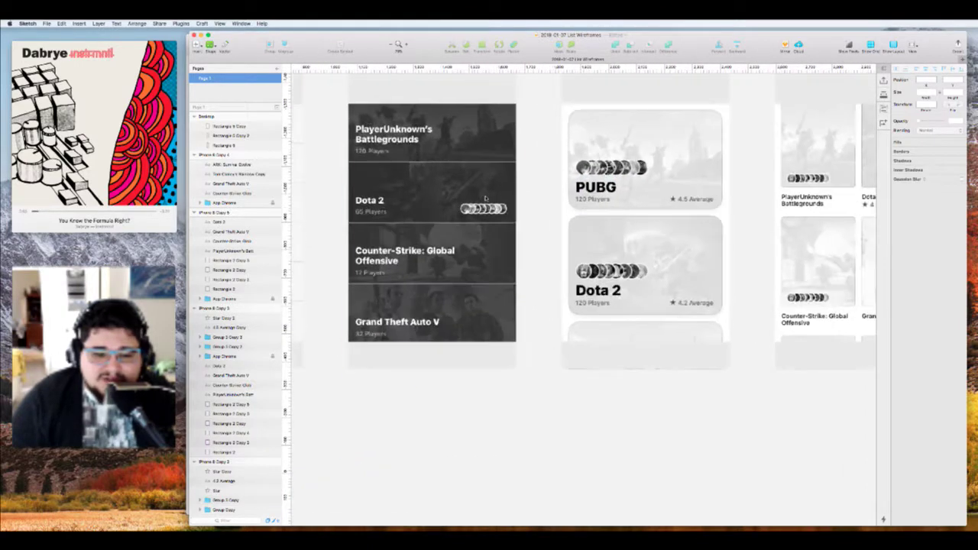
left_click_drag(542, 139, 738, 313)
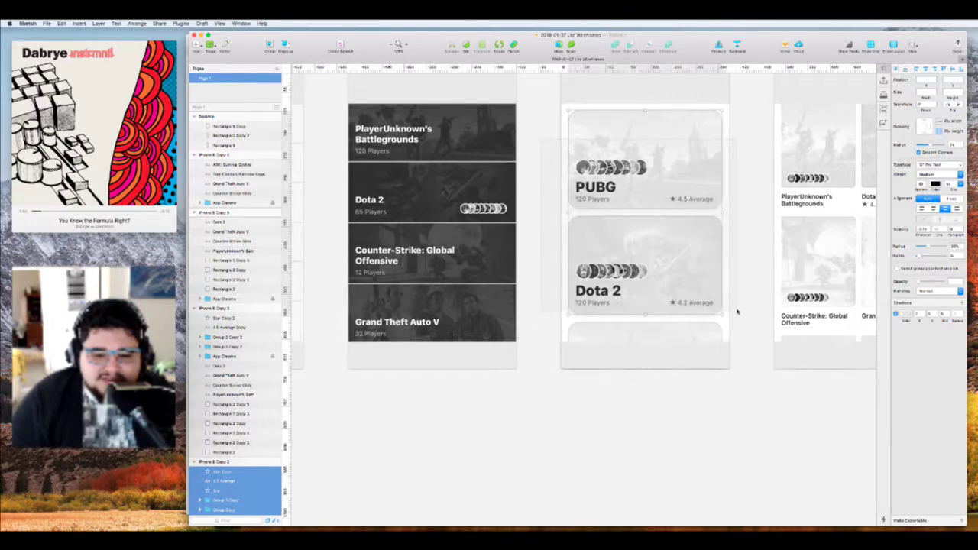
Paste the cards onto the Desktop artboard and move them onto its middle column.
scroll(646, 332, "down", 3)
scroll(646, 332, "left", 2)
scroll(647, 332, "down", 10)
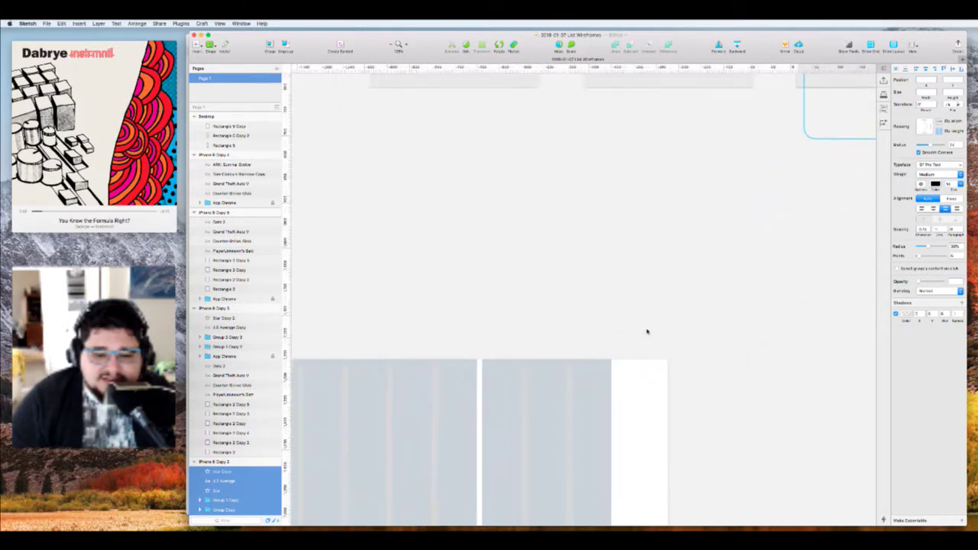
scroll(588, 281, "up", 5)
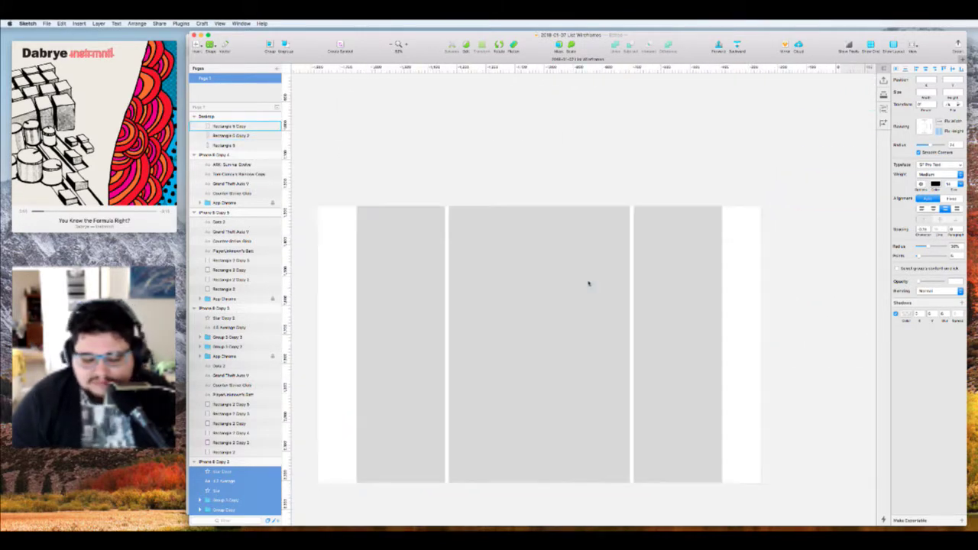
scroll(588, 281, "down", 2)
scroll(588, 282, "left", 1)
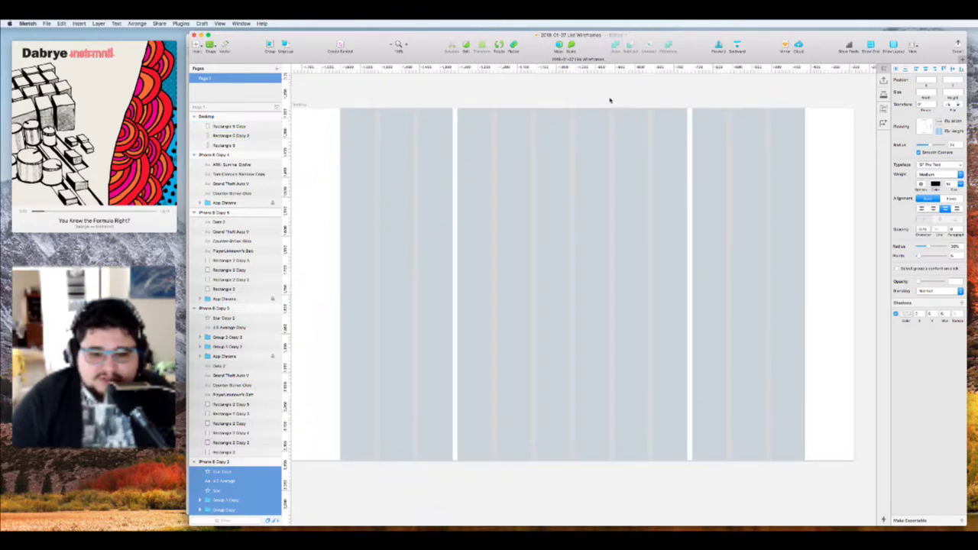
key("super+v")
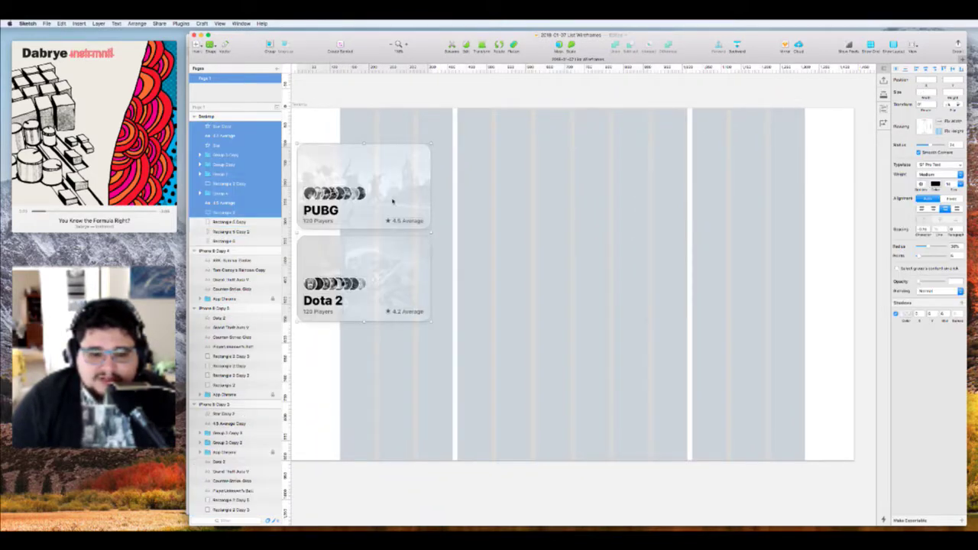
left_click_drag(389, 206, 551, 189)
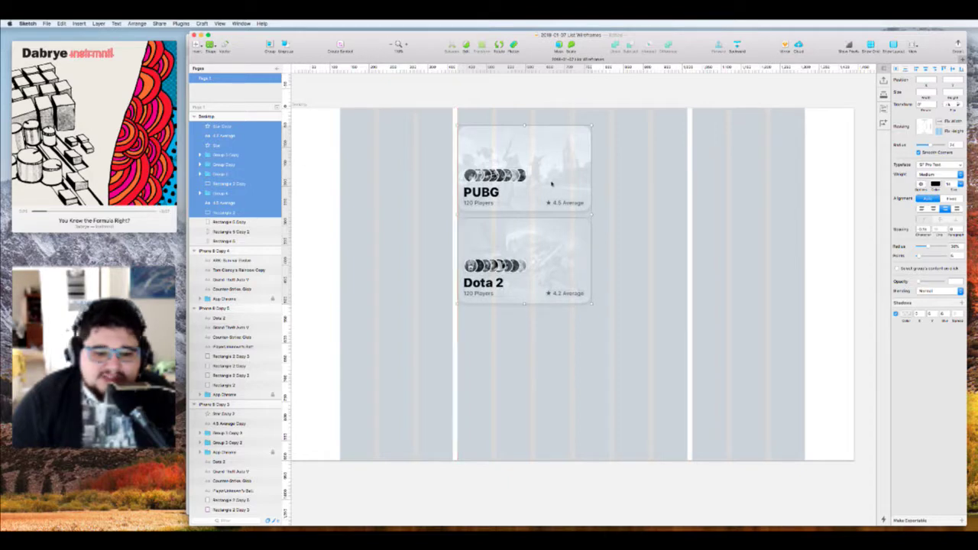
Widen both the PUBG and Dota 2 cards to the full middle-column width.
left_click(649, 89)
left_click(581, 181)
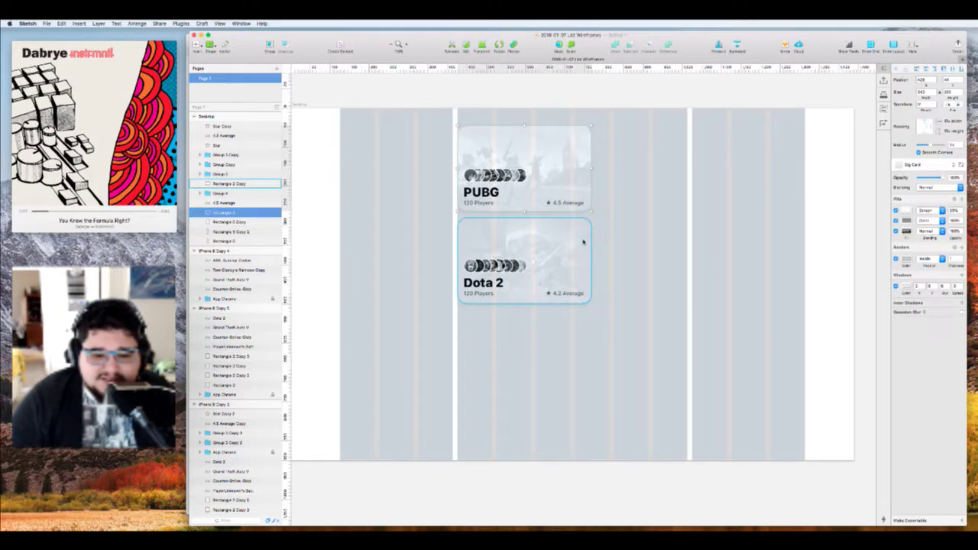
left_click(581, 243, "shift")
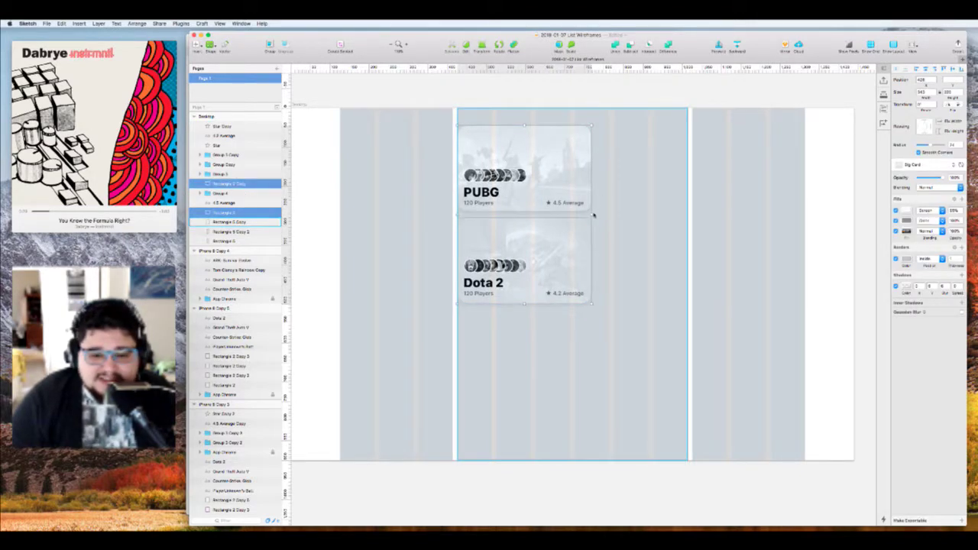
left_click_drag(593, 215, 687, 213)
Lower the Rectangle 3 Copy and Rectangle 3 Copy 2 column rectangles' opacity to about 58%.
left_click(665, 91)
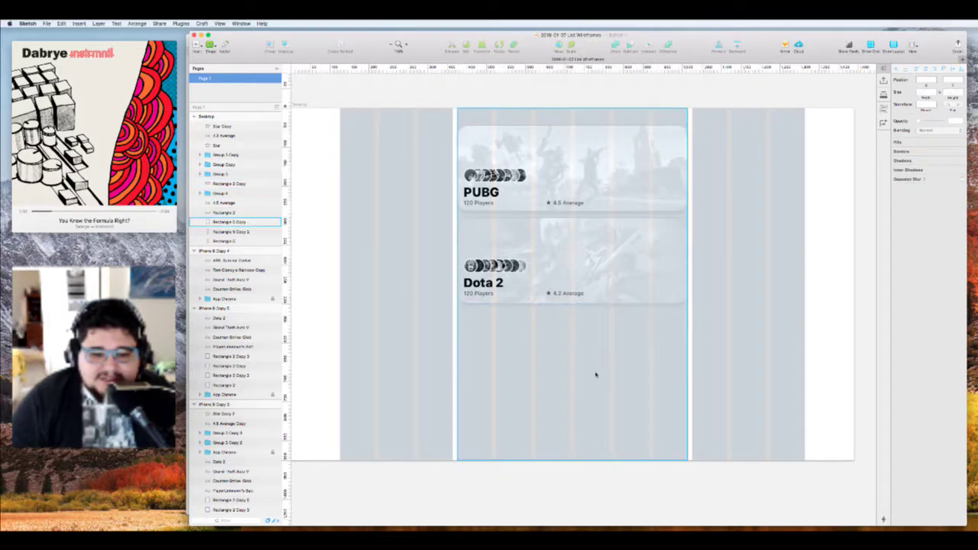
left_click(677, 244)
left_click(677, 159, "shift")
scroll(677, 160, "up", 4)
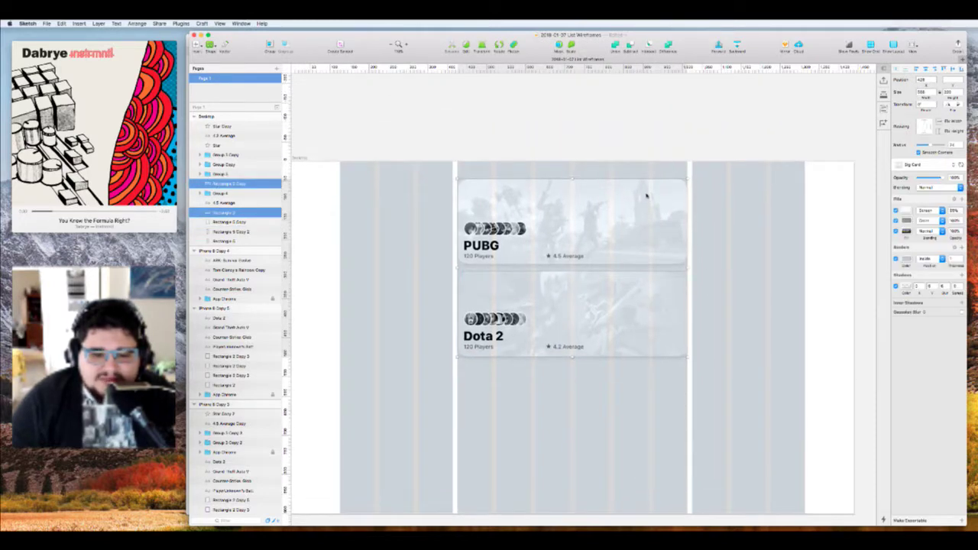
scroll(647, 196, "up", 4)
key("Escape")
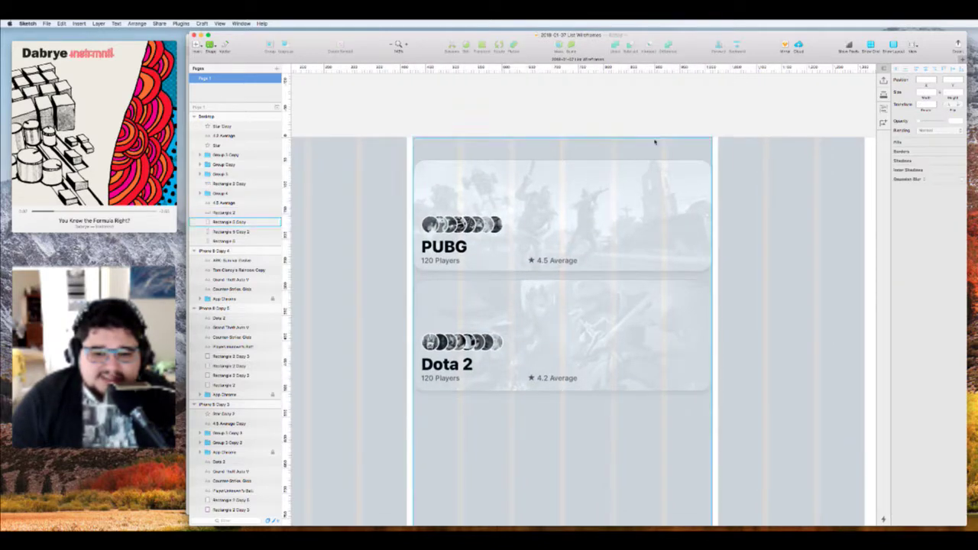
left_click(654, 141)
left_click_drag(934, 176, 927, 178)
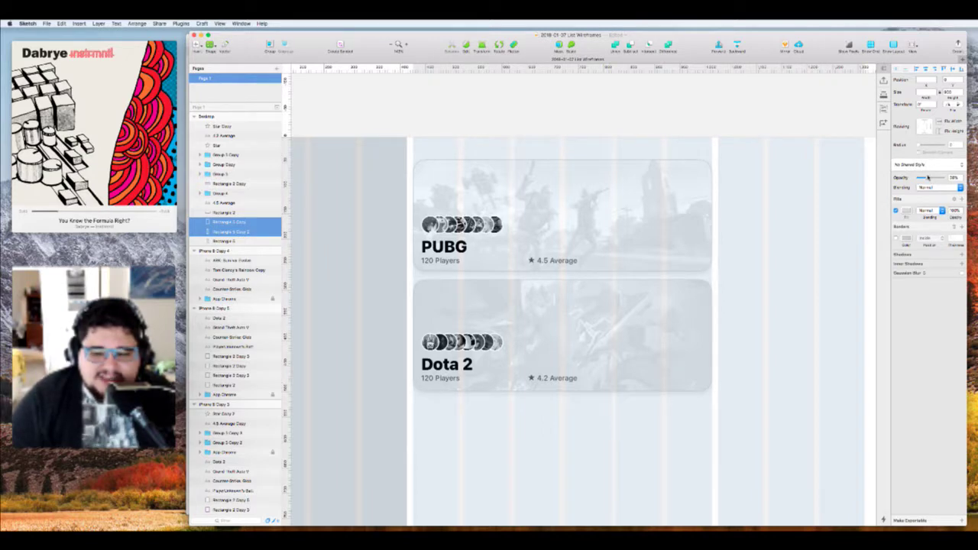
Tweak the PUBG and Dota 2 cards' shadow values and corner radius in the Inspector.
left_click(725, 104)
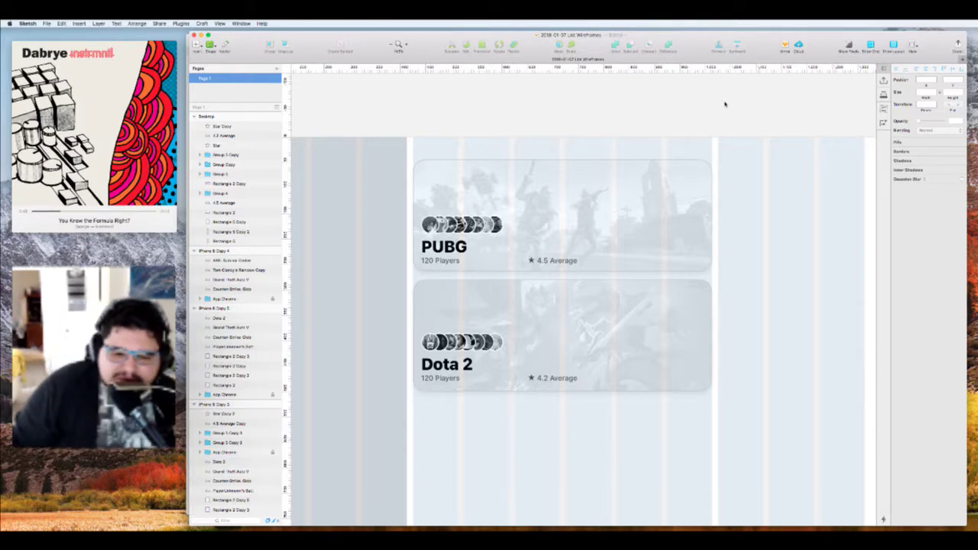
left_click(662, 184)
left_click(684, 334, "shift")
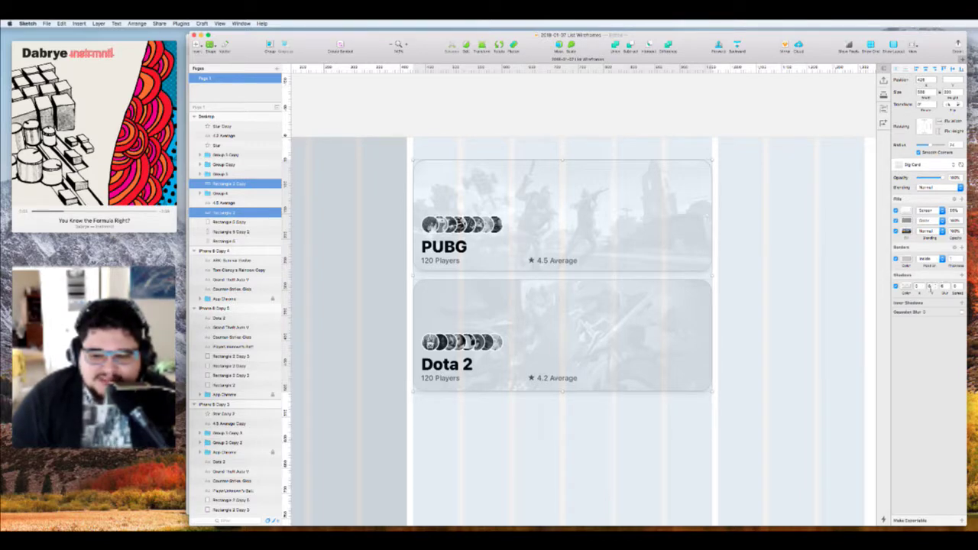
left_click(931, 286)
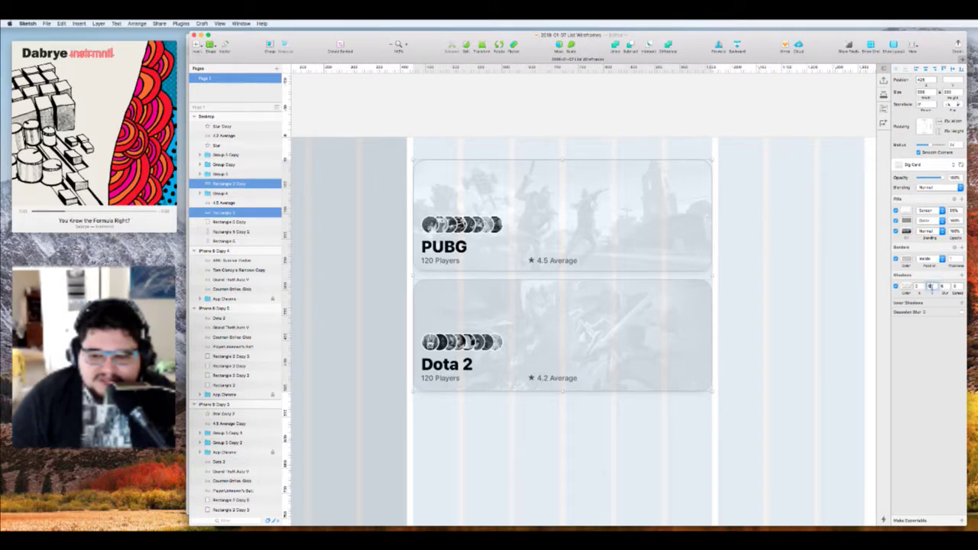
left_click(944, 287)
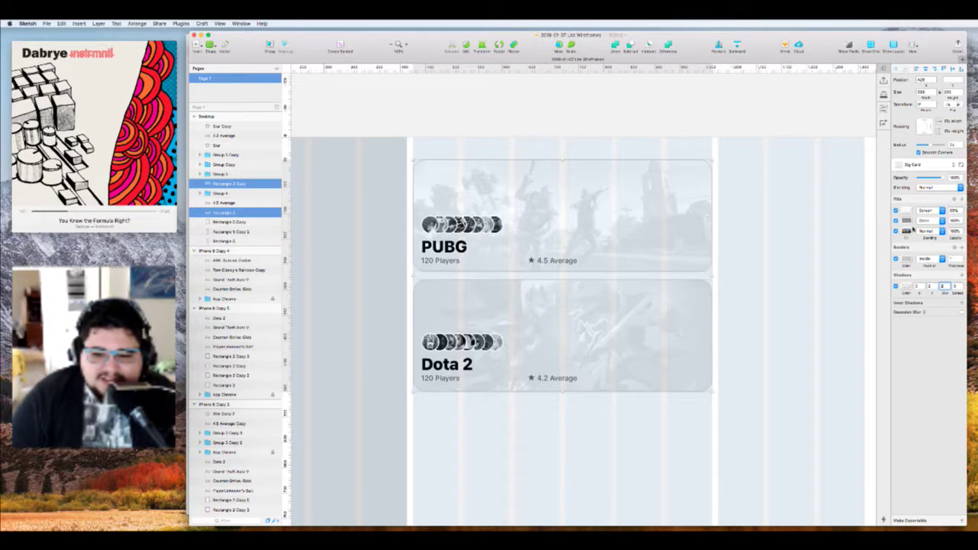
left_click(955, 145)
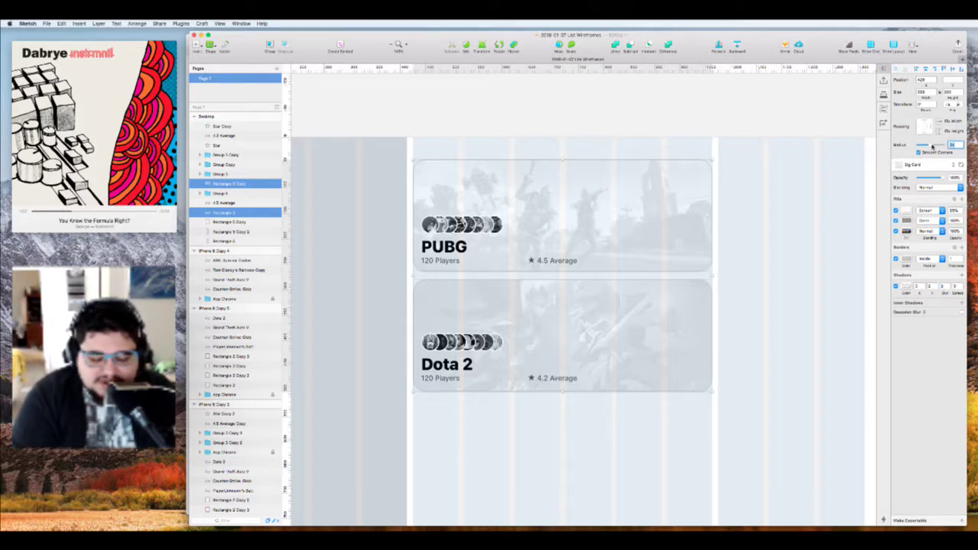
Move the PUBG star and 4.5 Average rating to the card's right edge.
left_click(500, 96)
scroll(505, 99, "left", 3)
left_click(581, 243)
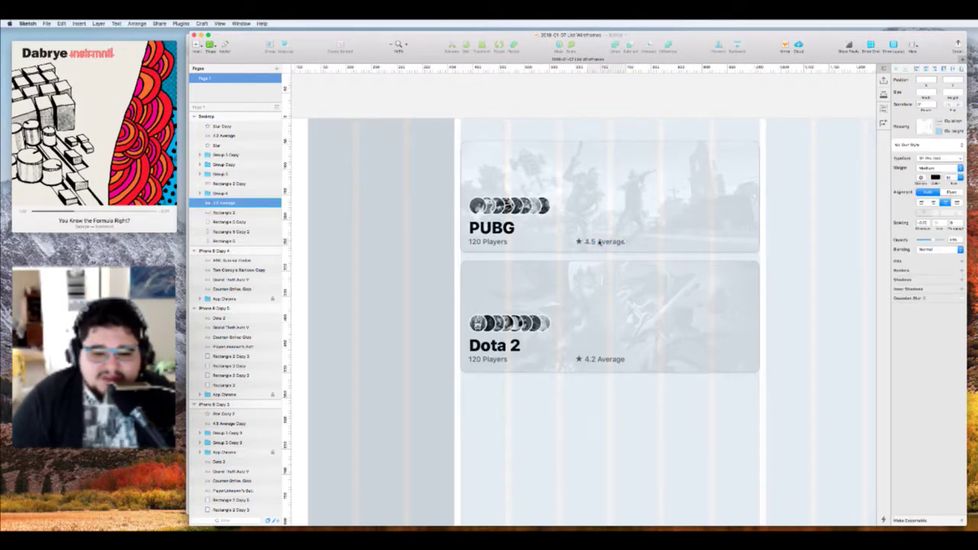
left_click(579, 241, "shift")
left_click_drag(595, 242, 714, 249)
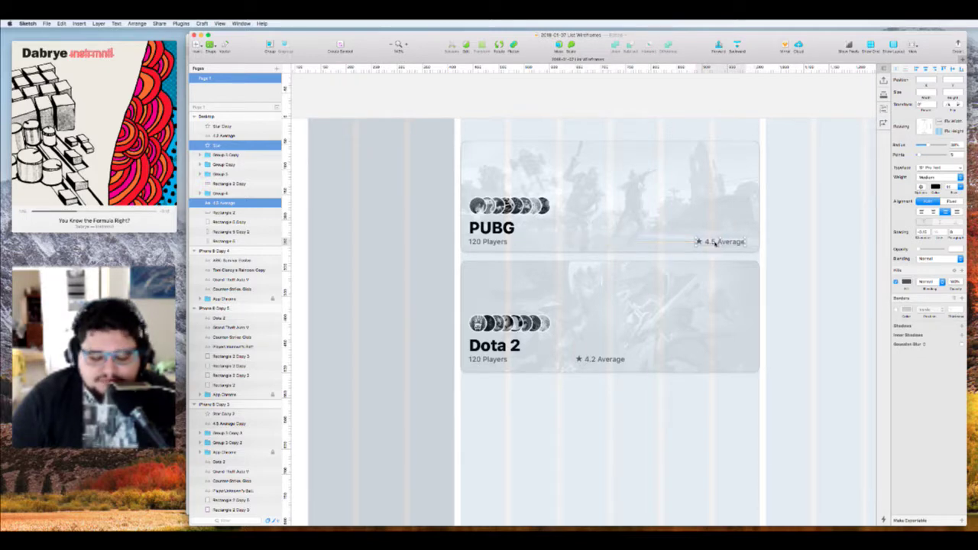
Group the Dota 2 star with its 4.2 rating and right-align it with the PUBG rating.
left_click(607, 359)
left_click(578, 359, "shift")
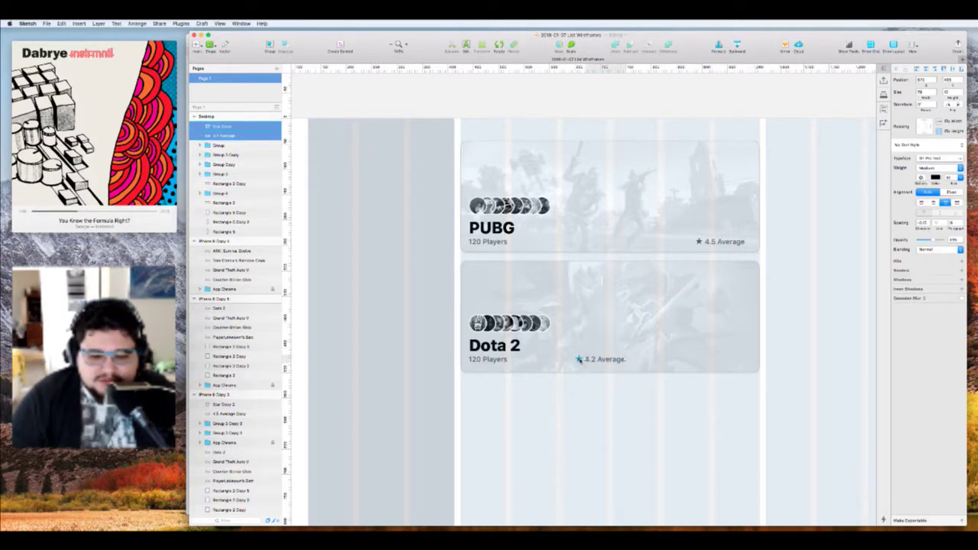
key("super+g")
left_click(738, 243, "shift")
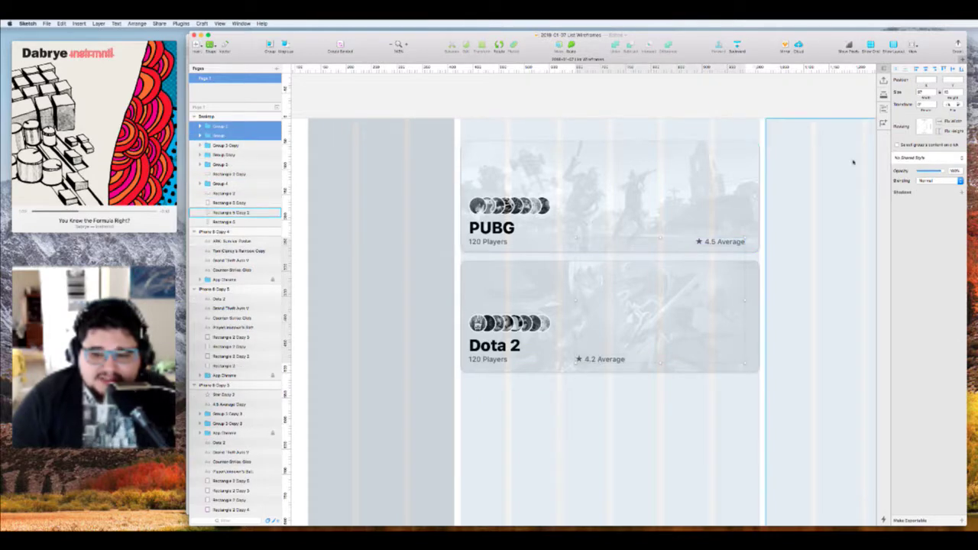
left_click(938, 70)
left_click(749, 220)
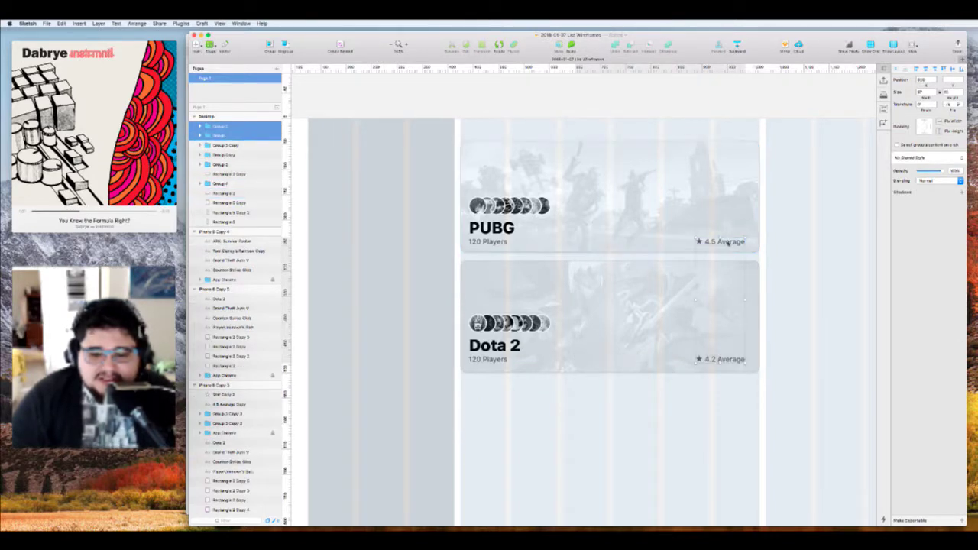
left_click_drag(728, 241, 732, 247)
left_click(704, 114)
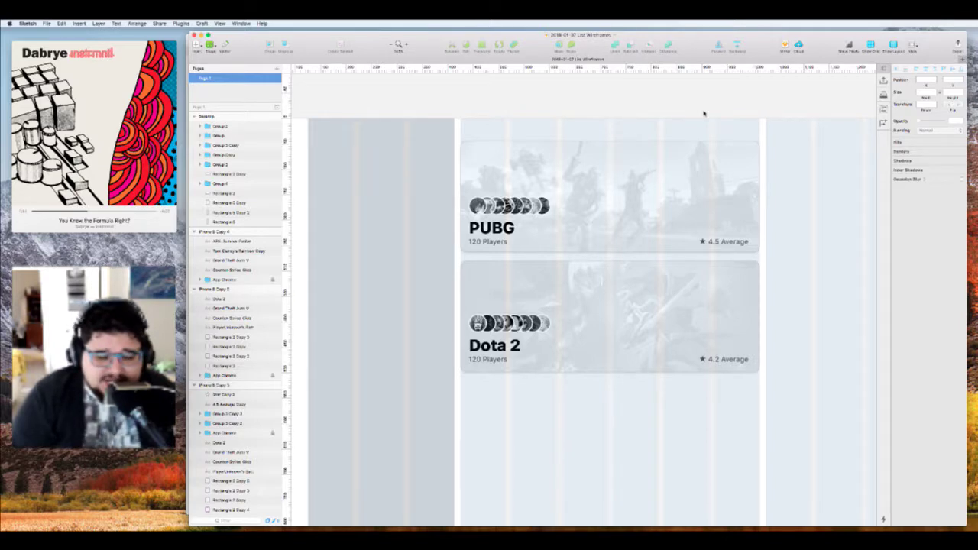
Open spotify.com in Safari from Spotlight and go to its sign-up page.
key("super+space")
type("spo")
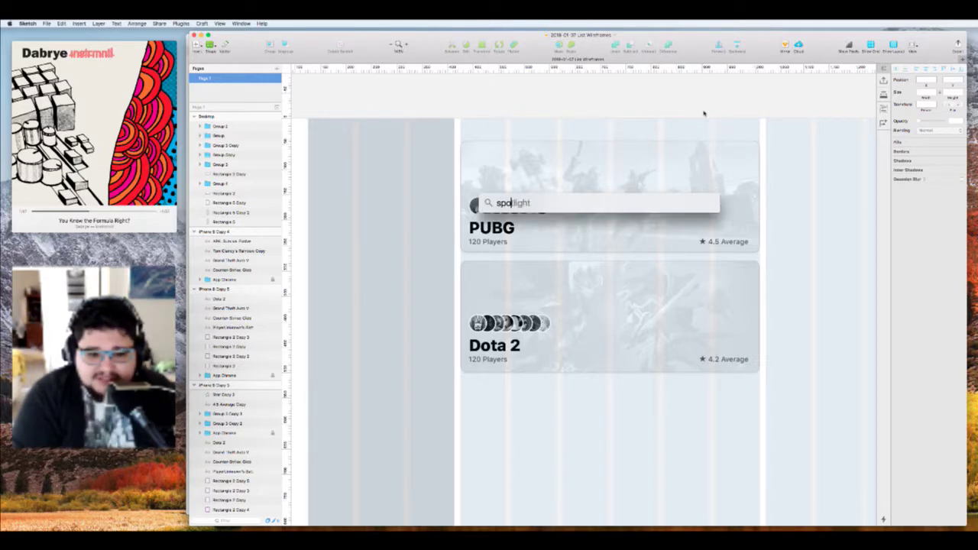
type("tify.com")
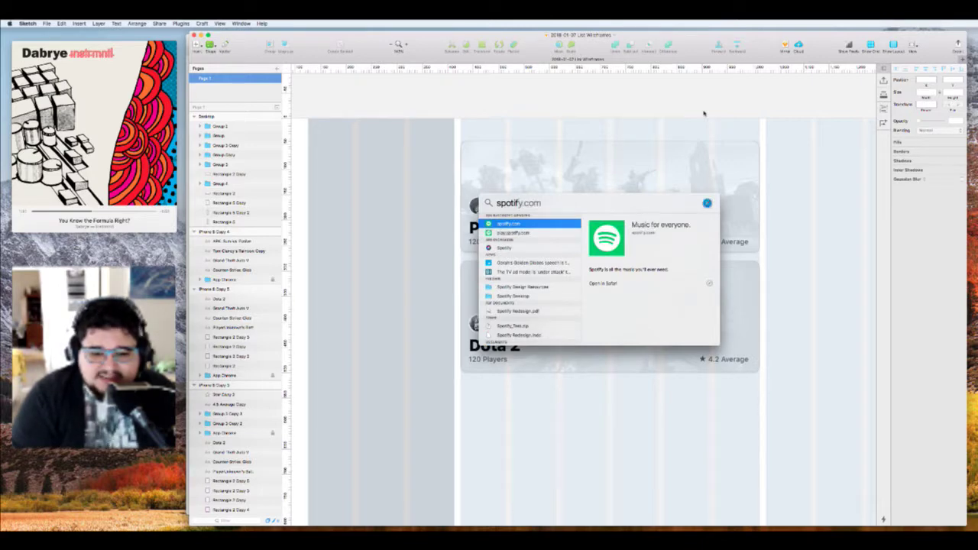
key("Return")
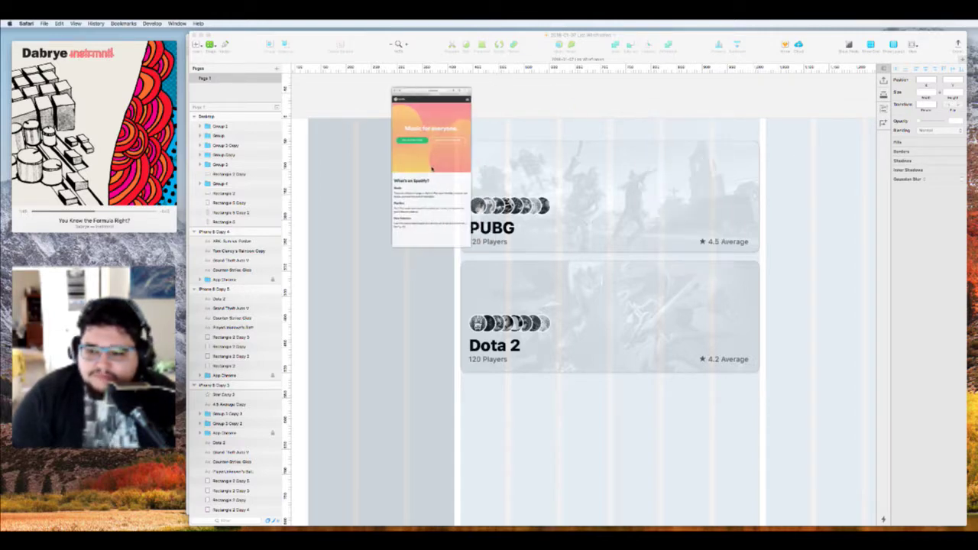
left_click_drag(495, 126, 579, 126)
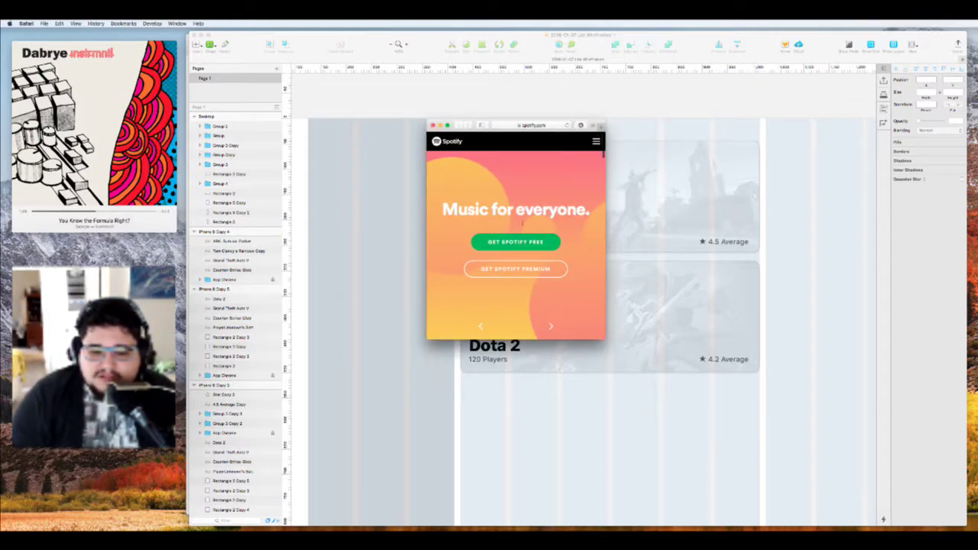
left_click(514, 242)
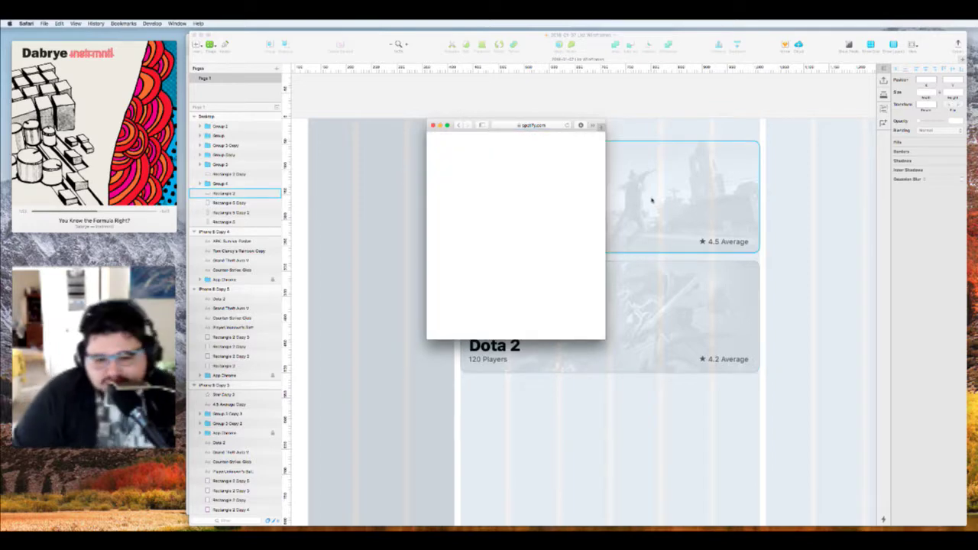
Switch to the login form and sign in with Safari's saved Spotify credentials.
left_click_drag(609, 122, 757, 87)
scroll(690, 236, "down", 3)
scroll(690, 236, "up", 5)
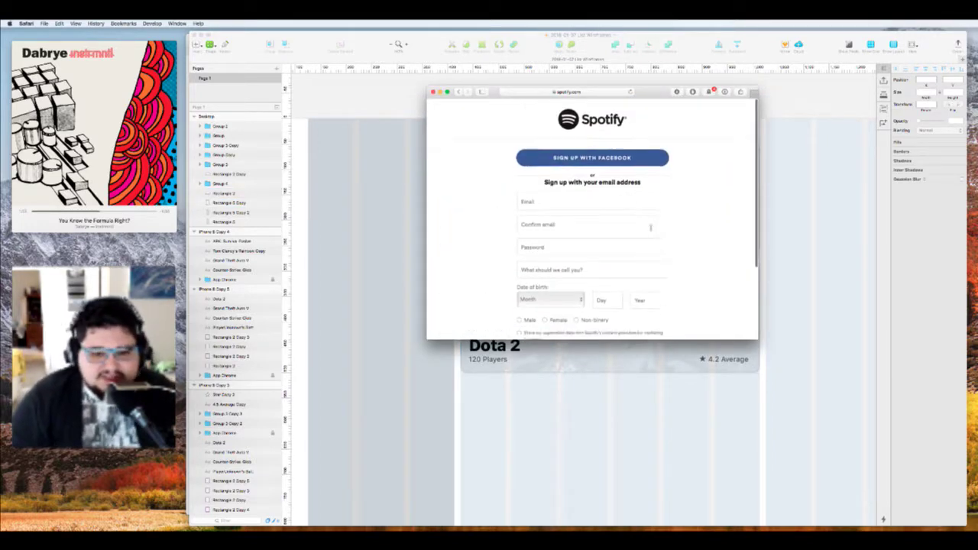
scroll(502, 180, "down", 3)
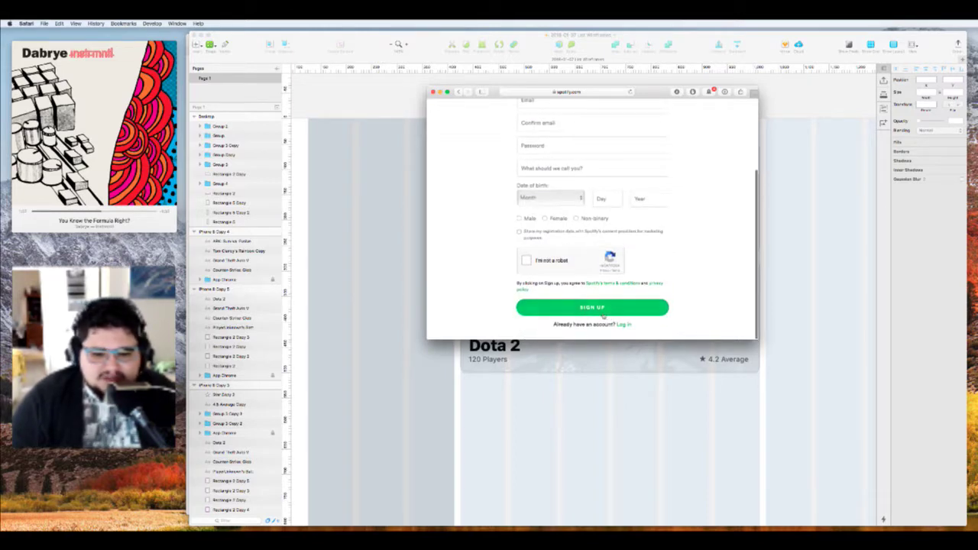
left_click(624, 324)
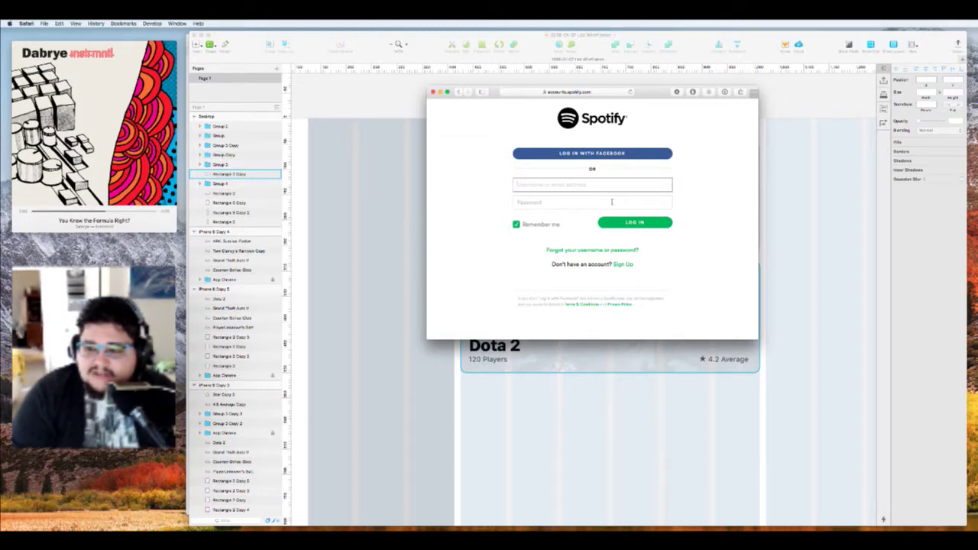
left_click(612, 200)
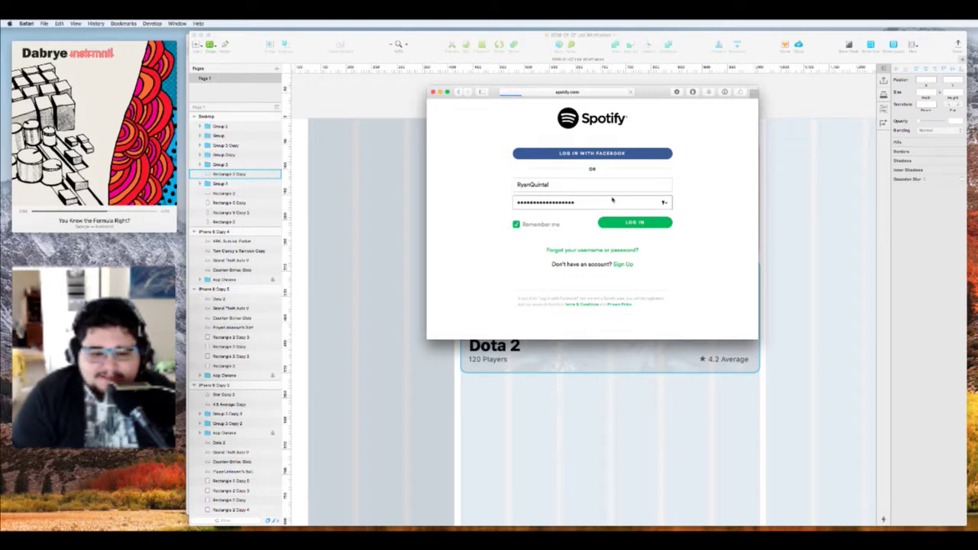
key("Return")
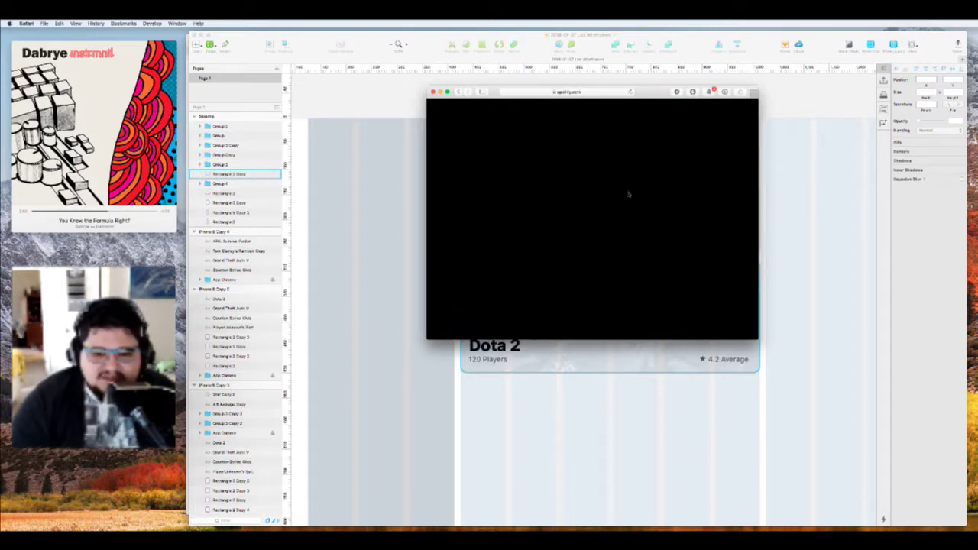
left_click_drag(652, 95, 638, 168)
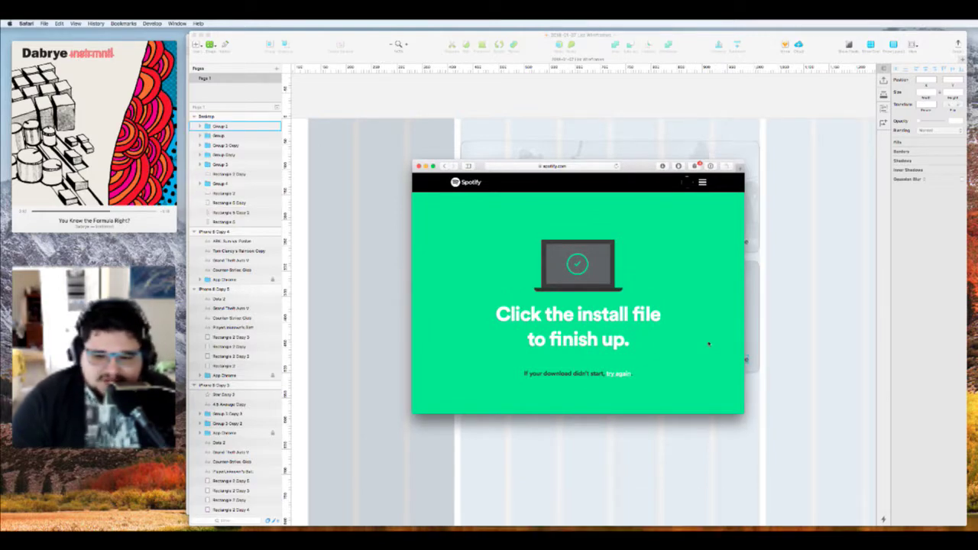
Open Yelp in a maximized Safari window and enter 'brunch' in the Find field.
left_click(581, 169)
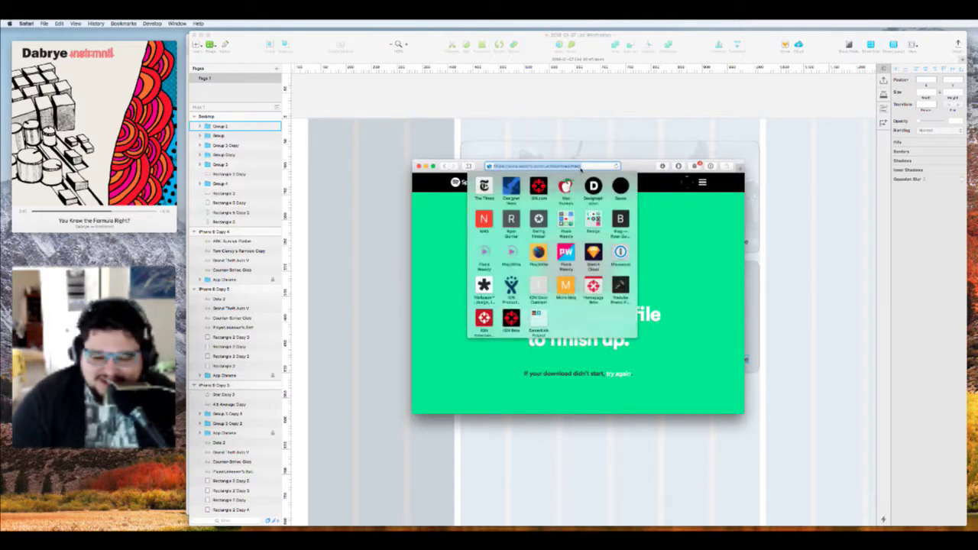
type("pelp")
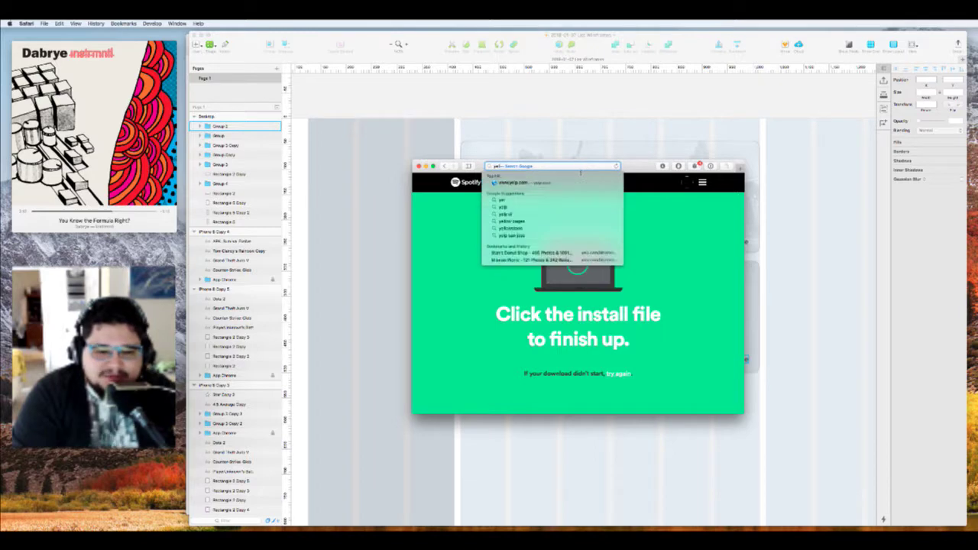
key("Return")
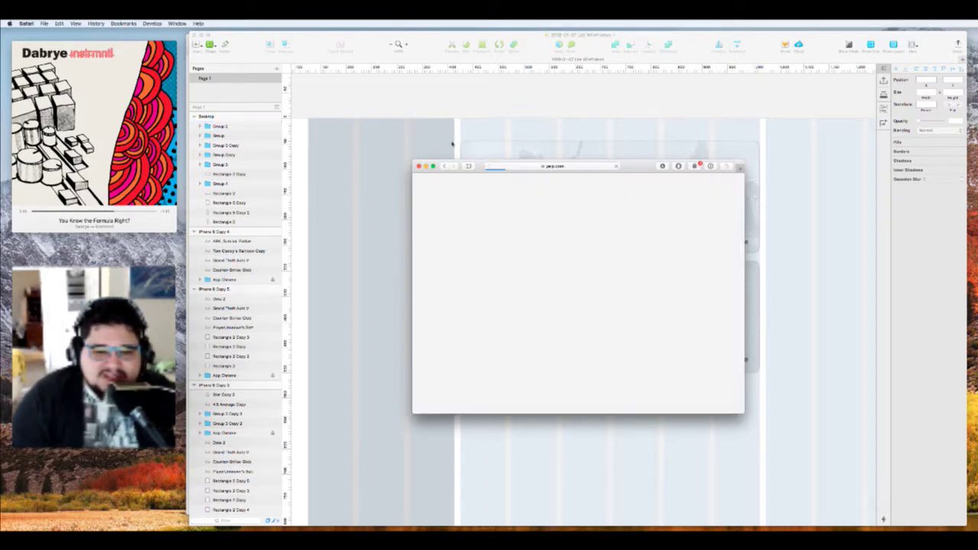
double_click(412, 165)
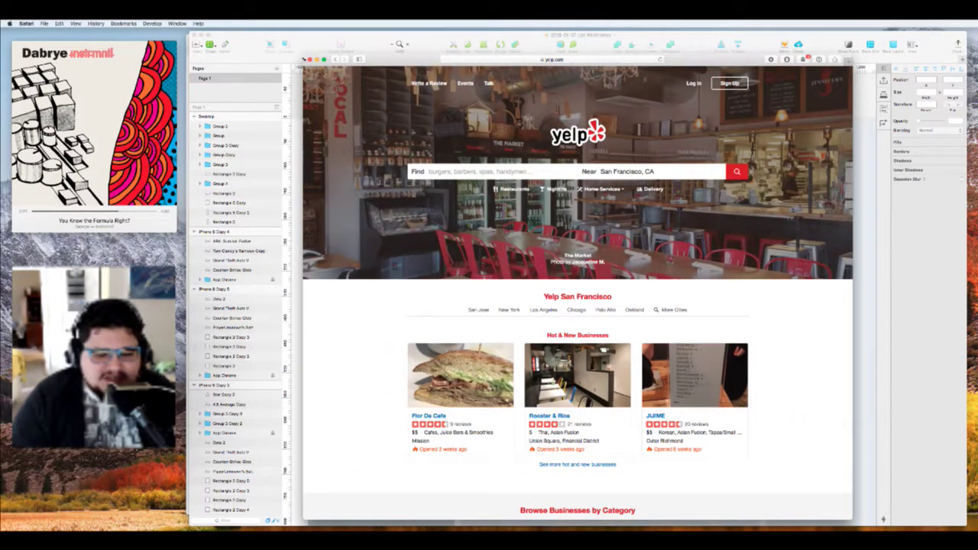
left_click(502, 172)
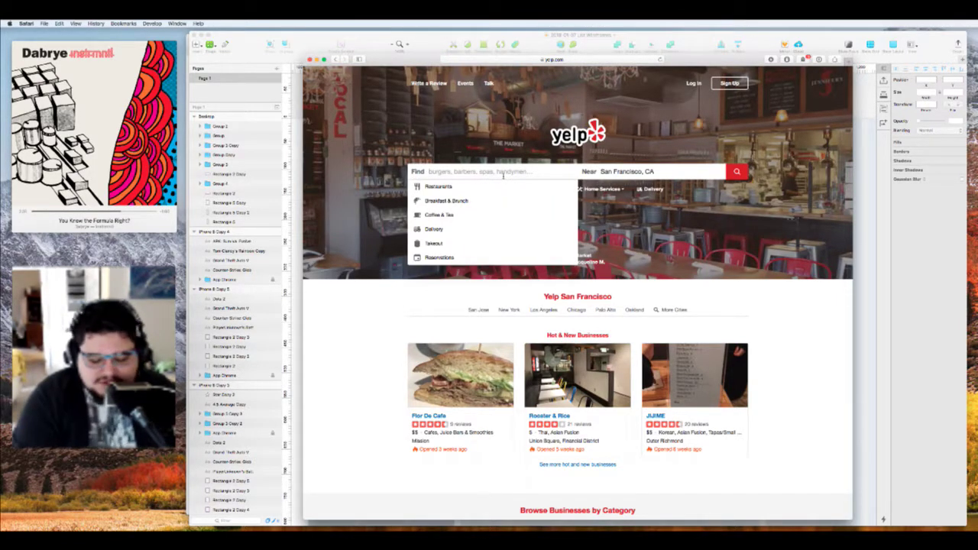
type("brunch")
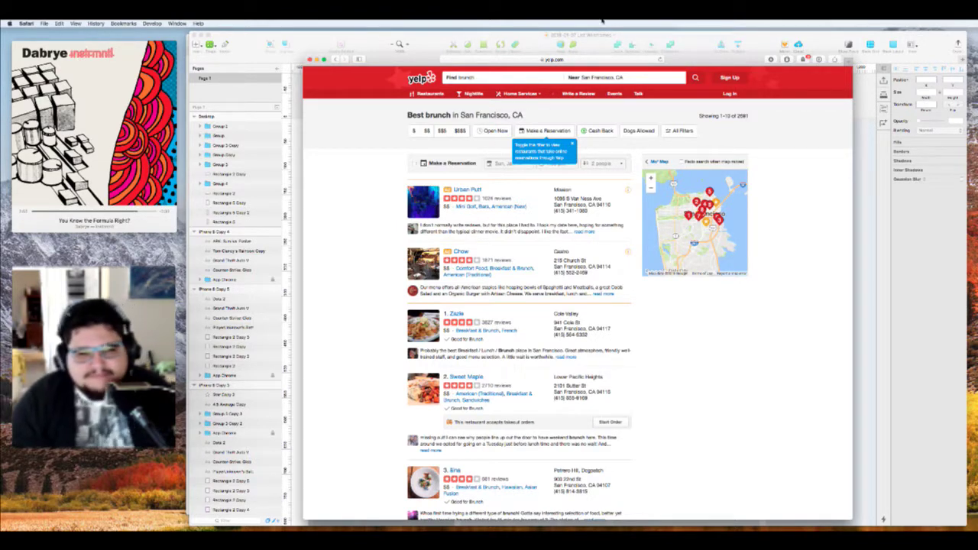
left_click(570, 60)
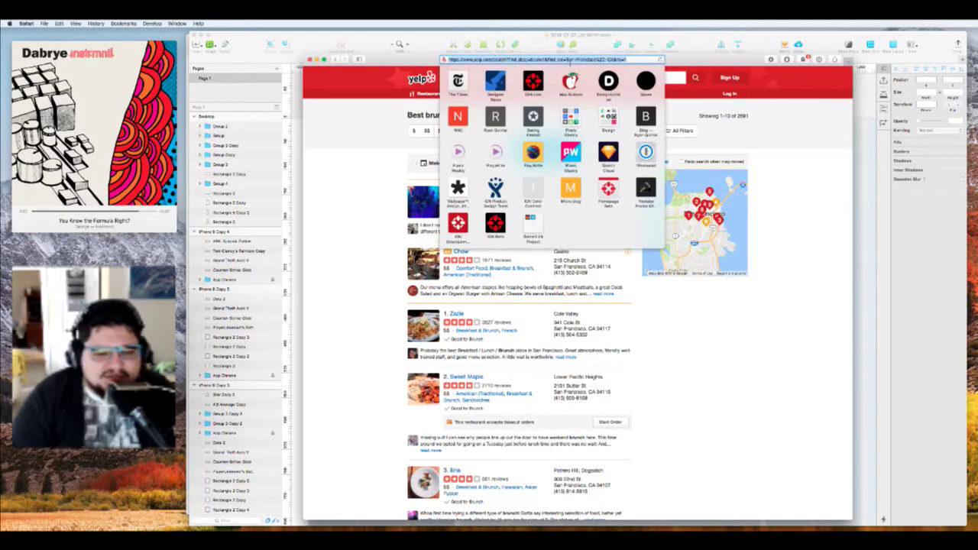
left_click(345, 282)
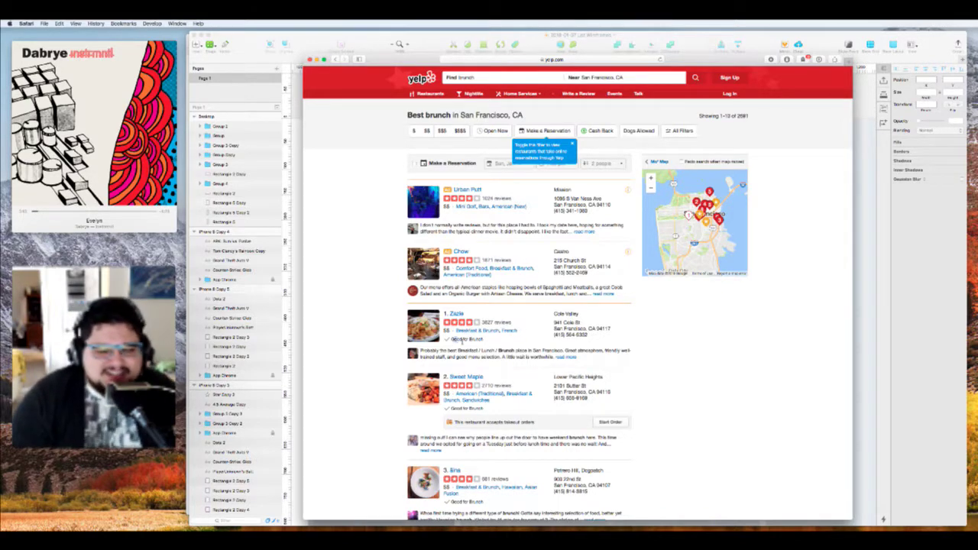
left_click_drag(453, 339, 485, 340)
left_click(484, 341)
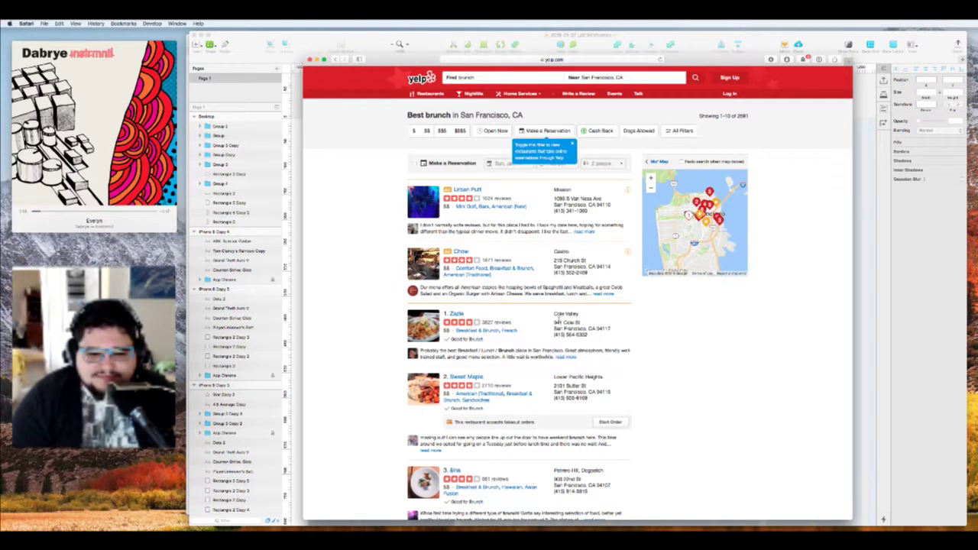
left_click_drag(555, 315, 583, 334)
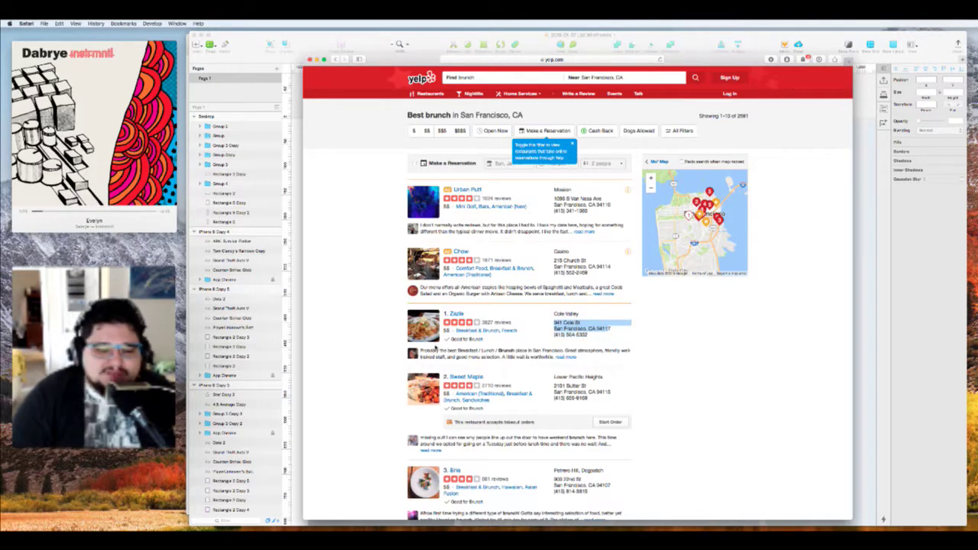
scroll(424, 356, "down", 2)
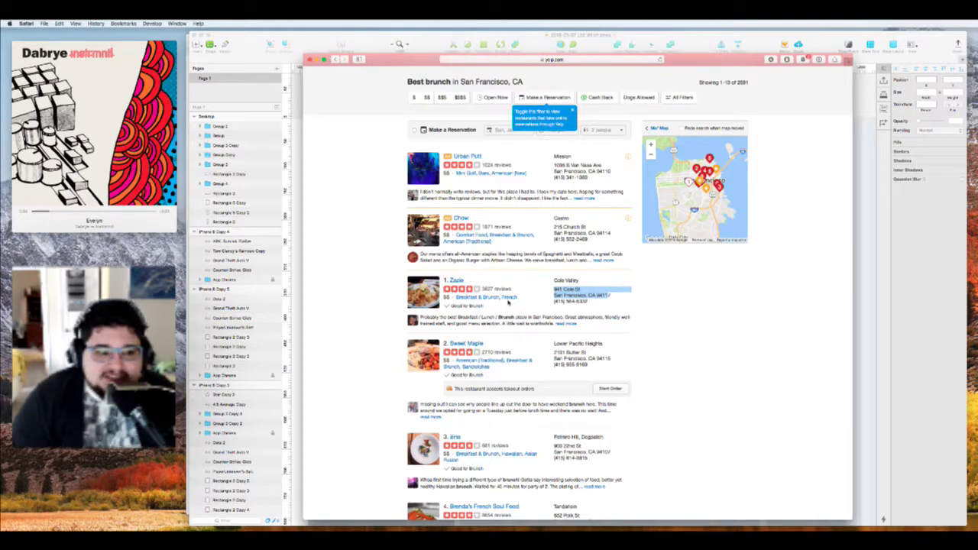
left_click(579, 59)
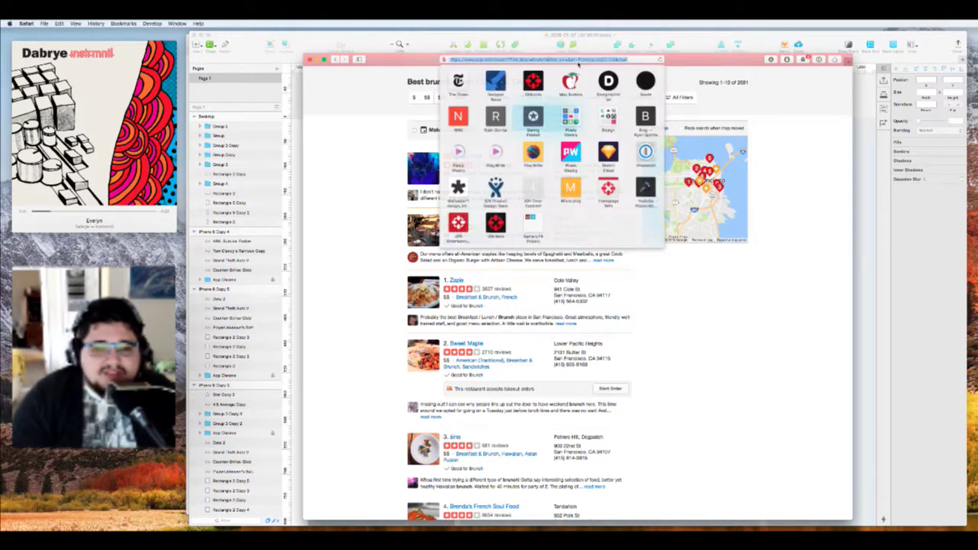
Go to google.com and search for 'video games'.
type("google.com")
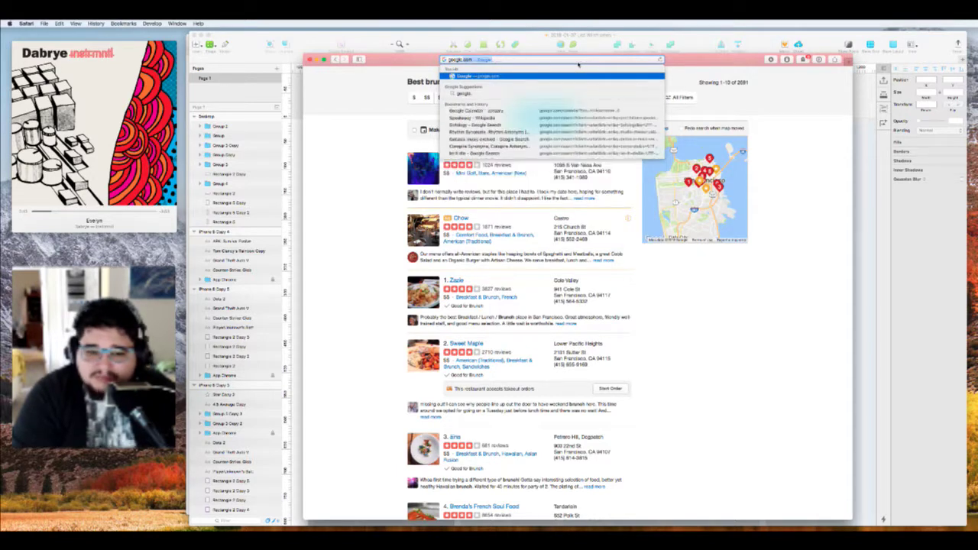
key("Return")
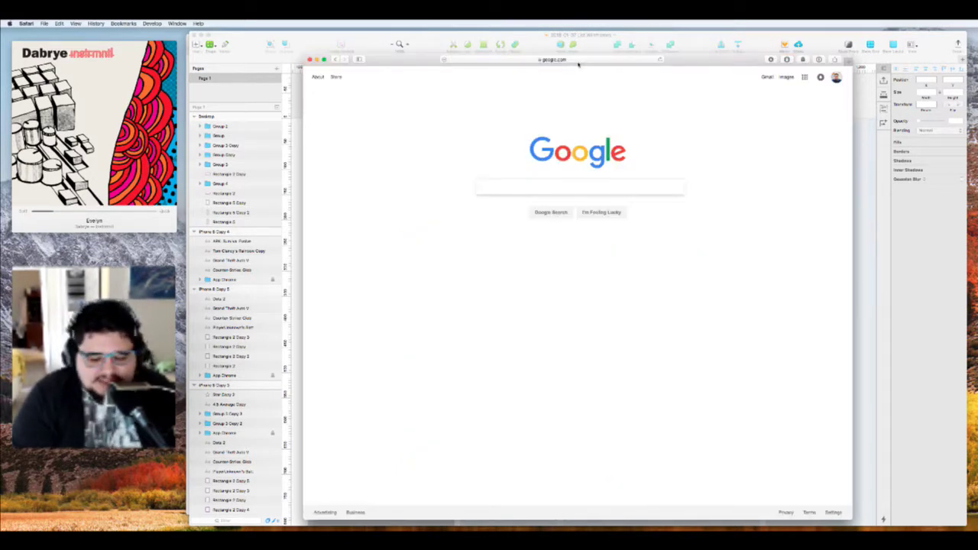
type("v")
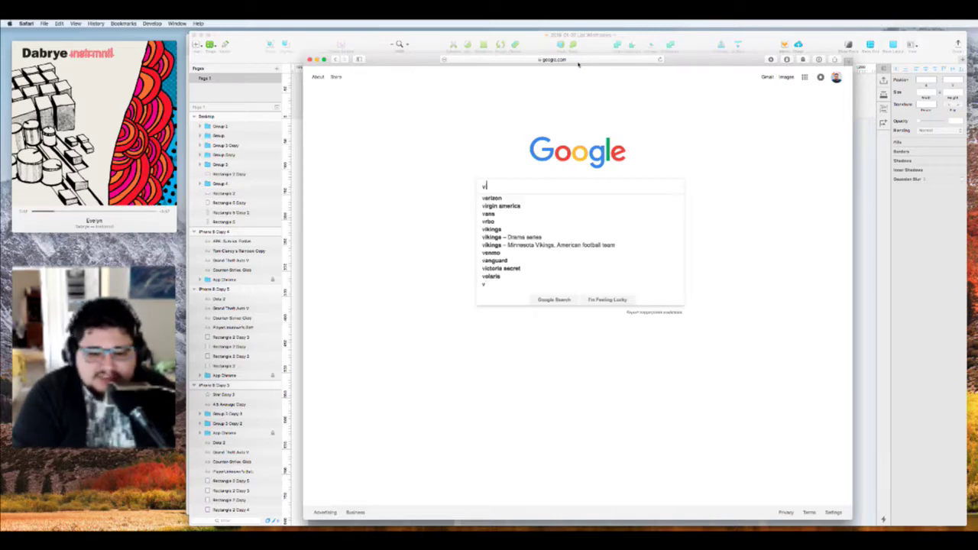
type("ideo games")
key("Return")
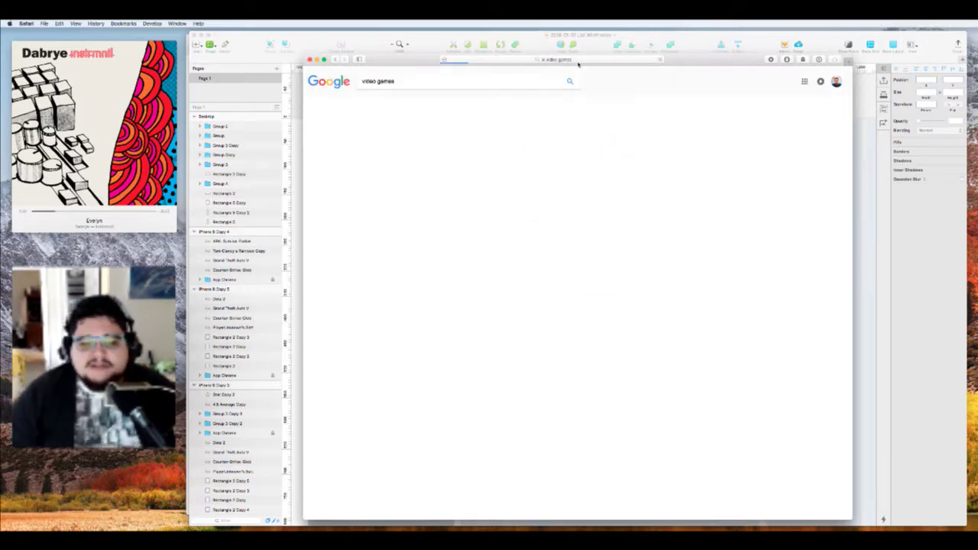
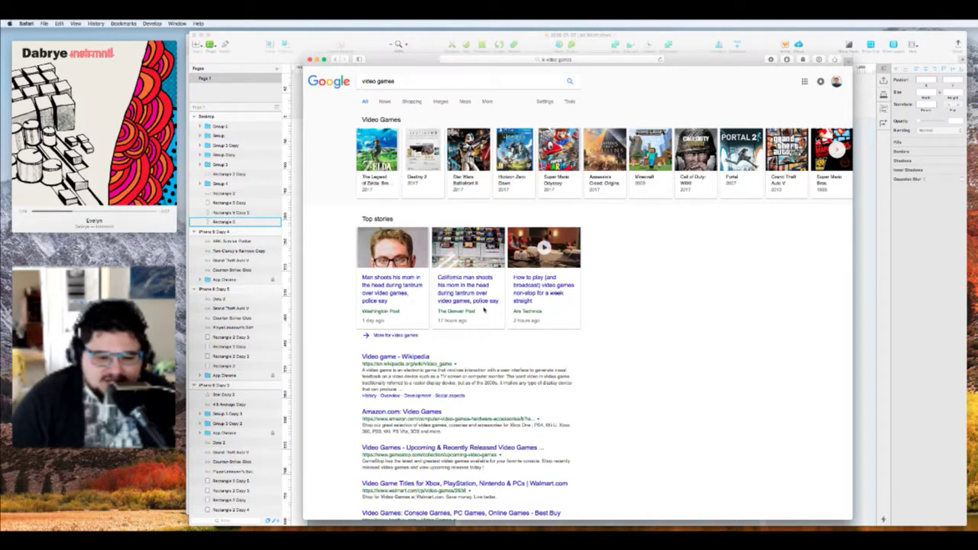
Browse the 'video games' results, highlighting the Amazon description and opening the Walmart result's options.
scroll(479, 280, "up", 5)
scroll(472, 283, "down", 2)
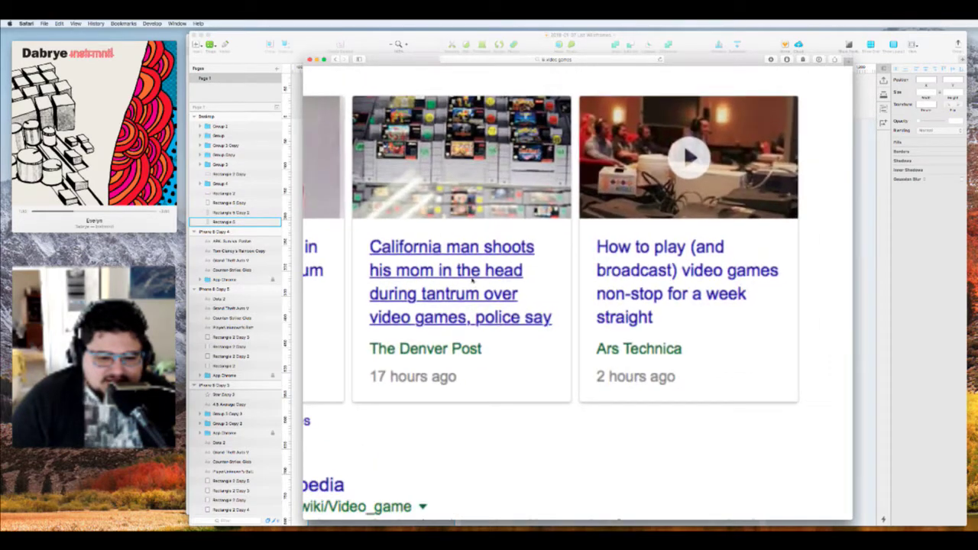
scroll(472, 283, "down", 3)
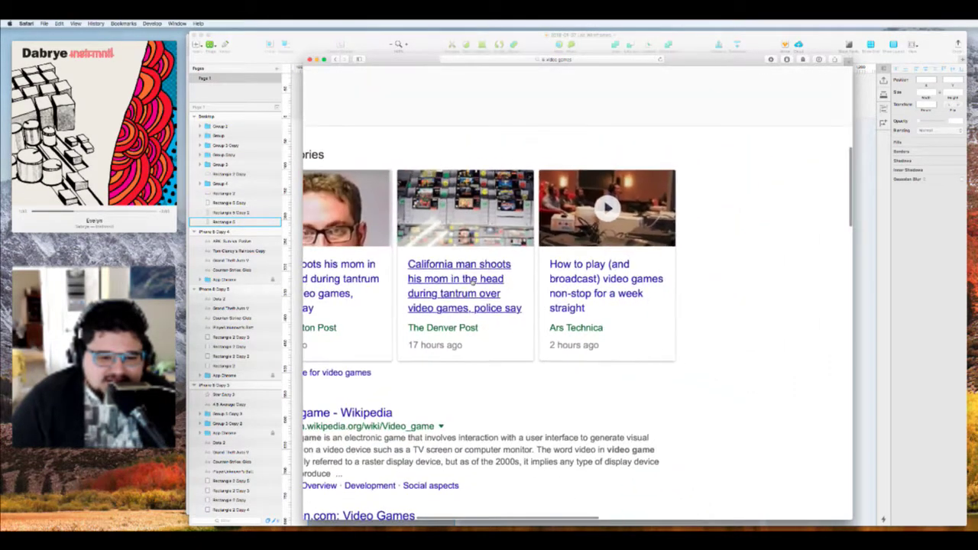
scroll(472, 282, "down", 5)
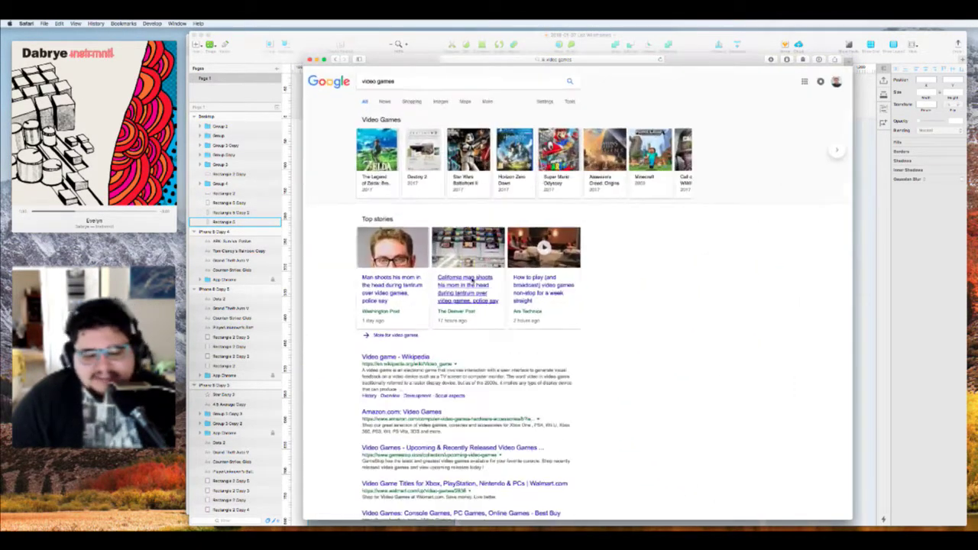
scroll(644, 435, "down", 5)
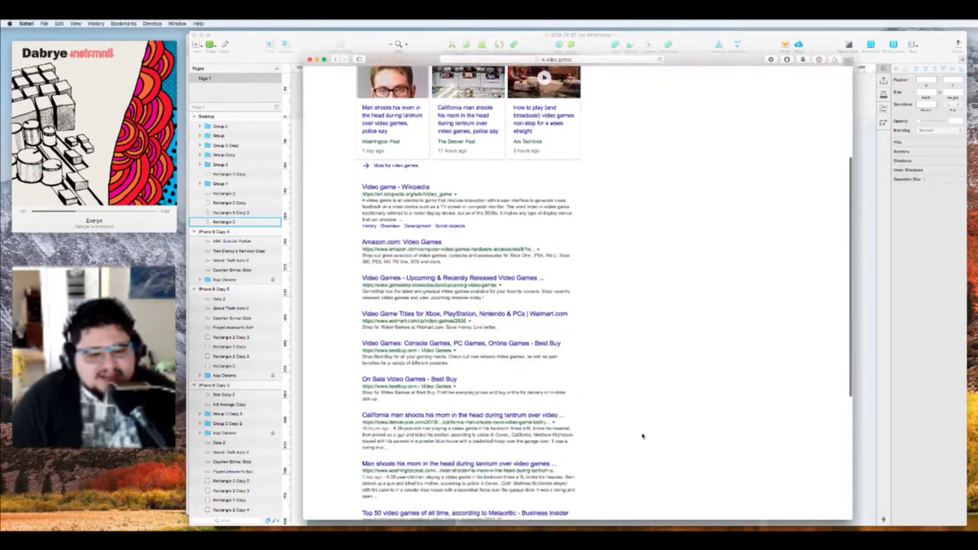
scroll(642, 435, "down", 3)
scroll(641, 436, "up", 4)
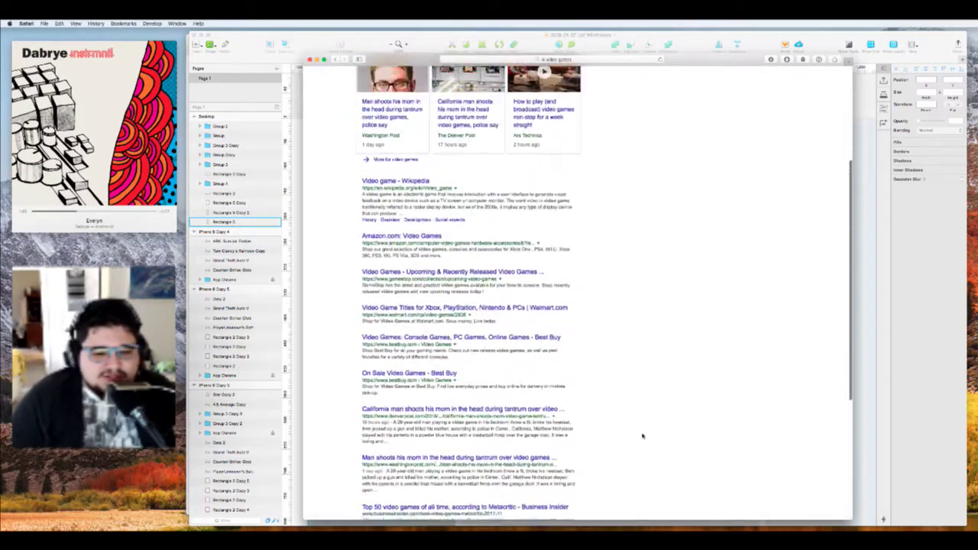
scroll(642, 436, "down", 2)
scroll(642, 435, "up", 2)
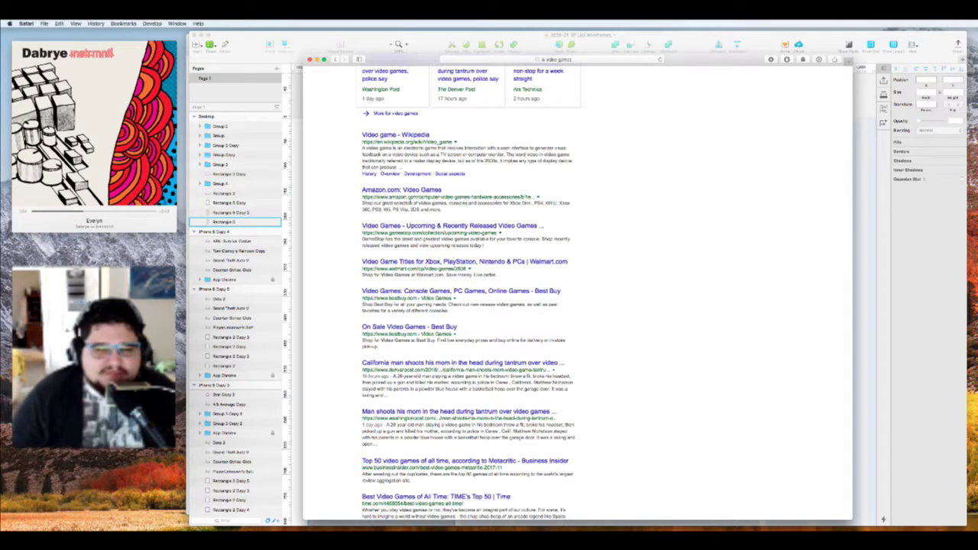
left_click_drag(363, 203, 570, 203)
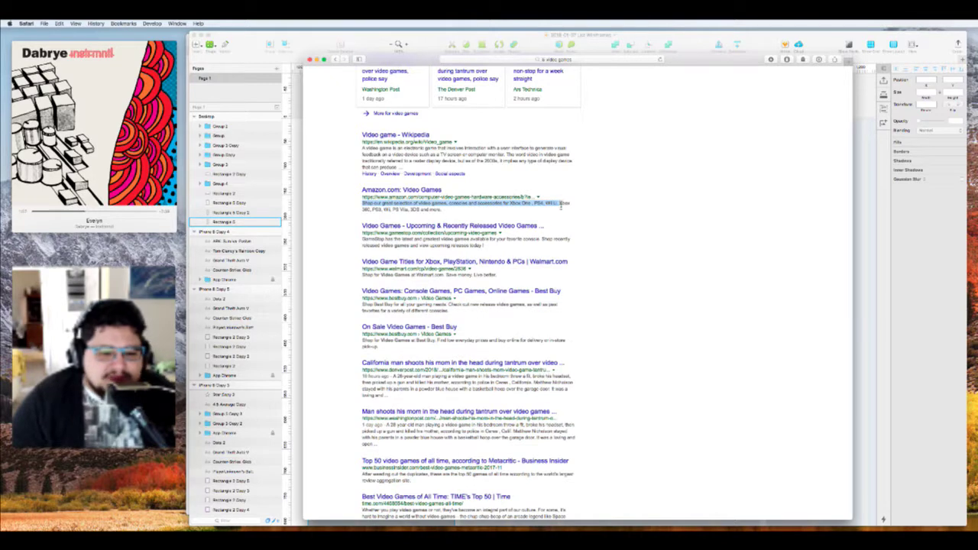
left_click(364, 214)
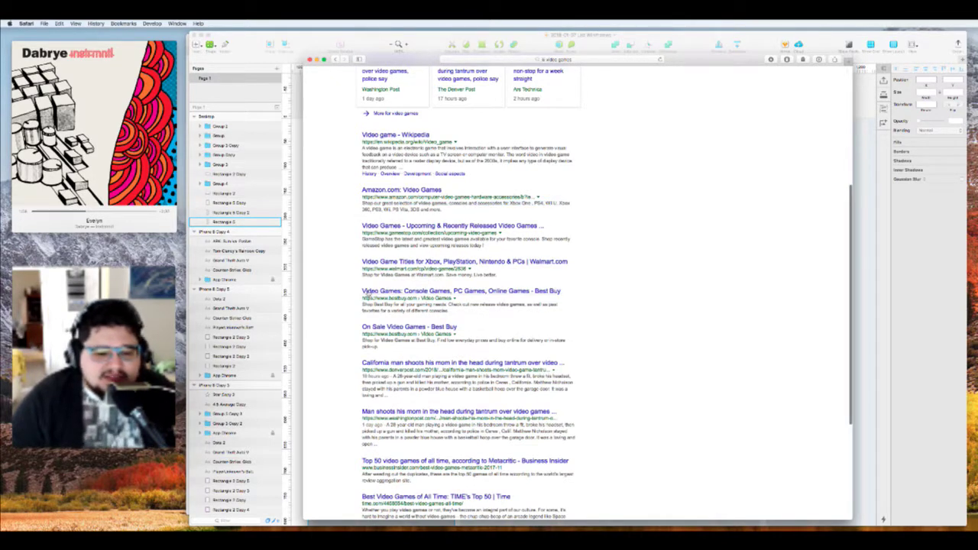
scroll(365, 294, "down", 1)
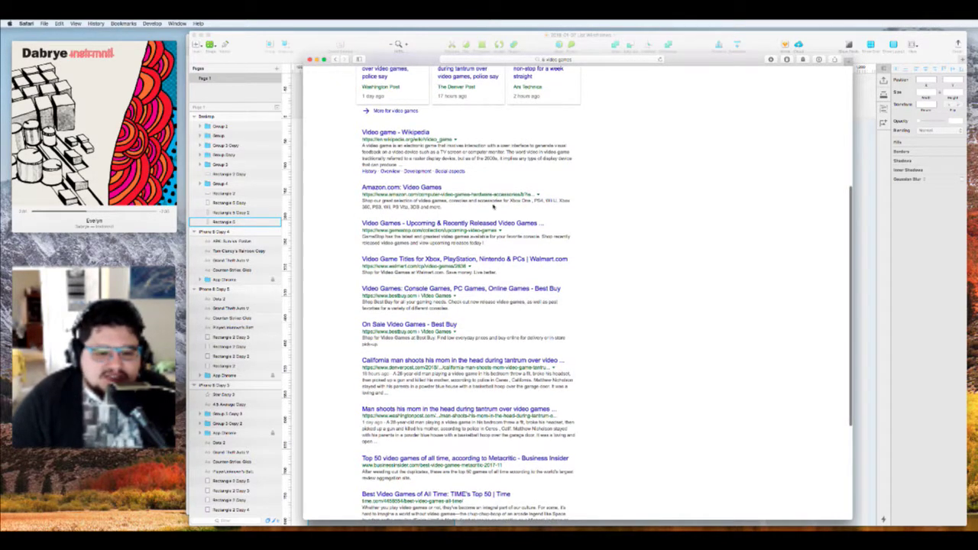
left_click(470, 266)
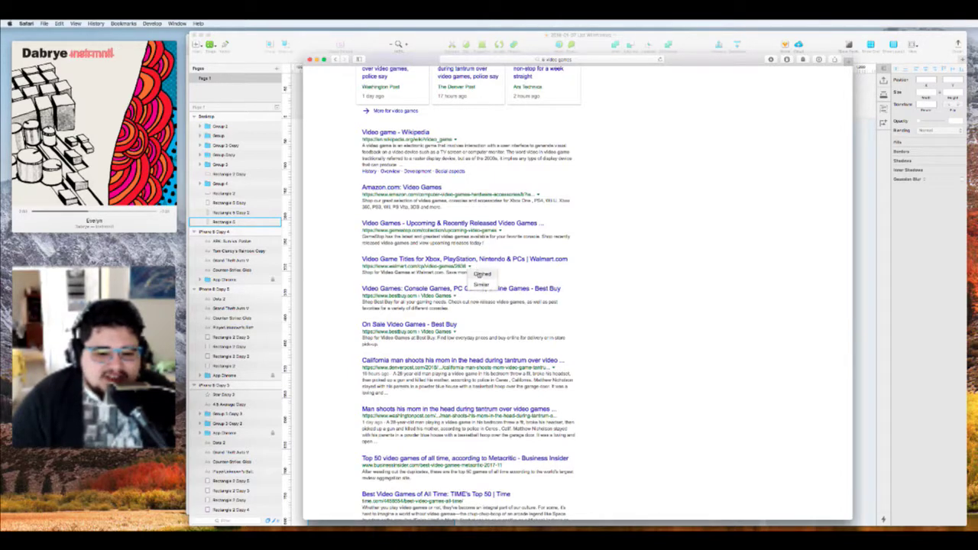
scroll(669, 268, "down", 5)
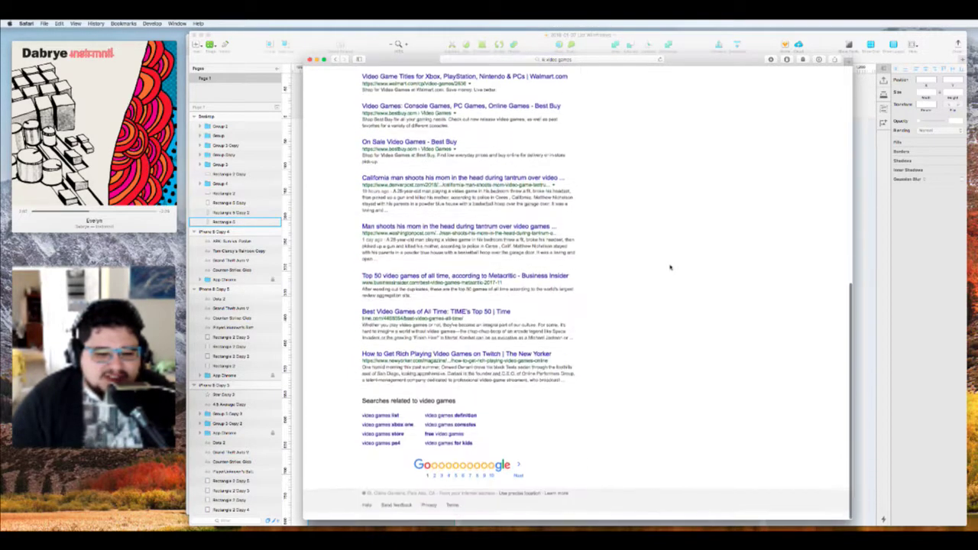
scroll(669, 267, "up", 10)
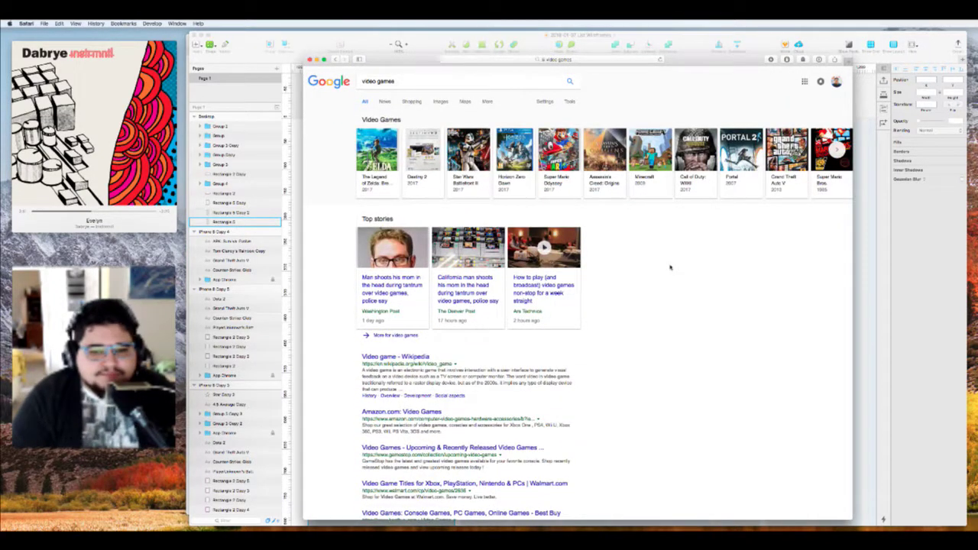
Page forward through the Video Games carousel to later games.
left_click(836, 151)
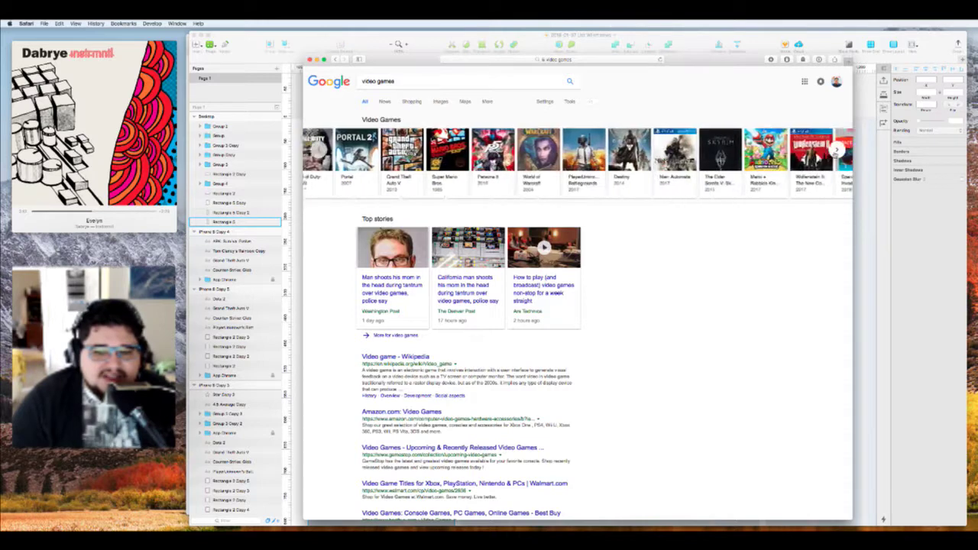
left_click(836, 152)
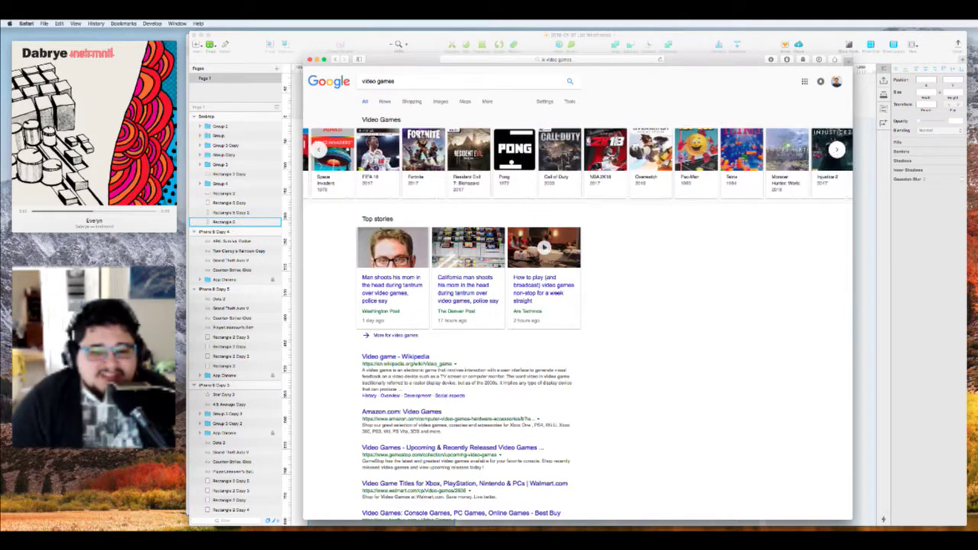
left_click(316, 150)
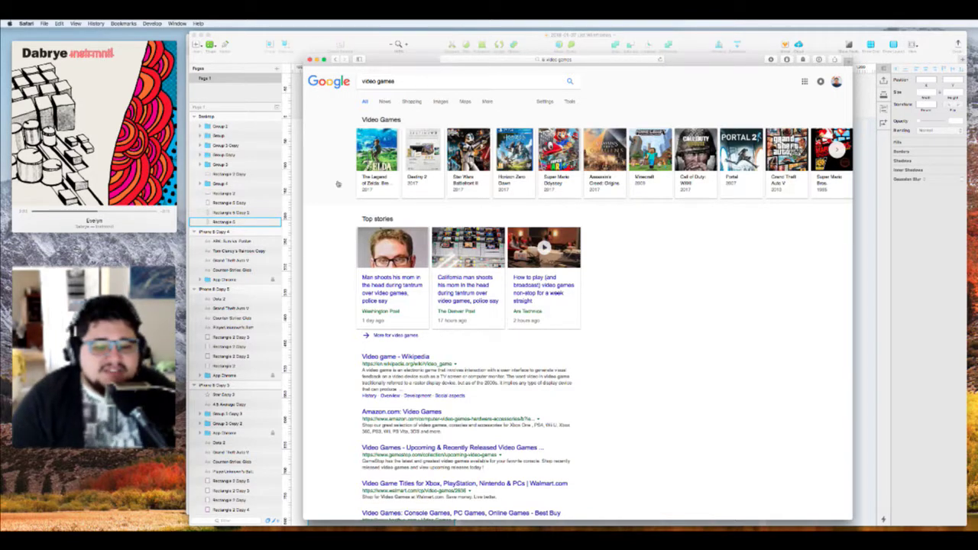
left_click(838, 152)
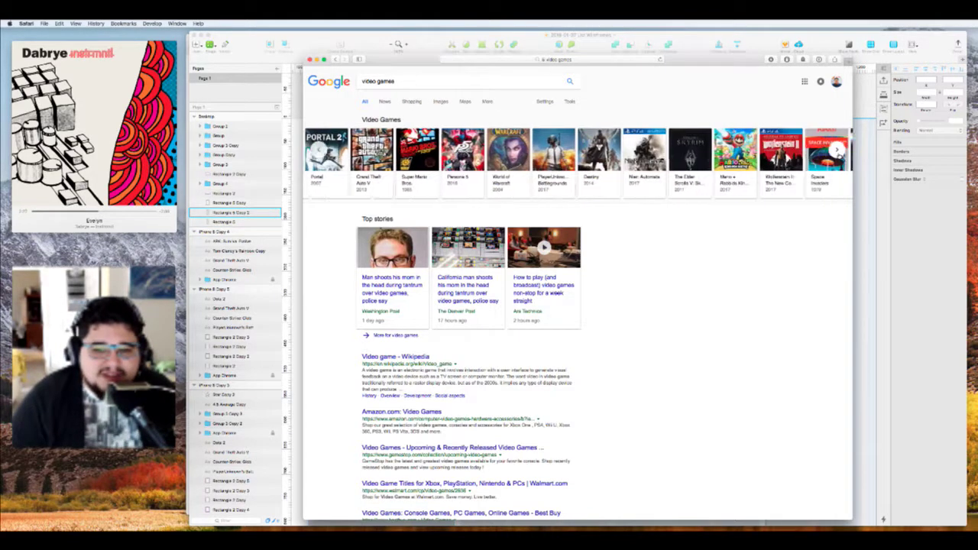
left_click(838, 151)
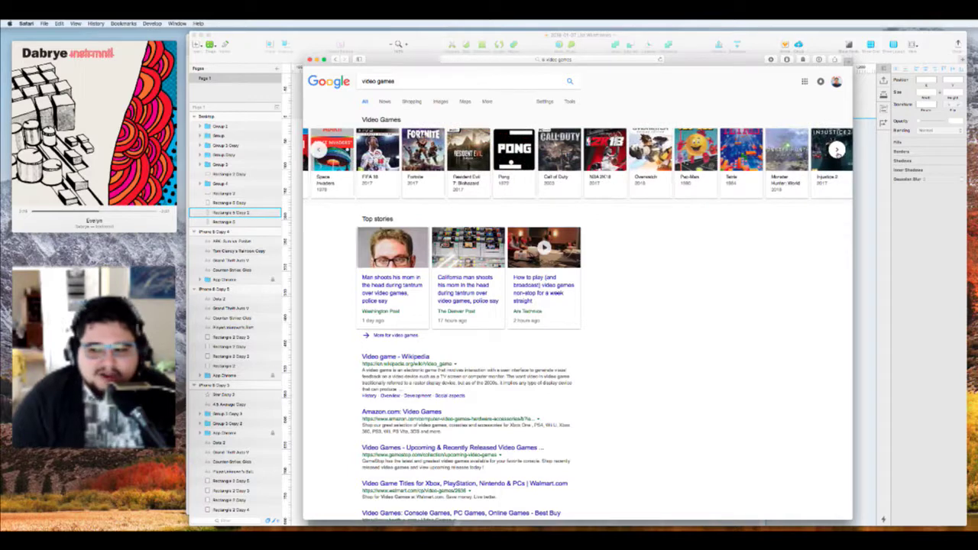
left_click(837, 152)
left_click(837, 151)
left_click(837, 151)
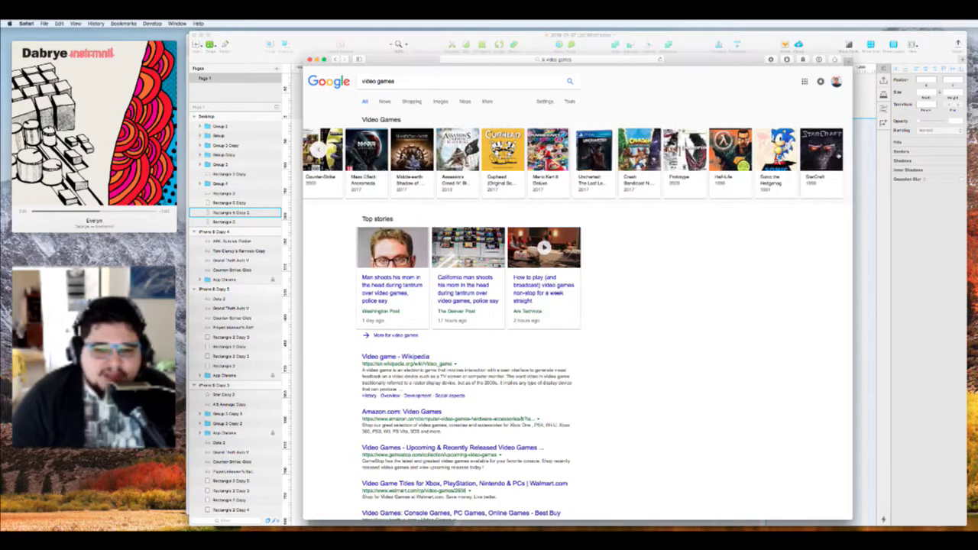
Page the carousel back to its first games, then bring the Sketch wireframe file forward.
left_click(320, 151)
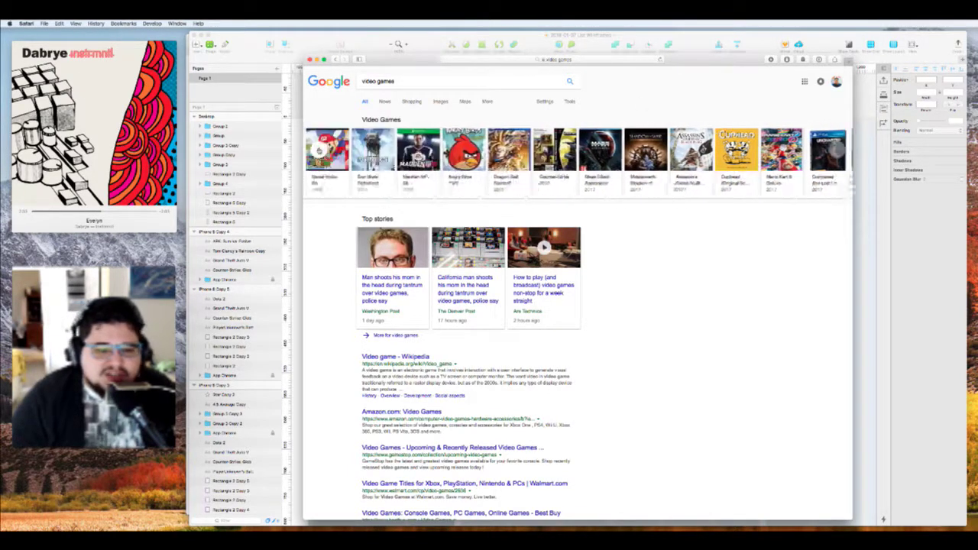
left_click(319, 150)
left_click(319, 151)
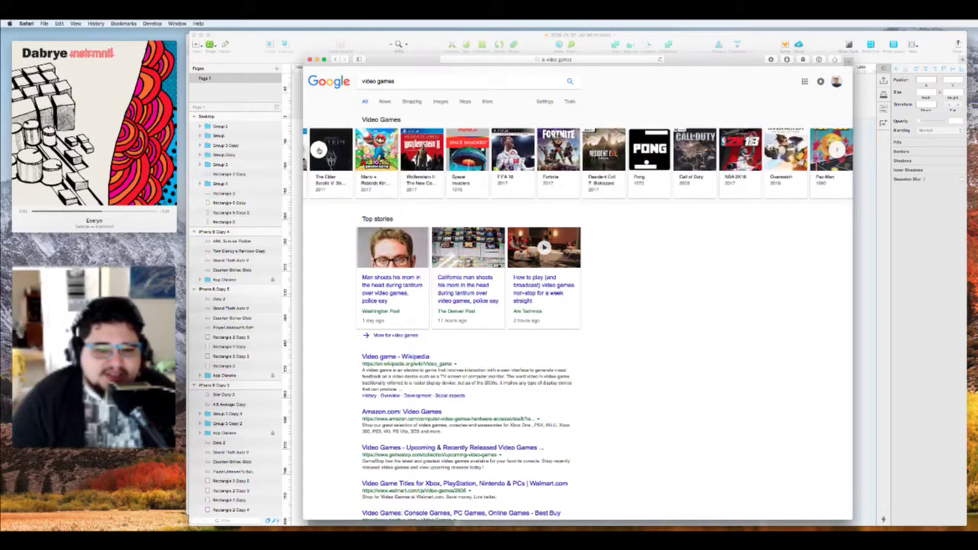
left_click(319, 151)
left_click(319, 150)
left_click(319, 151)
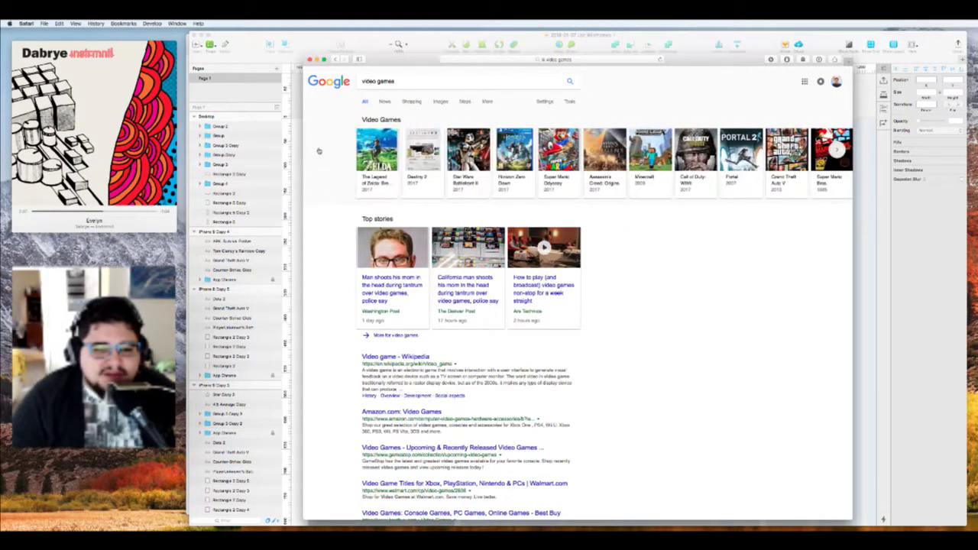
left_click(372, 37)
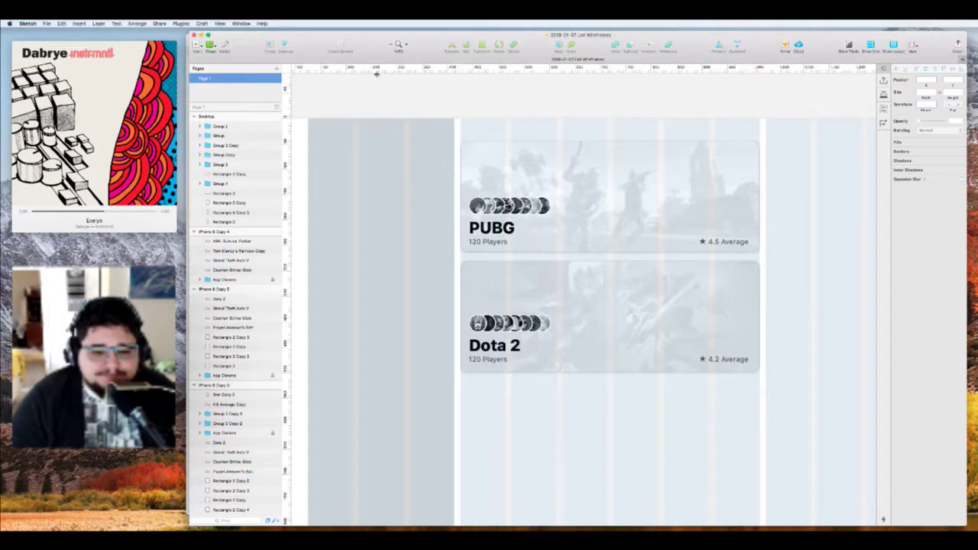
Select the PUBG and Dota 2 cards and hide their background images.
scroll(577, 214, "down", 3)
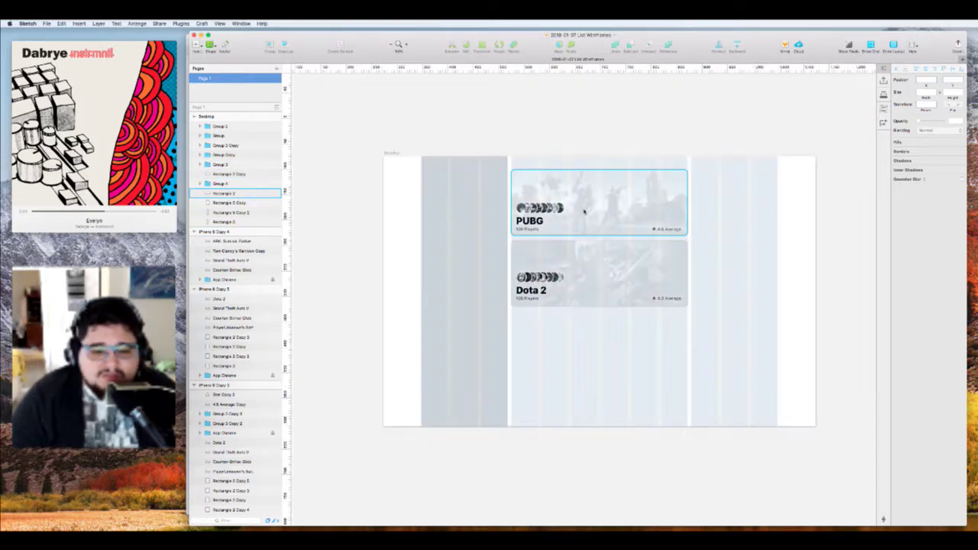
left_click(584, 212)
scroll(583, 212, "up", 3)
left_click(531, 343)
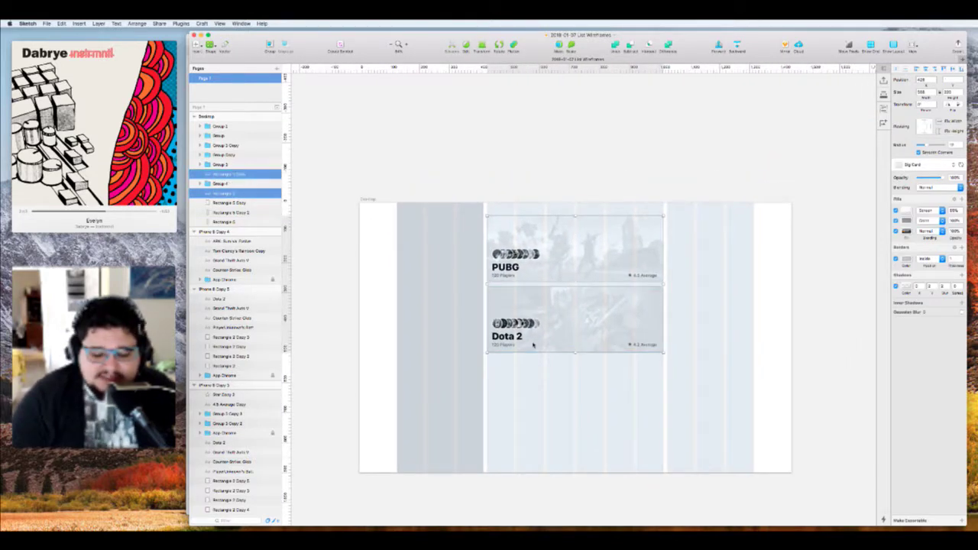
key("super+shift+h")
Delete the extra middle-column rectangle, Rectangle 5 Copy.
left_click(522, 279)
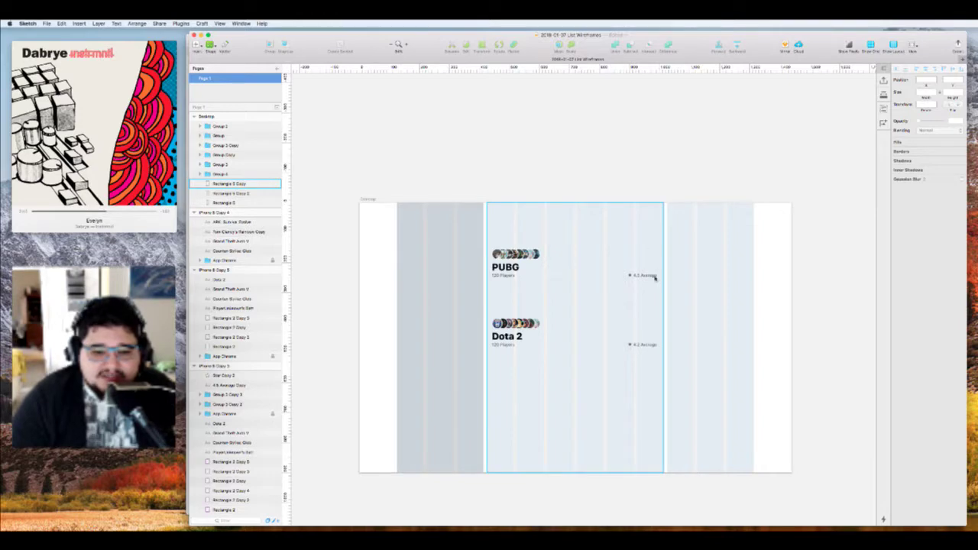
left_click_drag(628, 267, 642, 278)
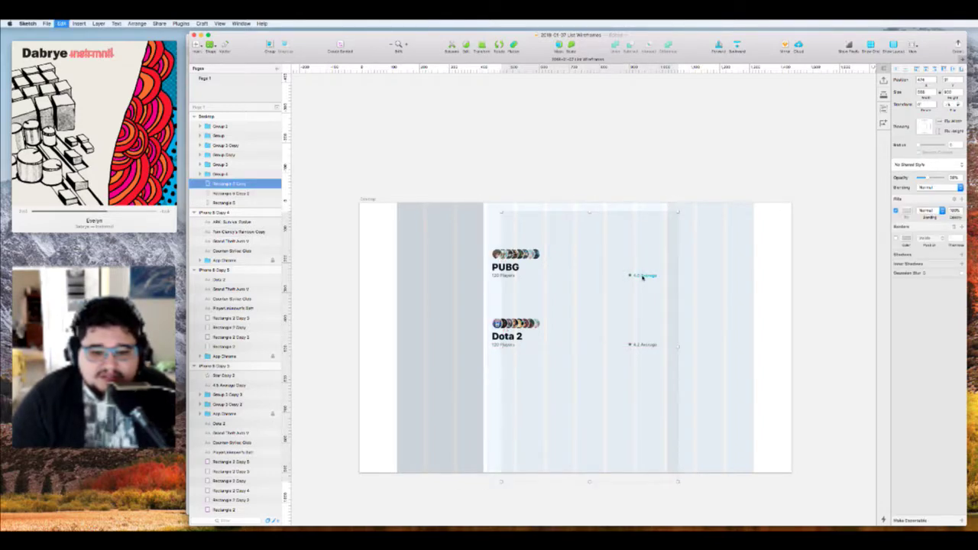
key("super+z")
left_click(642, 276)
left_click(613, 235)
key("Delete")
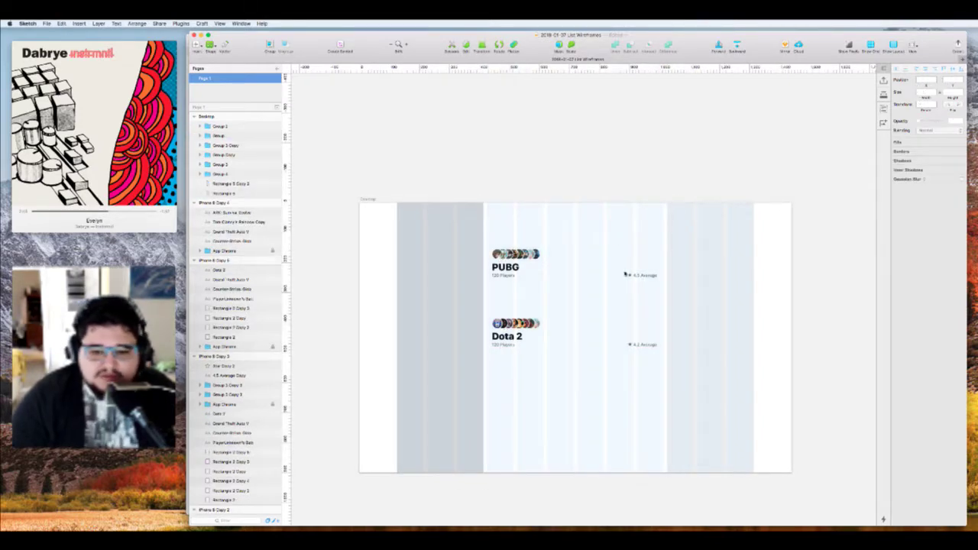
Move the 4.5 Average rating under PUBG and 4.2 Average under Dota 2.
left_click(633, 280)
key("alt")
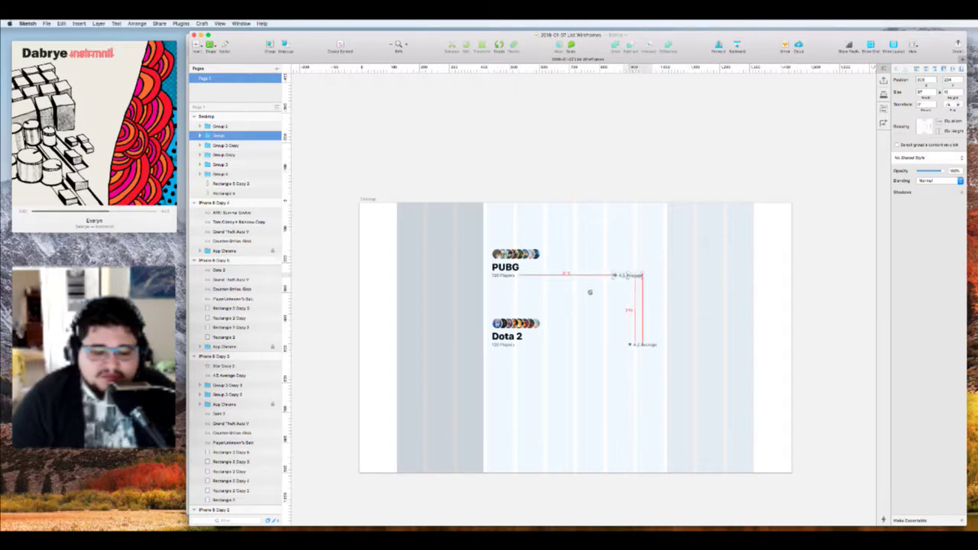
left_click_drag(631, 276, 514, 295)
left_click(643, 344)
left_click_drag(648, 345, 513, 356)
left_click_drag(544, 245, 497, 327)
key("Escape")
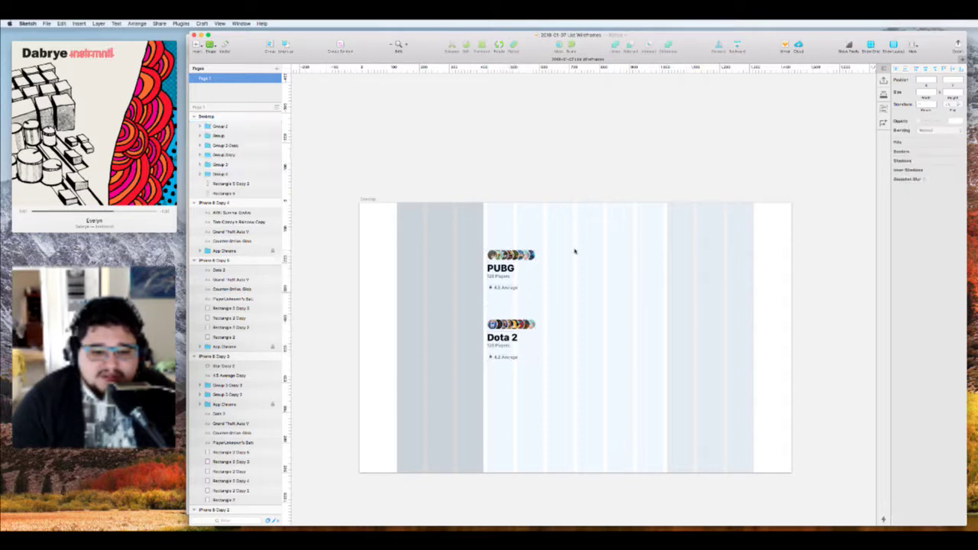
key("super+1")
scroll(722, 230, "up", 3)
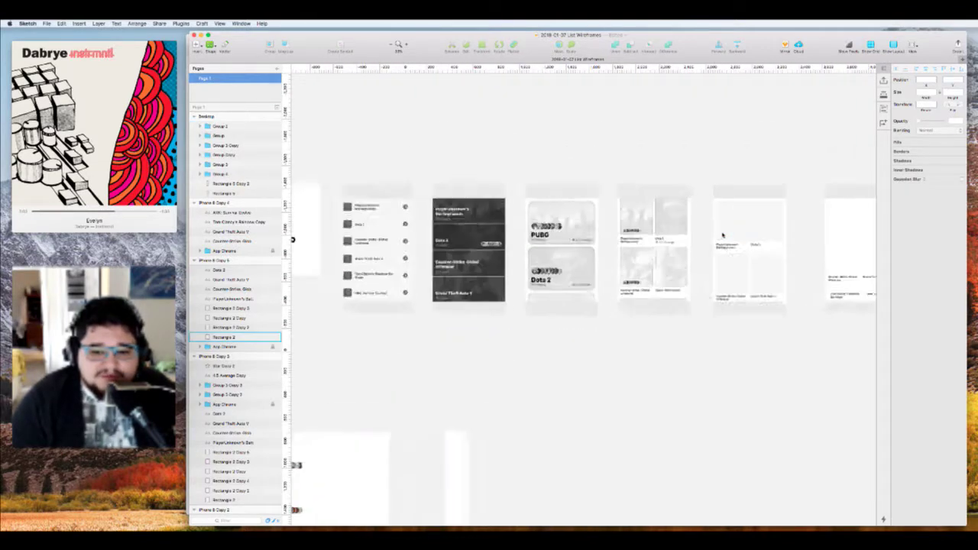
Select the four game images on iPhone 8 Copy 3 and paste them onto the Desktop artboard.
left_click(618, 214)
left_click(655, 212, "shift")
left_click(613, 277)
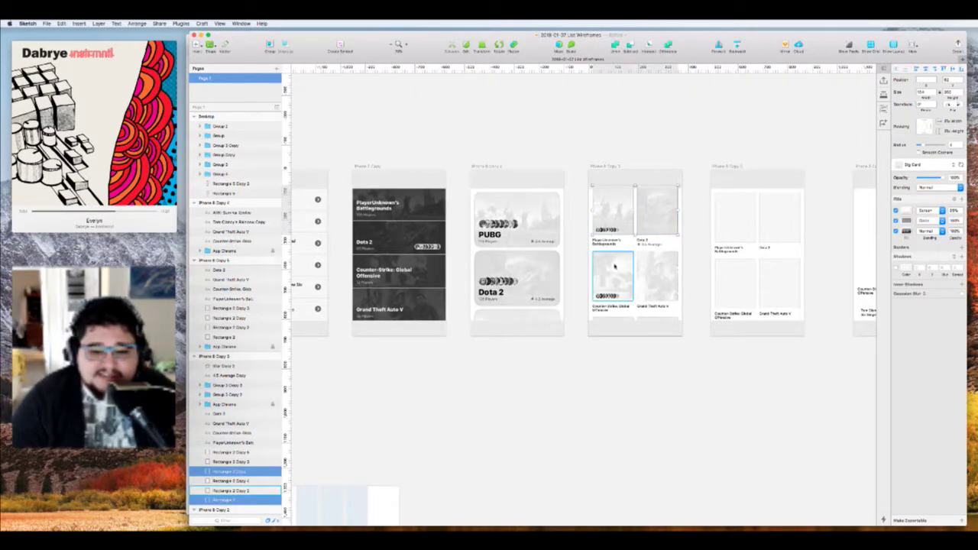
left_click(656, 275, "shift")
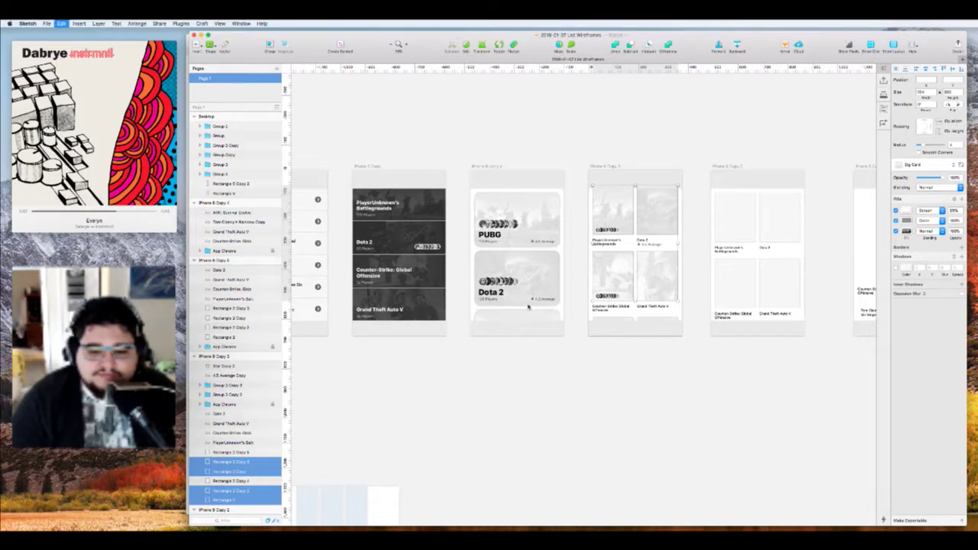
scroll(527, 307, "up", 10)
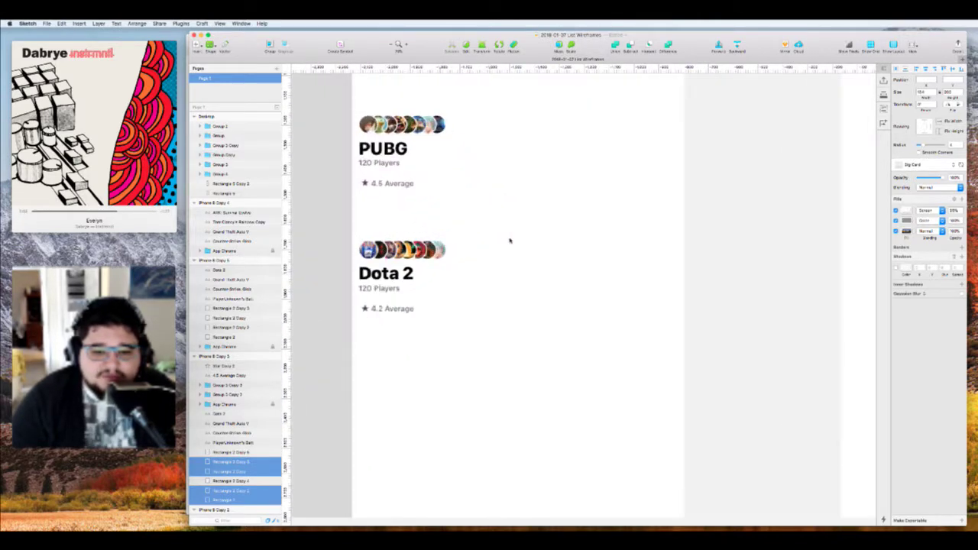
scroll(510, 241, "up", 3)
key("ctrl+l")
key("super+v")
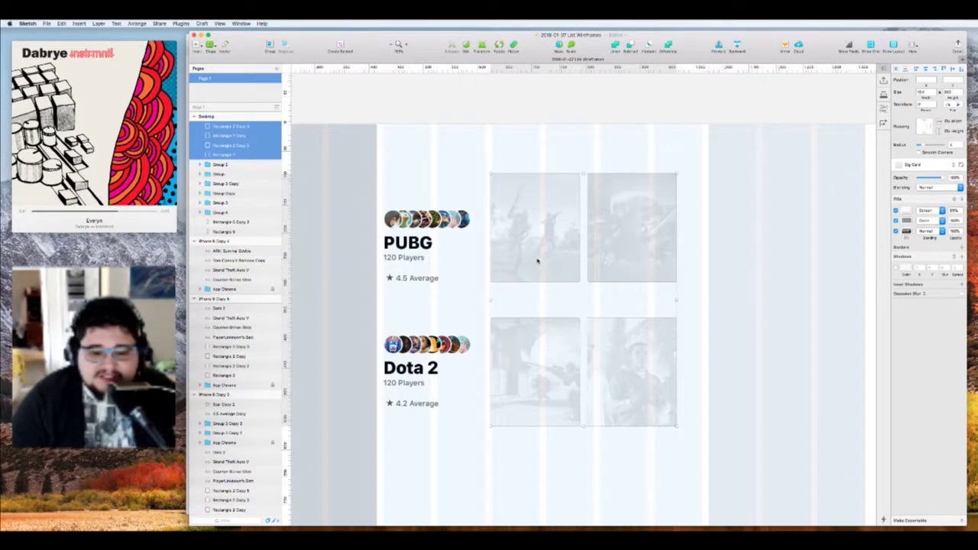
Move the pasted images over the PUBG and Dota 2 cards and select all four.
left_click_drag(537, 261, 434, 219)
left_click(606, 211)
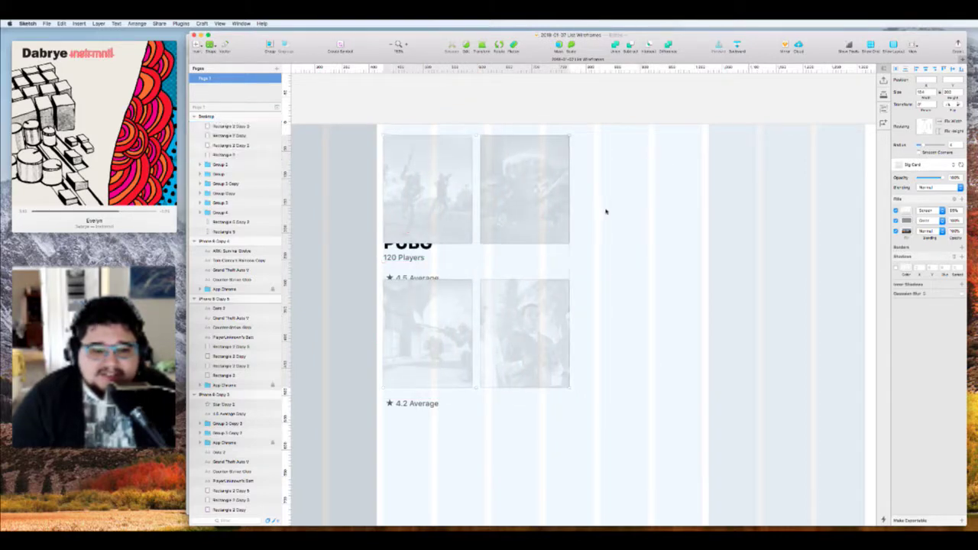
left_click(472, 218)
left_click(532, 219, "shift")
left_click(527, 306, "shift")
left_click(451, 310, "shift")
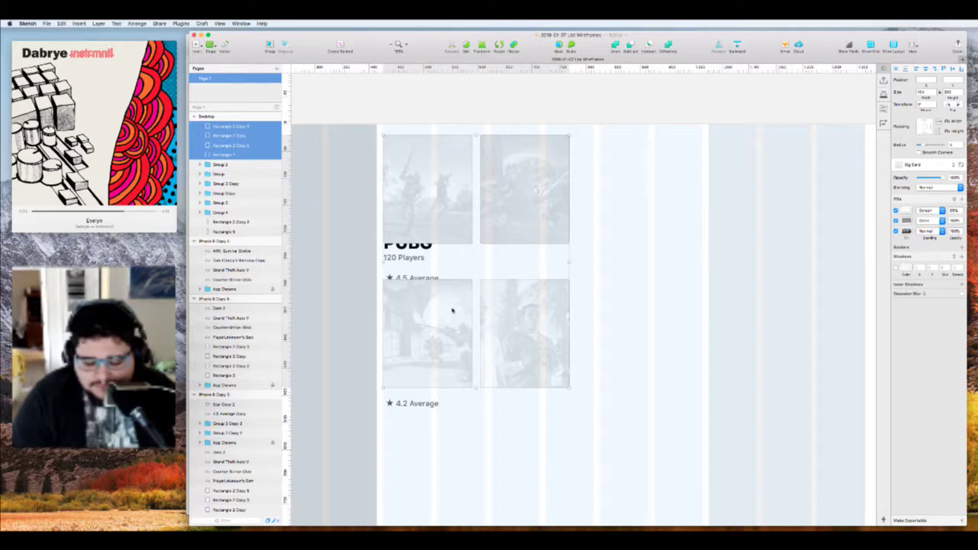
Toggle the four images between front and back of the stacking order.
key("ctrl+alt+super+Down")
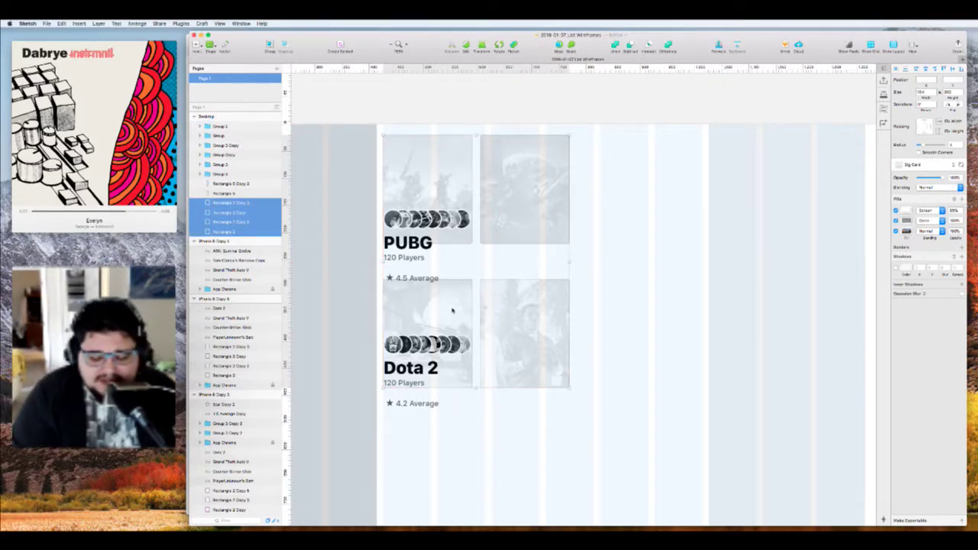
key("ctrl+alt+super+Up")
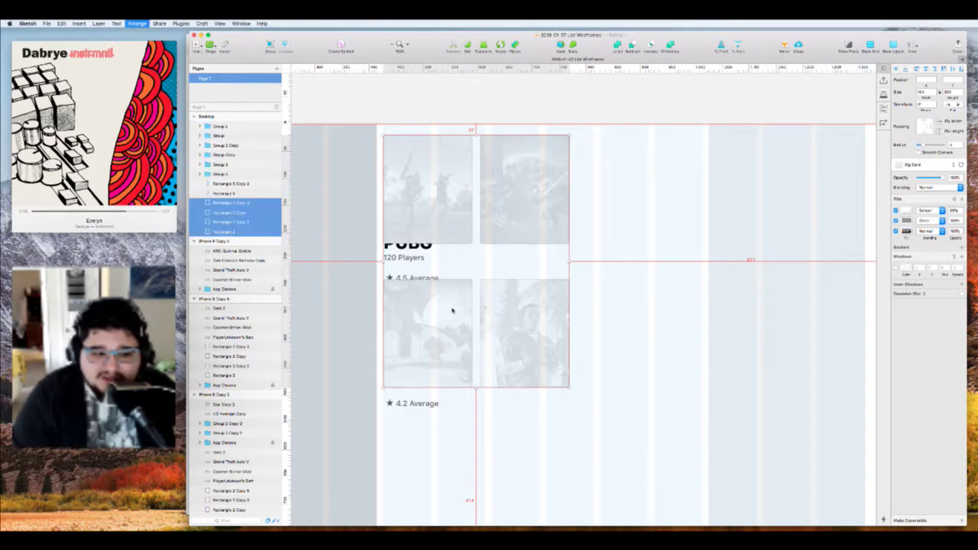
key("ctrl+alt+super+Down")
key("ctrl+alt+super+Up")
key("ctrl+alt+super+Down")
key("ctrl+alt+super+Up")
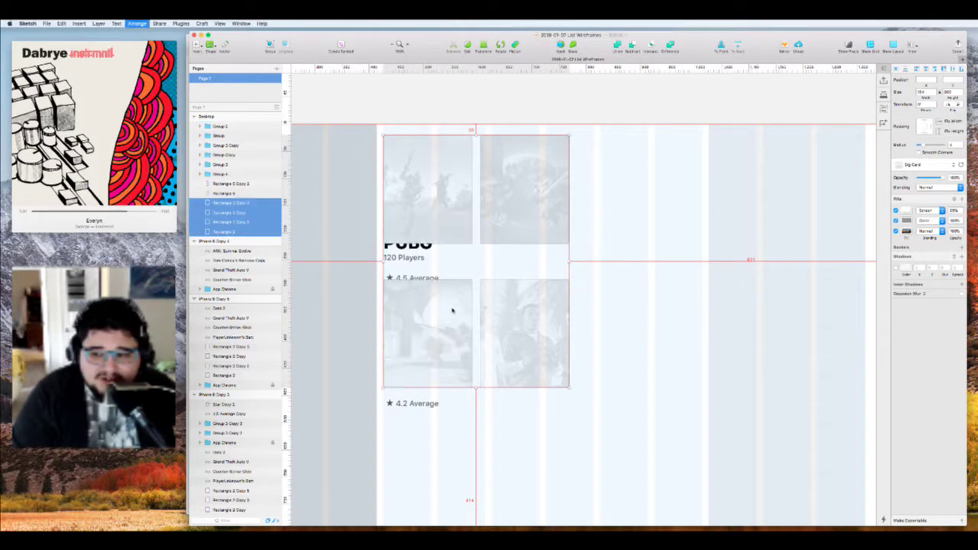
key("ctrl+alt+super+Down")
key("ctrl+alt+super+Up")
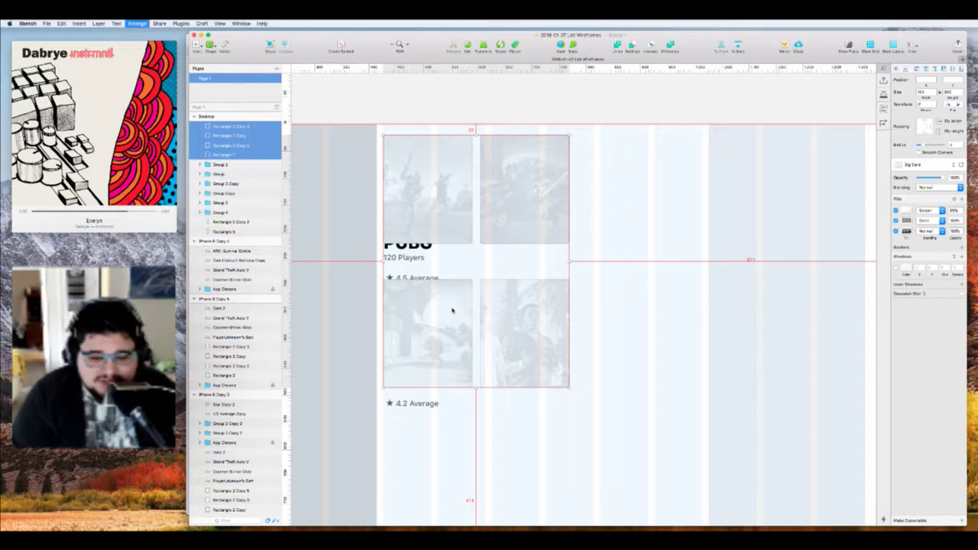
key("ctrl+alt+super+Down")
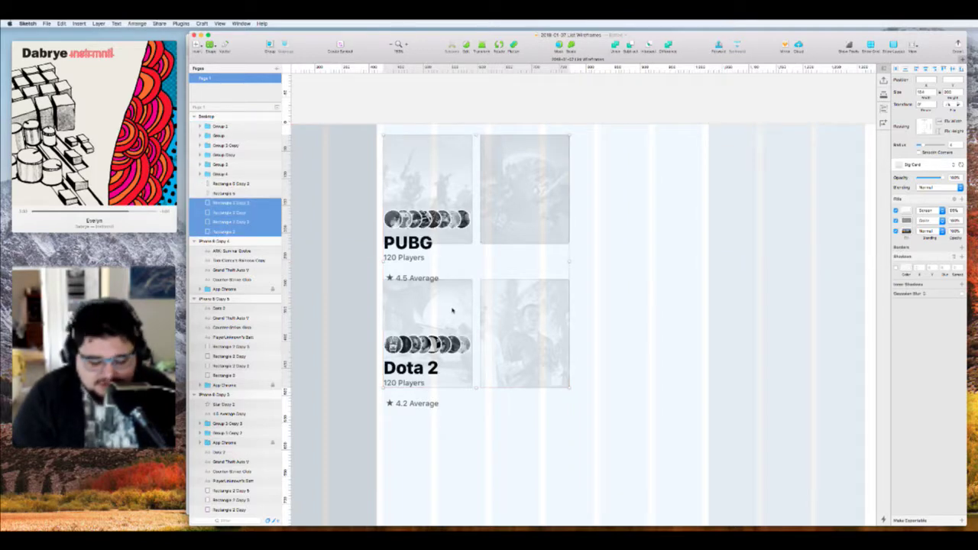
key("ctrl+alt+super+Up")
key("ctrl+alt+super+Down")
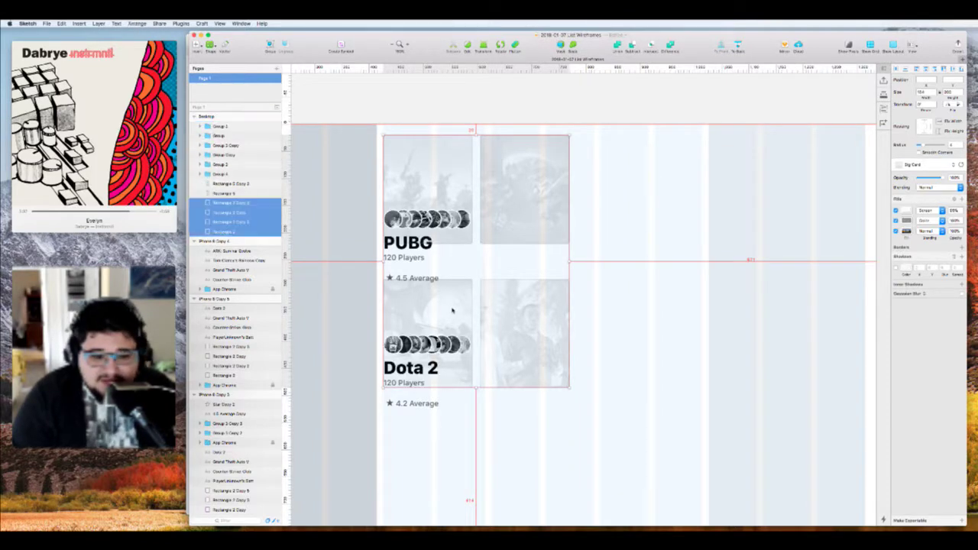
key("alt")
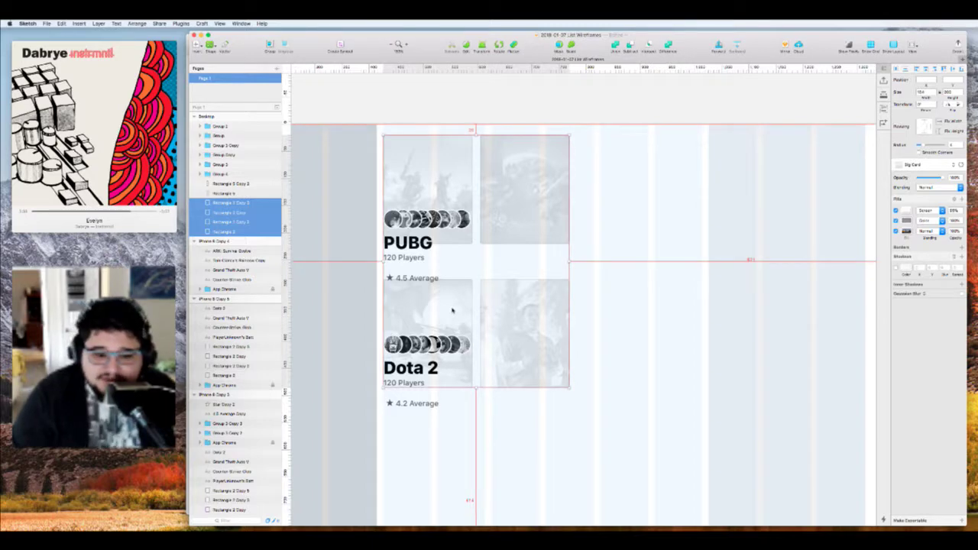
Step the images through the layer order, finally sending them behind the card text.
key("alt+super+Up")
key("alt+super+Up")
key("alt+super+Up")
key("alt+super+Up")
key("alt+super+Up")
key("alt+super+Up")
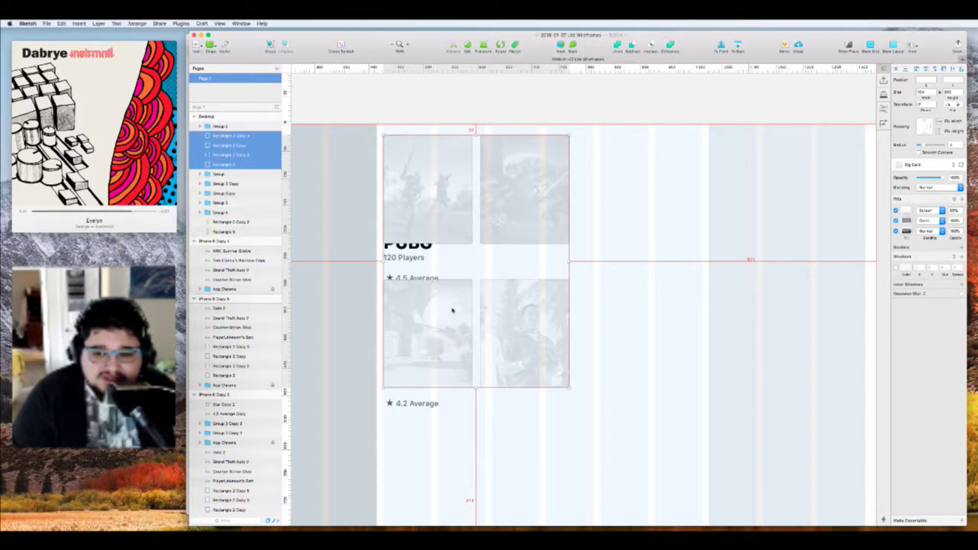
key("alt+super+Down")
key("alt+super+Down")
key("alt+super+Down")
key("alt+super+Down")
key("alt+super+Down")
key("alt+super+Down")
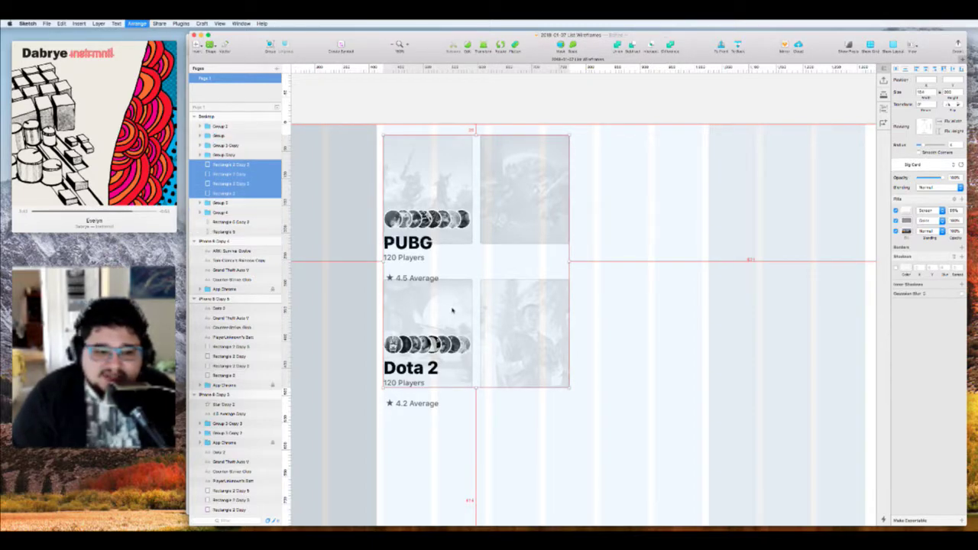
key("alt+super+Up")
key("alt+super+Up")
key("alt+super+Up")
key("alt+super+Up")
key("alt+super+Up")
key("alt+super+Up")
key("alt+super+Up")
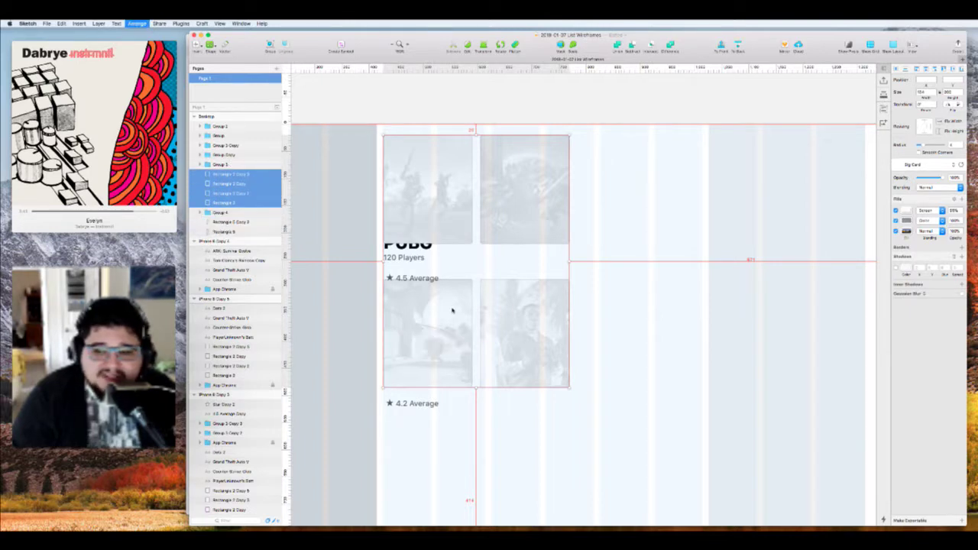
key("alt+super+Down")
key("alt+super+Down")
key("alt+super+Up")
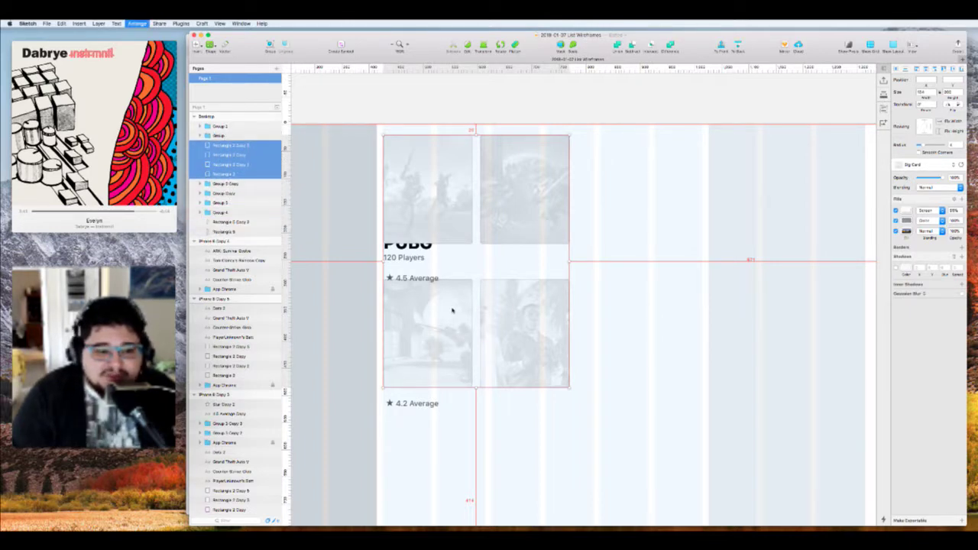
key("alt+super+Up")
key("alt+super+Up")
key("alt+super+Down")
key("alt+super+Down")
key("alt+super+Down")
key("alt+super+Down")
key("alt+super+Down")
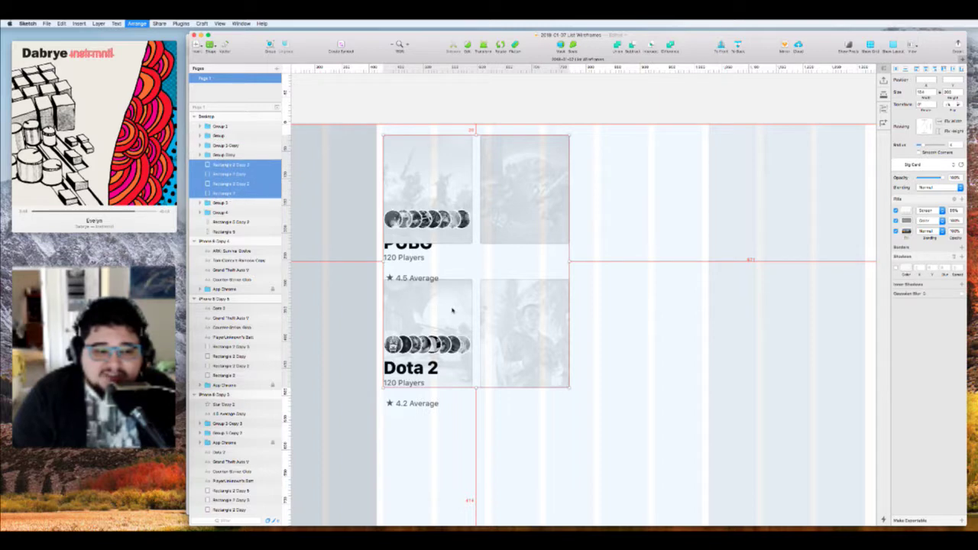
key("alt+super+Up")
key("alt+super+Up")
key("alt+super+Up")
key("alt+super+Up")
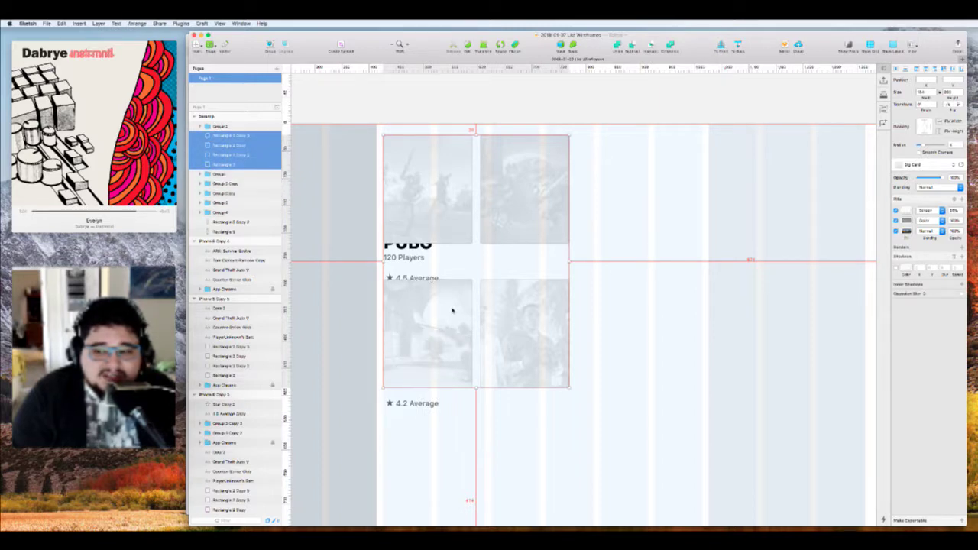
key("alt+super+Down")
key("ctrl+alt+super+Up")
key("ctrl+alt+super+Down")
key("ctrl+alt+super+Up")
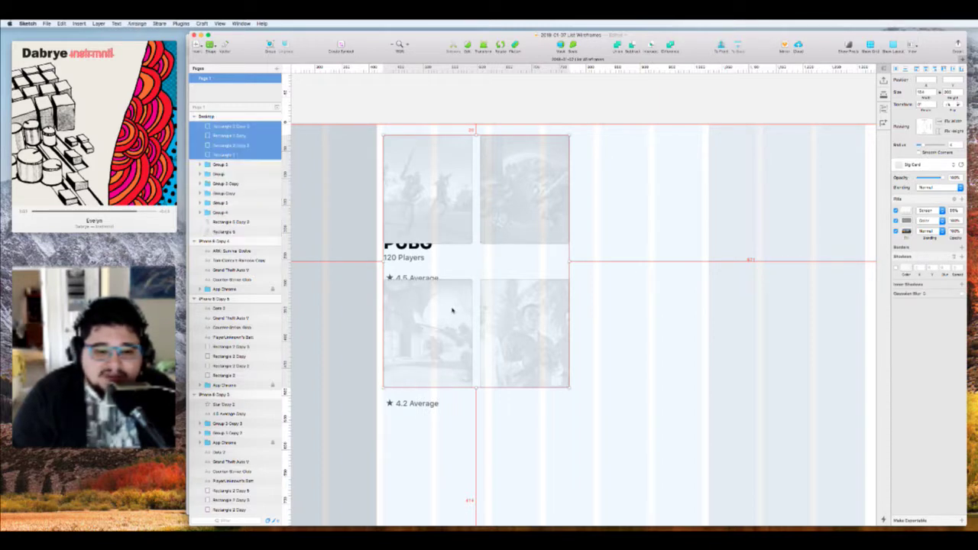
key("ctrl+alt+super+Down")
key("ctrl+alt+super+Up")
key("ctrl+alt+super+Down")
key("ctrl+alt+super+Up")
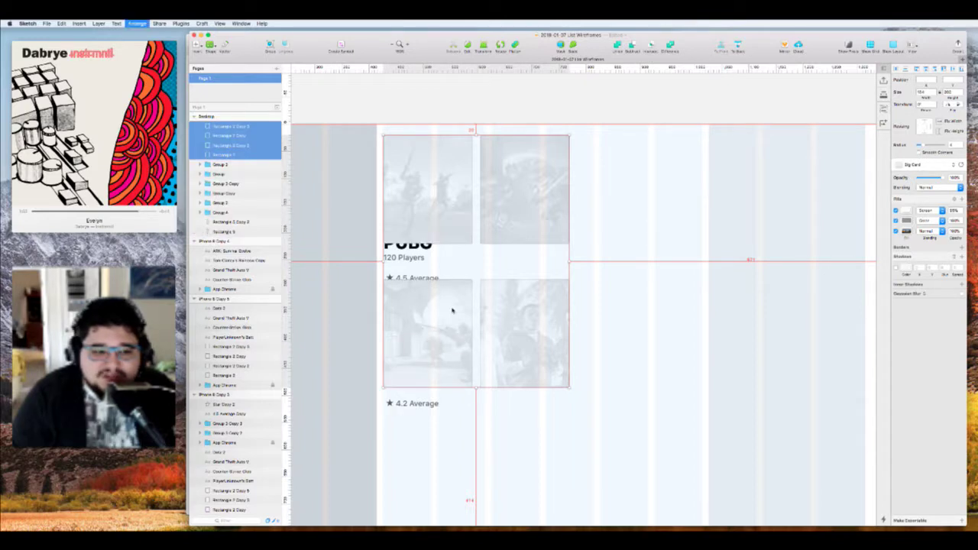
key("ctrl+alt+super+Down")
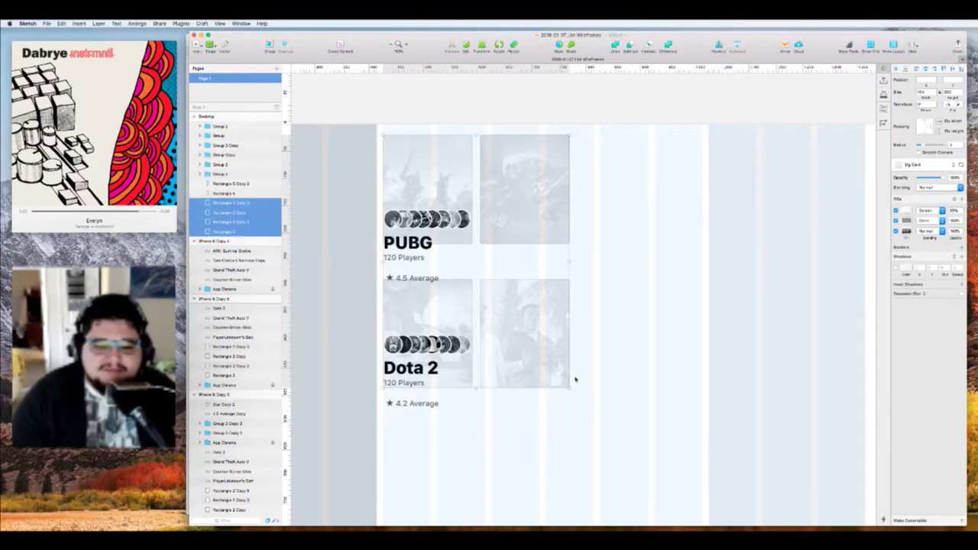
Shift the right-hand images further right, then align them left onto the left images.
left_click(575, 379)
scroll(552, 344, "down", 3)
left_click(545, 258)
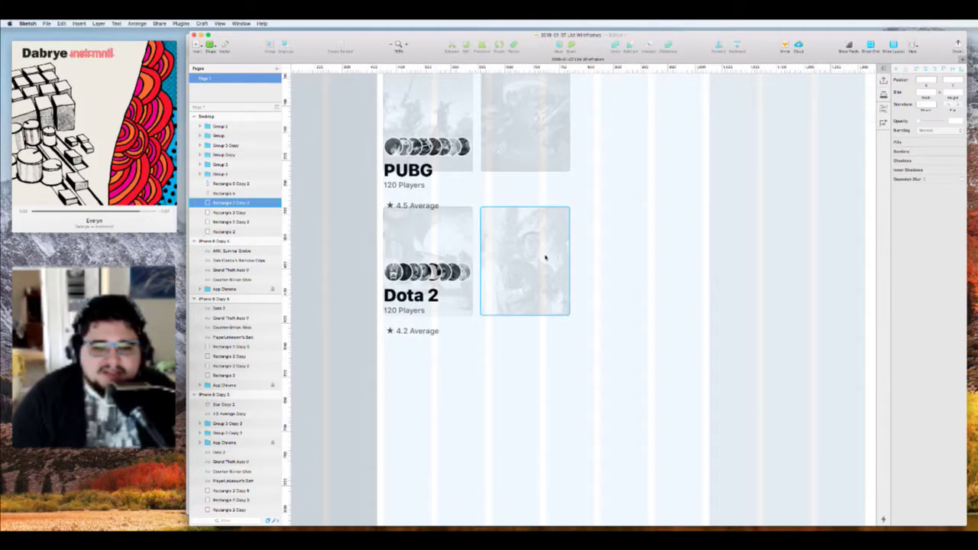
left_click_drag(515, 221, 539, 234)
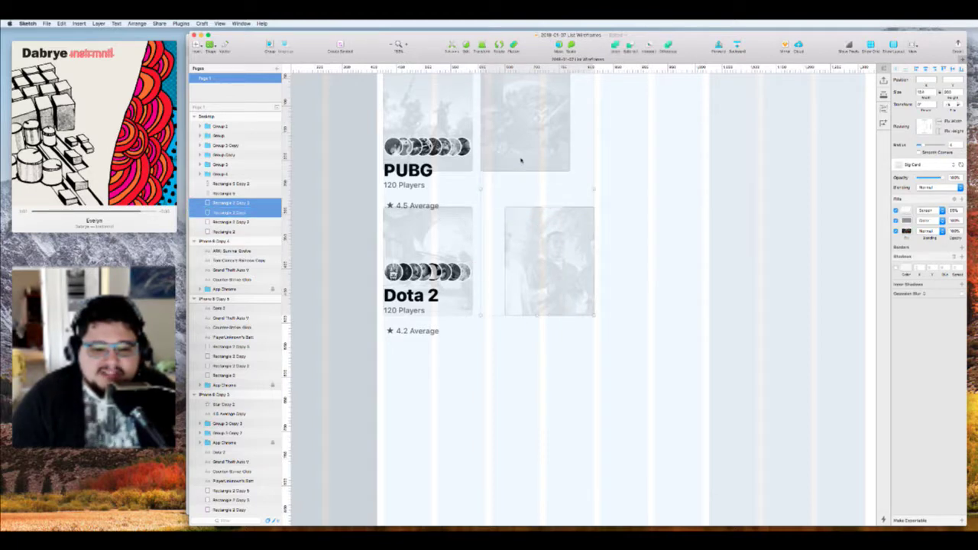
left_click_drag(521, 160, 594, 166)
left_click(455, 165, "shift")
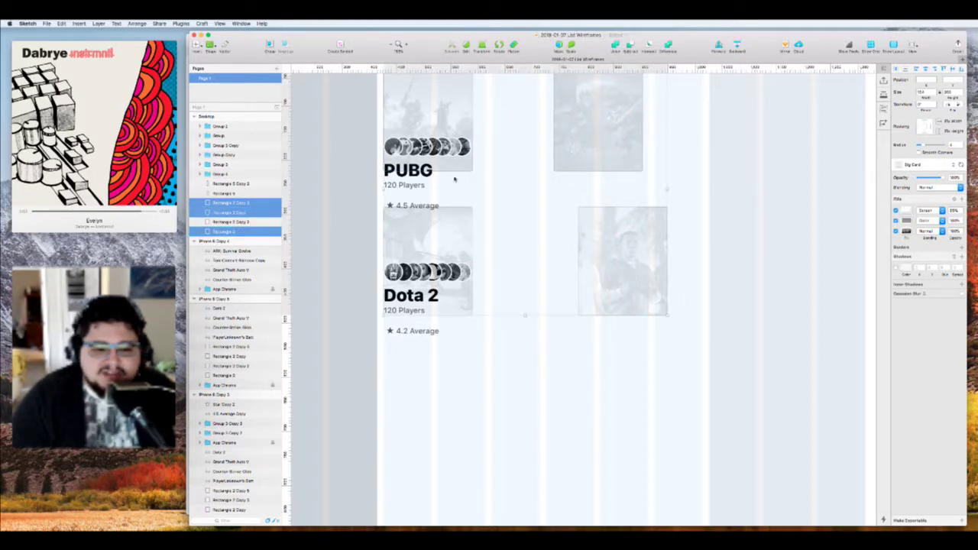
left_click(454, 225, "shift")
left_click(915, 69)
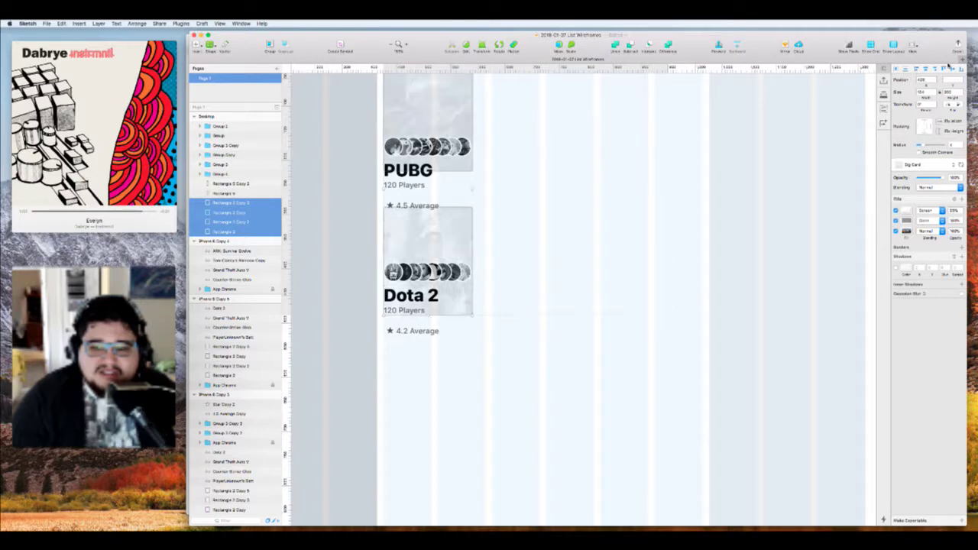
Align all the images along their tops and enlarge the PUBG card image.
left_click(947, 67)
scroll(482, 218, "up", 2)
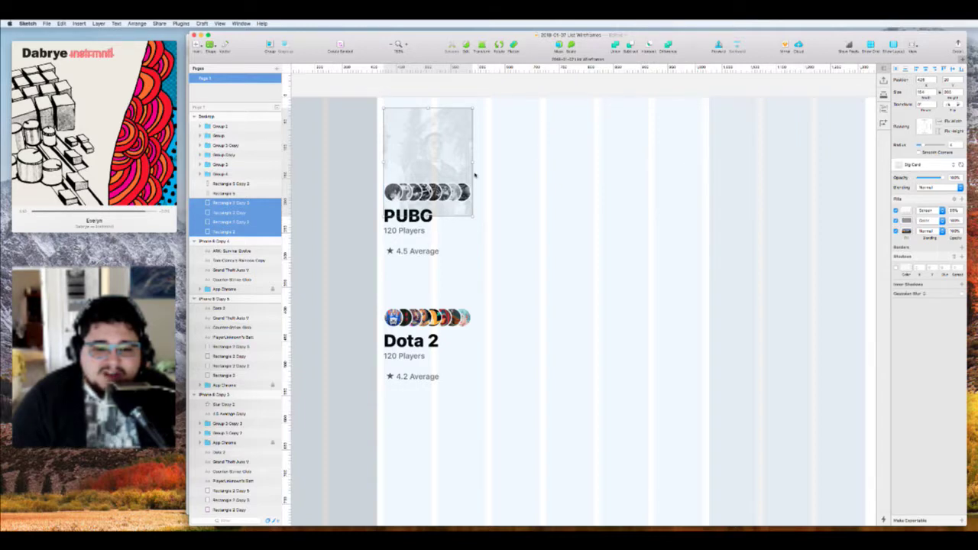
scroll(473, 175, "up", 6)
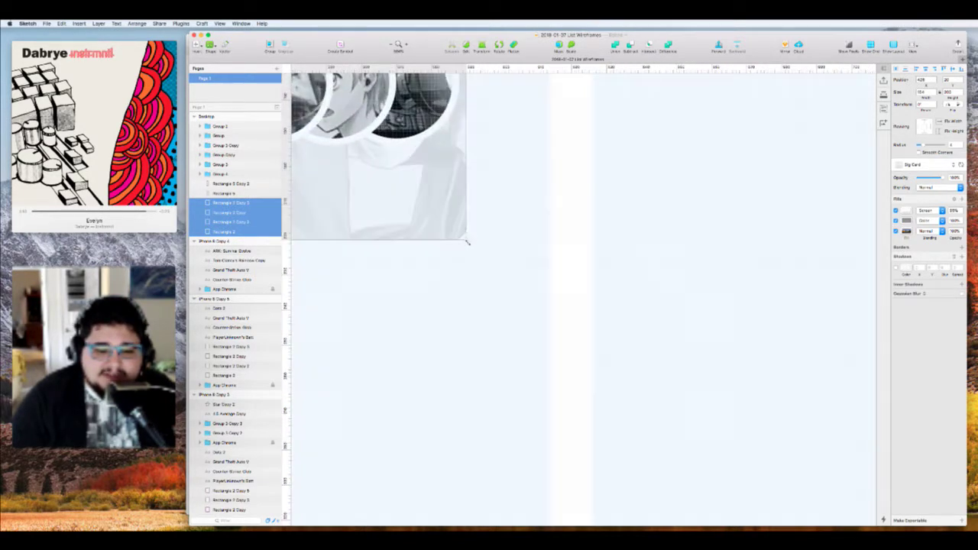
left_click_drag(466, 243, 550, 343)
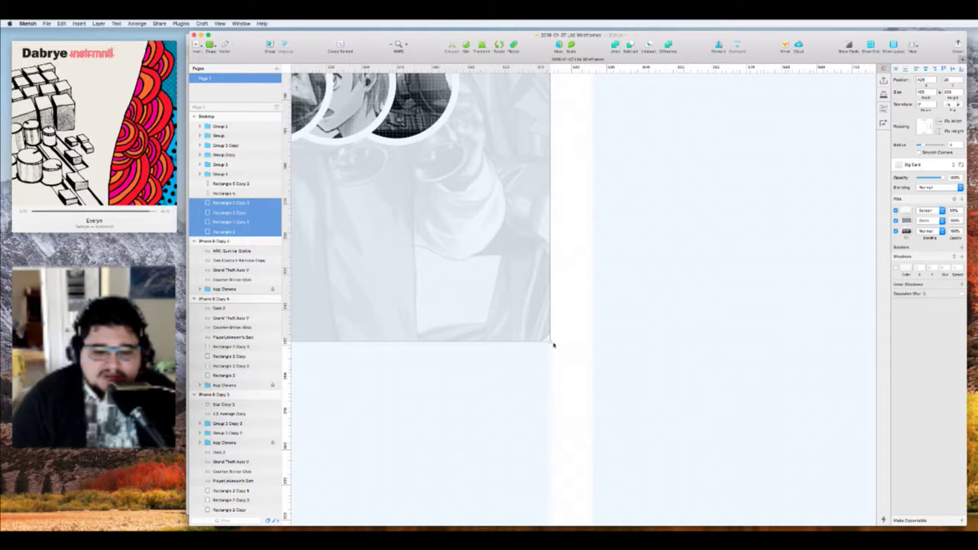
Rearrange the PUBG image copies, delete the extra one, and select the PUBG title group.
scroll(554, 345, "down", 5)
scroll(566, 306, "up", 5)
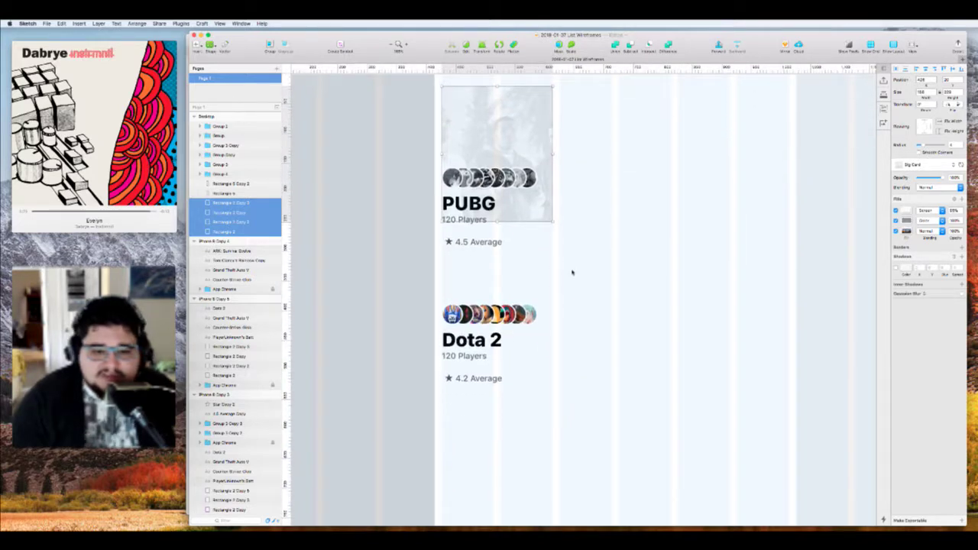
scroll(571, 272, "up", 3)
left_click(537, 148)
left_click_drag(520, 163, 742, 161)
left_click_drag(518, 184, 540, 375)
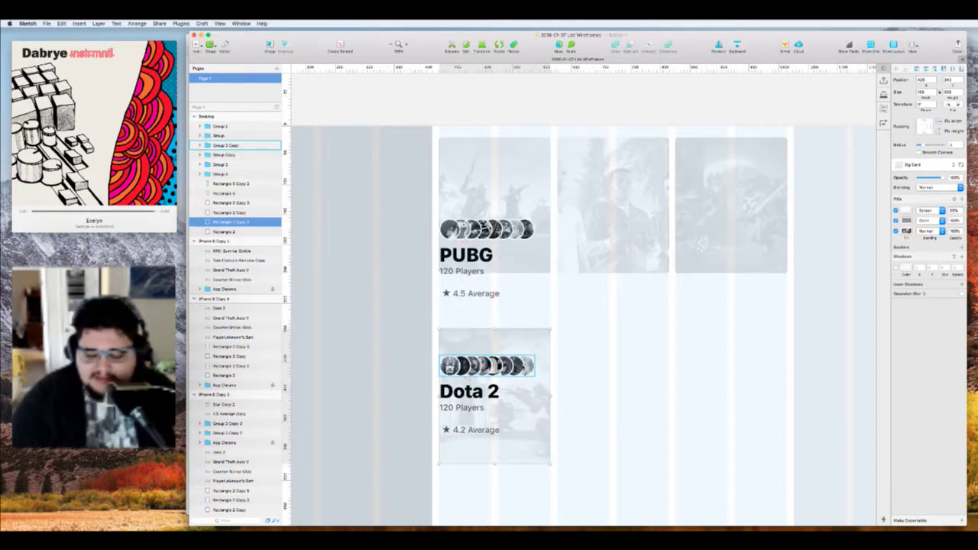
key("BackSpace")
scroll(525, 351, "down", 1)
scroll(525, 352, "down", 2)
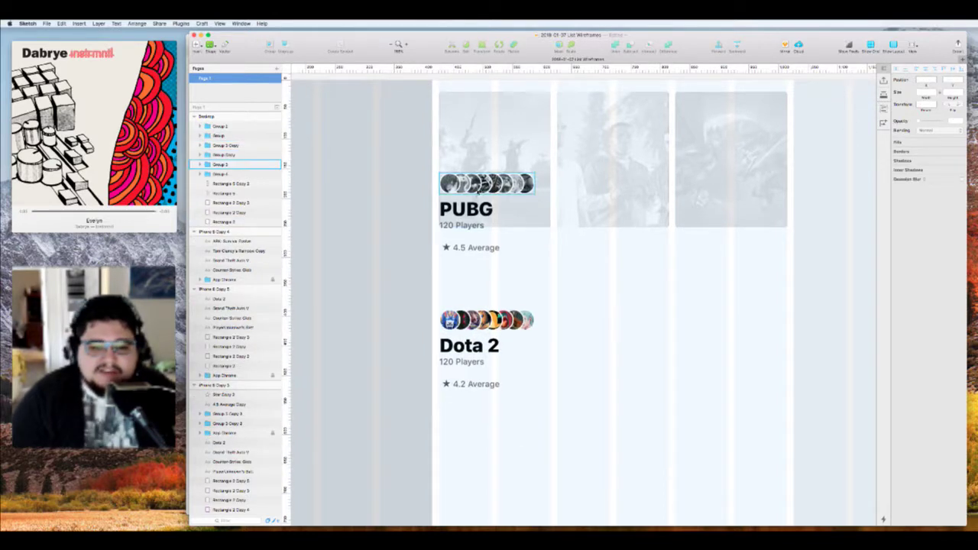
left_click(469, 215)
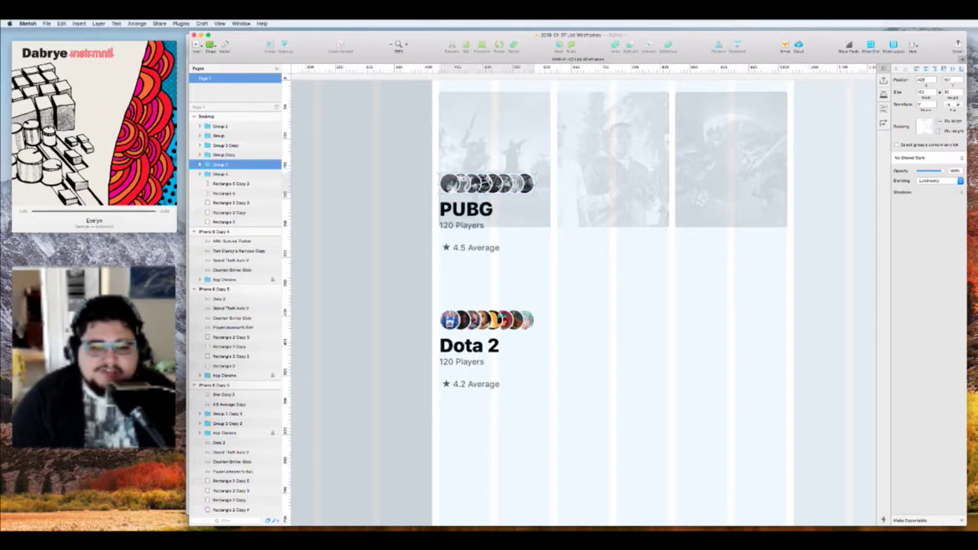
Move the PUBG title and rating block below the image and bring it to front.
left_click(467, 255, "shift")
left_click_drag(476, 188, 476, 242)
key("ctrl+alt+super+Up")
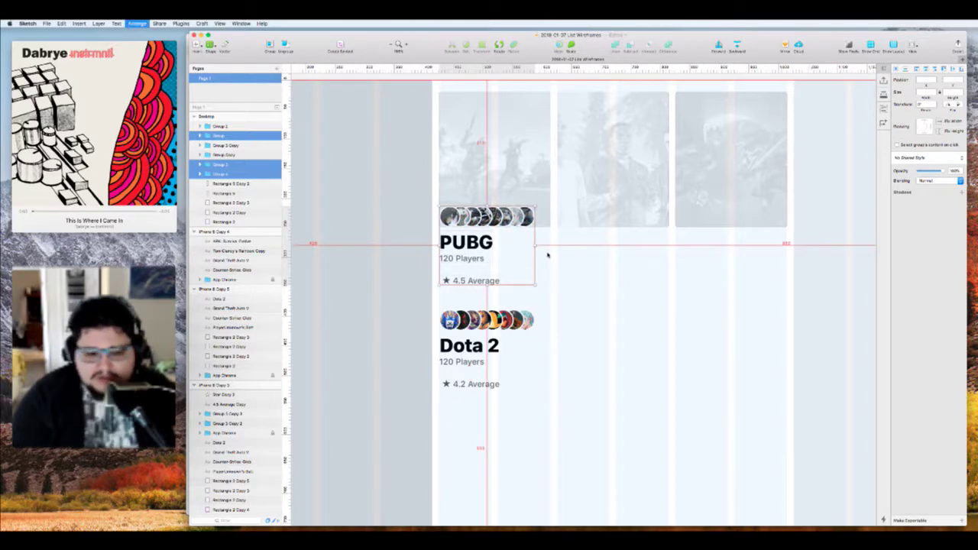
Shrink the avatar stack's height and nudge it onto the image's bottom-left edge.
left_click(546, 254)
left_click(526, 226)
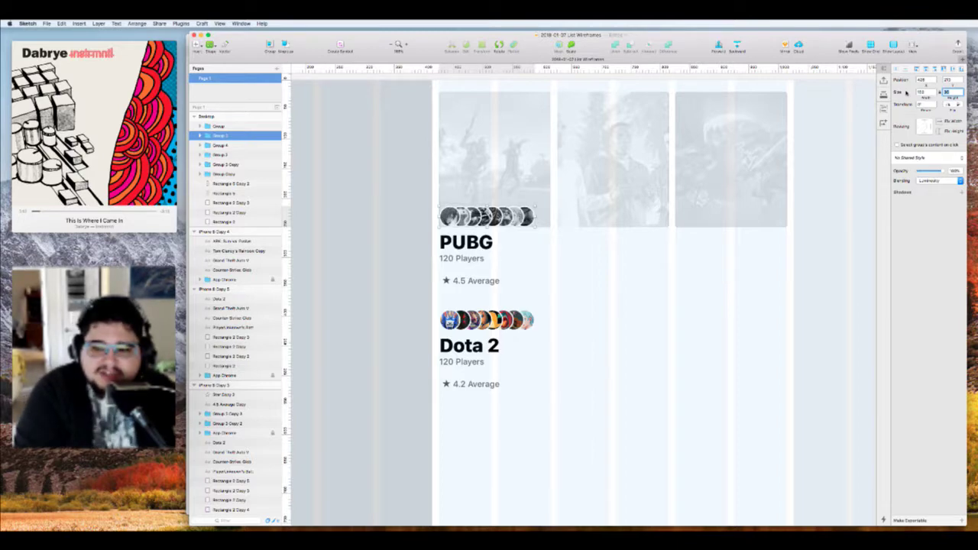
key("Return")
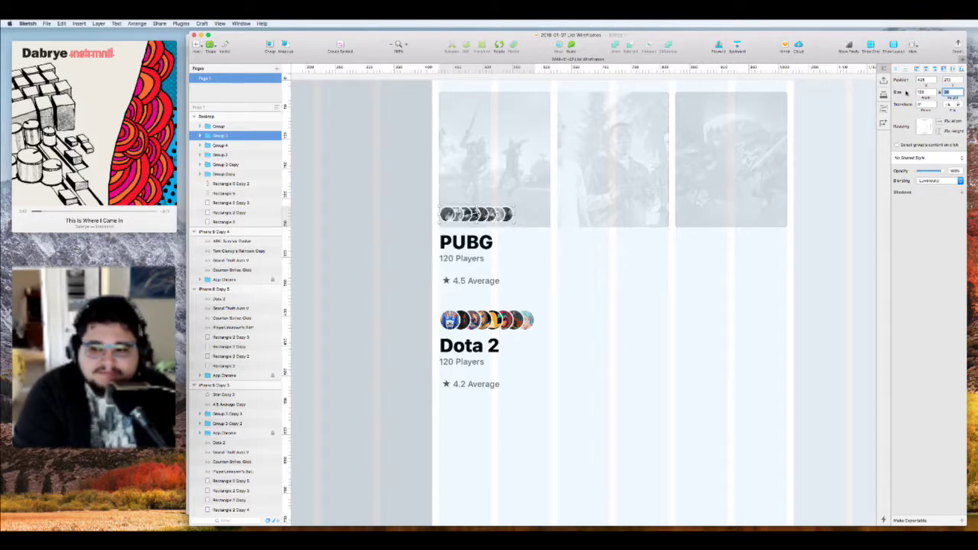
key("Return")
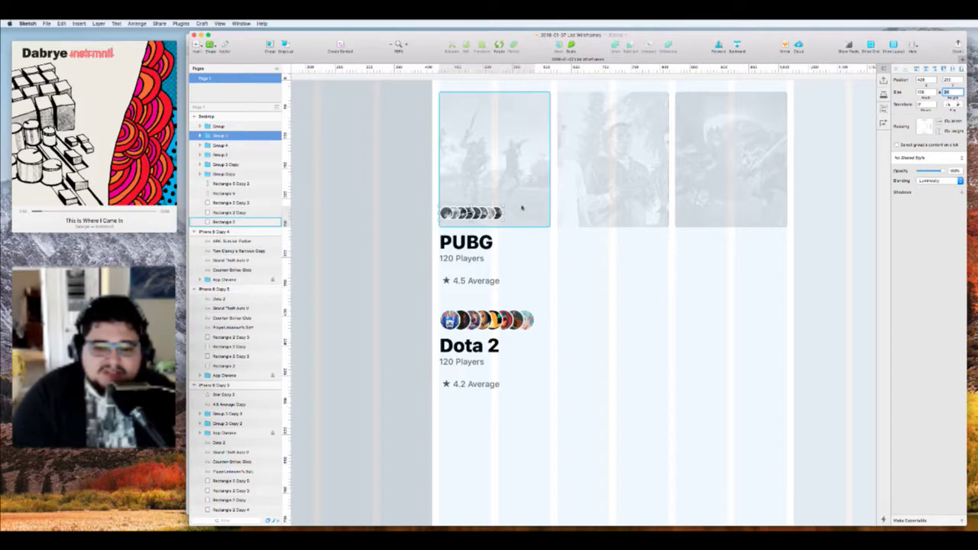
left_click_drag(483, 220, 485, 217)
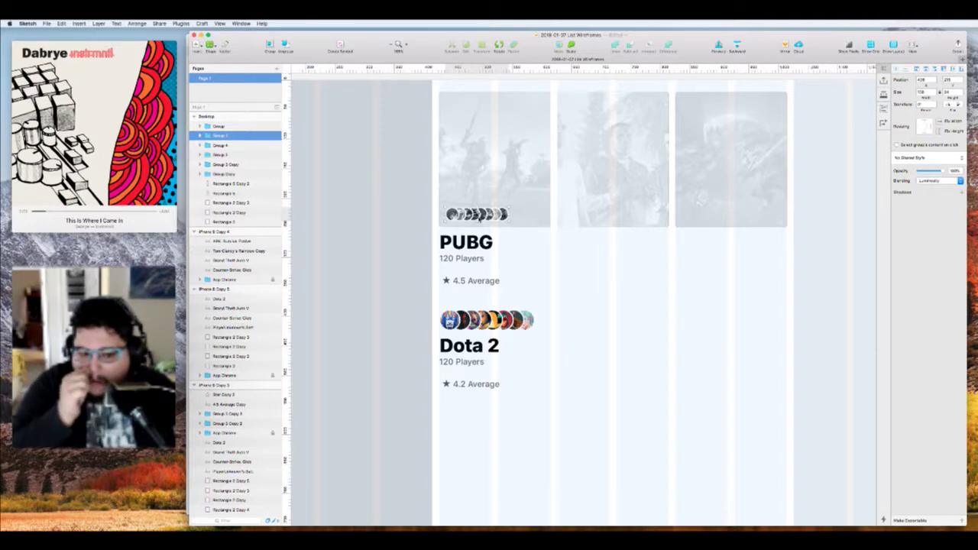
key("Left")
key("Left")
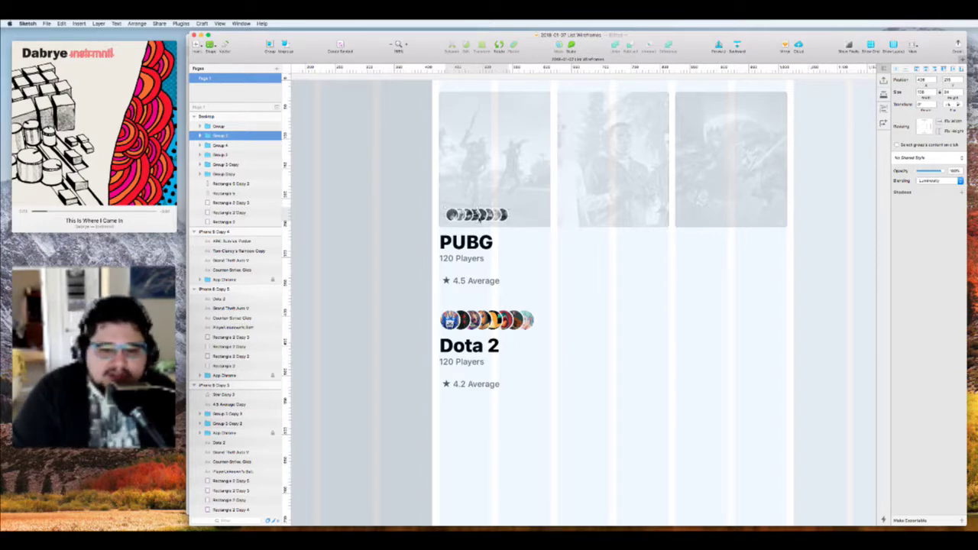
key("Down")
key("Down")
left_click(499, 241)
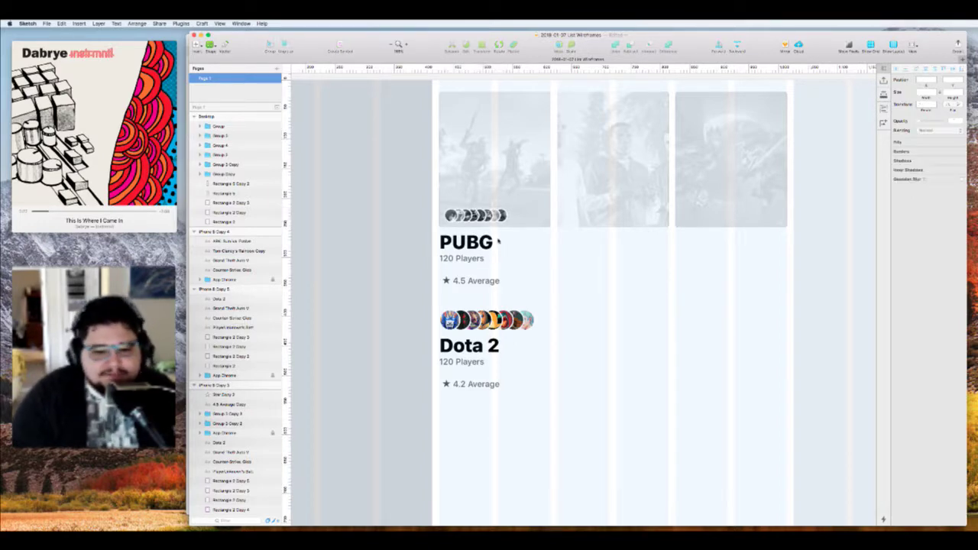
Reduce the PUBG title's font size.
left_click(498, 218)
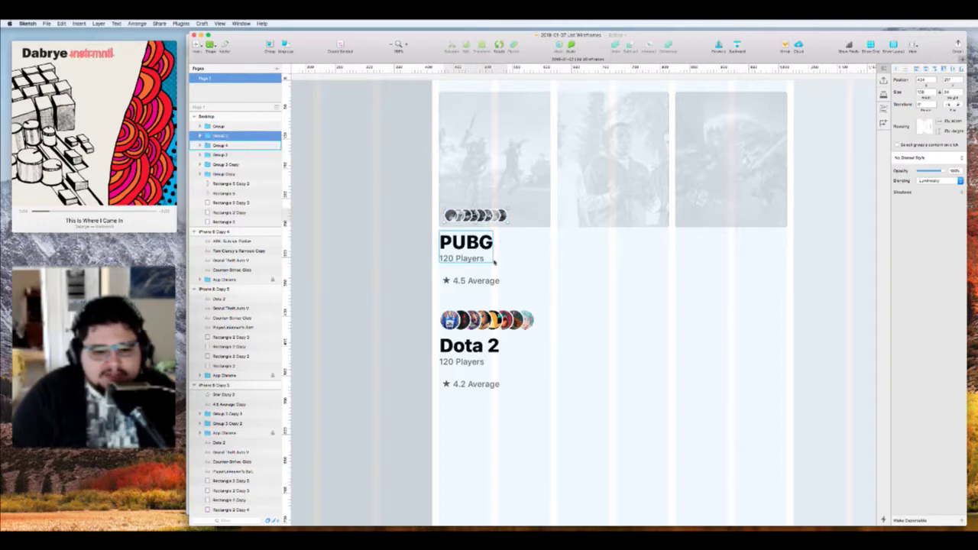
left_click(466, 242)
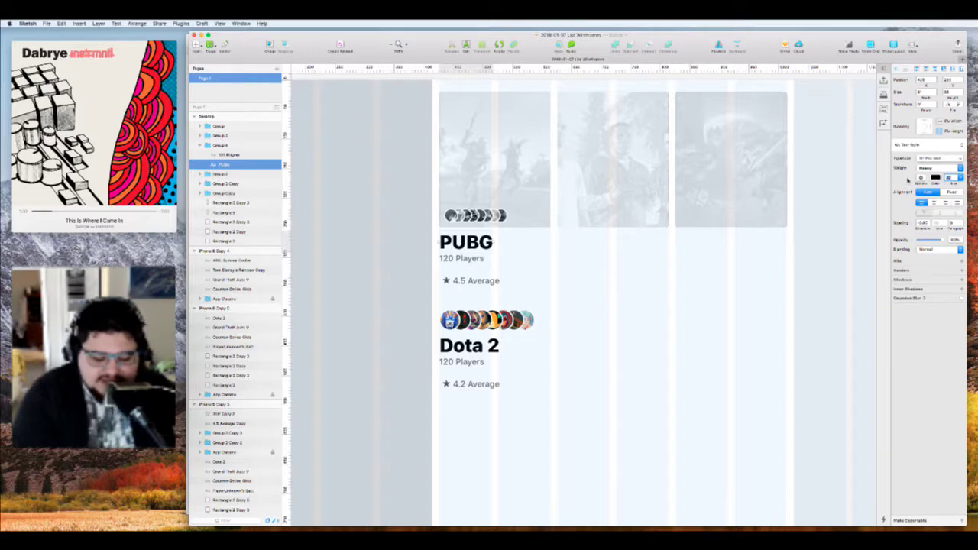
key("Return")
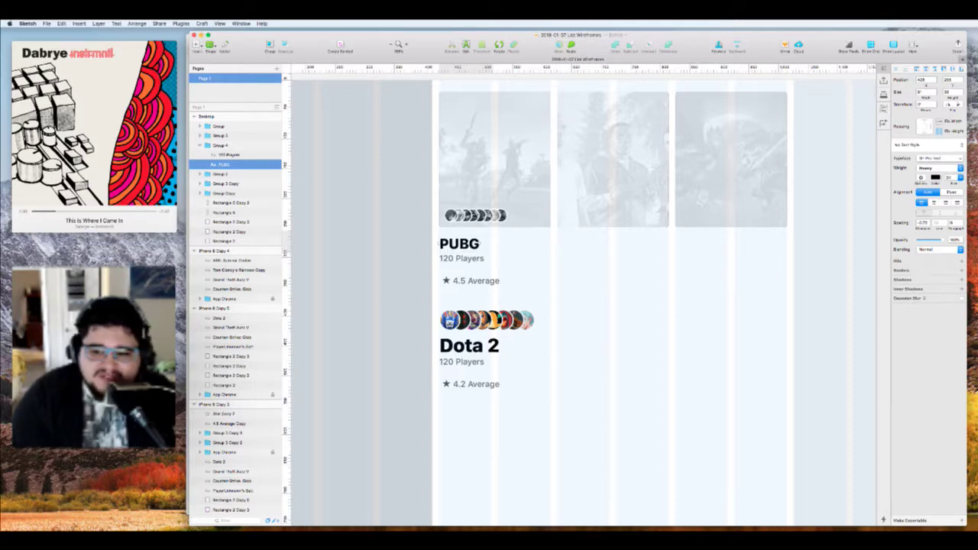
key("Down")
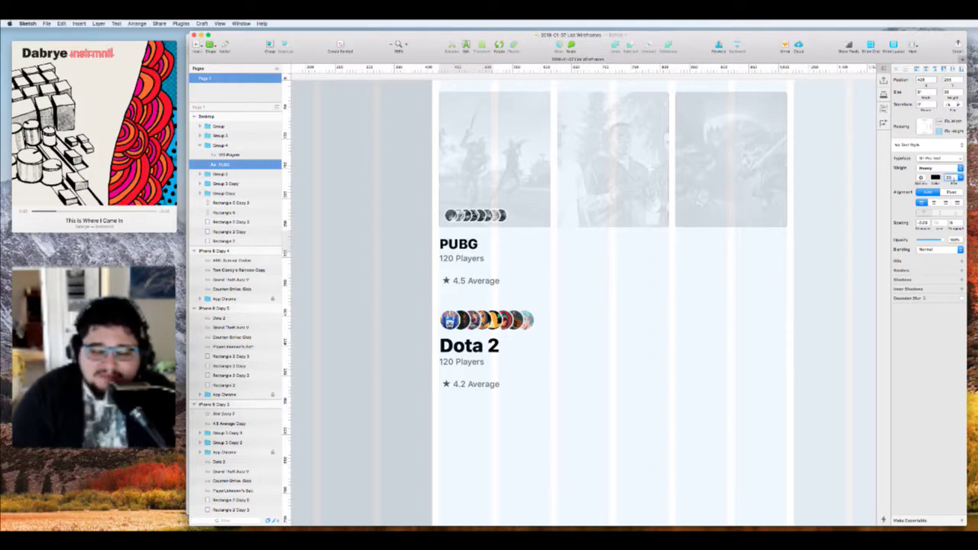
key("Down")
Retype the title as 'PlayerUnknown's Battlegrounds' and narrow its box to wrap onto two lines.
key("Escape")
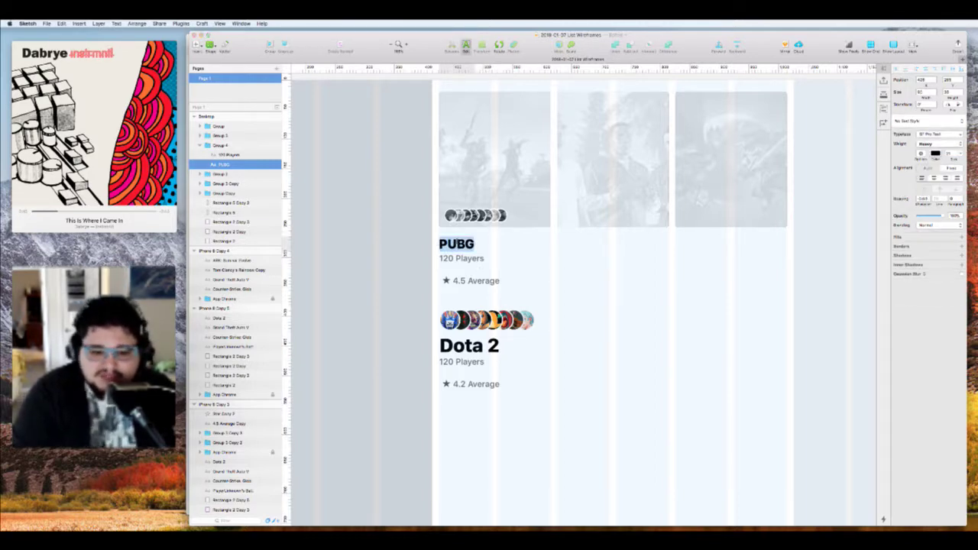
type("P")
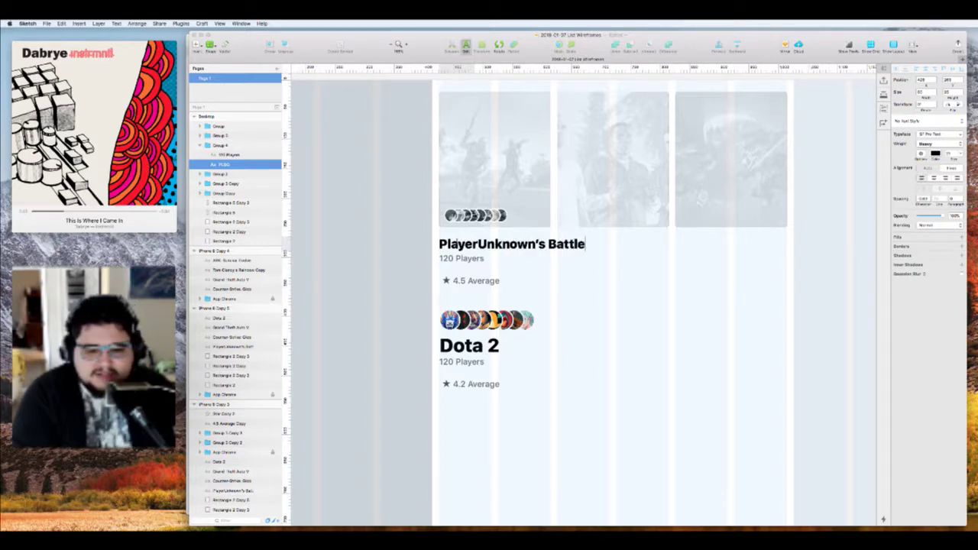
key("Escape")
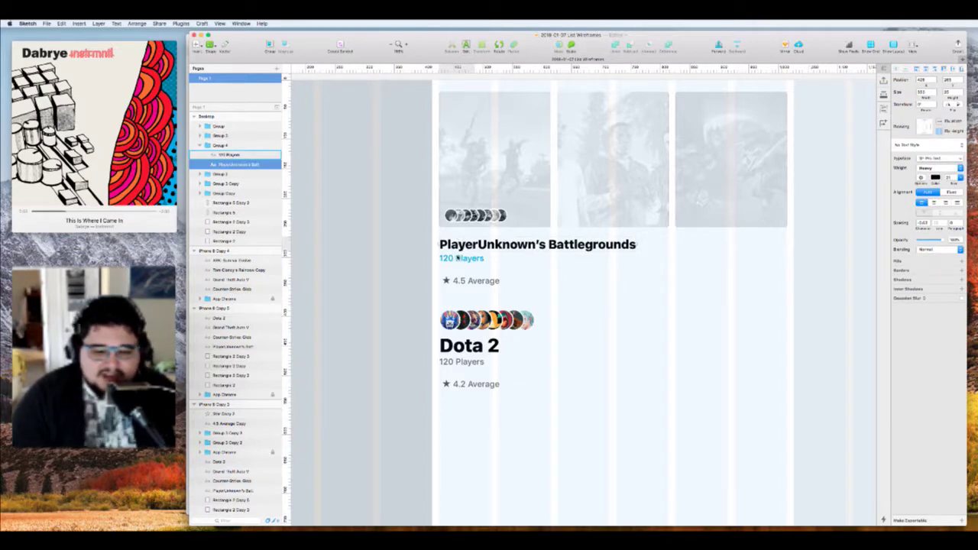
left_click_drag(457, 259, 555, 301)
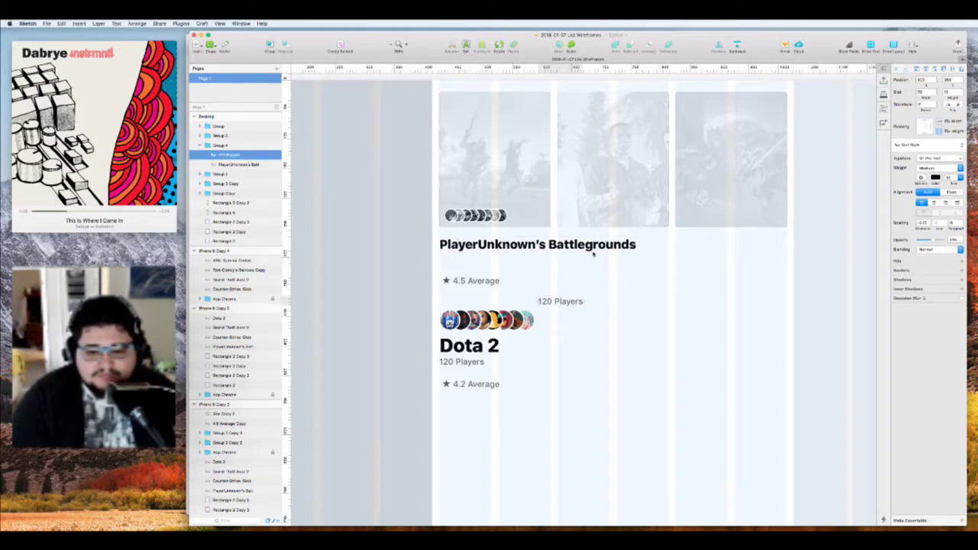
left_click_drag(635, 244, 549, 252)
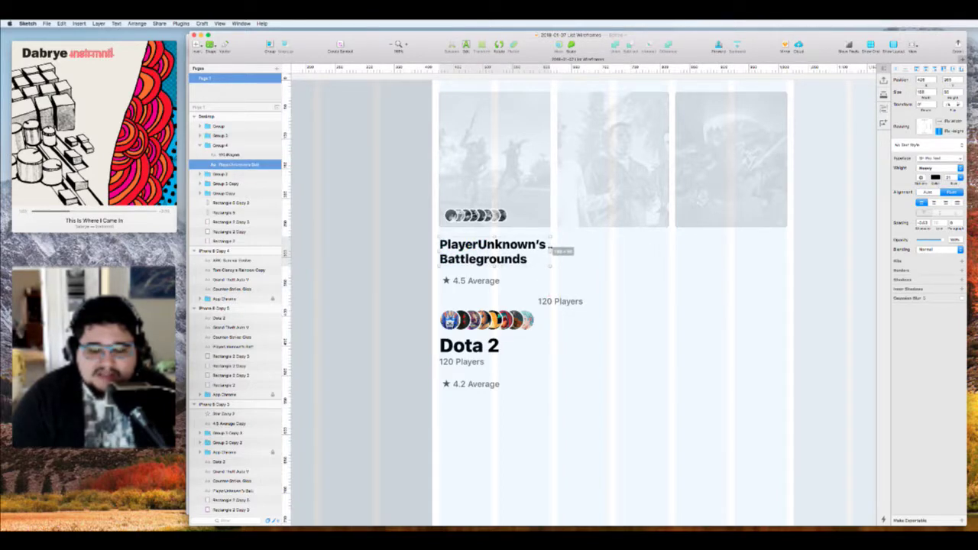
left_click(561, 246)
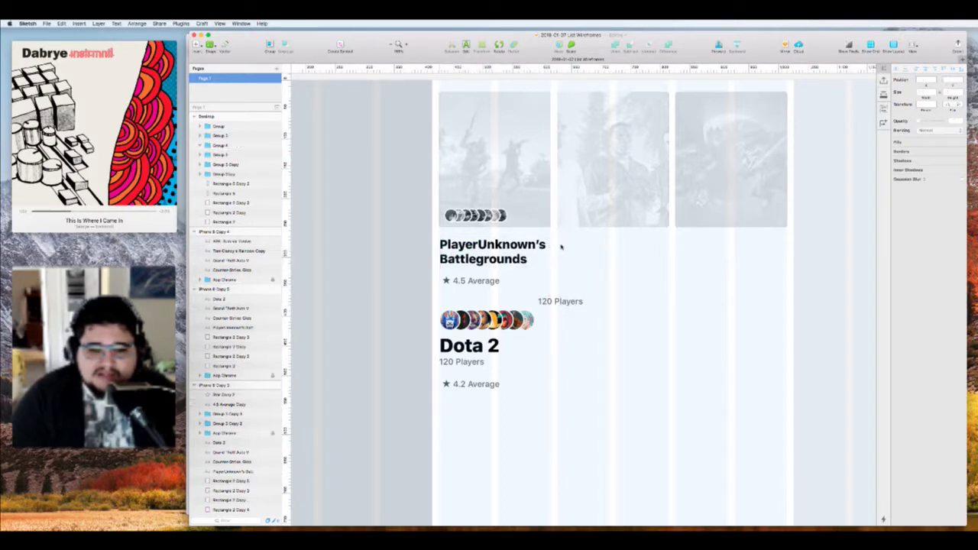
Move the 120 Players label beside the avatar stack on the PUBG image and the rating beside the title.
left_click(493, 282)
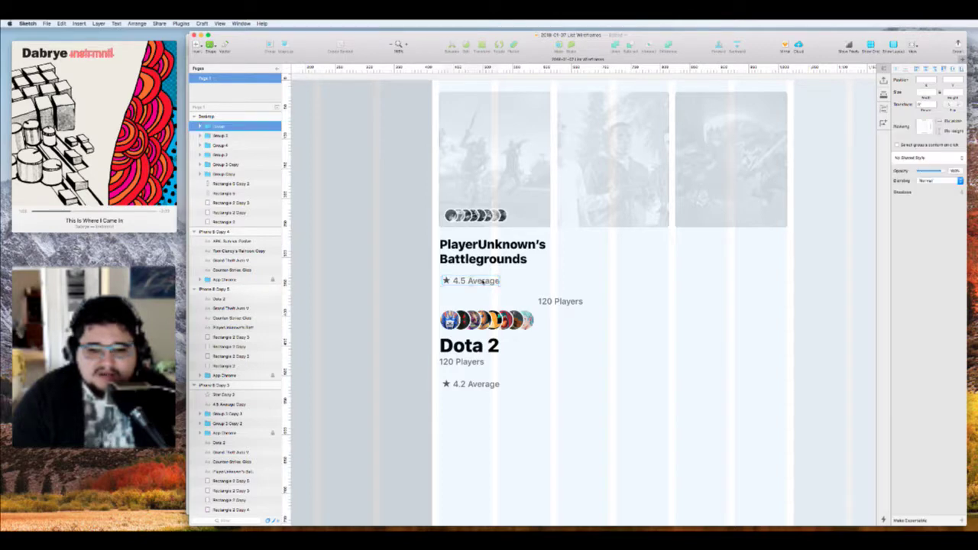
left_click_drag(475, 284, 601, 333)
double_click(562, 303)
left_click_drag(561, 304, 464, 284)
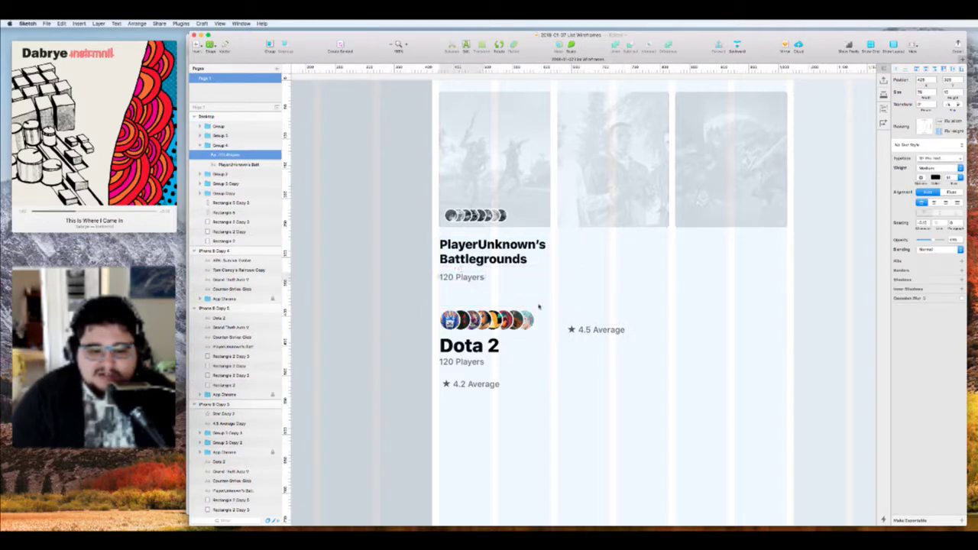
left_click(597, 336)
left_click_drag(598, 336, 588, 292)
double_click(461, 277)
left_click_drag(461, 277, 525, 224)
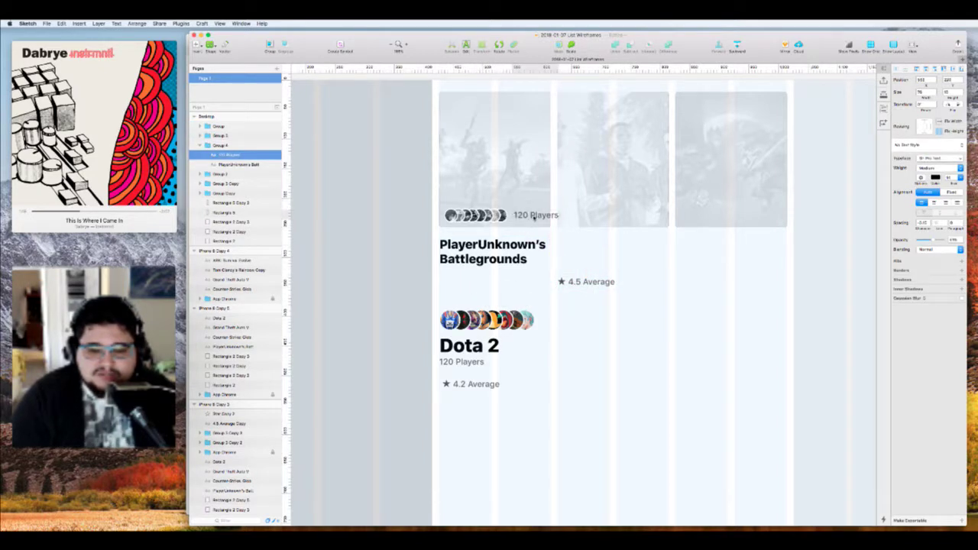
Make the avatar stack next to the 120 Players label narrower.
double_click(530, 217)
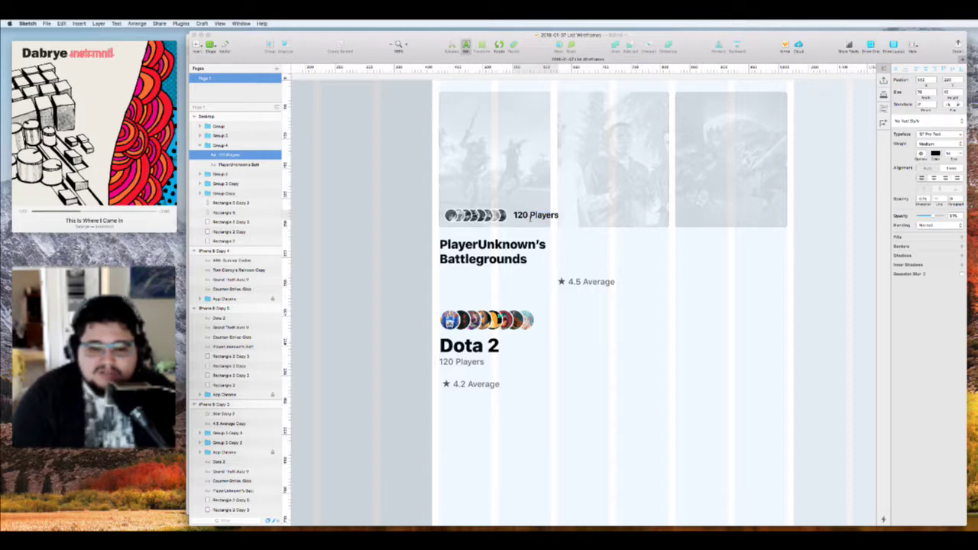
key("Escape")
left_click(501, 216)
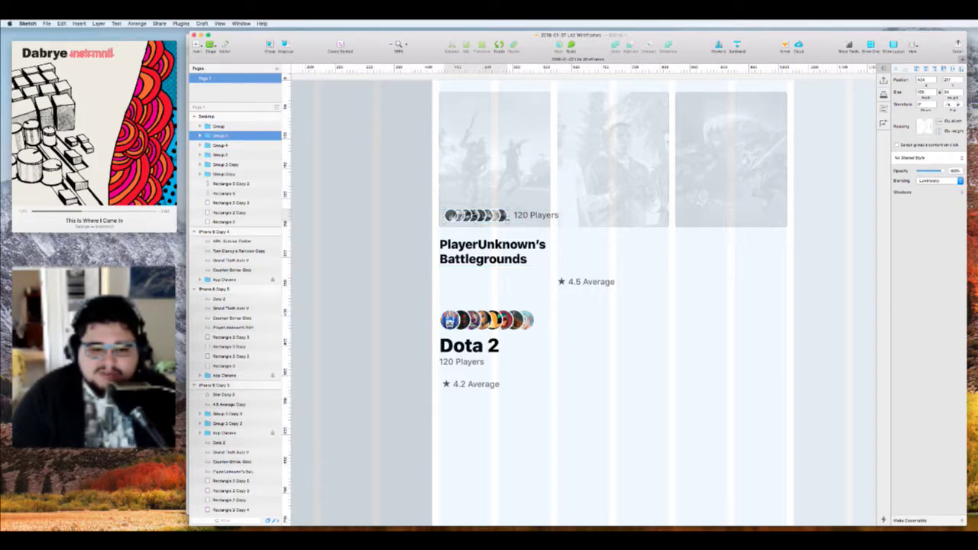
left_click(535, 215)
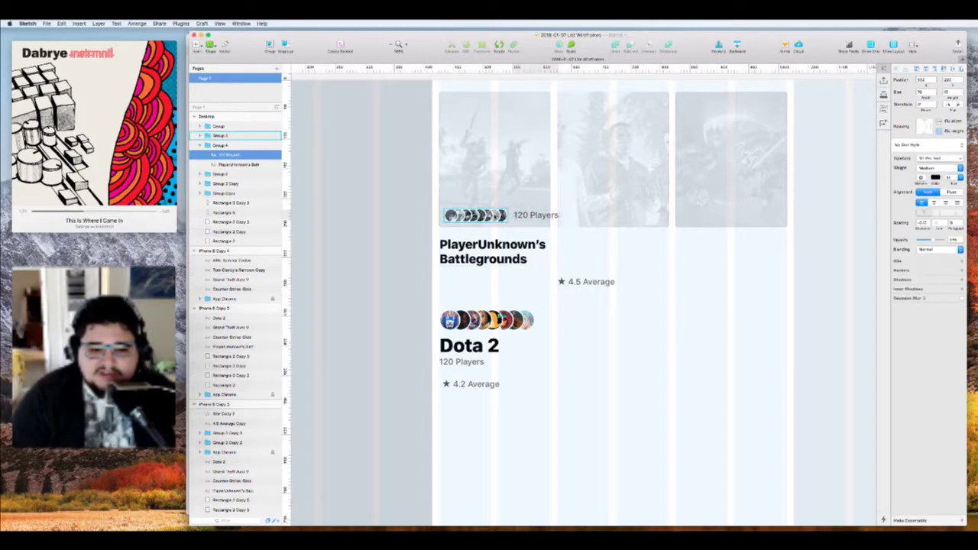
left_click(229, 136)
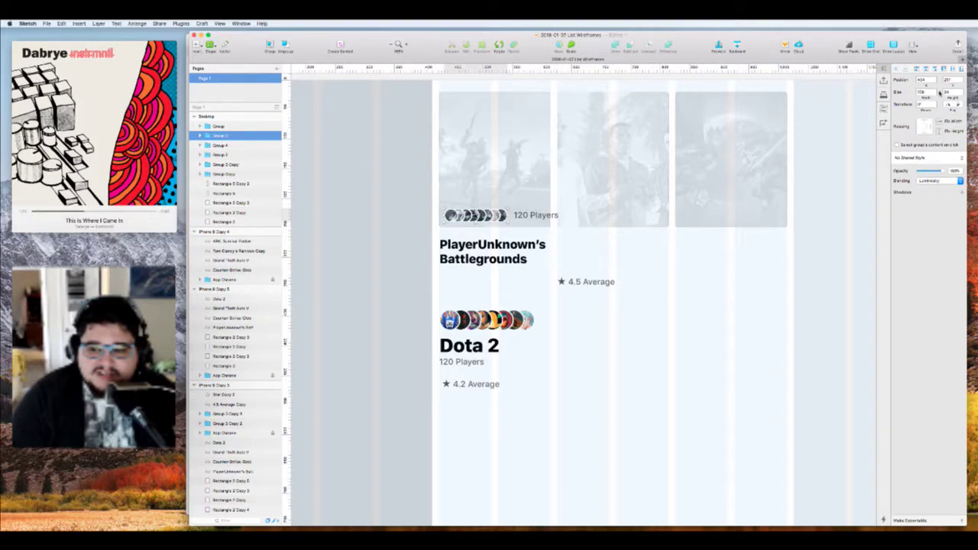
mouse_move(509, 215)
left_mouse_down()
mouse_move(487, 215)
mouse_move(505, 215)
left_mouse_up()
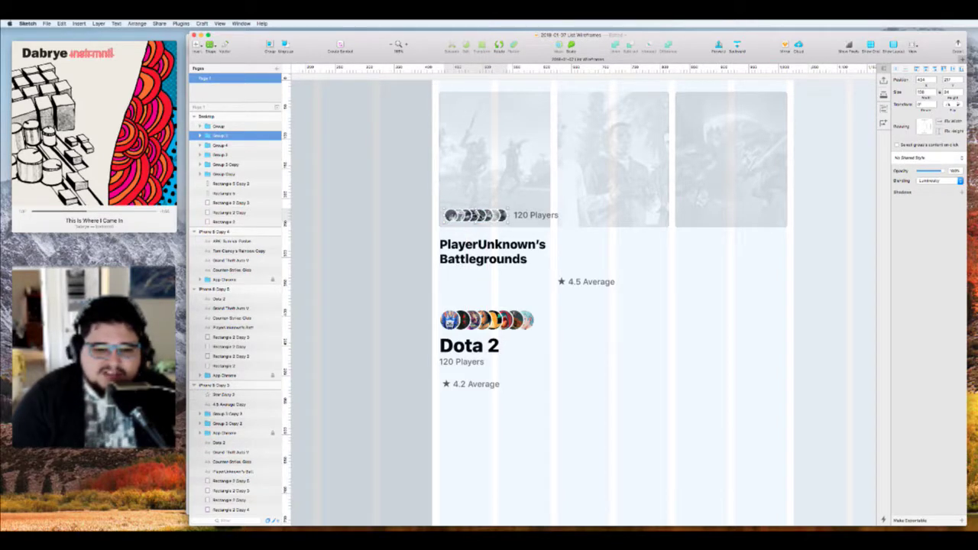
Revert the avatar stack's width and select all eight avatar circles inside it.
scroll(480, 215, "up", 5)
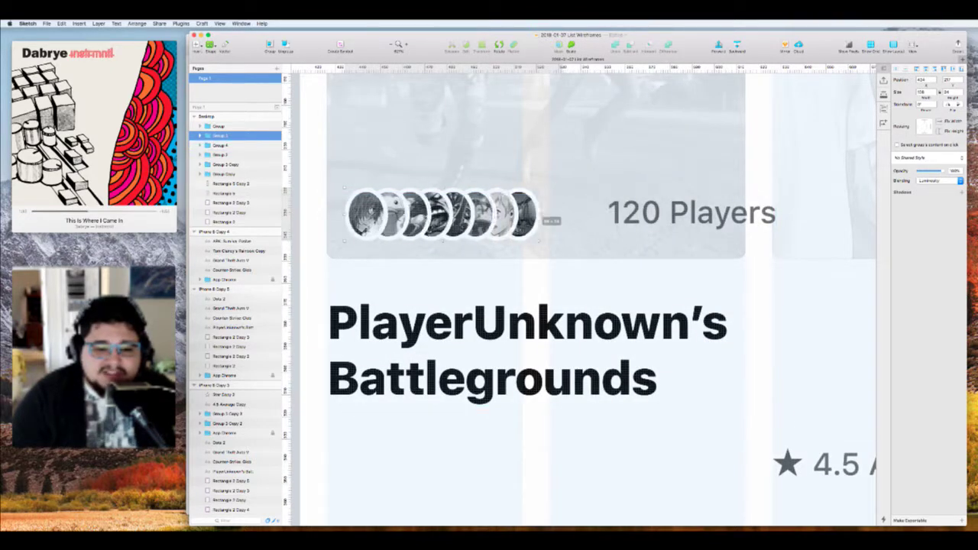
left_click_drag(539, 215, 614, 217)
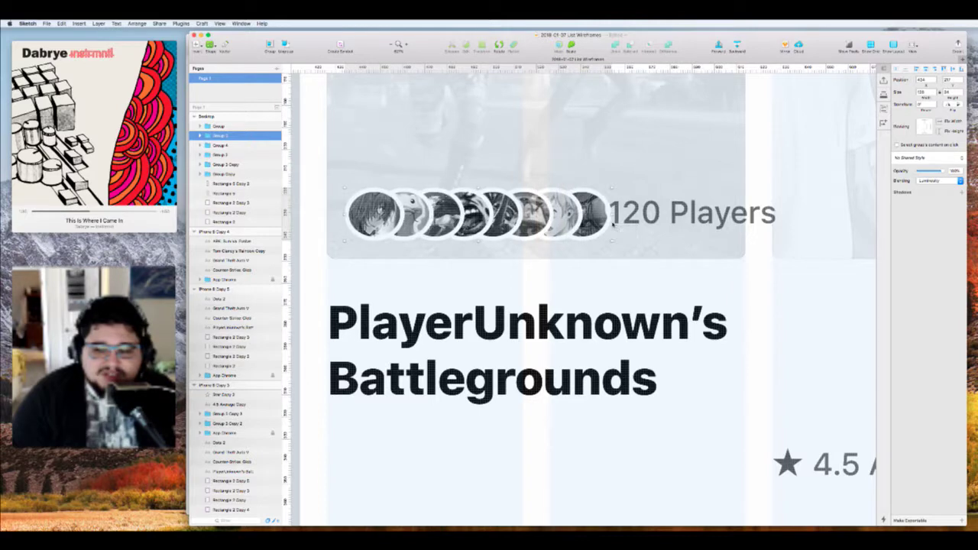
key("super+z")
double_click(491, 216)
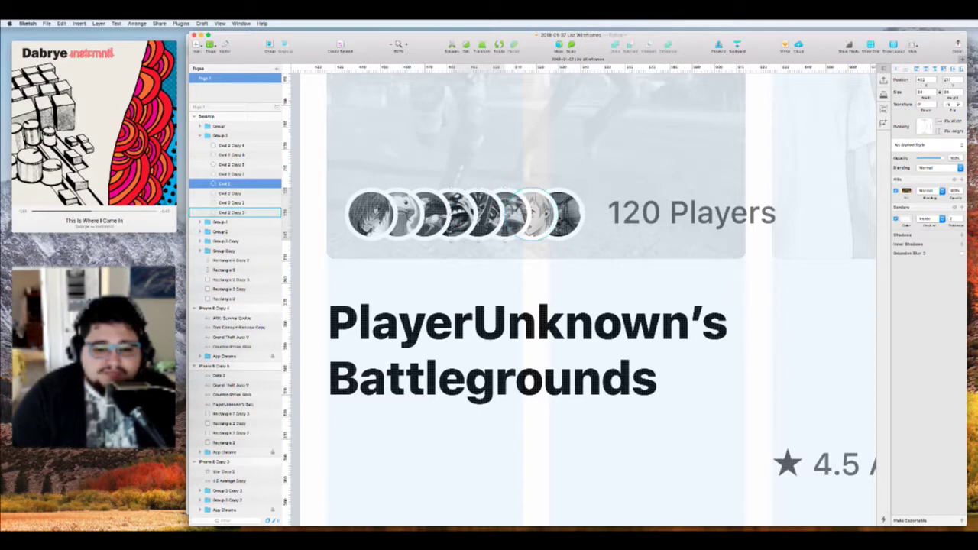
left_click(567, 217)
left_click(536, 217, "shift")
left_click(510, 218, "shift")
left_click(482, 218, "shift")
left_click(455, 218, "shift")
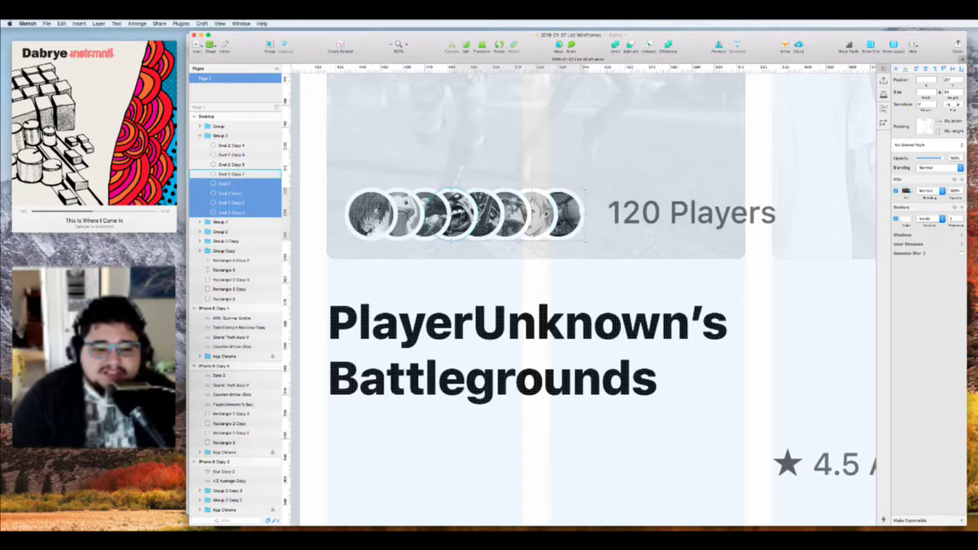
left_click(426, 218, "shift")
left_click(370, 217, "shift")
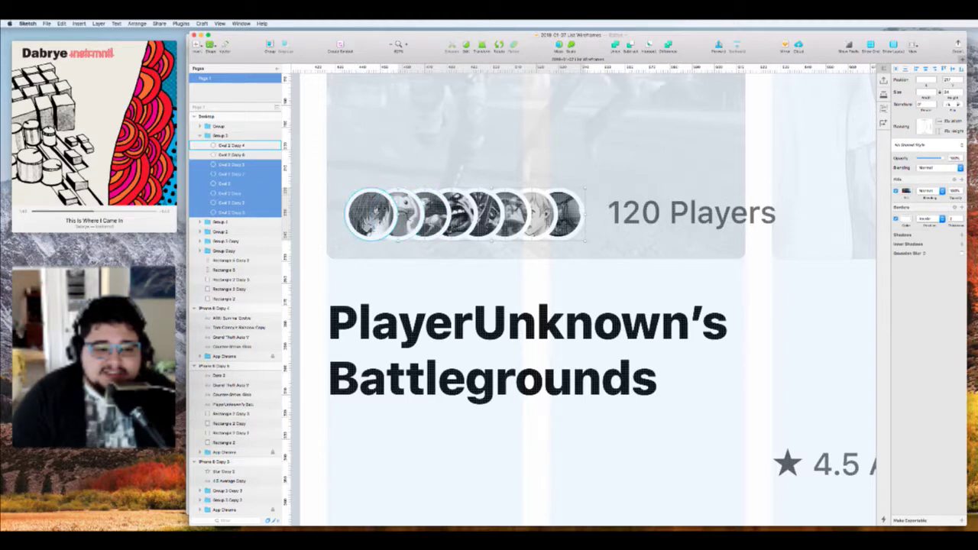
left_click(401, 214, "shift")
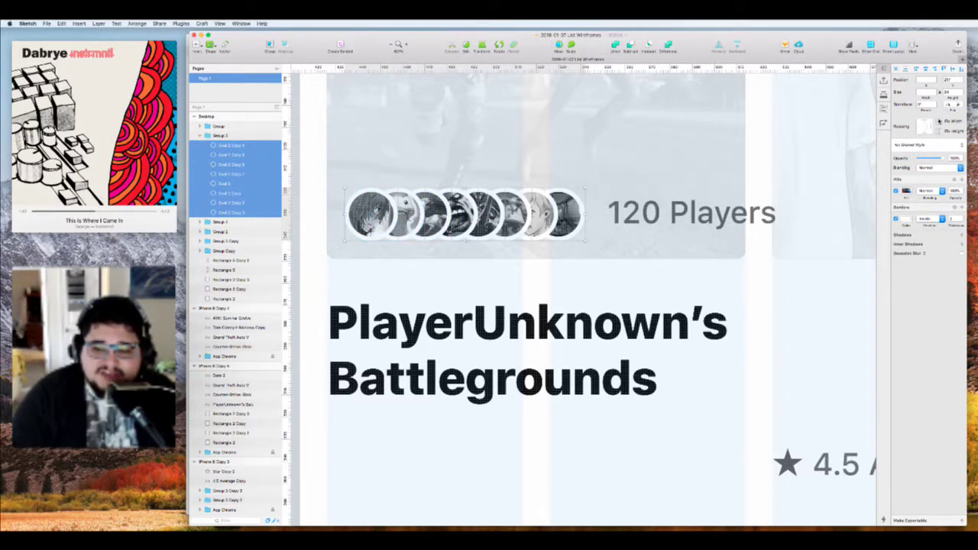
Group the eight avatar circles and squeeze them into an overlapping stack.
key("super+g")
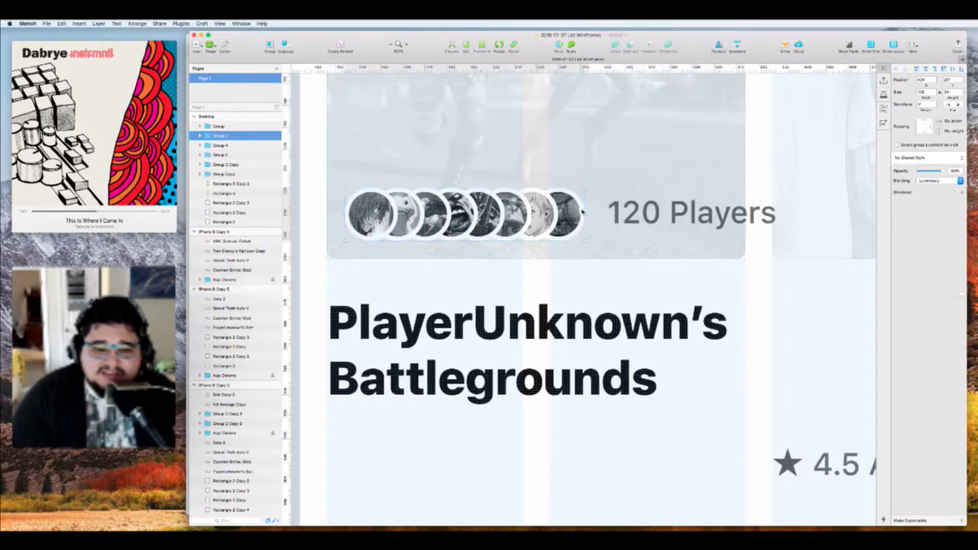
left_click_drag(586, 216, 502, 220)
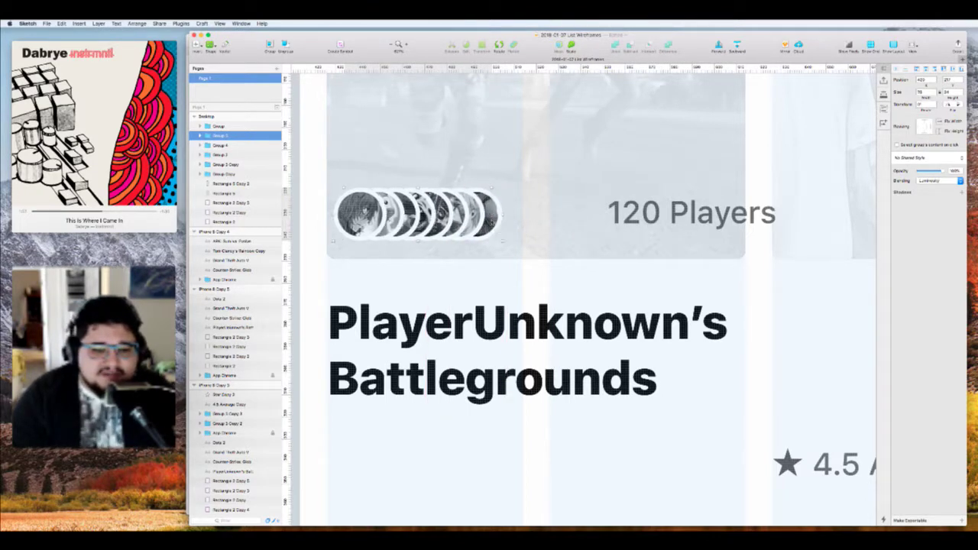
left_click_drag(419, 214, 428, 214)
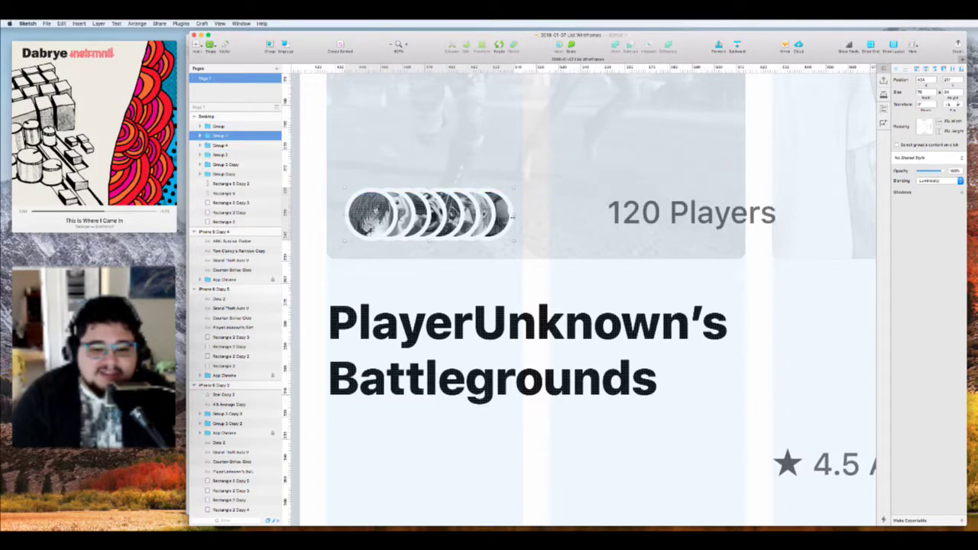
left_click_drag(513, 216, 522, 216)
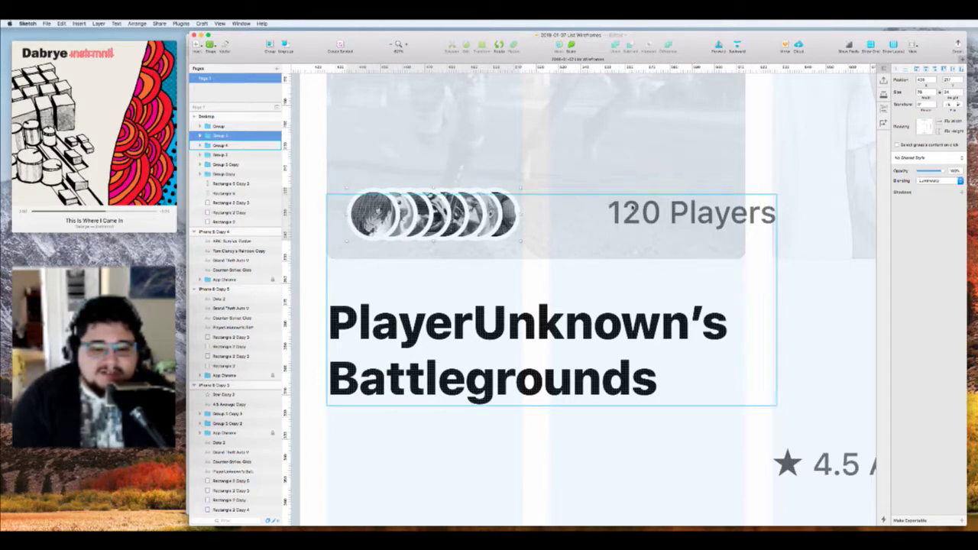
Ungroup the title and player count, and move 120 Players left toward the avatars.
left_click(617, 304)
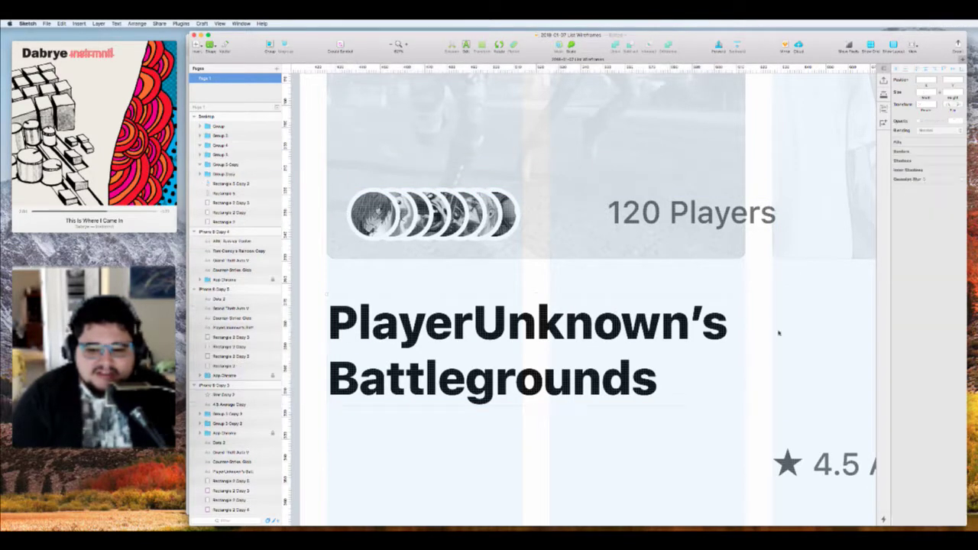
left_click(700, 330)
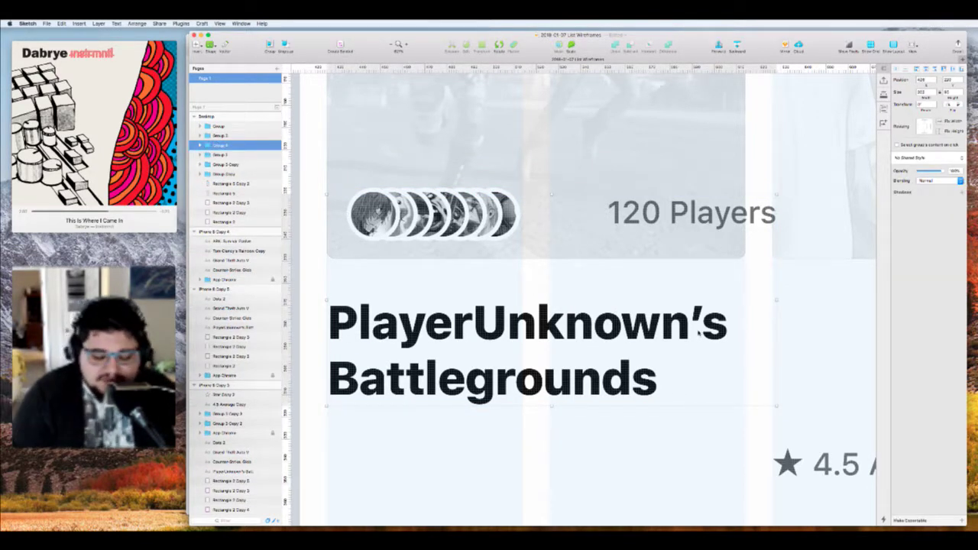
key("super+shift+g")
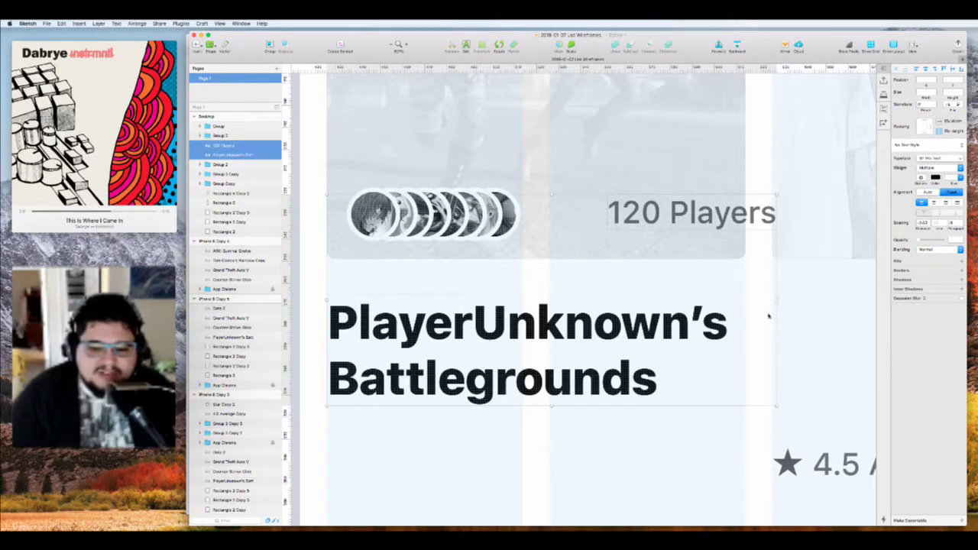
left_click(745, 216)
left_click_drag(751, 219, 718, 216)
Move the 4.5 Average rating group under the PUBG title.
scroll(718, 214, "down", 3)
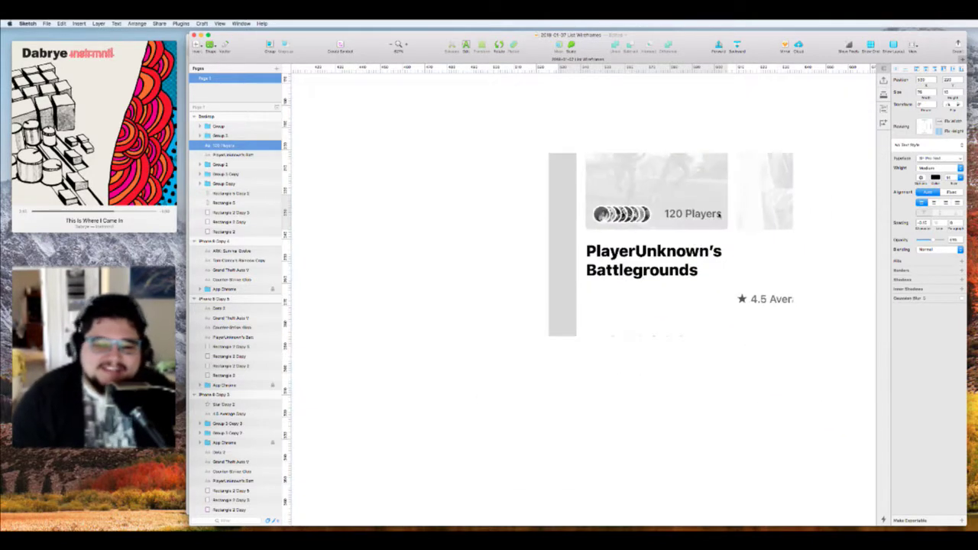
scroll(718, 214, "up", 3)
scroll(718, 214, "right", 3)
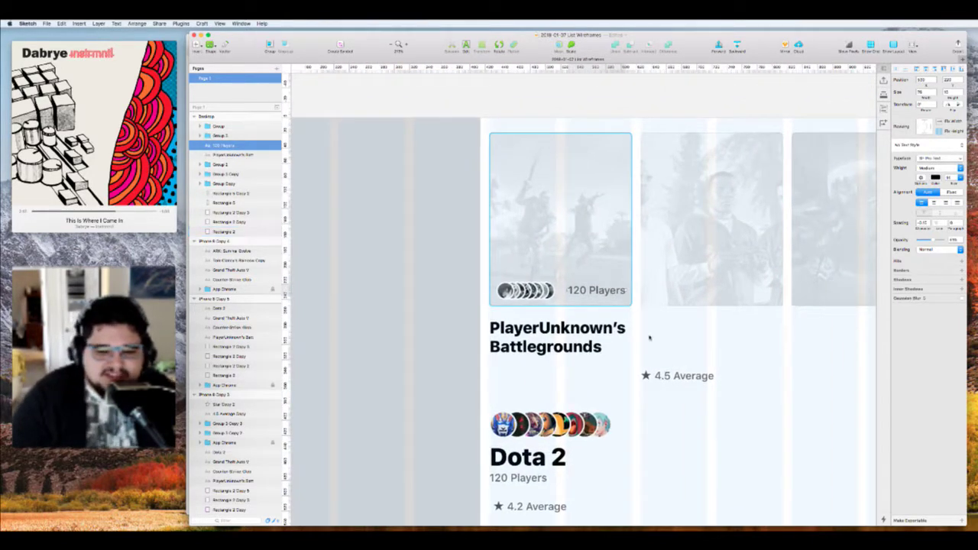
left_click(665, 375)
left_click_drag(666, 375, 514, 374)
Ungroup the rating and delete the 4.5 Average text, keeping only the star.
scroll(516, 374, "up", 5)
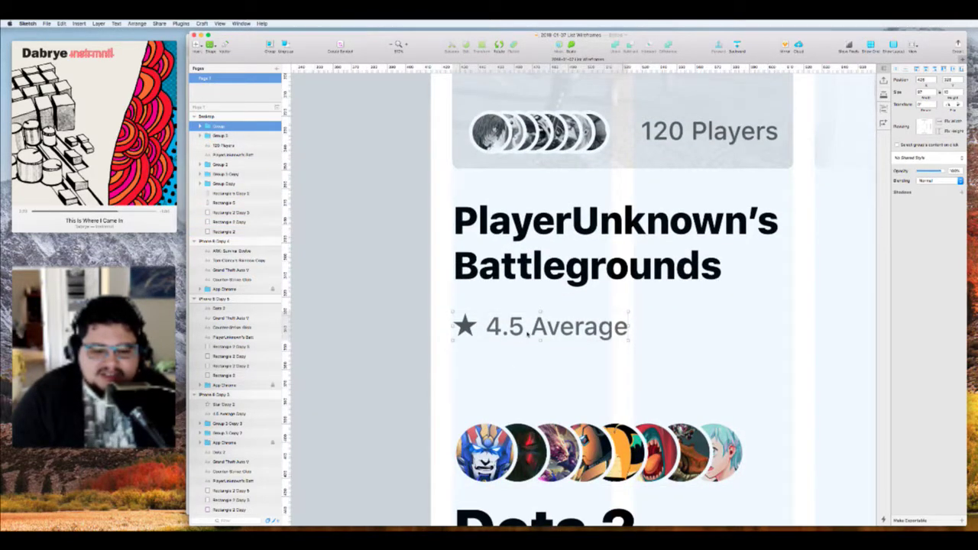
left_click(583, 355)
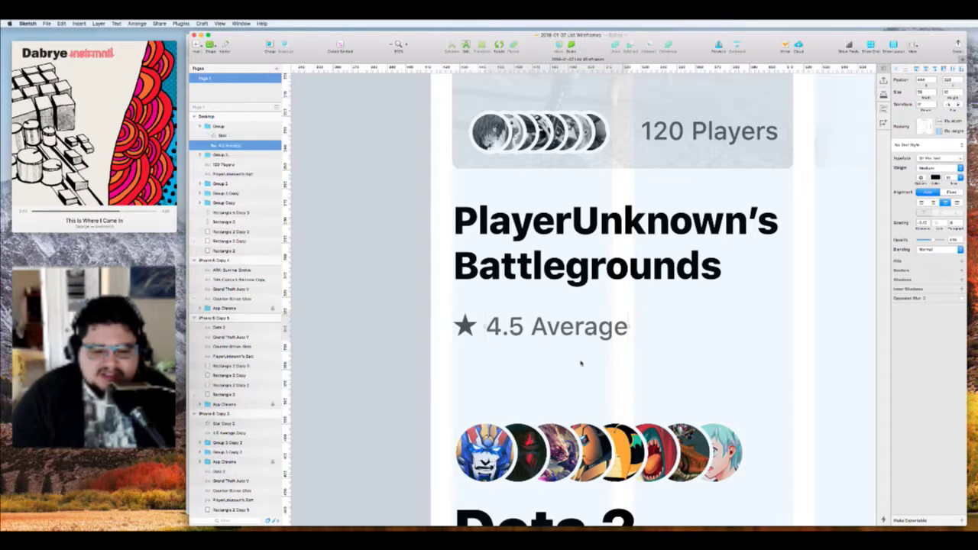
left_click(564, 329)
double_click(563, 328)
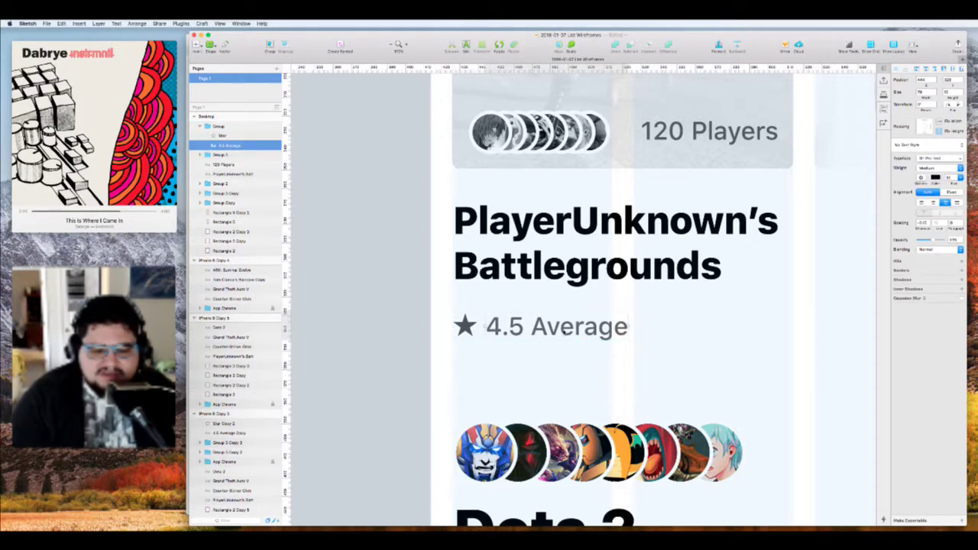
left_click(584, 364)
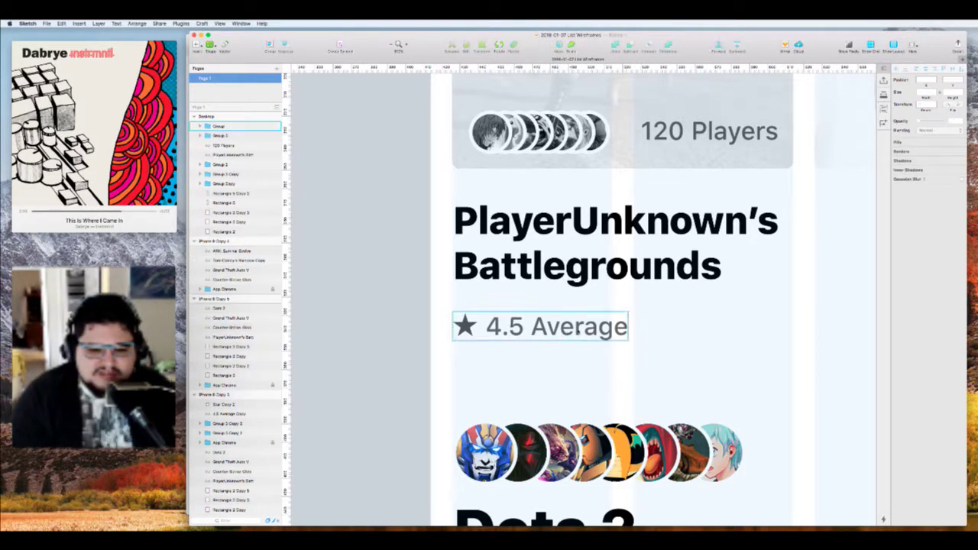
left_click(565, 329)
key("shift+super+g")
left_click(566, 364)
left_click(567, 346)
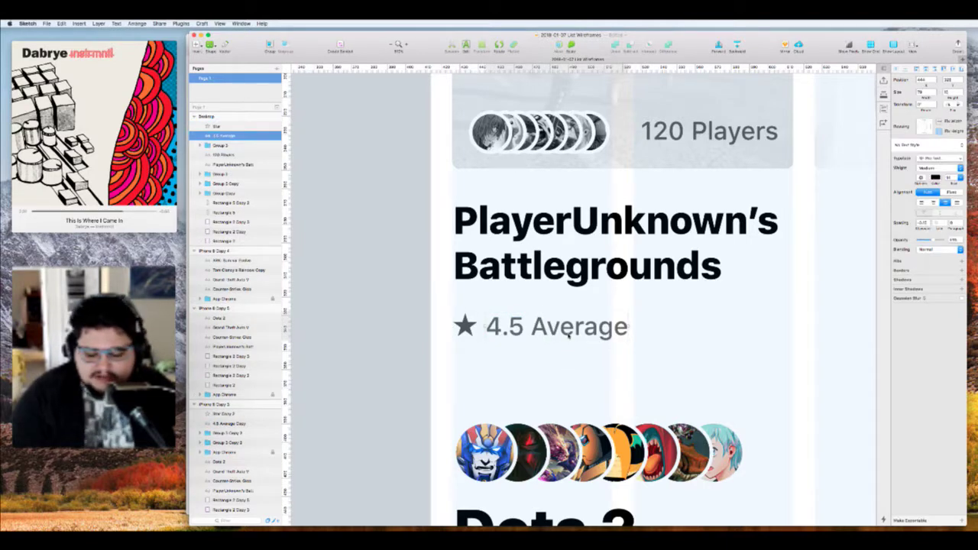
key("Delete")
Duplicate the star repeatedly to build a row of stars under the title.
scroll(568, 334, "up", 5)
left_click(366, 317)
left_click_drag(366, 316, 618, 316)
left_click(375, 316, "shift")
left_click(517, 359)
left_click(553, 316)
Add a fifth star and space all five stars evenly 4 px apart.
left_click_drag(629, 382, 364, 321)
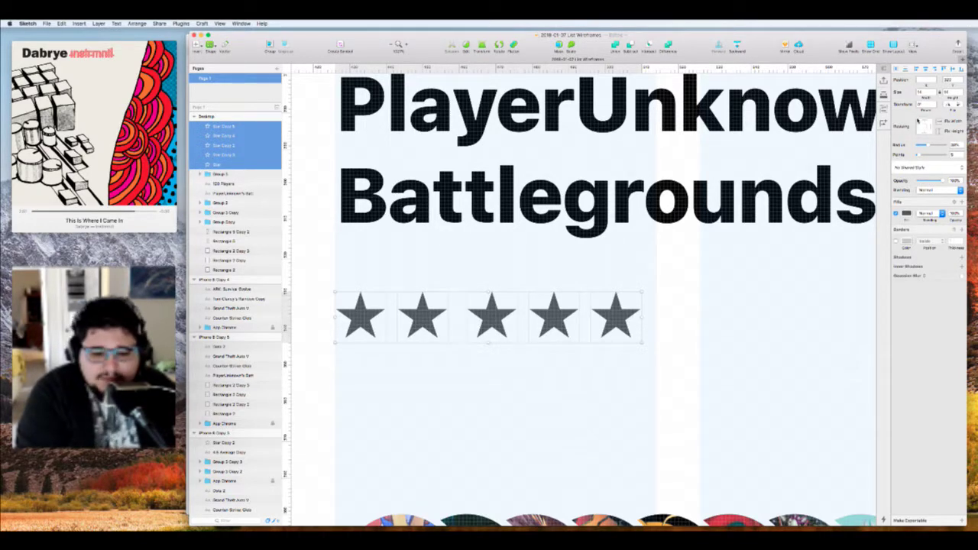
key("ctrl+super+d")
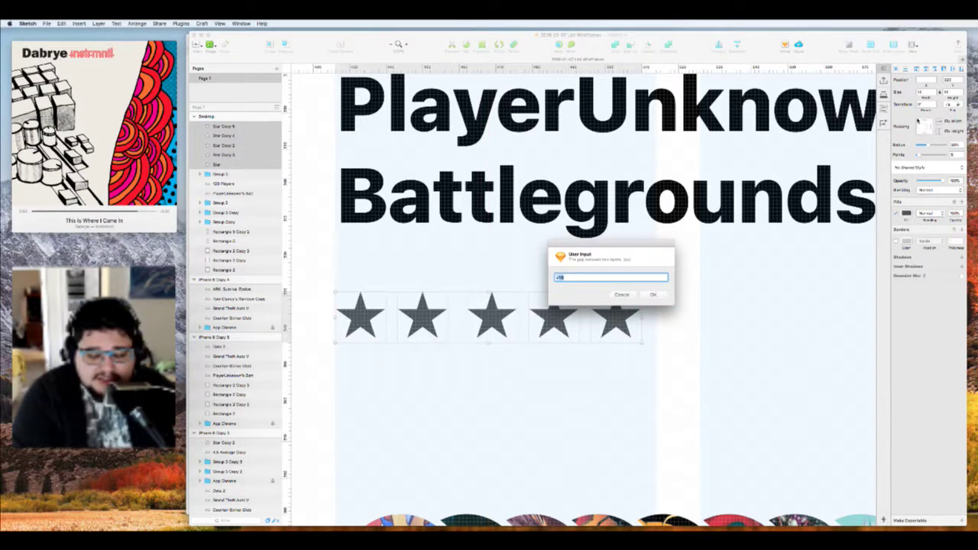
type("4")
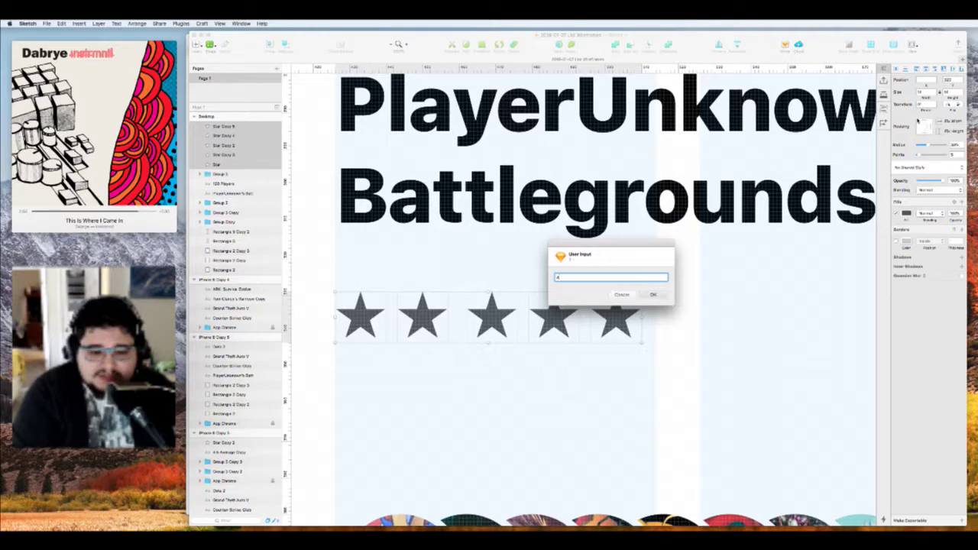
key("Return")
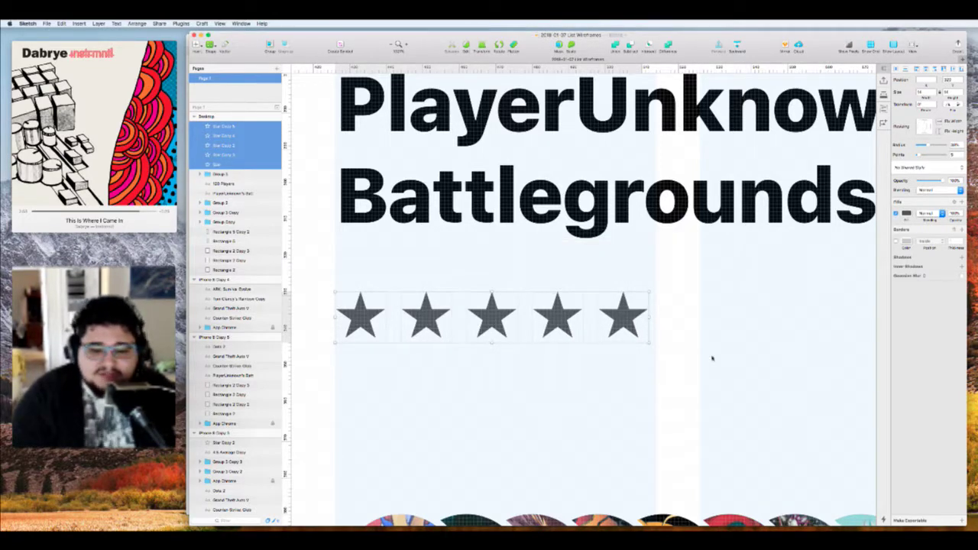
Lower the opacity of the rightmost star to show a four-out-of-five rating.
left_click(699, 338)
scroll(667, 329, "up", 3)
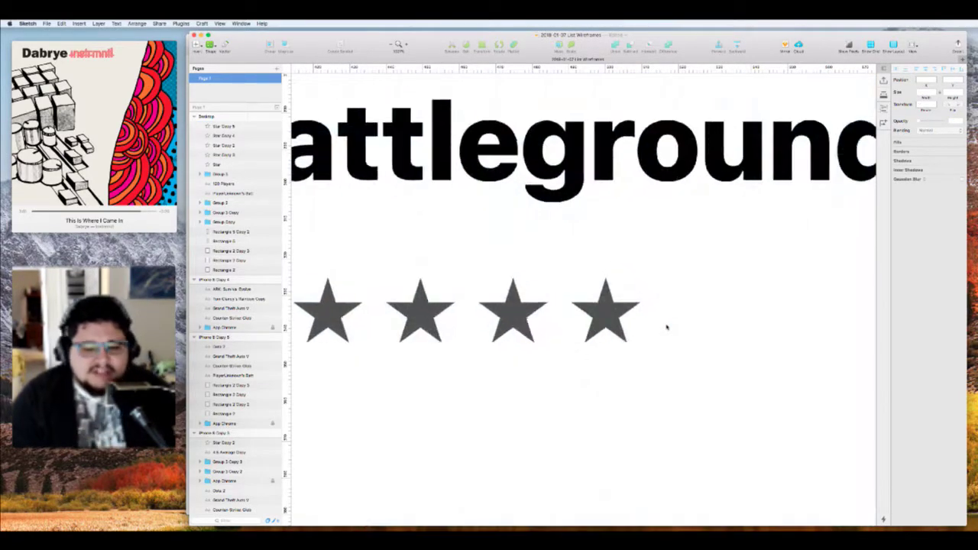
left_click(623, 312)
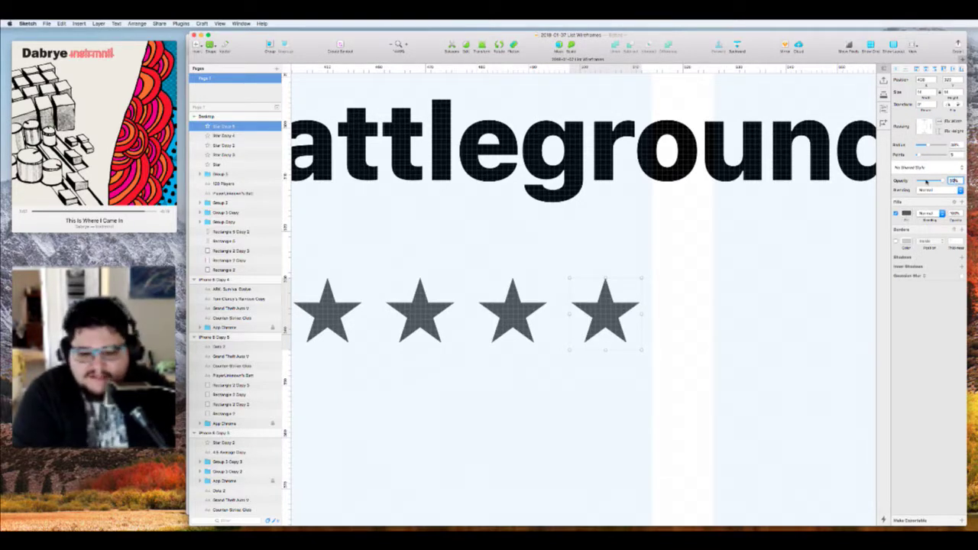
left_click(926, 180)
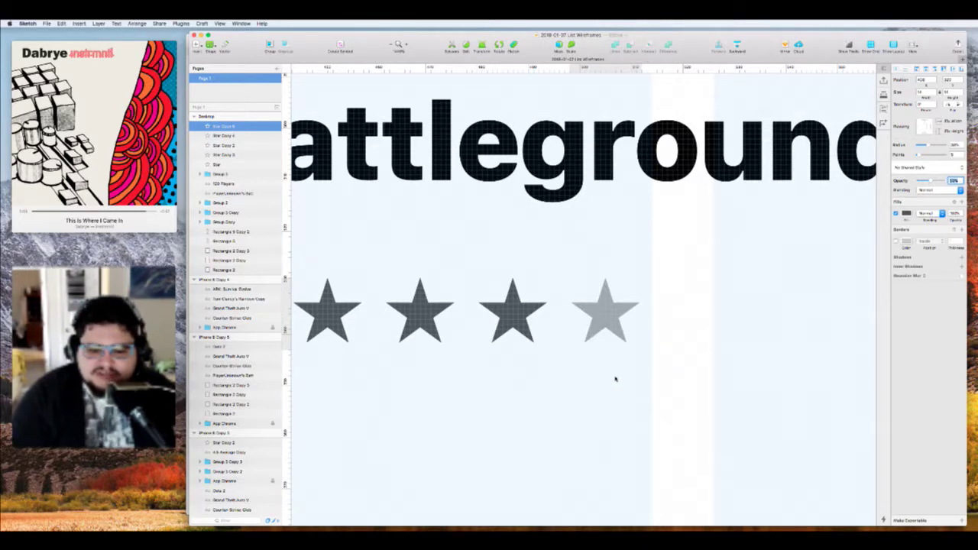
scroll(615, 379, "down", 5)
left_click(665, 362)
scroll(666, 362, "up", 2)
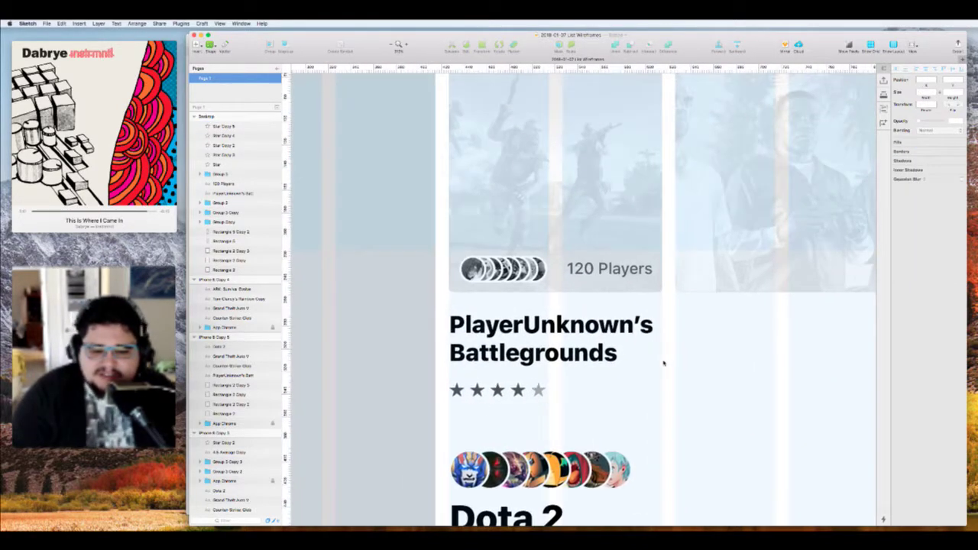
Select the five rating stars and nudge them into place under the title.
scroll(571, 391, "down", 2)
scroll(572, 391, "left", 1)
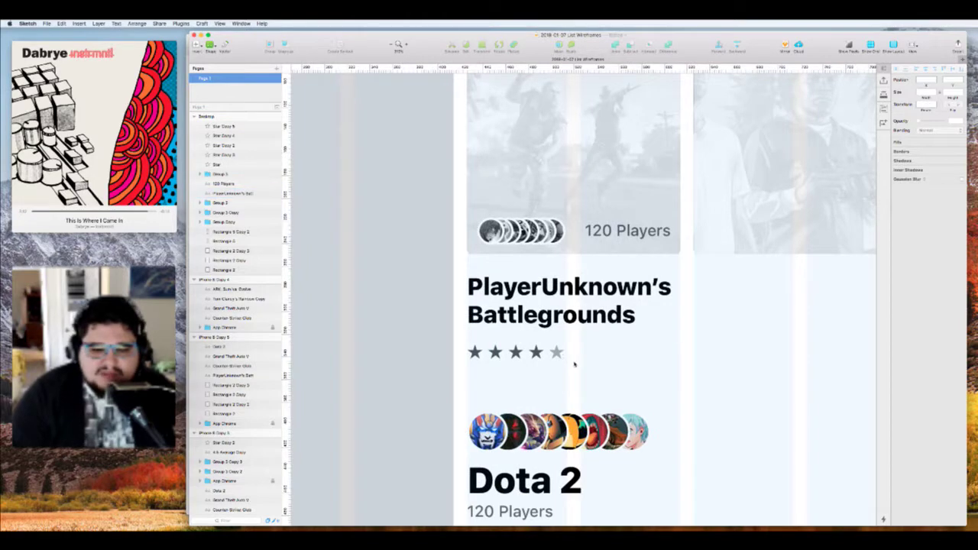
left_click_drag(575, 364, 452, 355)
left_click(464, 354)
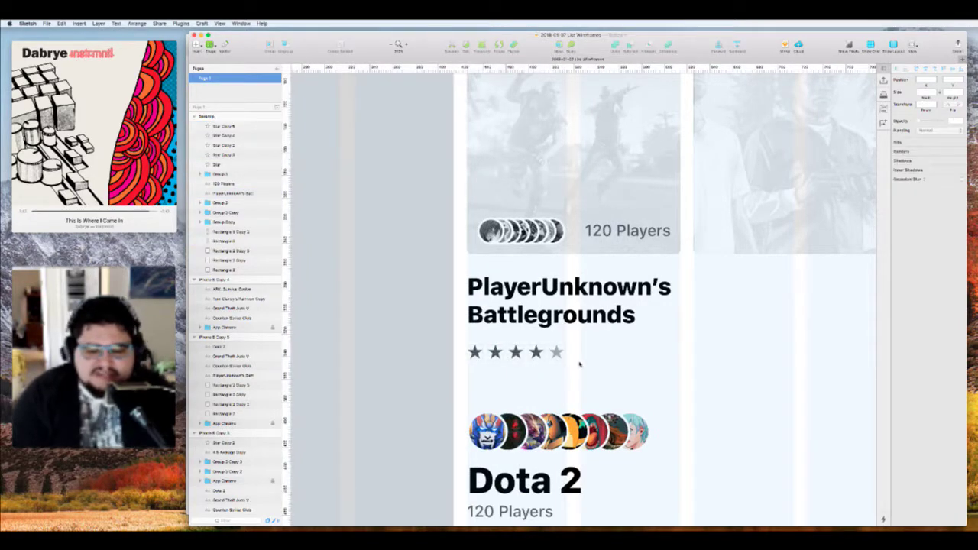
left_click_drag(579, 364, 462, 345)
key("shift+Up")
key("shift+Up")
key("shift+Up")
key("shift+Up")
key("shift+Up")
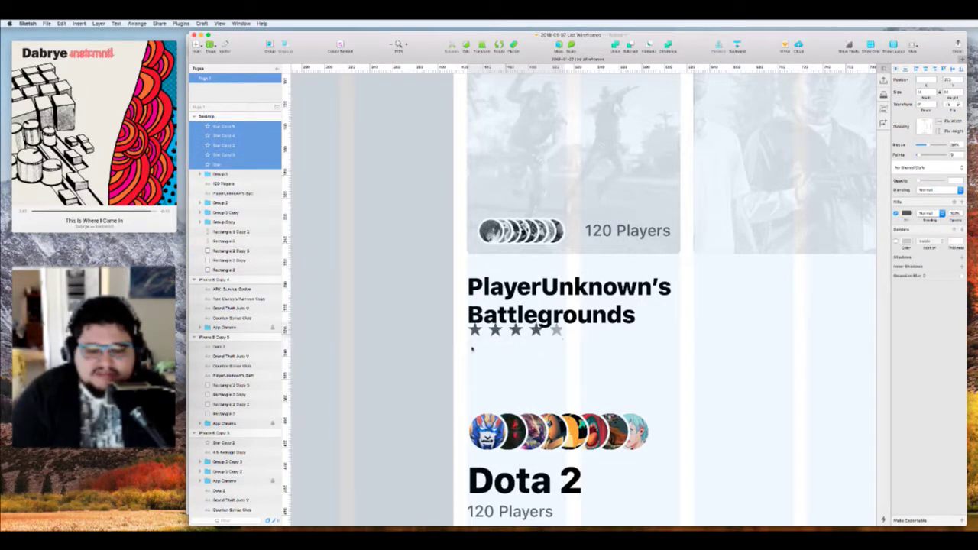
key("shift+Down")
key("shift+Down")
key("shift+Down")
key("shift+Down")
key("shift+Down")
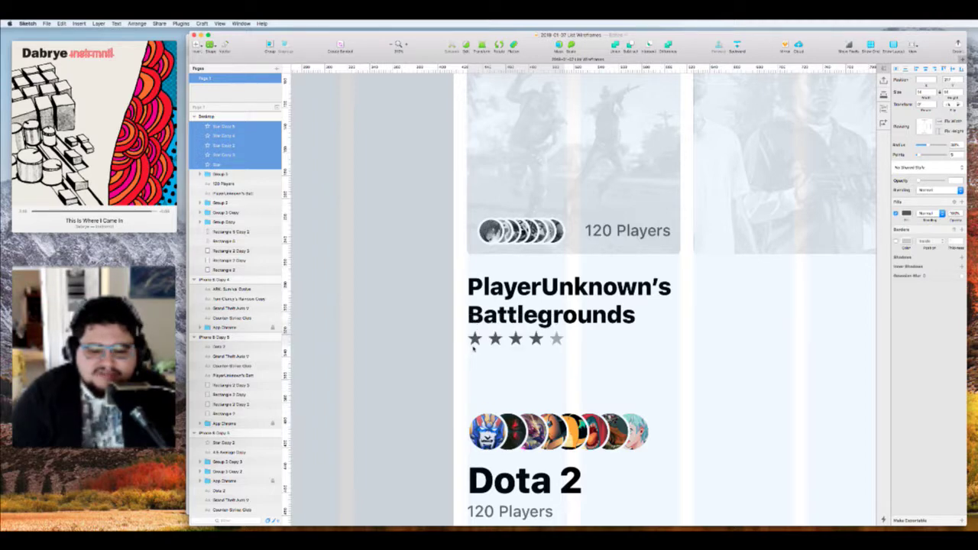
key("shift+Up")
key("shift+Up")
key("shift+Up")
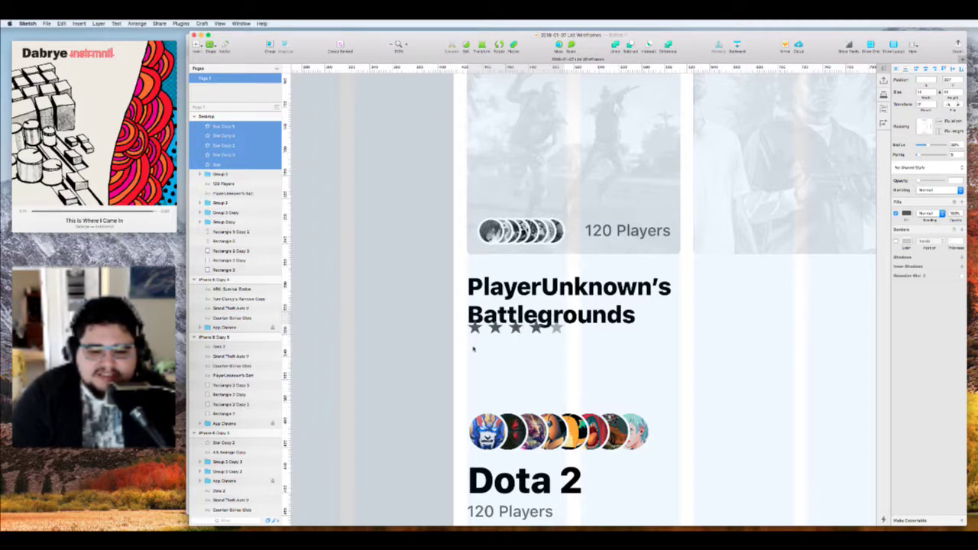
key("shift+Down")
Set the PlayerUnknown's Battlegrounds title's font size to 18.
left_click(575, 288)
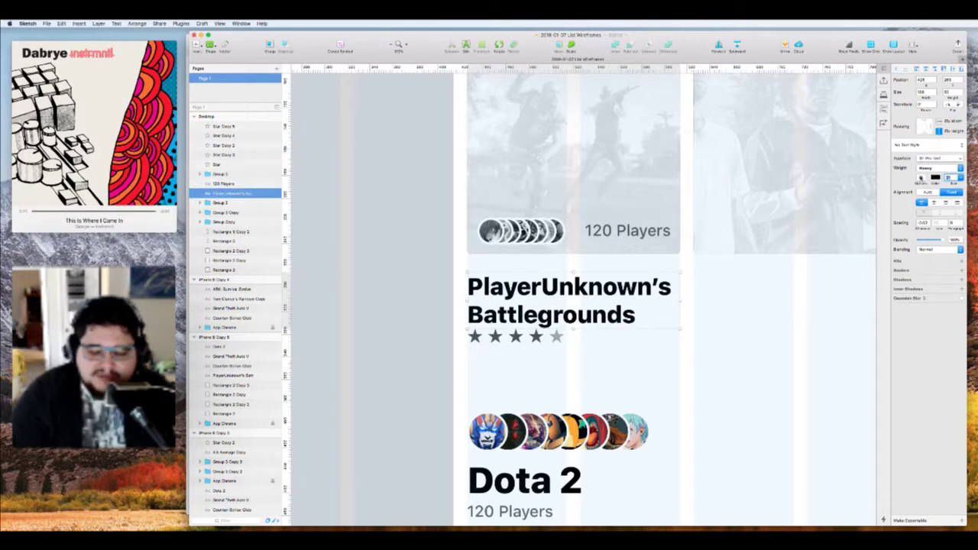
type("18")
key("Return")
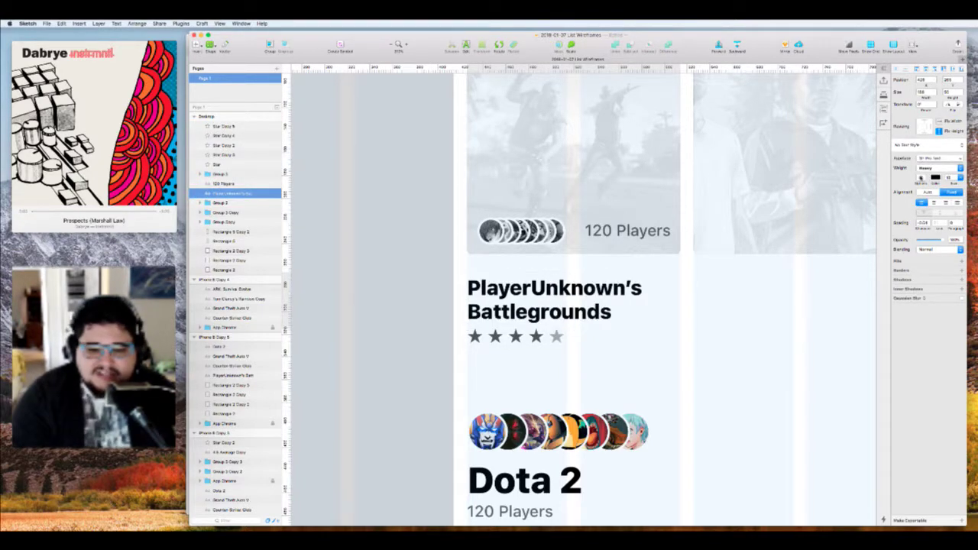
scroll(735, 235, "down", 5)
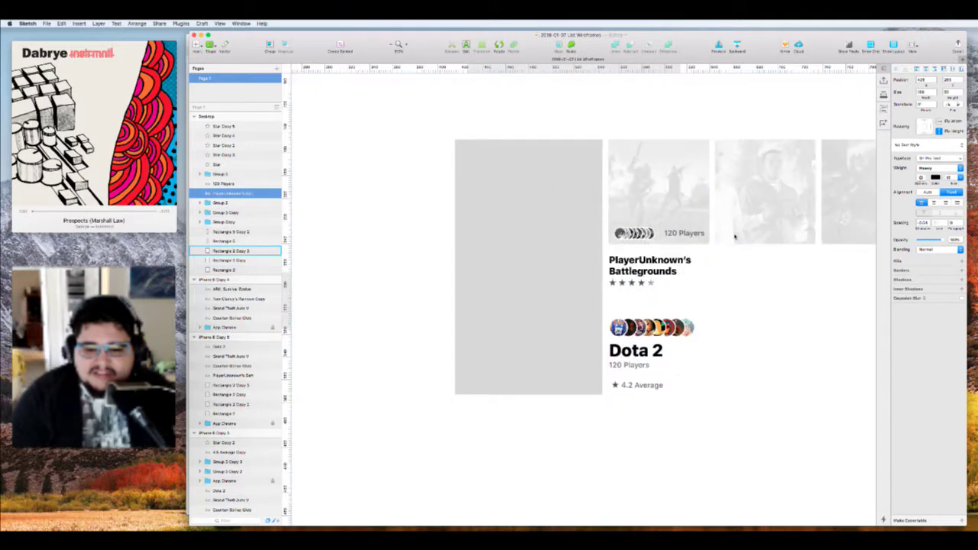
scroll(736, 235, "right", 3)
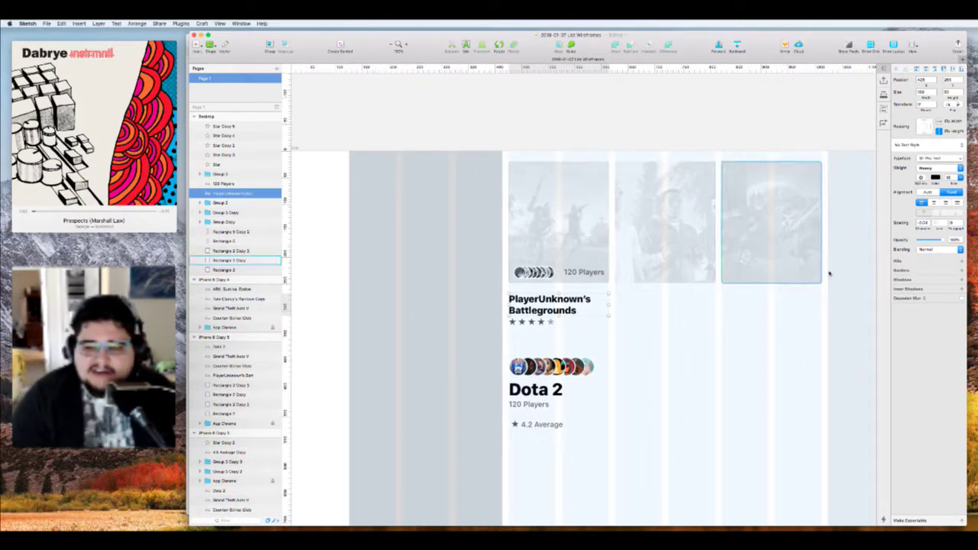
scroll(607, 321, "down", 2)
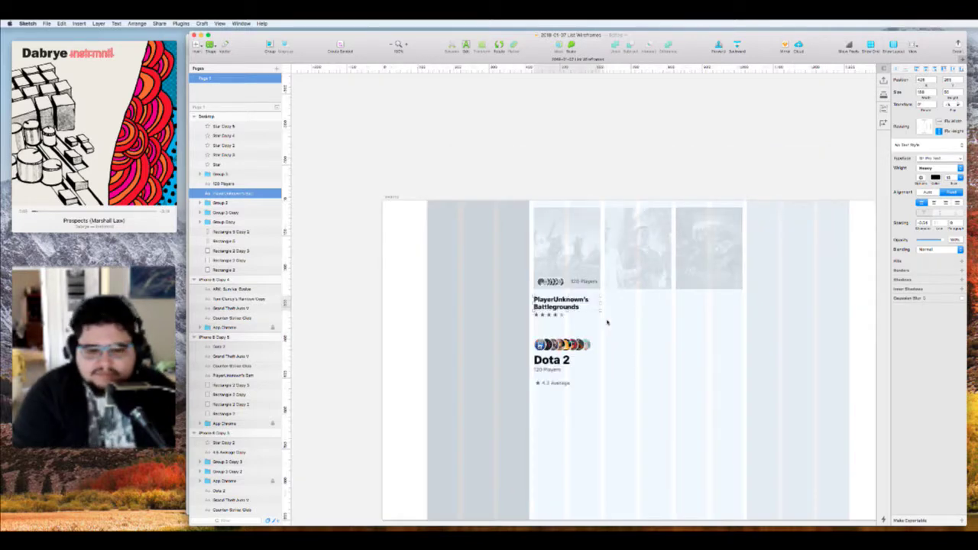
scroll(608, 321, "down", 2)
Clear the title's character spacing value, then select the five stars.
left_click(590, 270)
scroll(590, 270, "down", 2)
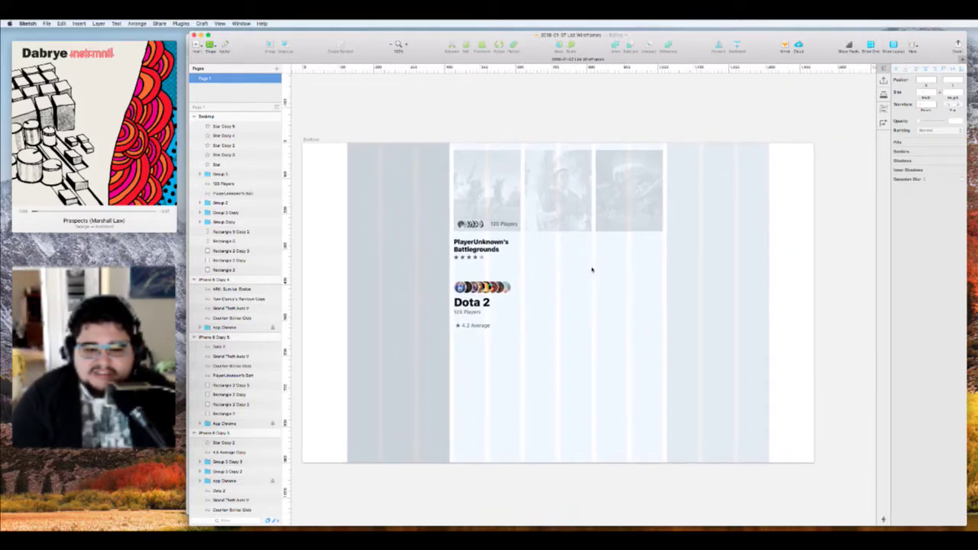
left_click(518, 247)
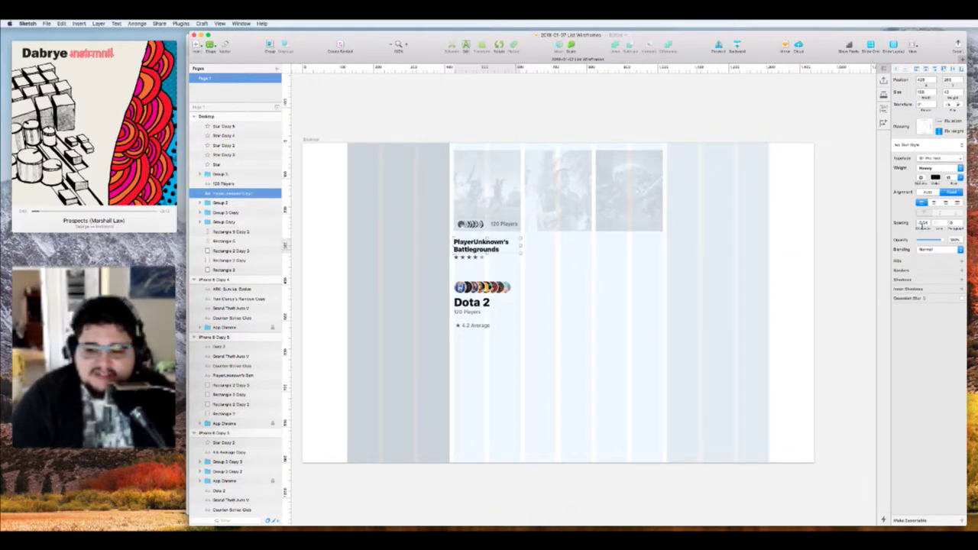
key("BackSpace")
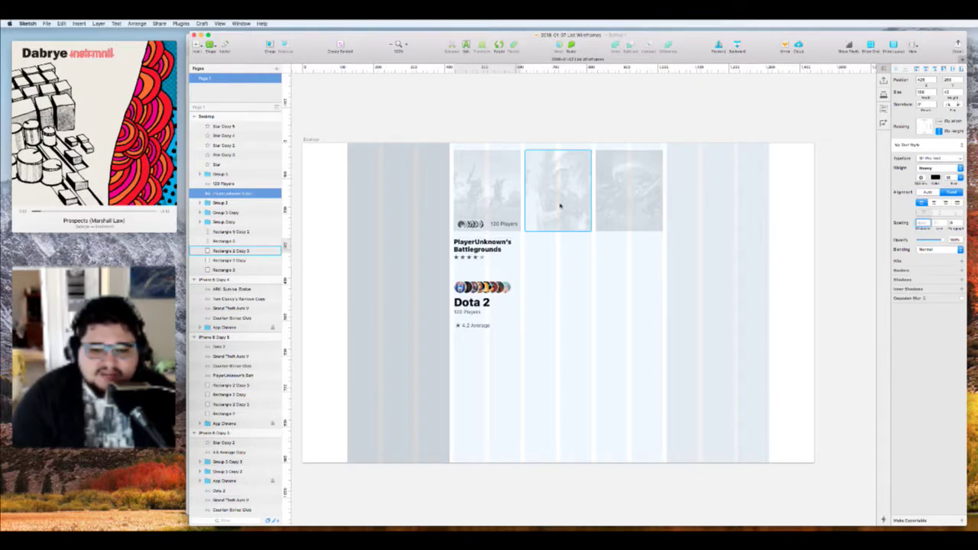
left_click(524, 267)
left_click_drag(493, 266, 457, 256)
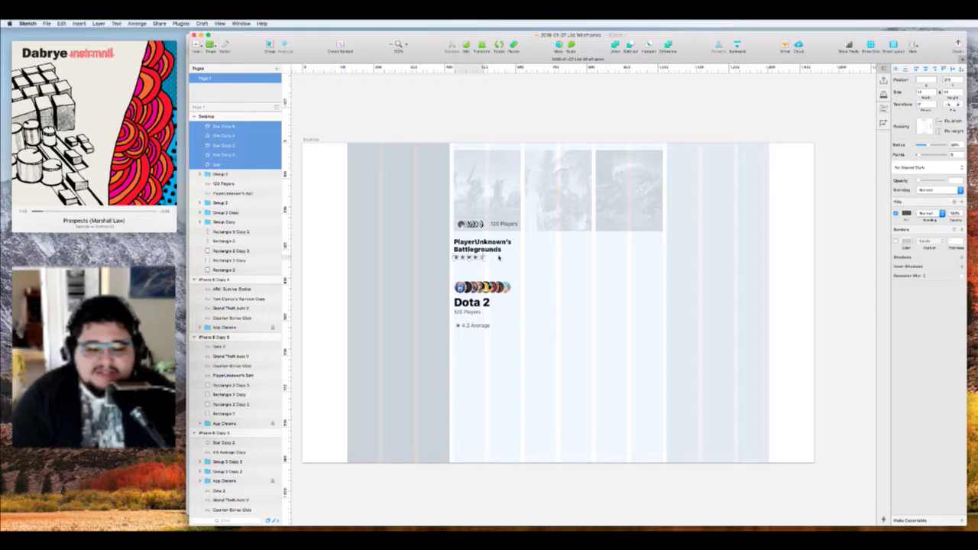
Nudge the stars just below the title and move both up under 120 Players.
scroll(498, 258, "up", 5)
key("shift+Up")
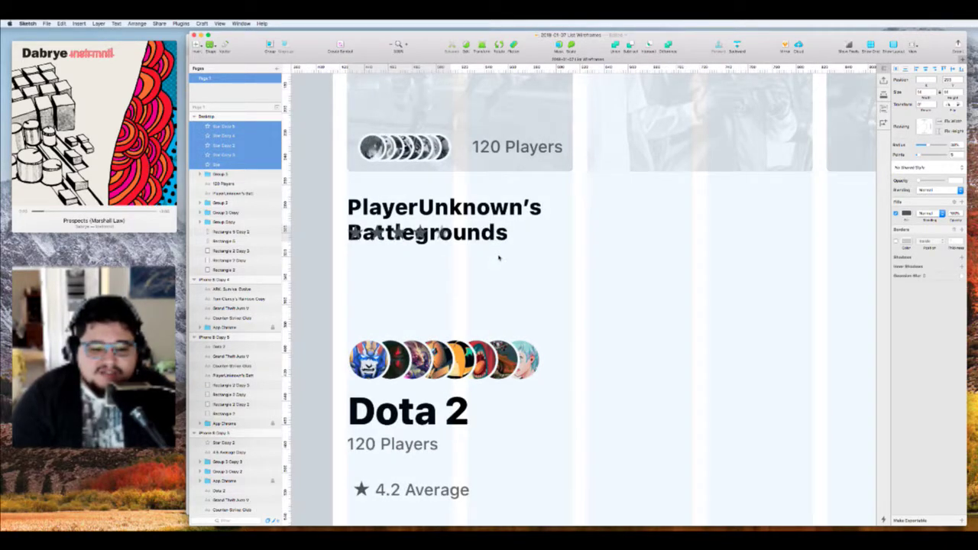
key("shift+Down")
key("shift+Down")
key("shift+Down")
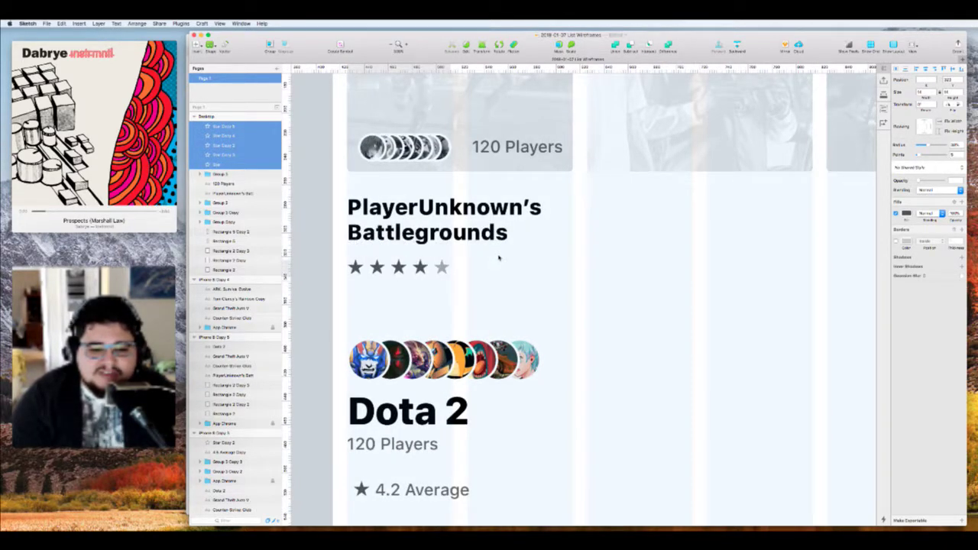
scroll(498, 258, "down", 5)
left_click(518, 262)
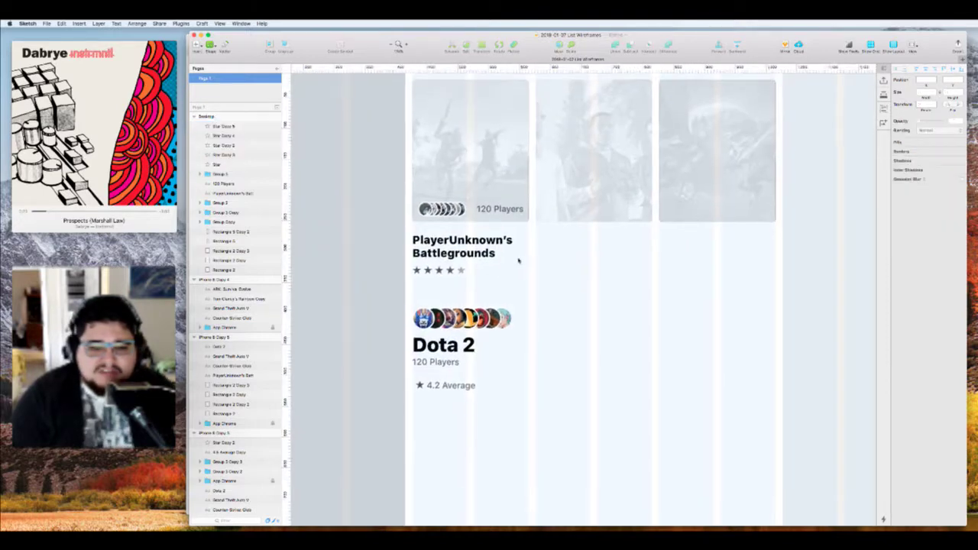
left_click_drag(526, 283, 413, 242)
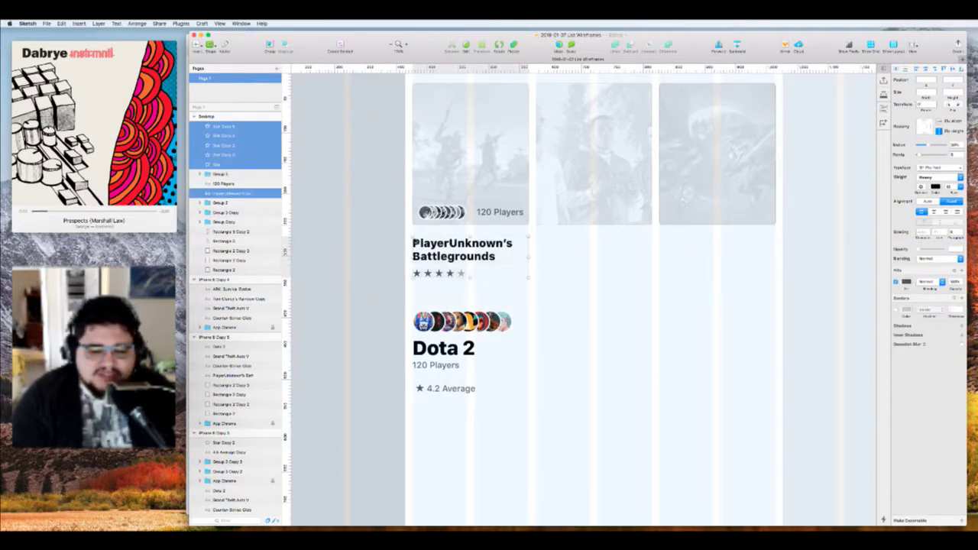
mouse_move(469, 256)
left_mouse_down()
mouse_move(469, 245)
mouse_move(469, 256)
left_mouse_up()
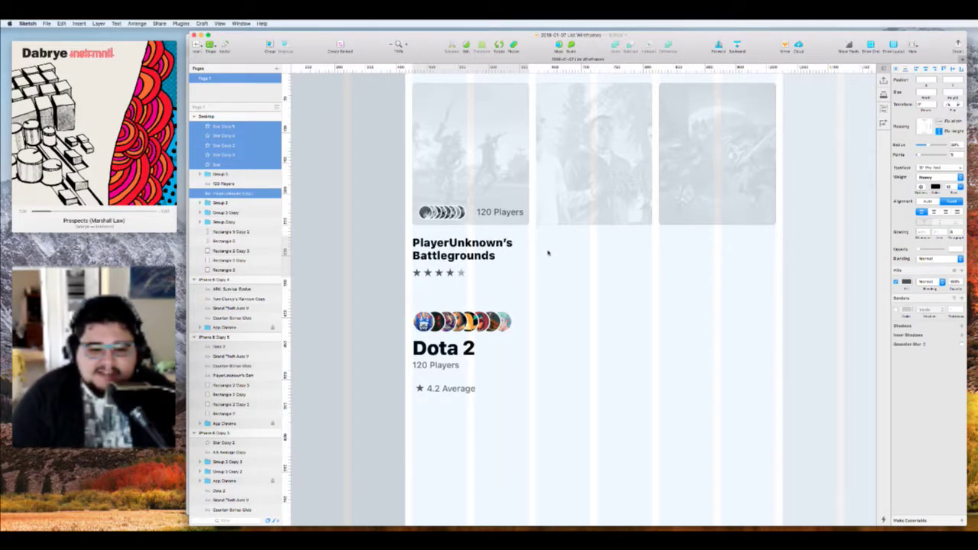
scroll(547, 253, "left", 2)
key("Up")
key("Up")
key("Up")
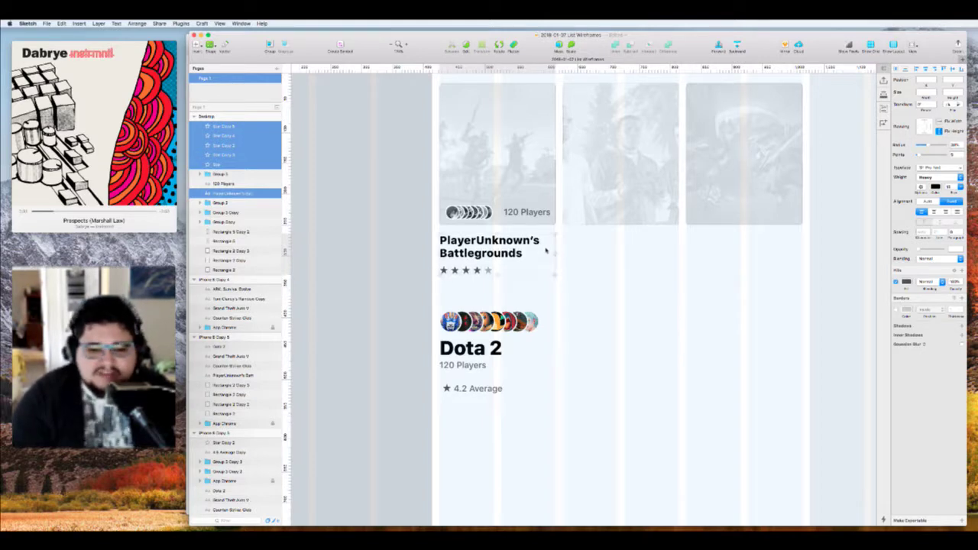
key("Up")
key("Up")
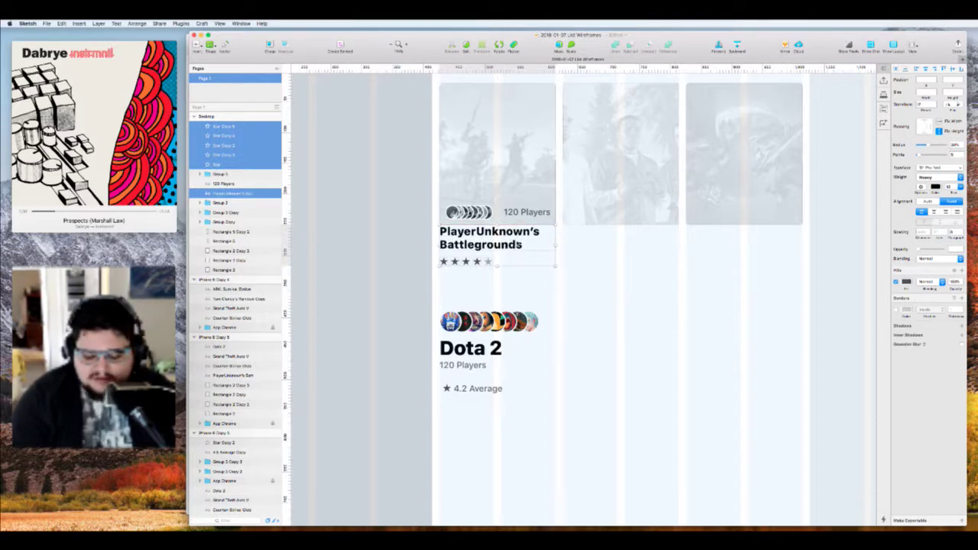
scroll(520, 275, "up", 2)
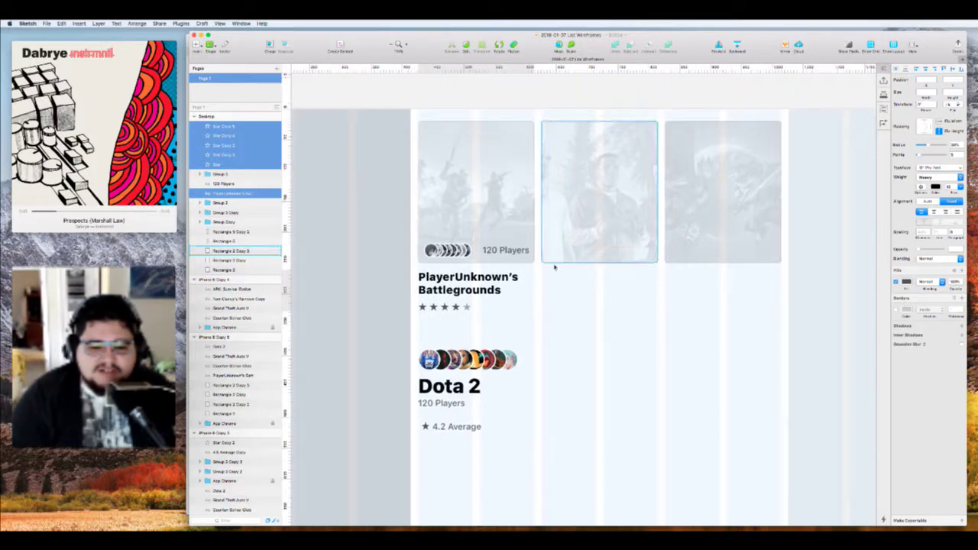
left_click(524, 311)
Group the PlayerUnknown's Battlegrounds title together with its rating stars.
left_click_drag(468, 293, 438, 280)
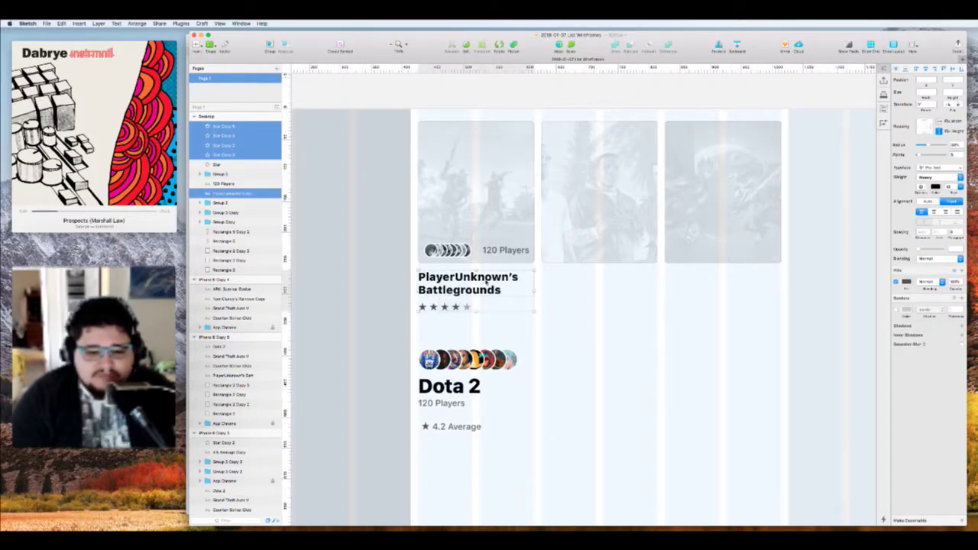
left_click(544, 305)
scroll(544, 300, "up", 5)
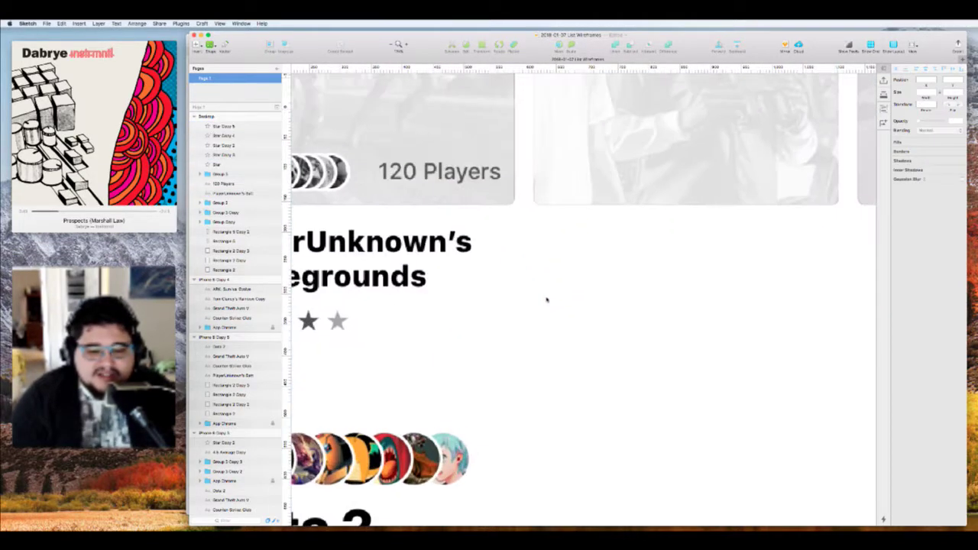
scroll(518, 260, "down", 5)
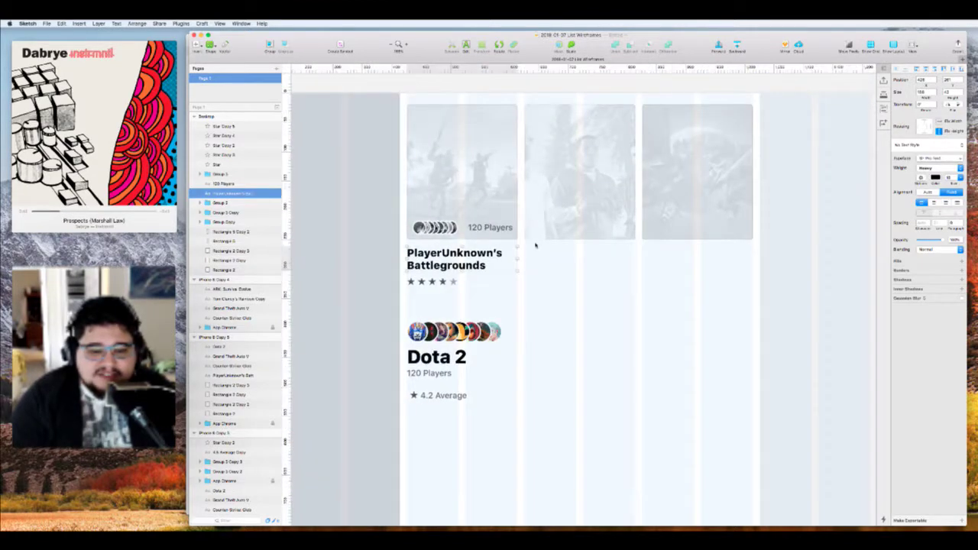
left_click_drag(533, 247, 421, 289)
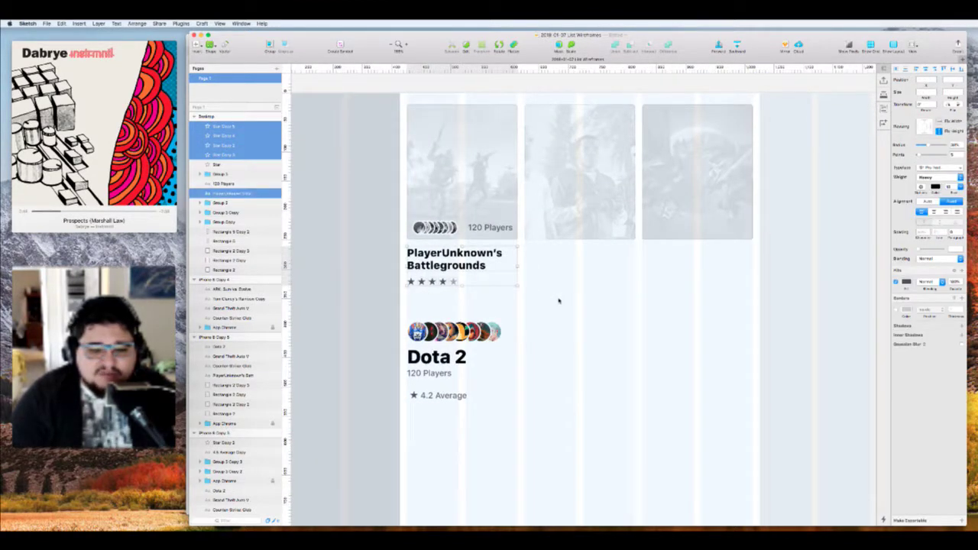
key("super+g")
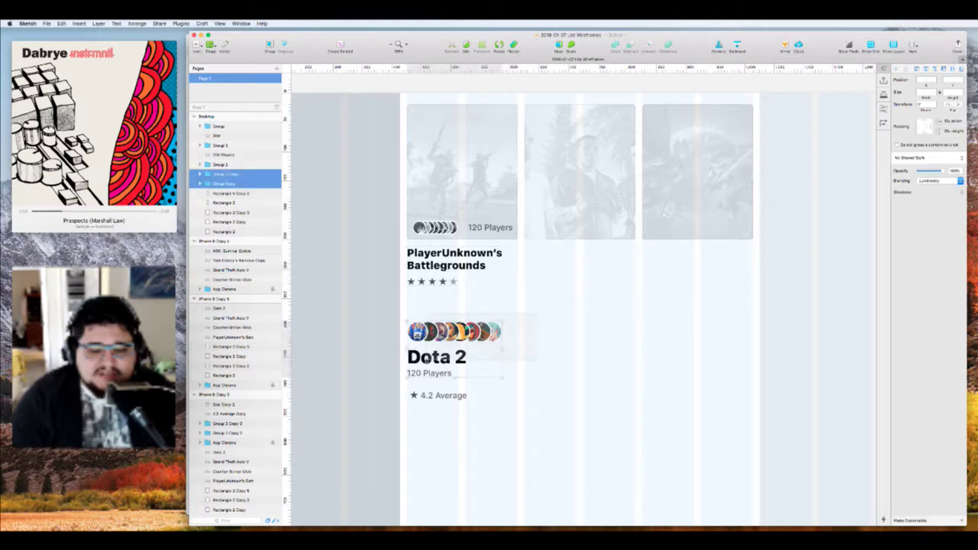
Delete the Dota 2 block and the middle and right images, then duplicate the card into the next column.
key("BackSpace")
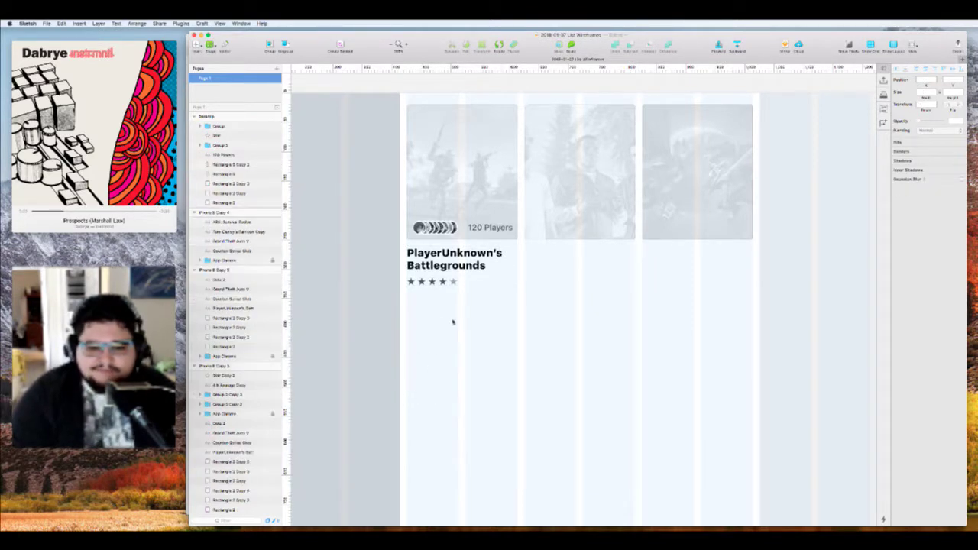
left_click(446, 258)
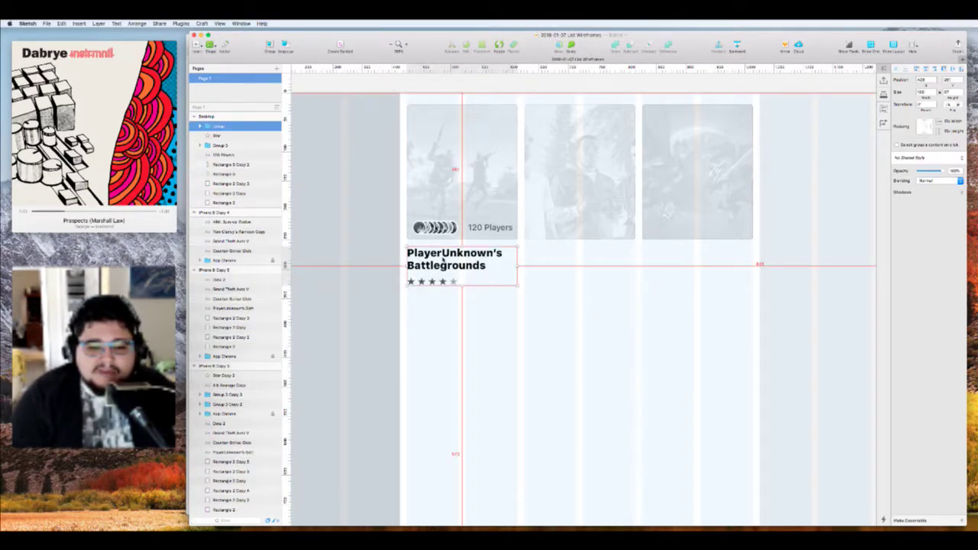
left_click_drag(572, 268, 681, 209)
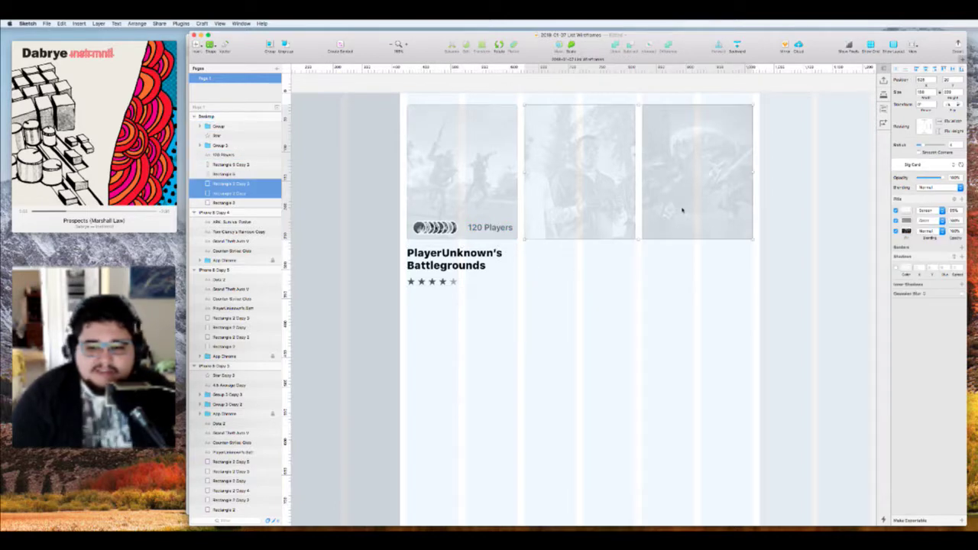
key("BackSpace")
left_click_drag(542, 181, 406, 295)
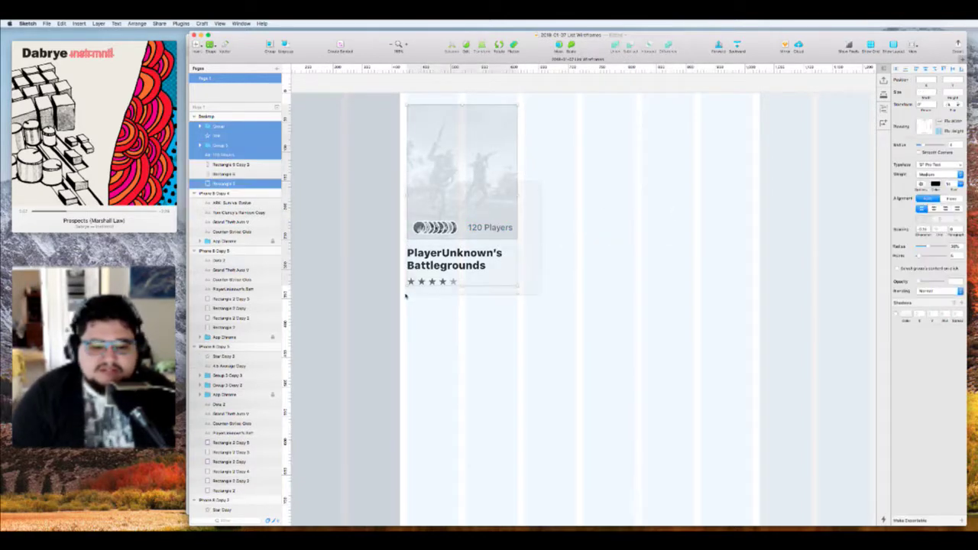
left_click_drag(490, 194, 705, 183)
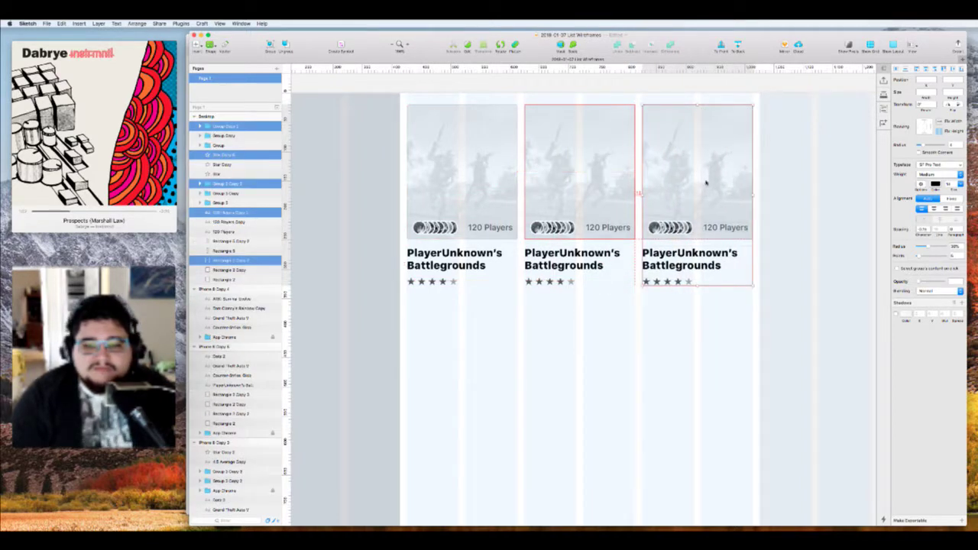
Duplicate a card image into the next column and position it.
left_click(703, 328)
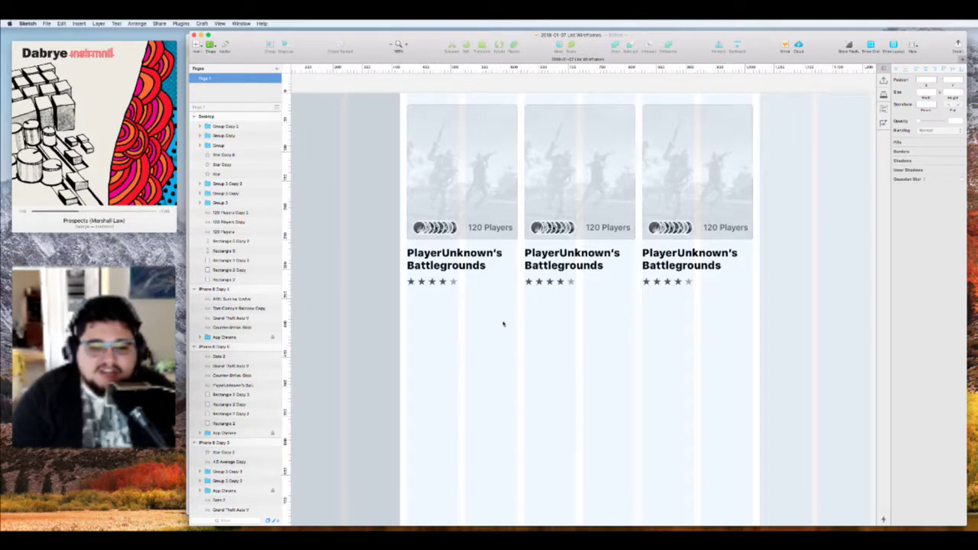
scroll(503, 324, "up", 5)
left_click(640, 164)
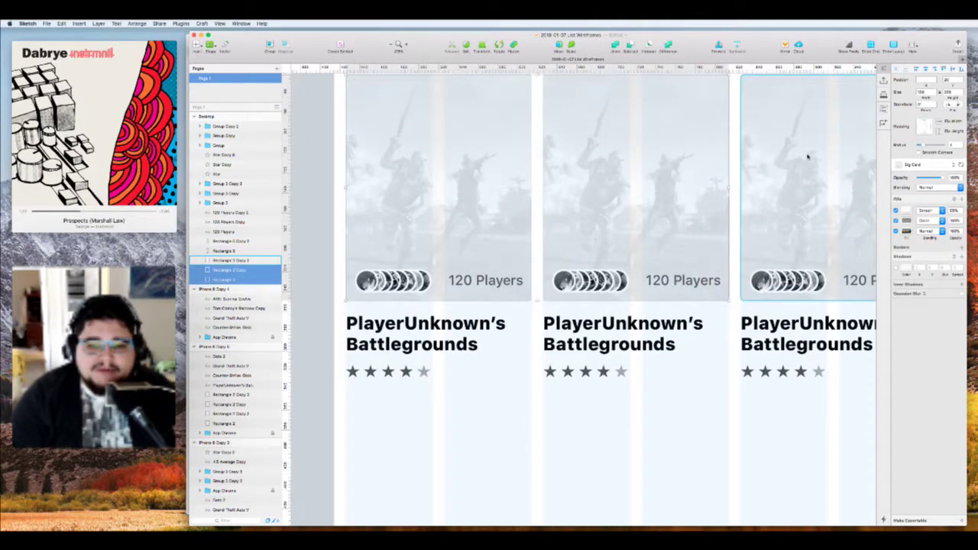
scroll(807, 157, "down", 5)
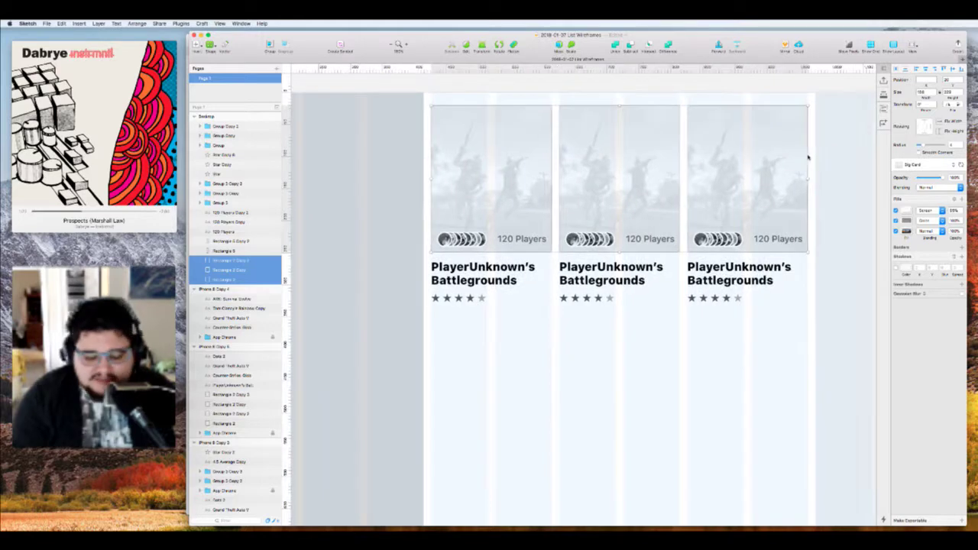
key("super+d")
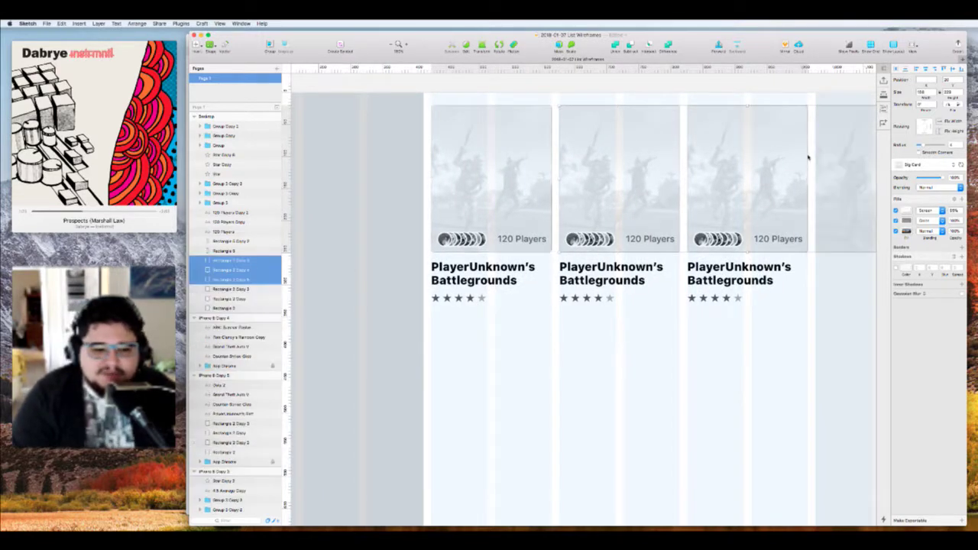
scroll(808, 156, "down", 5)
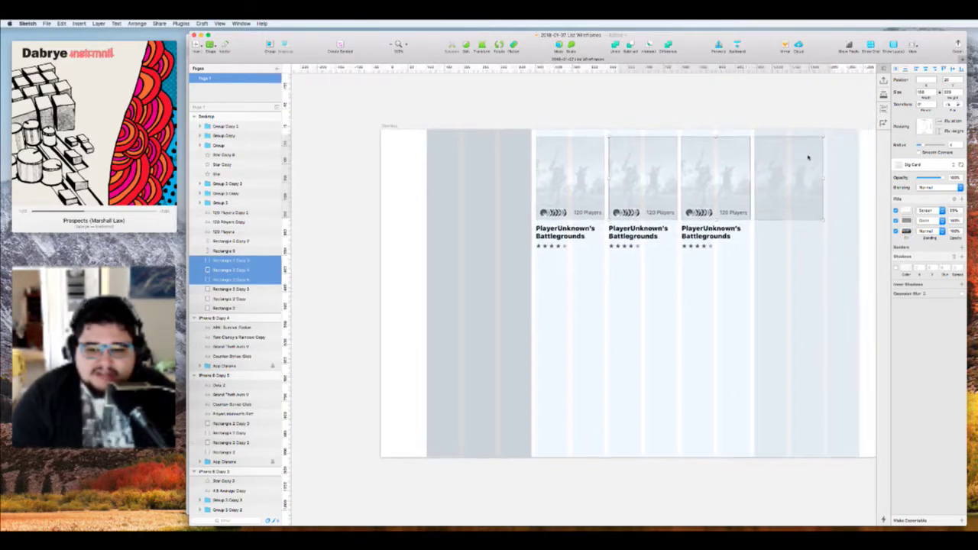
scroll(808, 158, "right", 3)
left_click(683, 192)
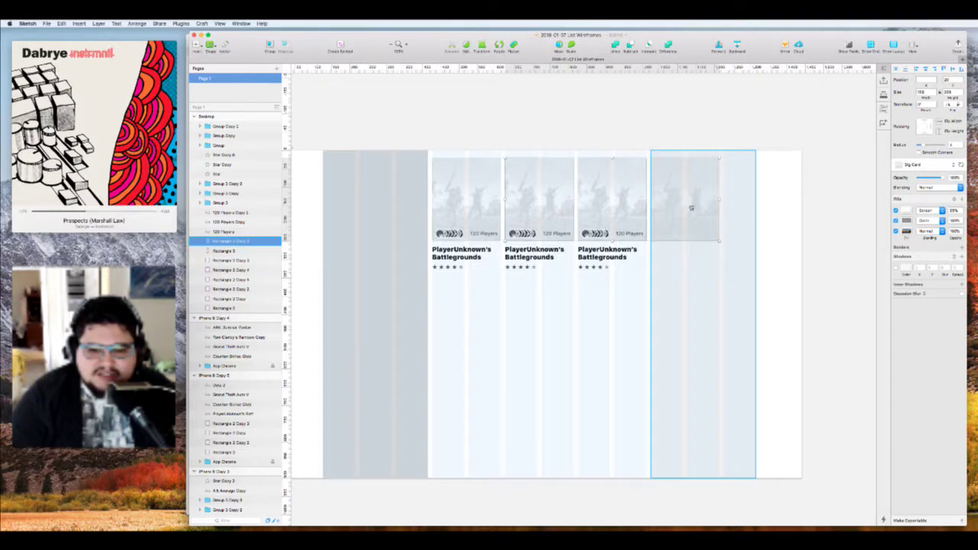
left_click_drag(683, 191, 667, 176)
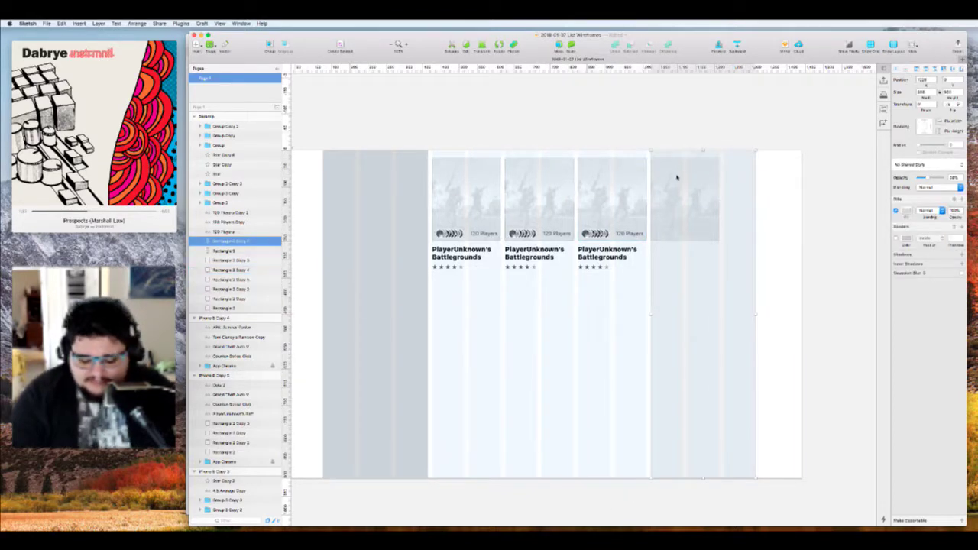
Move the selected image rectangles into place and send them behind the card contents.
left_click(680, 183)
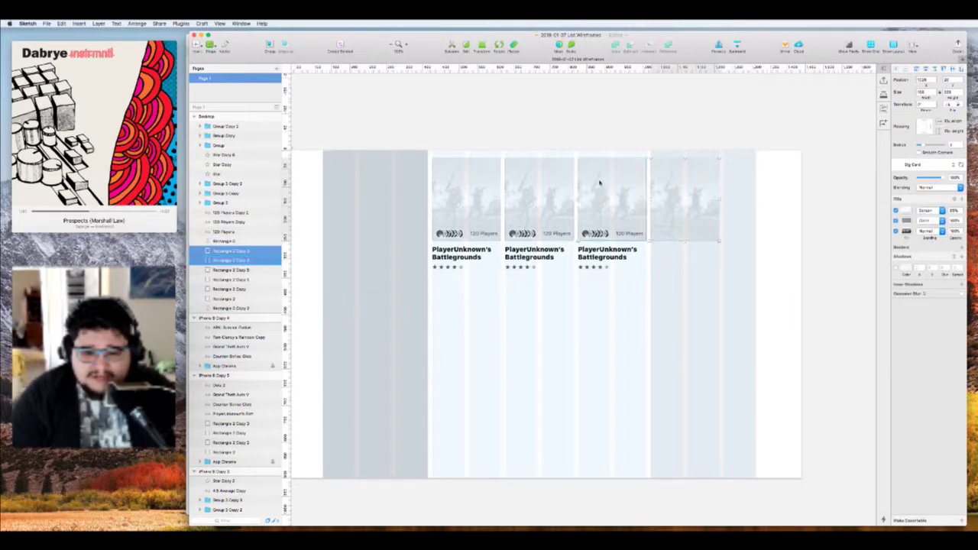
left_click(633, 185, "shift")
left_click_drag(634, 186, 566, 191)
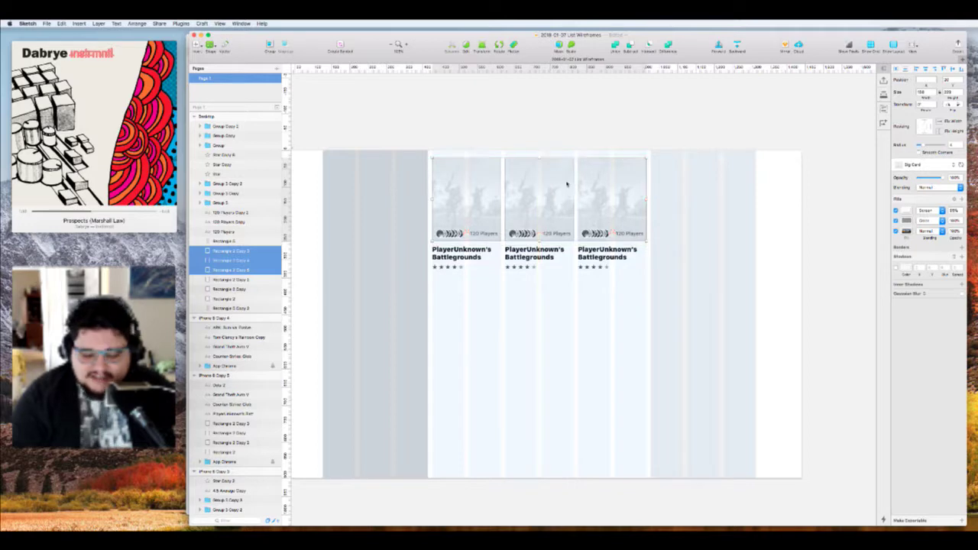
key("ctrl+alt+super+Down")
scroll(556, 232, "up", 5)
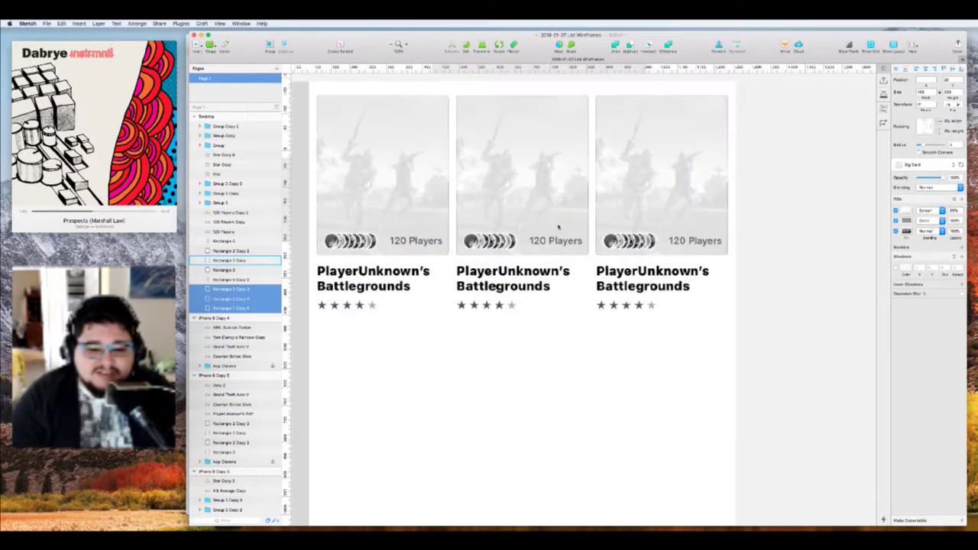
scroll(458, 267, "down", 2)
key("super+z")
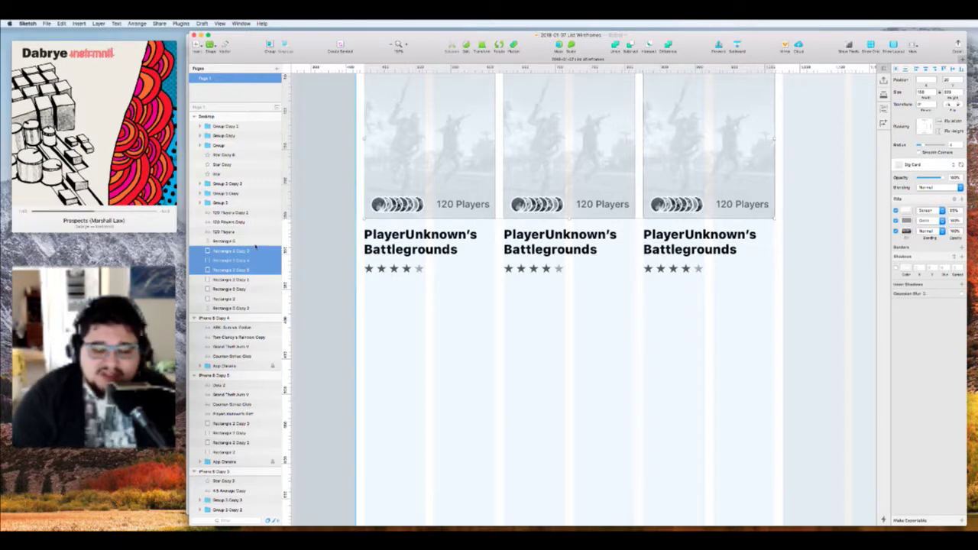
key("super+shift+z")
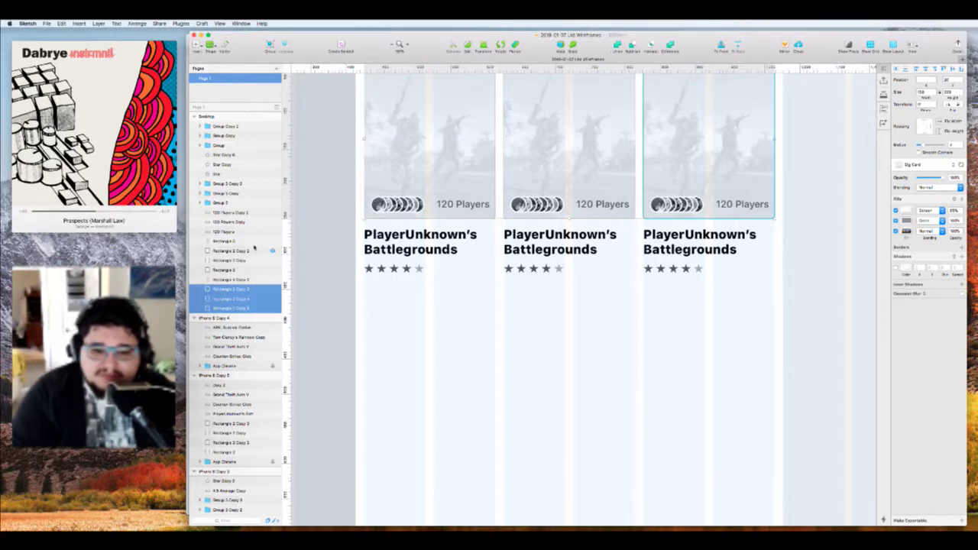
scroll(589, 227, "up", 1)
scroll(588, 226, "up", 5)
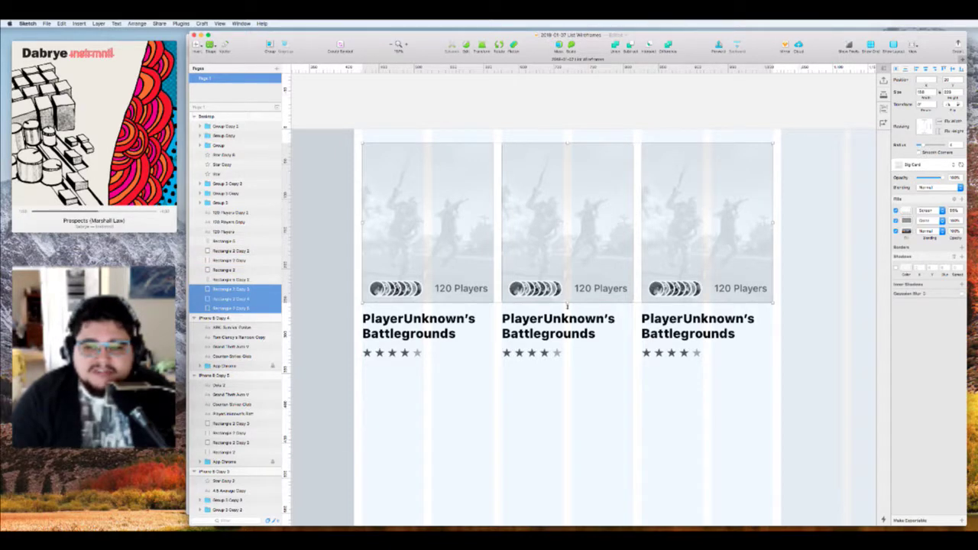
mouse_move(567, 305)
left_mouse_down()
mouse_move(567, 336)
mouse_move(568, 304)
left_mouse_up()
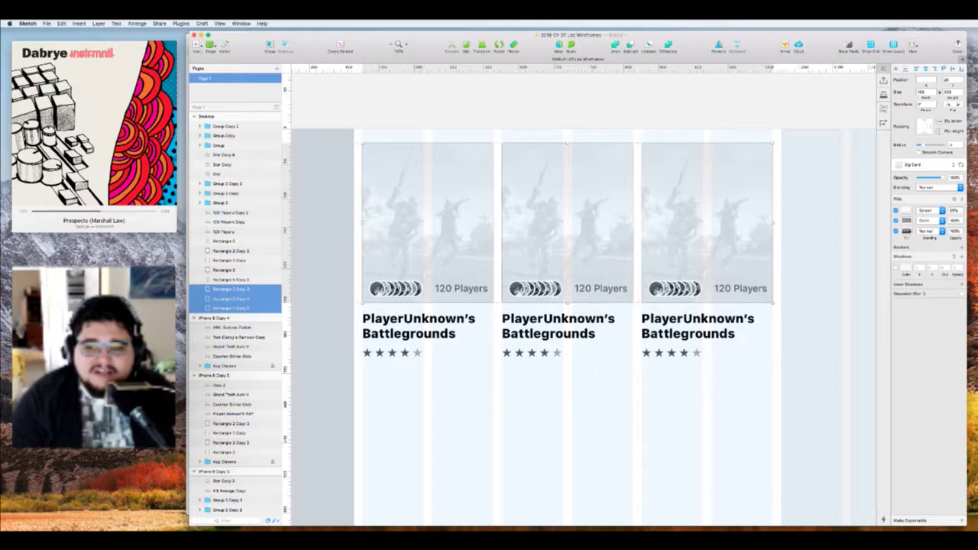
Resize the three card background rectangles' height, finally reducing it by 65 so they frame each card.
left_click(949, 92)
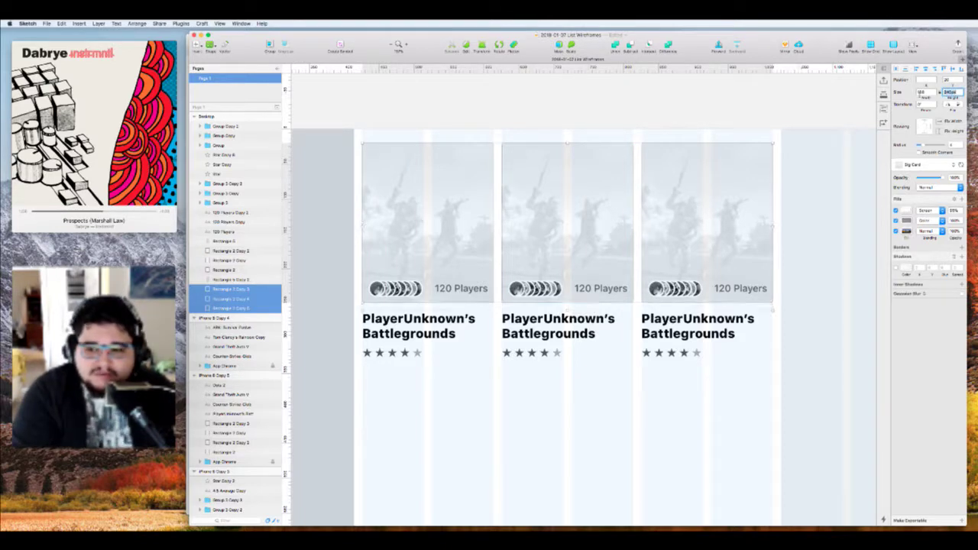
key("Return")
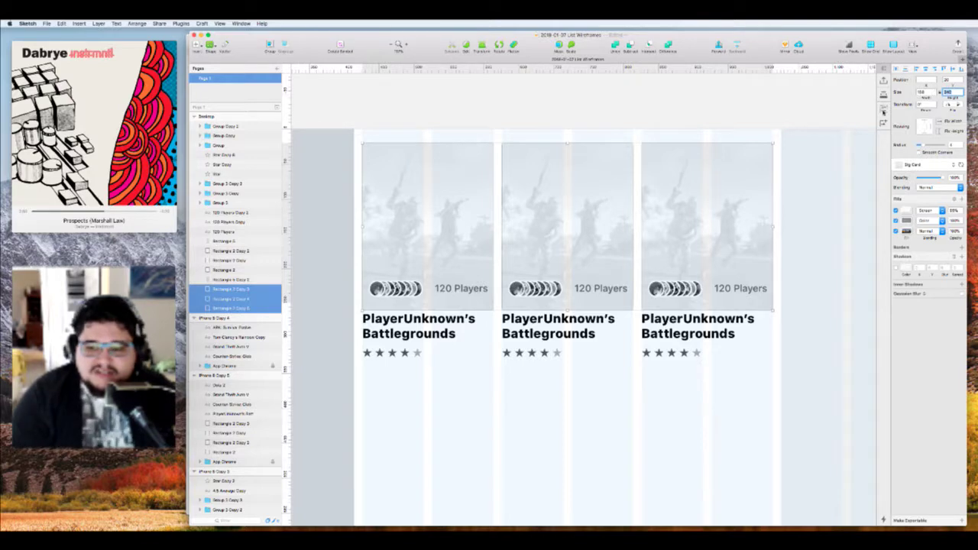
key("super+z")
left_click(951, 91)
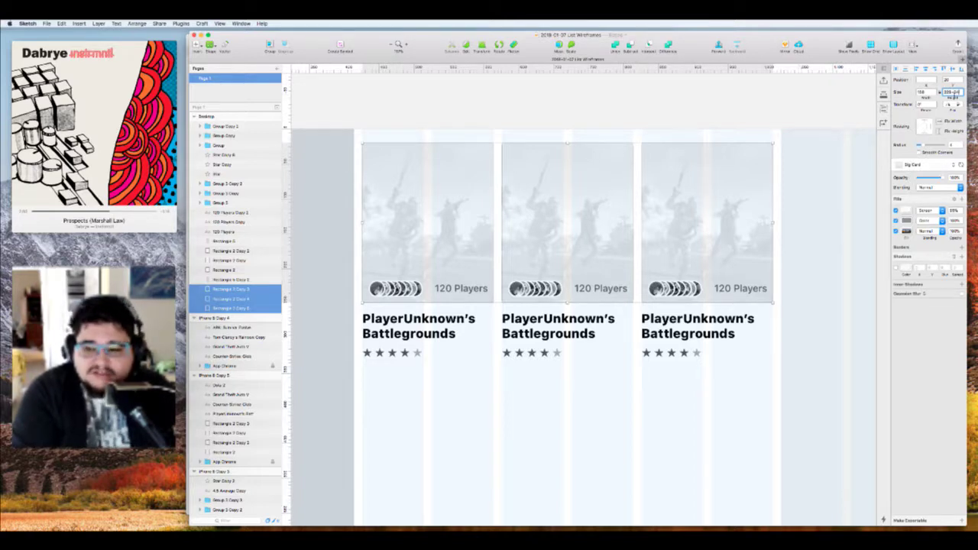
key("Return")
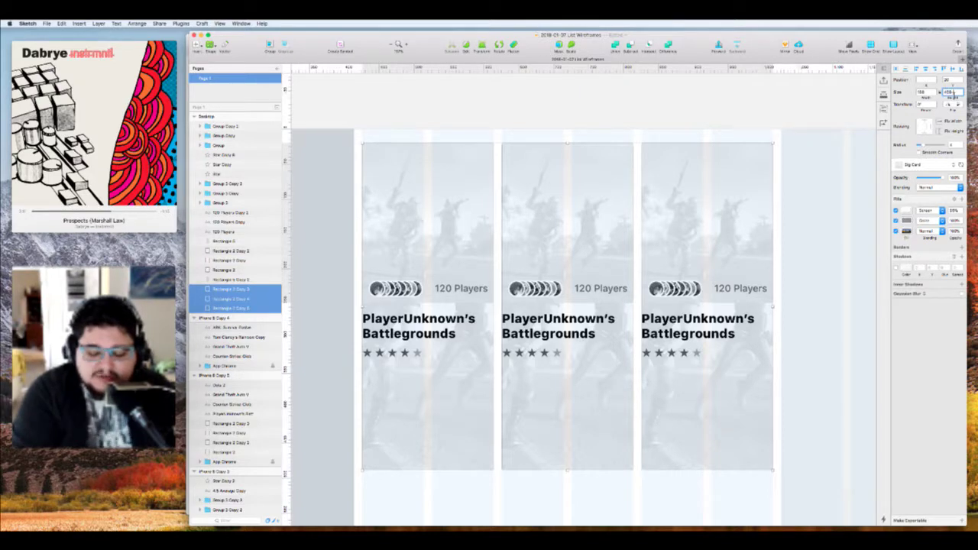
key("Return")
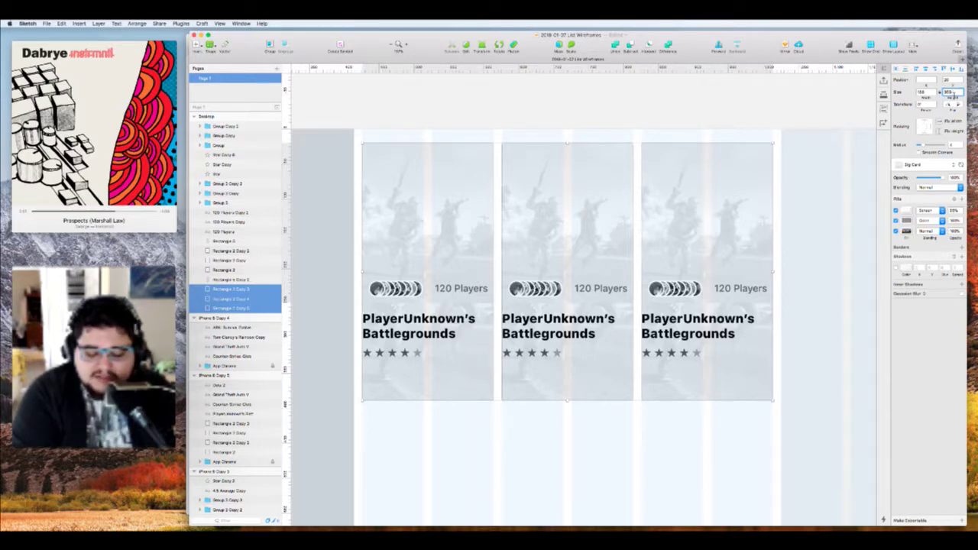
type("65")
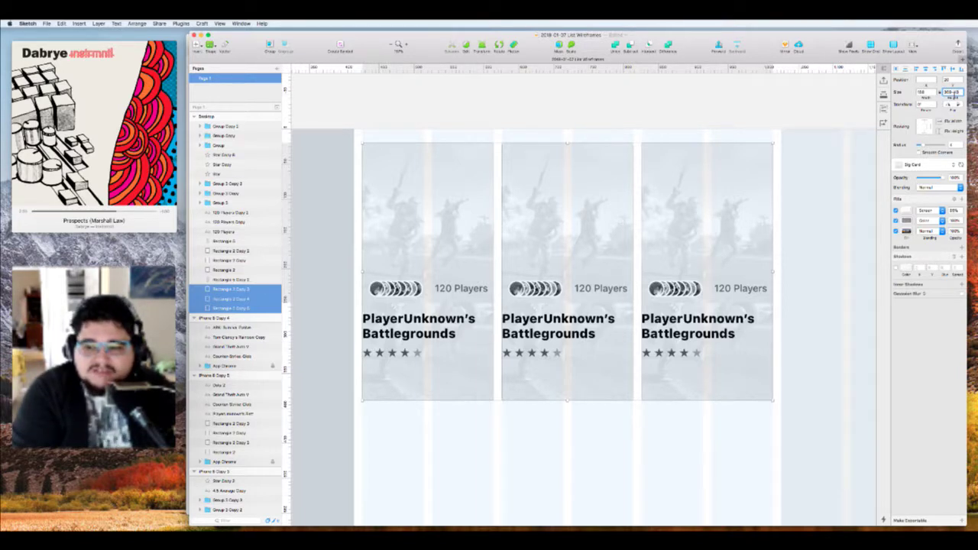
key("Return")
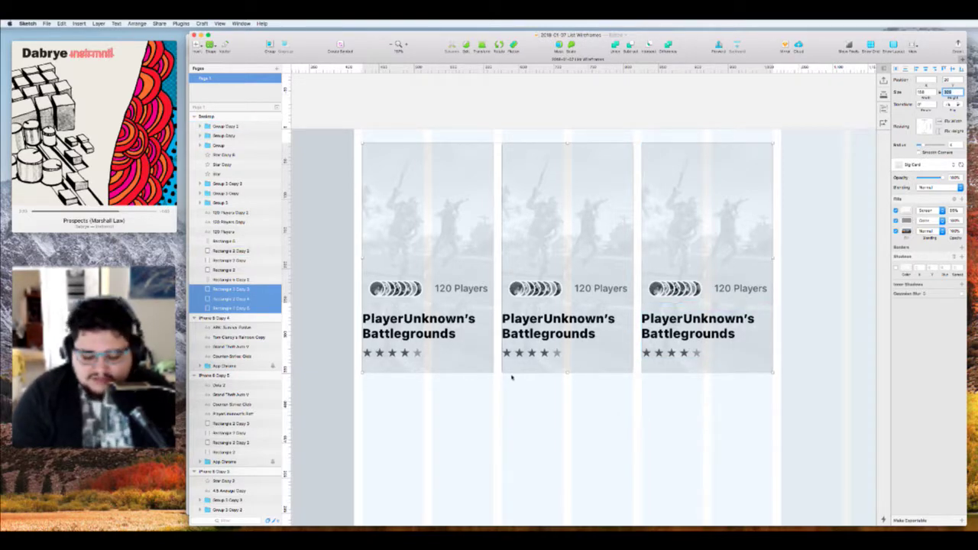
Remove the extra fills so the card backgrounds keep one pale light-grey fill.
left_click(896, 231)
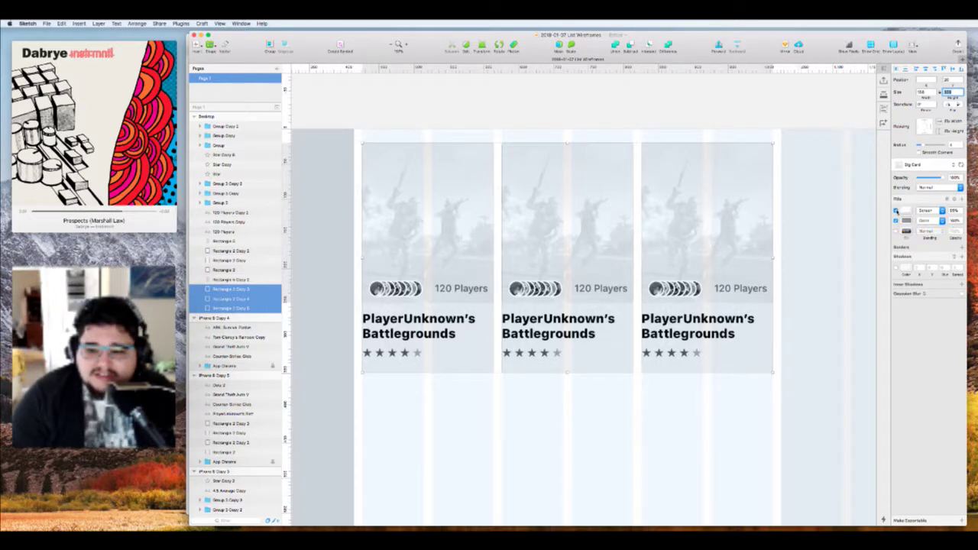
left_click(896, 211)
left_click(949, 199)
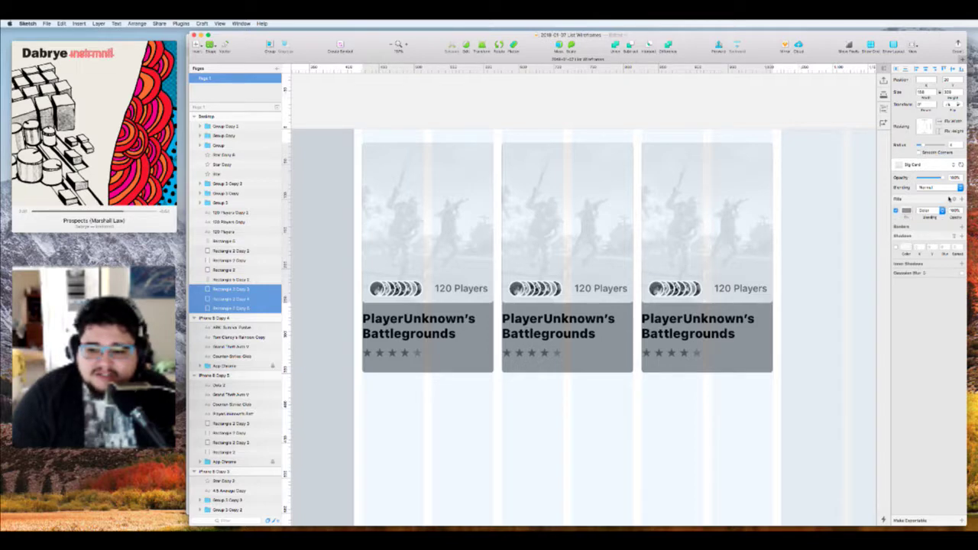
left_click(906, 211)
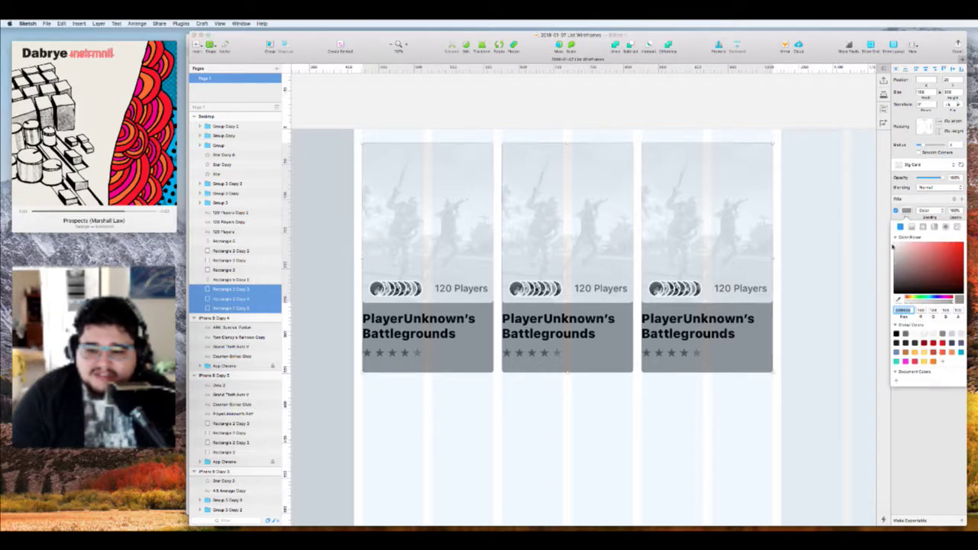
left_click(908, 212)
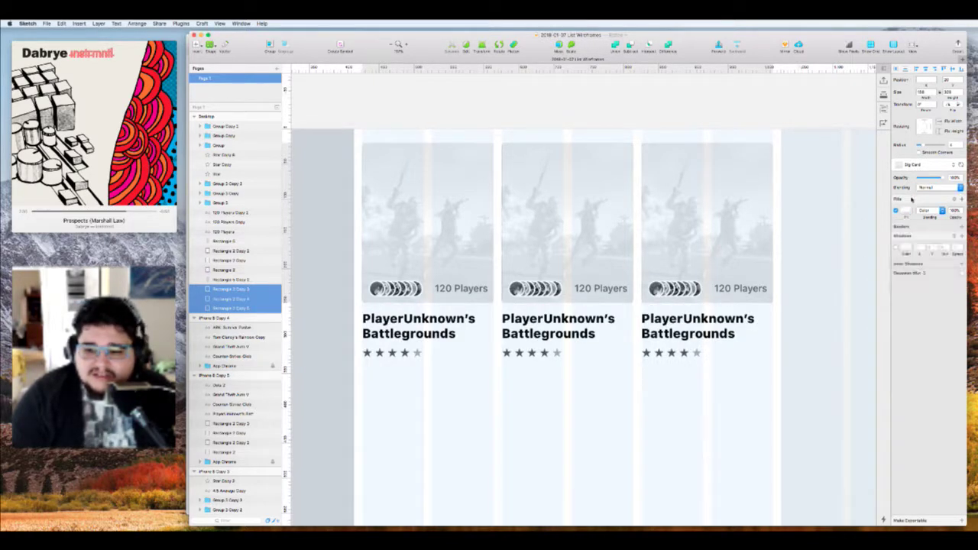
left_click(908, 211)
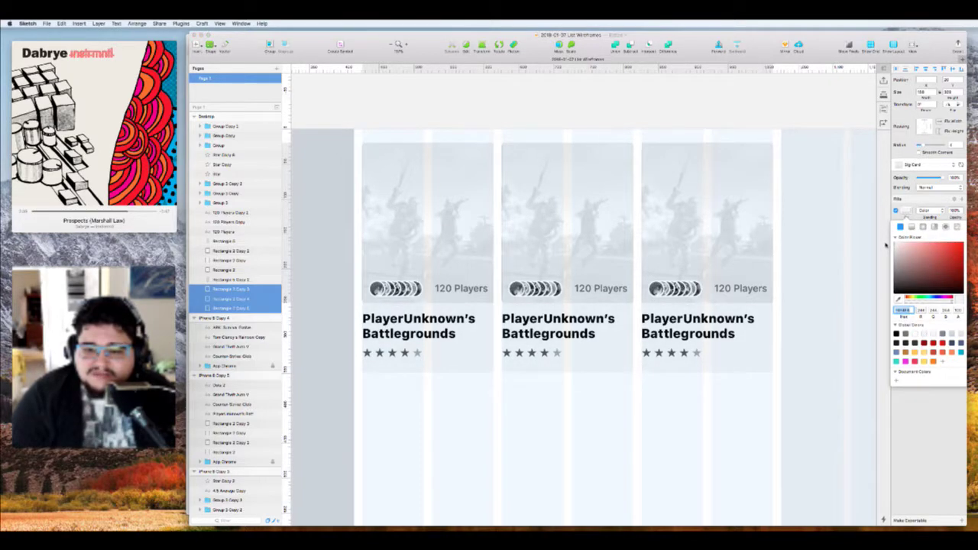
left_click(775, 122)
Hide the layout grid columns.
scroll(772, 123, "down", 4)
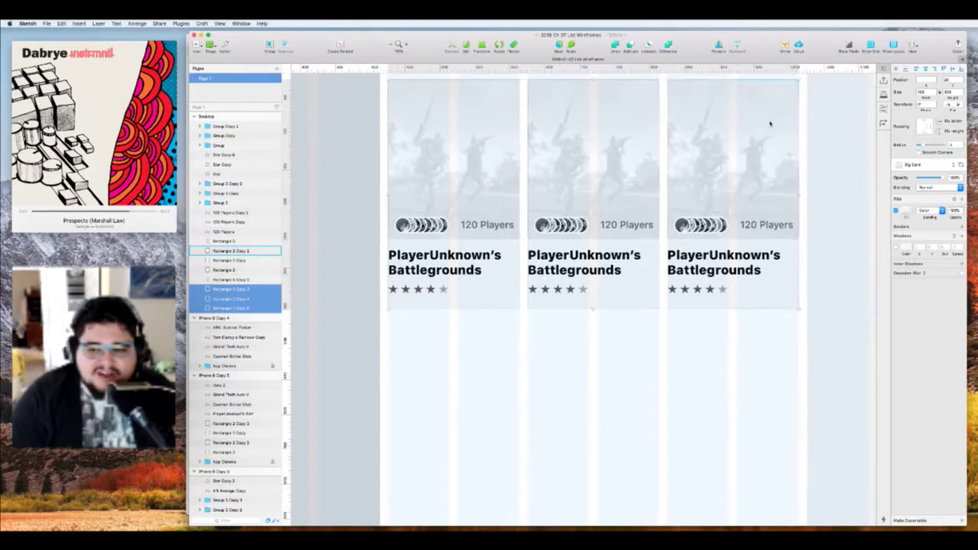
scroll(770, 124, "left", 2)
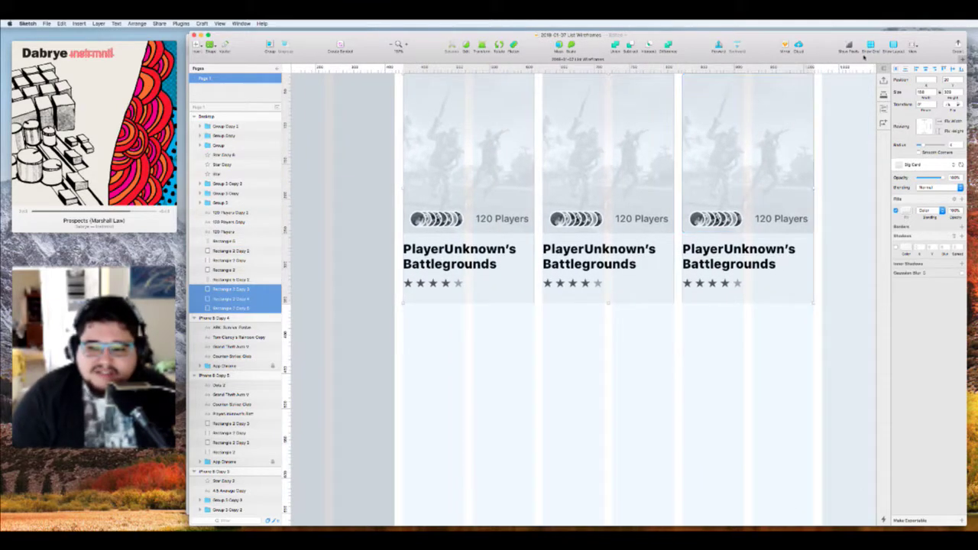
left_click(893, 45)
Scroll around the canvas and inspect the faded column rectangle, then deselect it.
left_click(656, 333)
scroll(654, 335, "up", 4)
scroll(654, 334, "right", 2)
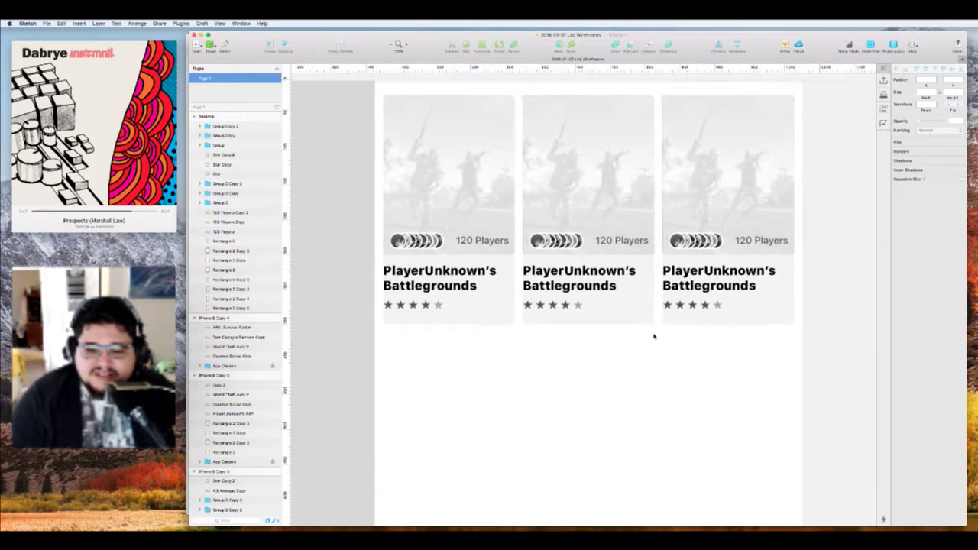
scroll(633, 336, "down", 3)
scroll(633, 336, "up", 4)
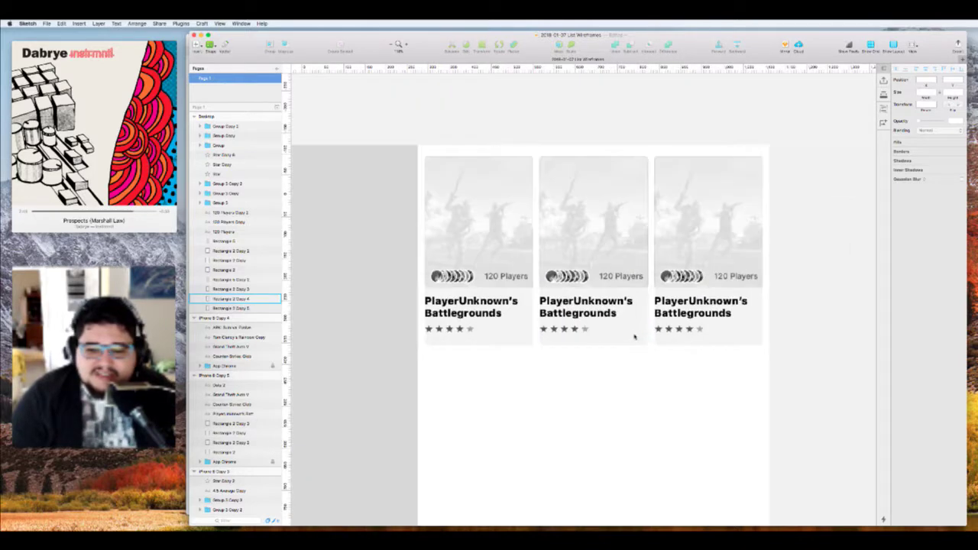
scroll(633, 336, "down", 2)
left_click(815, 308)
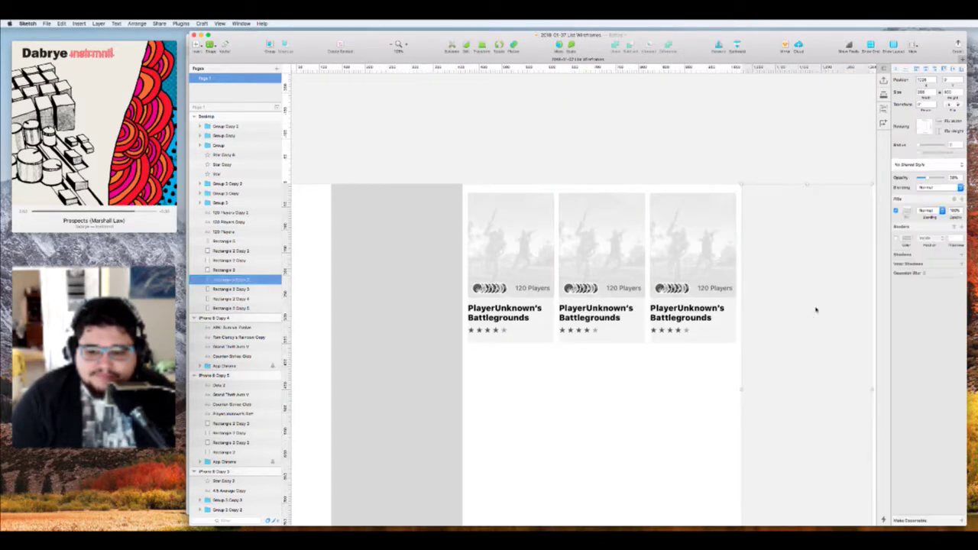
scroll(816, 309, "right", 2)
scroll(816, 310, "down", 1)
scroll(690, 328, "left", 2)
scroll(655, 341, "up", 3)
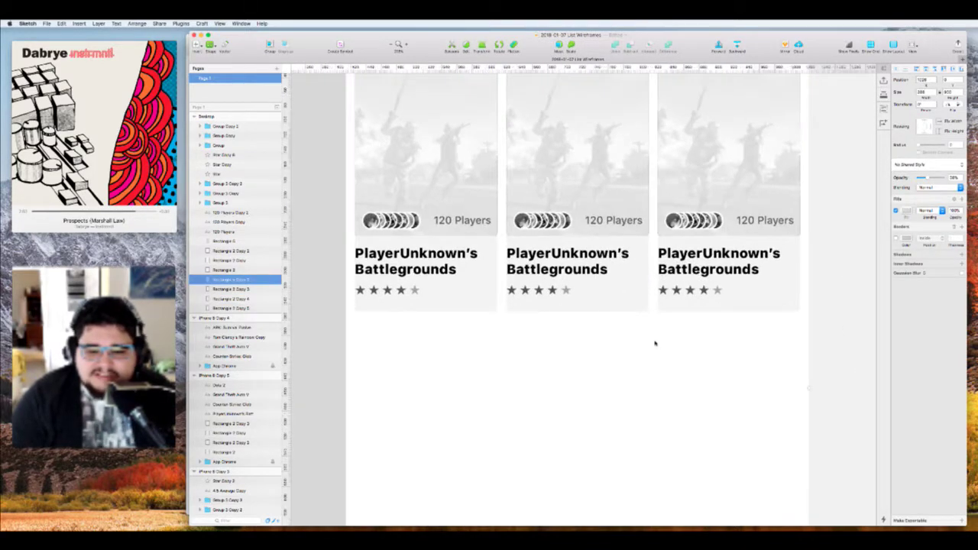
scroll(697, 339, "right", 1)
scroll(697, 340, "up", 1)
left_click(699, 341)
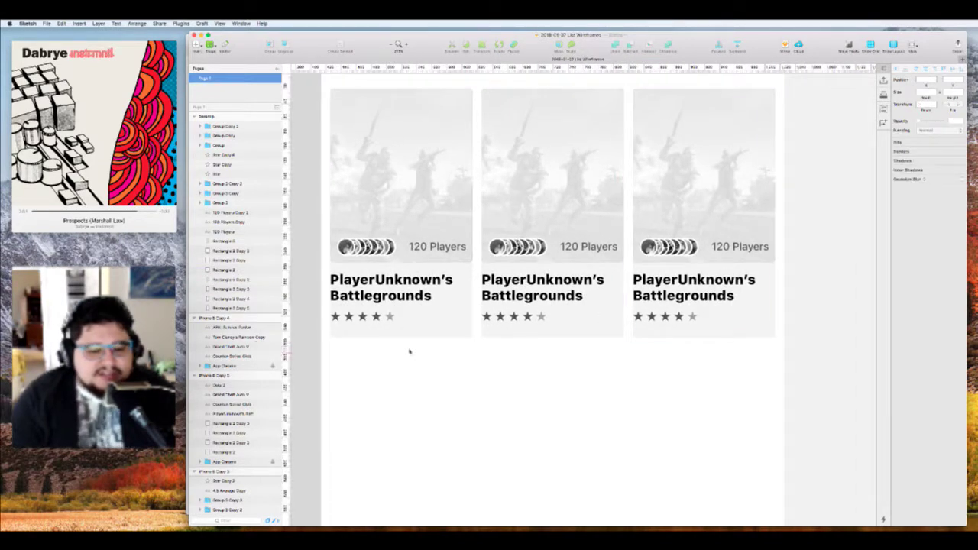
Delete the second and third cards along with the leftover player count label and star.
left_click_drag(493, 382, 694, 201)
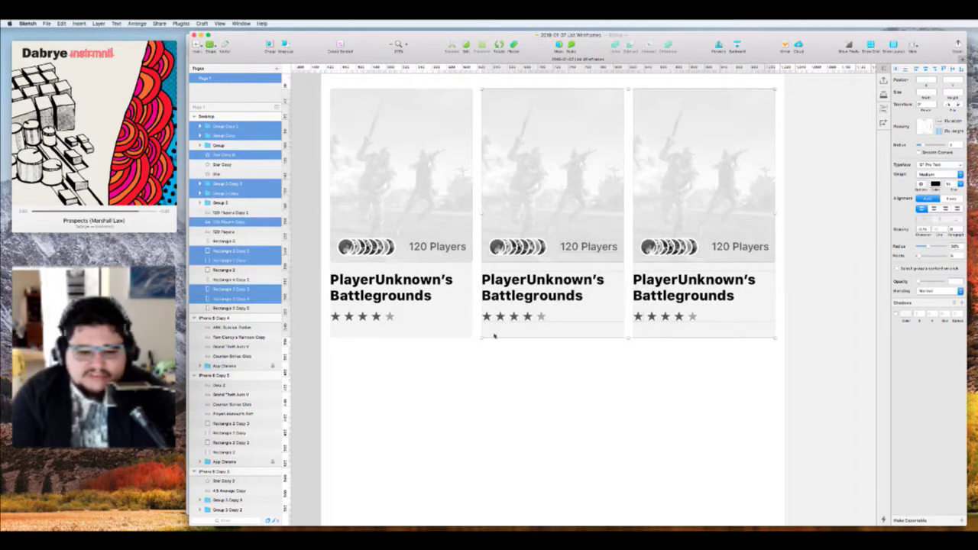
key("Delete")
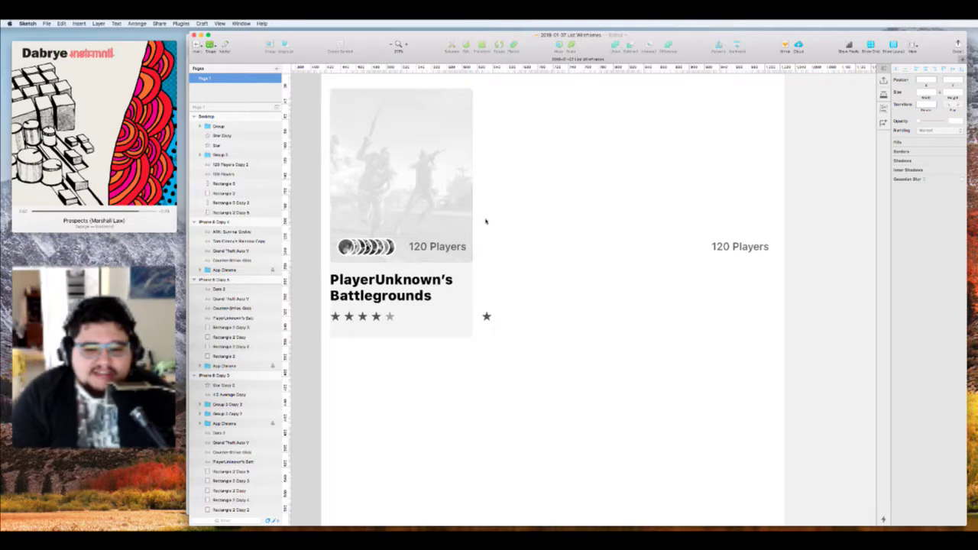
left_click_drag(485, 221, 748, 384)
key("Delete")
scroll(475, 349, "left", 2)
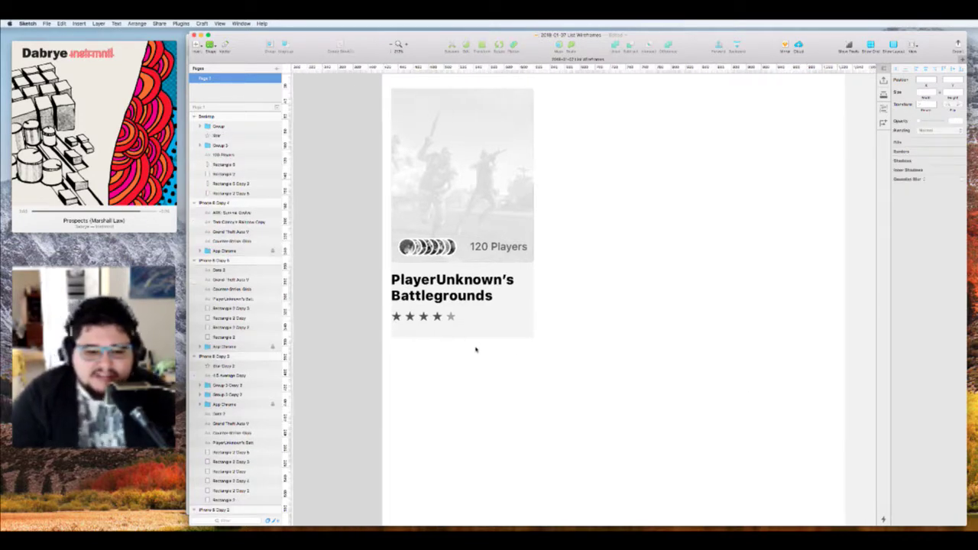
Make the PlayerUnknown's Battlegrounds title slightly smaller, then try shifting the title-and-stars group right.
left_click(460, 284)
scroll(451, 287, "up", 3)
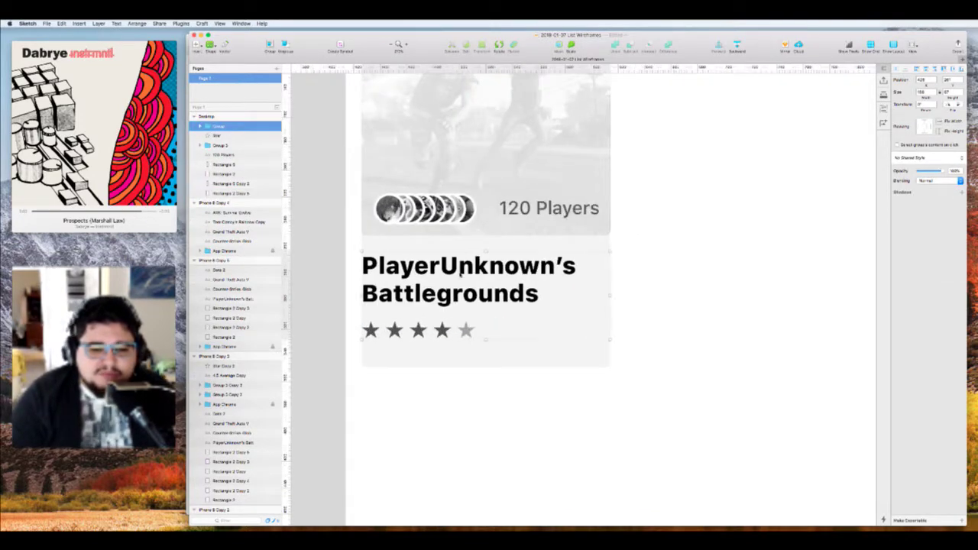
double_click(461, 282)
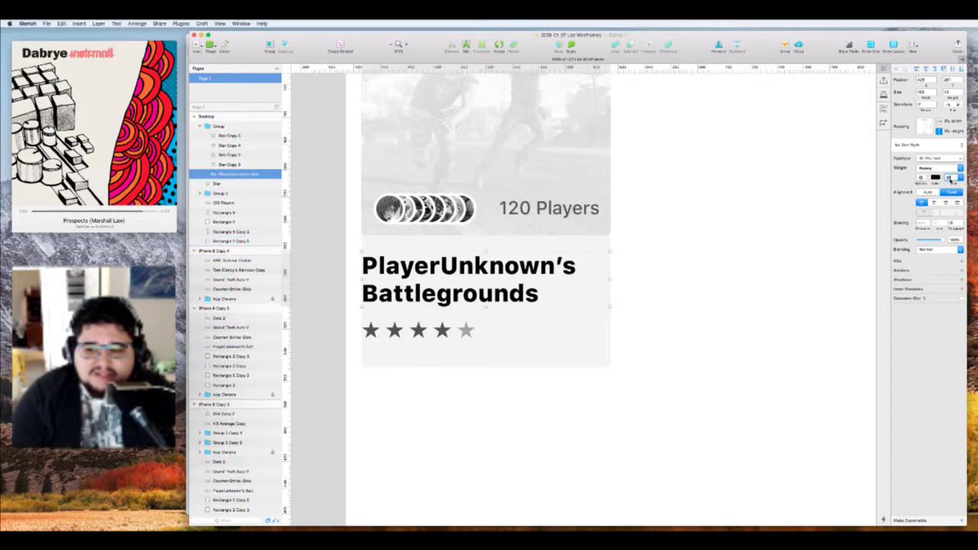
left_click(949, 179)
left_click(665, 256)
left_click(465, 280)
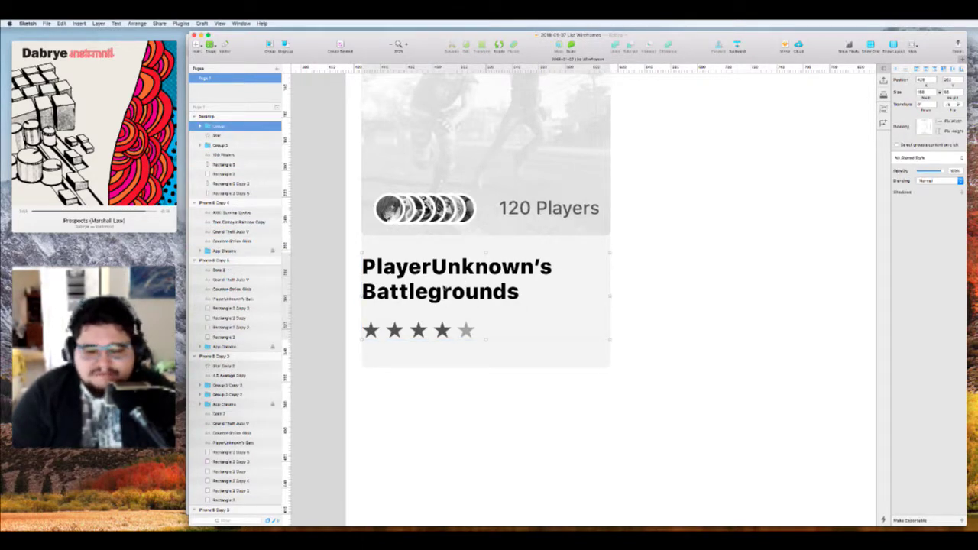
left_click_drag(446, 289, 459, 289)
Undo the shift and move the loose Star layer into the title group.
key("super+z")
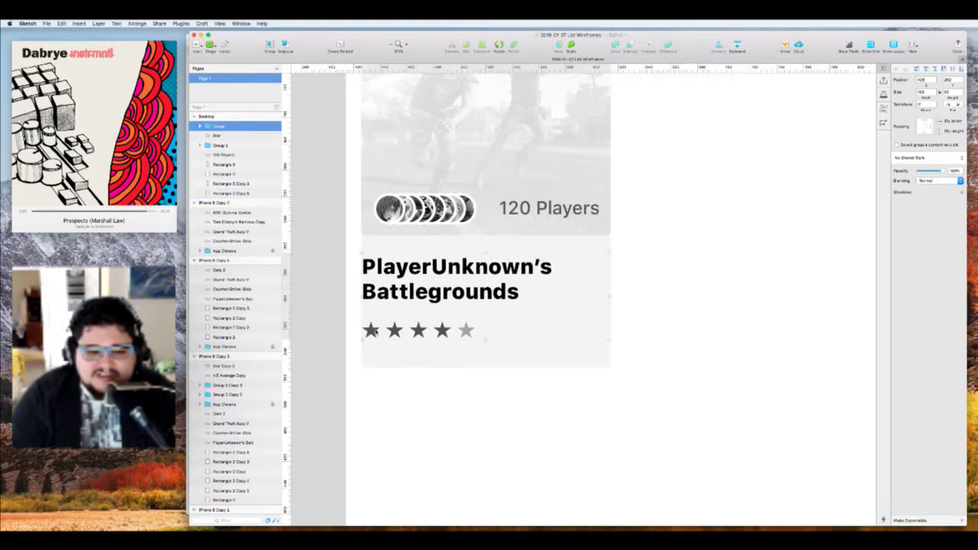
double_click(375, 338)
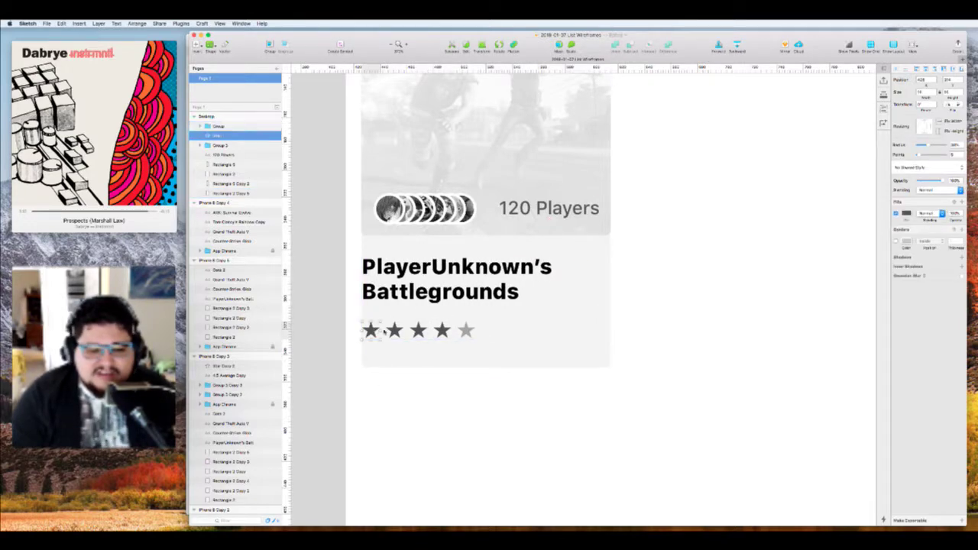
mouse_move(240, 135)
left_mouse_down()
mouse_move(233, 127)
mouse_move(229, 145)
mouse_move(228, 127)
left_mouse_up()
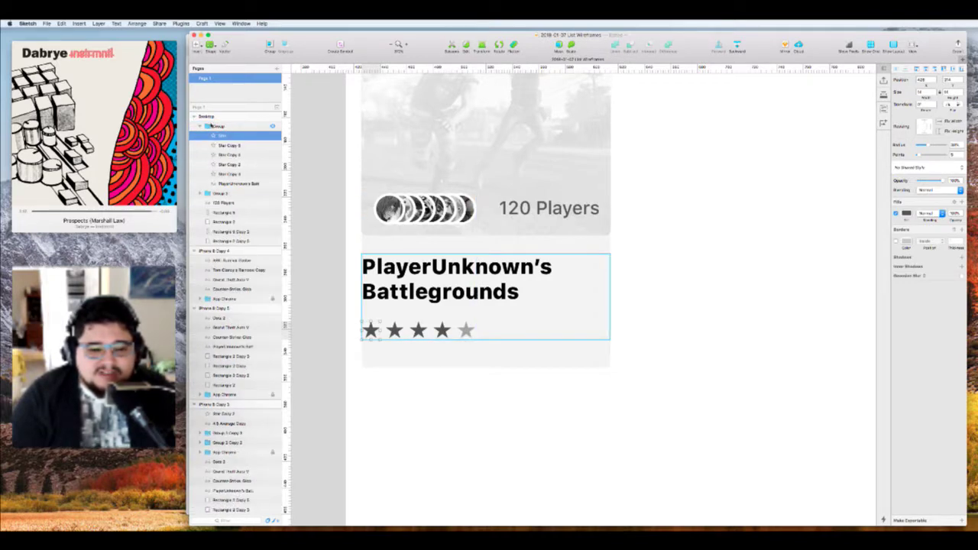
left_click(200, 125)
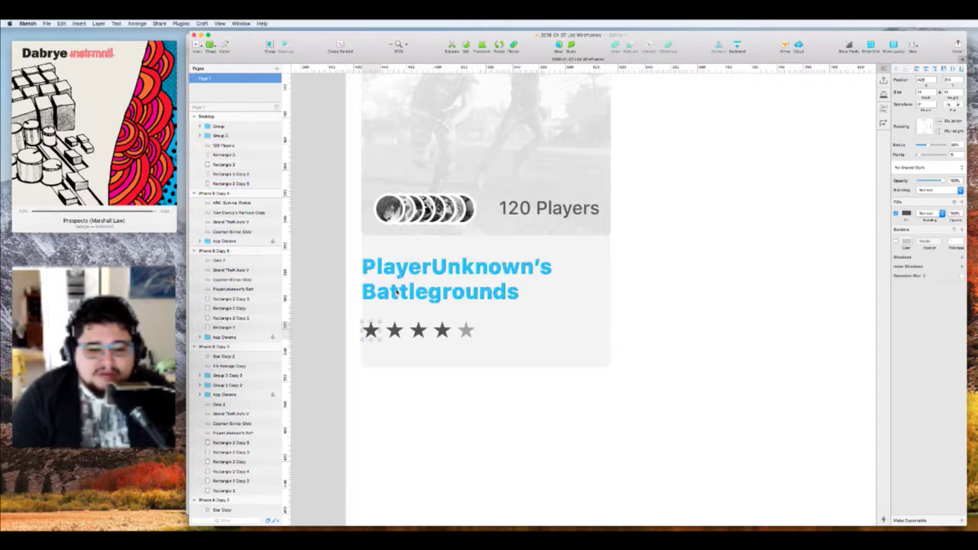
Nudge the title-and-stars group right so the title lines up with the player count.
left_click(396, 293)
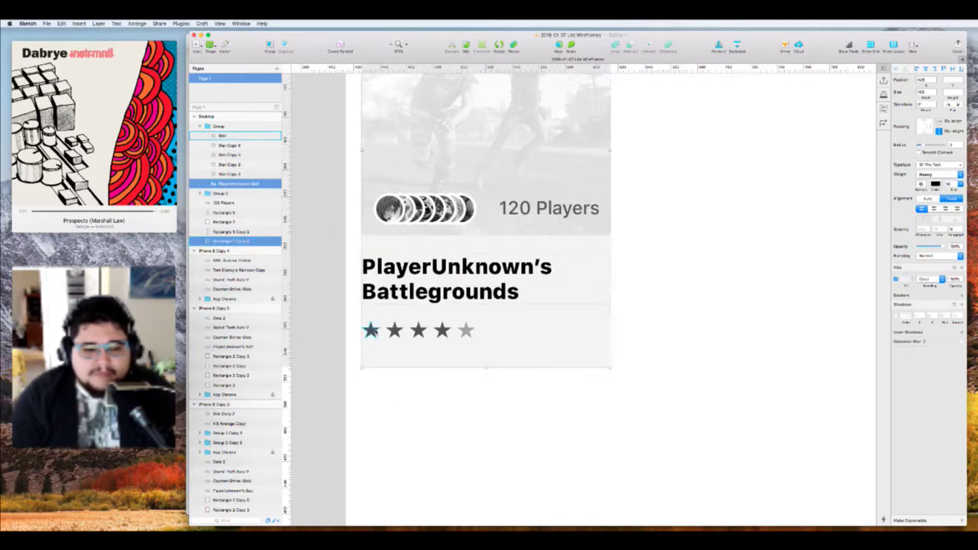
left_click(382, 393)
left_click(370, 331)
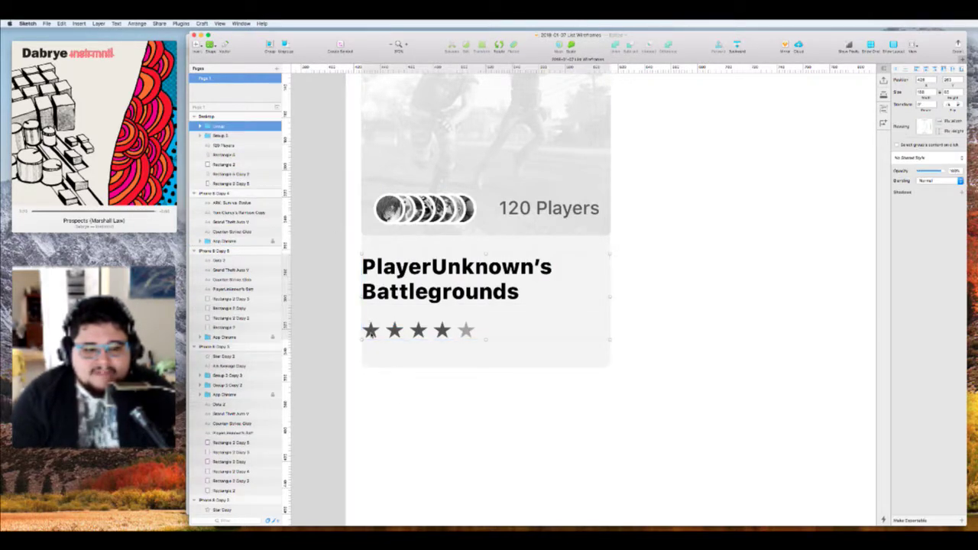
left_click_drag(371, 331, 381, 331)
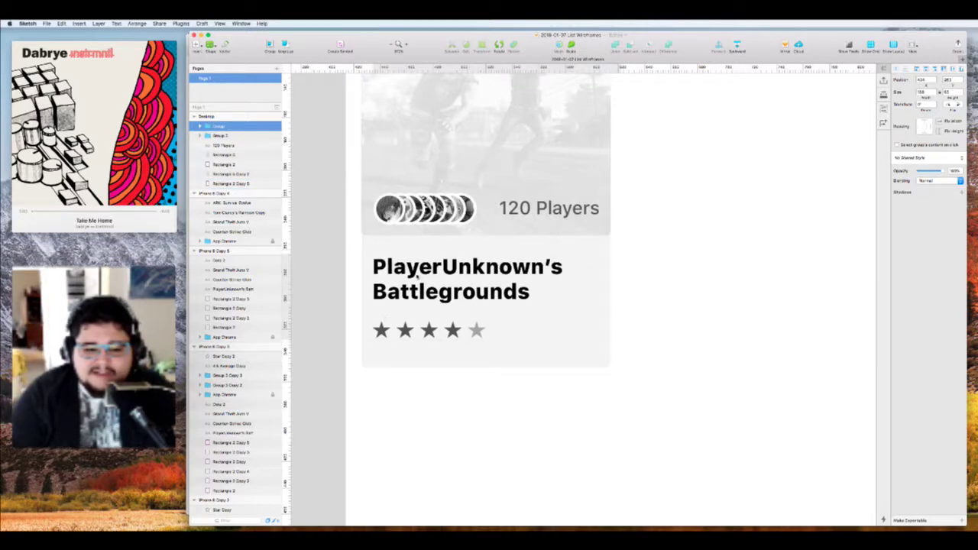
left_click_drag(394, 290, 385, 293)
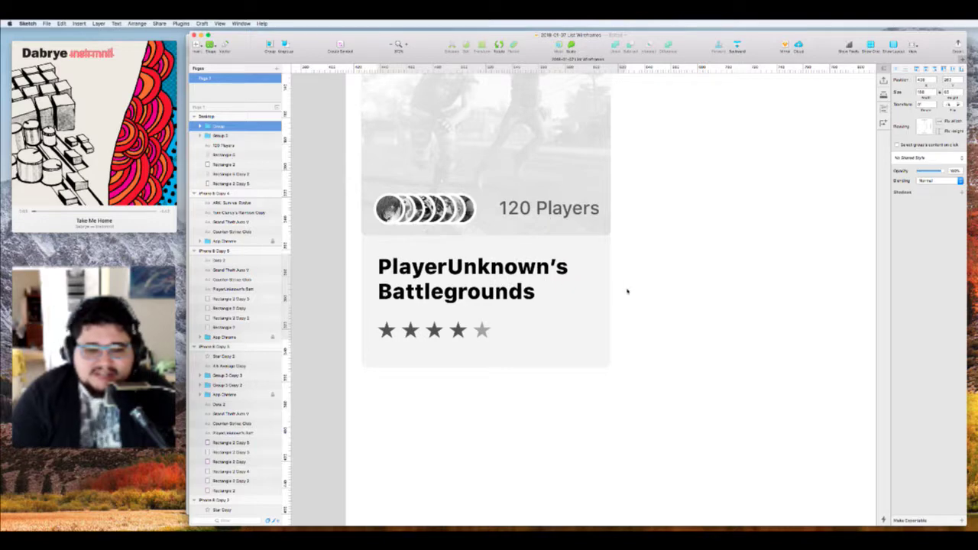
Narrow the title text box to a width of 156.
double_click(531, 285)
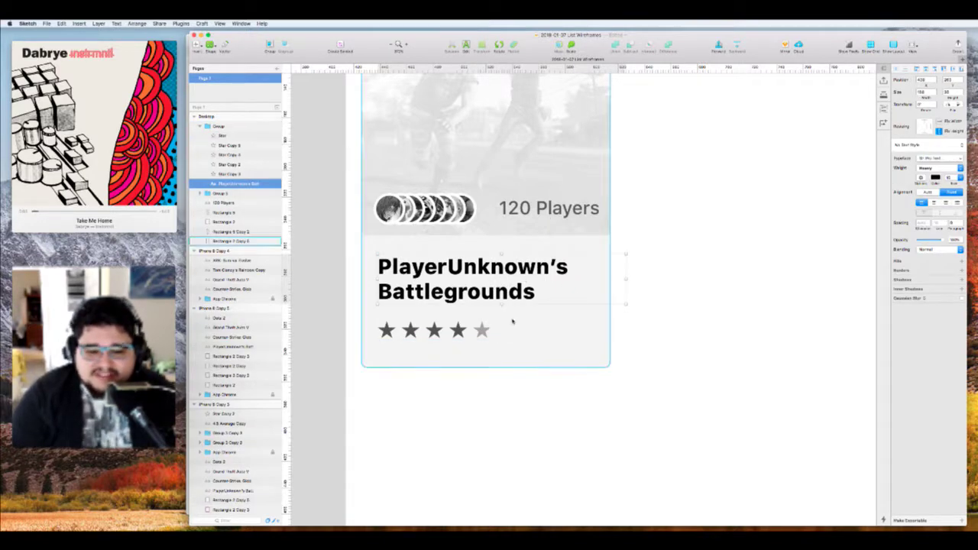
left_click_drag(625, 281, 610, 283)
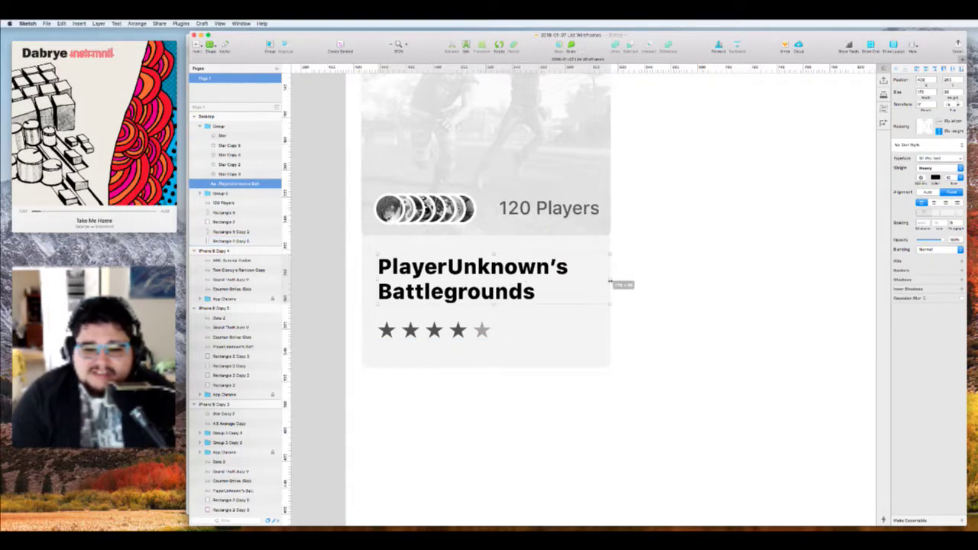
left_click(923, 92)
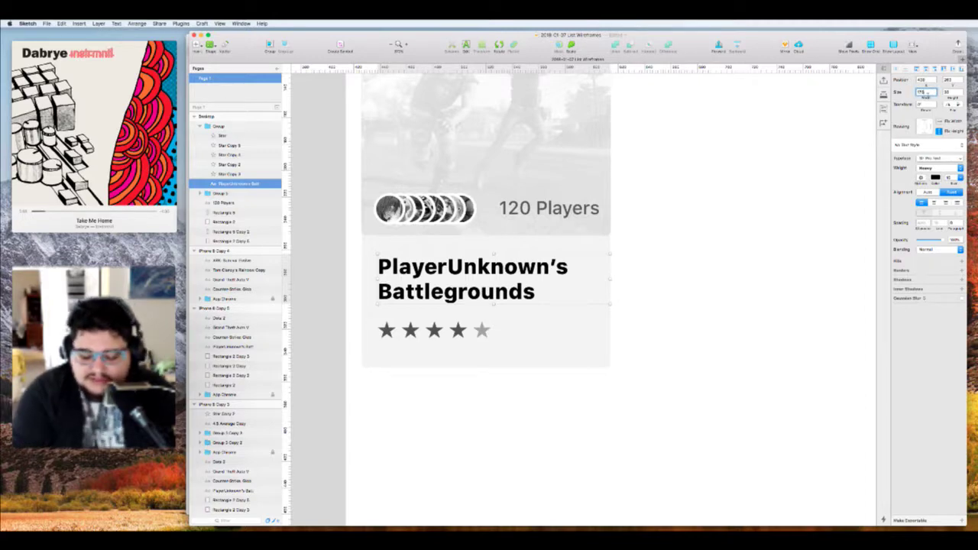
type("156")
key("Return")
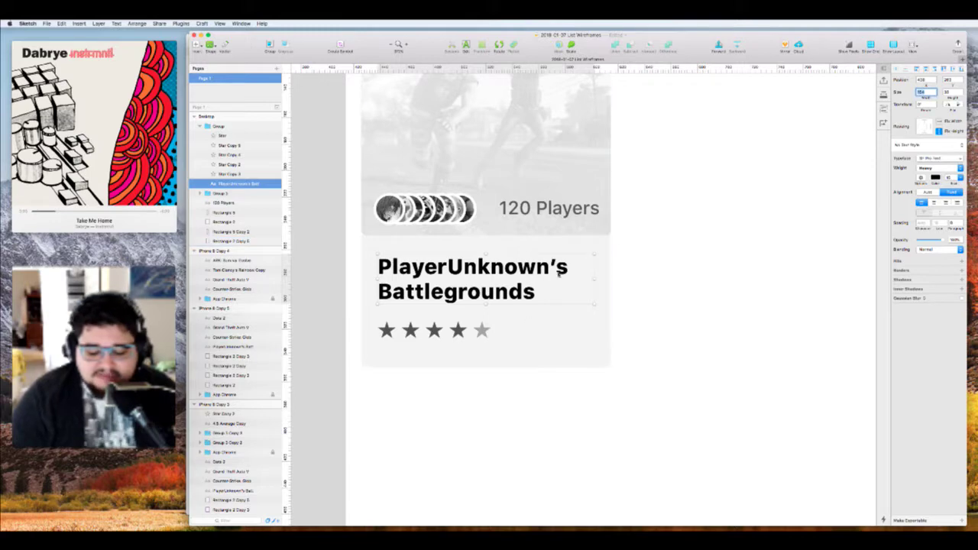
Select all five stars, fix their width and height, and group them with Cmd+G.
left_click(458, 330)
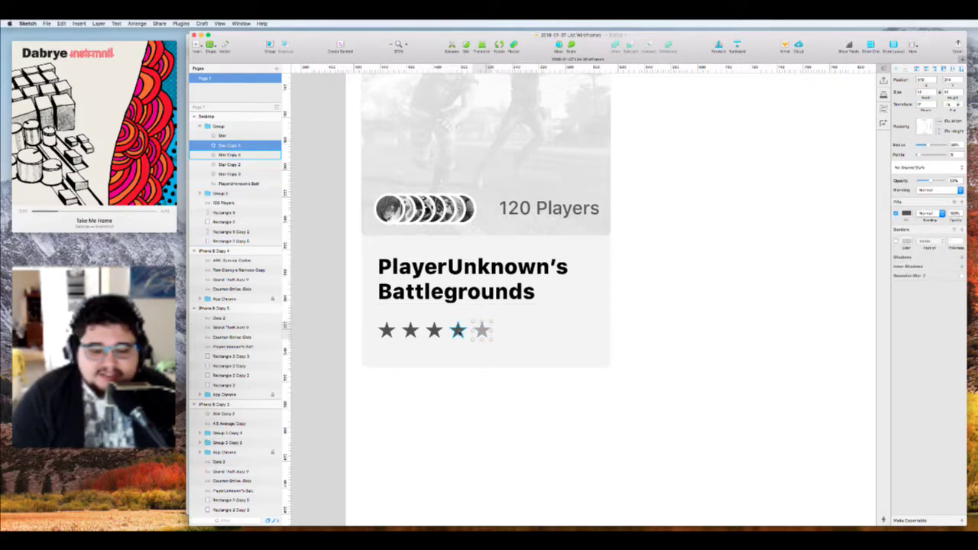
left_click(482, 329, "shift")
left_click(434, 329, "shift")
left_click(410, 330, "shift")
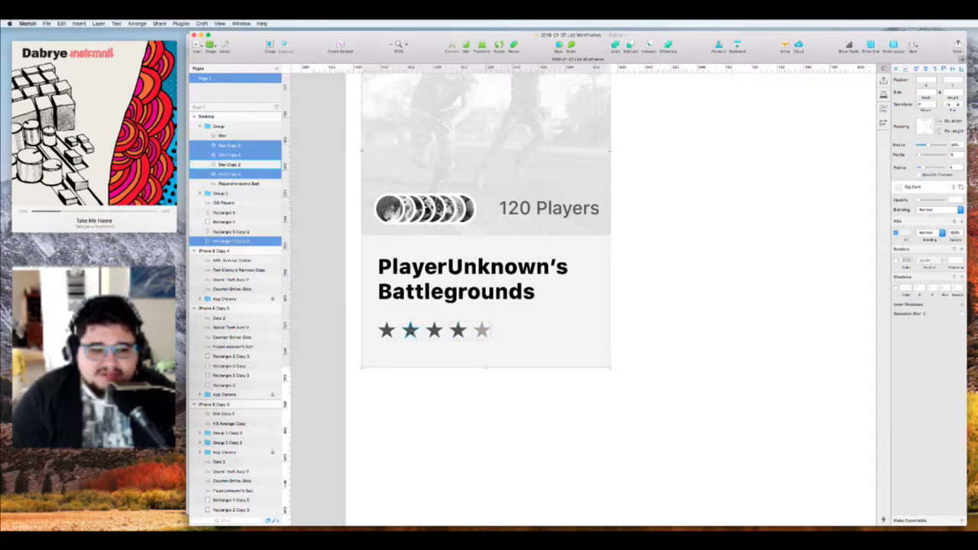
left_click(411, 329, "shift")
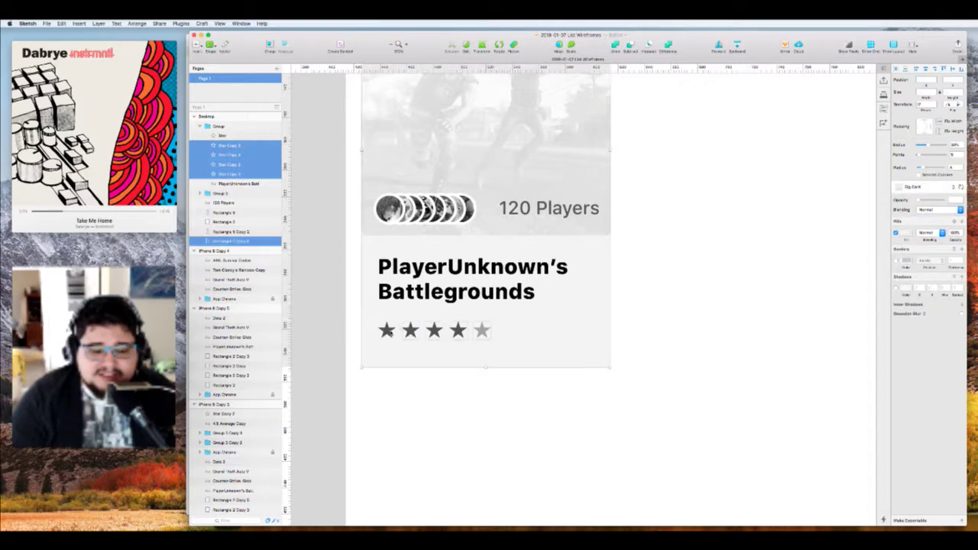
left_click(388, 330, "shift")
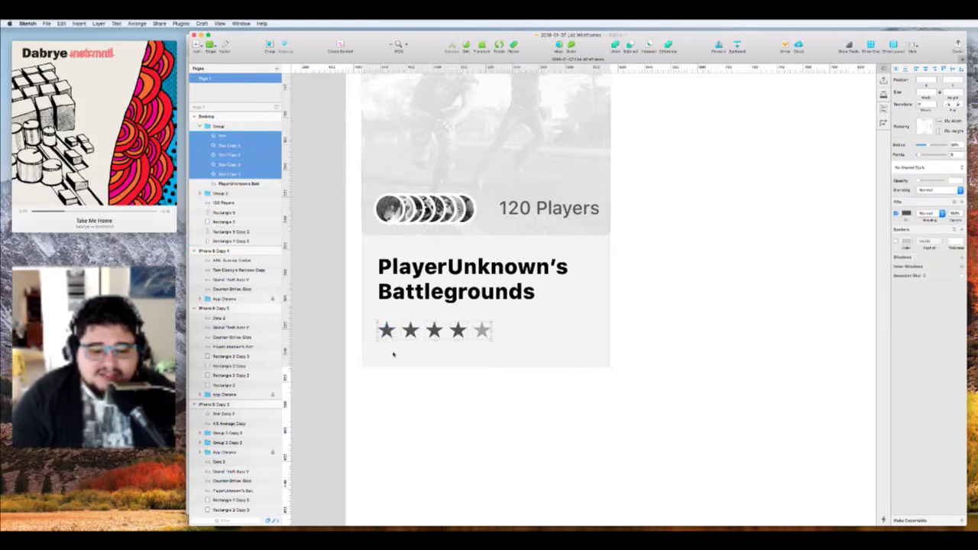
left_click(939, 122)
left_click(939, 131)
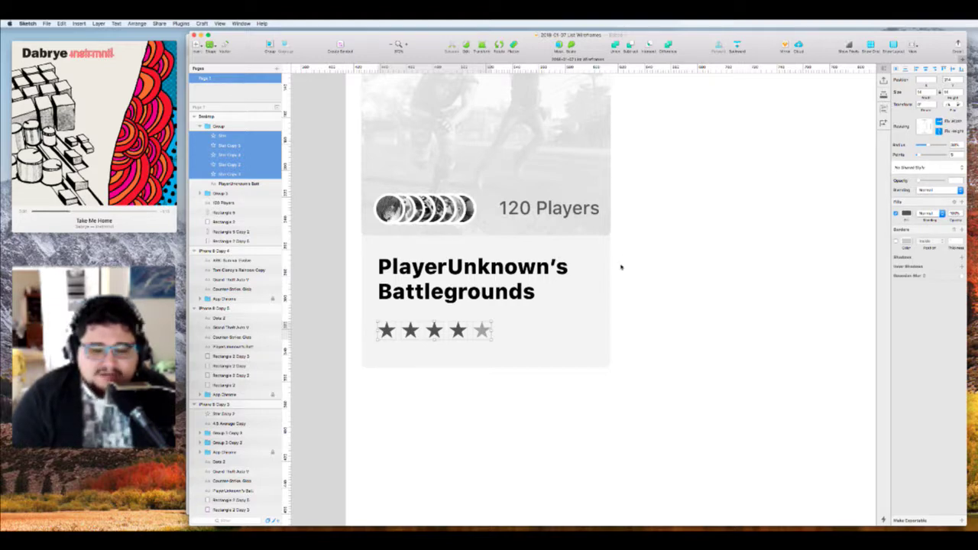
key("super+g")
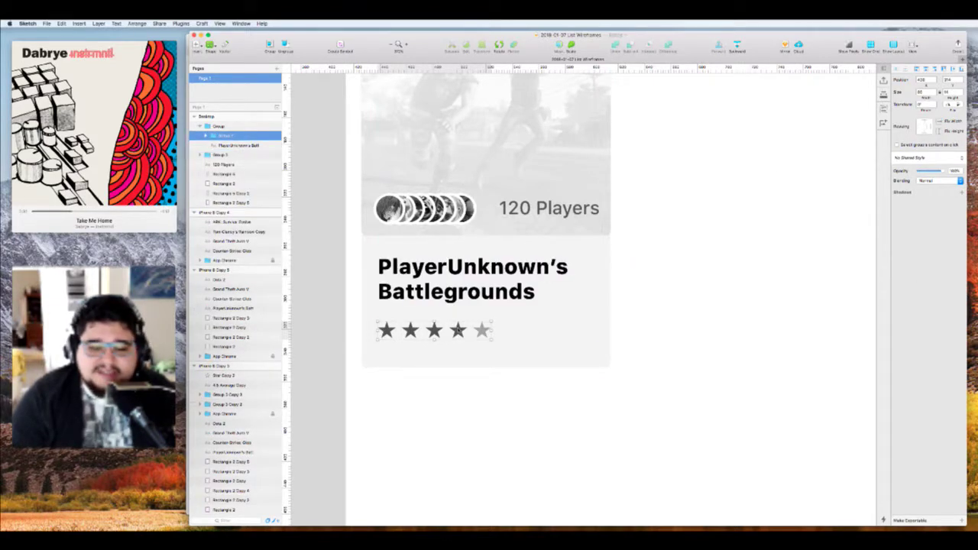
left_click(768, 260)
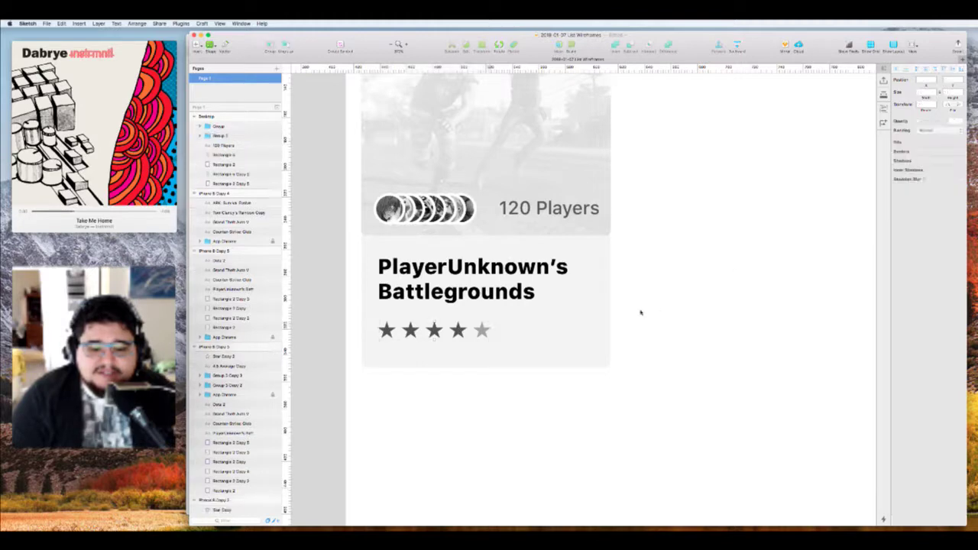
left_click(600, 337)
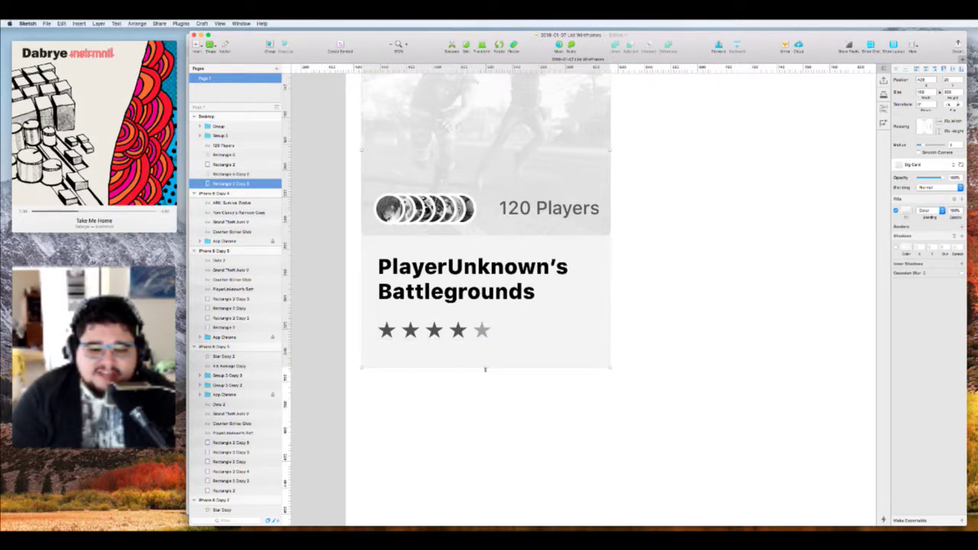
Shorten the card background to a height of 160, ending just below the stars.
left_click_drag(485, 369, 487, 339)
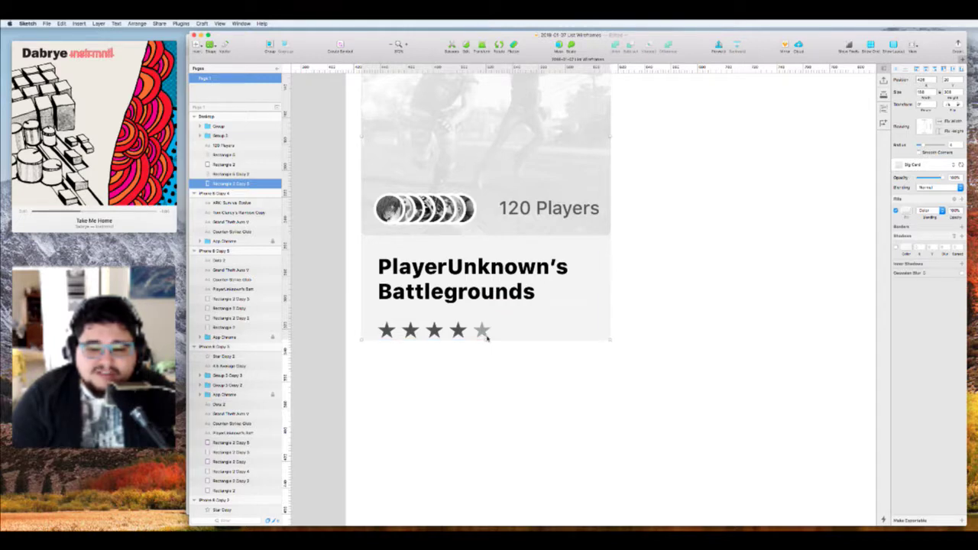
left_click(948, 91)
type("160")
key("Return")
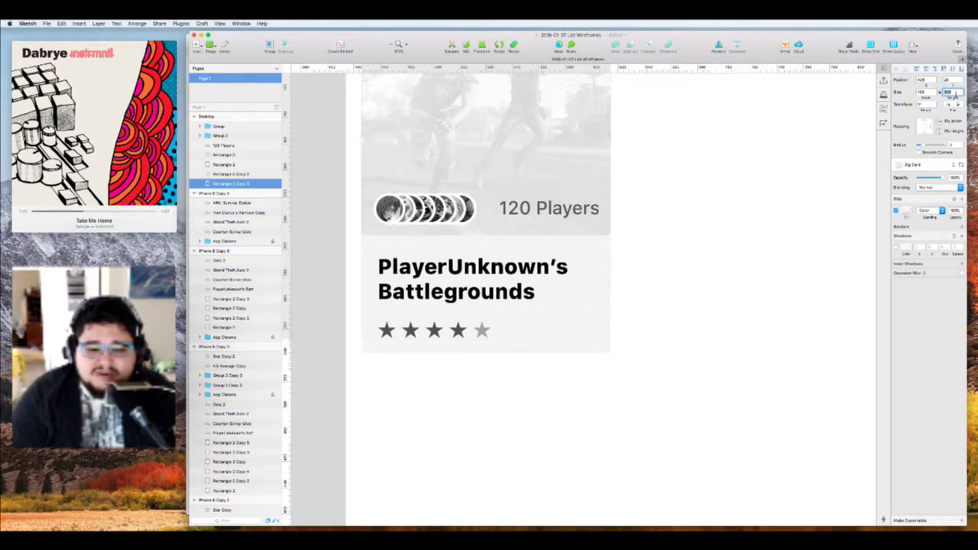
left_click(820, 209)
Disable and delete the image rectangle's two extra fill layers.
left_click(520, 269)
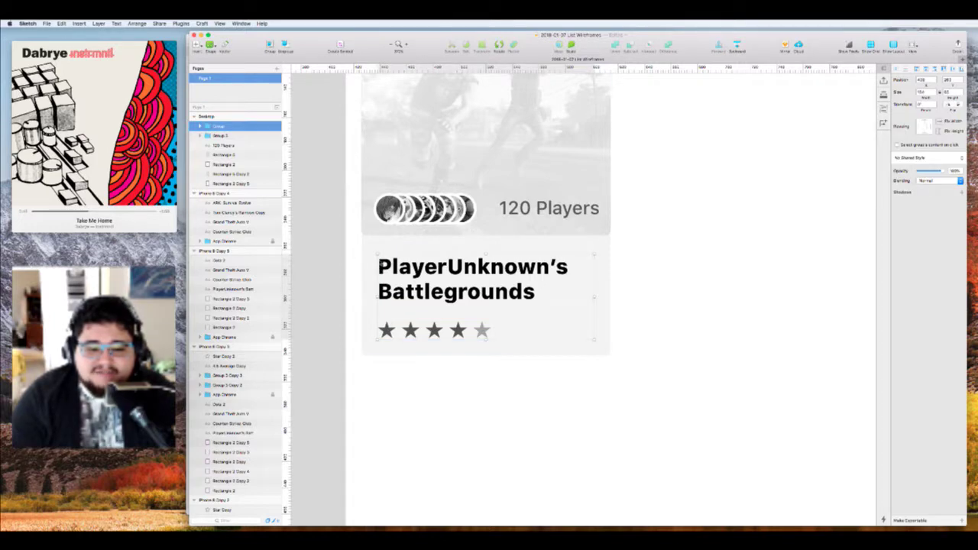
scroll(623, 246, "down", 5)
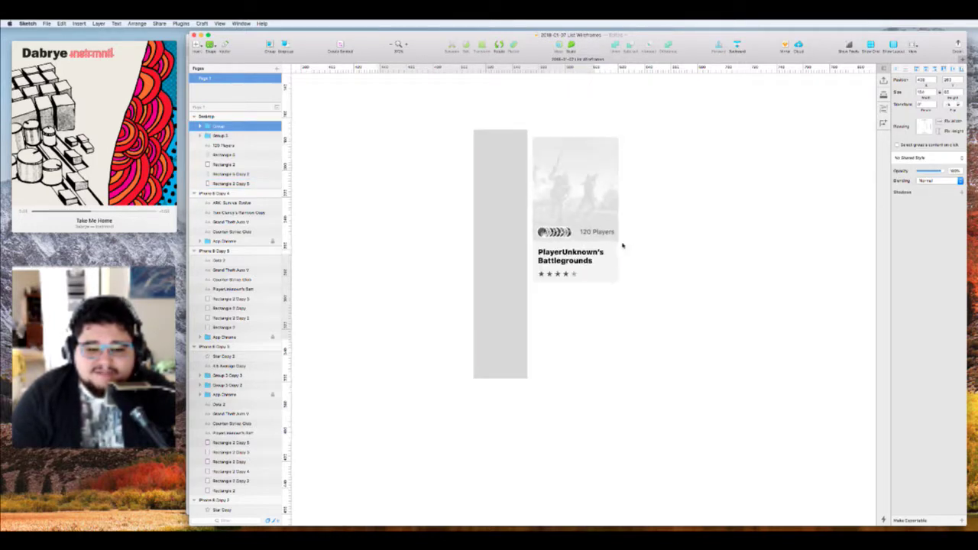
left_click(600, 248)
scroll(601, 246, "up", 5)
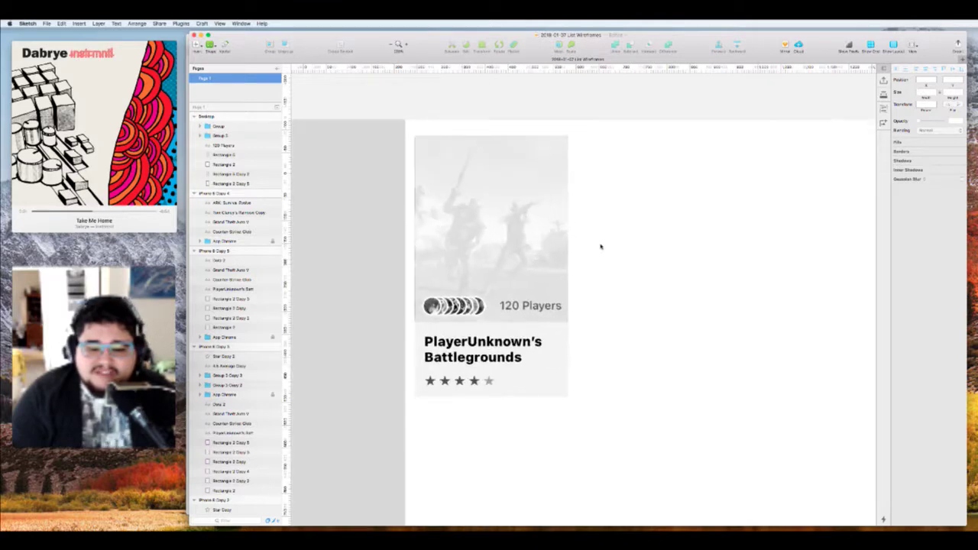
left_click(509, 234)
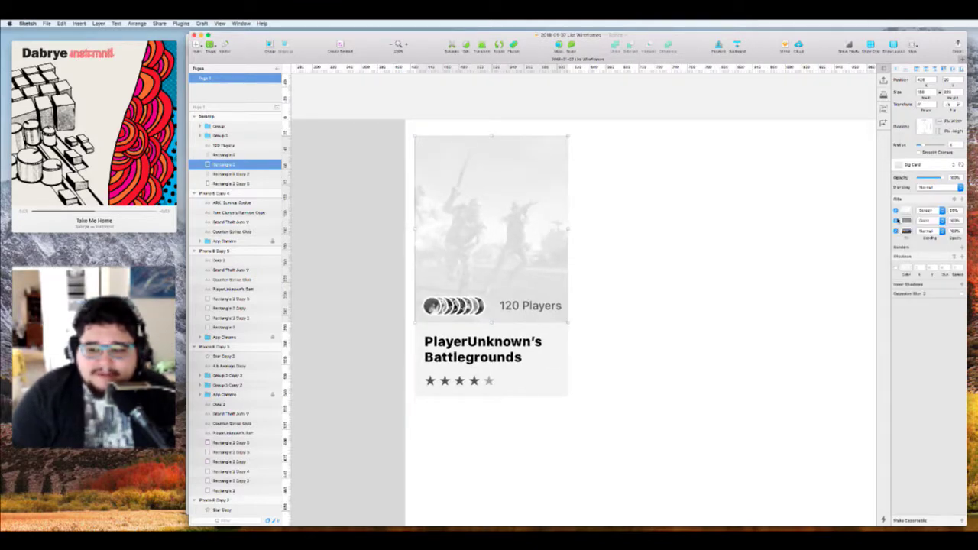
left_click(896, 221)
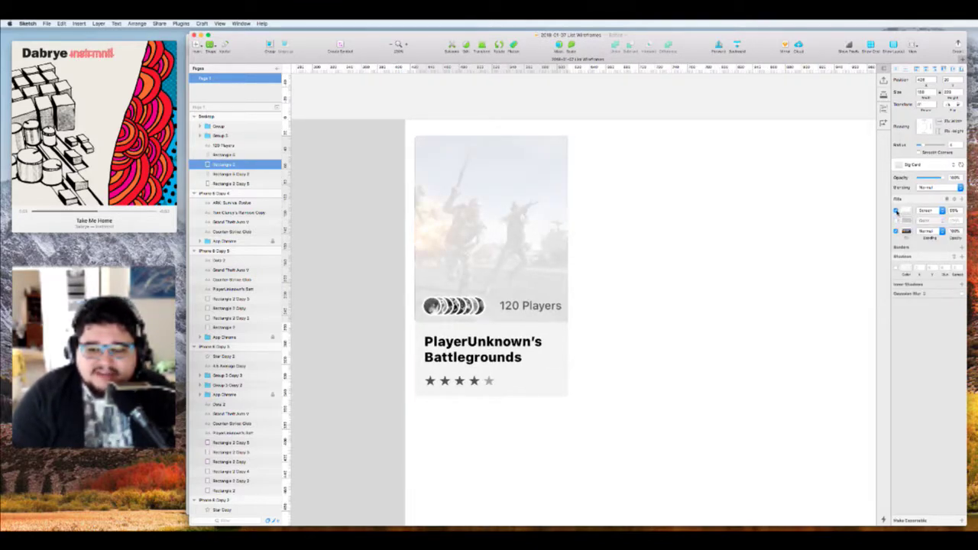
left_click(896, 212)
left_click(680, 234)
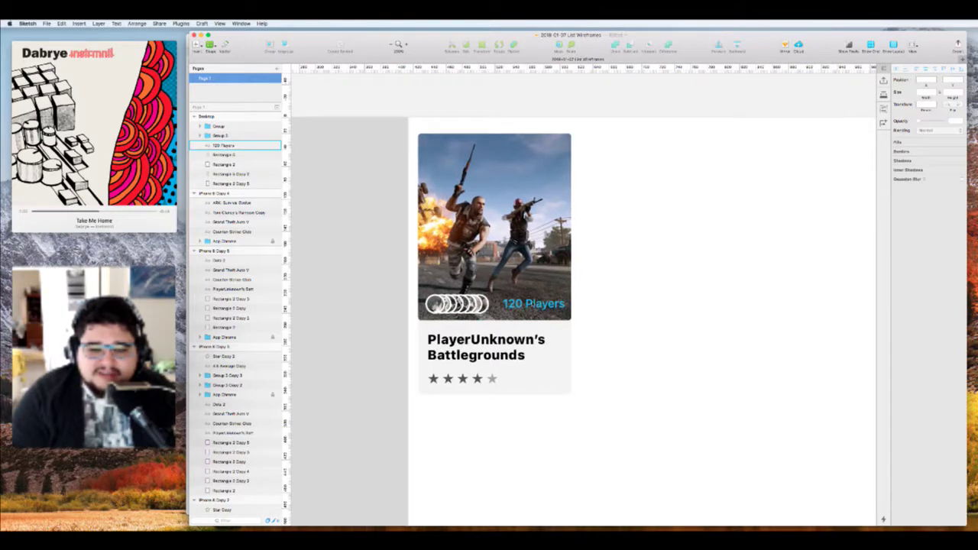
left_click(229, 164)
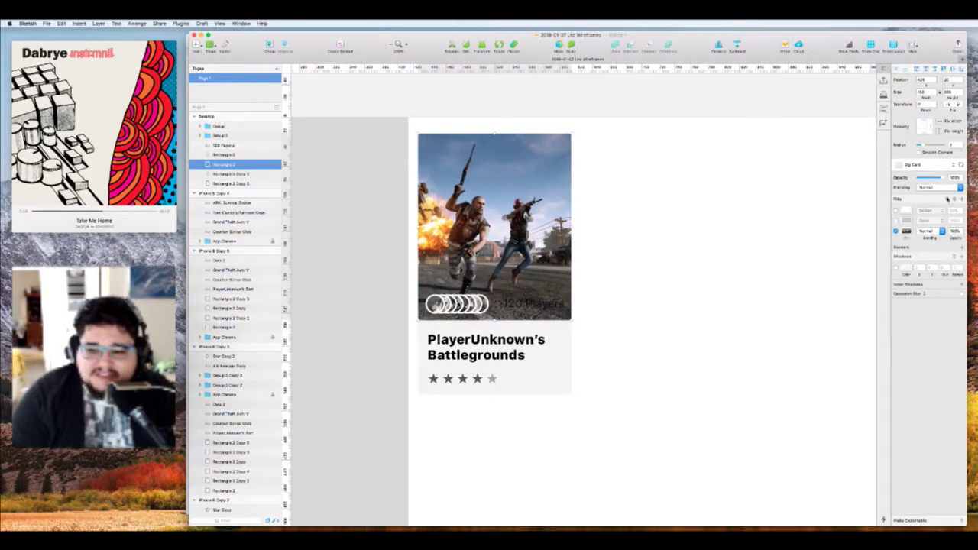
left_click(954, 199)
Drag the remaining fill's gradient handles so it runs vertically from the image's top to bottom.
left_click(907, 211)
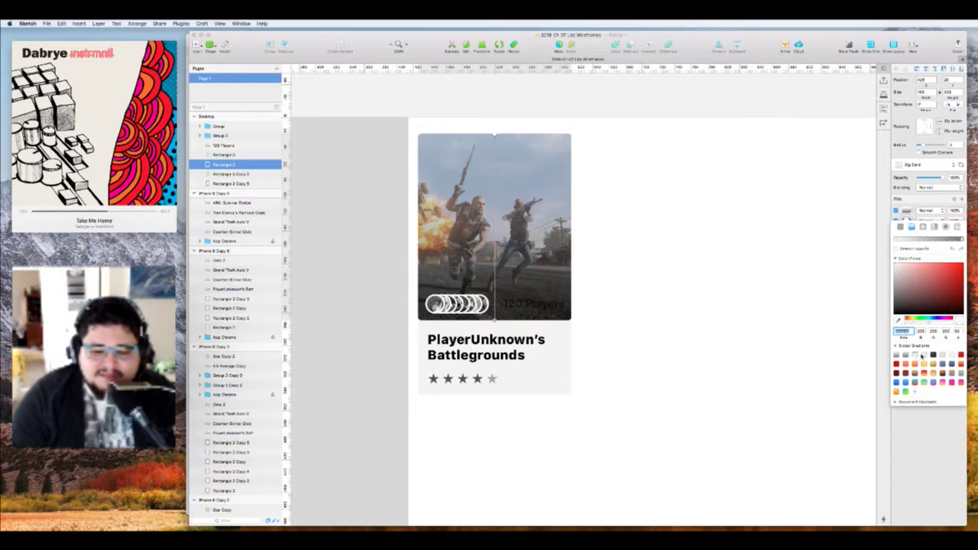
left_click_drag(494, 135, 474, 320)
left_click_drag(445, 280, 471, 139)
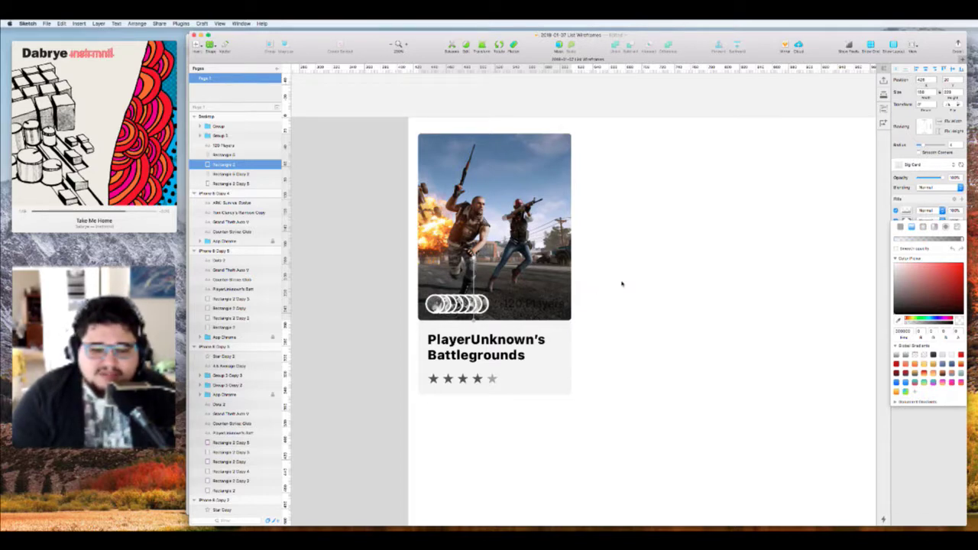
key("Escape")
key("Escape")
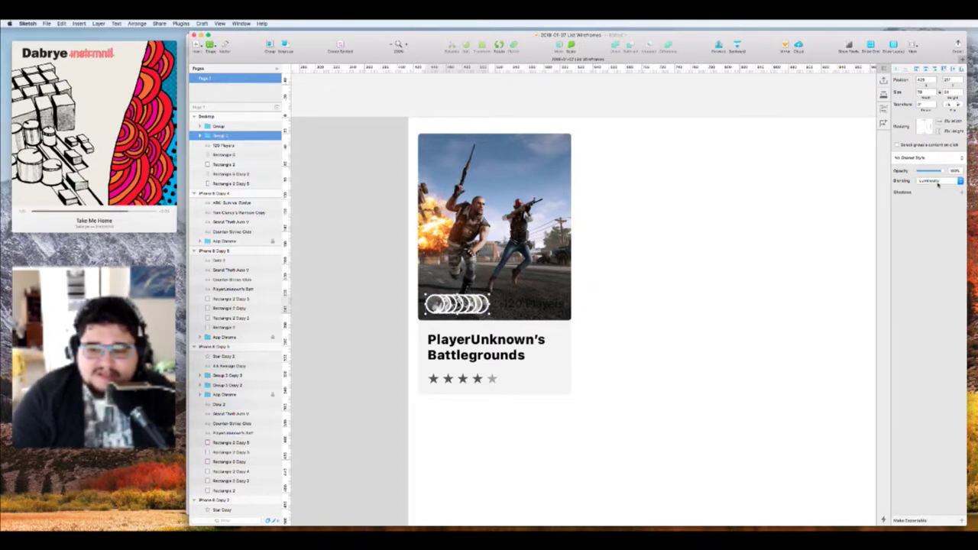
Set the avatar group's blending to Normal and try editing the avatar circles' border thickness.
left_click(938, 181)
left_click(936, 75)
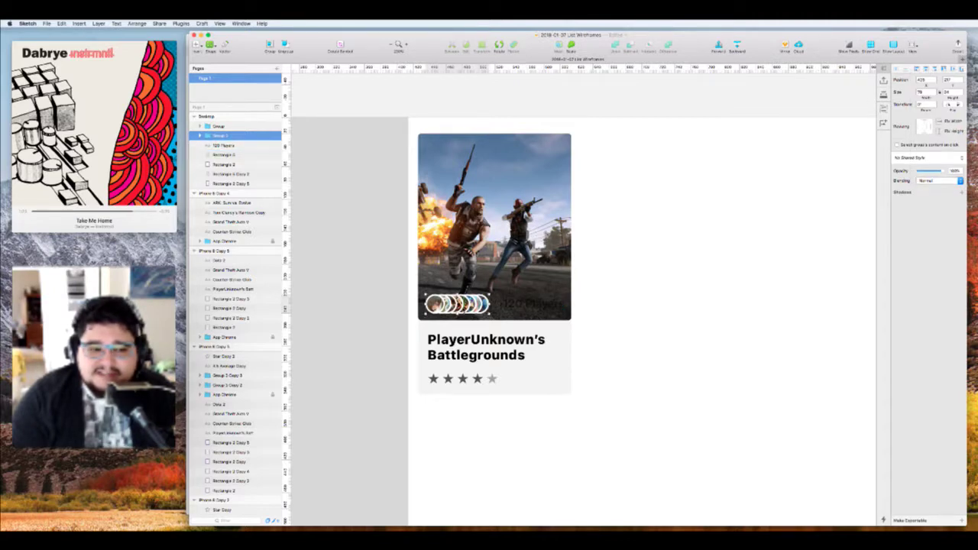
left_click(258, 175)
left_click(237, 146)
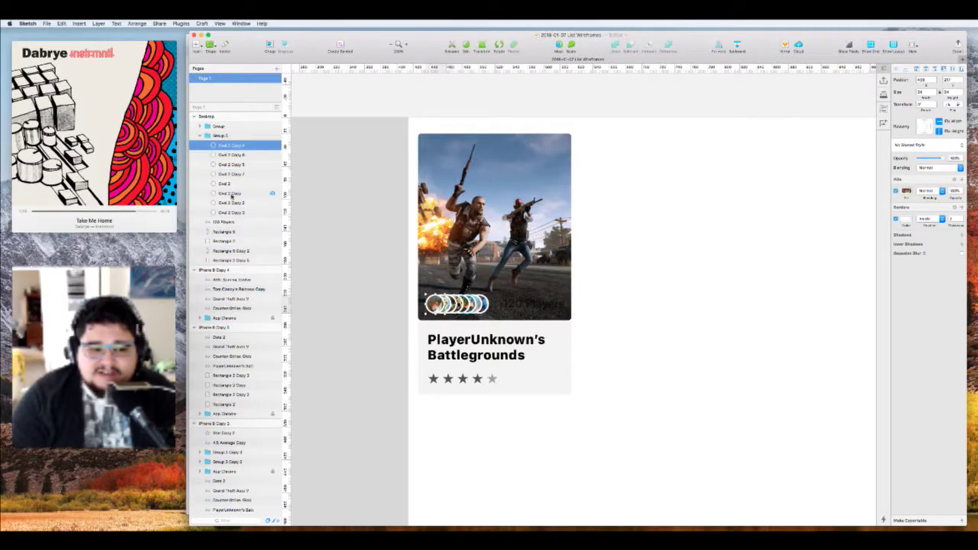
left_click(233, 212, "shift")
left_click(952, 219)
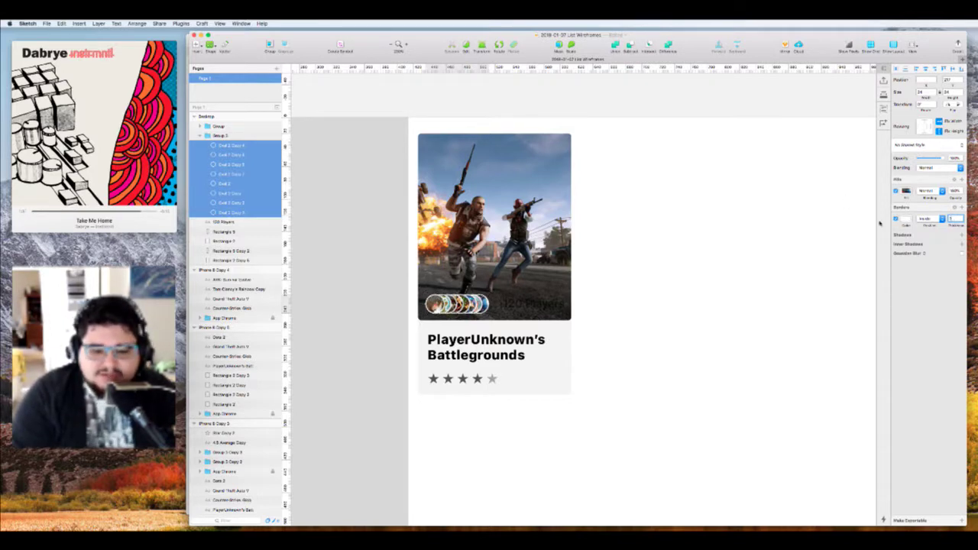
left_click(624, 277)
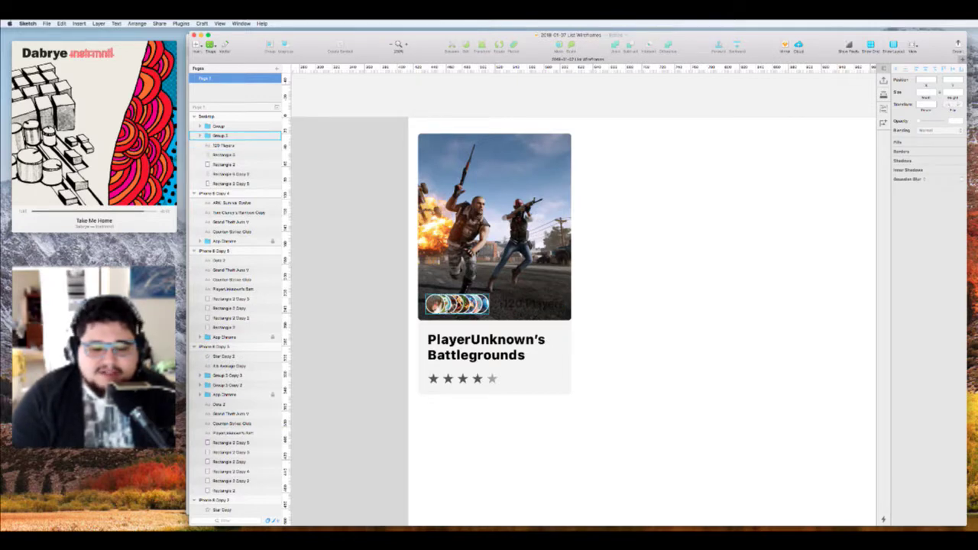
Give all eight avatar circles a drop shadow with Y offset 0 and X offset 1.
scroll(448, 304, "up", 10)
double_click(448, 305)
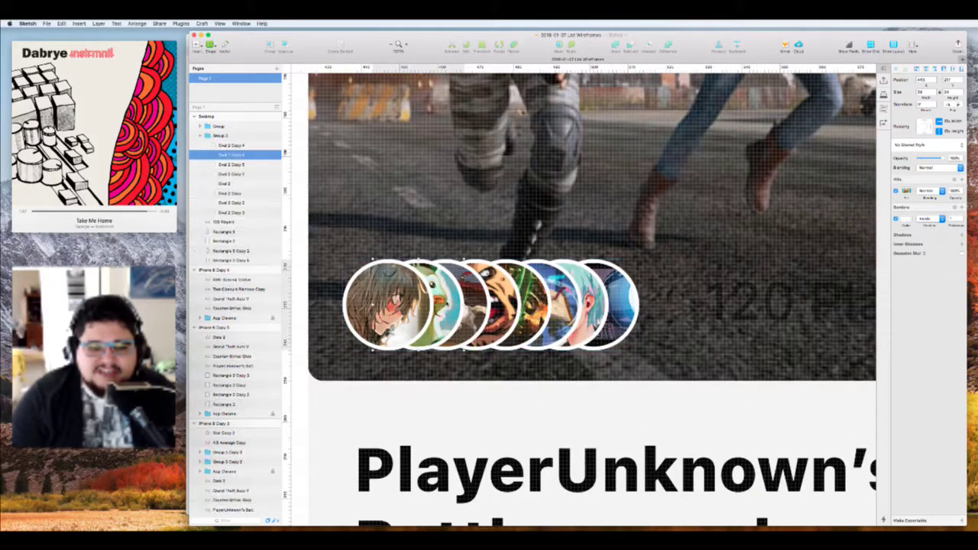
left_click(232, 145)
left_click(231, 213, "shift")
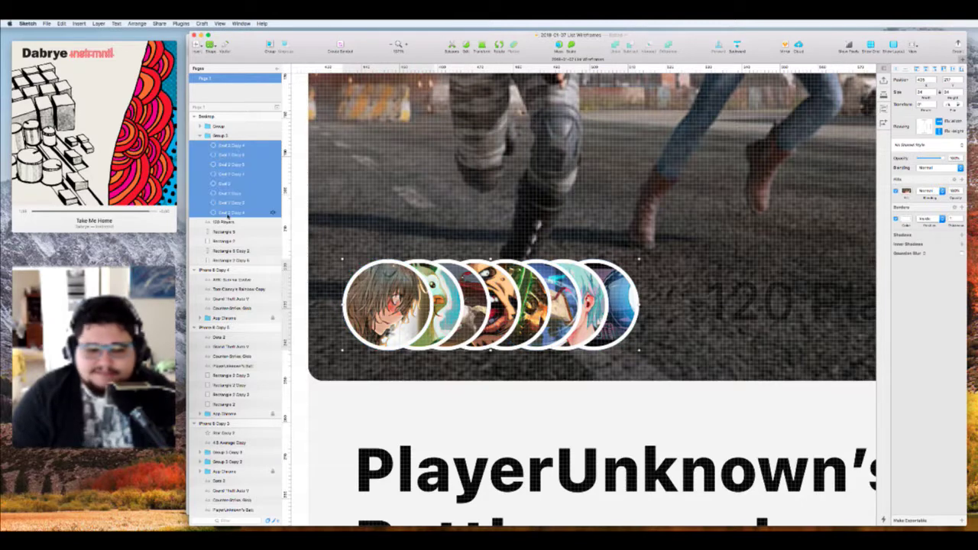
left_click(961, 235)
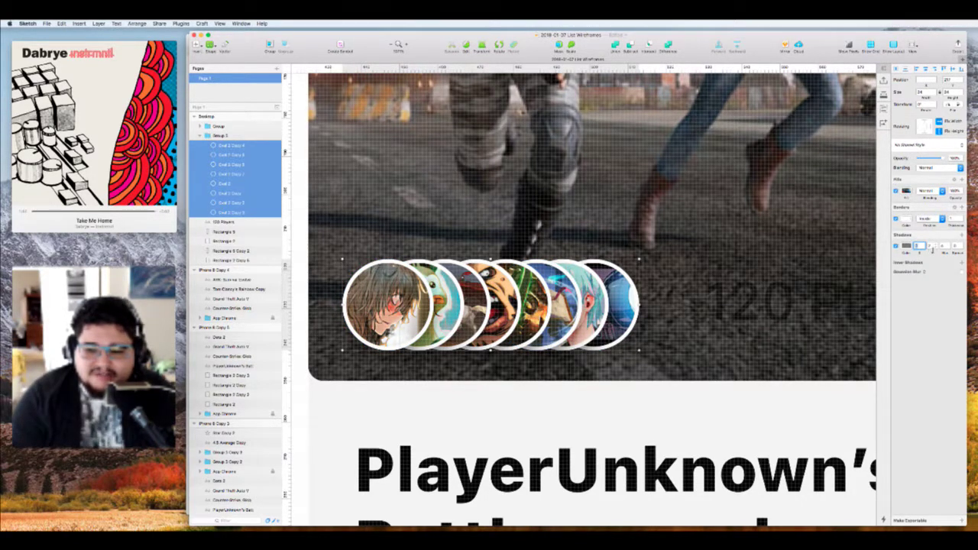
left_click(932, 248)
type("0")
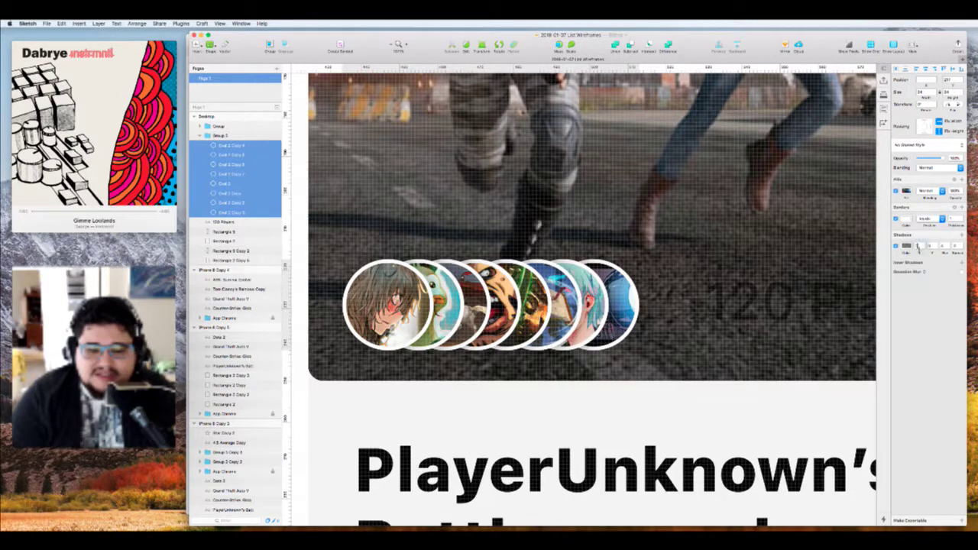
left_click(919, 248)
type("1")
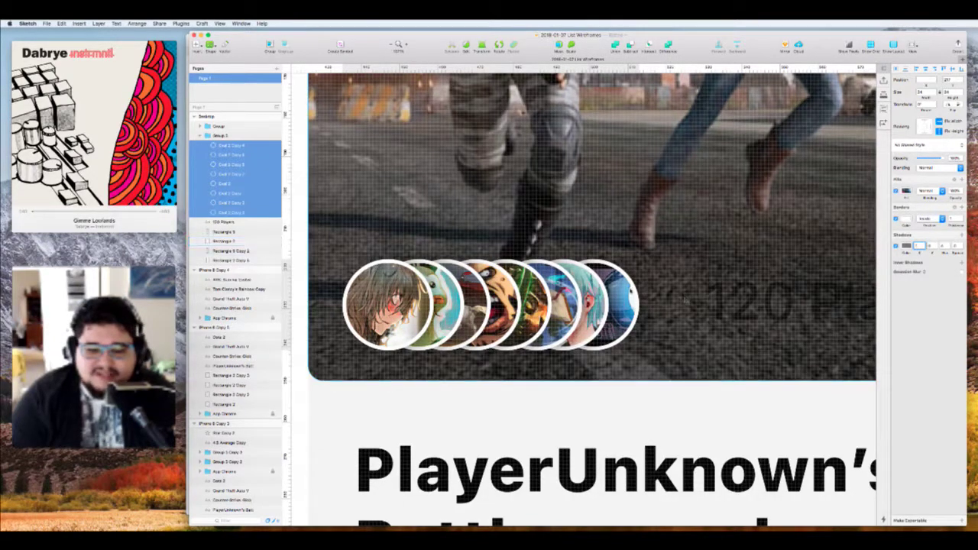
key("super+0")
left_click(723, 260)
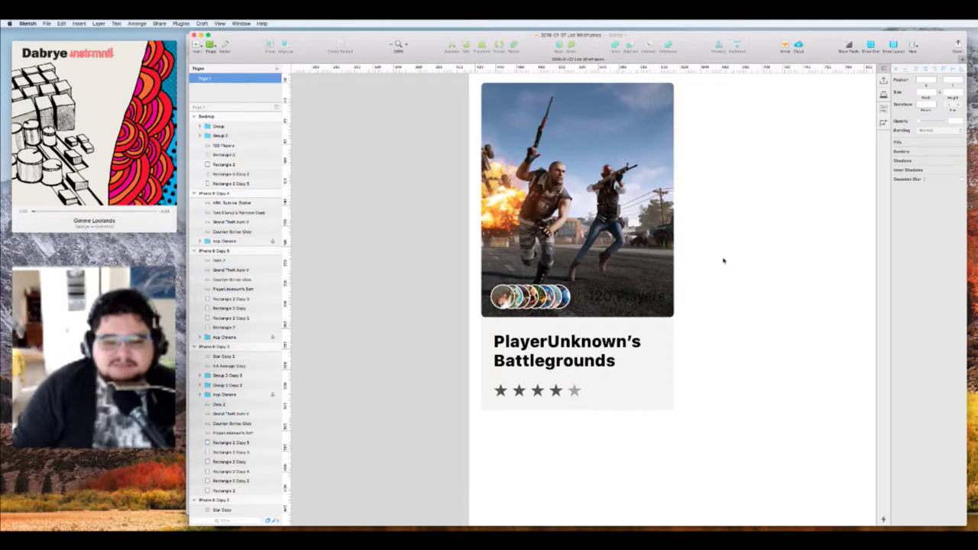
Try the 120 Players label's letter spacing, then change its text colour to white.
left_click(642, 298)
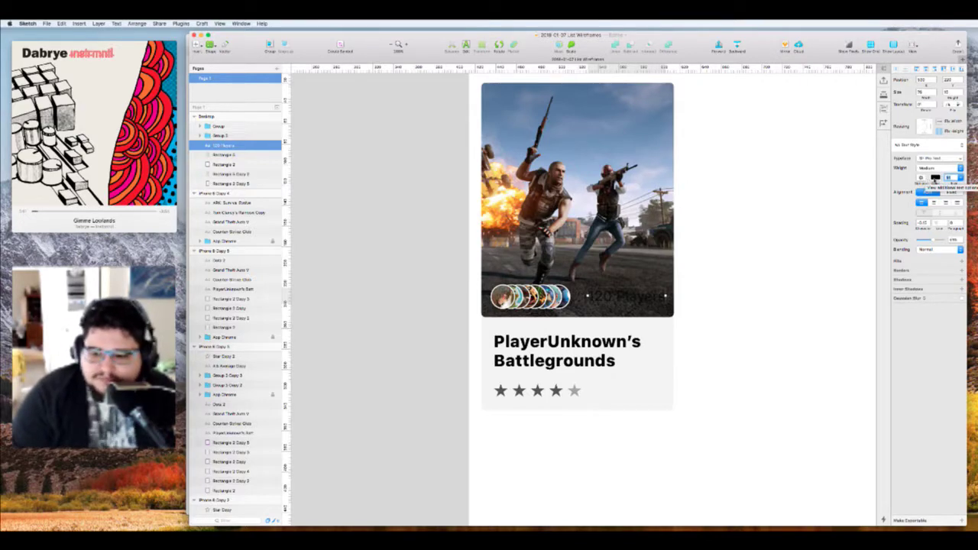
left_click(923, 223)
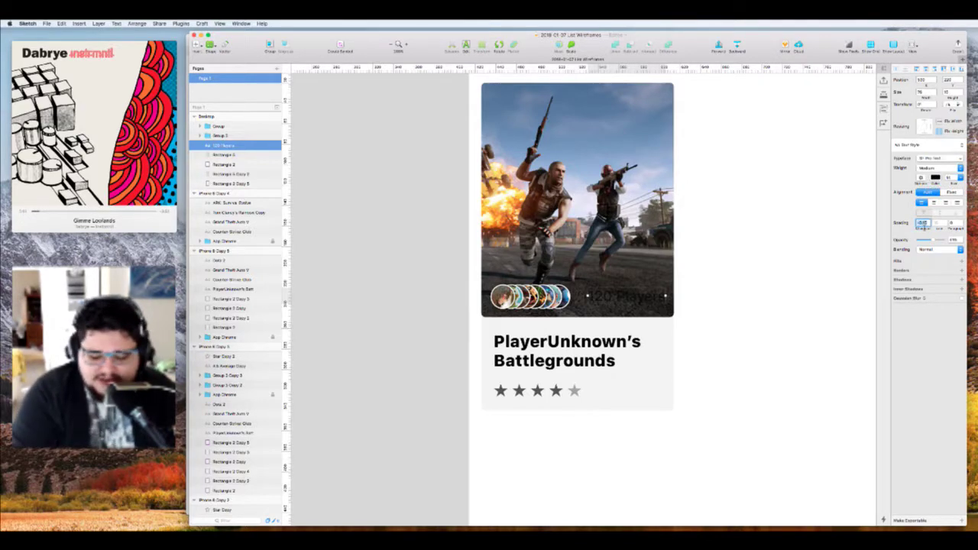
key("Up")
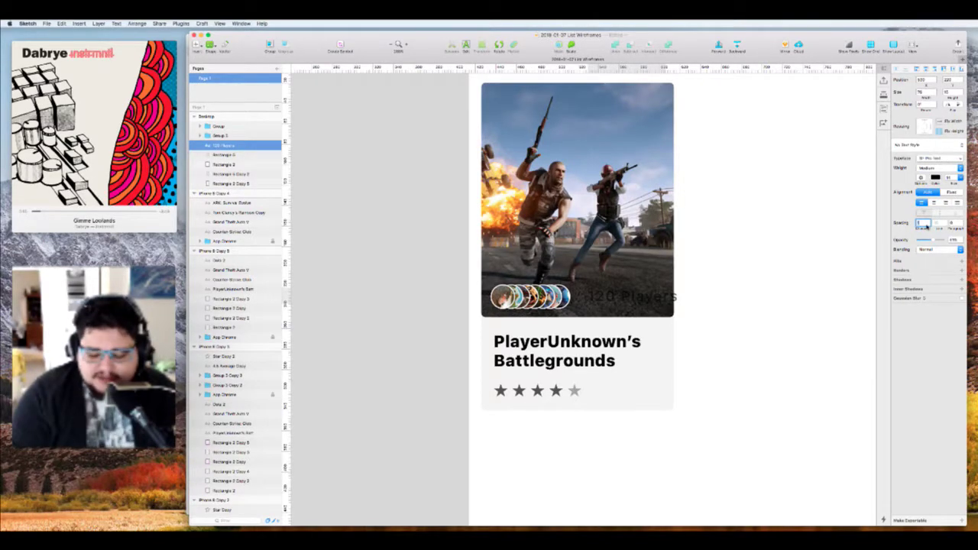
key("Down")
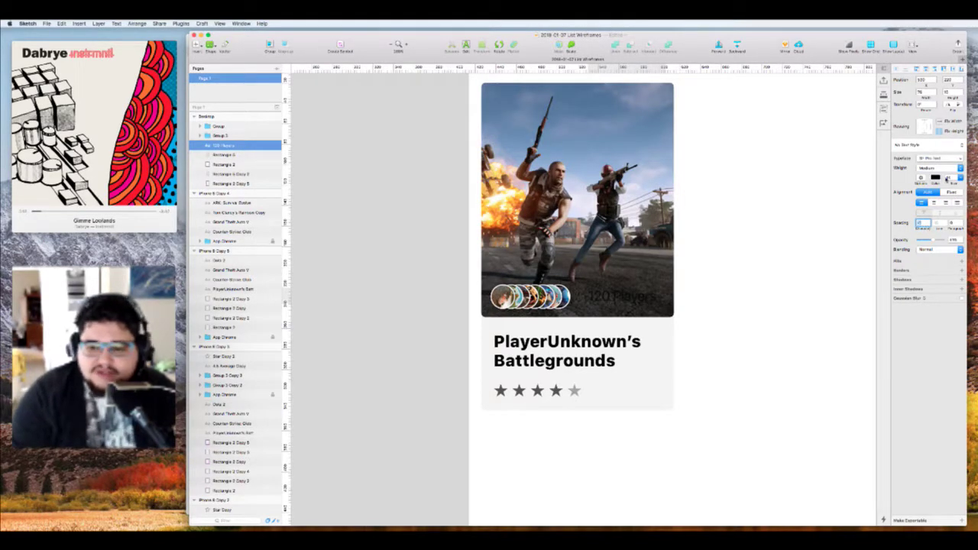
left_click(935, 176)
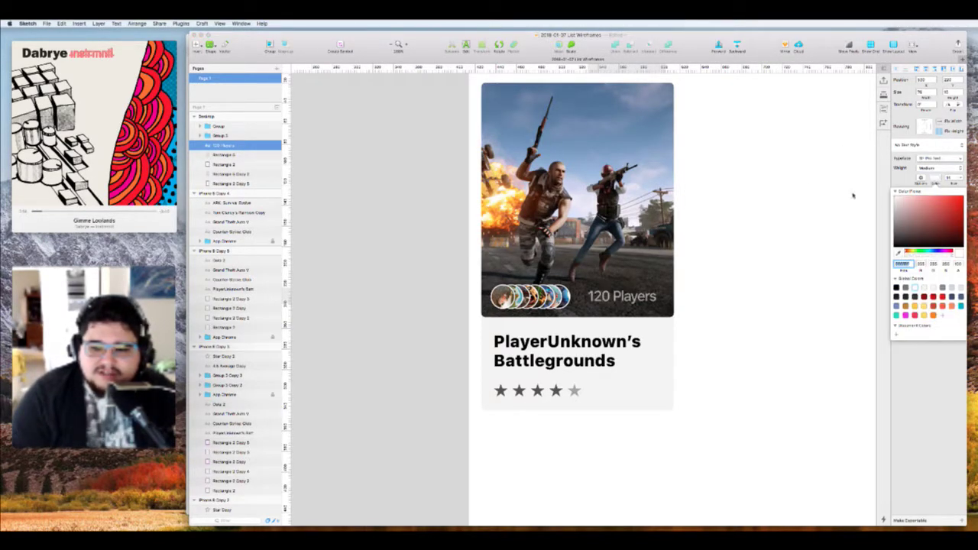
left_click(907, 182)
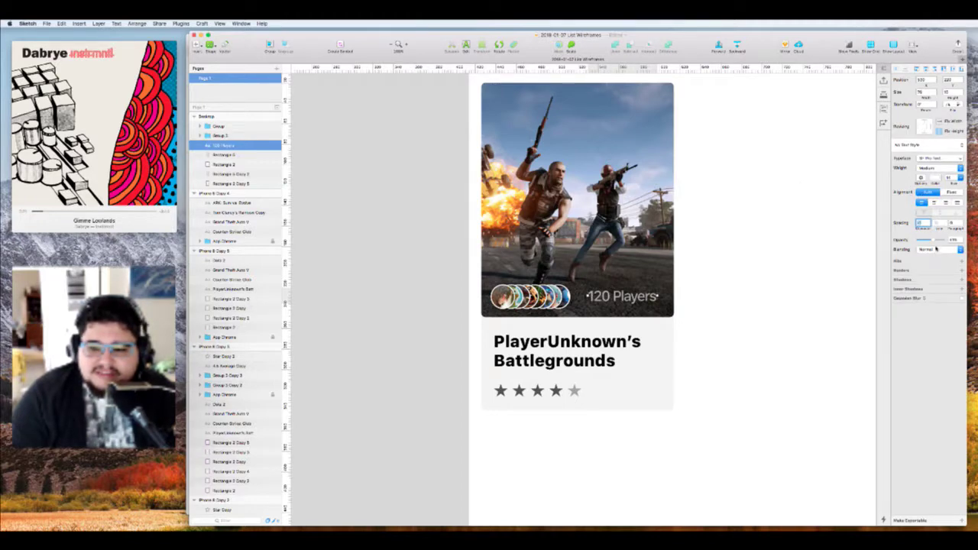
left_click(801, 270)
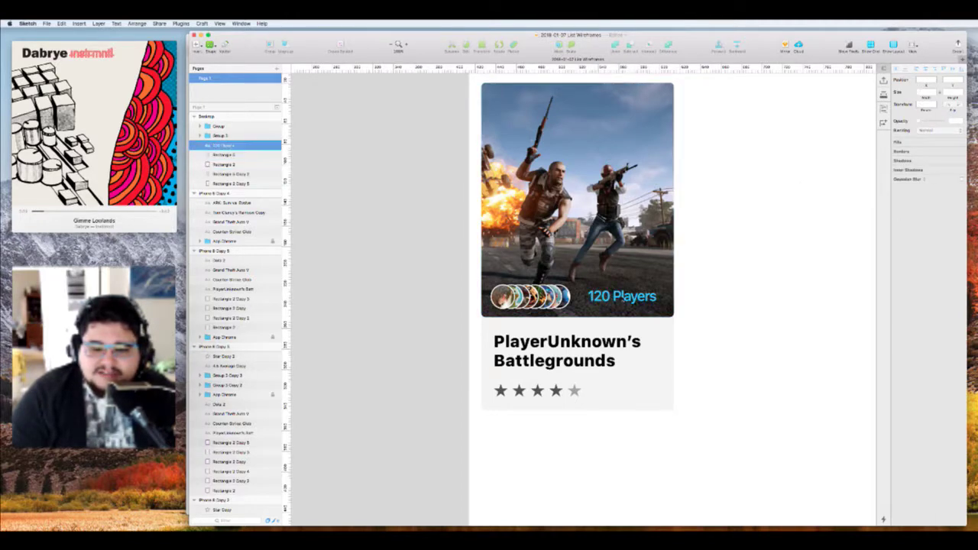
left_click(746, 255)
scroll(745, 255, "down", 3)
scroll(746, 256, "up", 5)
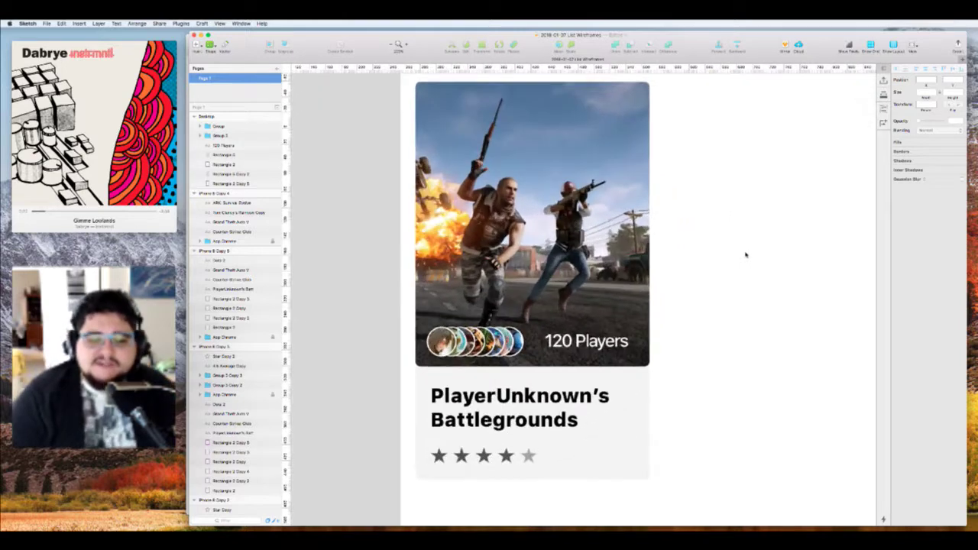
scroll(746, 255, "left", 2)
scroll(746, 255, "down", 2)
scroll(741, 256, "up", 1)
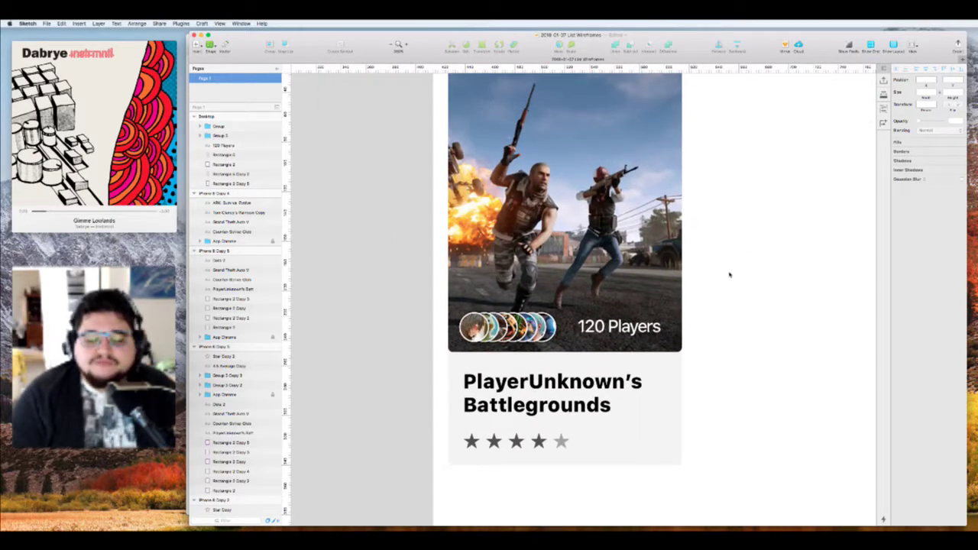
scroll(705, 339, "up", 5)
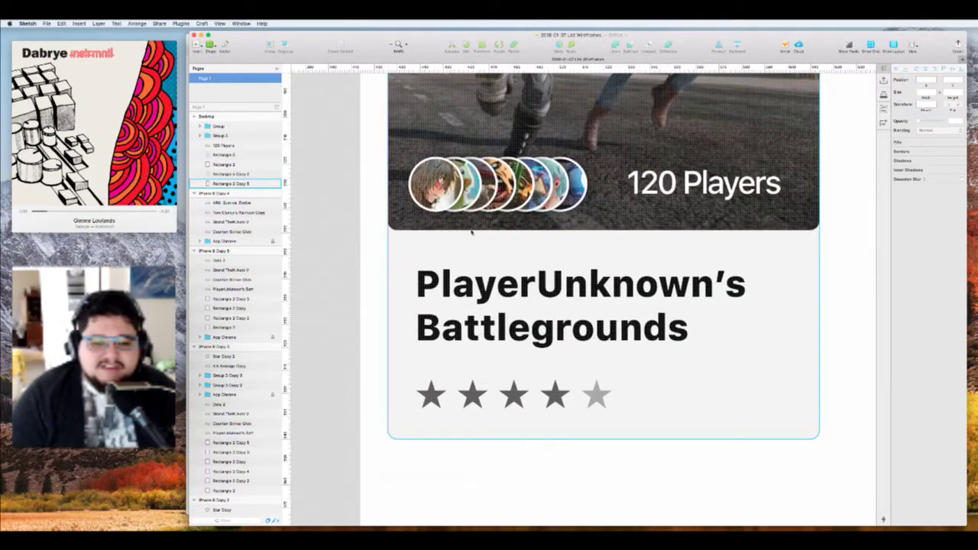
left_click(471, 228)
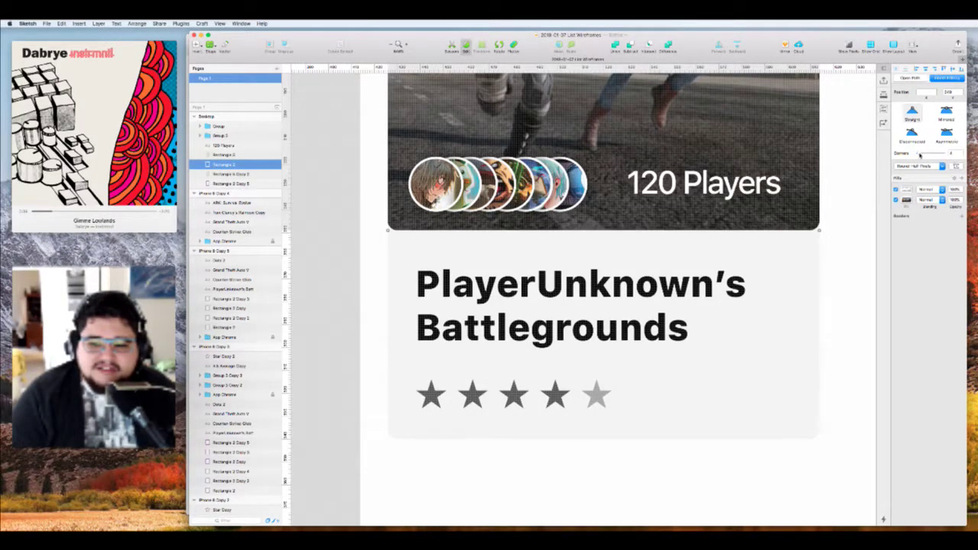
mouse_move(919, 155)
left_mouse_down()
mouse_move(936, 155)
mouse_move(913, 156)
left_mouse_up()
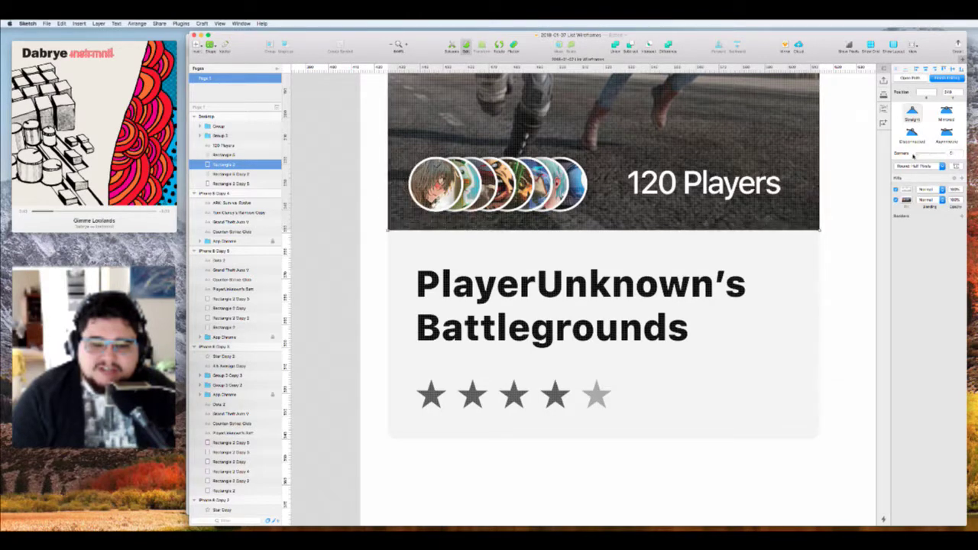
left_click(855, 192)
key("super+minus")
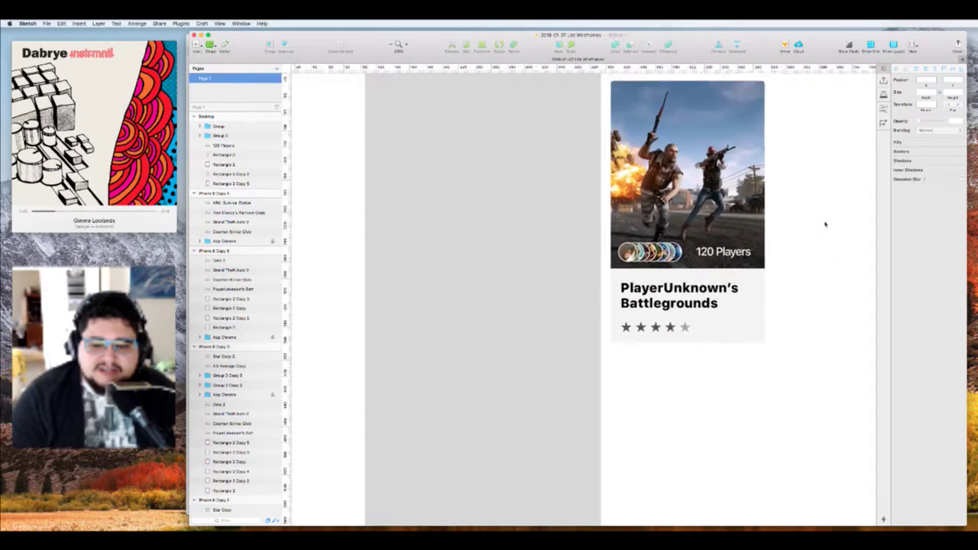
Shorten the card image to a height of 360.
scroll(825, 224, "right", 3)
scroll(720, 290, "down", 2)
left_click(676, 345)
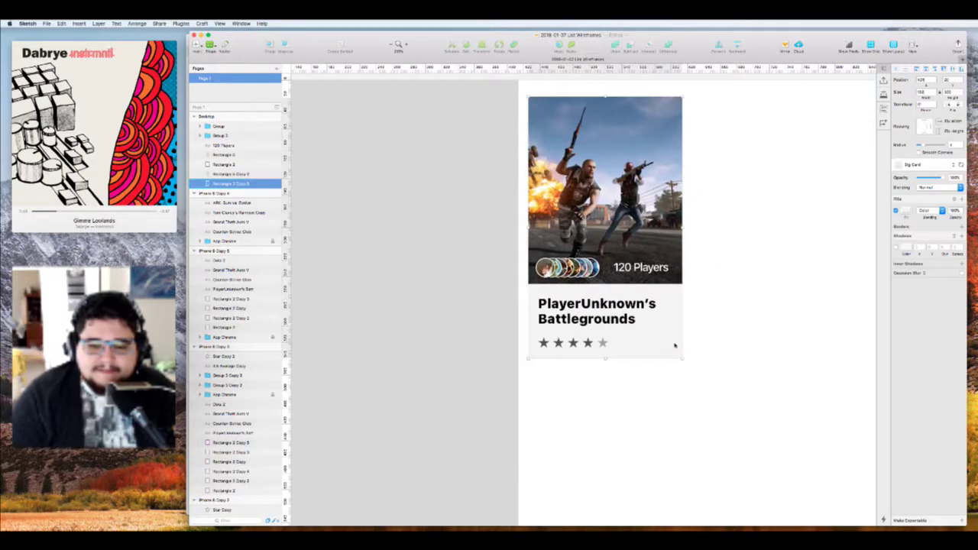
scroll(720, 229, "right", 4)
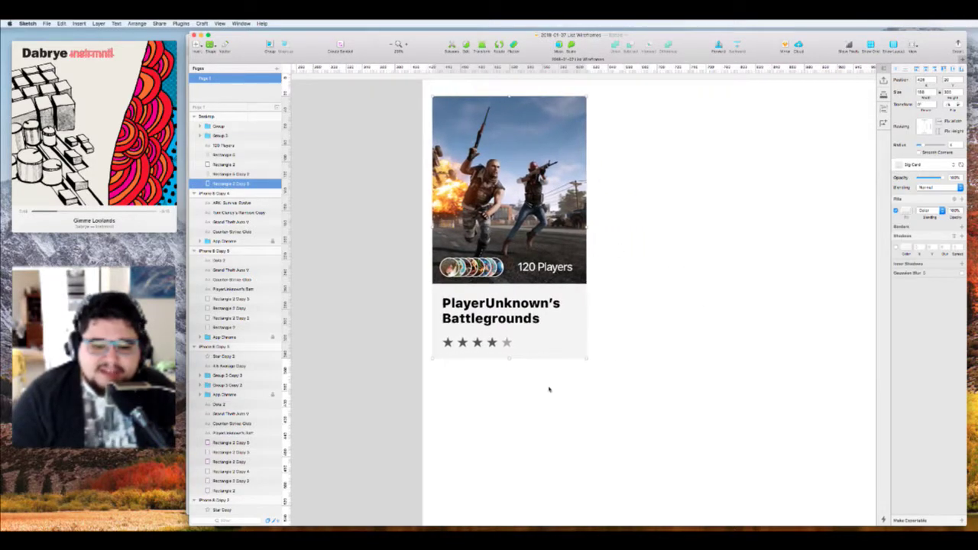
scroll(549, 390, "up", 3)
scroll(480, 346, "up", 4)
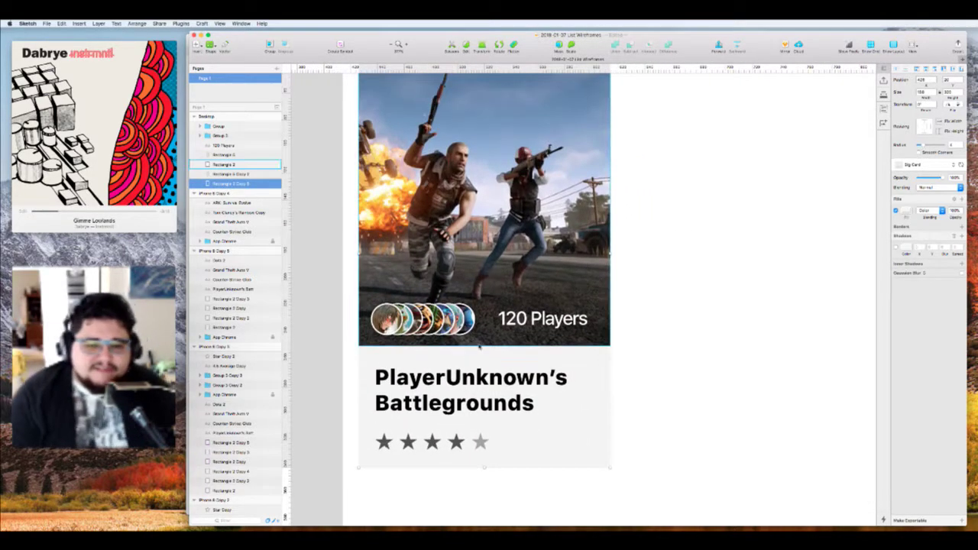
scroll(477, 352, "down", 3)
scroll(475, 355, "up", 3)
left_click(635, 235)
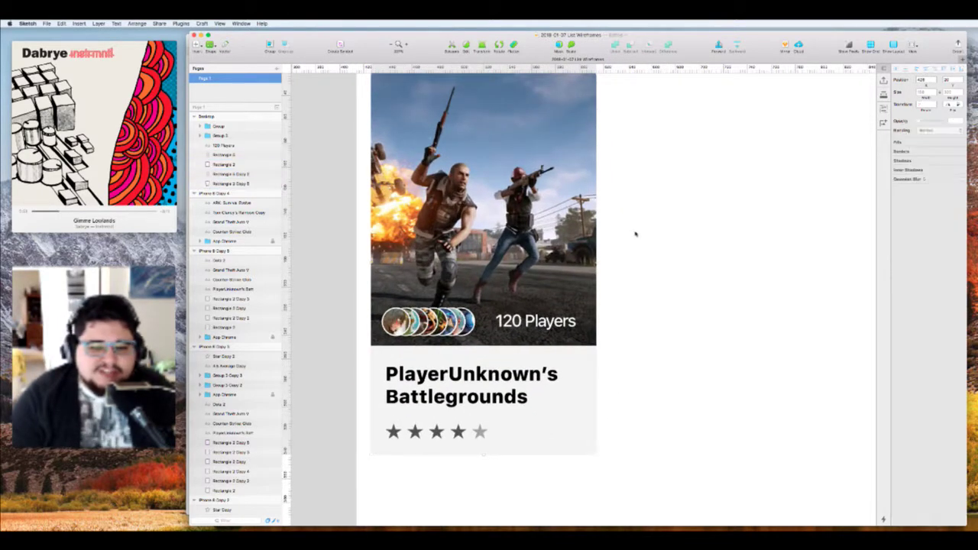
scroll(635, 234, "up", 3)
double_click(573, 329)
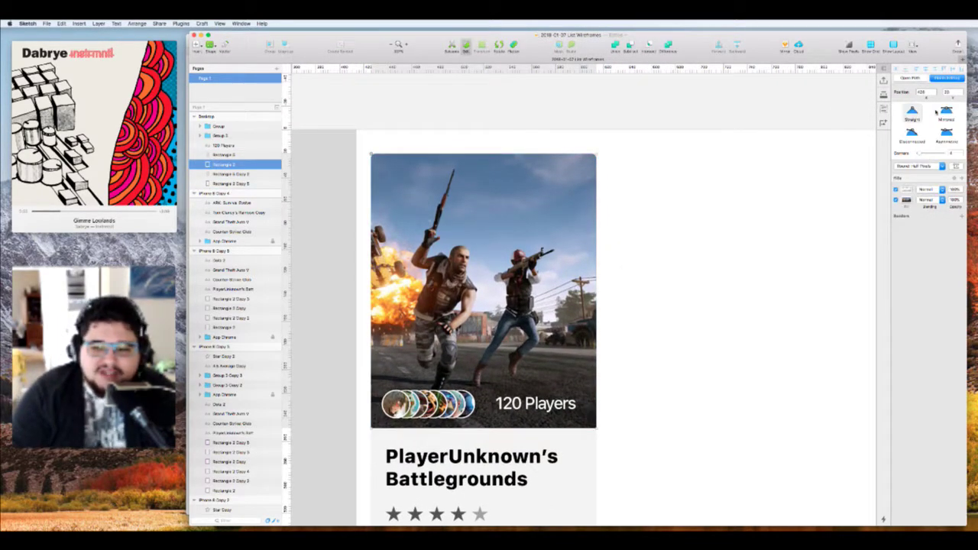
key("Escape")
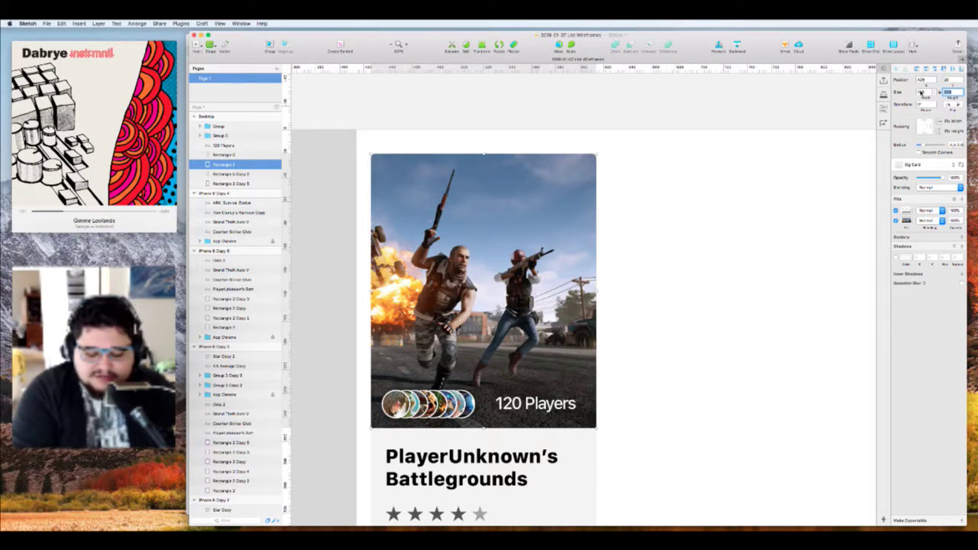
type("360")
key("Return")
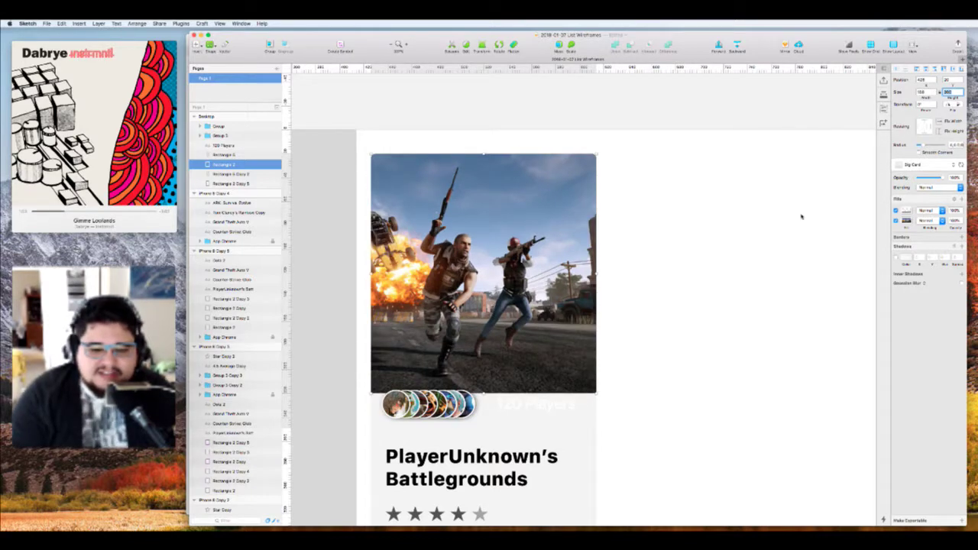
Move the avatar stack and '120 Players' text up onto the image's bottom, right-aligning the text.
double_click(515, 402)
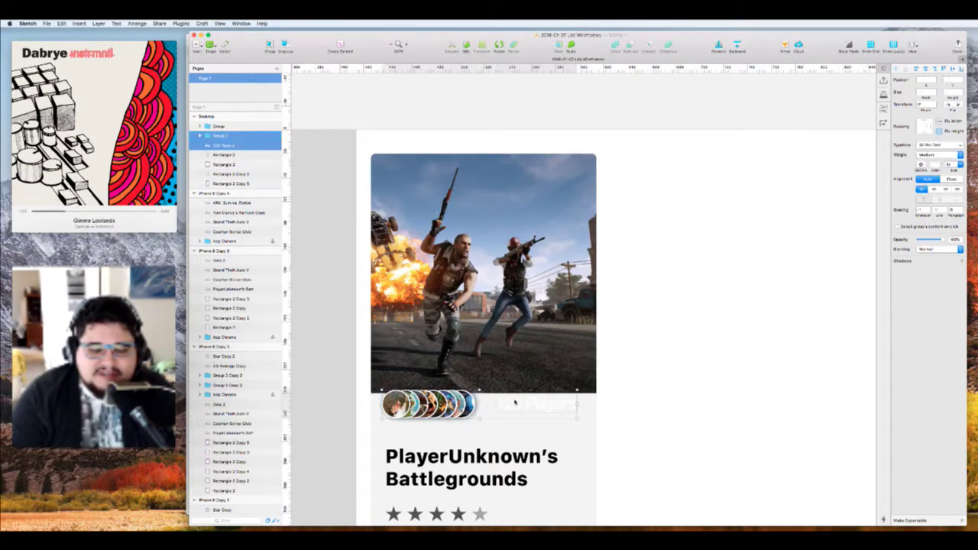
key("shift+Up")
key("shift+Up")
key("shift+Up")
key("shift+Up")
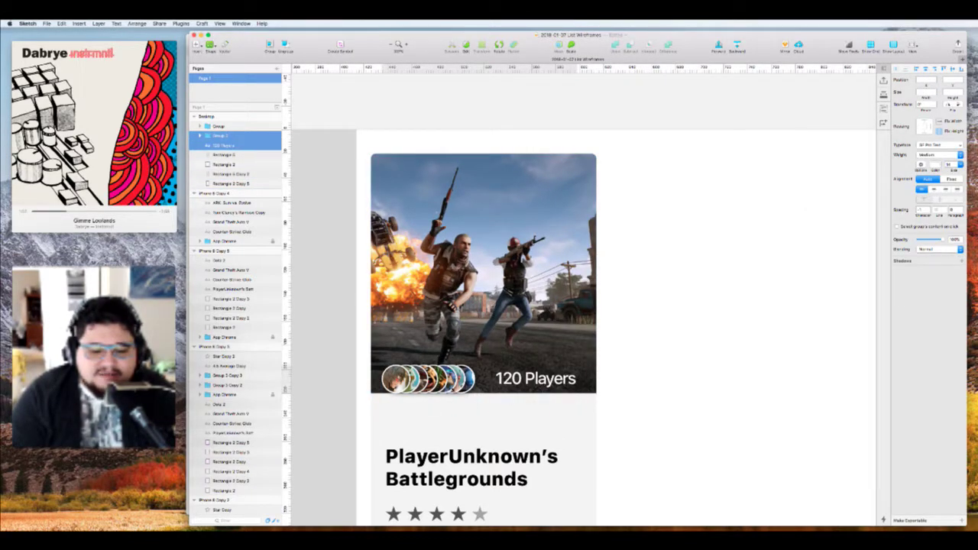
key("shift+Up")
key("shift+Up")
scroll(536, 401, "down", 3)
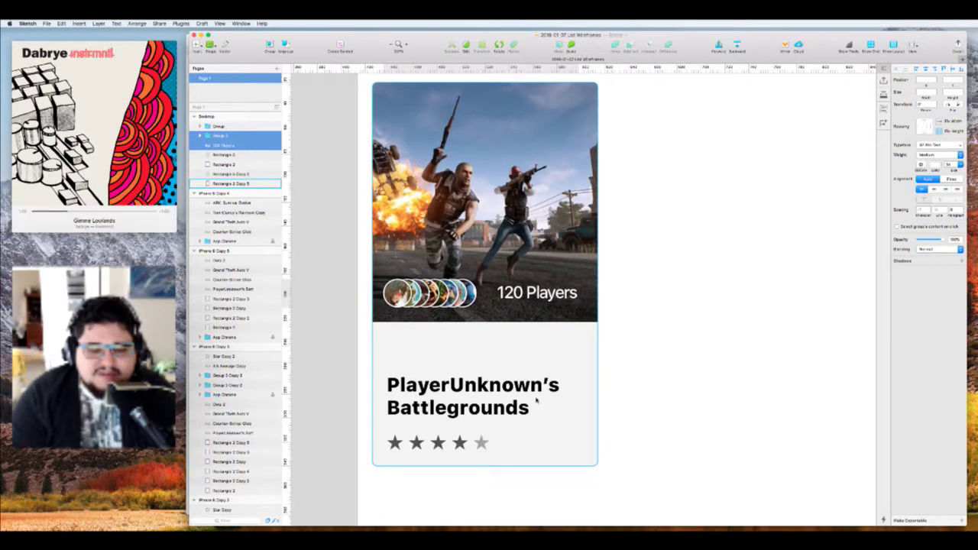
mouse_move(424, 302)
left_mouse_down()
mouse_move(415, 303)
mouse_move(428, 303)
left_mouse_up()
left_click_drag(526, 302, 545, 303)
left_click(945, 201)
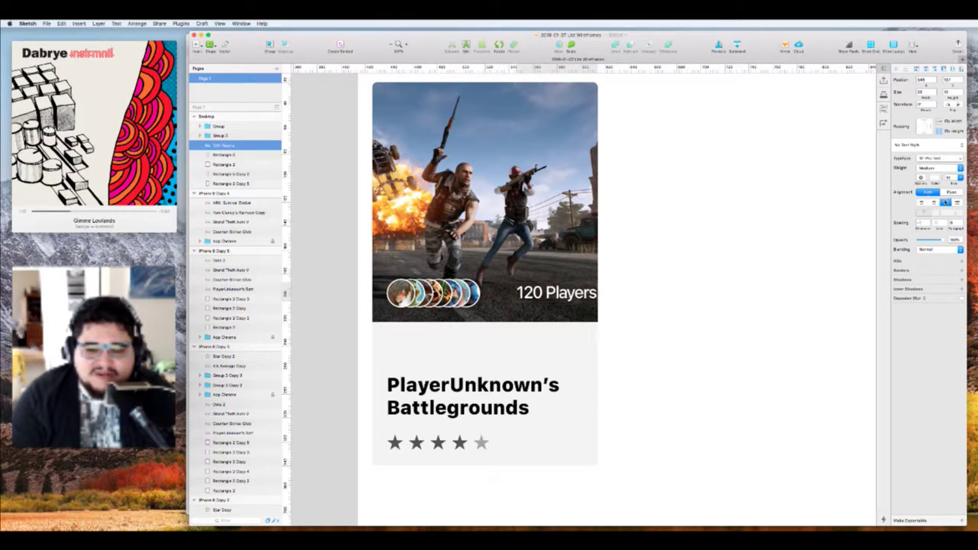
left_click(669, 305)
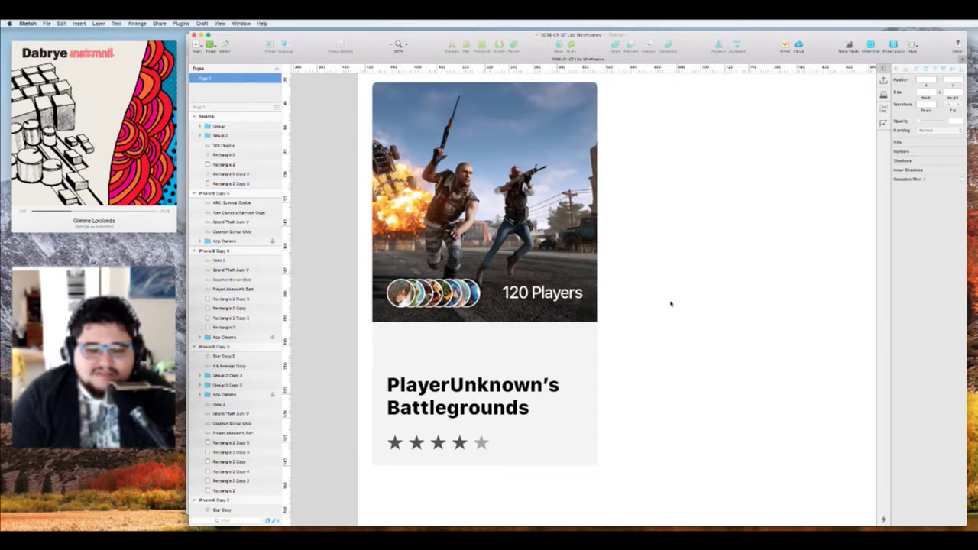
Move the title and stars up under the image and shorten the card background below them.
scroll(670, 303, "down", 1)
left_click(486, 404)
left_click_drag(487, 403, 483, 373)
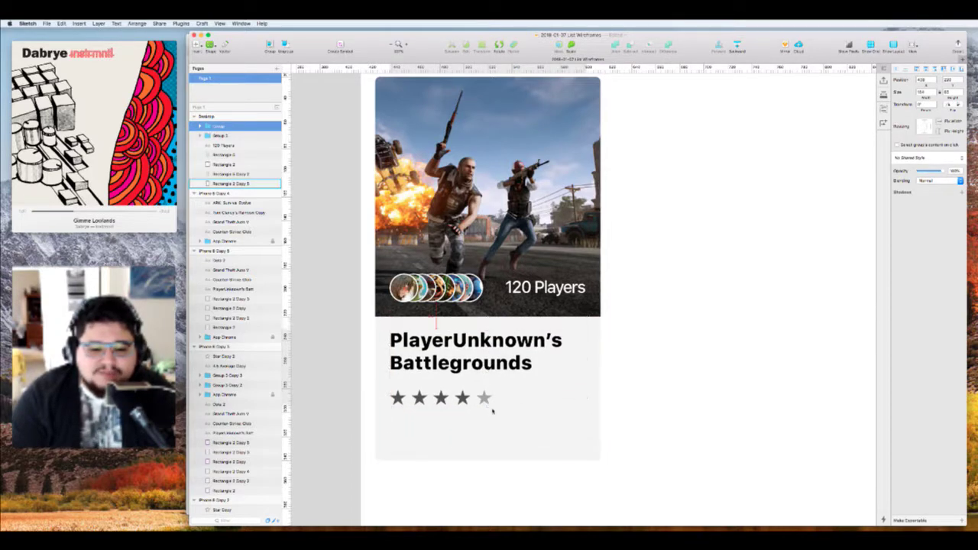
left_click(492, 456)
left_click_drag(488, 463, 487, 409)
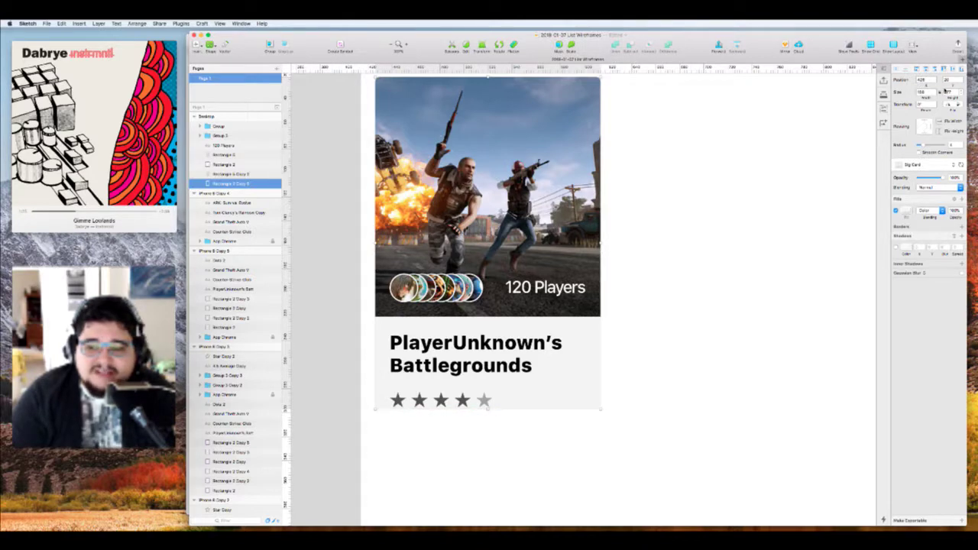
key("Return")
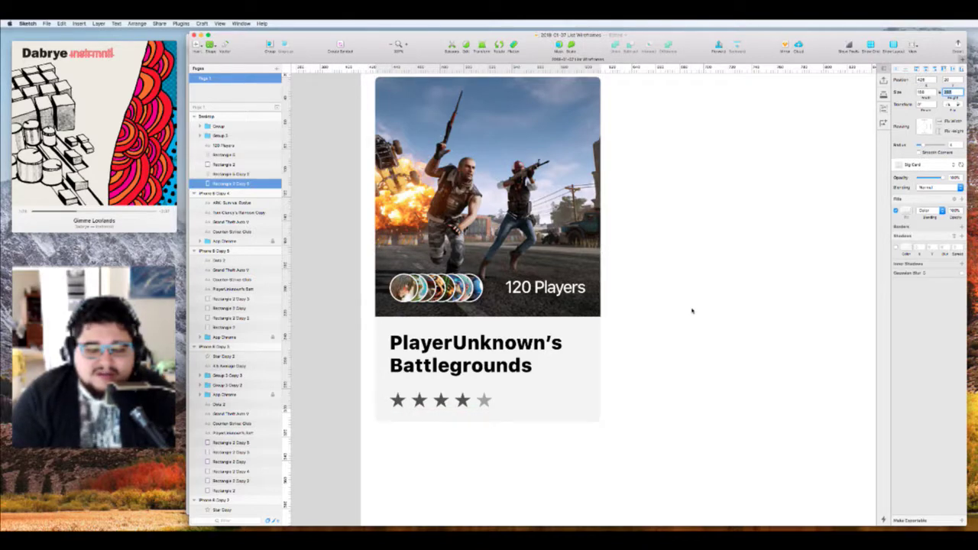
left_click(652, 349)
scroll(613, 380, "down", 5)
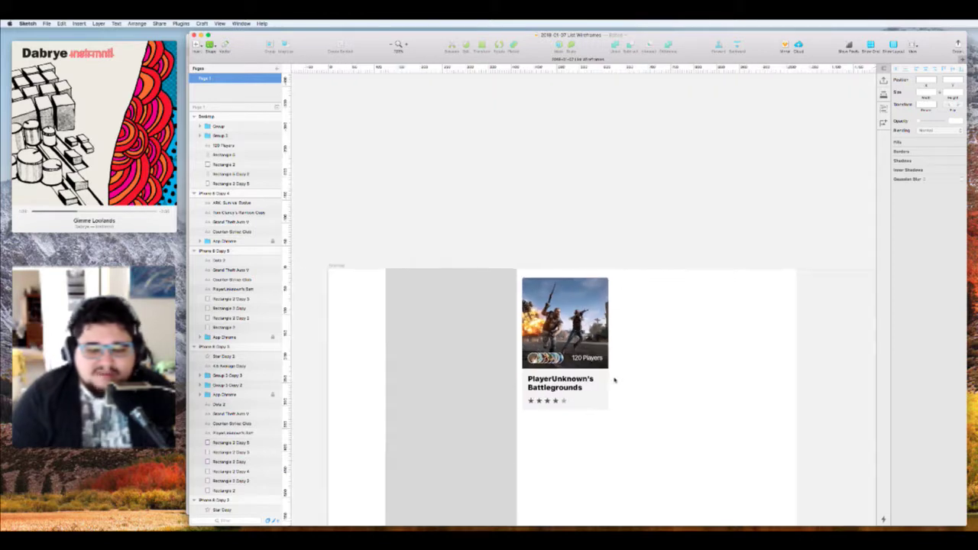
scroll(614, 379, "down", 2)
Group all of the card's layers into a single group.
left_click_drag(615, 405, 523, 266)
scroll(627, 335, "up", 4)
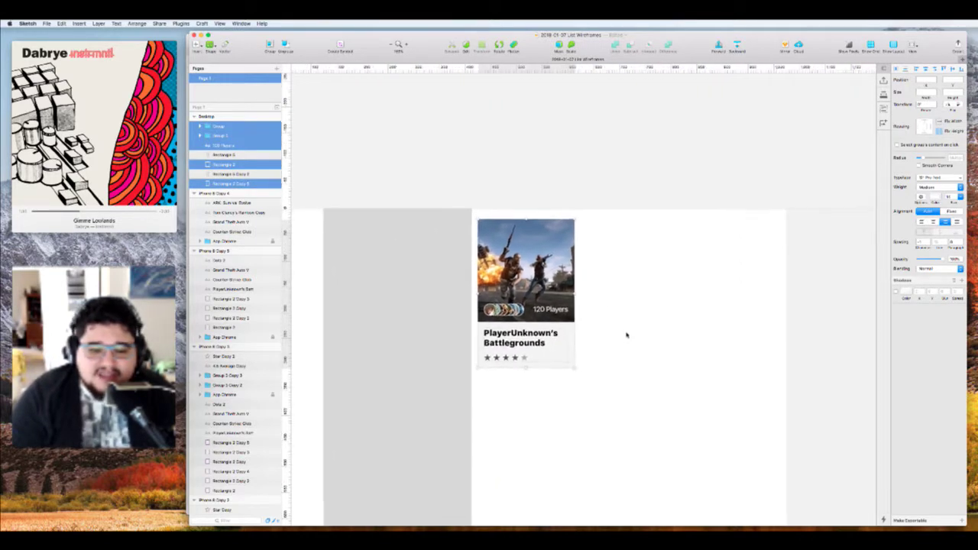
scroll(627, 334, "down", 2)
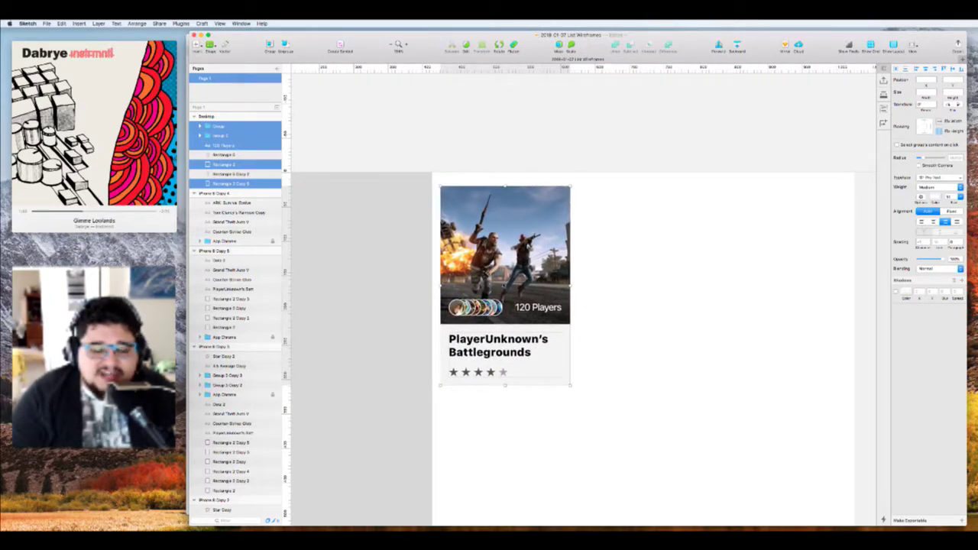
key("super+g")
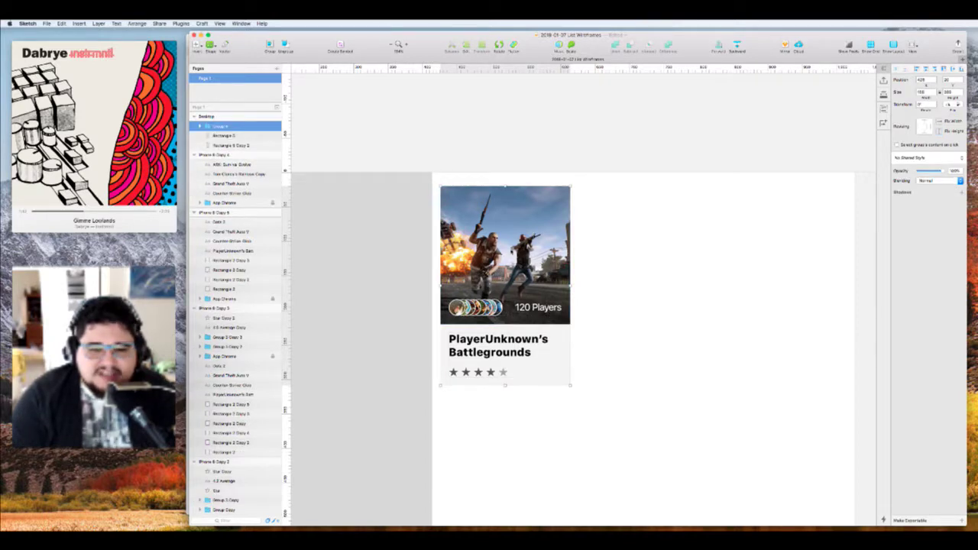
Show the layout grid and duplicate the card into a row of three.
scroll(580, 344, "right", 3)
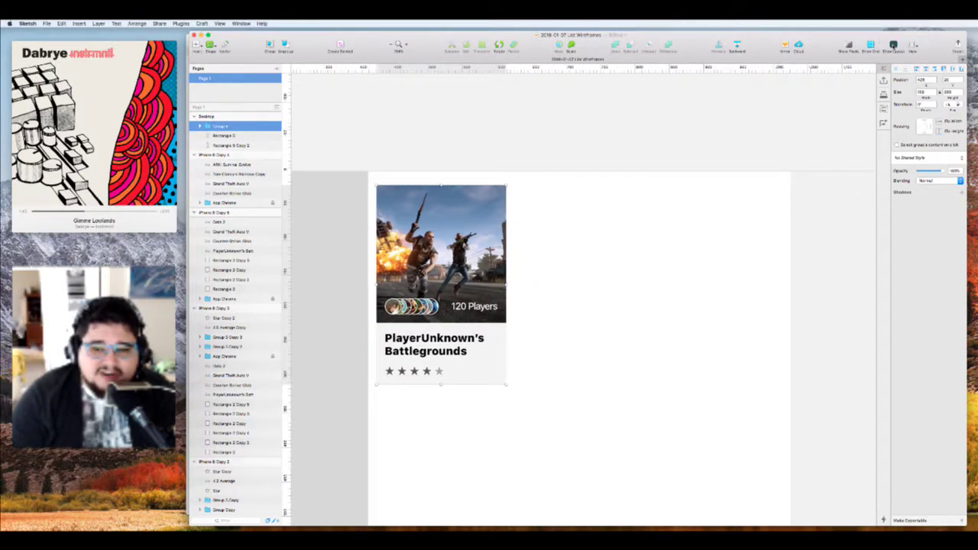
left_click(893, 45)
left_click(672, 190)
scroll(672, 190, "right", 1)
scroll(673, 191, "down", 4)
scroll(673, 192, "right", 2)
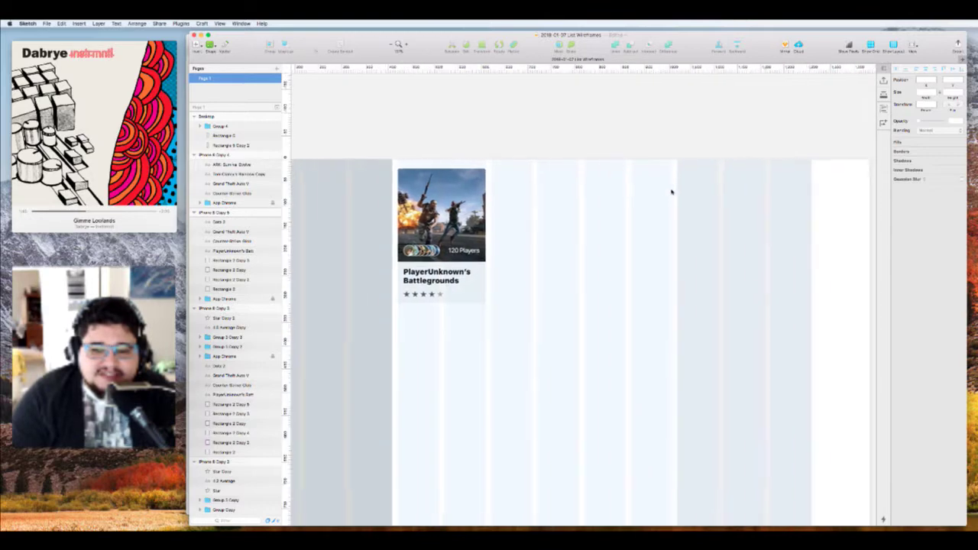
scroll(611, 191, "left", 1)
left_click(458, 199)
left_click_drag(459, 198, 552, 202)
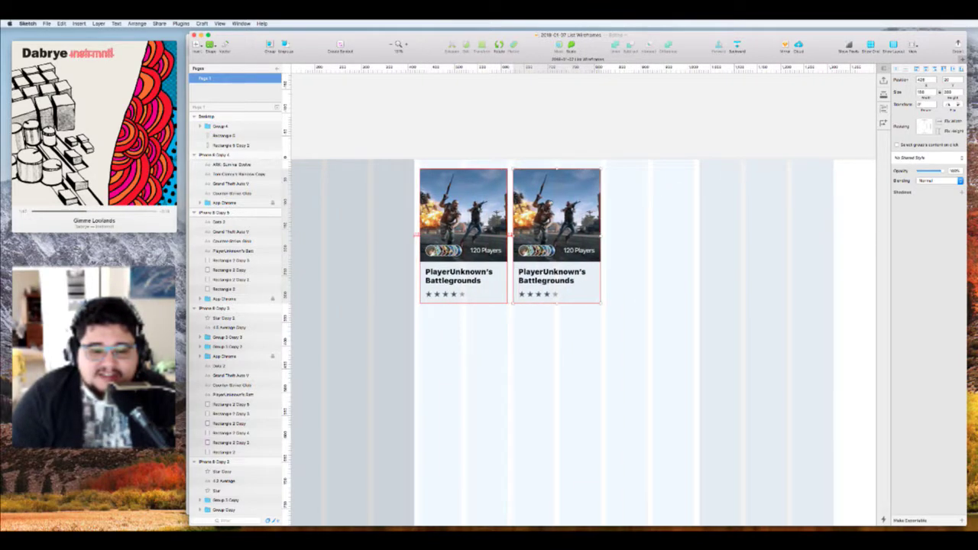
key("super+d")
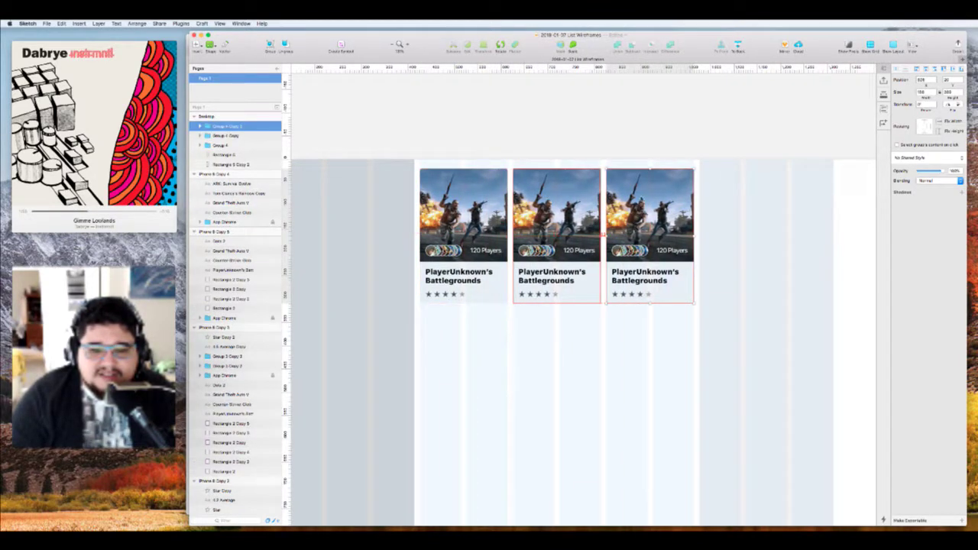
Duplicate the row of three cards into a second row directly below.
scroll(483, 290, "down", 3)
scroll(483, 291, "left", 1)
left_click_drag(483, 291, 677, 272)
key("alt")
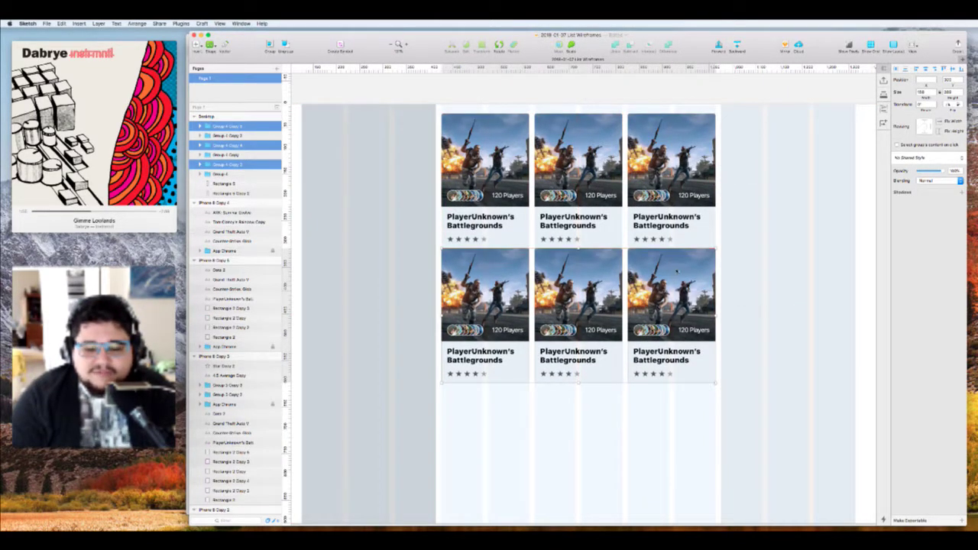
key("shift+Down")
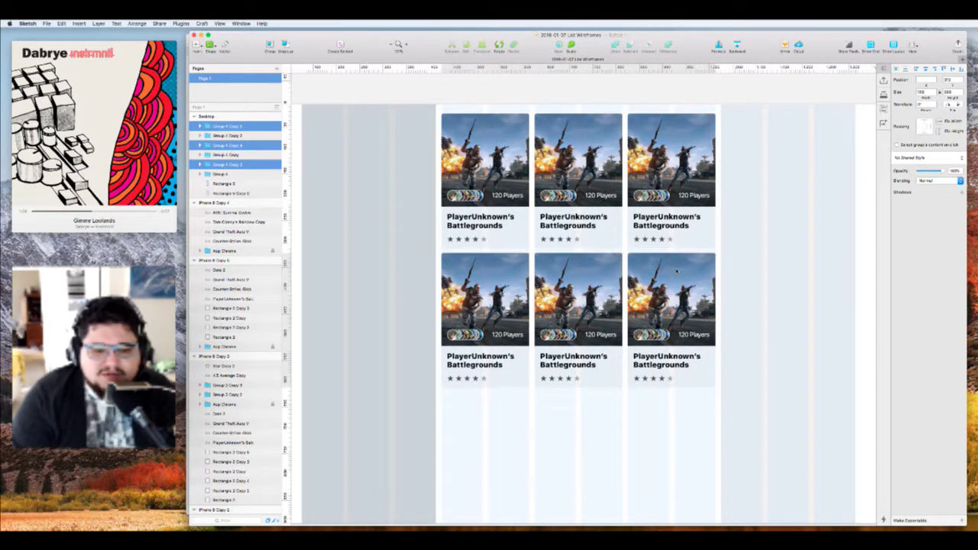
key("shift+Down")
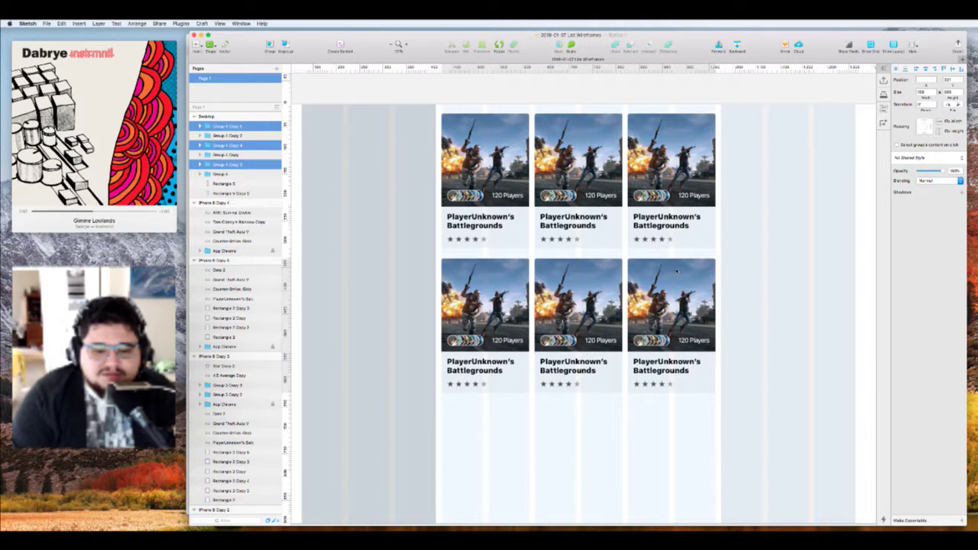
key("shift+Up")
key("shift+Up")
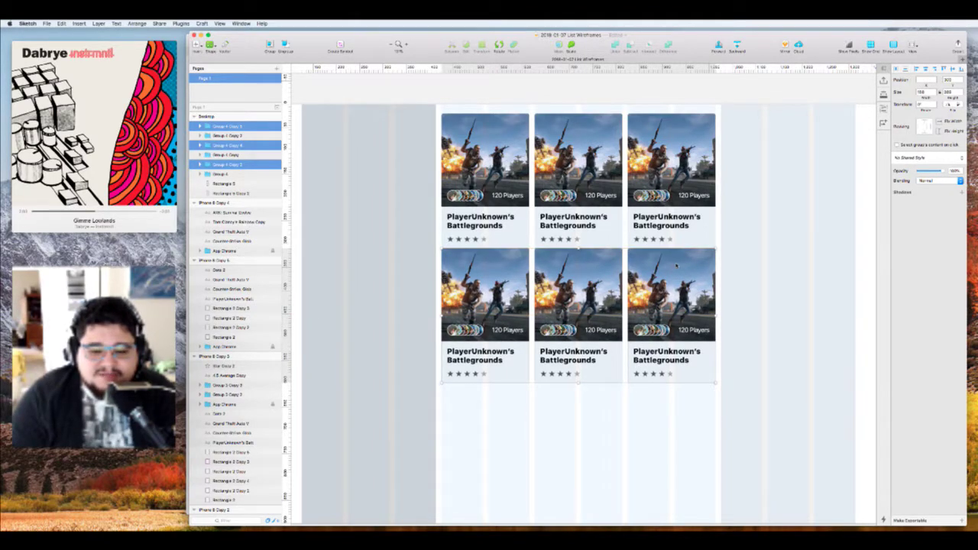
Measure the gap between cards with a temporary rectangle, then view all six cards.
scroll(676, 271, "up", 5)
scroll(618, 295, "right", 2)
scroll(618, 295, "up", 1)
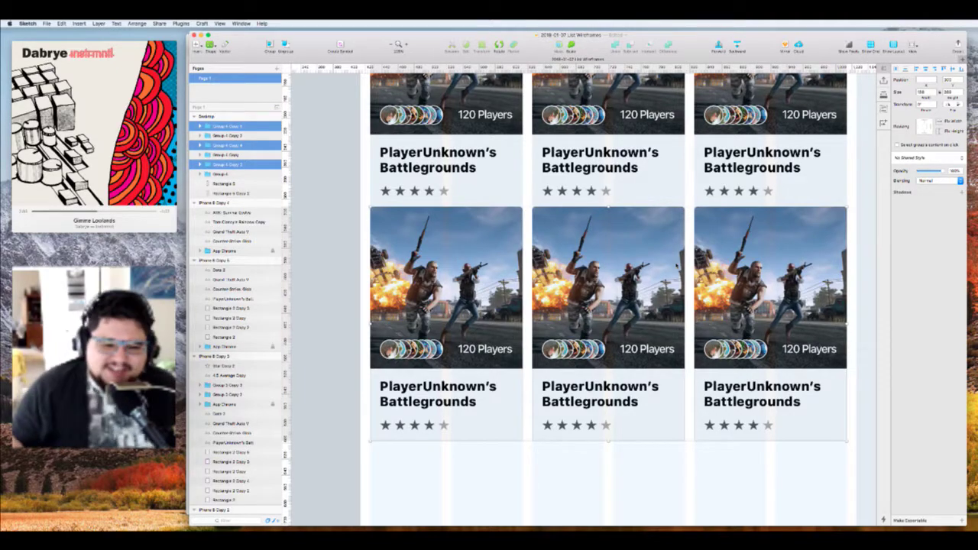
scroll(676, 264, "right", 2)
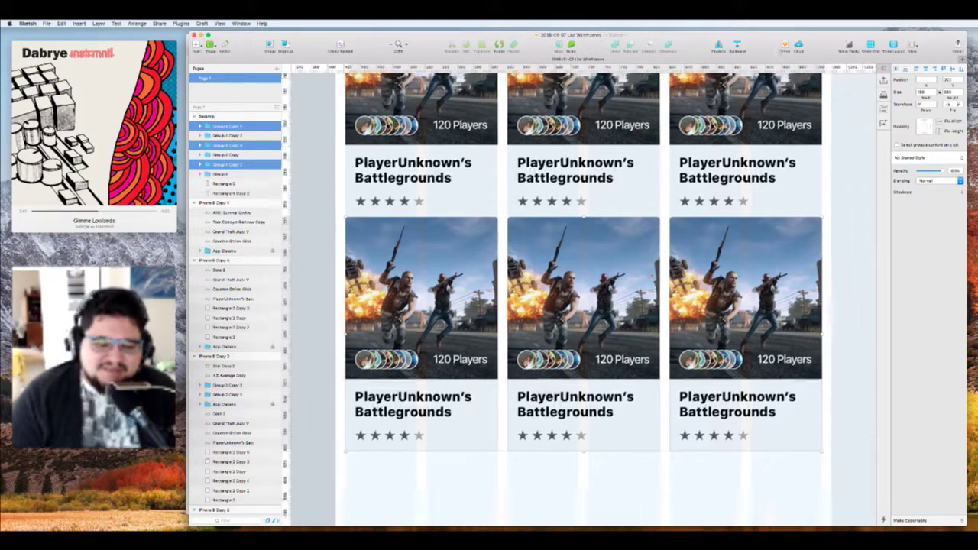
scroll(677, 265, "down", 3)
scroll(677, 264, "up", 3)
scroll(677, 264, "left", 1)
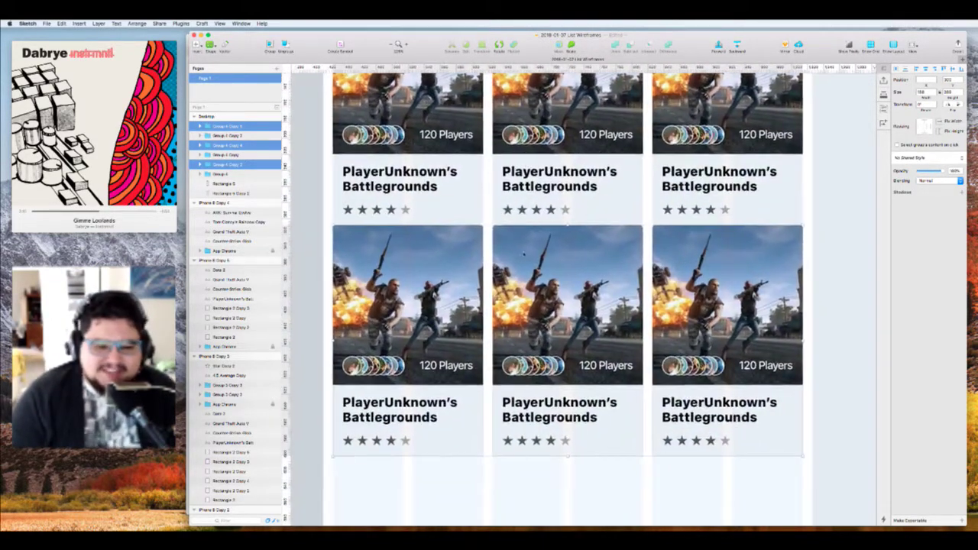
scroll(606, 243, "up", 3)
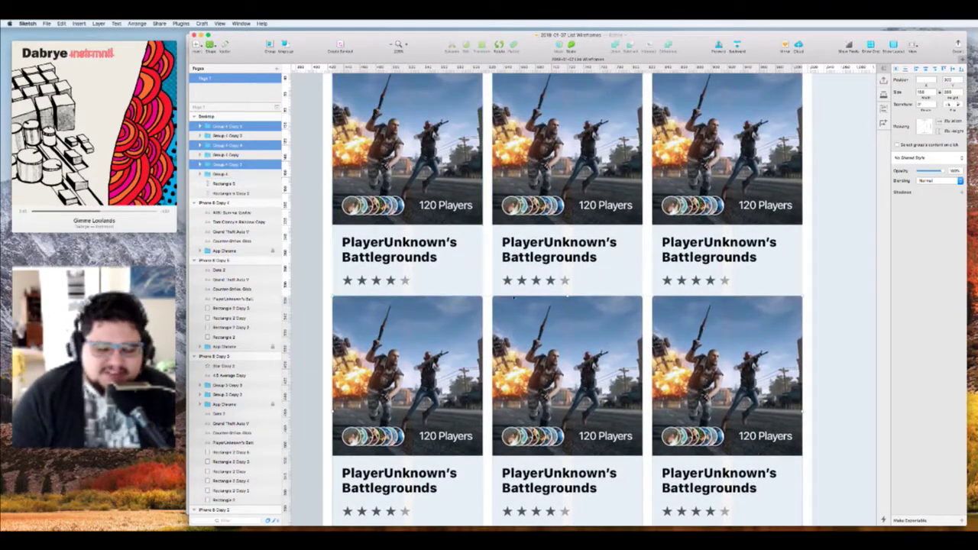
scroll(568, 293, "down", 3)
scroll(568, 293, "down", 3)
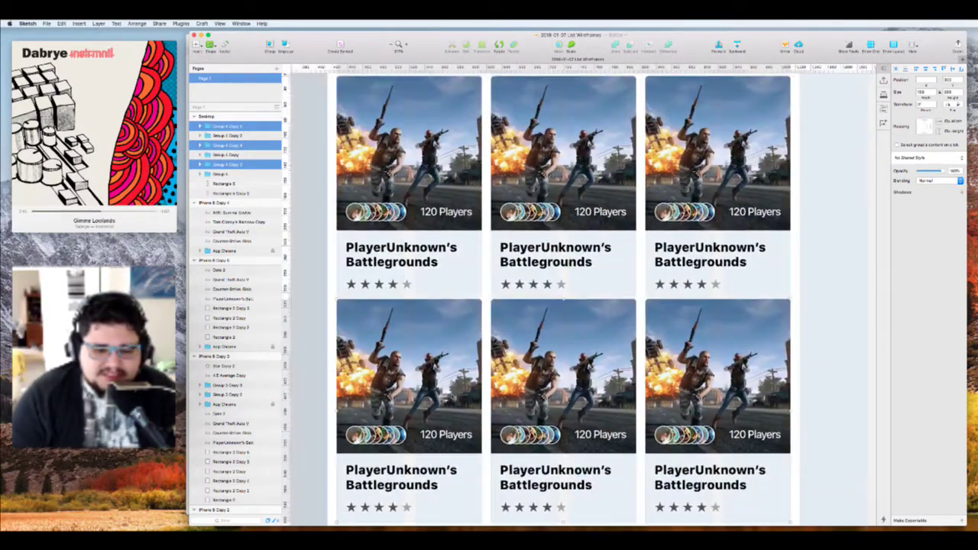
scroll(564, 301, "up", 3)
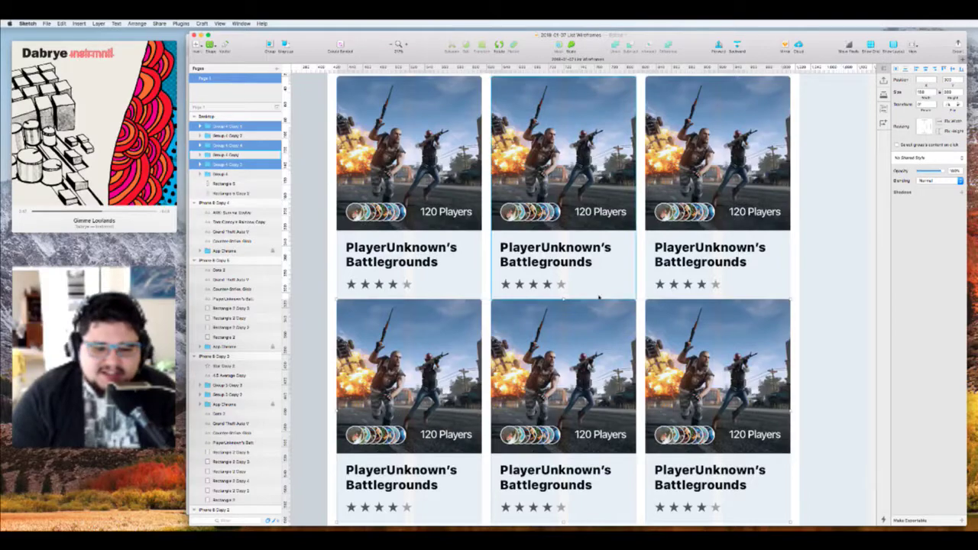
scroll(370, 250, "up", 5)
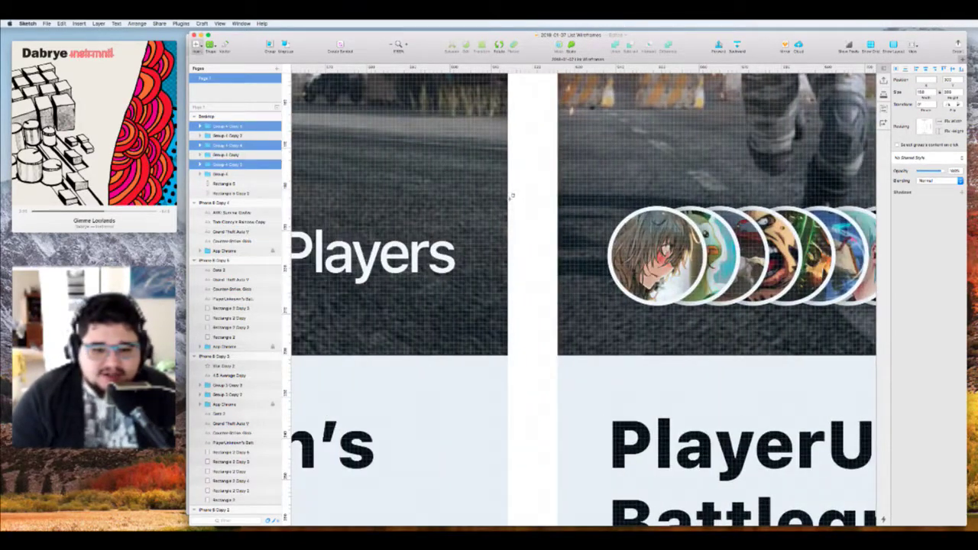
mouse_move(509, 194)
left_mouse_down()
mouse_move(572, 213)
mouse_move(558, 204)
left_mouse_up()
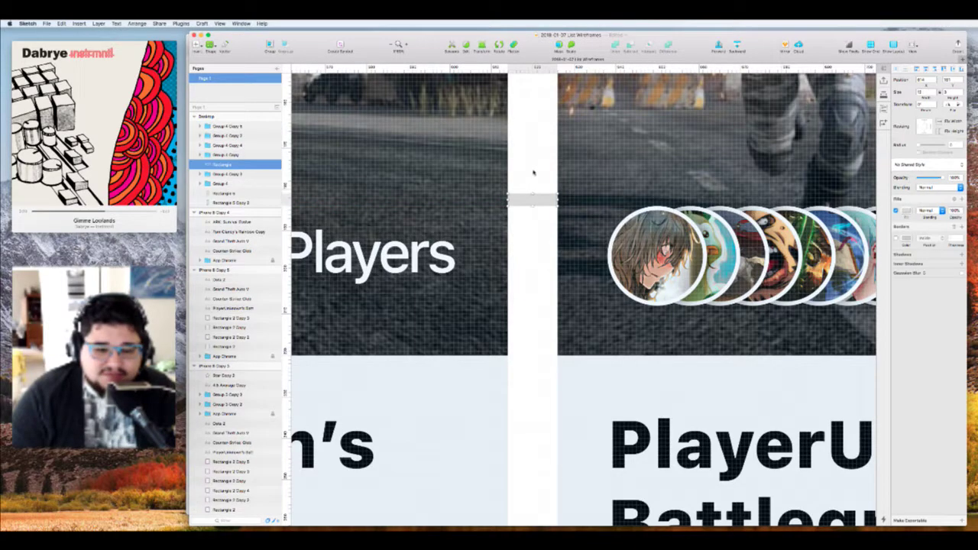
key("BackSpace")
key("super+1")
key("super+0")
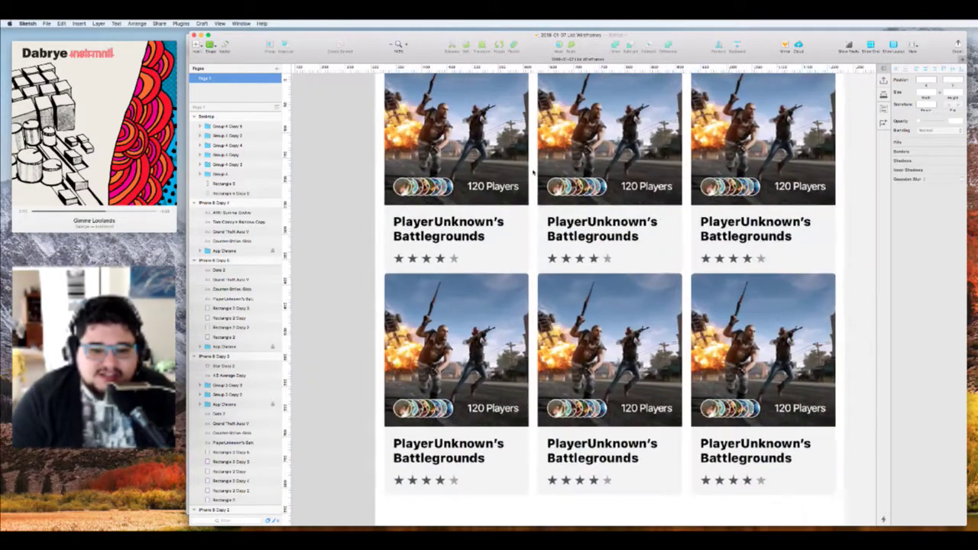
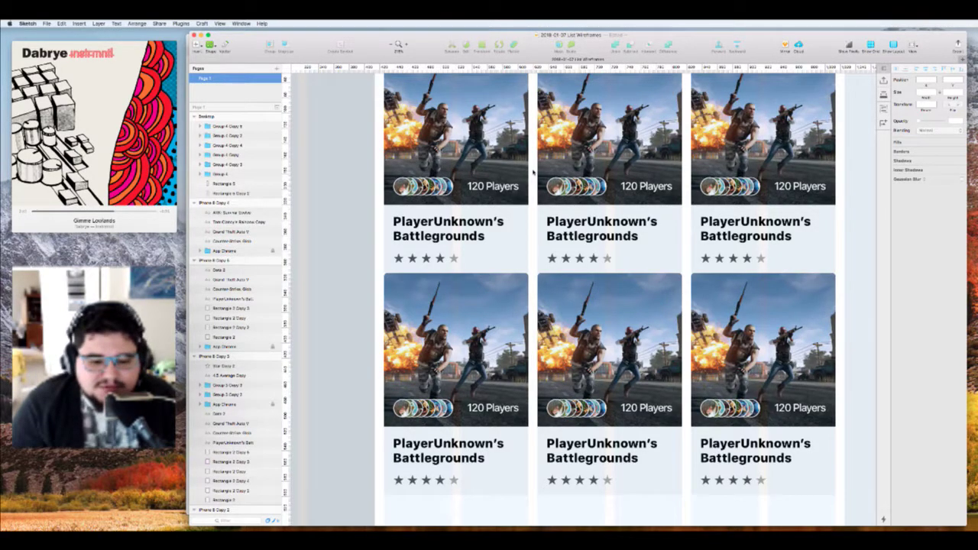
Nudge the bottom row of three cards down with Shift+Down to widen the gap between rows.
scroll(533, 173, "down", 5)
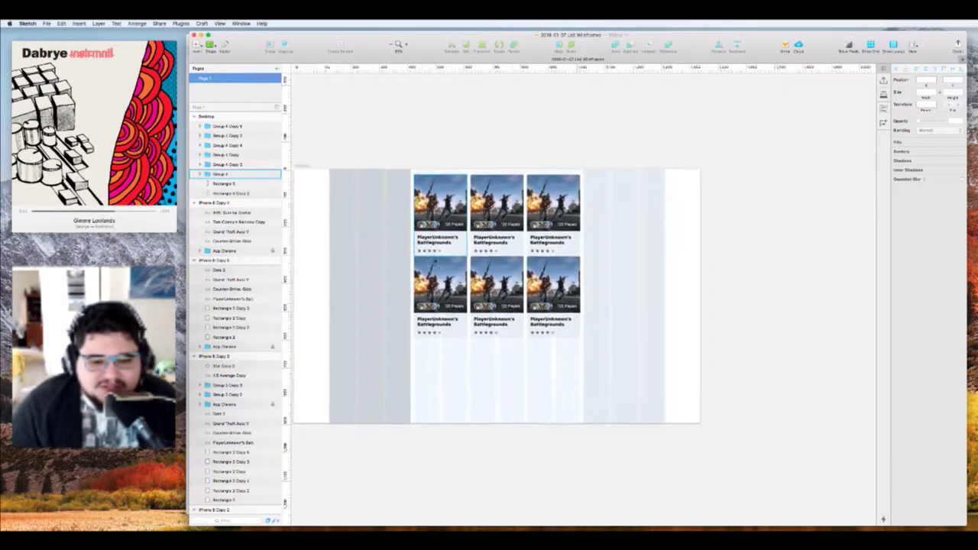
scroll(472, 277, "left", 2)
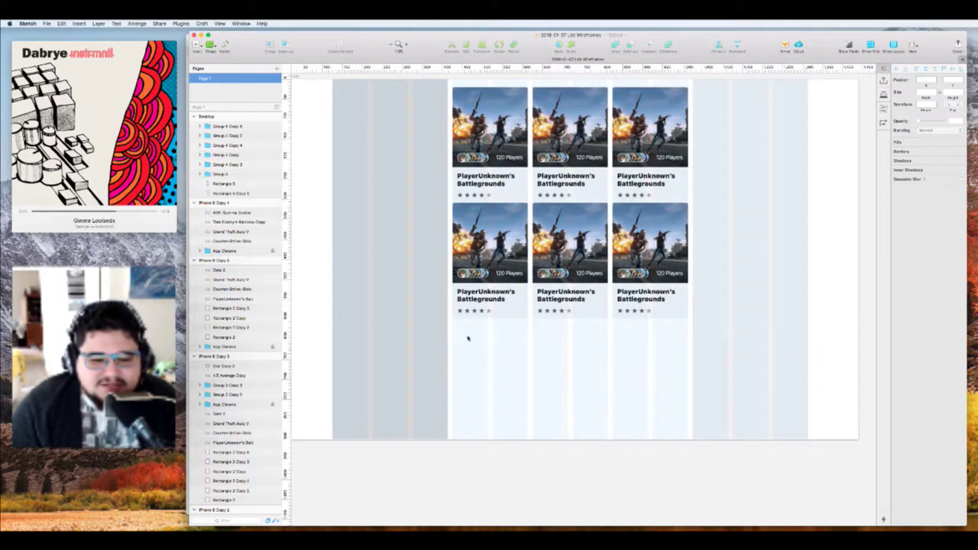
scroll(468, 337, "up", 5)
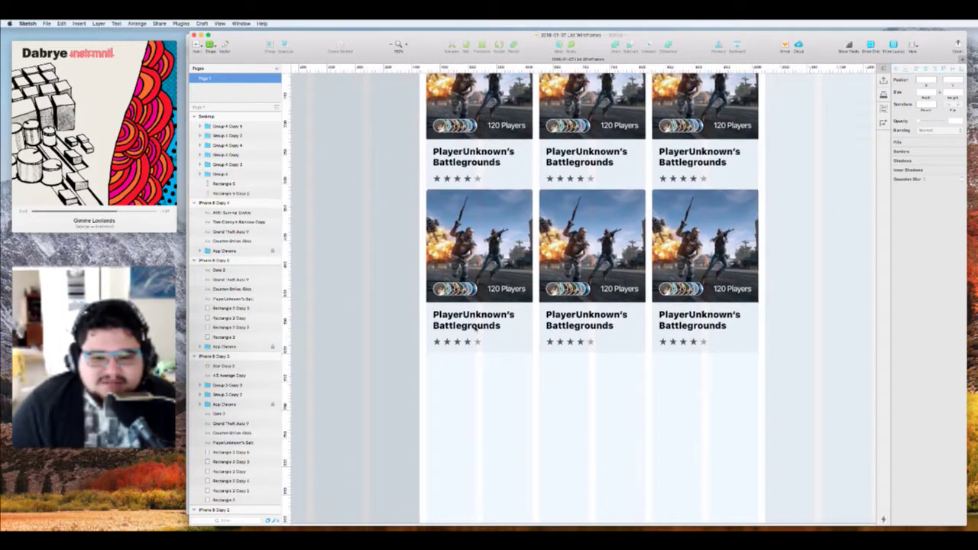
scroll(475, 329, "up", 2)
left_click_drag(487, 412, 710, 295)
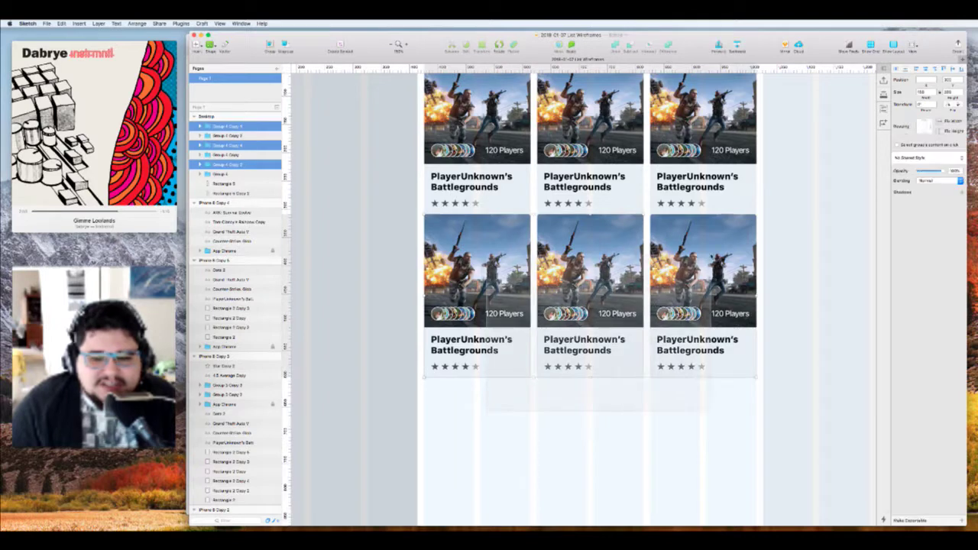
scroll(573, 249, "up", 5)
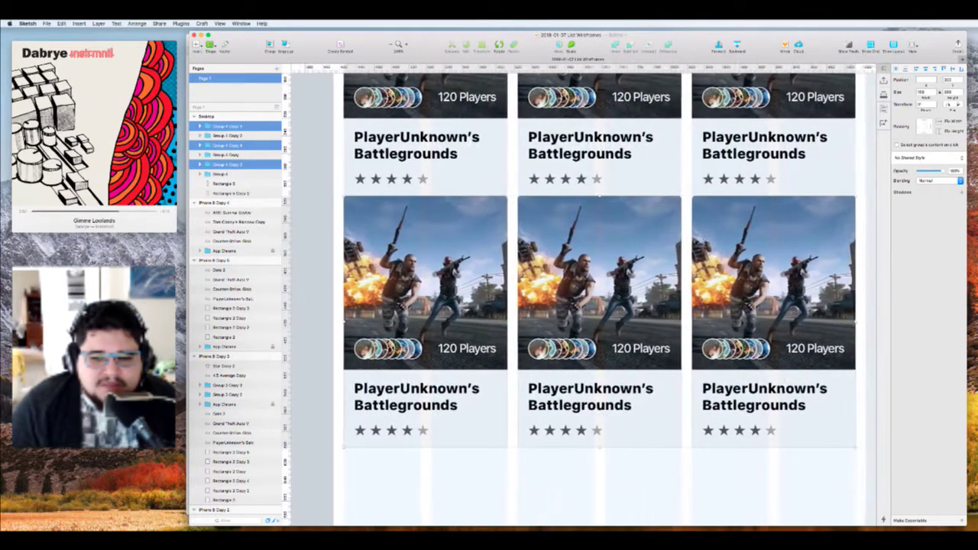
scroll(691, 192, "right", 3)
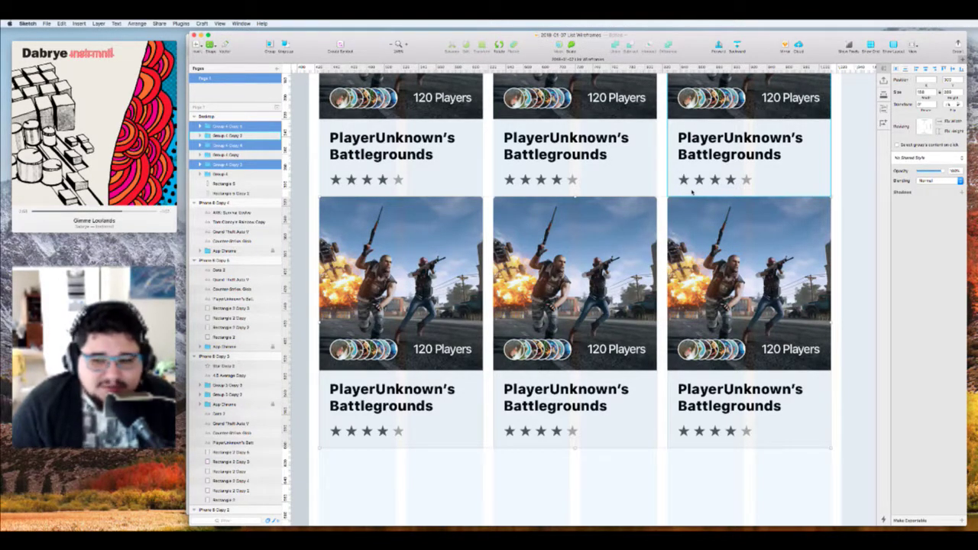
key("shift+Down")
key("shift+Down")
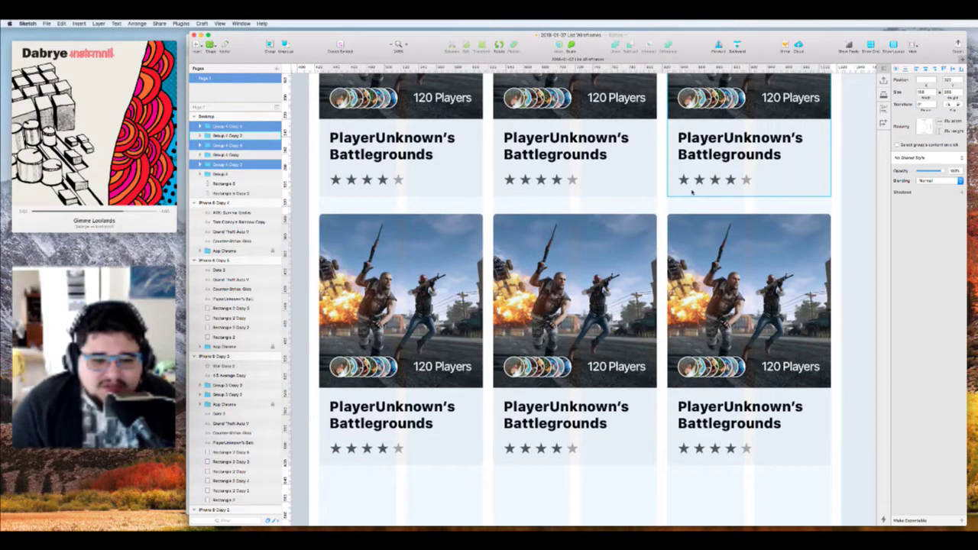
key("Down")
key("Down")
key("Down")
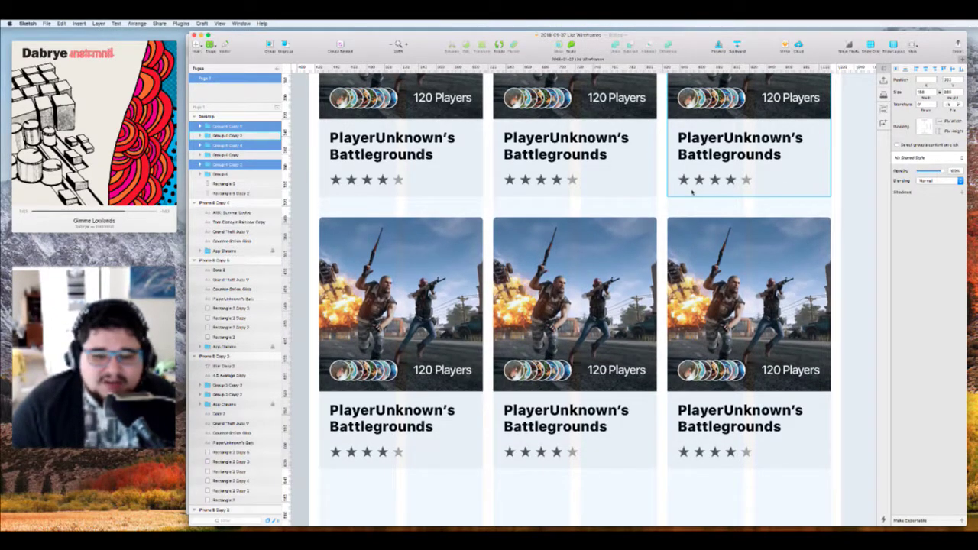
key("super+1")
left_click(514, 357)
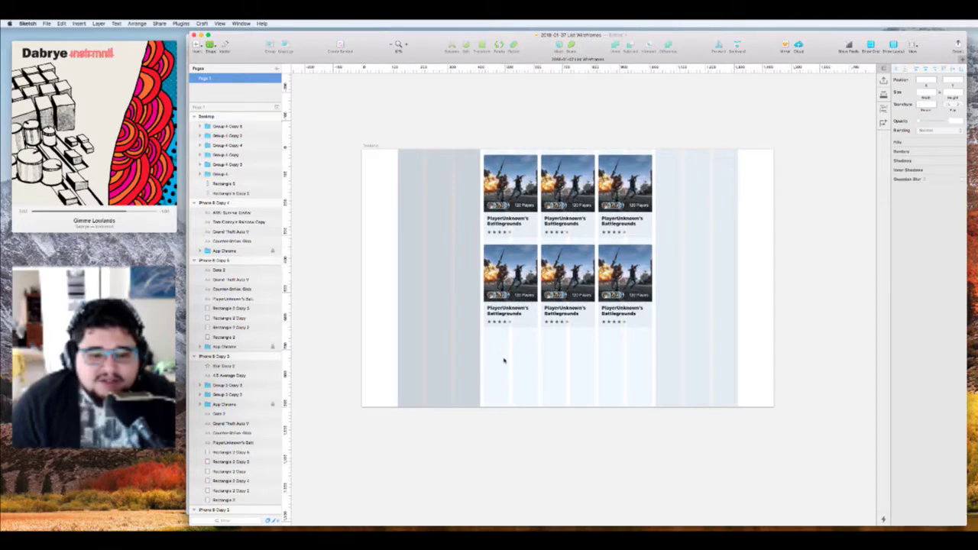
Option-drag the bottom row of cards down to create a third row.
left_click_drag(504, 360, 631, 207)
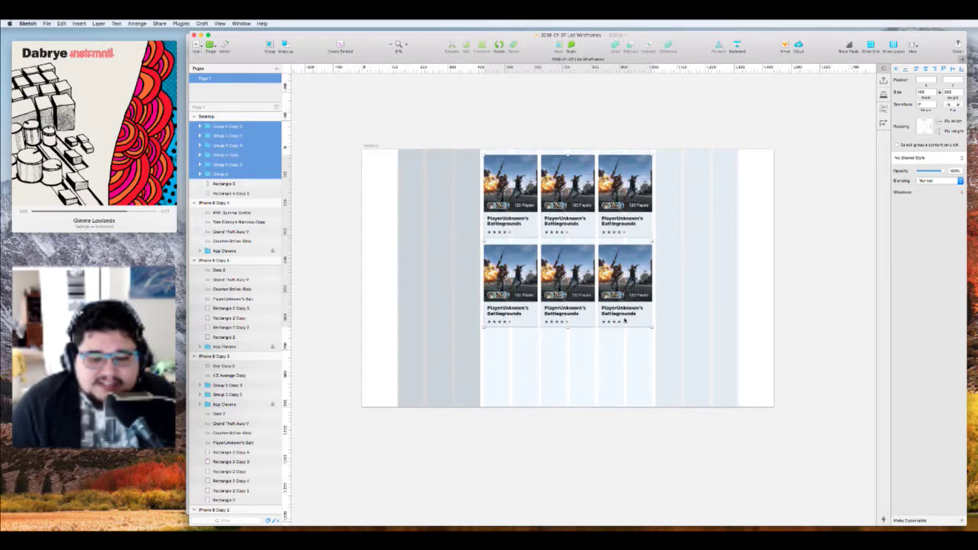
left_click(625, 347)
left_click_drag(626, 344, 512, 362)
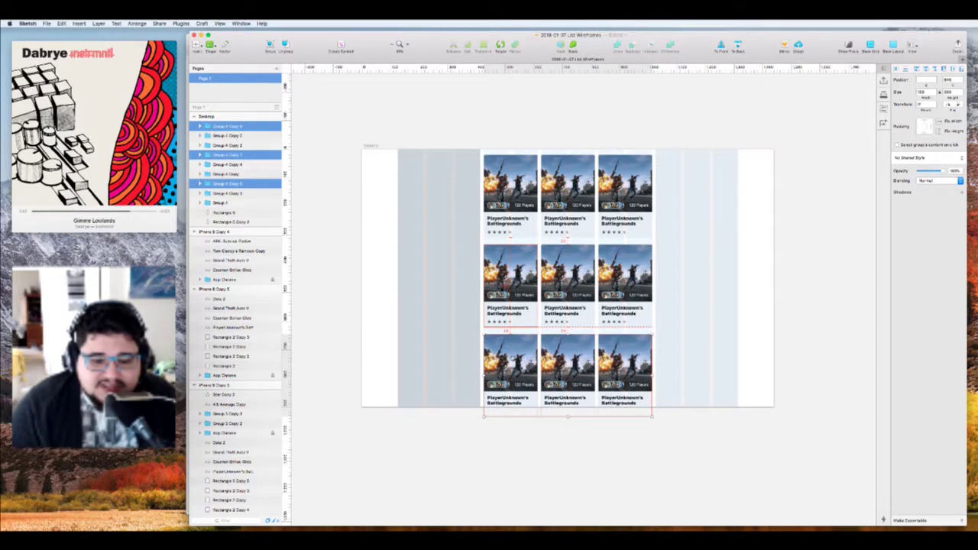
left_click(738, 247)
Delete the grey column rectangle on the right of the card grid.
scroll(753, 238, "up", 2)
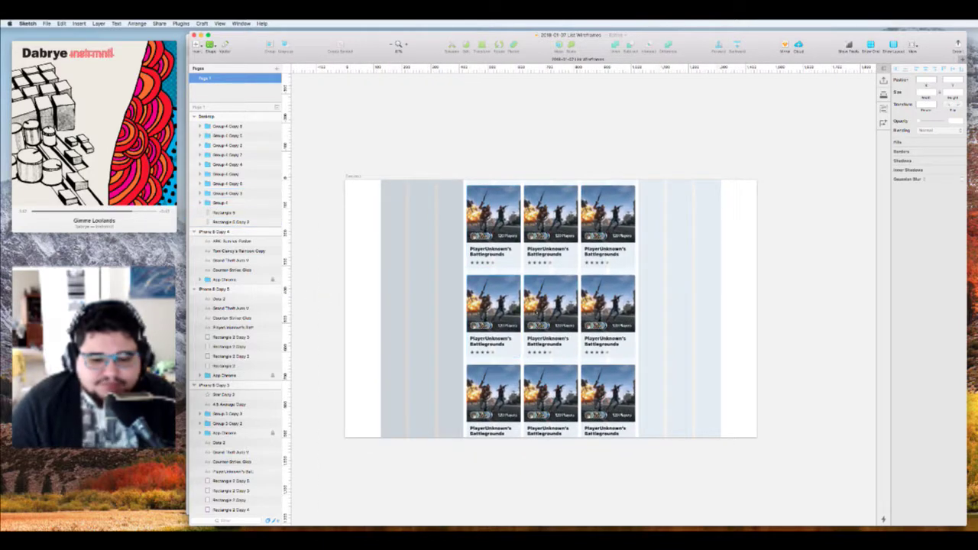
left_click(550, 309)
scroll(601, 313, "up", 2)
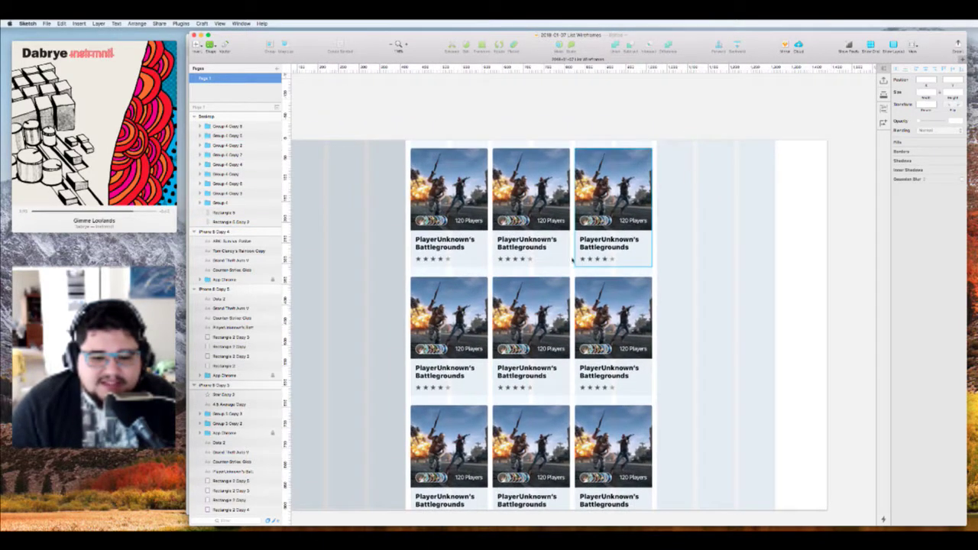
scroll(569, 338, "left", 2)
scroll(570, 340, "left", 3)
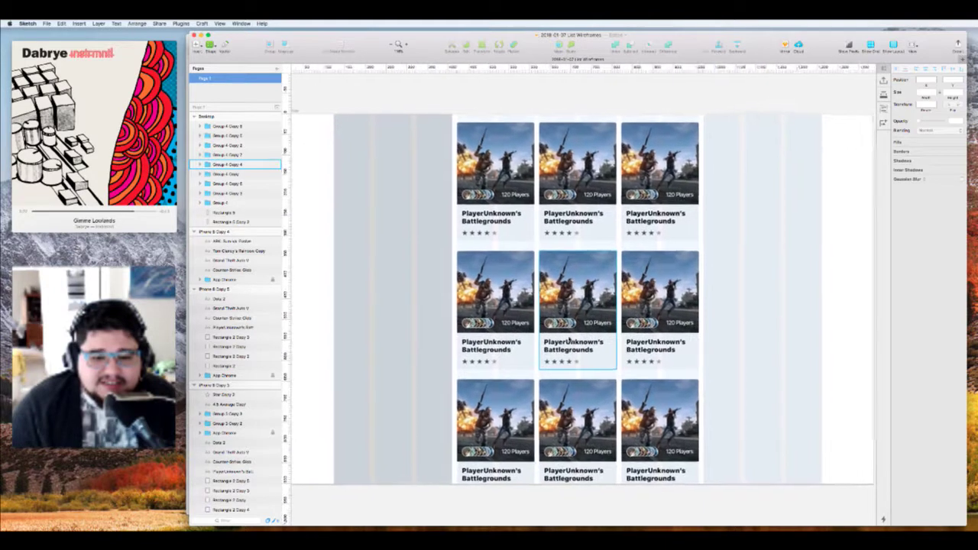
left_click(573, 378)
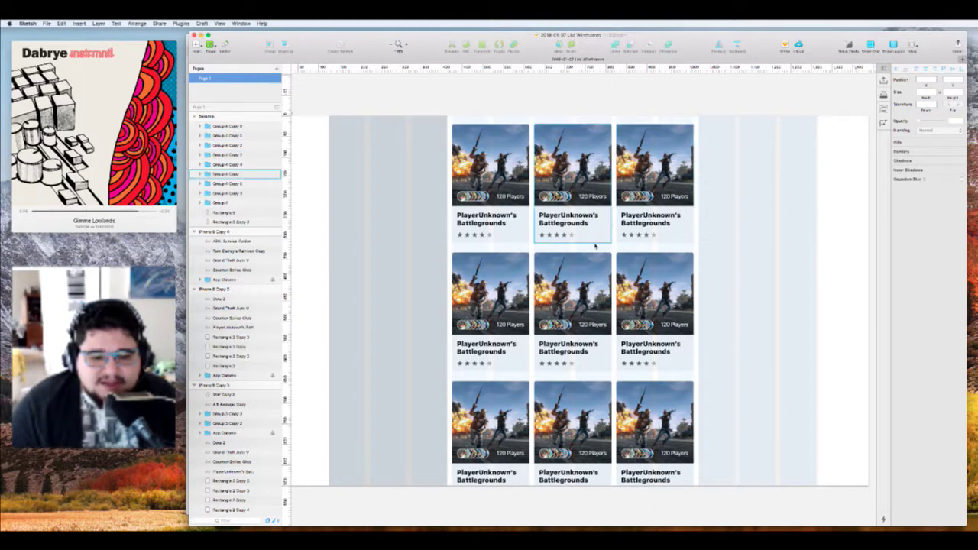
scroll(594, 247, "down", 5)
scroll(594, 247, "up", 4)
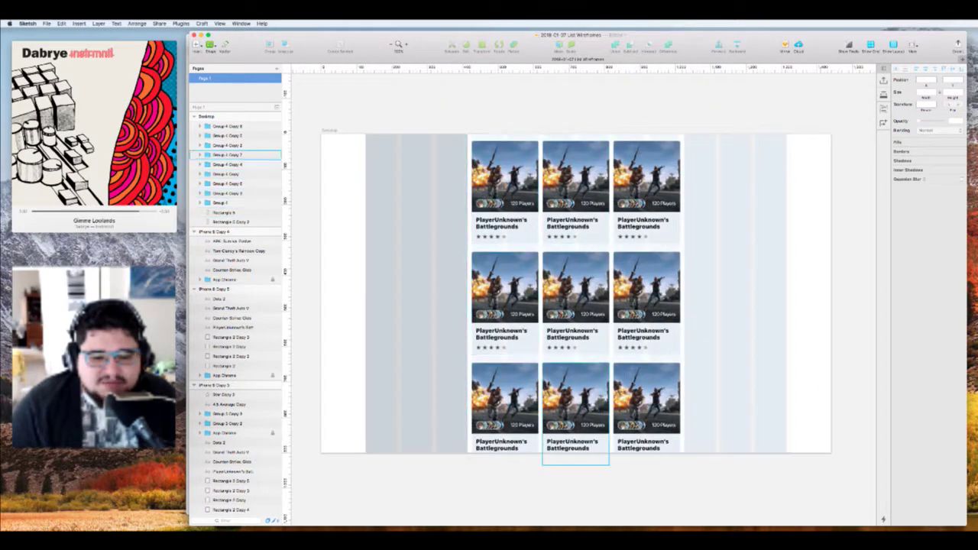
left_click(732, 198)
key("Delete")
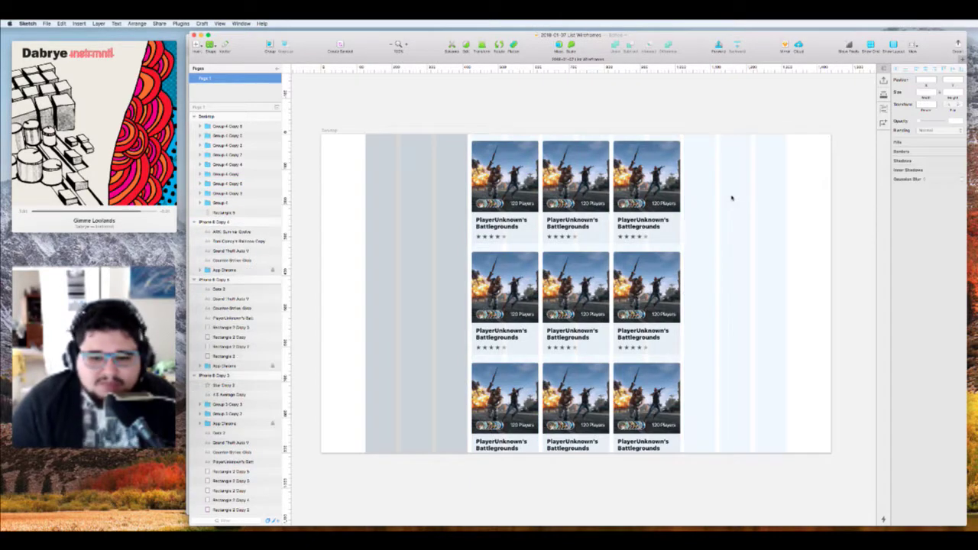
Undo a trial fourth card column and Option-drag the Desktop artboard to copy it rightward.
left_click_drag(696, 162, 716, 403)
left_click(792, 310)
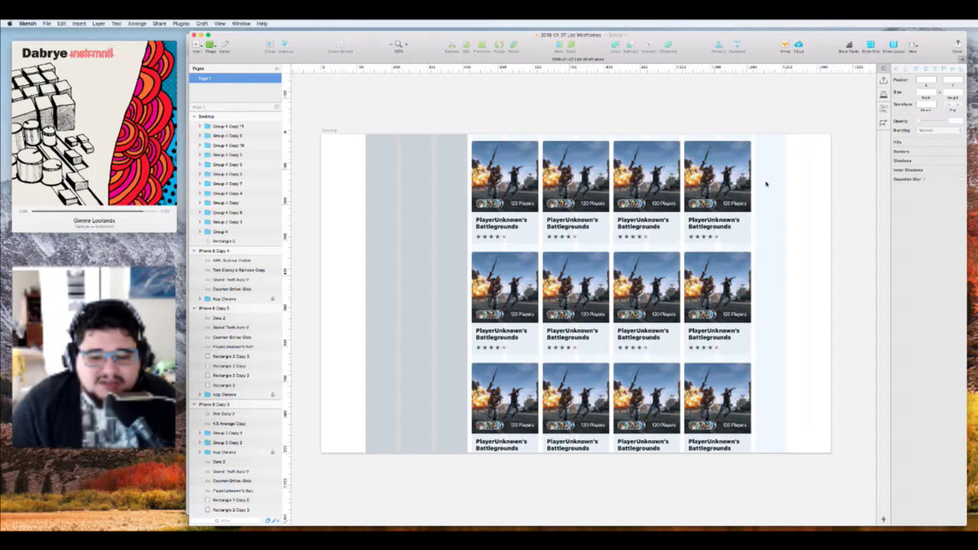
scroll(760, 360, "up", 3)
scroll(760, 360, "down", 5)
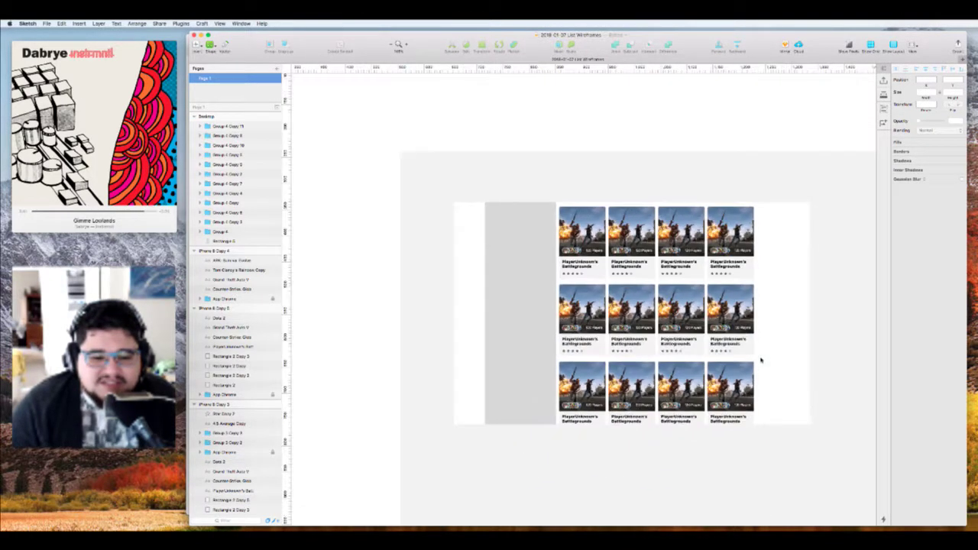
scroll(761, 359, "up", 3)
scroll(761, 357, "down", 5)
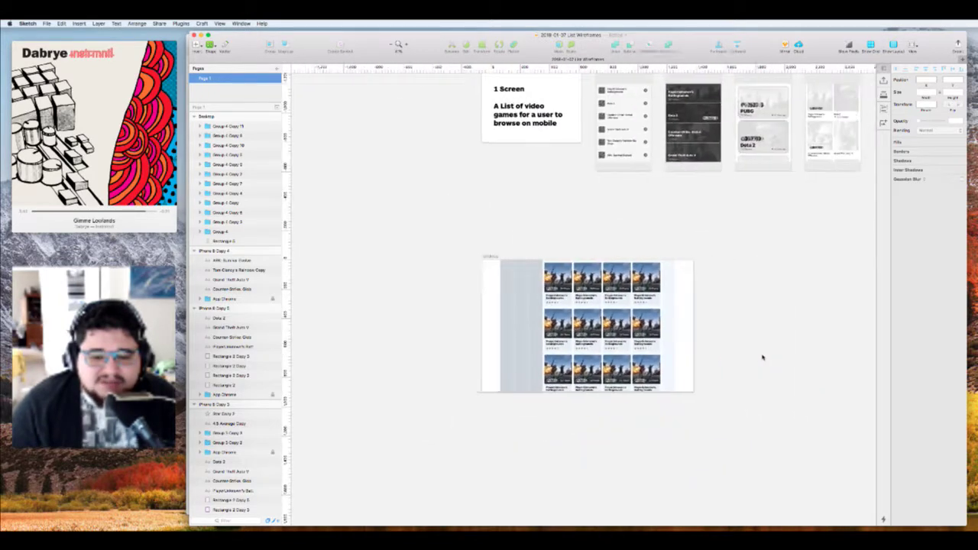
left_click(397, 256)
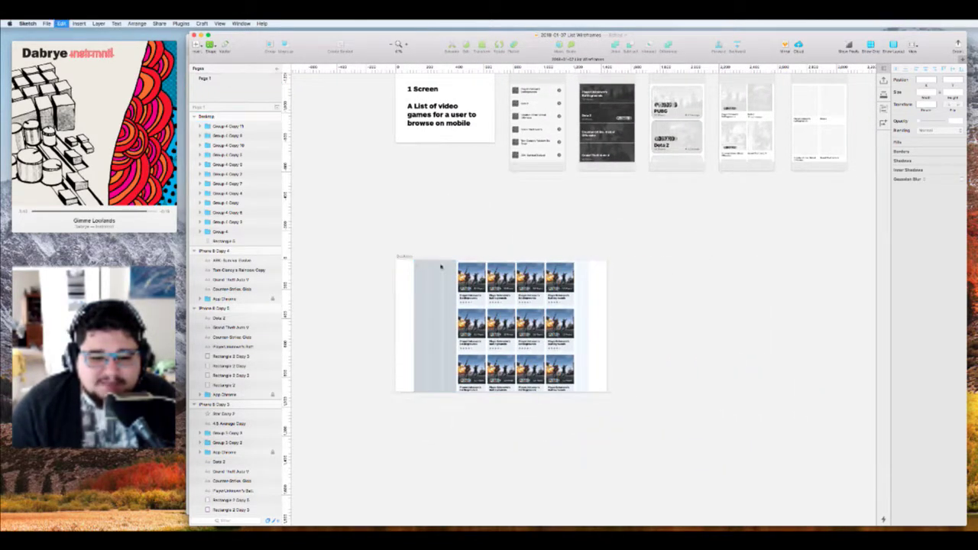
left_click(568, 271)
left_click(417, 258)
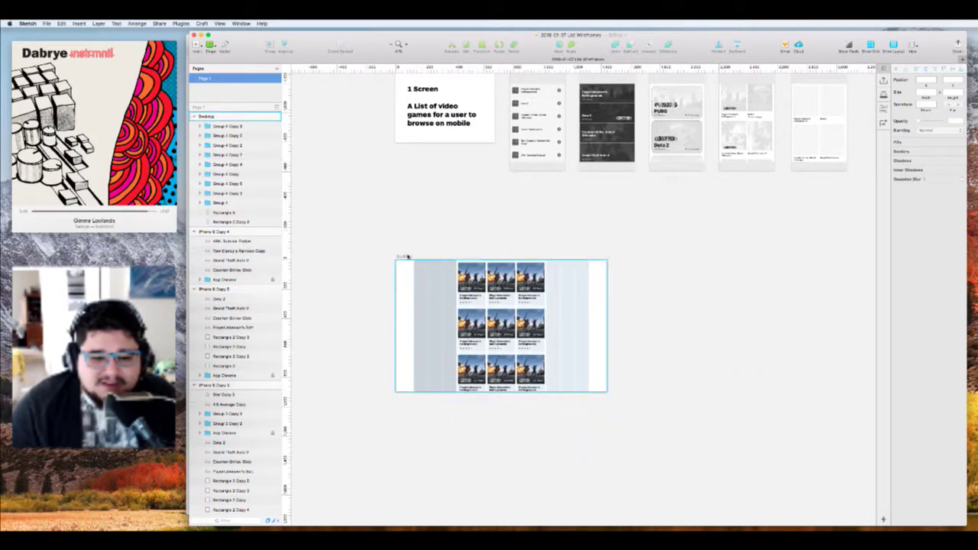
left_click_drag(417, 259, 662, 251)
Make the left grey rectangle a 1088-wide, 60 px high header bar aligned left.
scroll(662, 251, "right", 5)
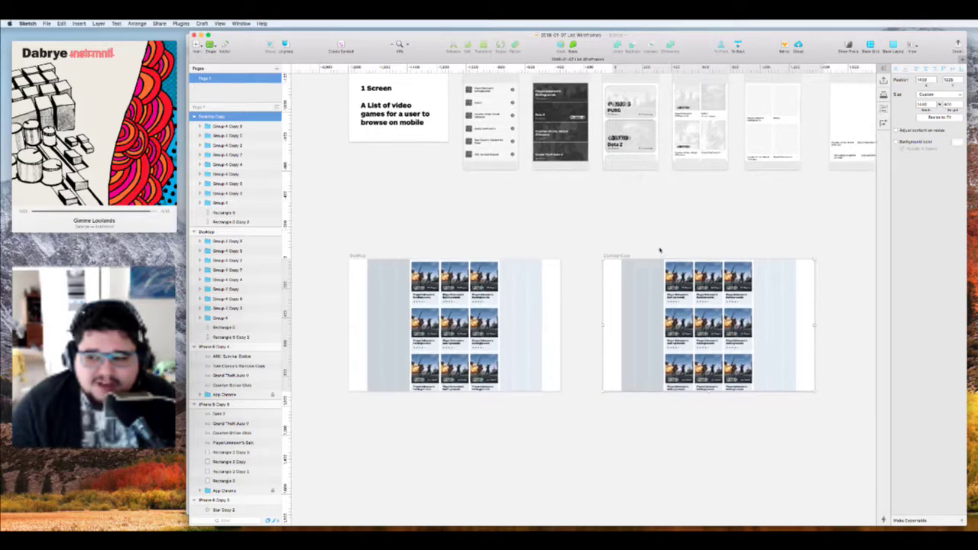
scroll(555, 264, "up", 5)
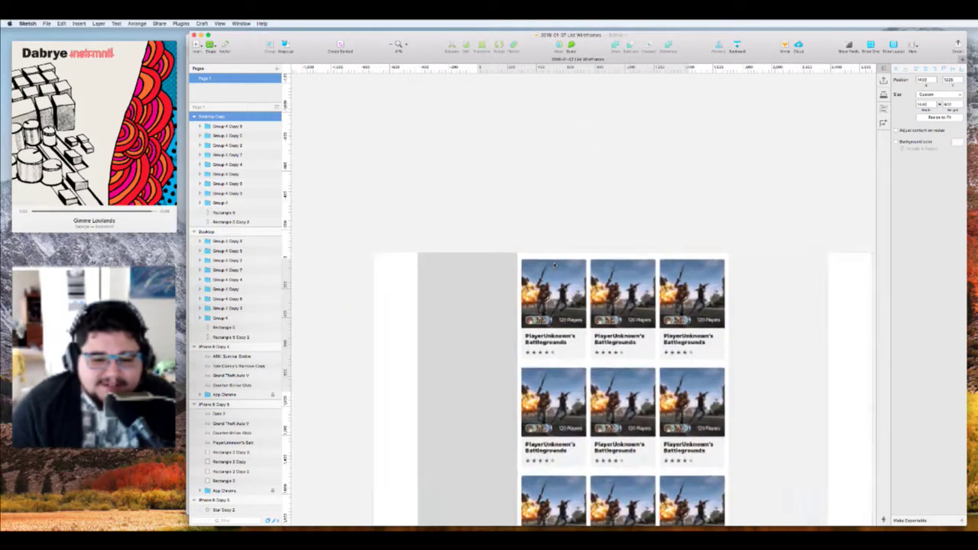
scroll(555, 264, "down", 2)
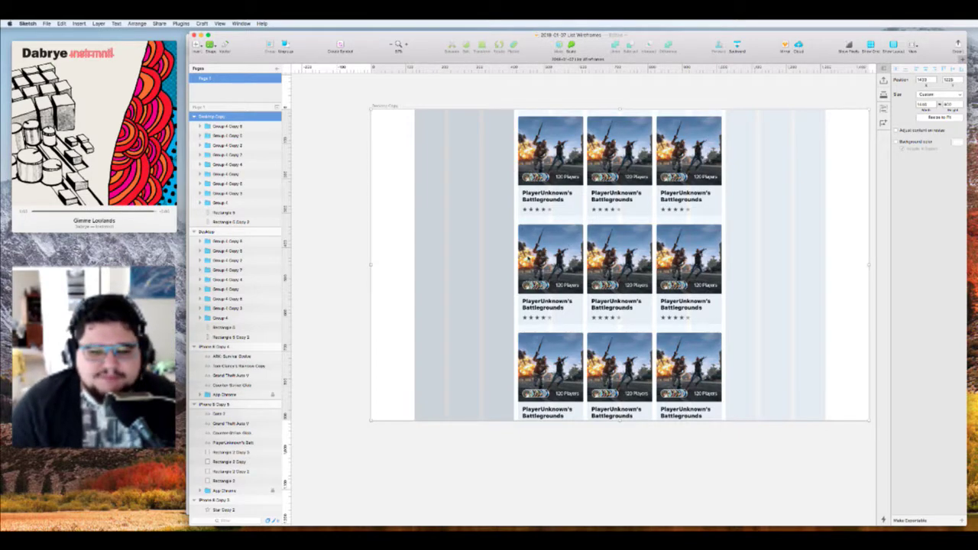
scroll(526, 258, "right", 3)
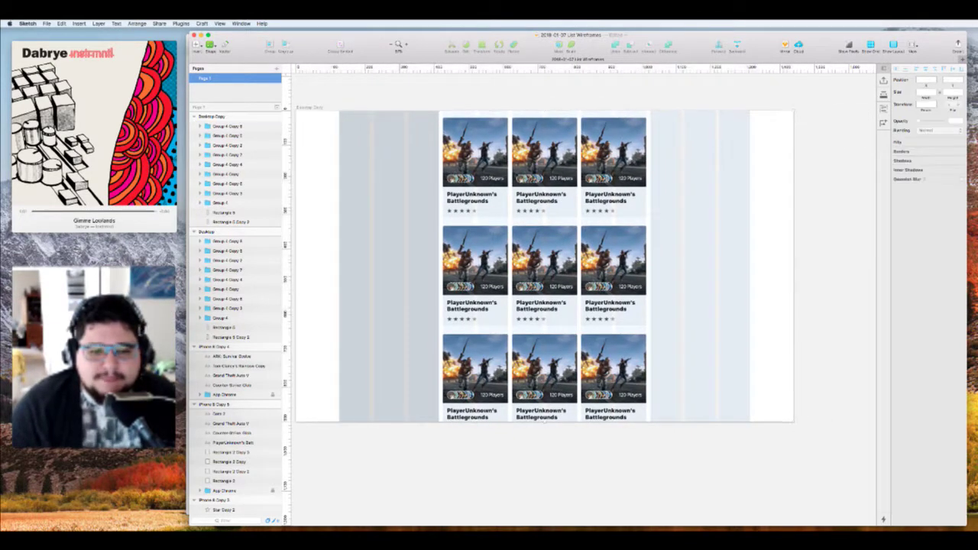
left_click(391, 338)
scroll(398, 349, "left", 2)
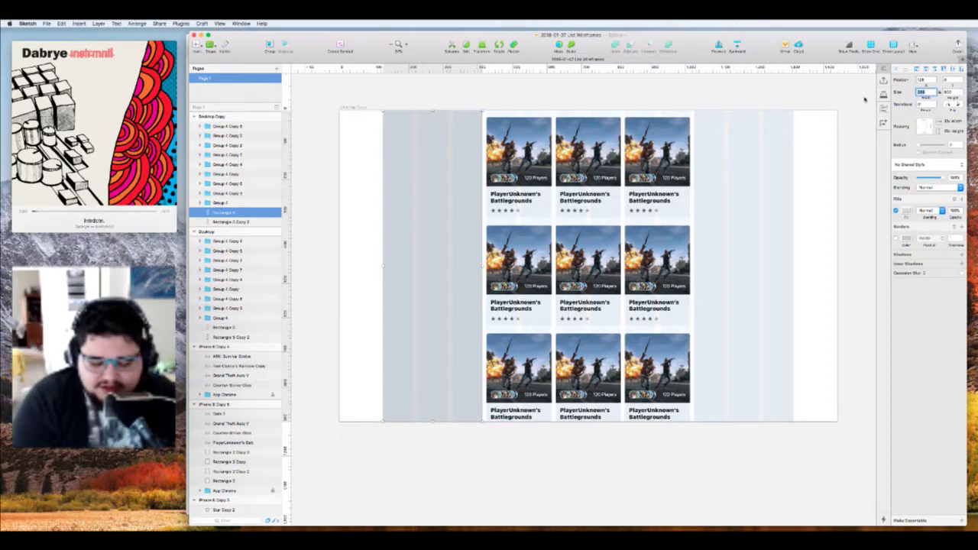
type("1088")
key("Return")
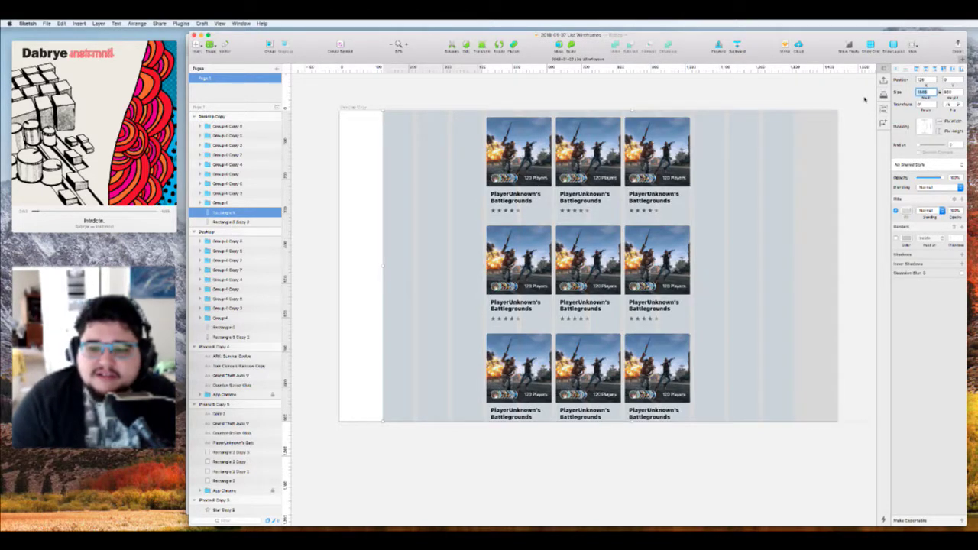
left_click(917, 68)
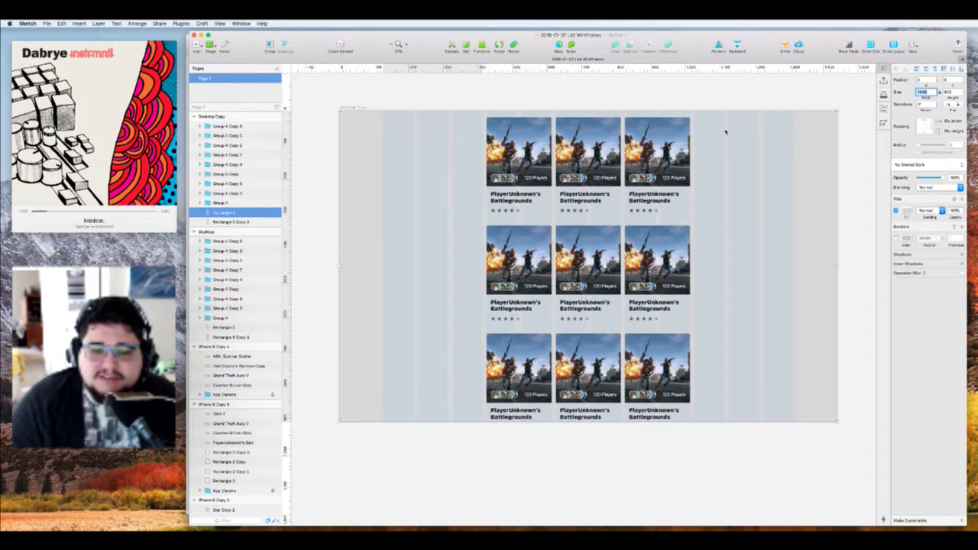
scroll(725, 132, "up", 1)
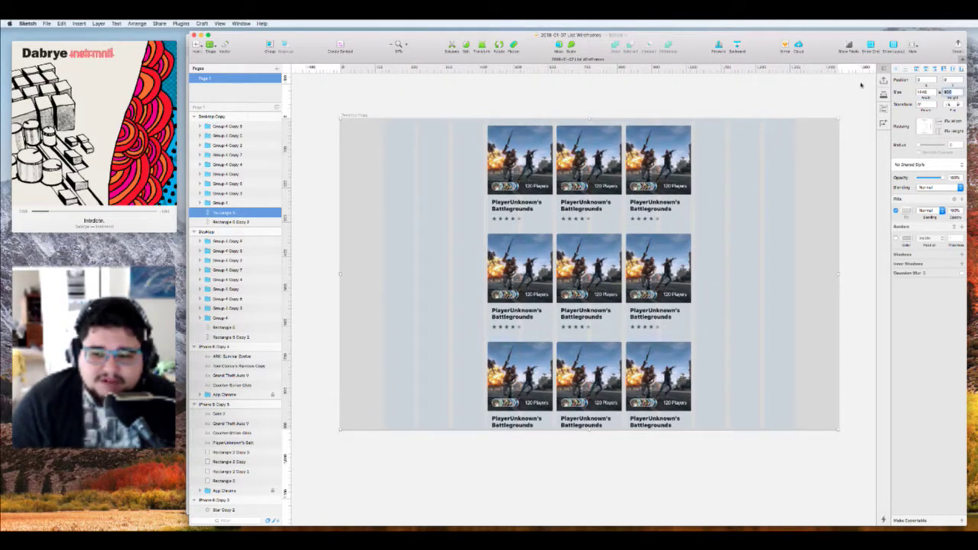
type("60")
key("Return")
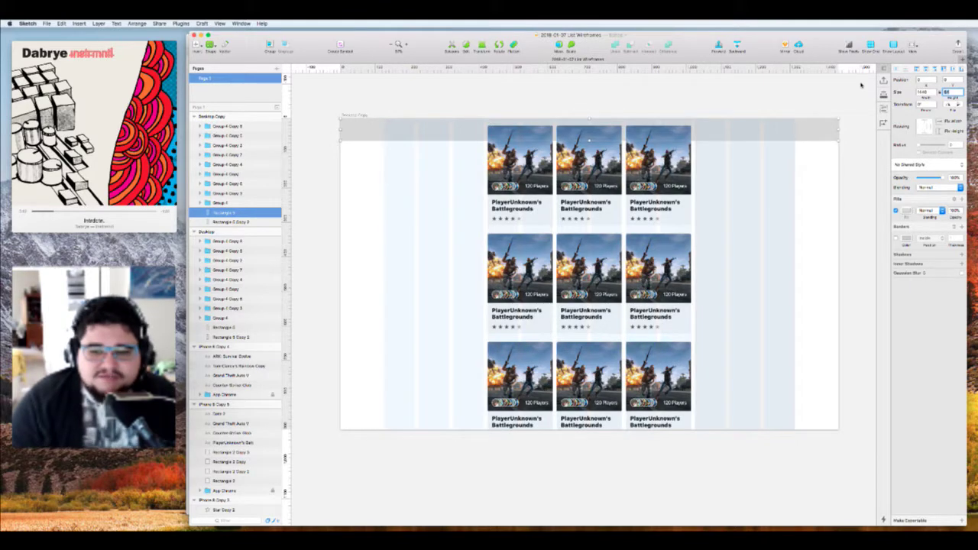
Move and resize the right column rectangle, then delete it and select the lower card rows.
left_click(714, 212)
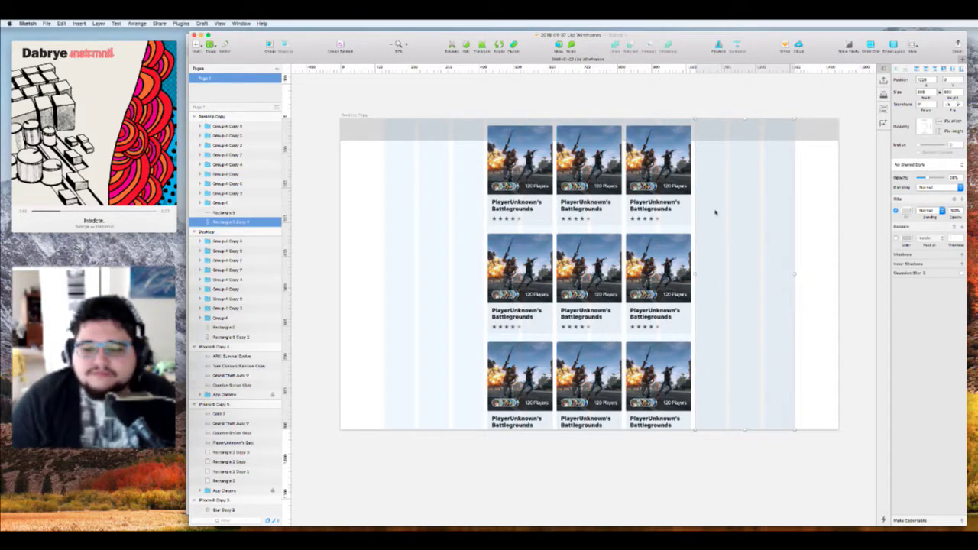
left_click_drag(739, 200, 432, 238)
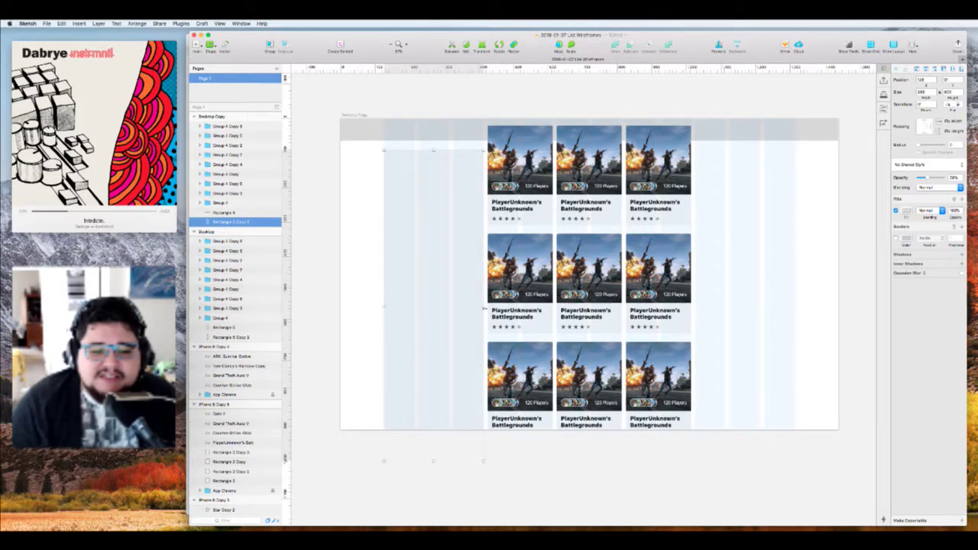
left_click_drag(484, 309, 450, 310)
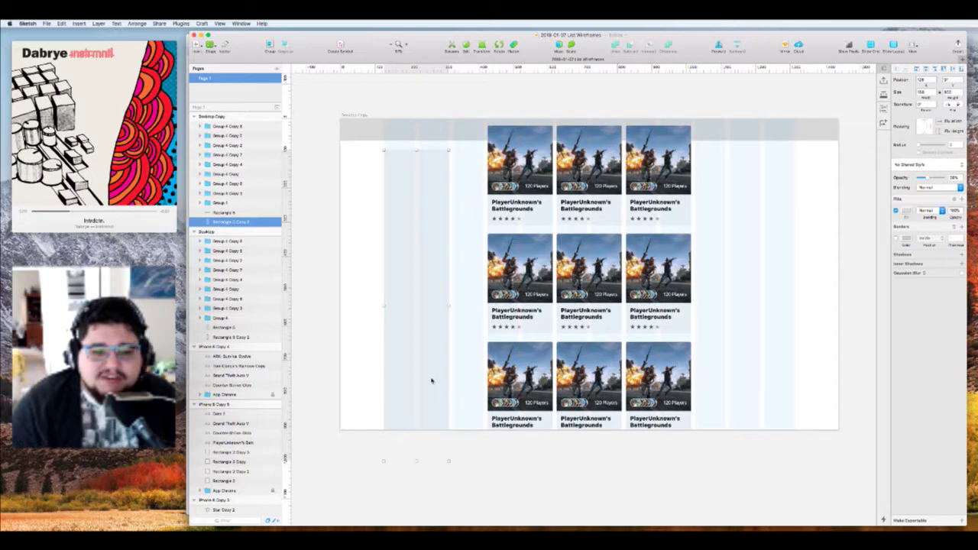
left_click_drag(416, 463, 425, 378)
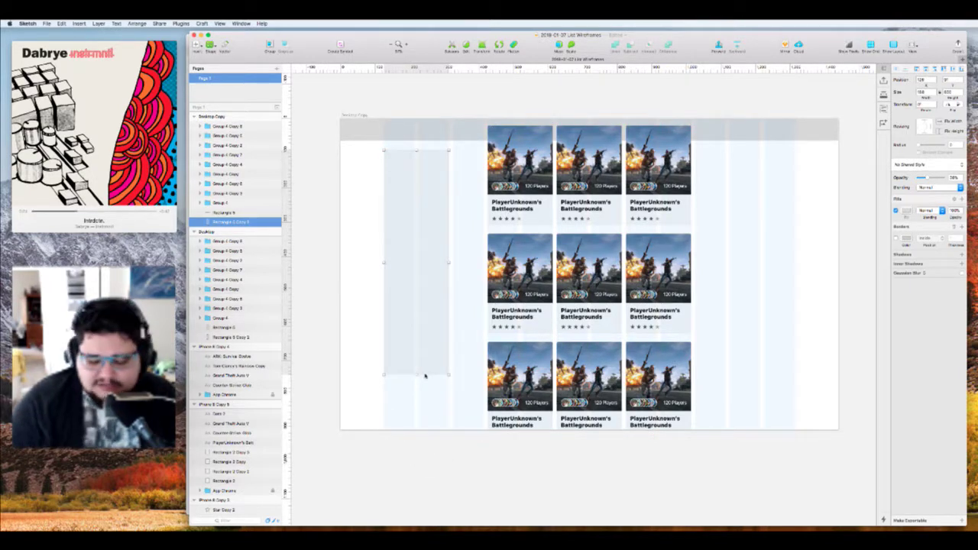
key("BackSpace")
left_click_drag(446, 284, 709, 388)
Shift the top row of cards and move several cards down to begin rearranging.
left_click(712, 384)
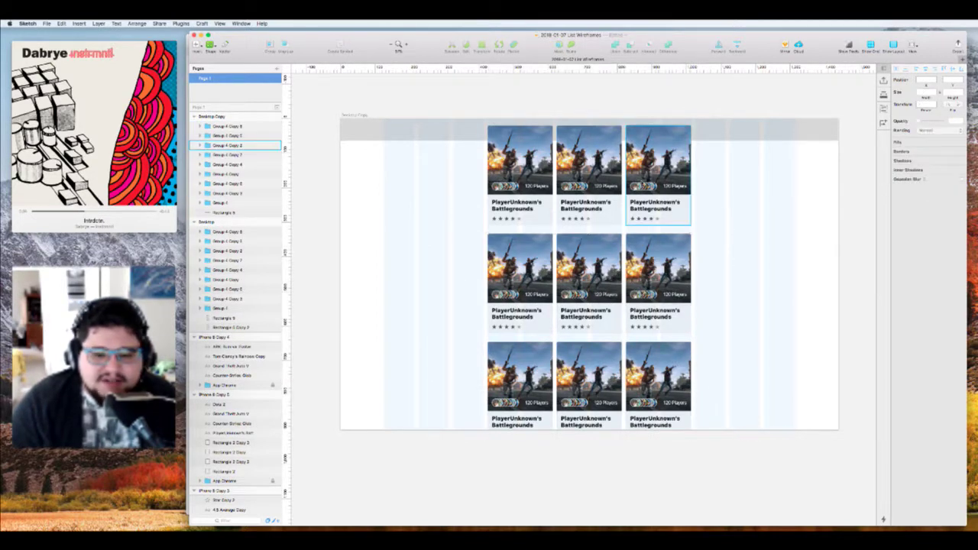
left_click_drag(448, 188, 737, 158)
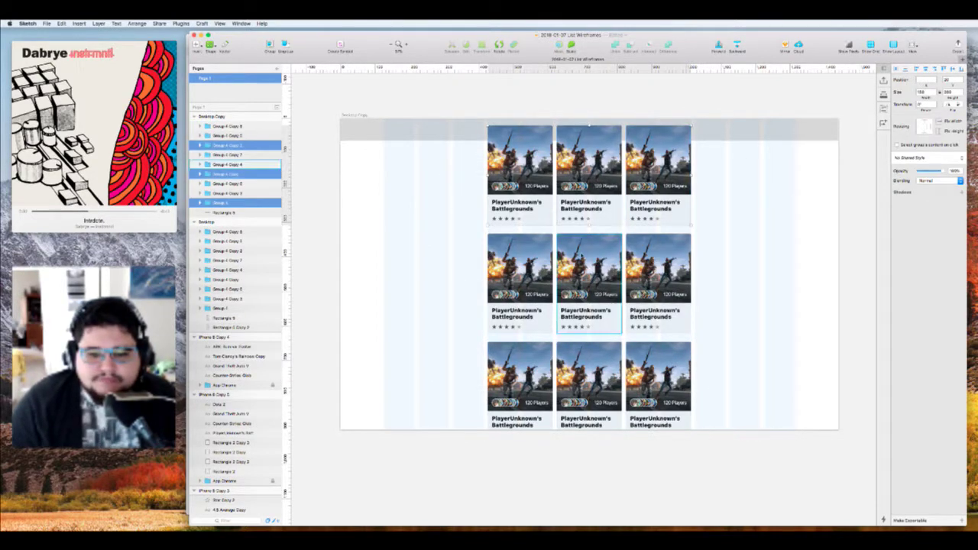
left_click_drag(619, 212, 513, 245)
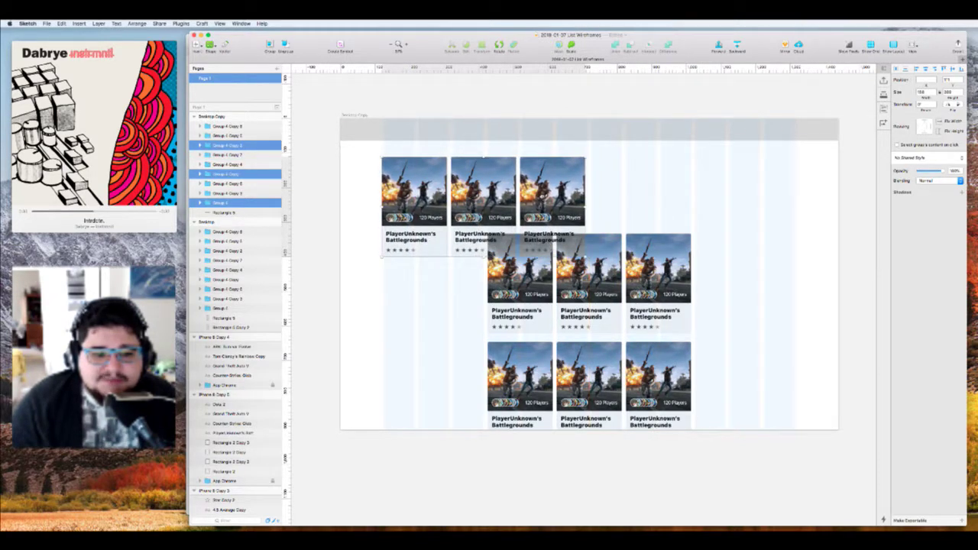
left_click(649, 176)
left_click_drag(401, 189, 401, 306)
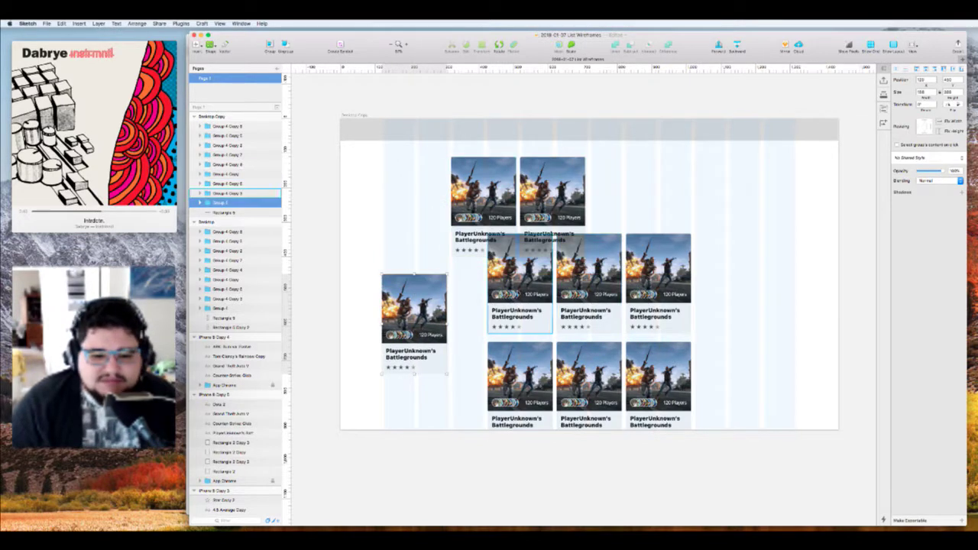
left_click_drag(699, 439, 650, 269)
left_click_drag(483, 194, 486, 316)
left_click_drag(563, 241, 564, 363)
scroll(441, 239, "up", 5)
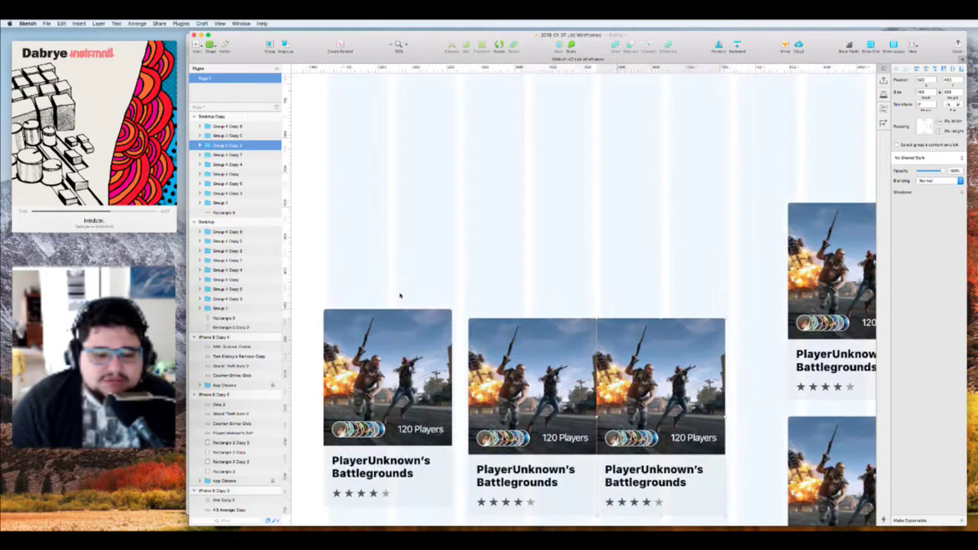
scroll(398, 292, "up", 2)
Bring cards up into the top row, undoing one misplaced move.
left_click_drag(407, 388, 410, 192)
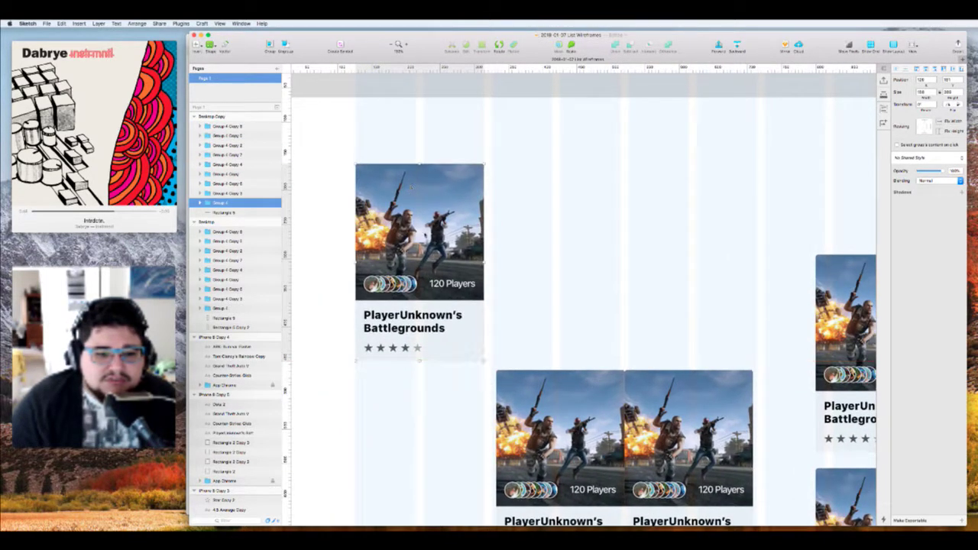
left_click_drag(514, 386, 506, 181)
scroll(548, 226, "right", 3)
left_click_drag(567, 379, 570, 174)
scroll(573, 175, "right", 2)
key("super+z")
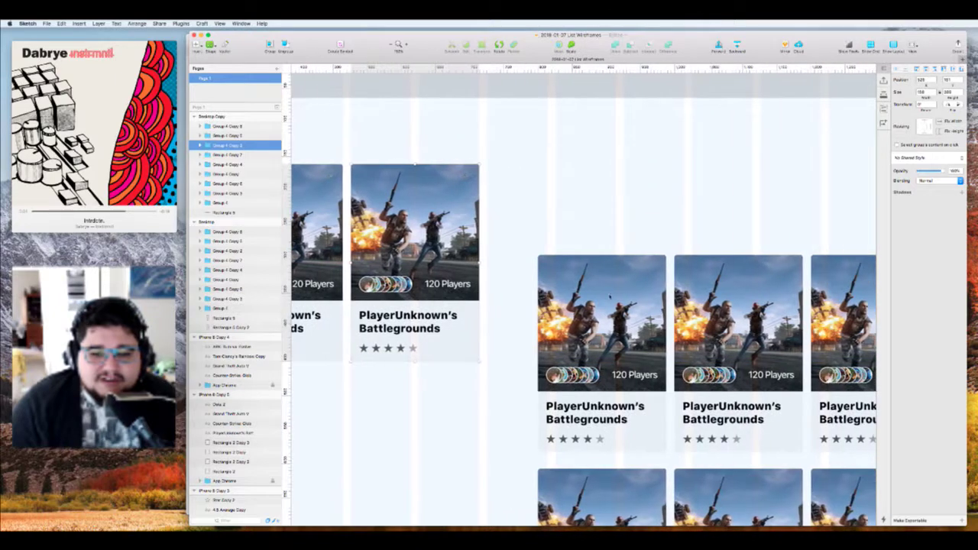
Complete a six-card top row and select the three leftover cards below.
left_click_drag(612, 310, 560, 216)
left_click_drag(733, 306, 683, 215)
key("super+z")
scroll(686, 213, "left", 1)
scroll(685, 212, "right", 2)
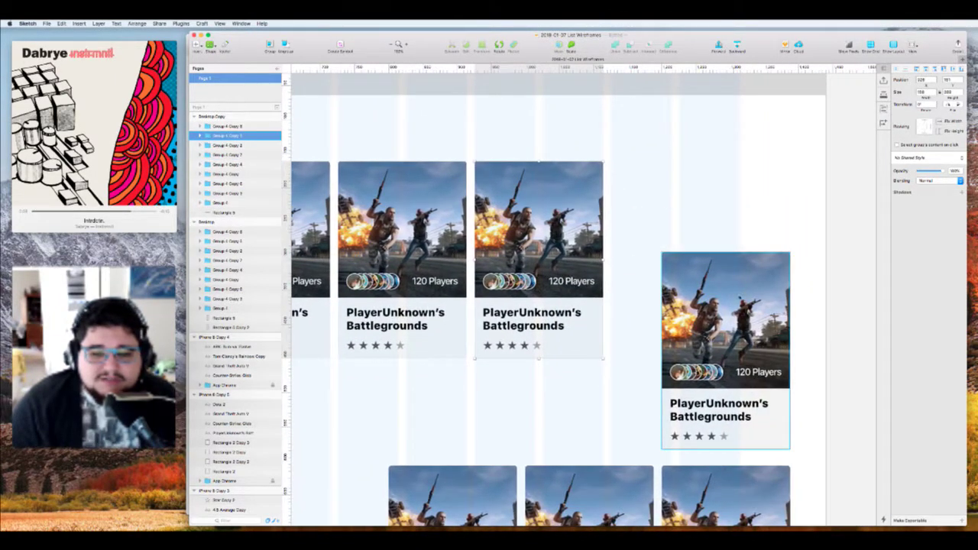
left_click_drag(726, 306, 675, 214)
scroll(608, 314, "down", 5)
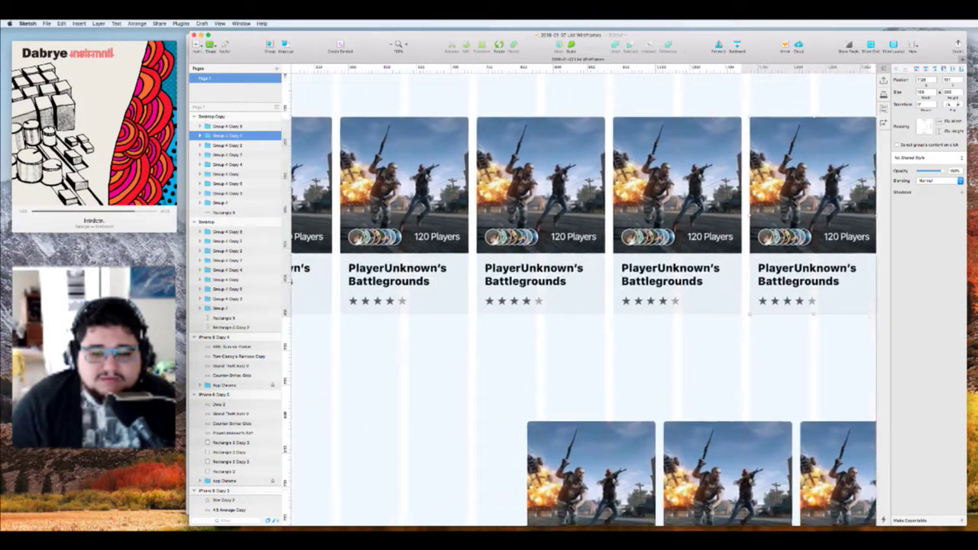
left_click(608, 315)
left_click_drag(608, 315, 810, 386)
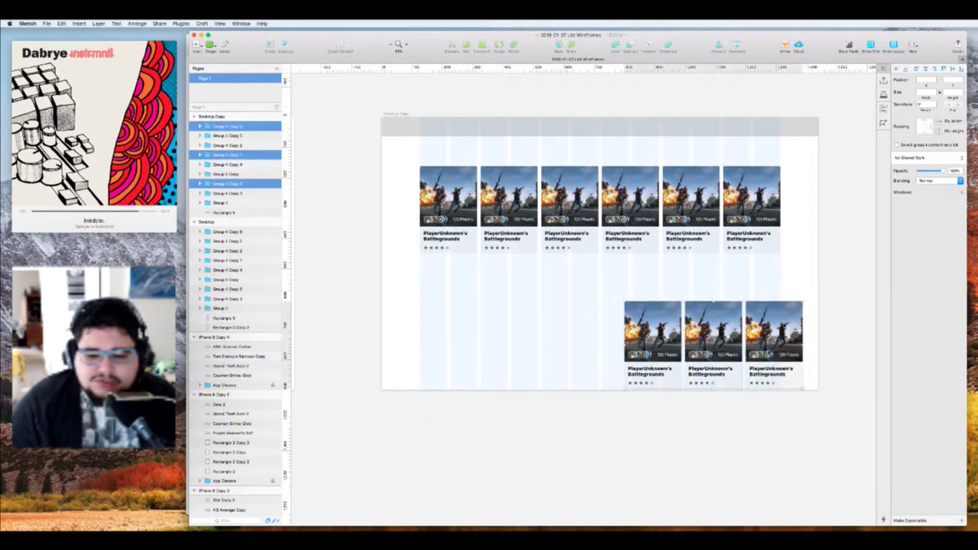
Delete the three leftover cards and duplicate the six-card row into second and third rows.
key("Delete")
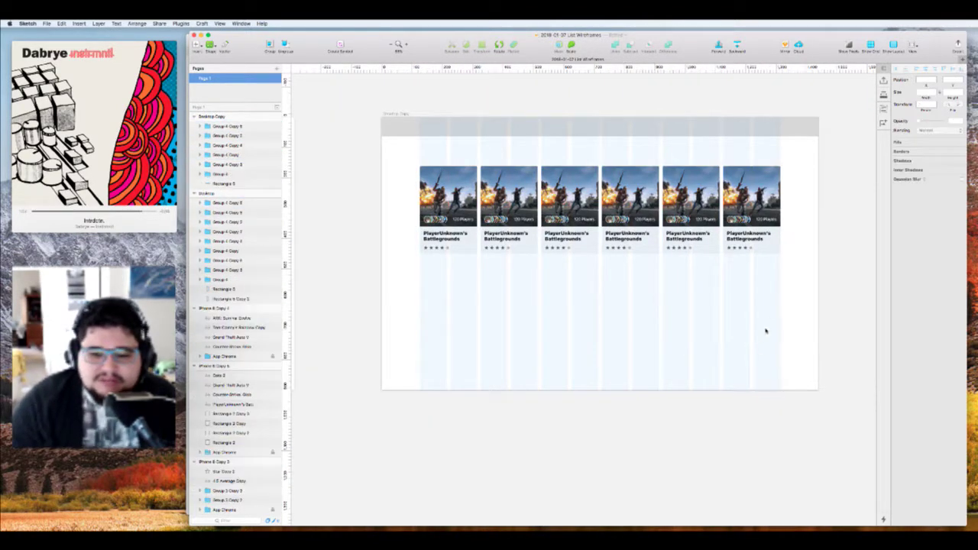
left_click_drag(765, 332, 450, 265)
key("super+d")
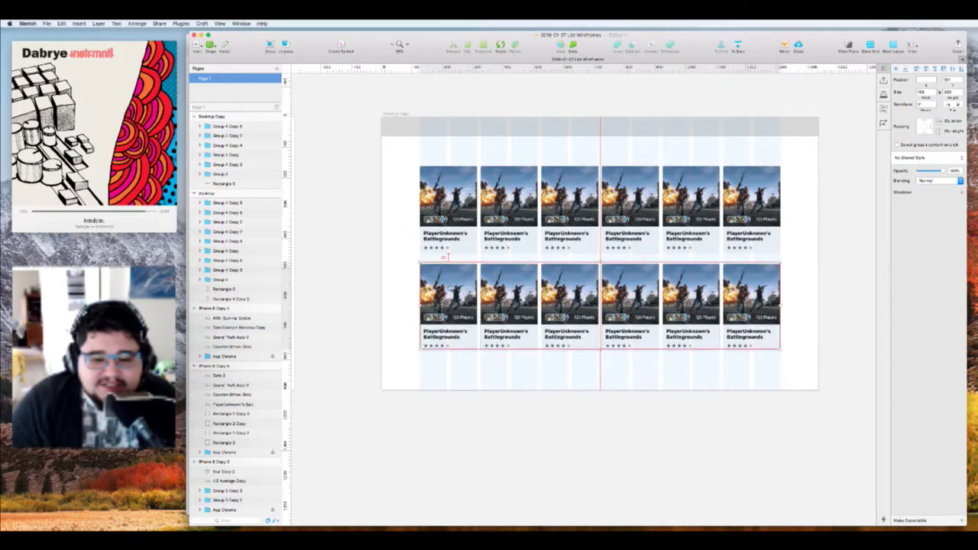
key("shift+Down")
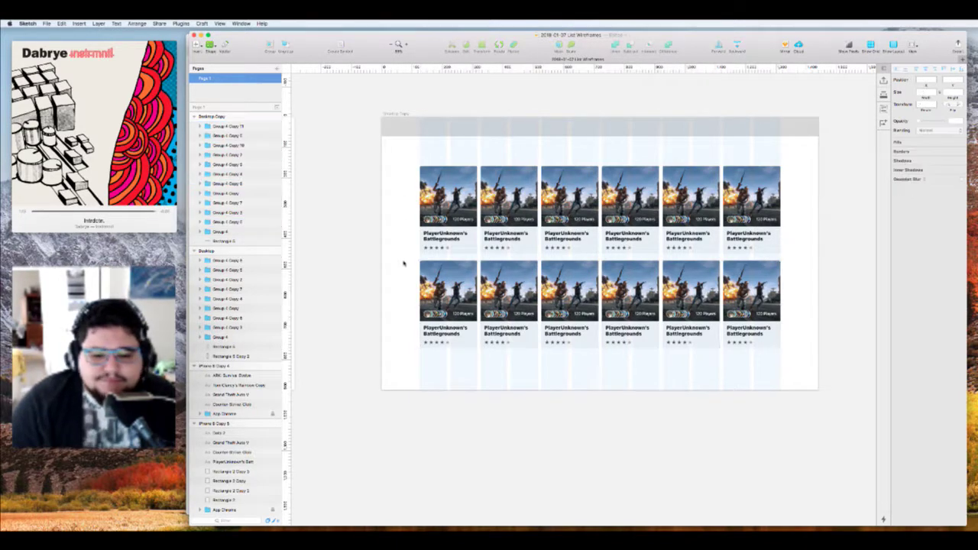
left_click_drag(779, 338, 752, 363)
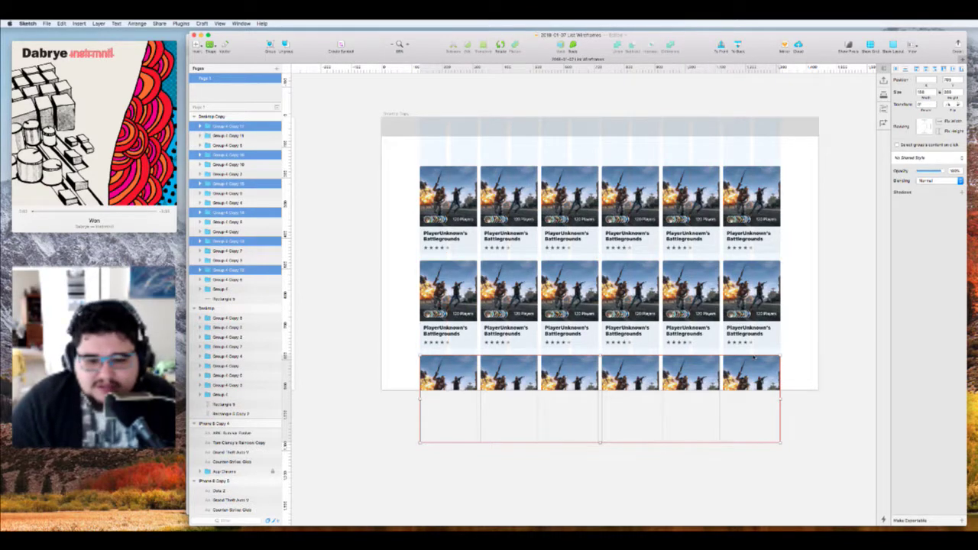
Select all three rows of cards and nudge them up with Shift+Up.
left_click_drag(785, 256, 389, 305)
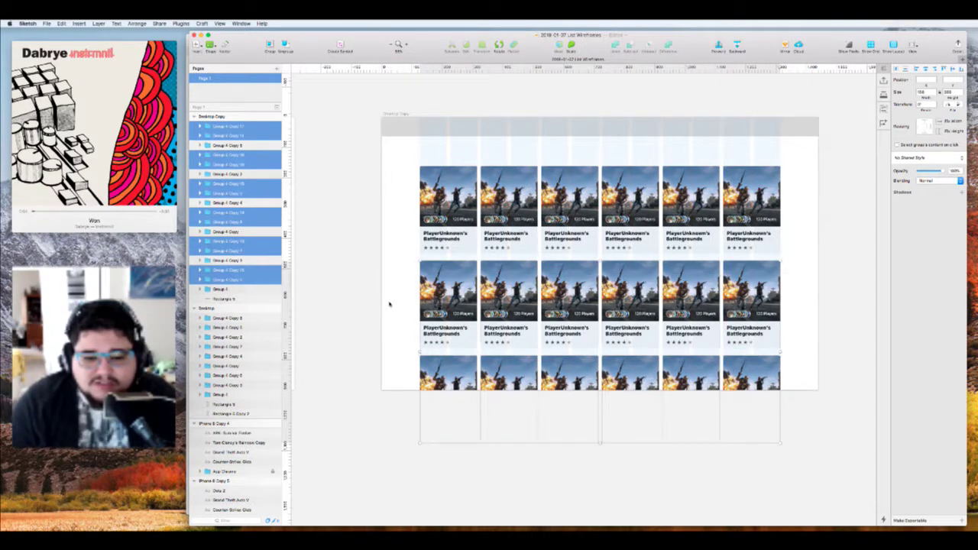
left_click(384, 254)
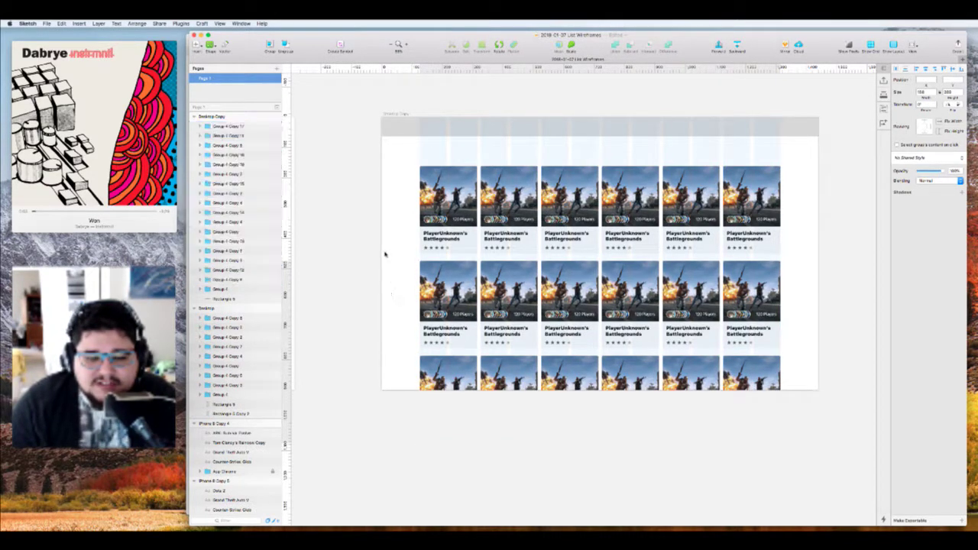
left_click_drag(412, 184, 742, 395)
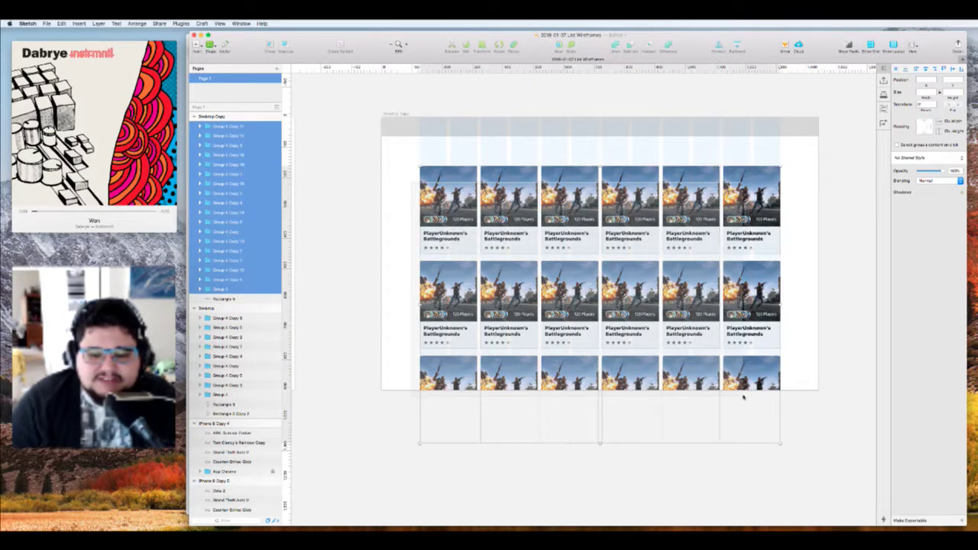
key("shift+Up")
key("shift+Up")
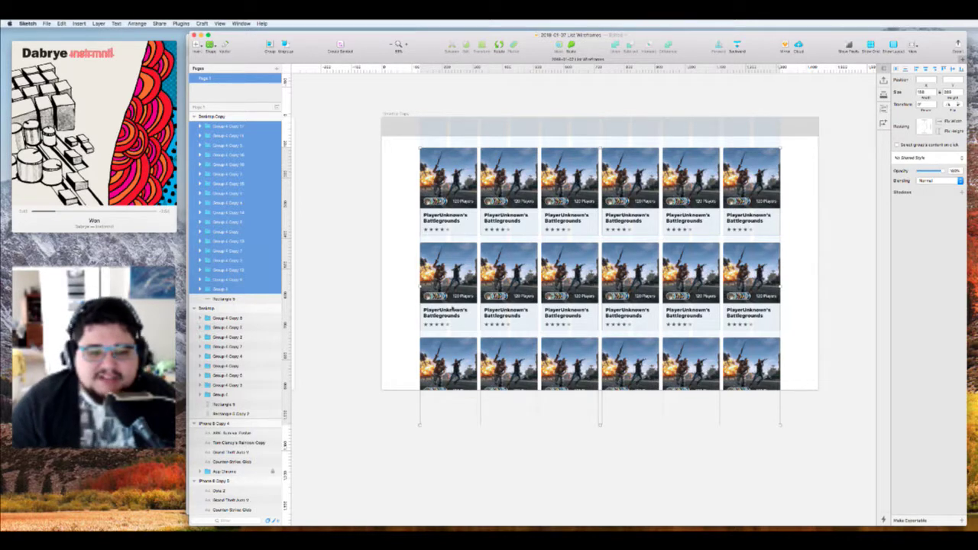
left_click(379, 311)
scroll(378, 311, "down", 5)
scroll(443, 309, "left", 6)
scroll(444, 308, "down", 2)
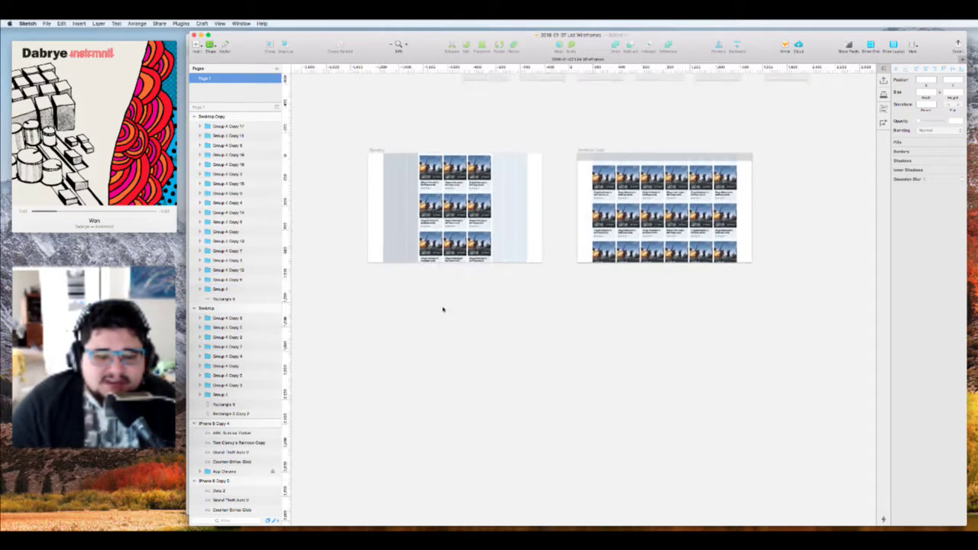
Option-drag the card-grid artboard down to create Desktop Copy 2.
left_click(620, 139)
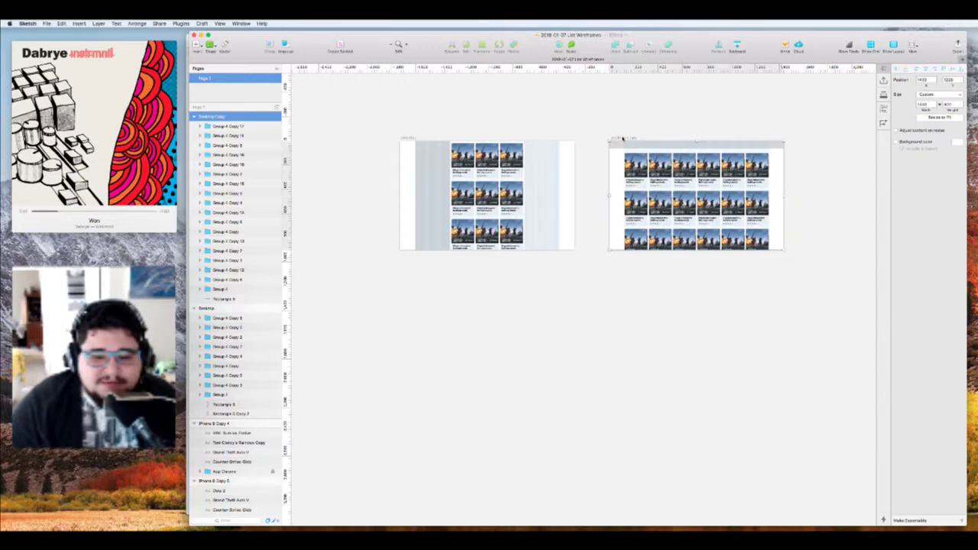
left_click_drag(621, 139, 620, 329)
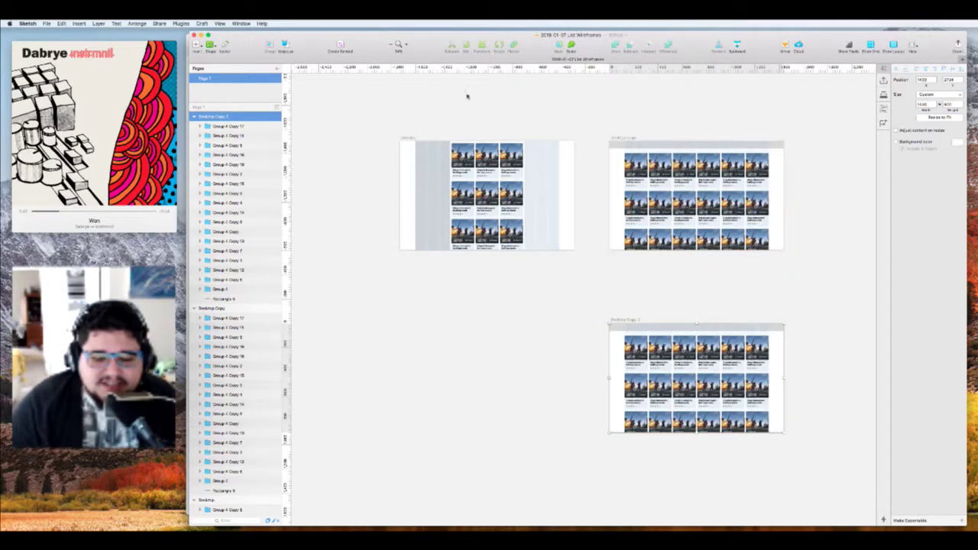
scroll(632, 356, "down", 3)
scroll(631, 356, "up", 5)
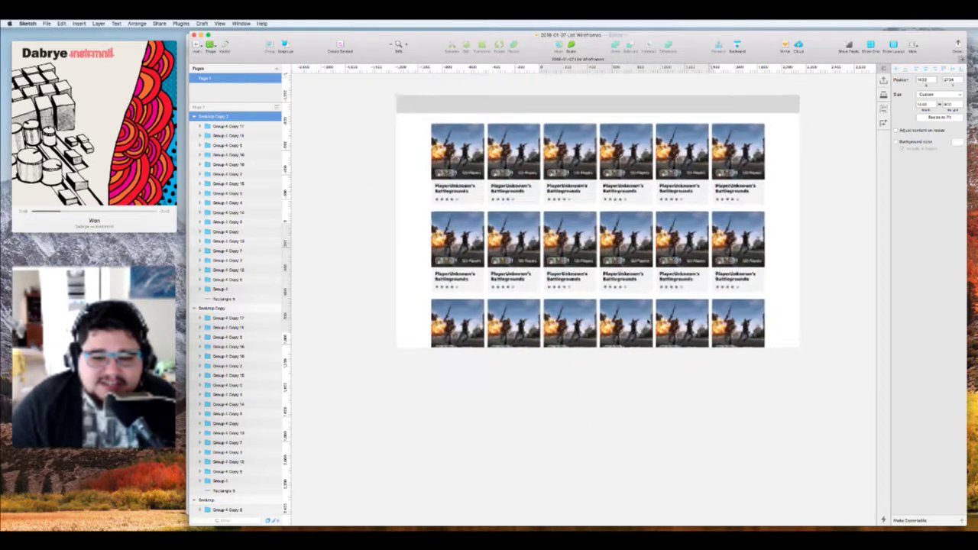
Delete every card on Desktop Copy 2 except the top-left one.
left_click_drag(762, 190, 512, 421)
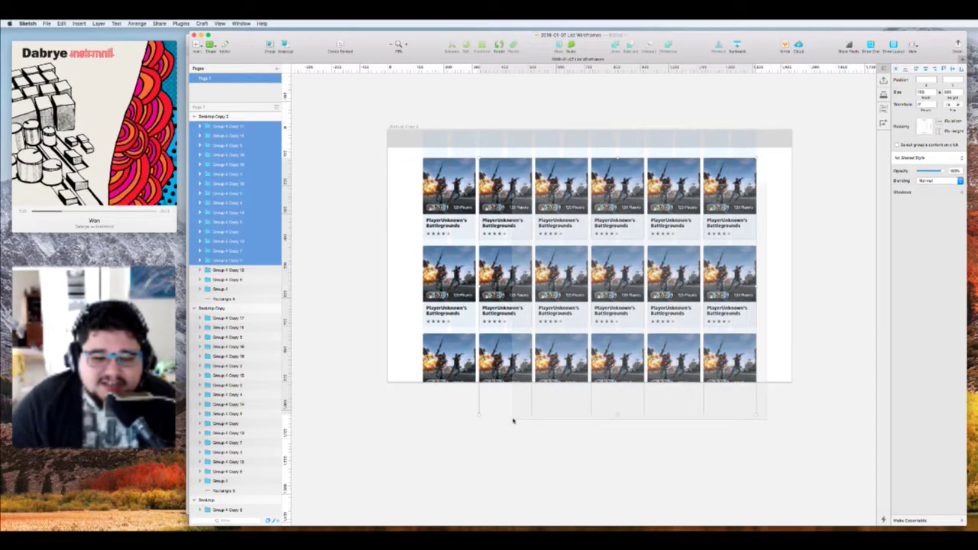
key("Delete")
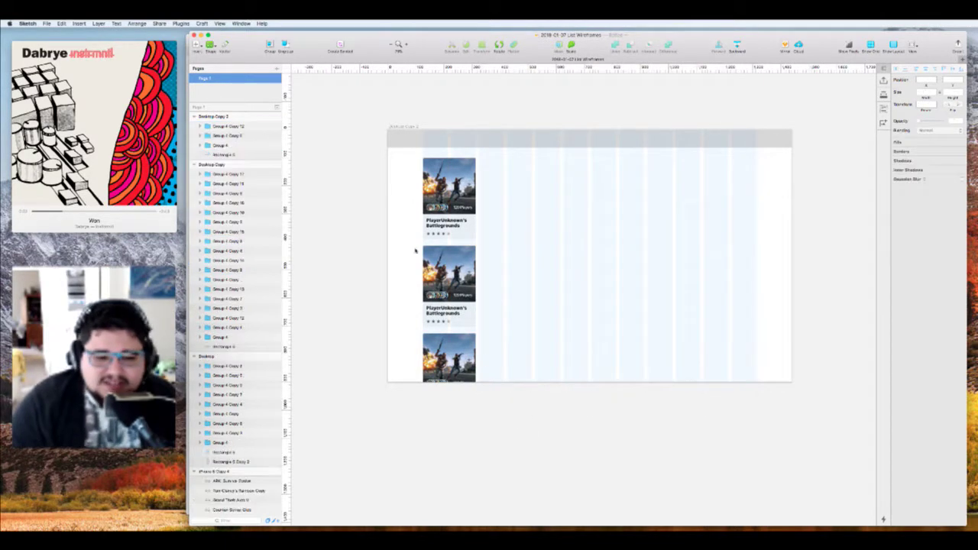
left_click_drag(414, 251, 500, 387)
key("Delete")
scroll(500, 387, "up", 3)
scroll(501, 387, "left", 3)
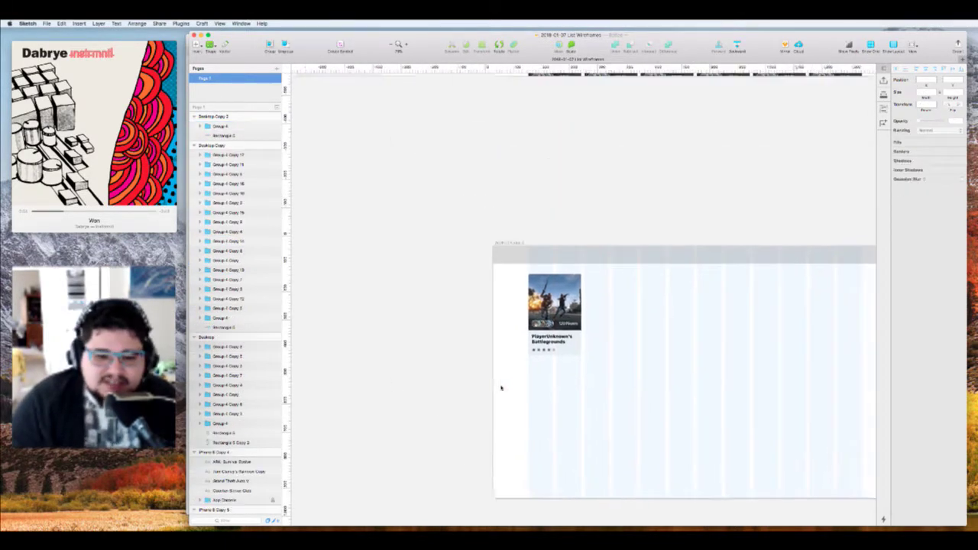
scroll(500, 387, "down", 5)
Copy the grey rectangle from the Desktop artboard.
left_click(489, 198)
key("super+c")
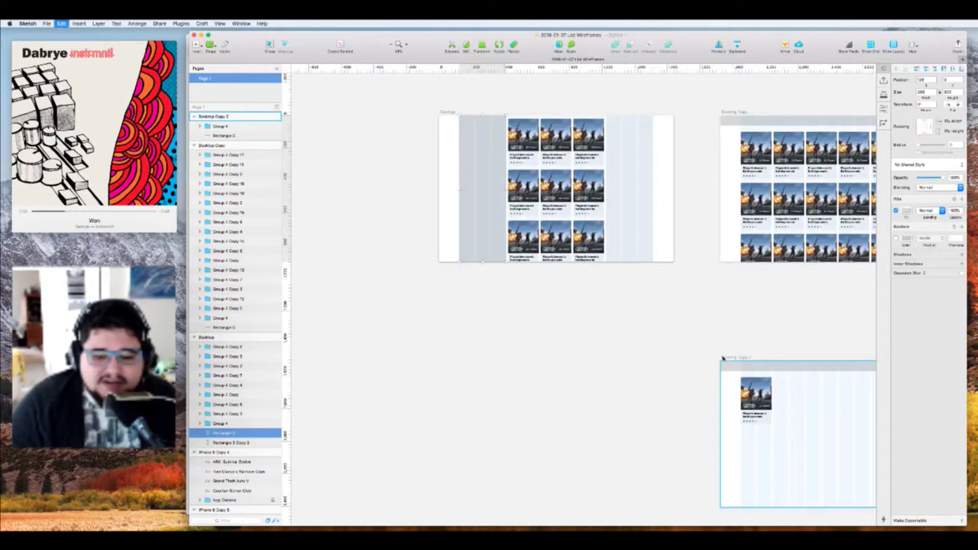
scroll(723, 357, "down", 5)
scroll(723, 358, "right", 4)
scroll(586, 328, "up", 5)
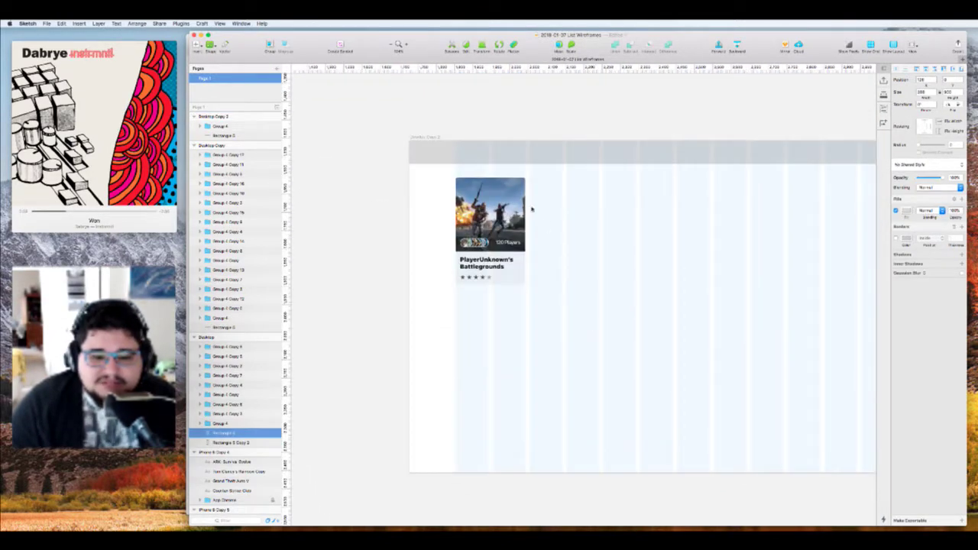
Paste the grey rectangle as a sidebar, snap its top to the guide, and reposition the PUBG card.
left_click(522, 210)
left_click_drag(523, 210, 758, 218)
key("super+v")
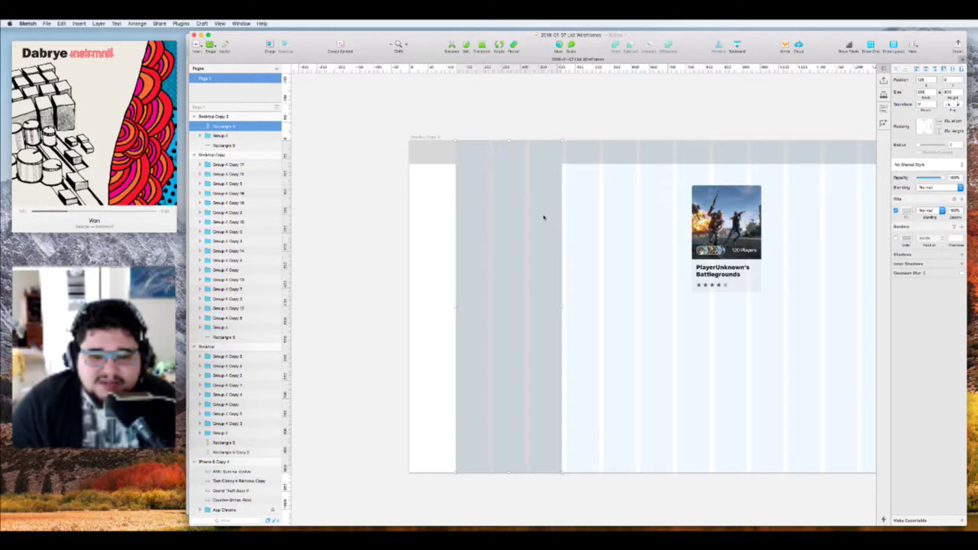
left_click_drag(509, 143, 510, 168)
scroll(544, 222, "right", 3)
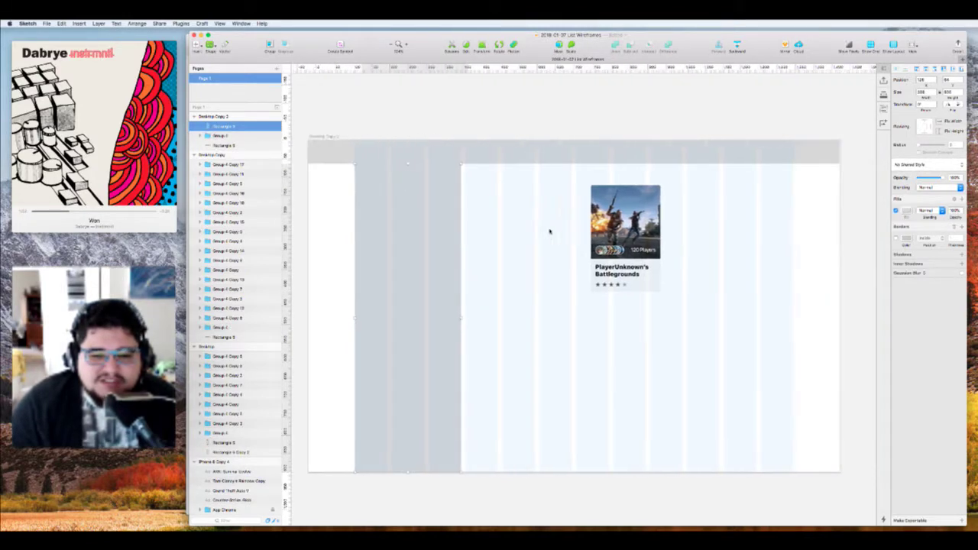
left_click_drag(622, 194, 502, 184)
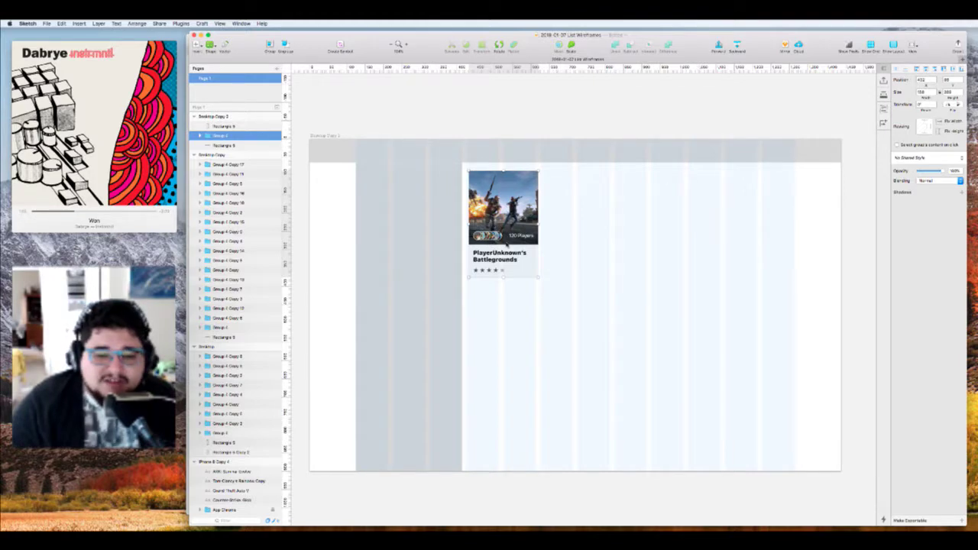
Ungroup the PUBG card and widen its game image and background panel to match.
scroll(506, 245, "up", 5)
scroll(506, 244, "up", 2)
left_click_drag(508, 244, 502, 244)
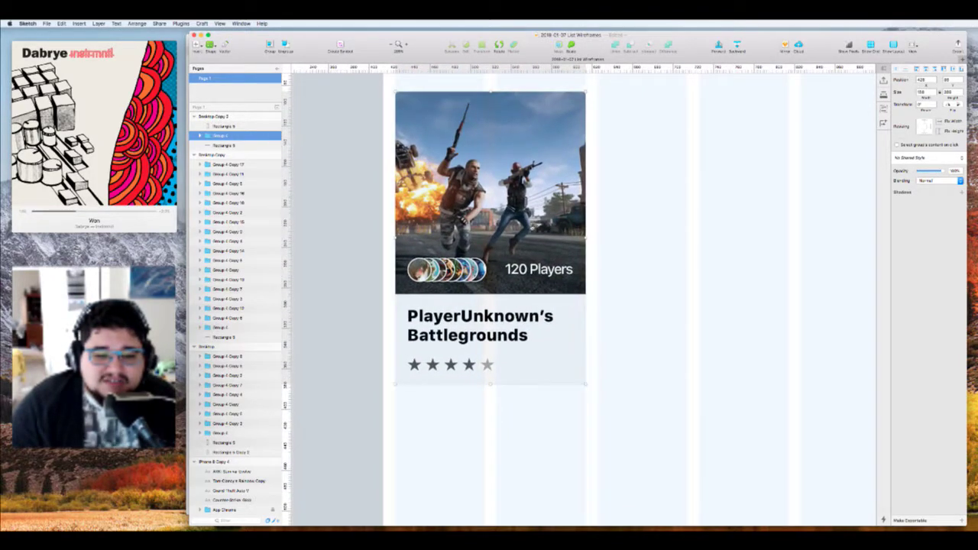
scroll(543, 226, "up", 2)
scroll(543, 226, "right", 1)
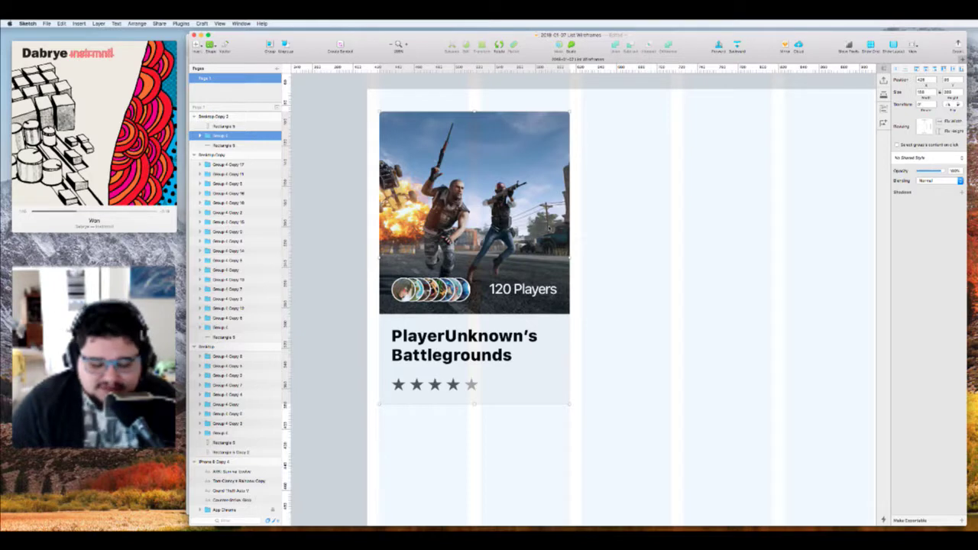
key("super+shift+g")
left_click(639, 231)
left_click(554, 232)
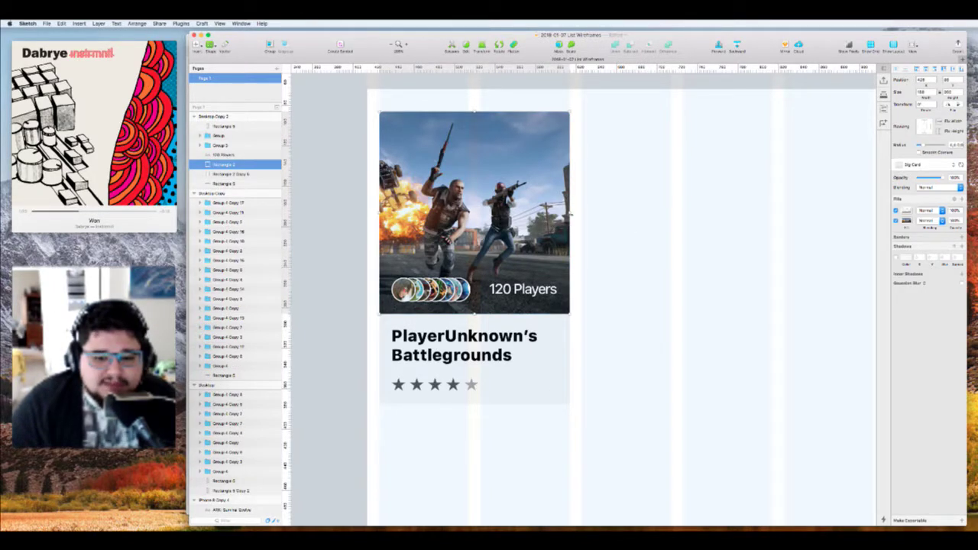
left_click_drag(570, 216, 672, 217)
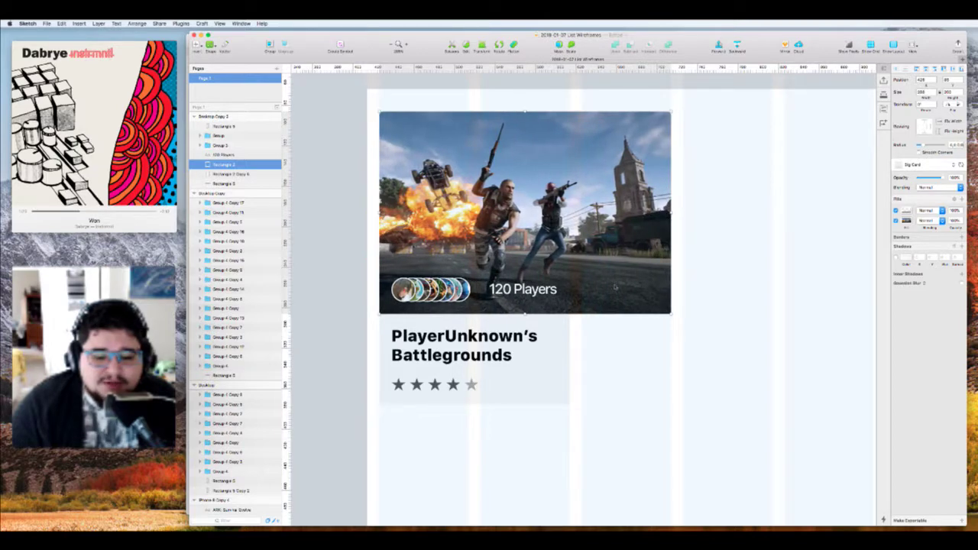
left_click(552, 375)
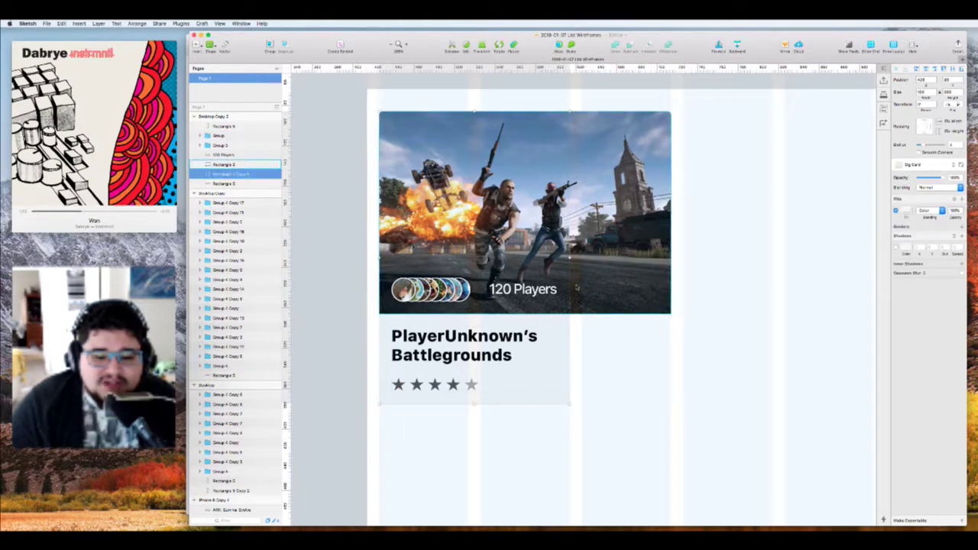
left_click_drag(571, 261, 675, 262)
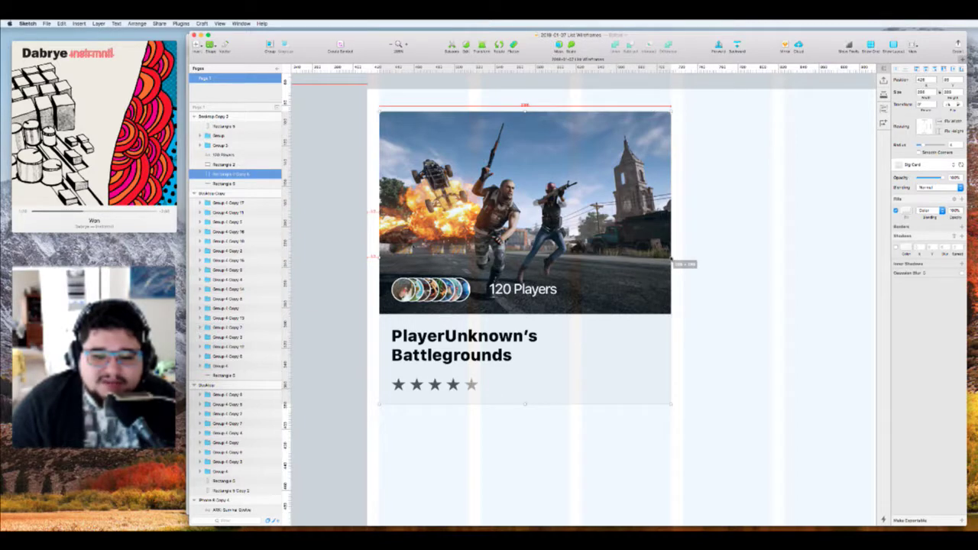
key("super+1")
scroll(502, 293, "up", 4)
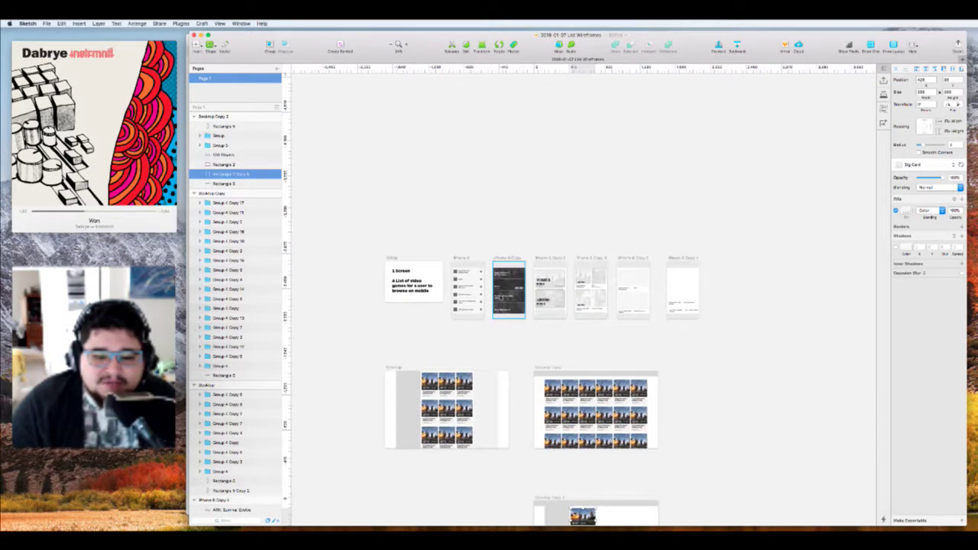
Drag the 120 Players label right along the smart guide to the widened card's right edge.
scroll(502, 294, "up", 10)
scroll(502, 293, "right", 5)
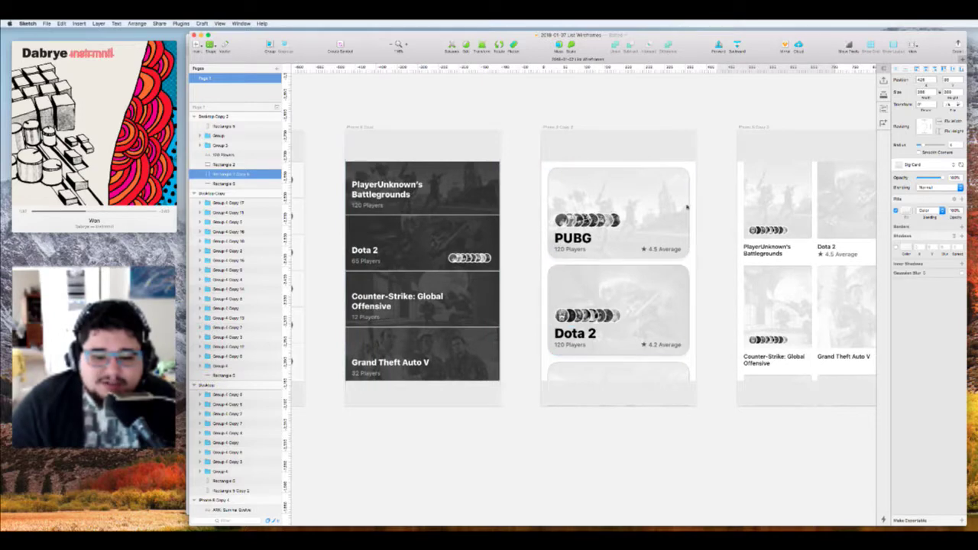
scroll(633, 288, "down", 1)
scroll(634, 288, "down", 5)
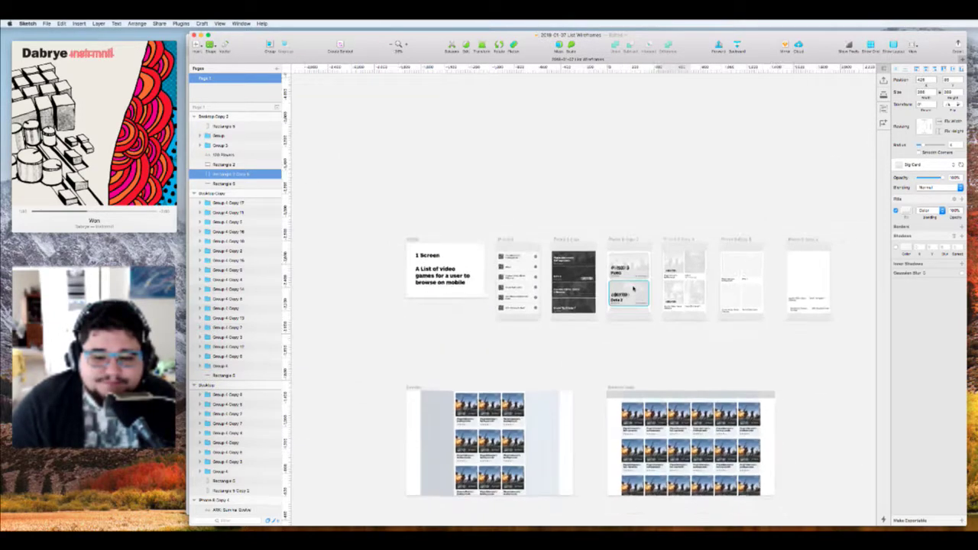
scroll(633, 288, "down", 6)
scroll(590, 357, "up", 10)
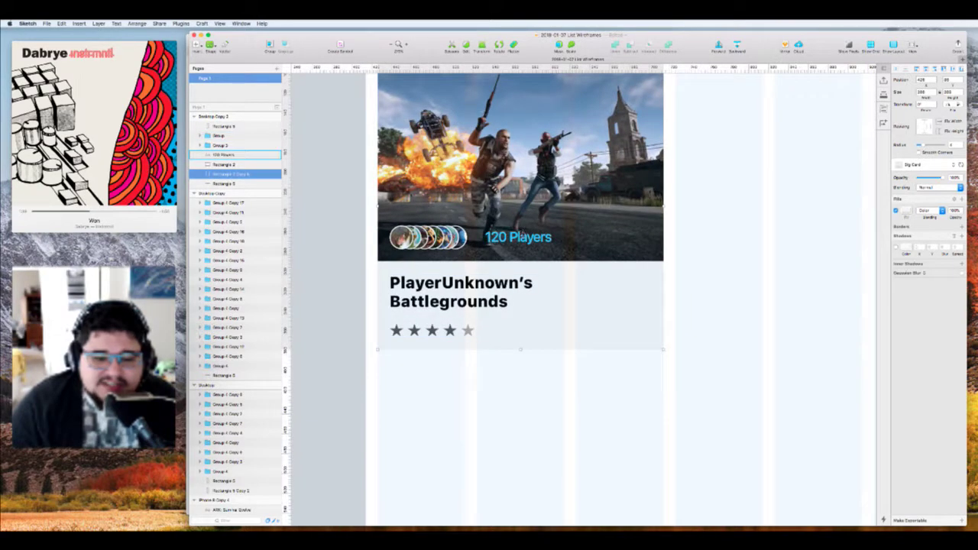
mouse_move(523, 237)
left_mouse_down()
mouse_move(646, 239)
mouse_move(624, 238)
mouse_move(634, 238)
left_mouse_up()
Set the game title text box width to 300 px so it wraps onto two lines.
key("super+minus")
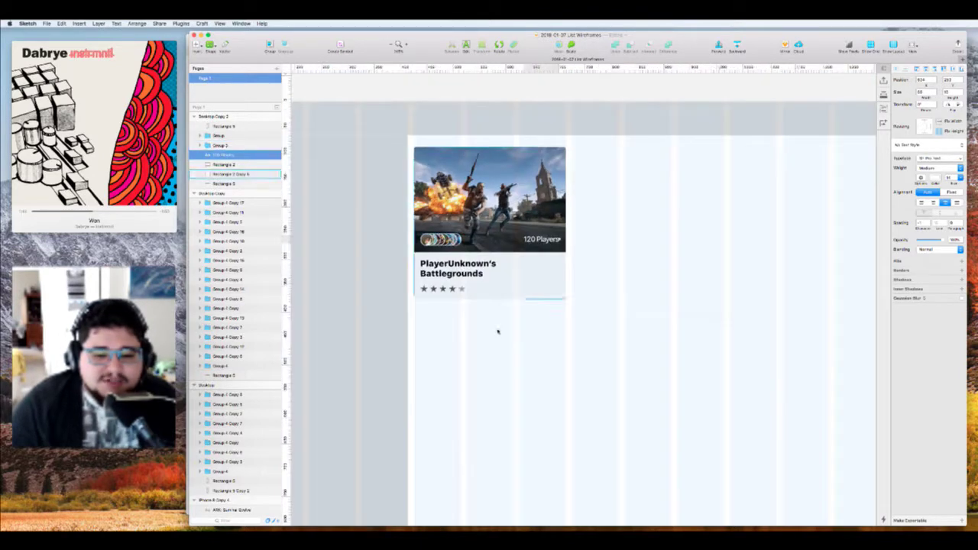
left_click(499, 329)
left_click(483, 279)
key("super+plus")
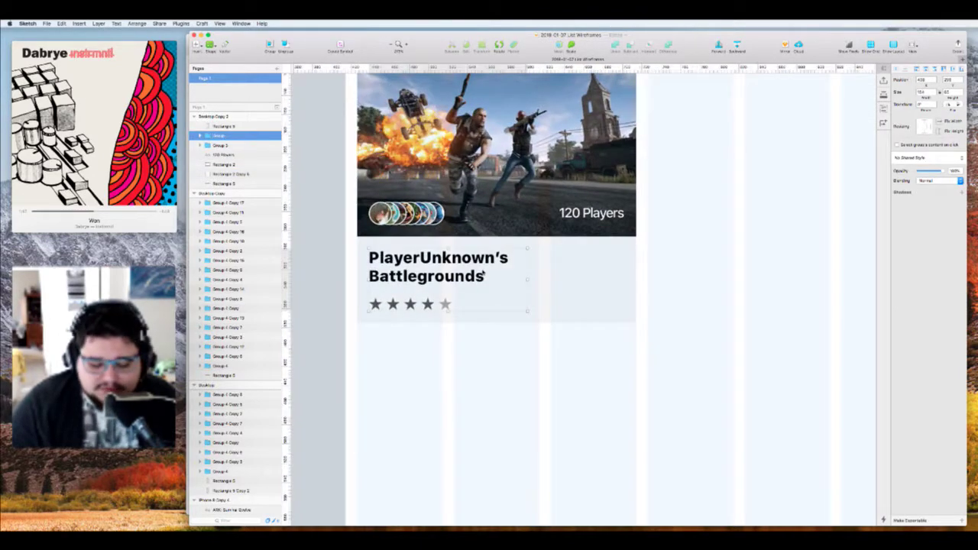
double_click(440, 282)
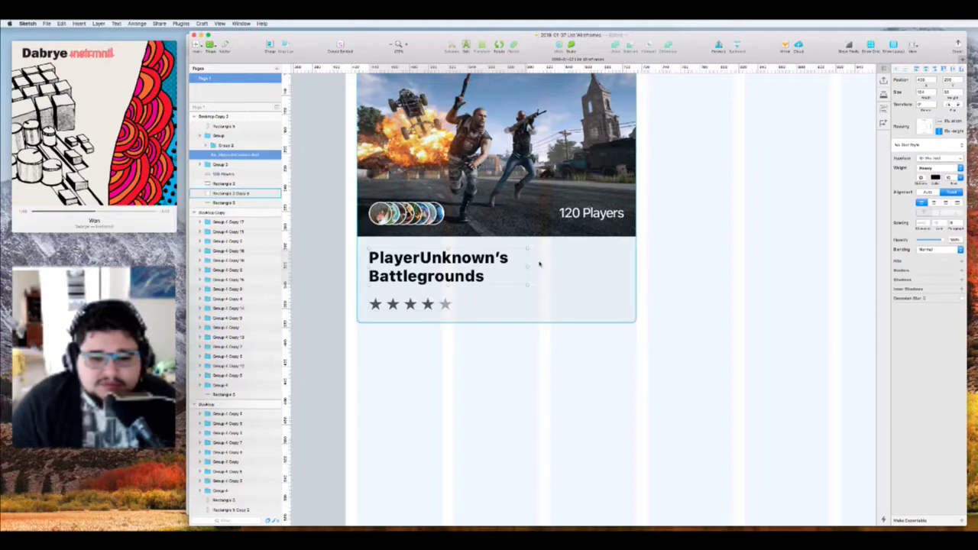
left_click_drag(631, 260, 636, 261)
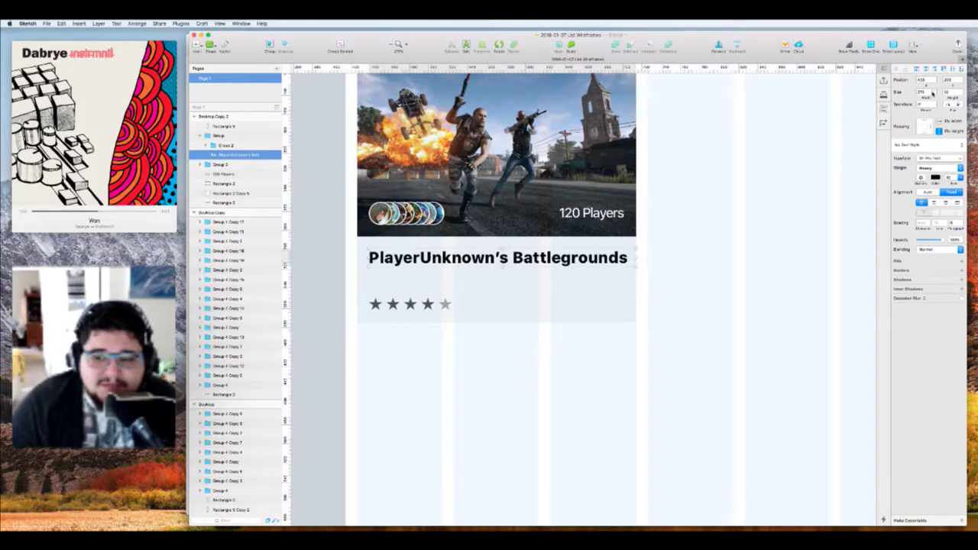
left_click(926, 91)
type("300")
key("Return")
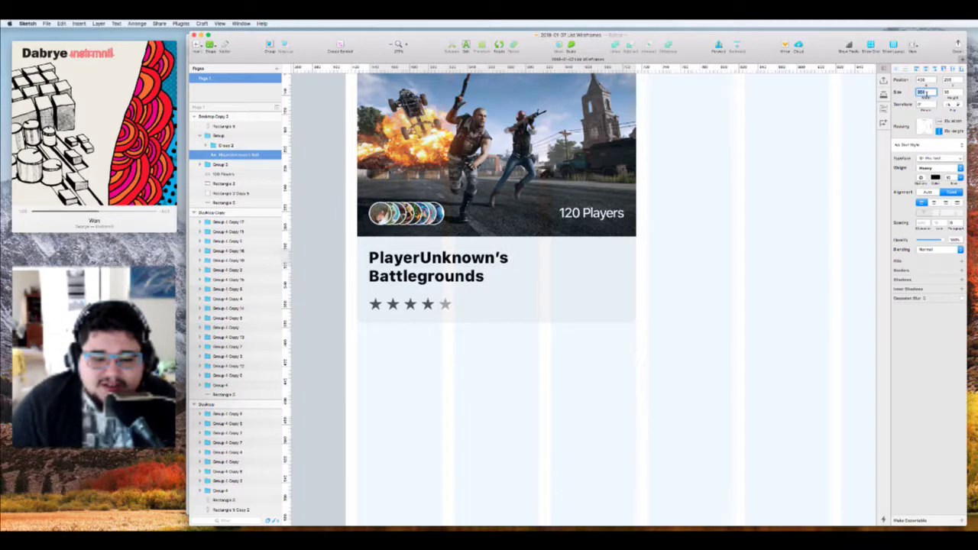
left_click(706, 254)
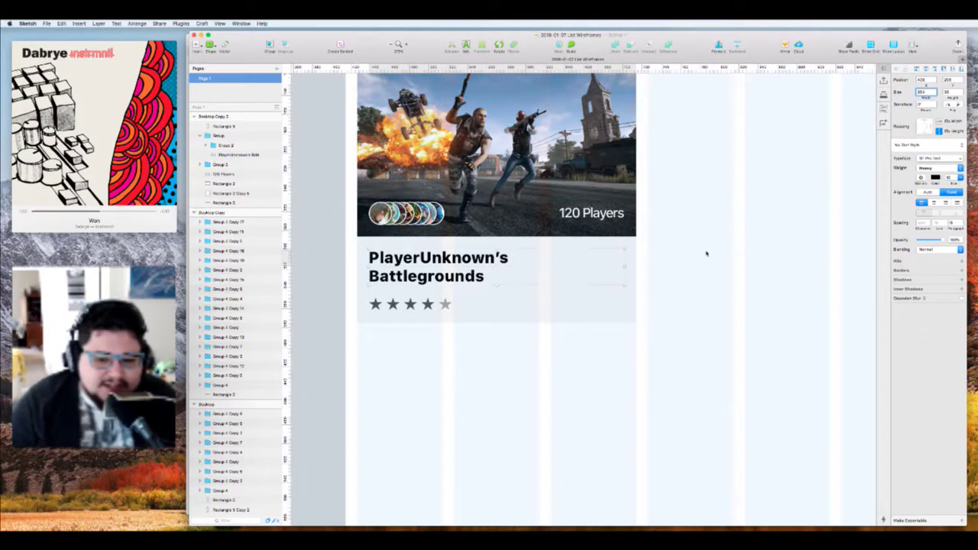
key("super+minus")
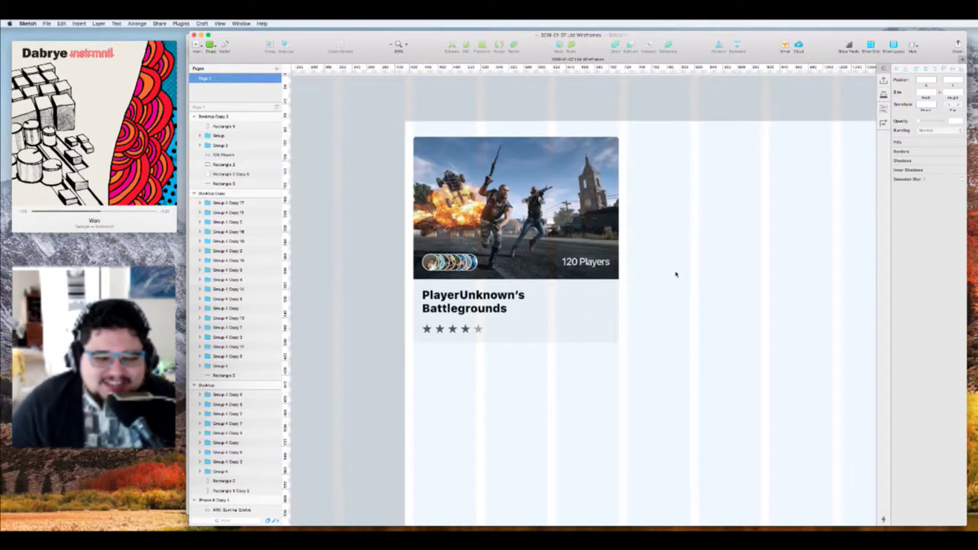
key("super+minus")
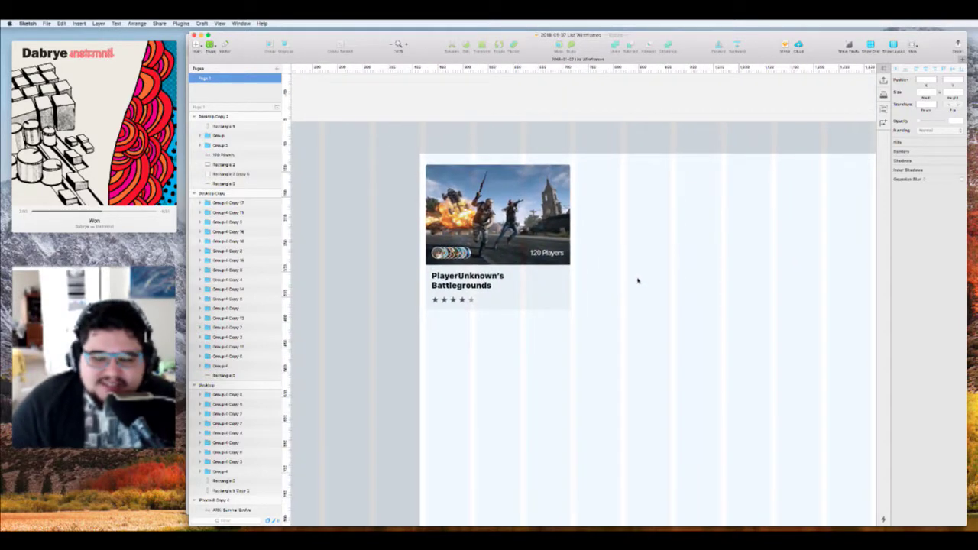
Group the card's layers and duplicate the card beside the original.
left_click_drag(600, 337, 507, 234)
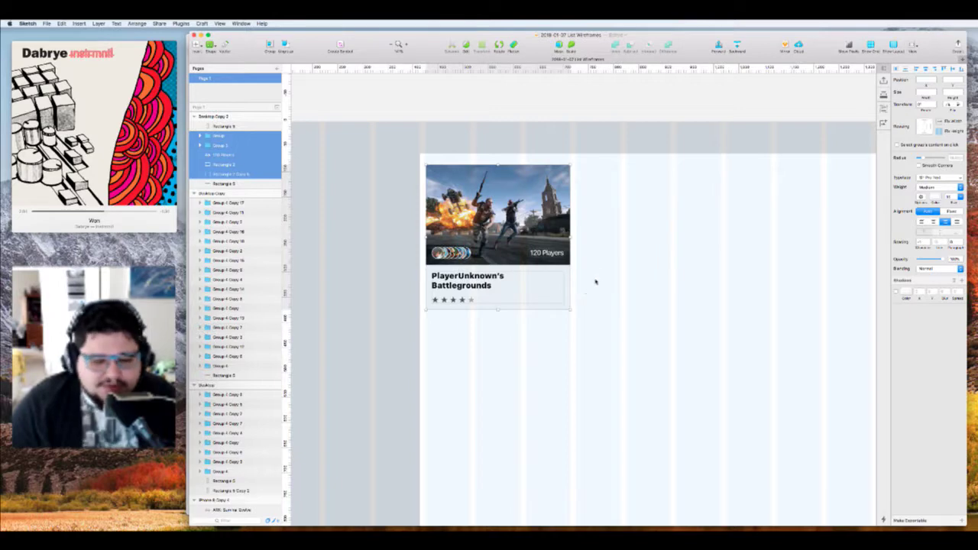
key("super+g")
scroll(602, 242, "right", 5)
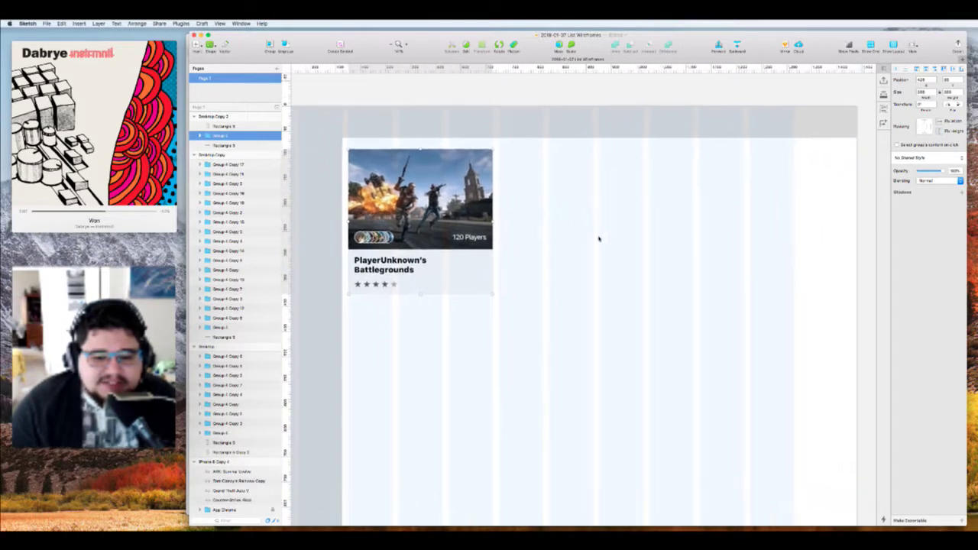
left_click_drag(421, 221, 566, 222)
key("shift+Right")
key("shift+Left")
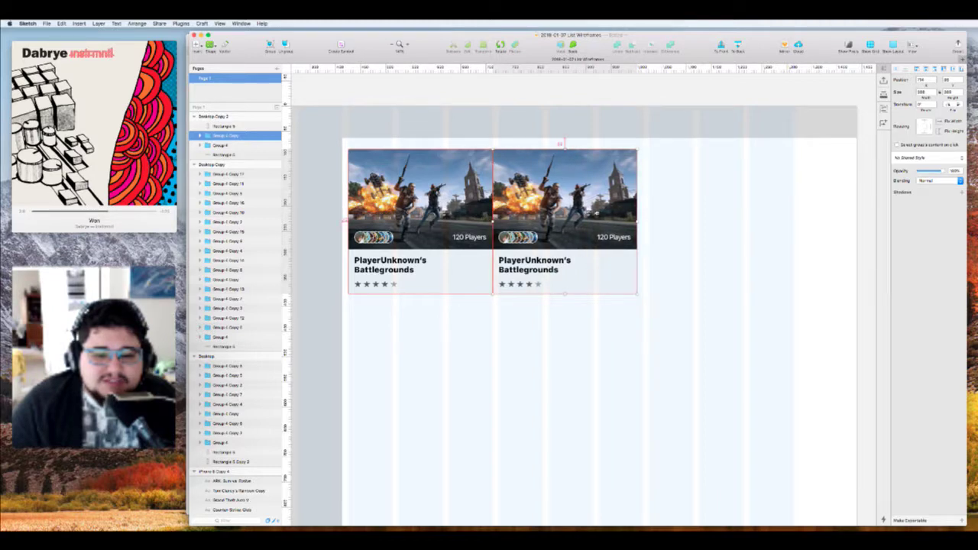
key("shift+Right")
key("super+z")
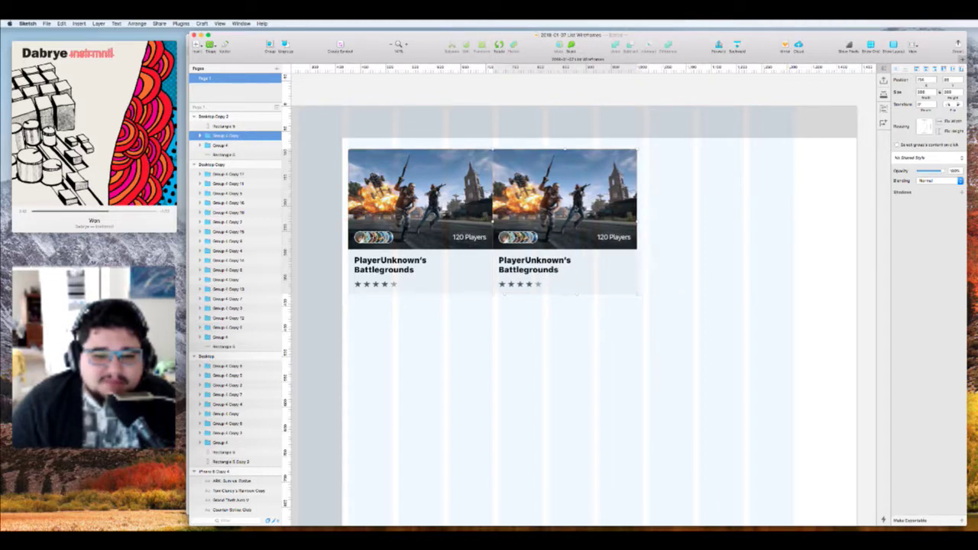
Space the two cards 8 px apart and duplicate one into a third column.
left_click(457, 217, "shift")
key("ctrl+alt+h")
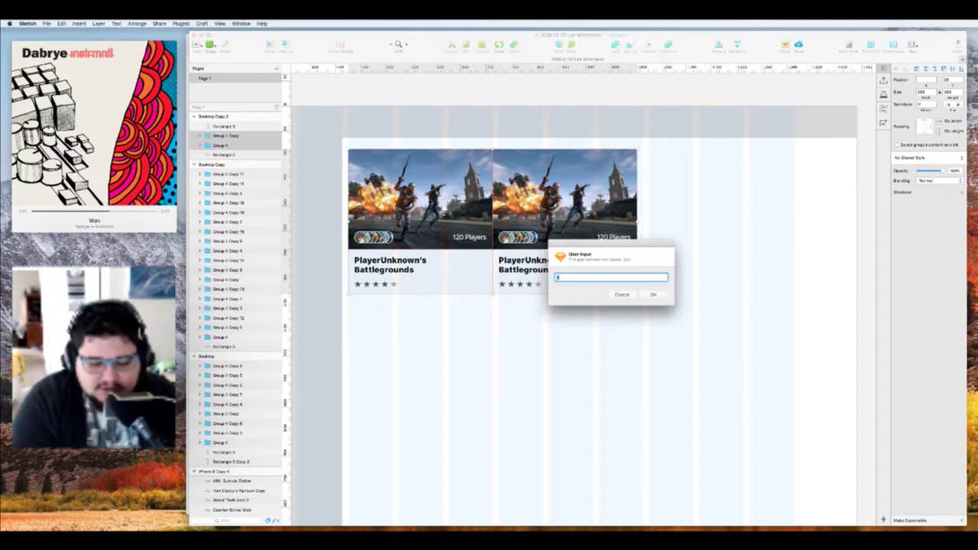
type("8")
key("Return")
left_click(458, 360)
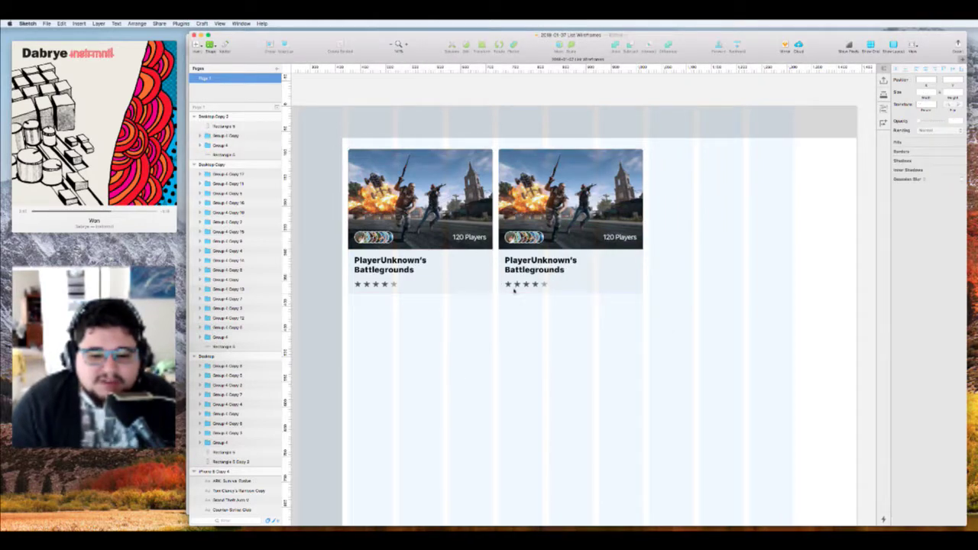
scroll(514, 289, "up", 2)
scroll(514, 289, "down", 2)
left_click(514, 289)
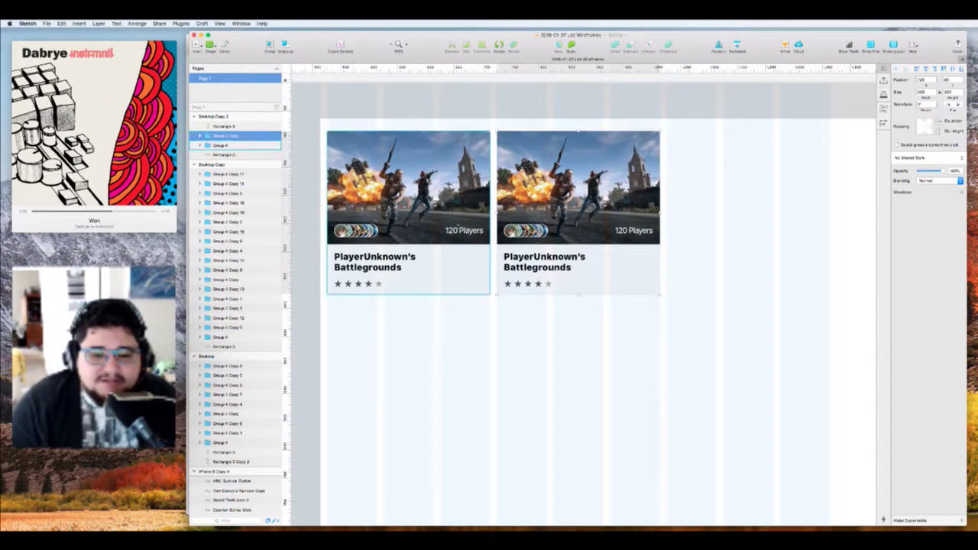
left_click_drag(514, 289, 683, 288)
Nudge the card row down and duplicate it into a third row below.
scroll(609, 204, "down", 4)
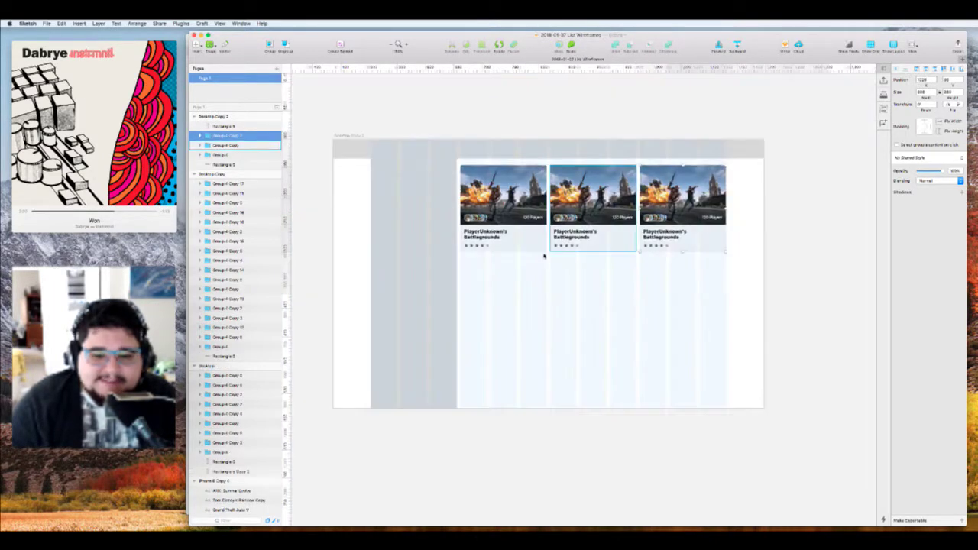
left_click_drag(493, 293, 672, 303)
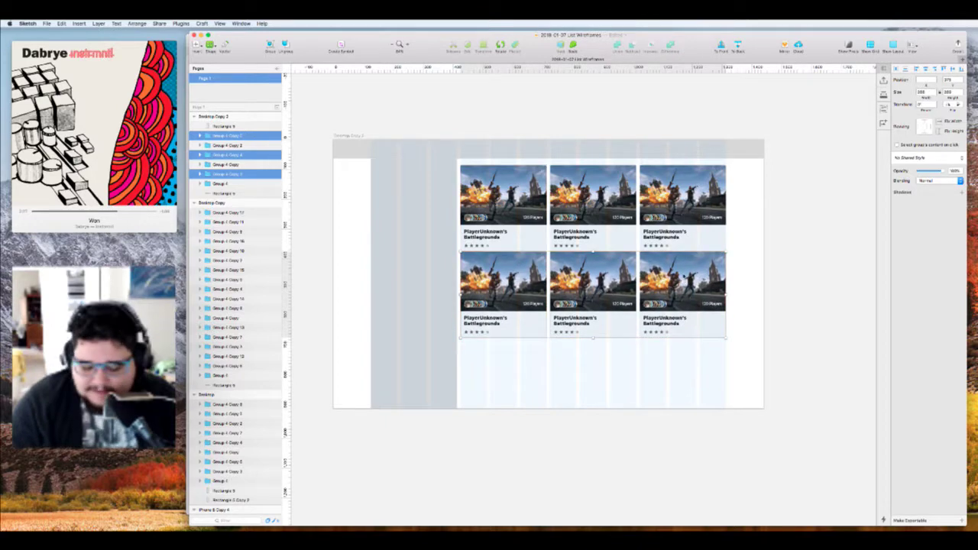
key("Down")
key("Down")
key("Down")
key("Down")
key("Down")
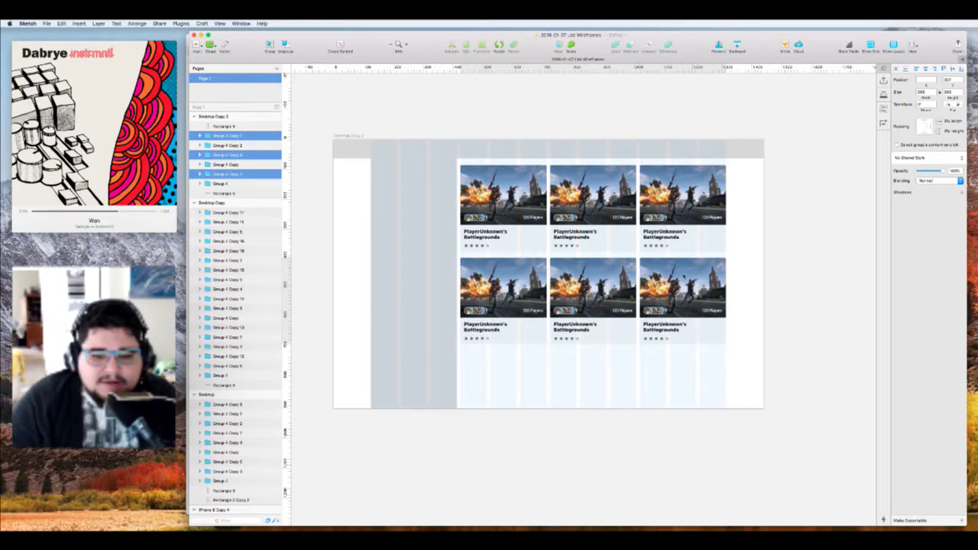
left_click_drag(596, 305, 596, 399)
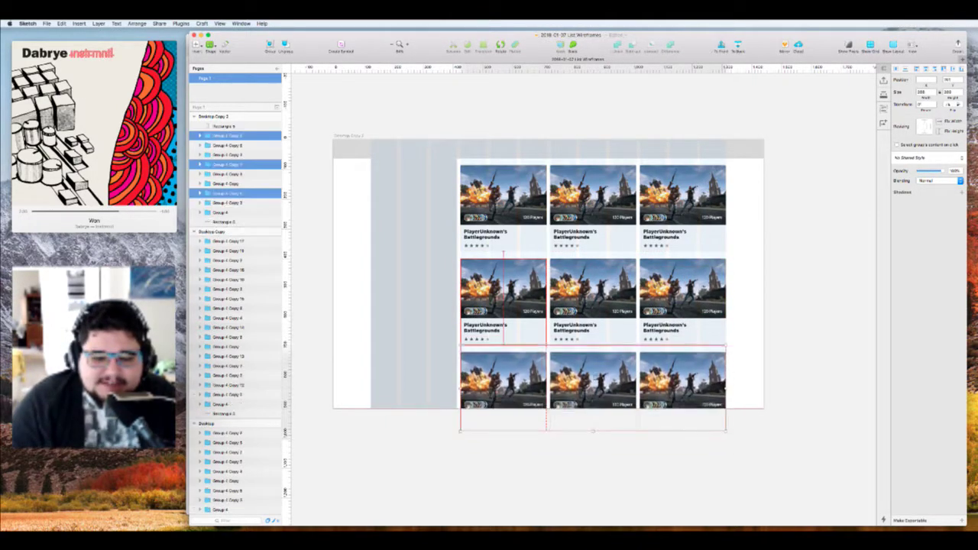
left_click(746, 246)
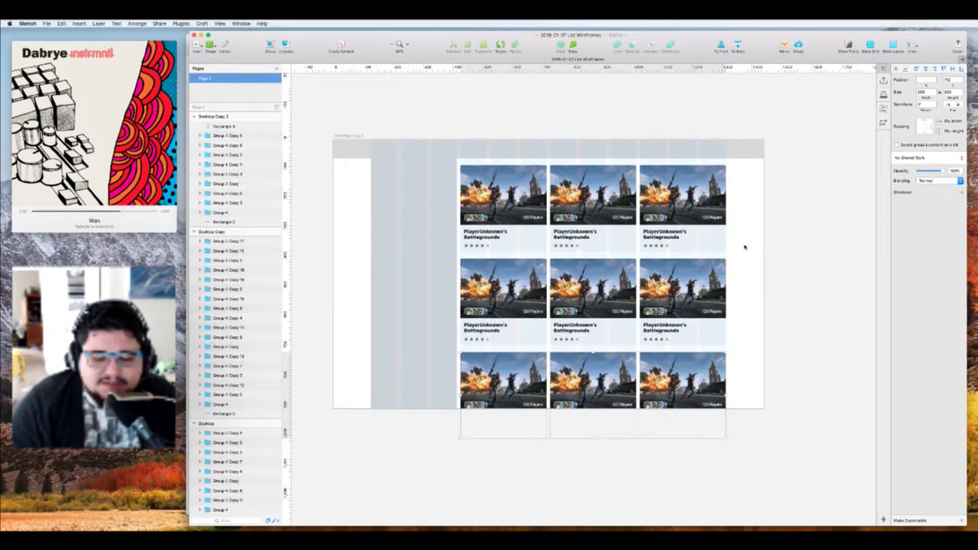
Show the layout grid with Ctrl+L and measure the grey rectangle's gap to the cards.
scroll(747, 246, "left", 2)
scroll(747, 247, "up", 3)
key("ctrl+l")
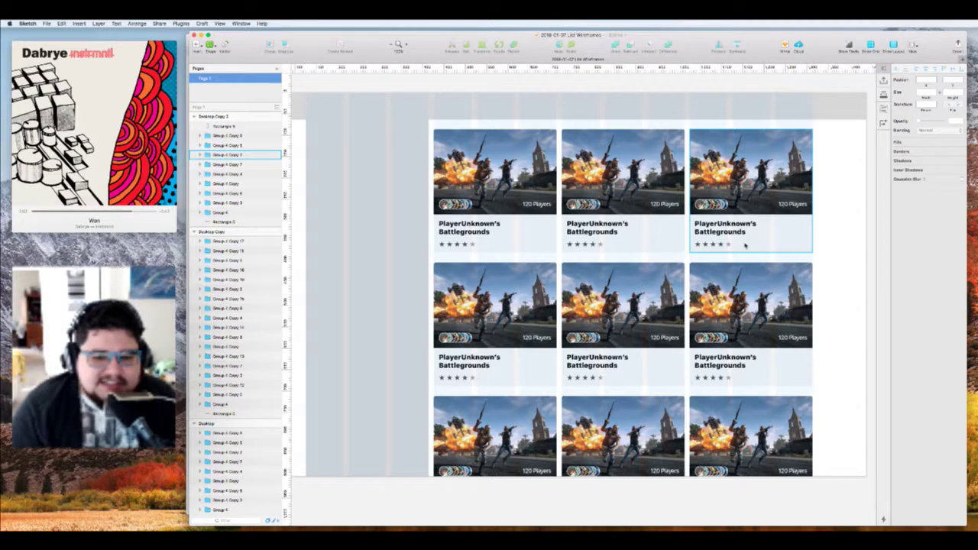
scroll(446, 249, "left", 5)
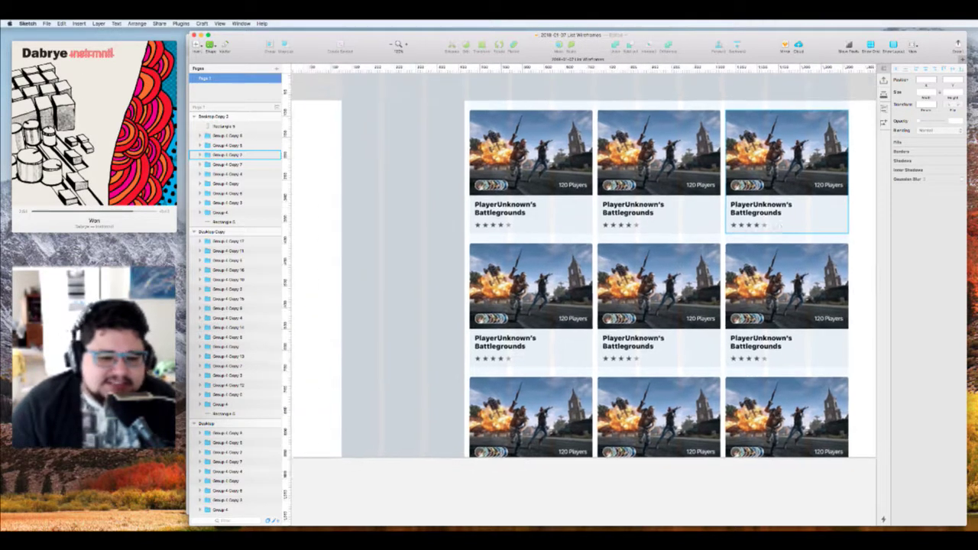
left_click(446, 249)
scroll(445, 249, "down", 3)
left_click(457, 238)
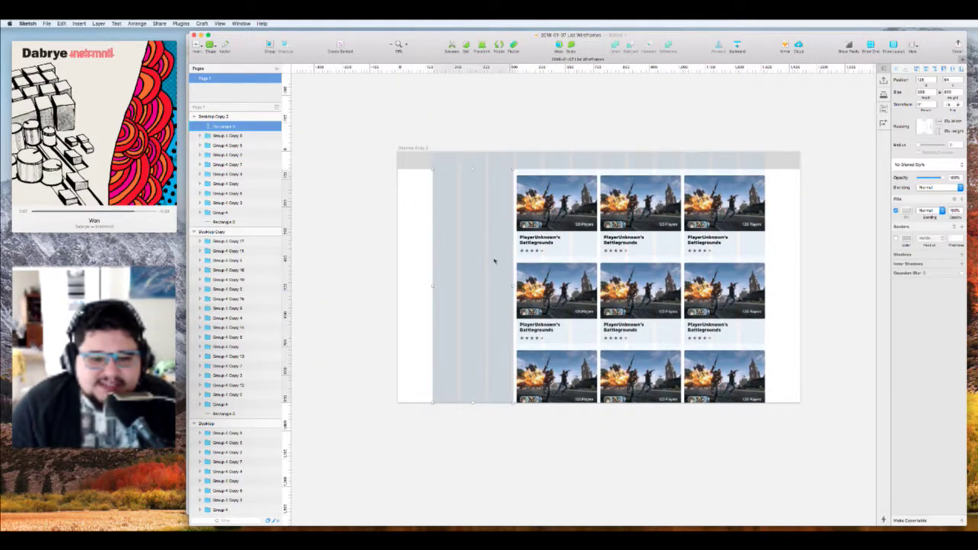
key("alt")
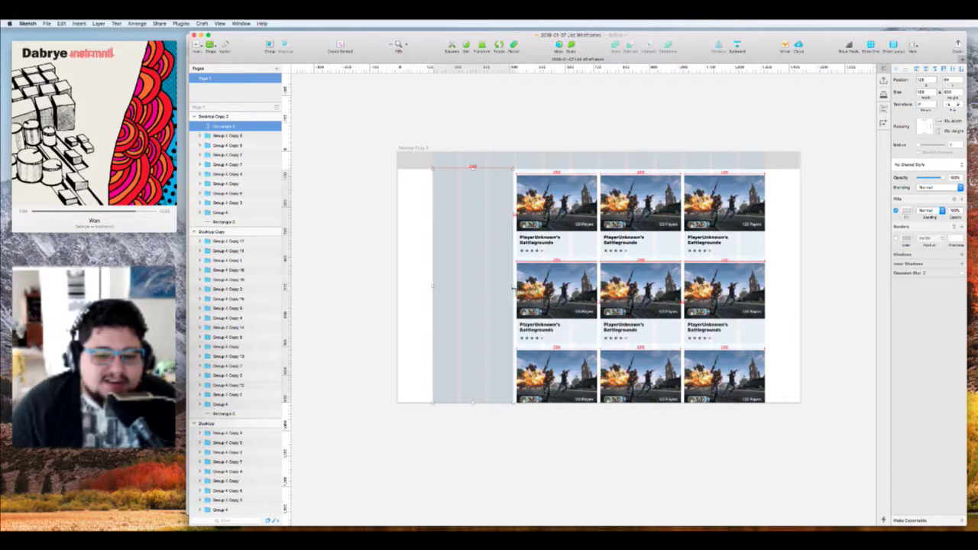
Duplicate the six-column card artboard.
scroll(511, 288, "down", 6)
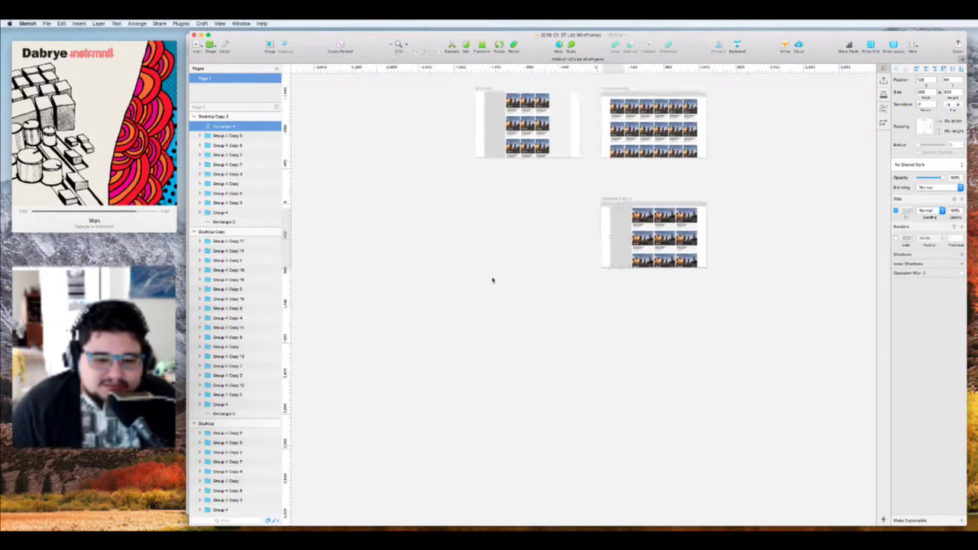
scroll(608, 221, "up", 3)
scroll(607, 222, "right", 2)
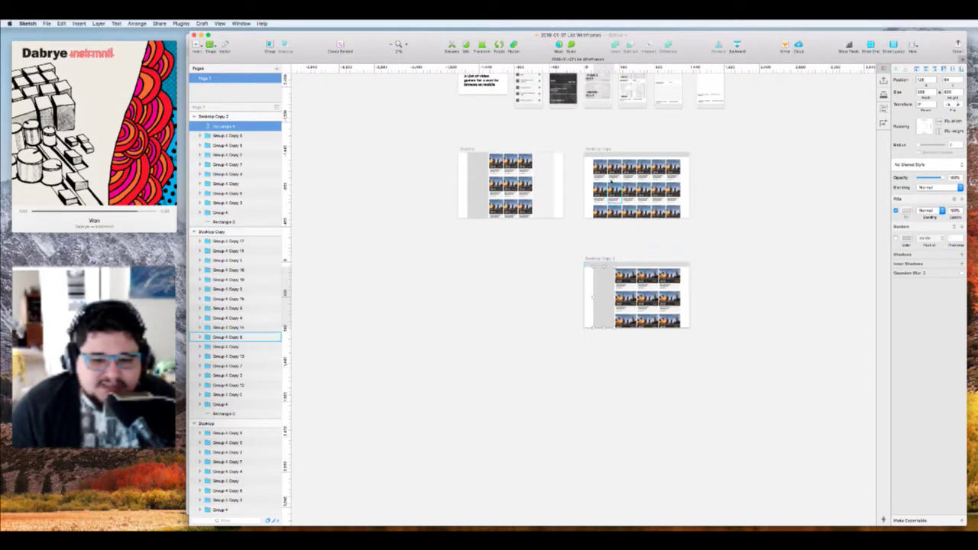
scroll(599, 151, "up", 3)
left_click(600, 150)
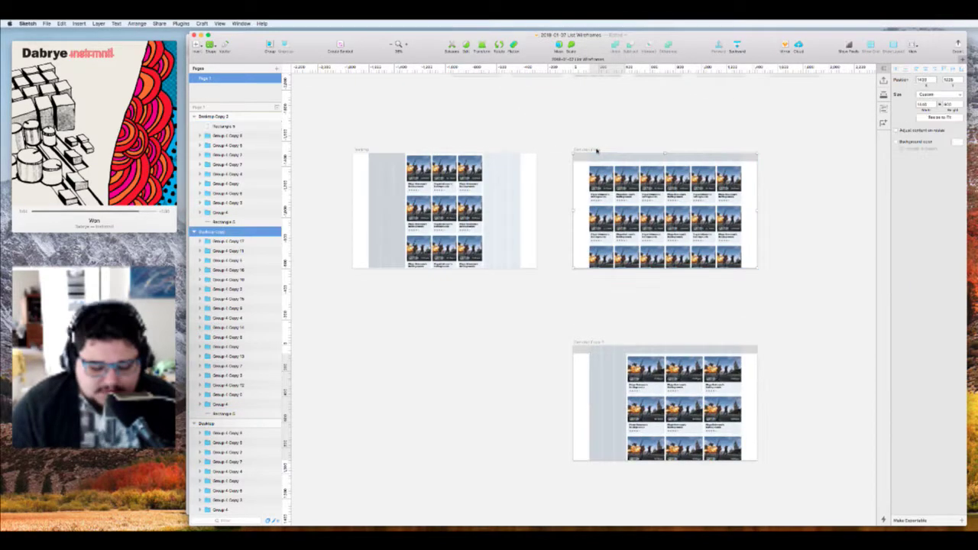
left_click_drag(553, 204, 361, 316)
Place the copy right of the other artboards and select its first card column.
scroll(382, 298, "down", 5)
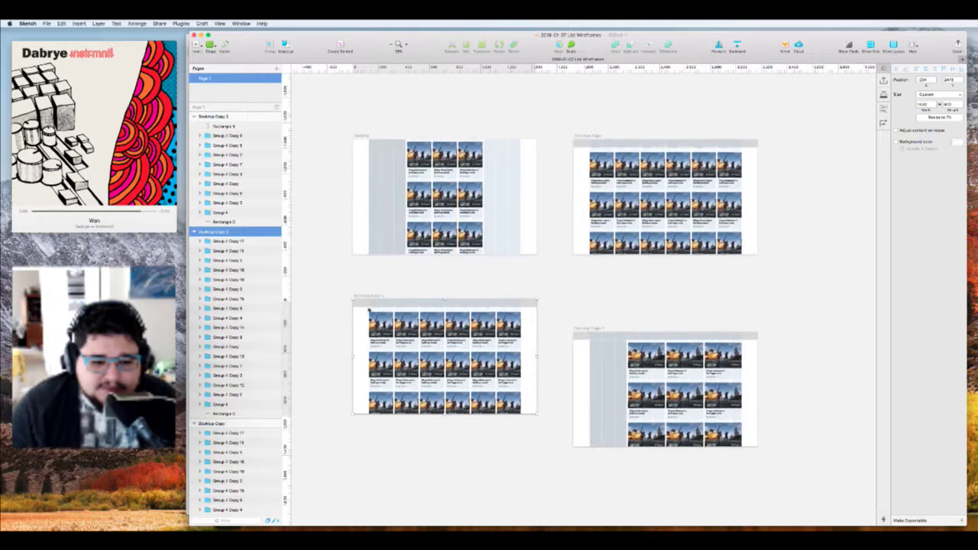
scroll(440, 265, "up", 5)
scroll(440, 265, "right", 5)
scroll(439, 265, "left", 2)
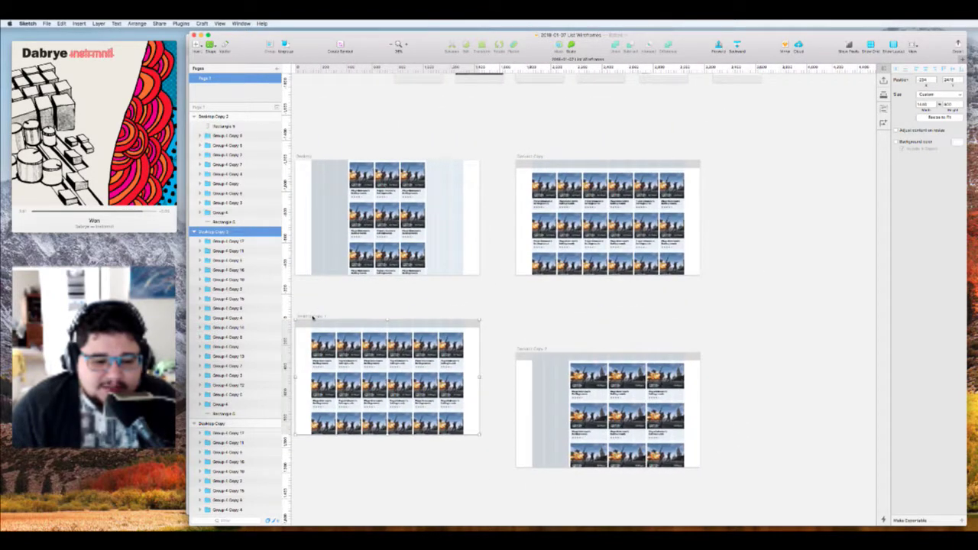
left_click_drag(317, 317, 726, 165)
scroll(429, 424, "right", 5)
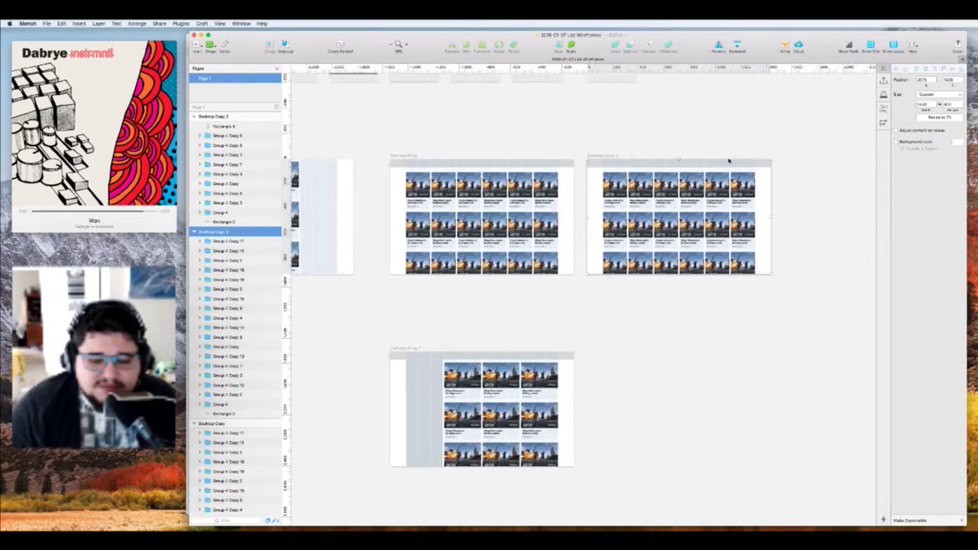
left_click(429, 424)
scroll(430, 424, "up", 10)
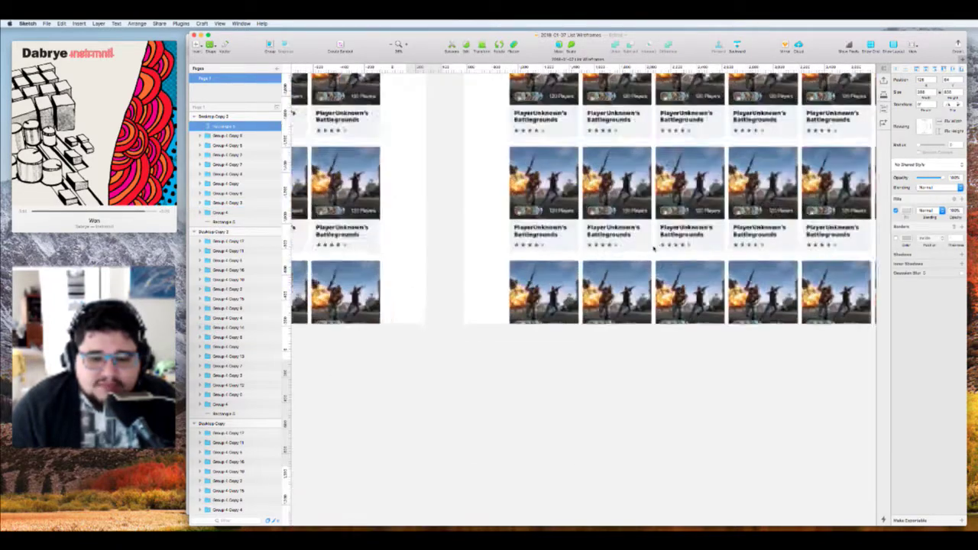
scroll(432, 235, "down", 5)
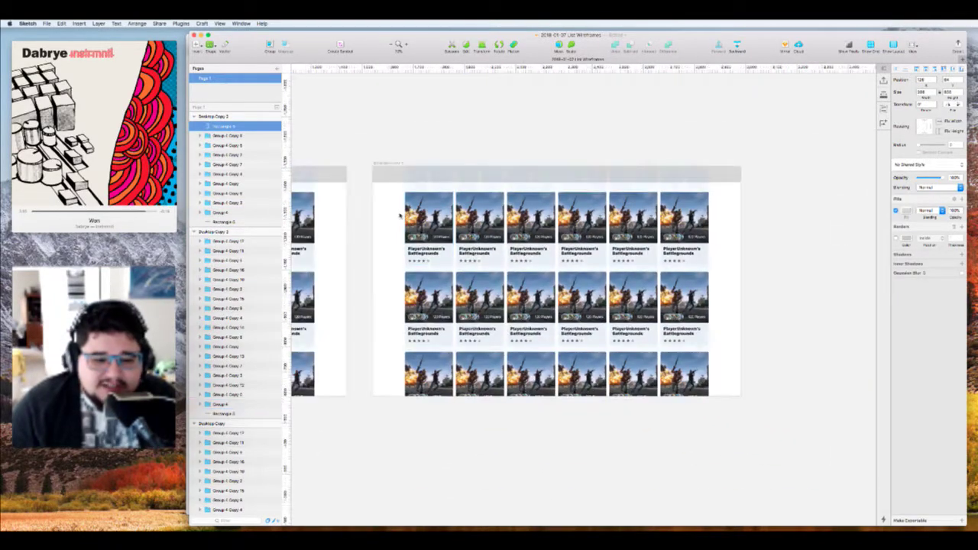
left_click_drag(402, 212, 429, 425)
Delete the first card column and shift the remaining cards left.
key("Delete")
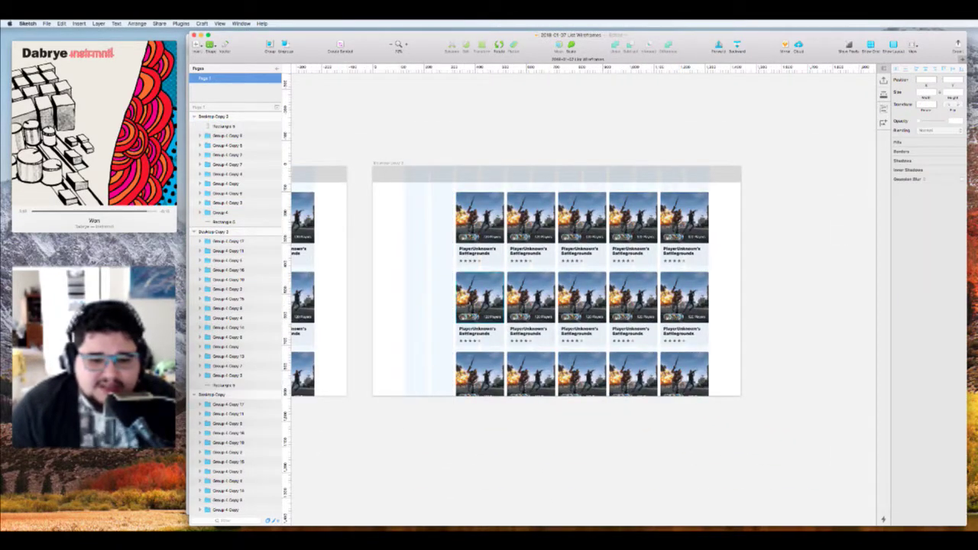
key("super+v")
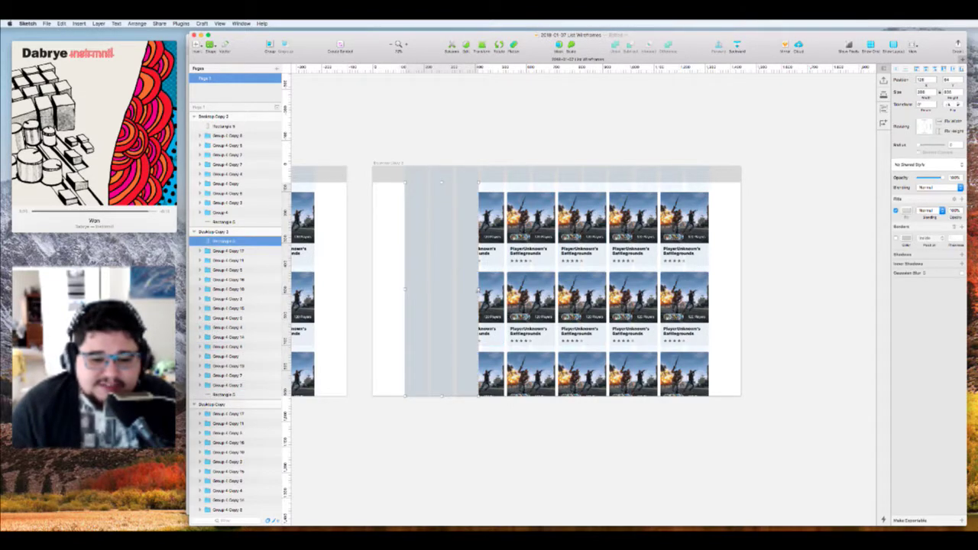
left_click_drag(479, 289, 456, 289)
left_click(397, 296)
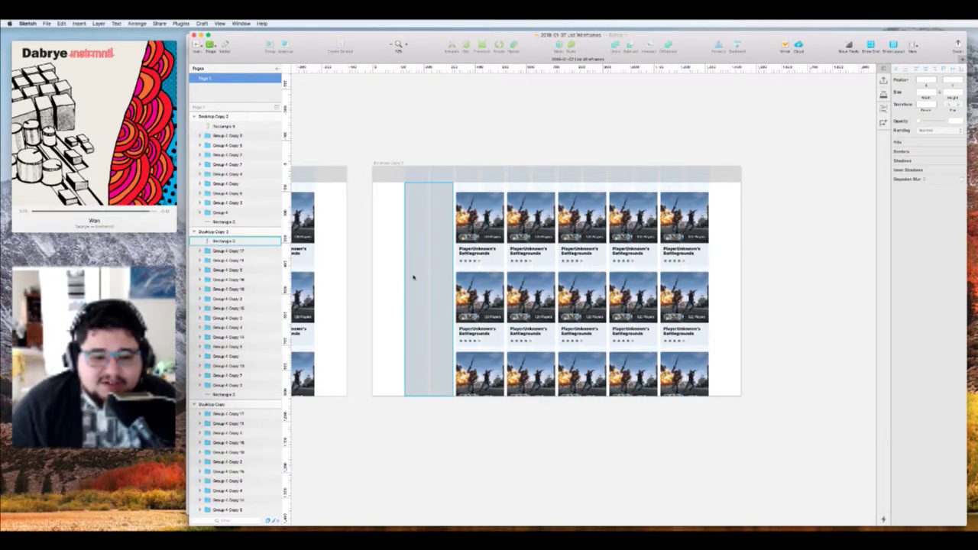
Delete the grey side-column rectangle.
scroll(413, 277, "up", 5)
scroll(415, 275, "right", 2)
left_click(392, 272)
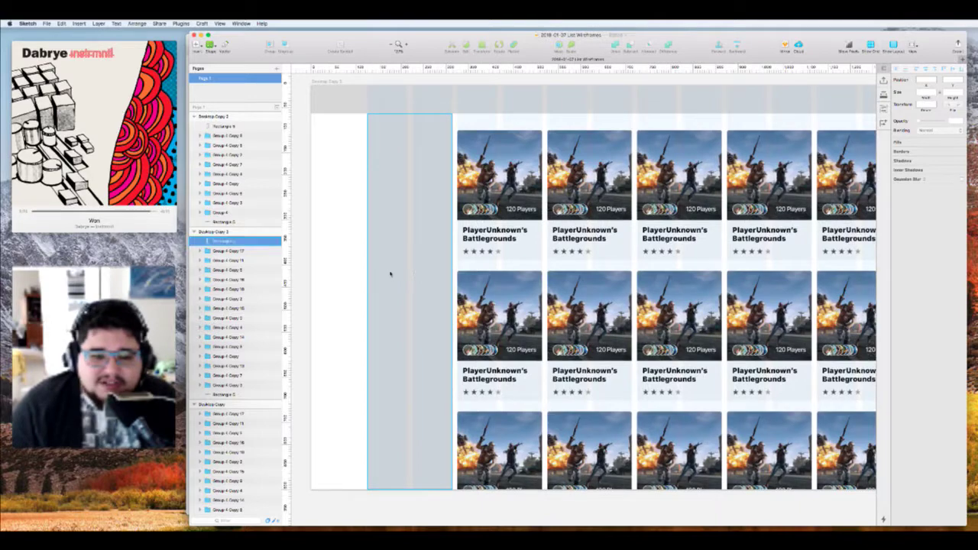
scroll(394, 239, "down", 3)
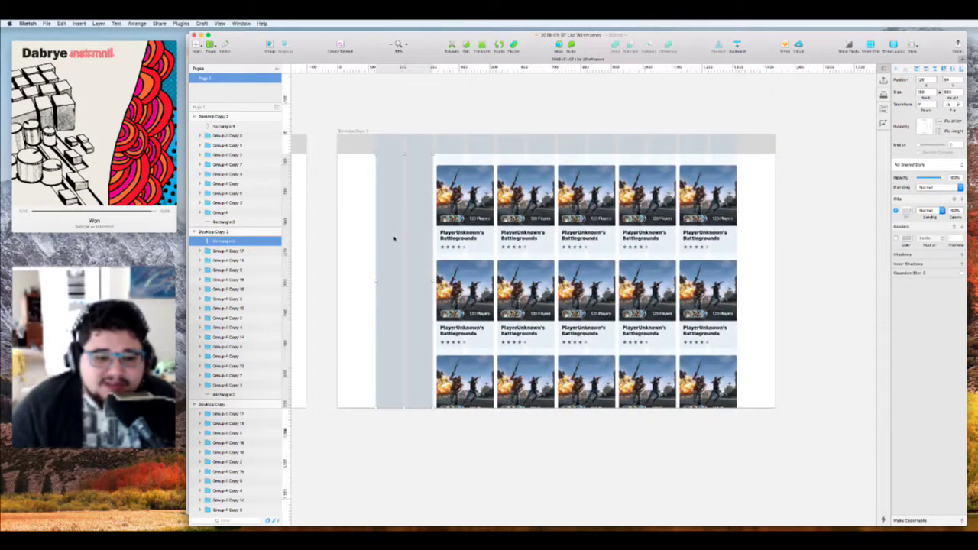
scroll(394, 239, "left", 3)
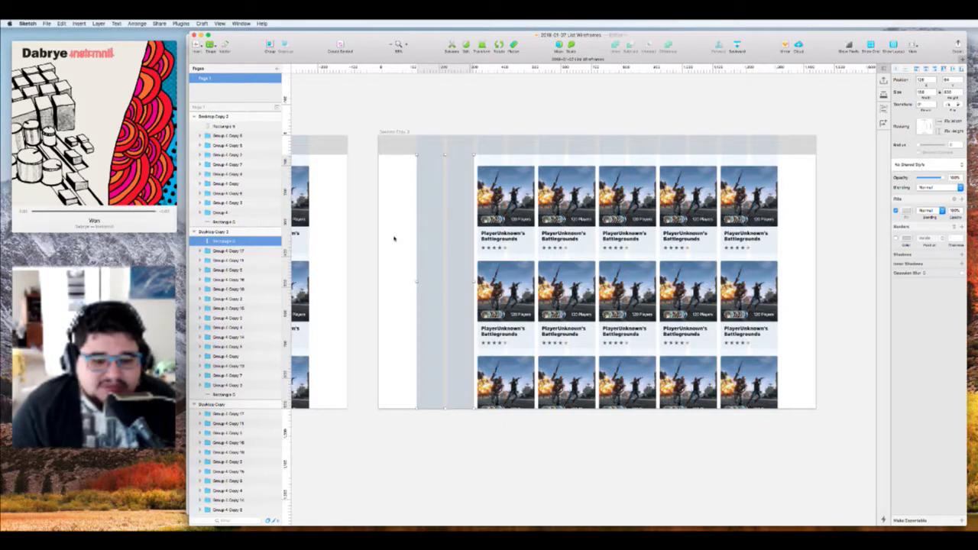
key("Delete")
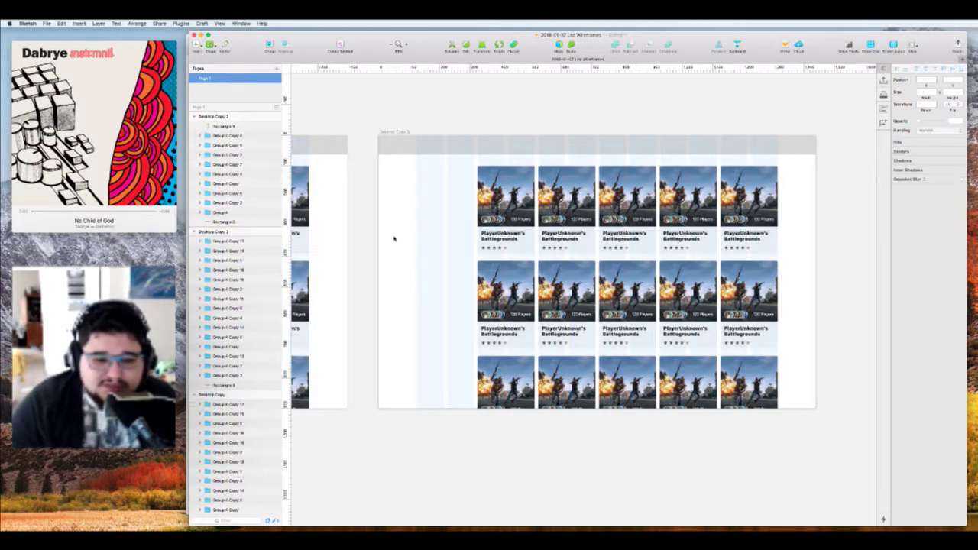
Select all the cards and drag the grid to the artboard's centre.
left_click_drag(450, 192, 791, 382)
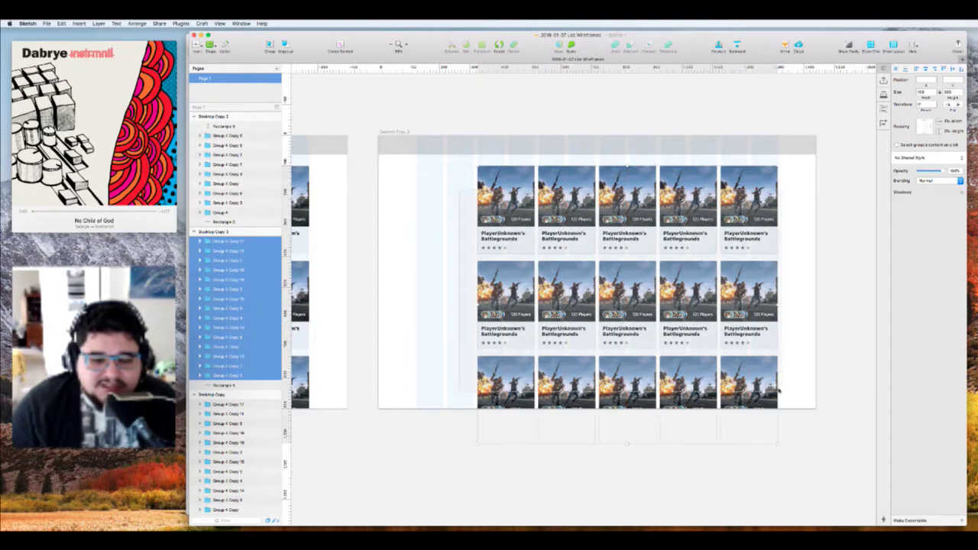
left_click_drag(627, 306, 596, 306)
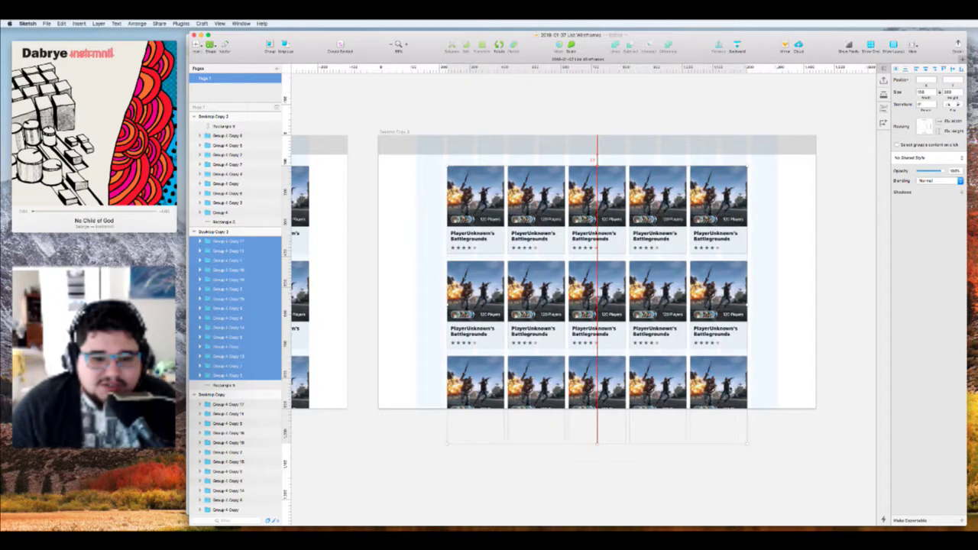
left_click(795, 306)
scroll(795, 306, "up", 3)
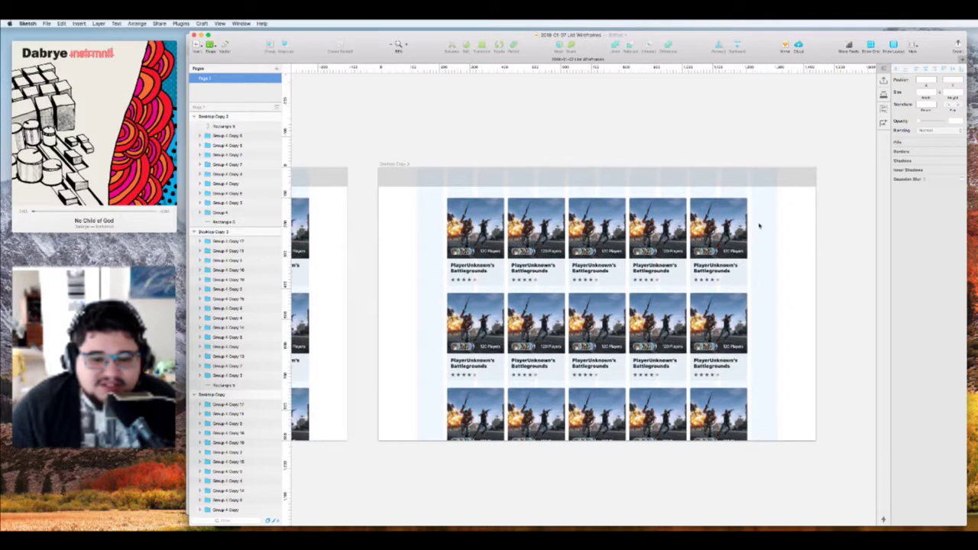
scroll(759, 226, "up", 5)
scroll(756, 228, "down", 4)
scroll(753, 229, "up", 3)
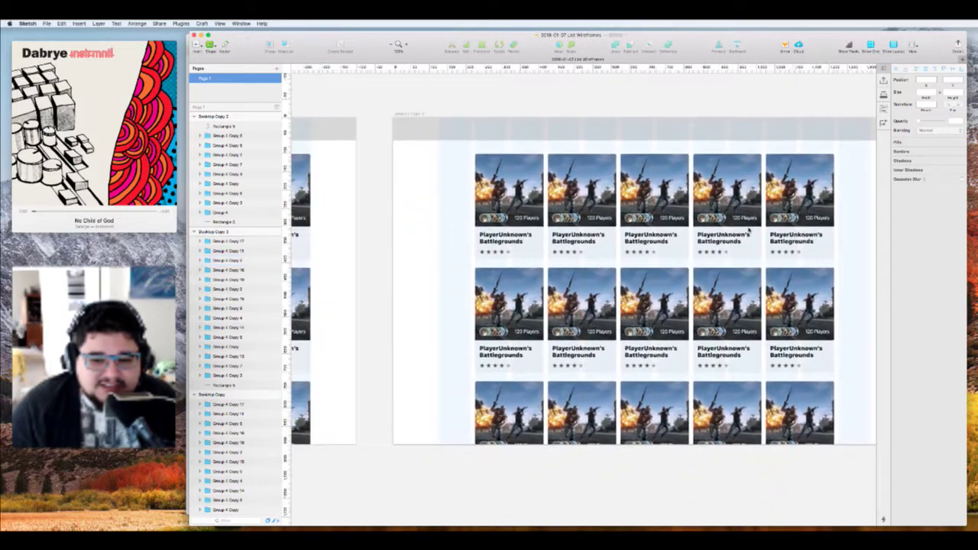
scroll(787, 214, "right", 3)
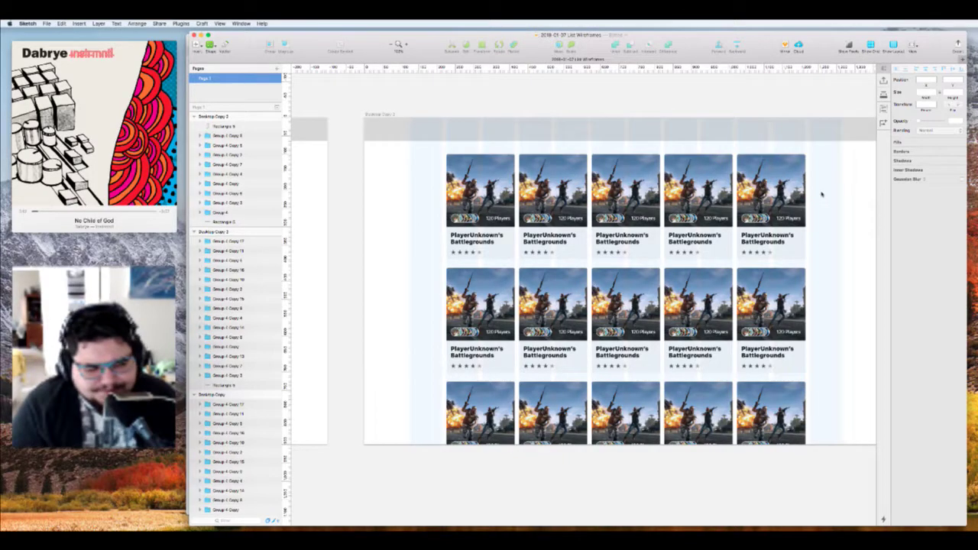
scroll(821, 194, "down", 5)
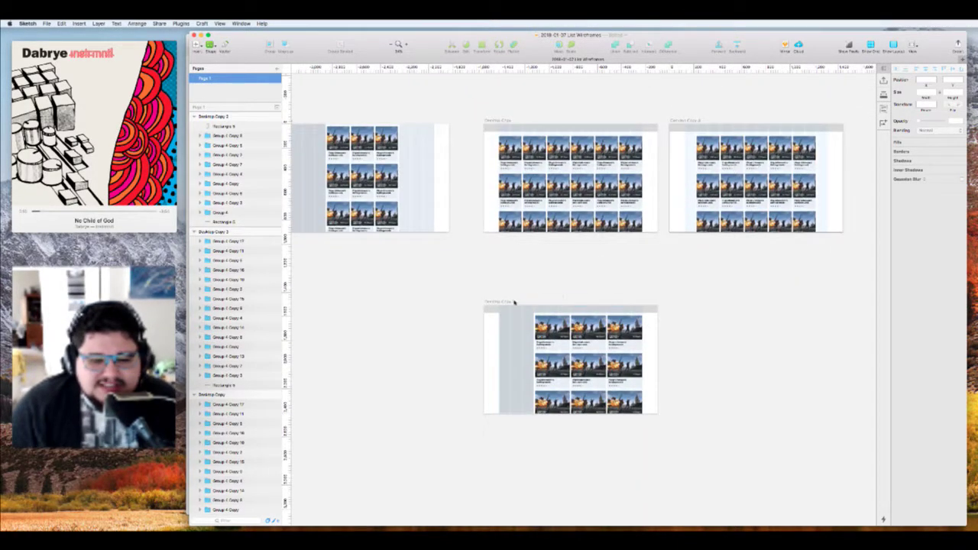
Move the lower artboard up beneath the top-middle artboard.
left_click_drag(515, 302, 514, 247)
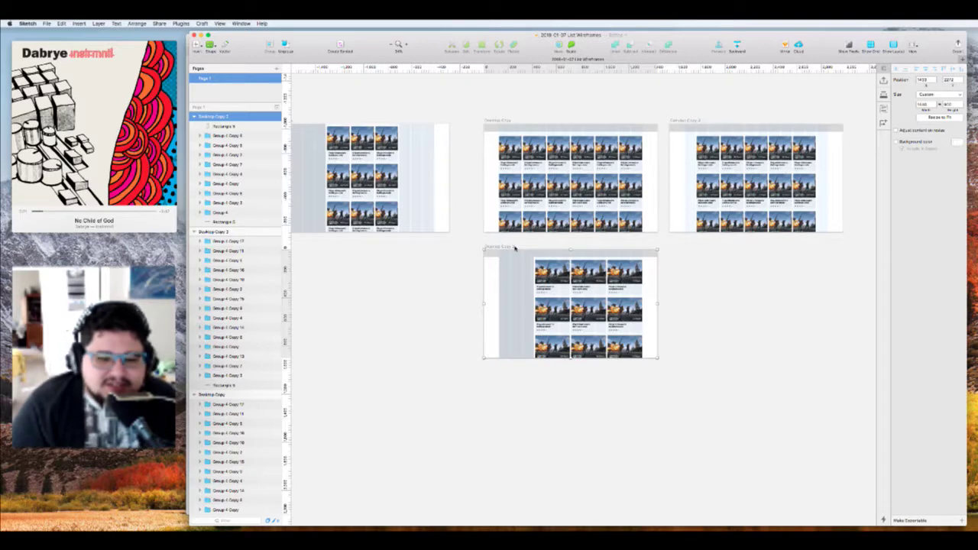
scroll(515, 249, "right", 6)
scroll(515, 249, "up", 2)
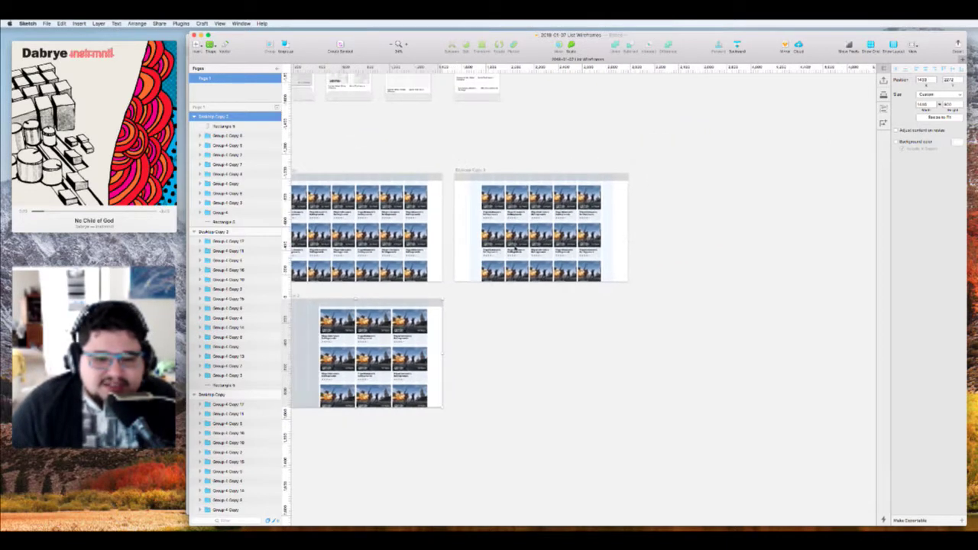
Duplicate the five-column card artboard to its right as Desktop Copy 4.
left_click(478, 171)
left_click_drag(475, 171, 711, 172)
scroll(709, 177, "up", 5)
scroll(709, 177, "down", 6)
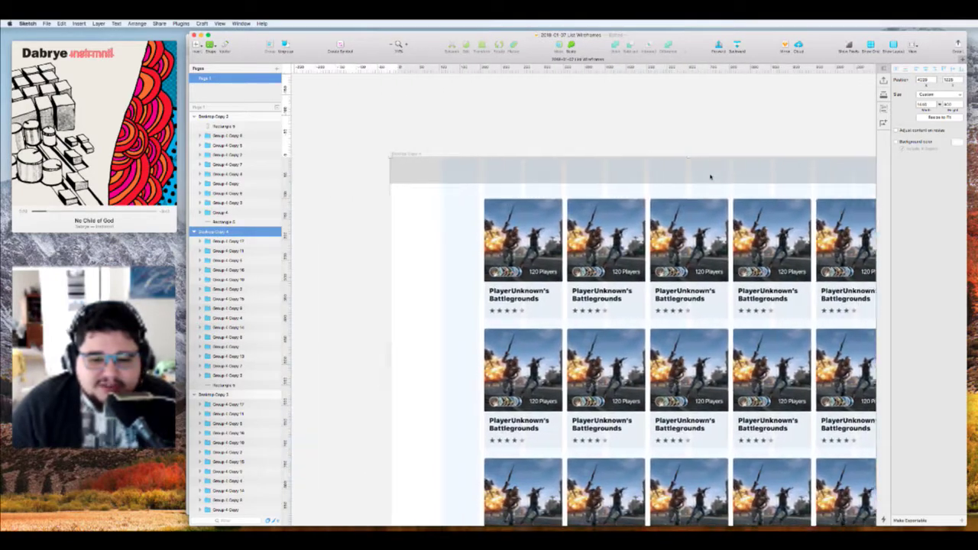
scroll(711, 163, "up", 2)
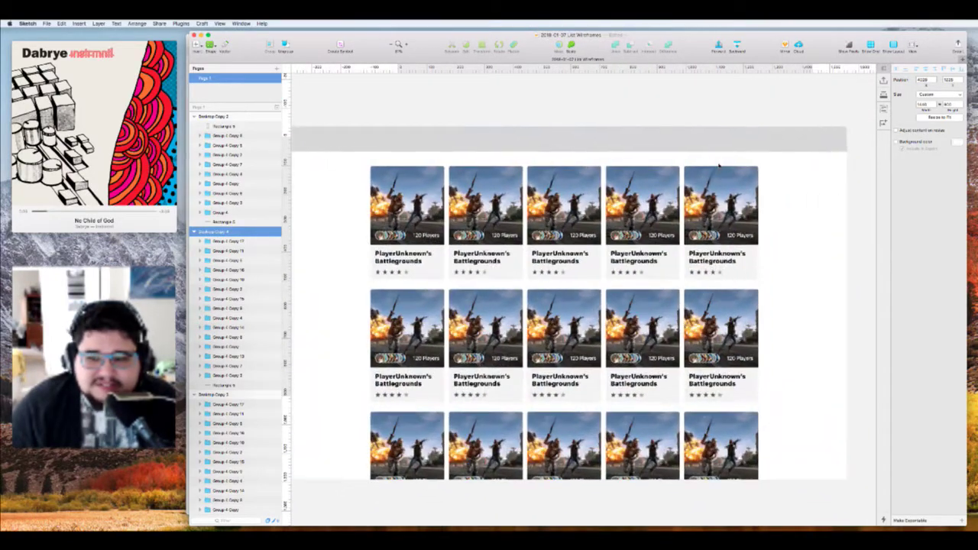
Set the layout grid to 8 columns, 12 px gutters, light blue at 100% opacity.
left_click(914, 46)
left_click(934, 78)
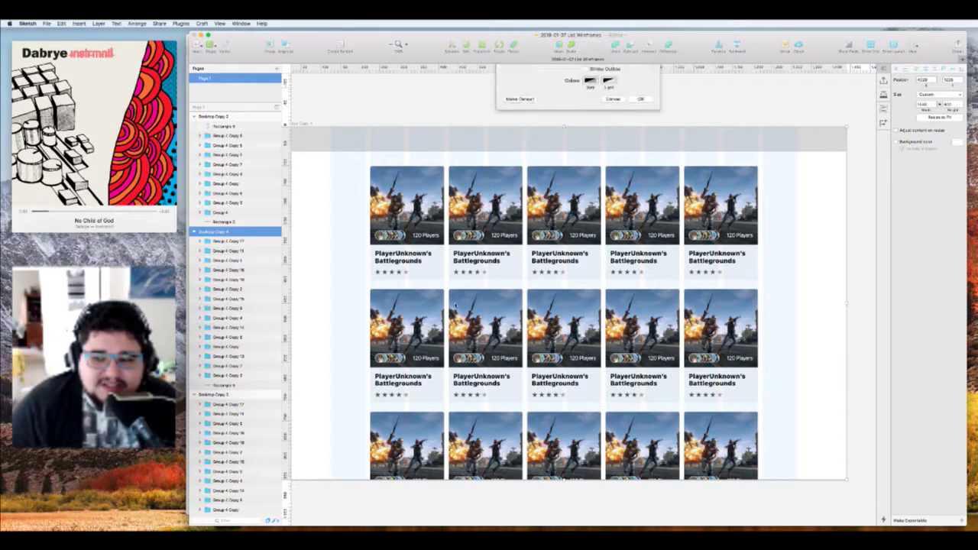
left_click(610, 222)
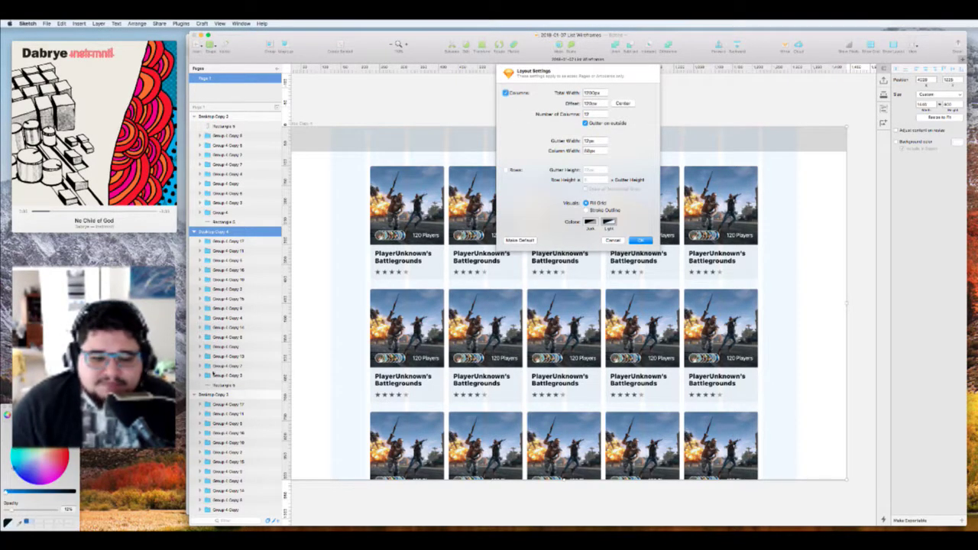
left_click_drag(14, 506, 64, 511)
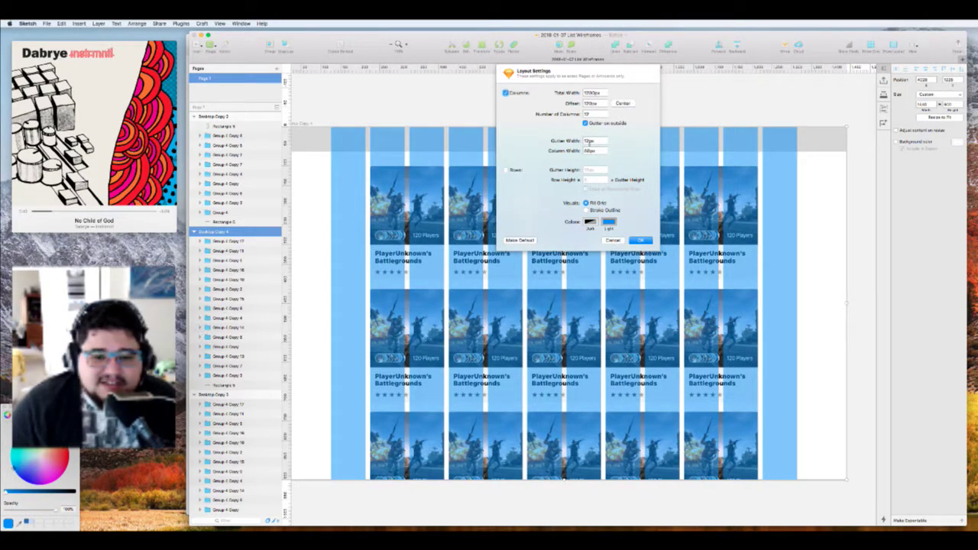
left_click_drag(593, 113, 561, 114)
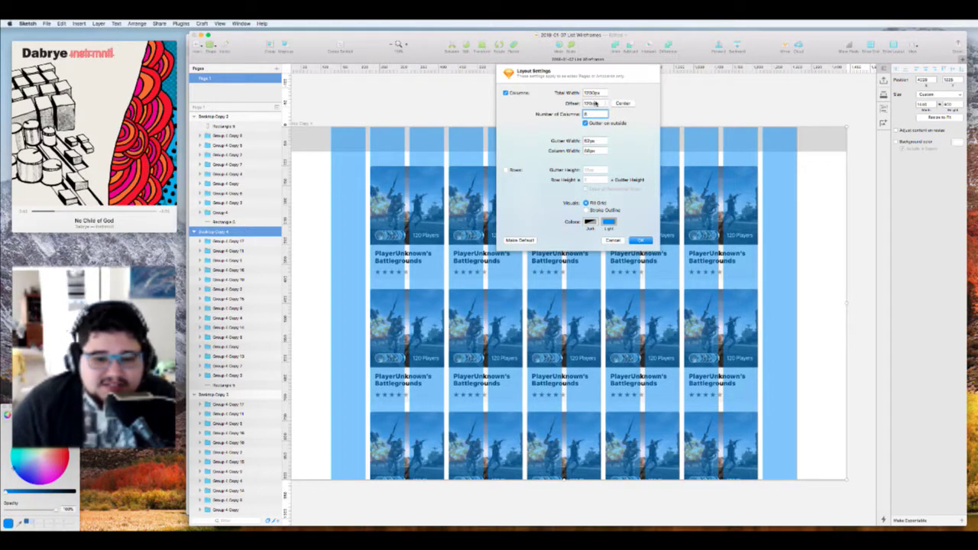
left_click(599, 103)
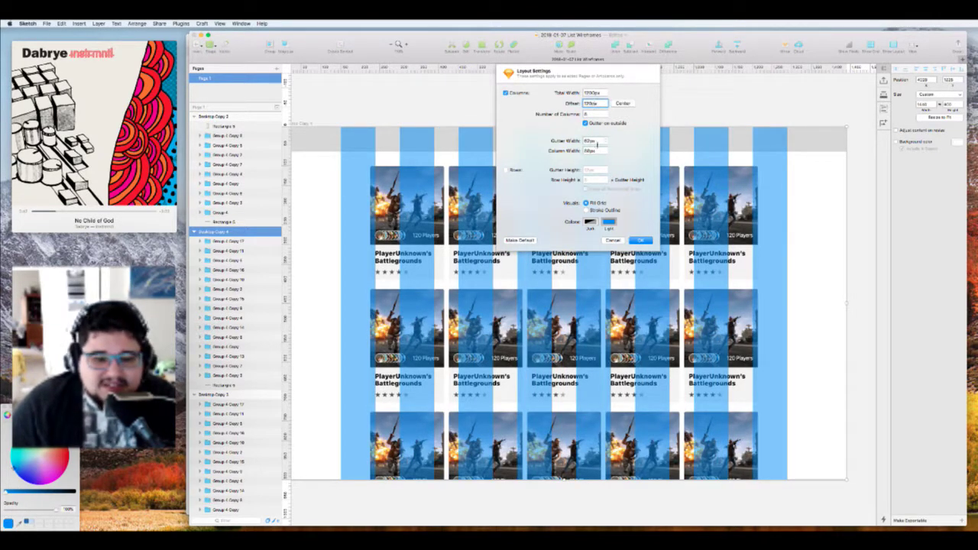
left_click(594, 143)
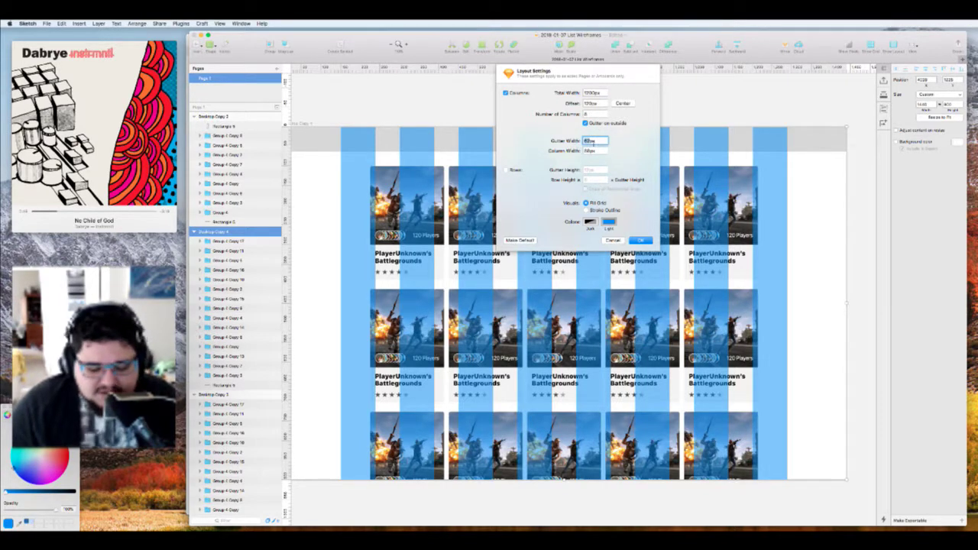
left_click(595, 115)
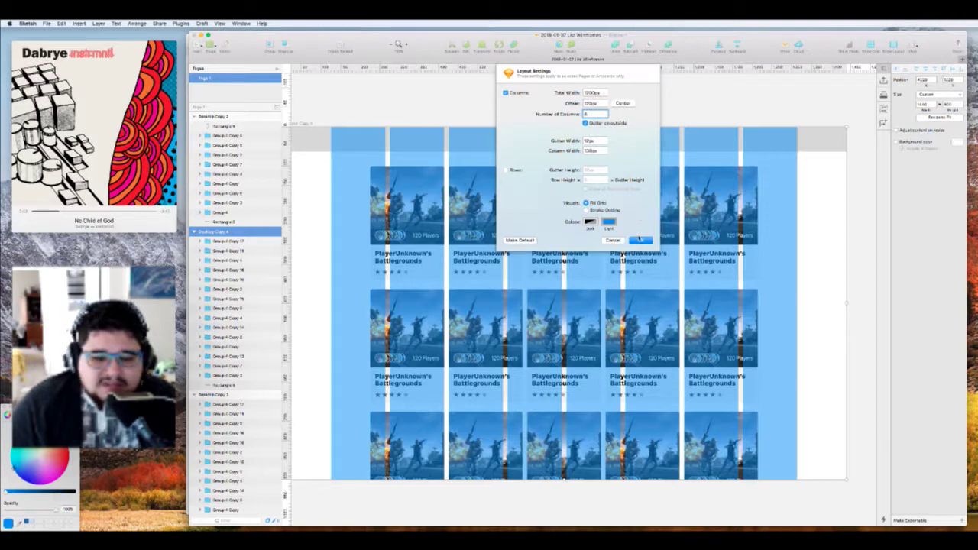
left_click(640, 242)
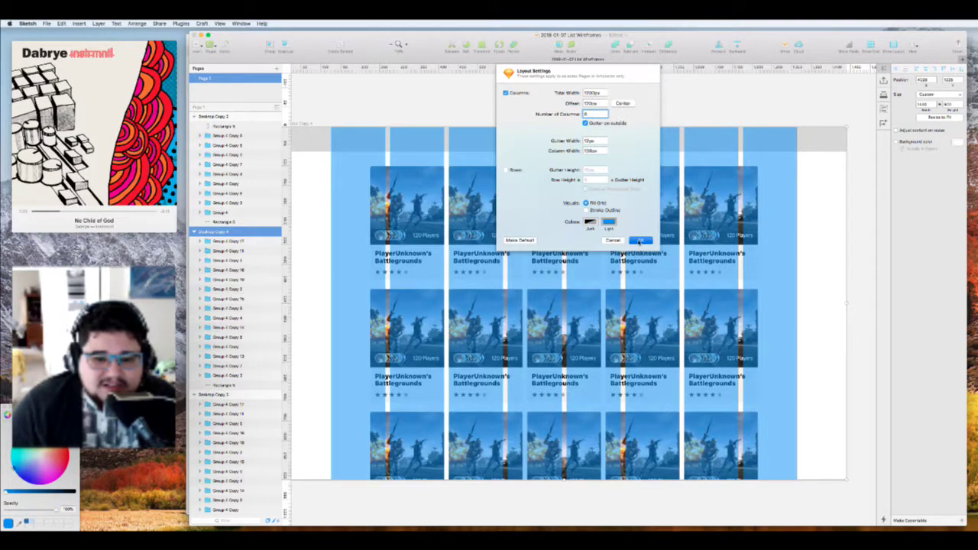
scroll(496, 245, "down", 5)
scroll(515, 247, "up", 3)
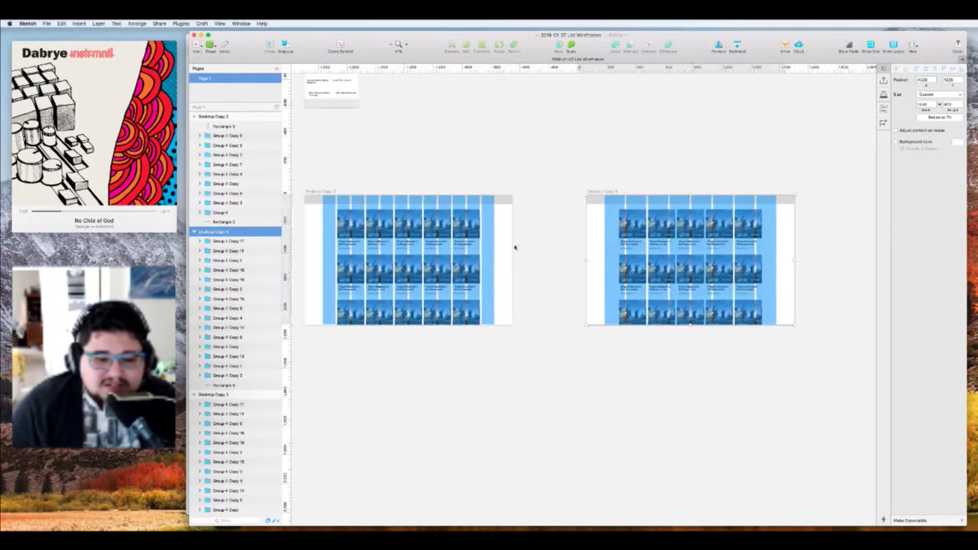
Delete all but one Battlegrounds card on Desktop Copy 4 and move it into column two.
scroll(471, 239, "up", 5)
scroll(475, 239, "down", 4)
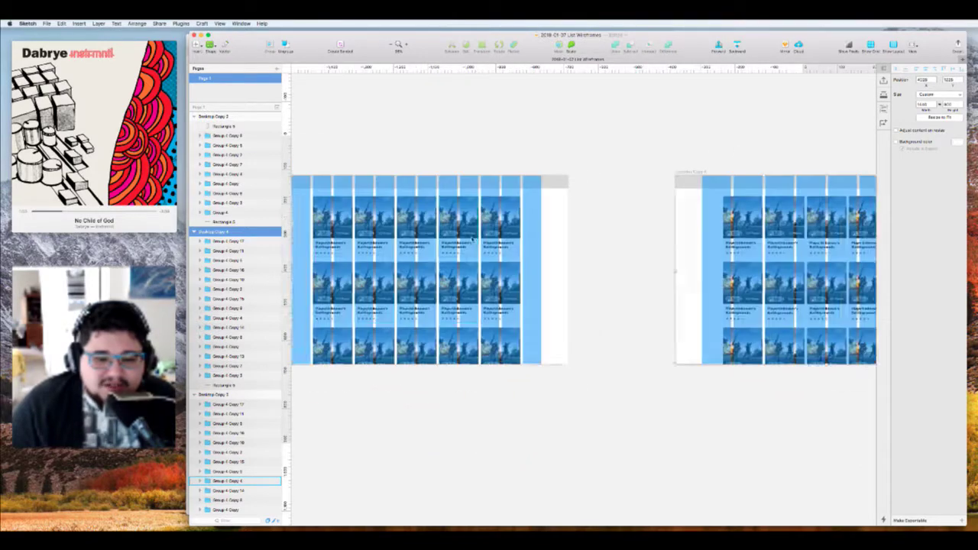
scroll(480, 237, "up", 5)
scroll(535, 239, "down", 4)
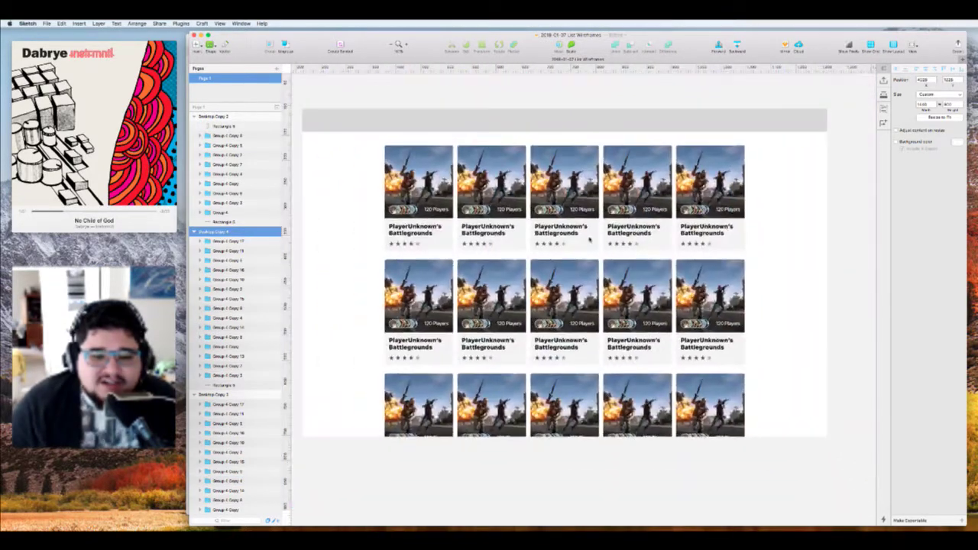
scroll(589, 240, "up", 2)
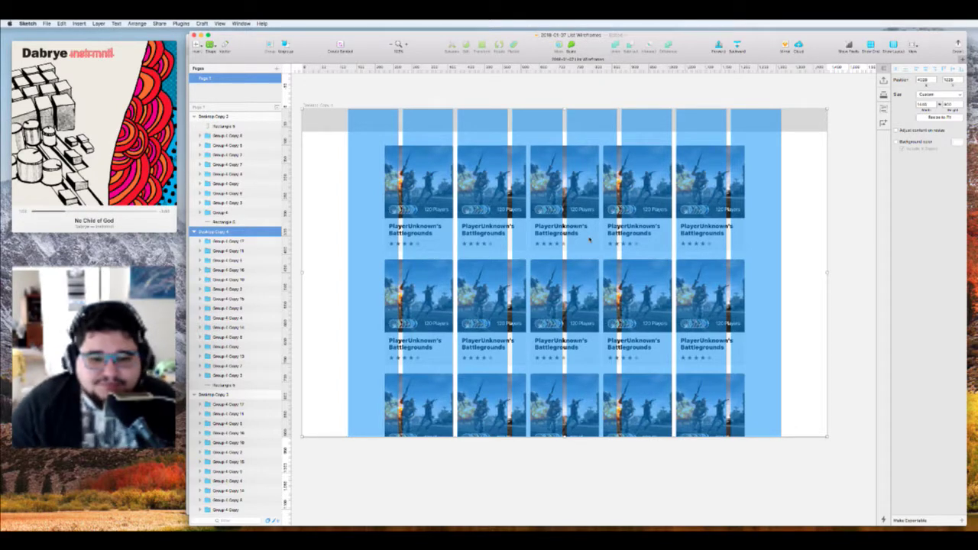
left_click(817, 181)
left_click_drag(786, 183, 491, 419)
key("Delete")
left_click_drag(461, 286, 369, 428)
key("Delete")
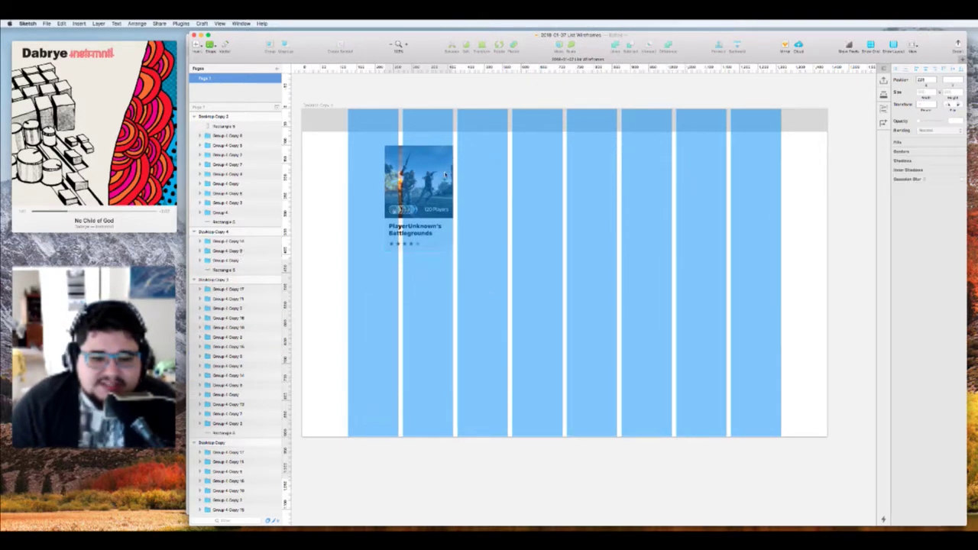
left_click_drag(445, 175, 464, 175)
Copy the wider game card from the other artboard and paste it beside the small card.
scroll(454, 173, "up", 3)
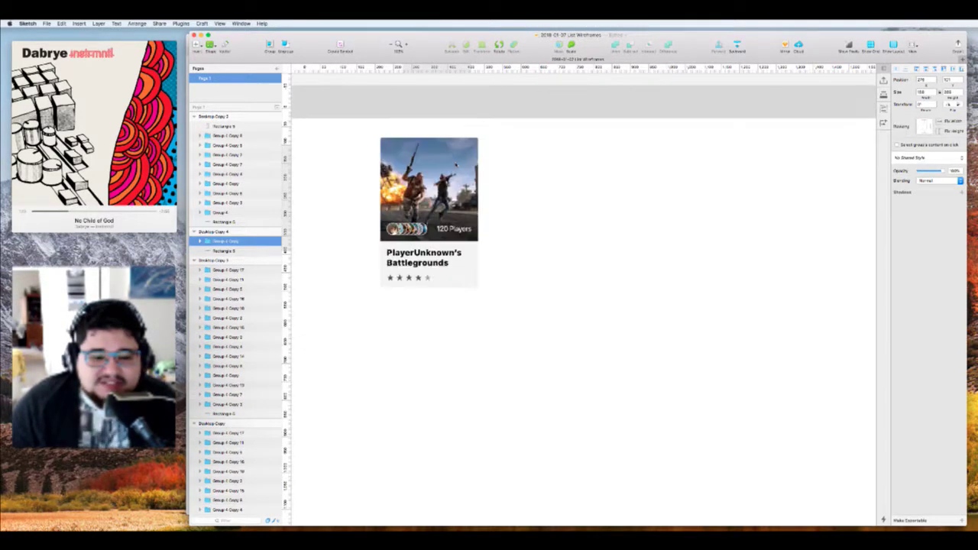
scroll(455, 173, "down", 6)
scroll(456, 166, "down", 3)
scroll(455, 165, "left", 3)
scroll(454, 164, "up", 5)
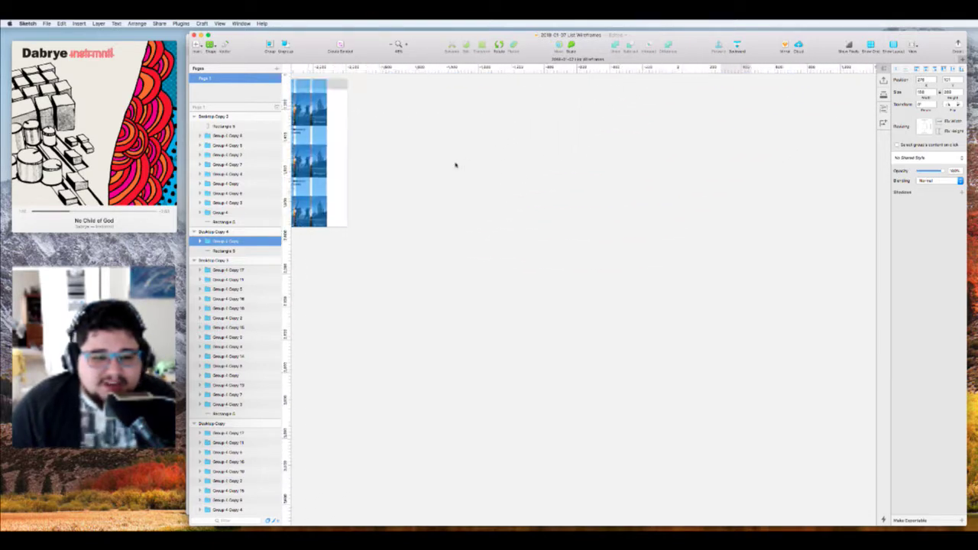
left_click(333, 205)
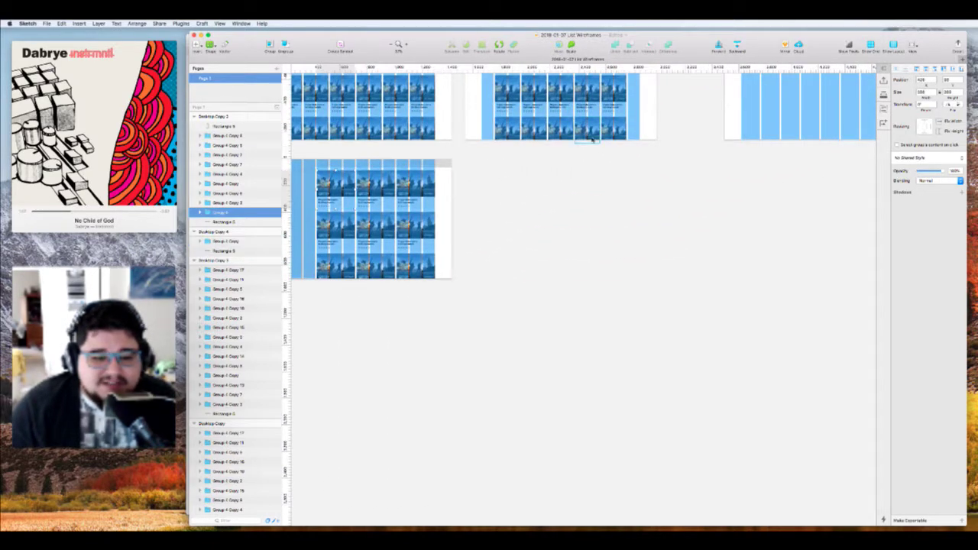
scroll(589, 140, "up", 3)
scroll(627, 127, "right", 3)
scroll(628, 127, "up", 5)
key("ctrl+l")
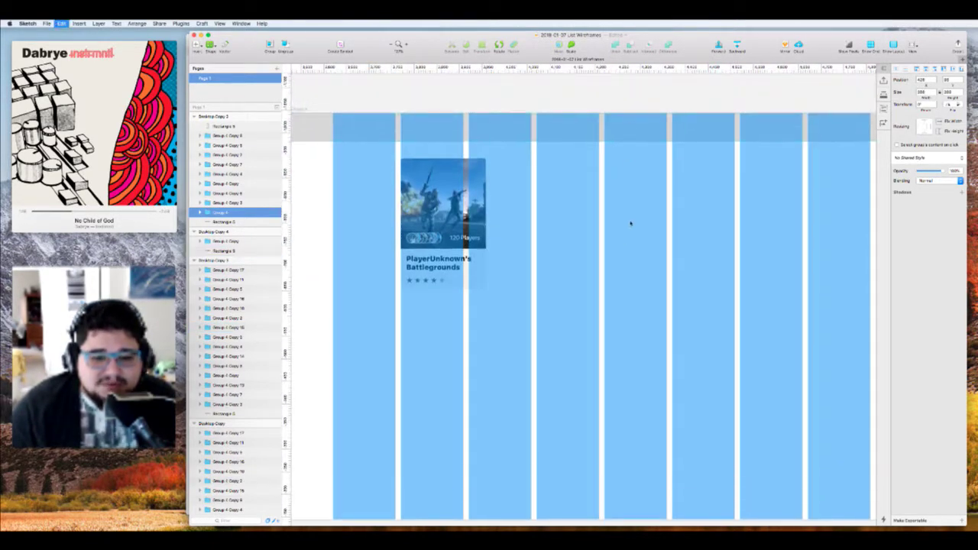
key("super+v")
left_click_drag(573, 269, 593, 212)
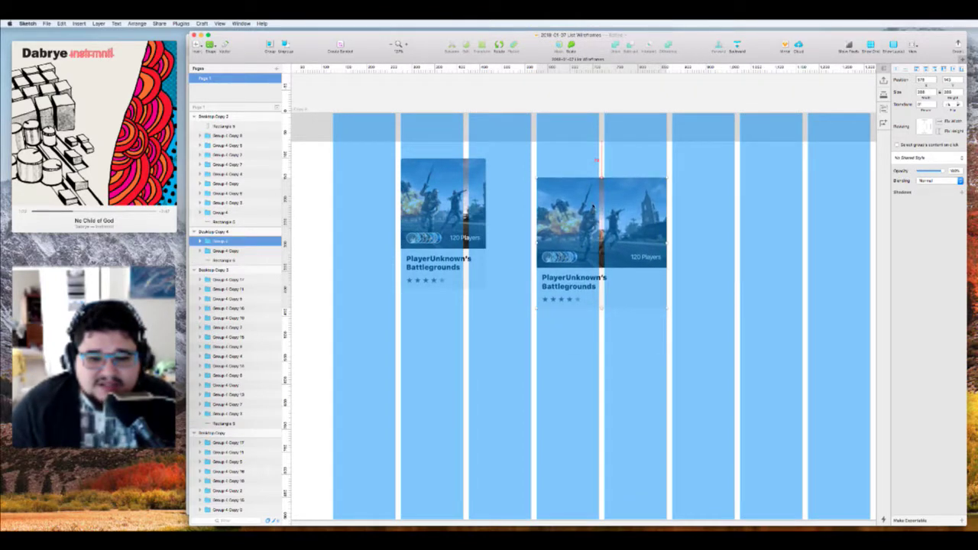
Delete the small card and repeat the wide card into a row of three across the grid.
left_click(465, 197)
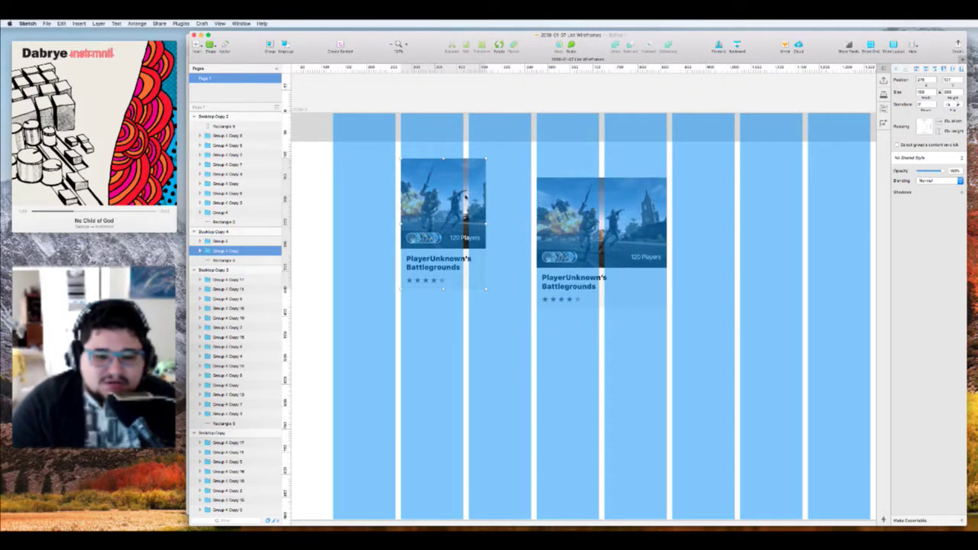
key("Delete")
left_click_drag(542, 199, 473, 195)
left_click_drag(525, 211, 694, 209)
scroll(662, 202, "right", 3)
key("super+d")
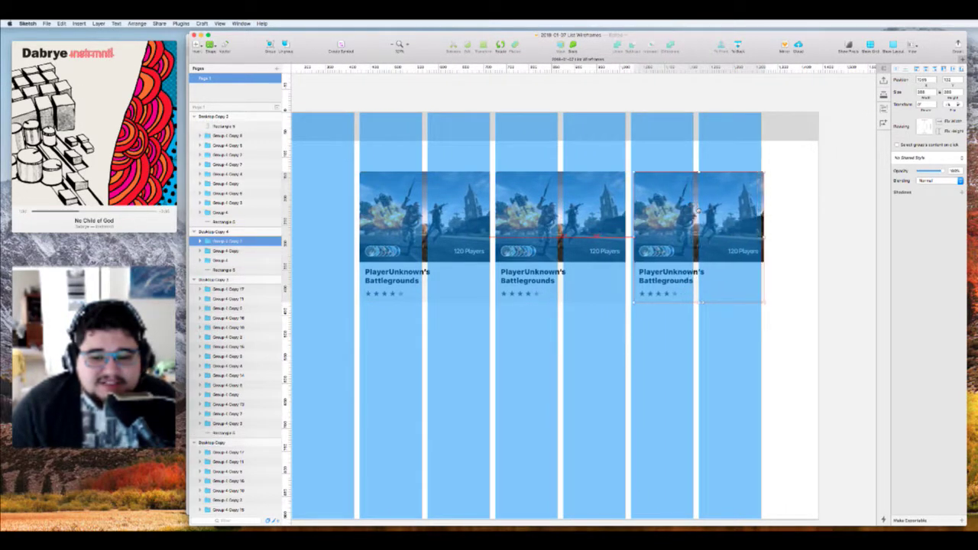
Duplicate the three-card row as a second row below, nudged down to leave a gap.
scroll(517, 314, "left", 3)
left_click_drag(517, 316, 764, 173)
left_click_drag(765, 173, 766, 310)
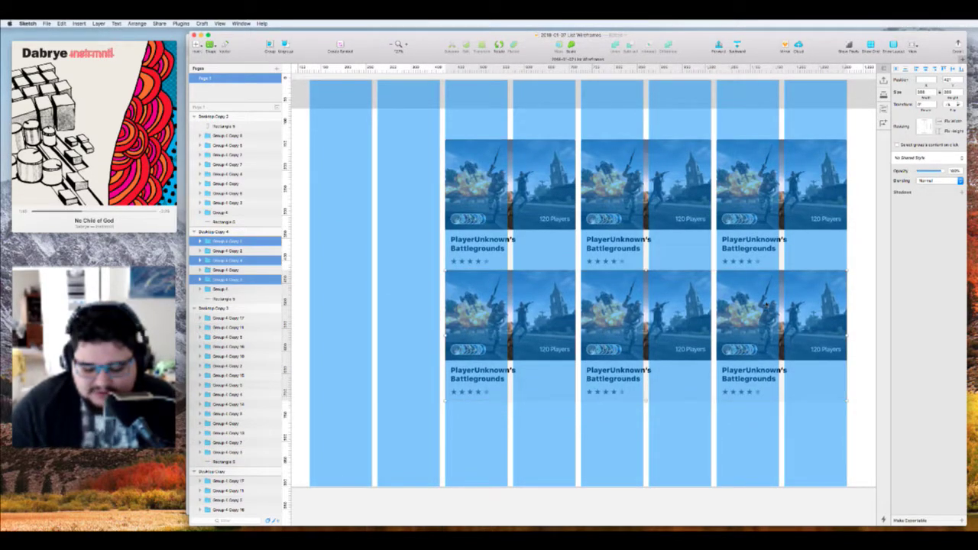
key("shift+Down")
scroll(740, 305, "up", 2)
scroll(739, 304, "left", 3)
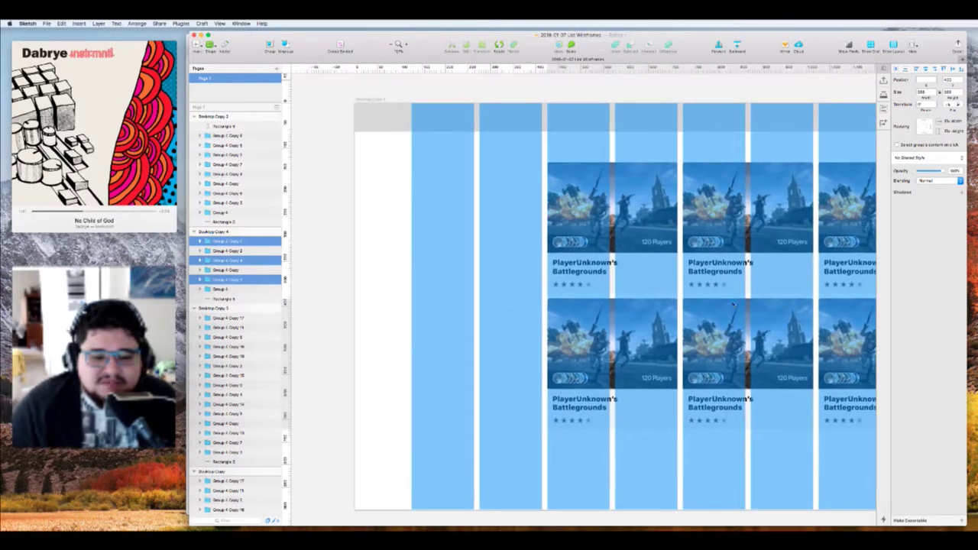
scroll(698, 292, "right", 4)
scroll(699, 291, "left", 3)
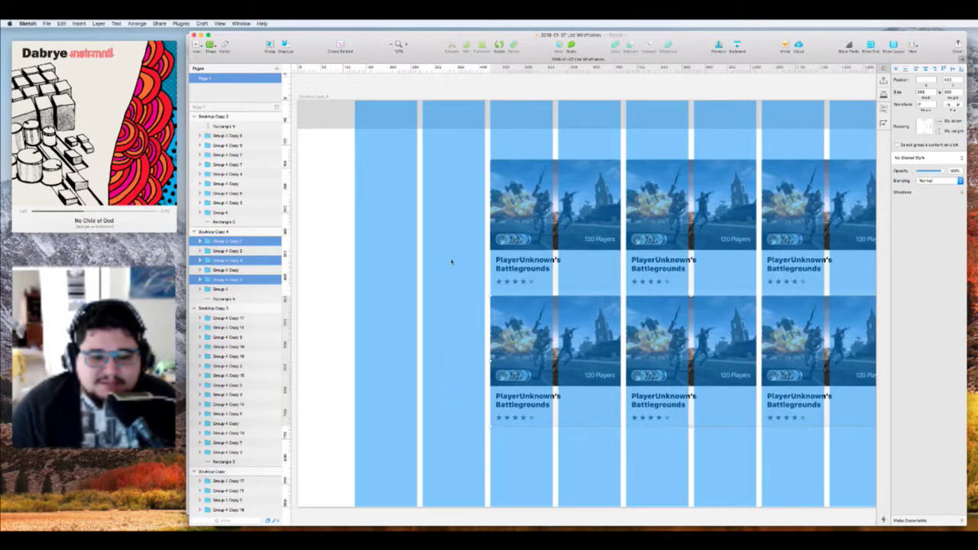
left_click(461, 121)
Duplicate the grey header bar and give the copy a bright red fill.
key("super+d")
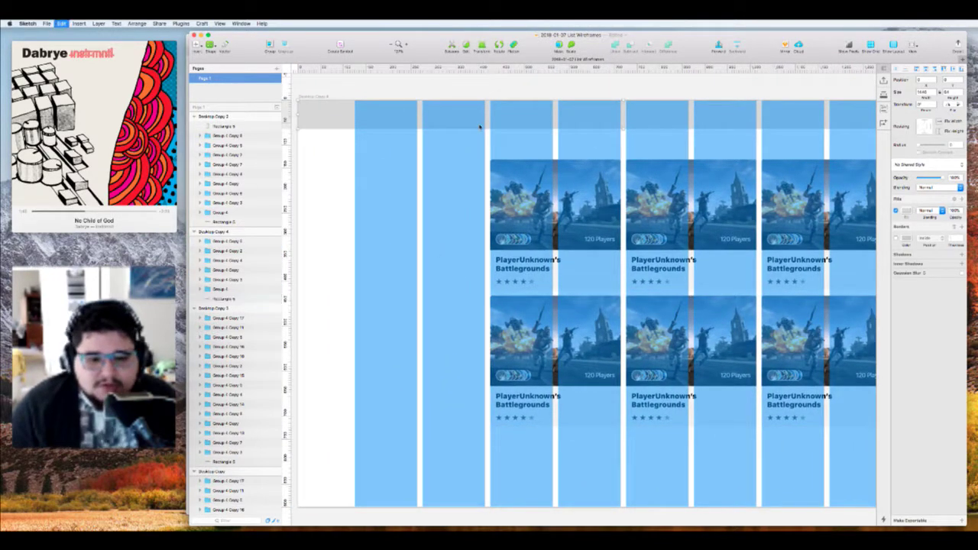
key("ctrl+l")
key("super+minus")
key("ctrl+l")
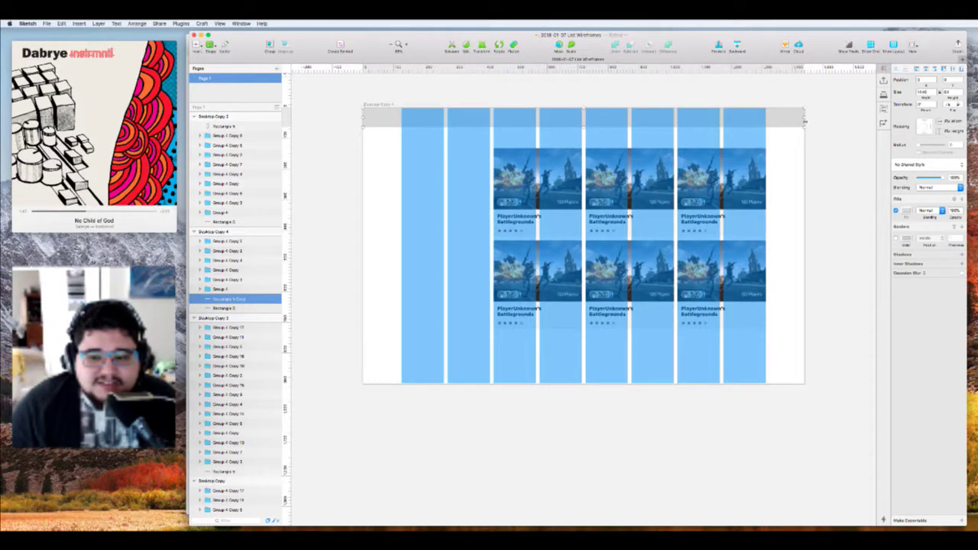
left_click(906, 211)
left_click_drag(917, 259, 961, 246)
left_click(792, 121)
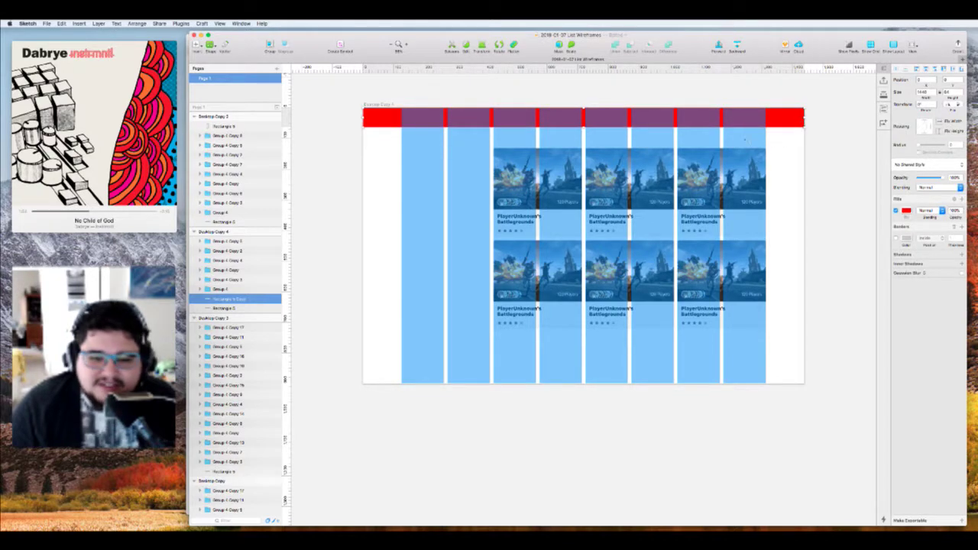
Resize the red block to cover the two leftmost columns down to the artboard bottom.
left_click_drag(804, 126, 489, 321)
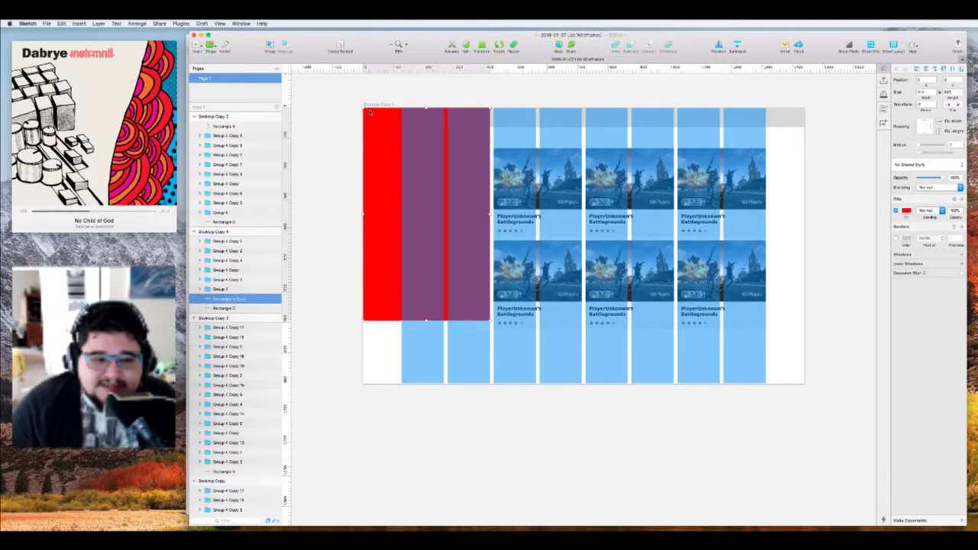
left_click_drag(363, 109, 402, 127)
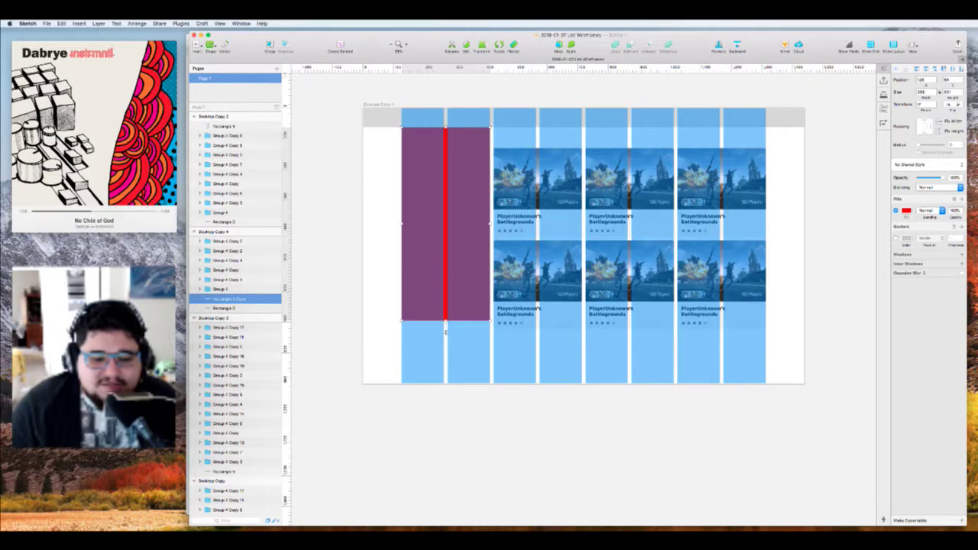
left_click_drag(445, 330, 443, 383)
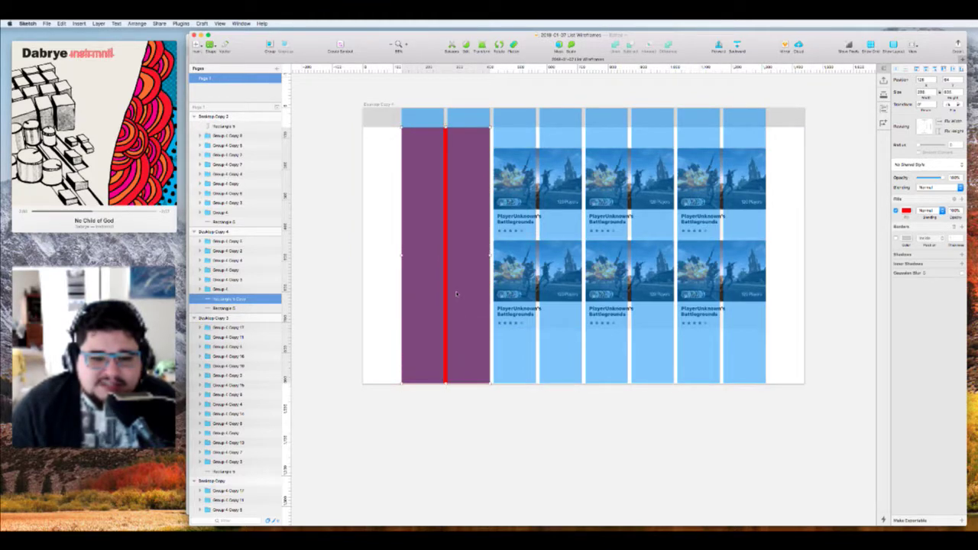
scroll(457, 294, "up", 3)
scroll(466, 275, "right", 2)
key("Escape")
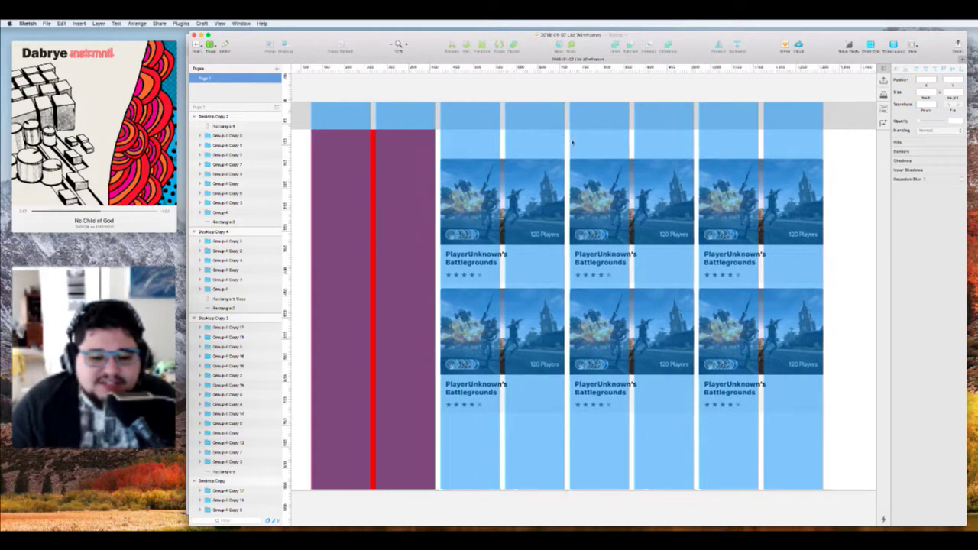
scroll(571, 142, "down", 3)
Lower the layout grid's column colour opacity so the columns are nearly transparent.
scroll(565, 140, "left", 2)
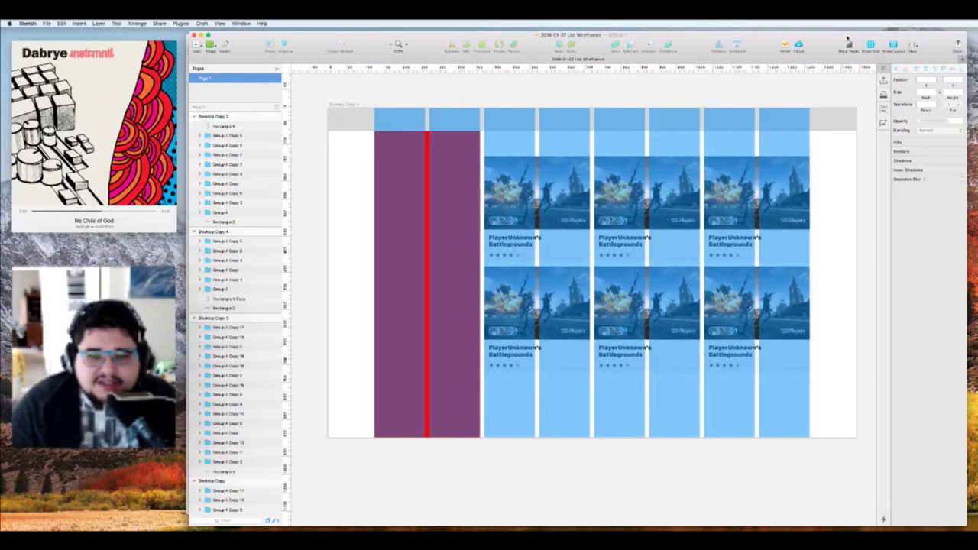
left_click(906, 45)
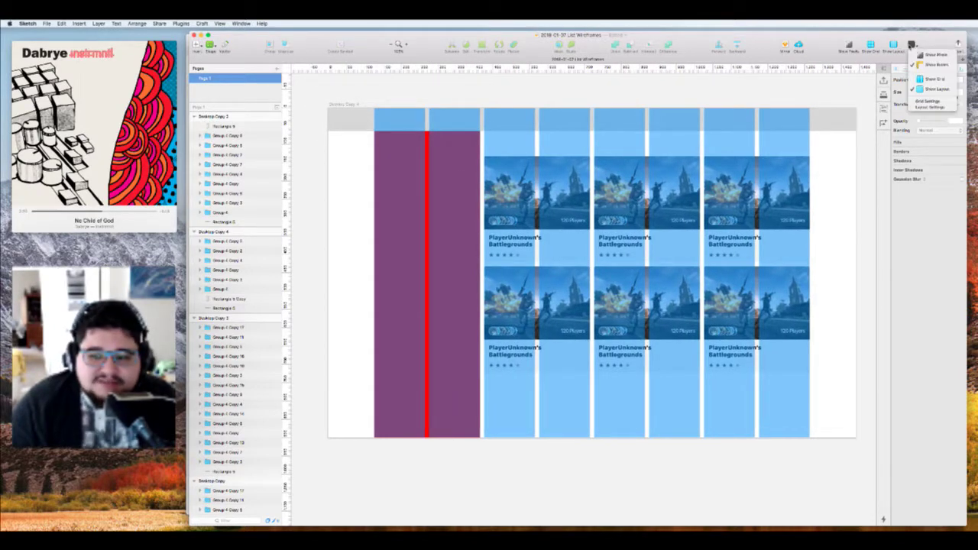
left_click(924, 107)
left_click(608, 222)
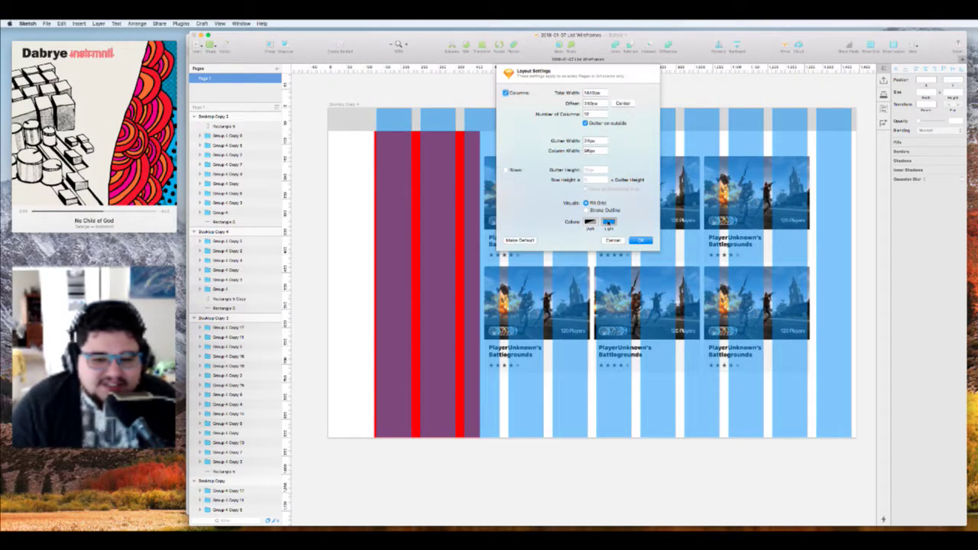
left_click_drag(37, 510, 11, 513)
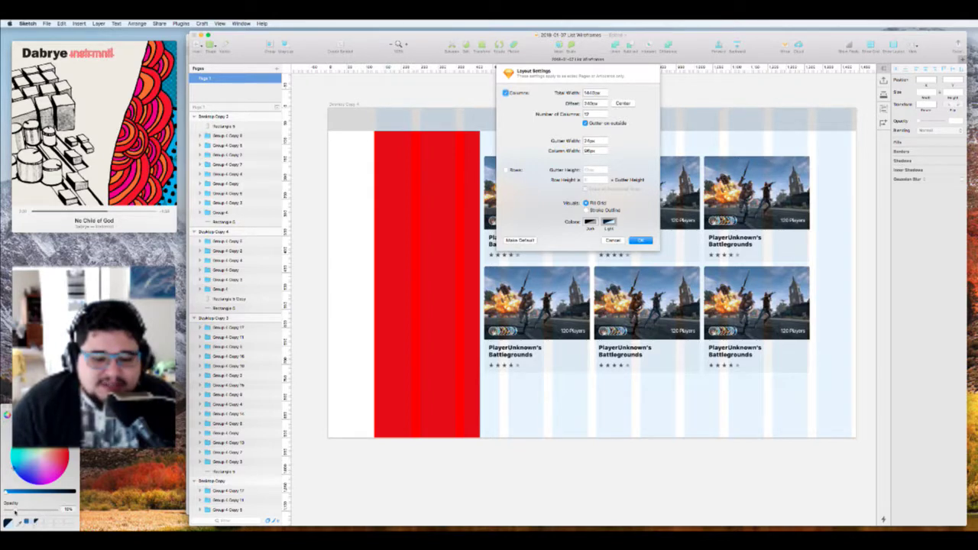
left_click(630, 253)
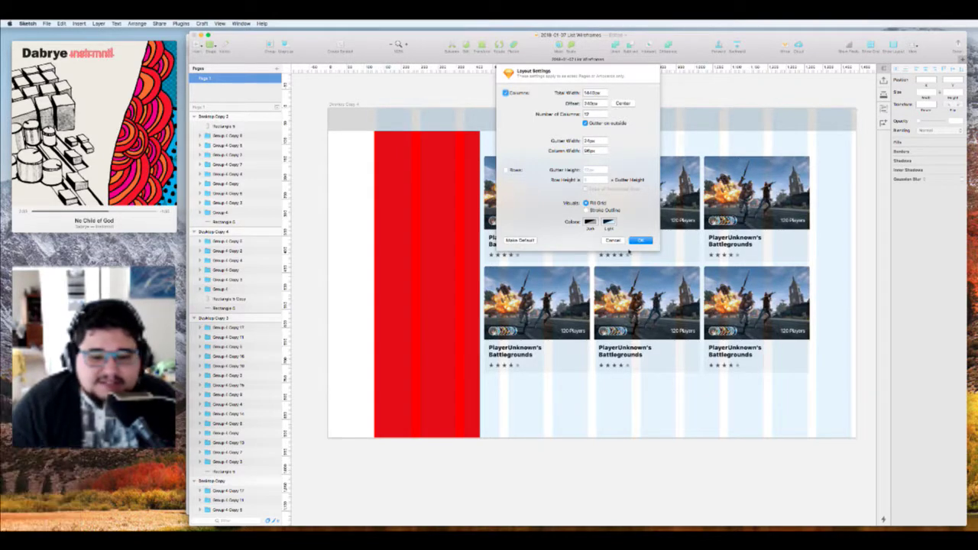
left_click(640, 242)
left_click(473, 236)
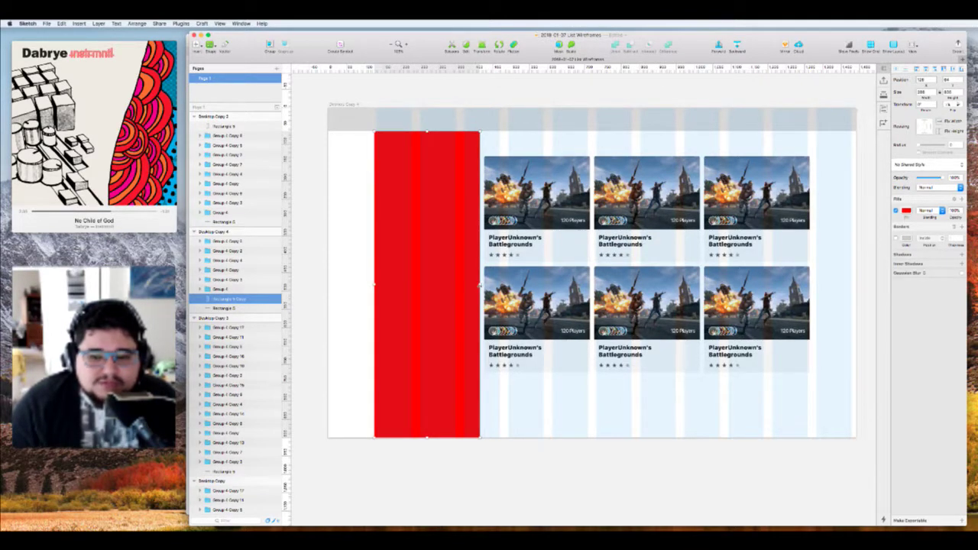
Fit the artboard in view and set its layout grid to a 12px gutter, centred.
left_click(356, 106)
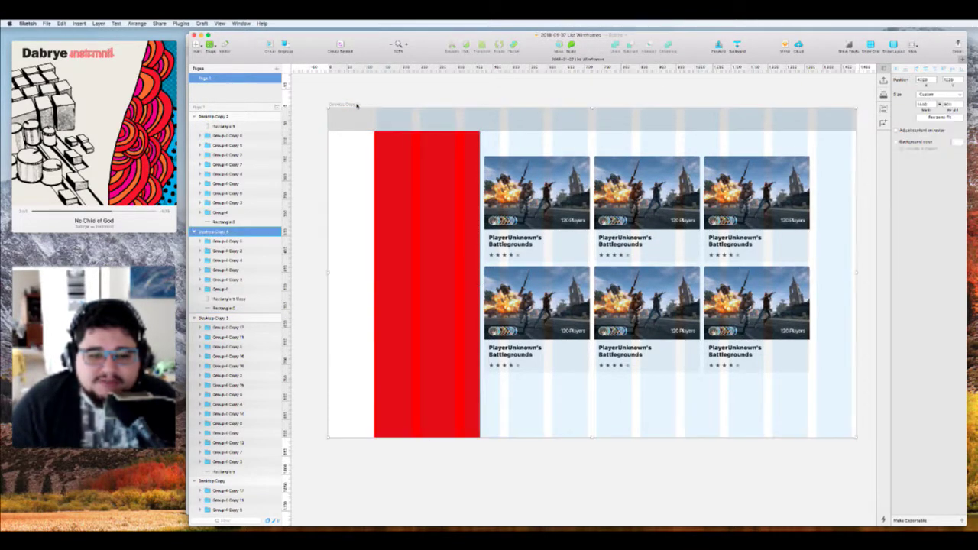
key("super+2")
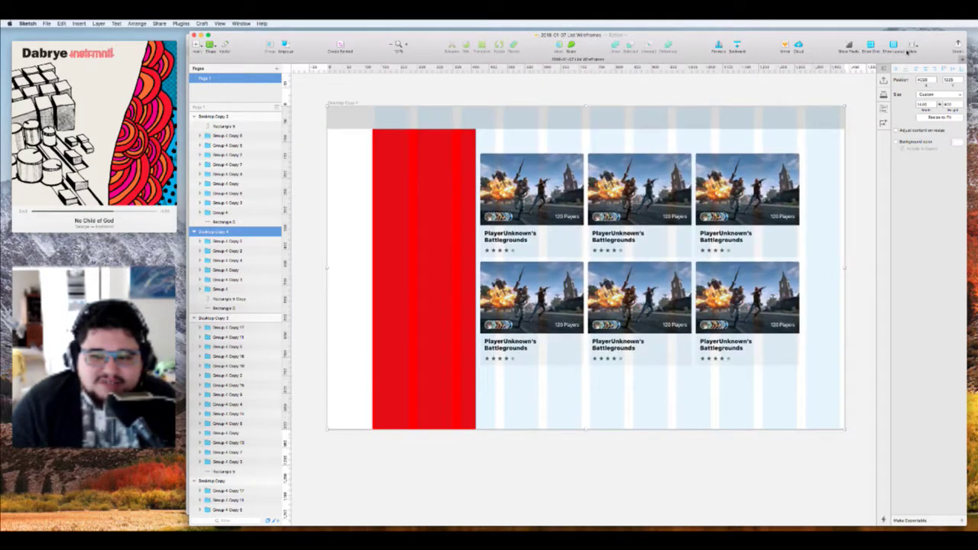
left_click(912, 45)
left_click(927, 107)
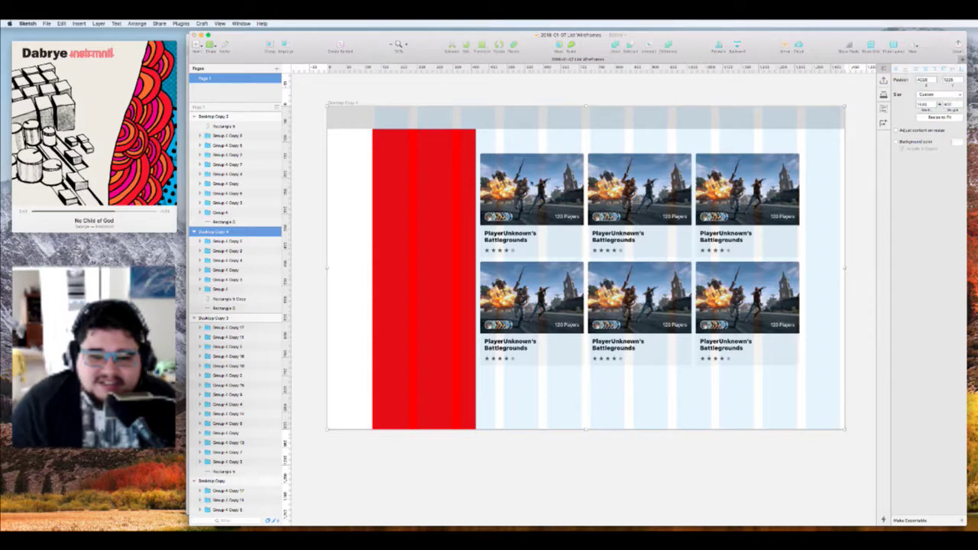
double_click(591, 115)
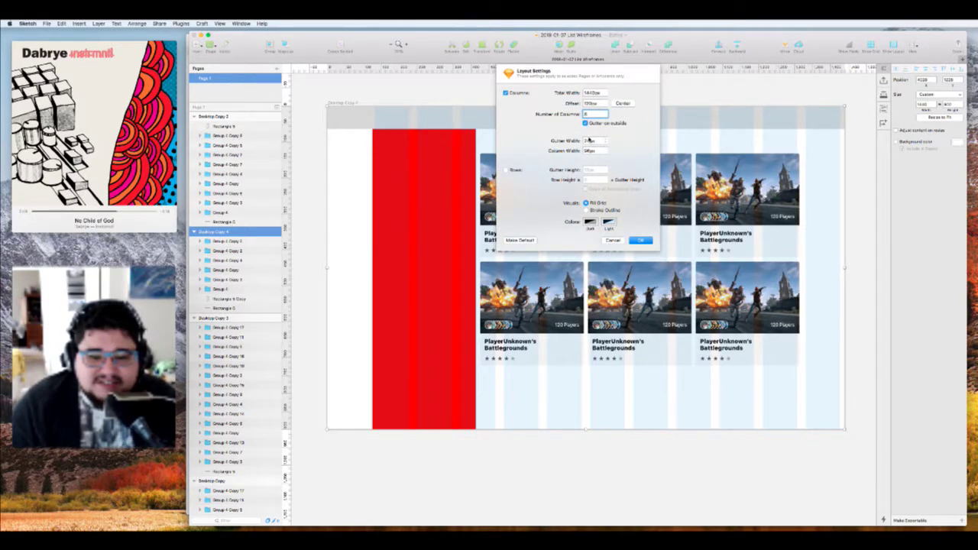
double_click(589, 140)
type("12")
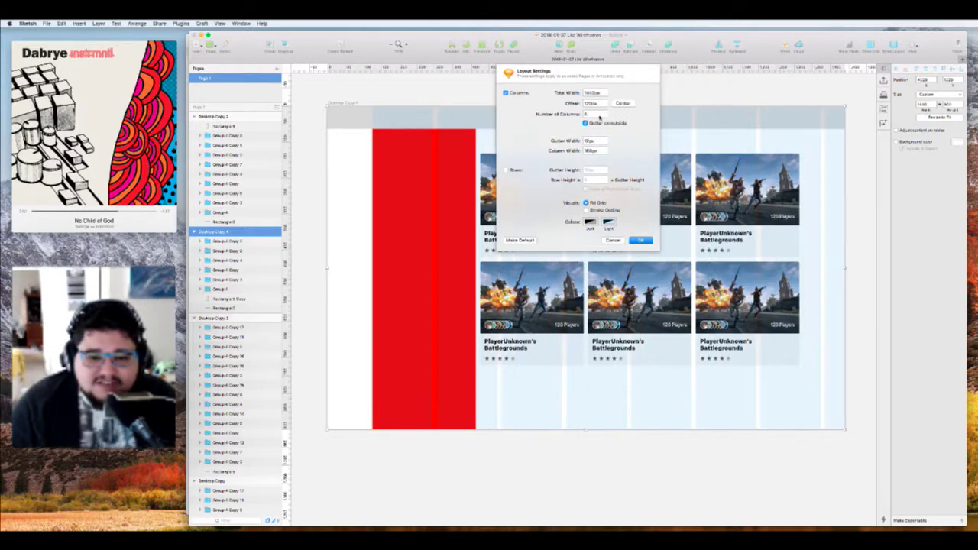
left_click(623, 103)
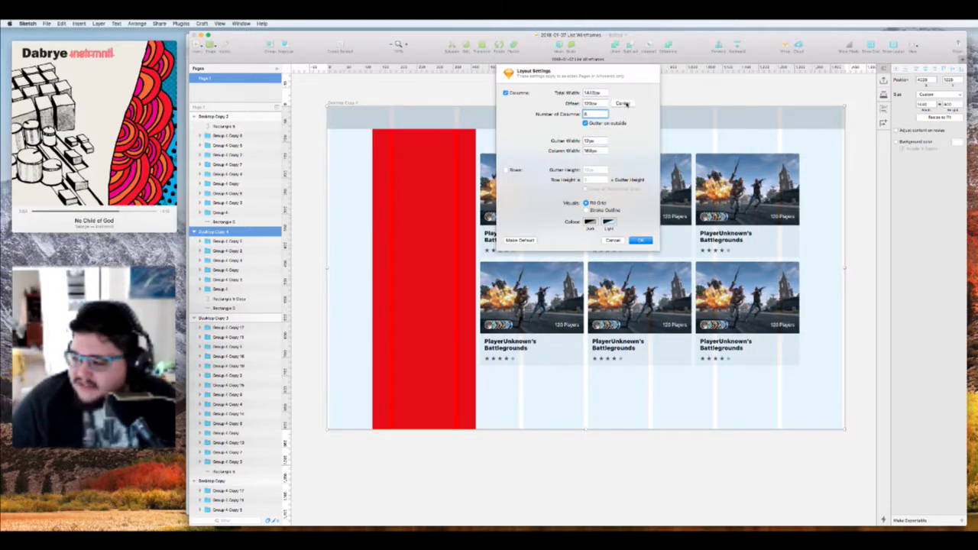
left_click(641, 240)
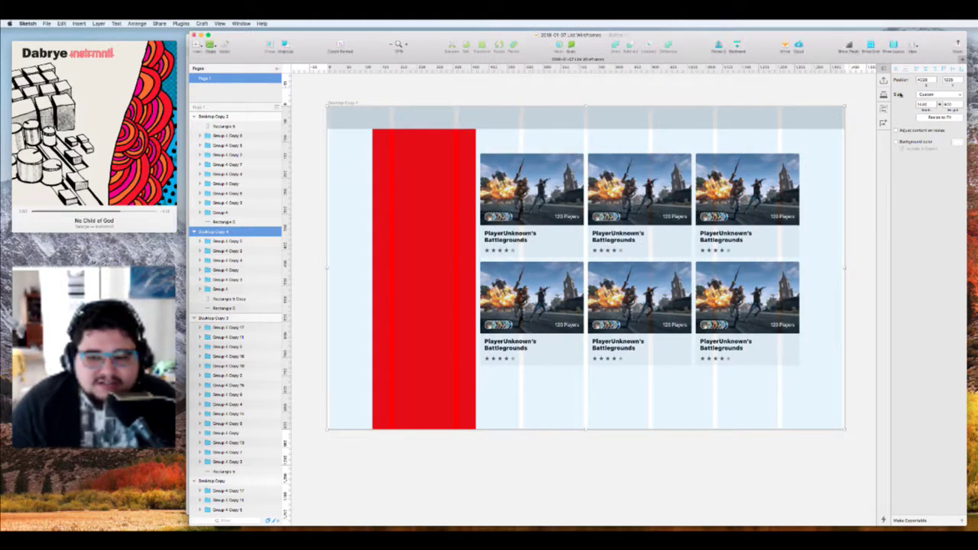
Set the layout grid to 1200px total width, centred, 12px gutter and 6 columns.
left_click(912, 45)
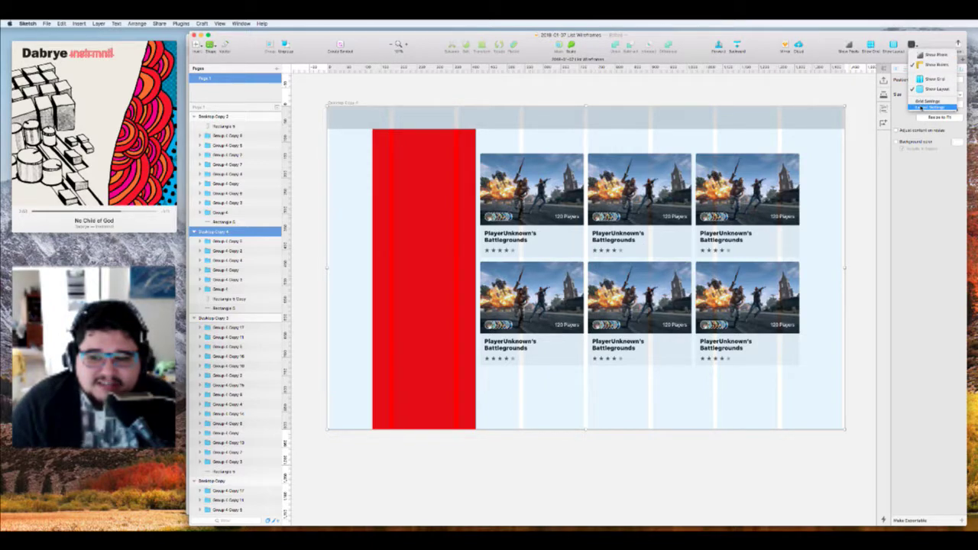
left_click(926, 108)
double_click(593, 93)
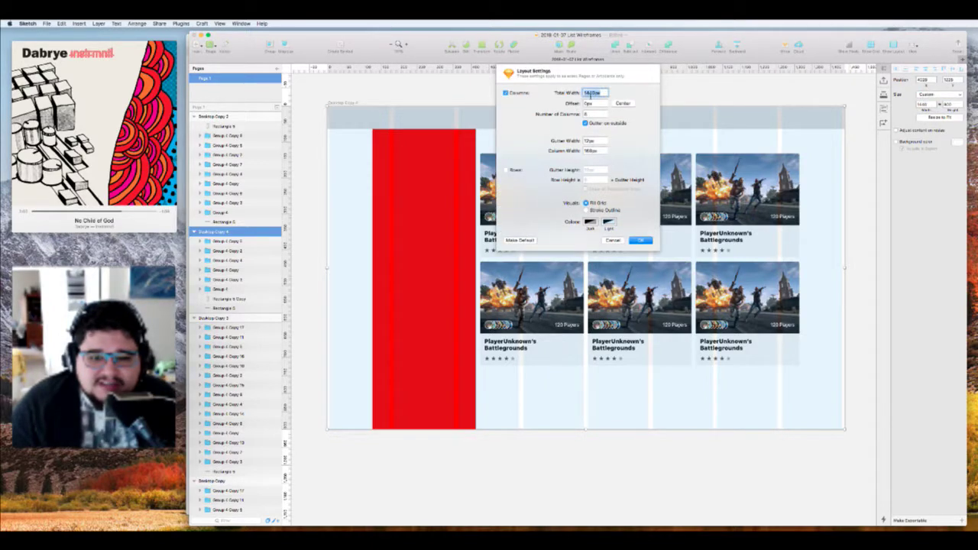
type("1200")
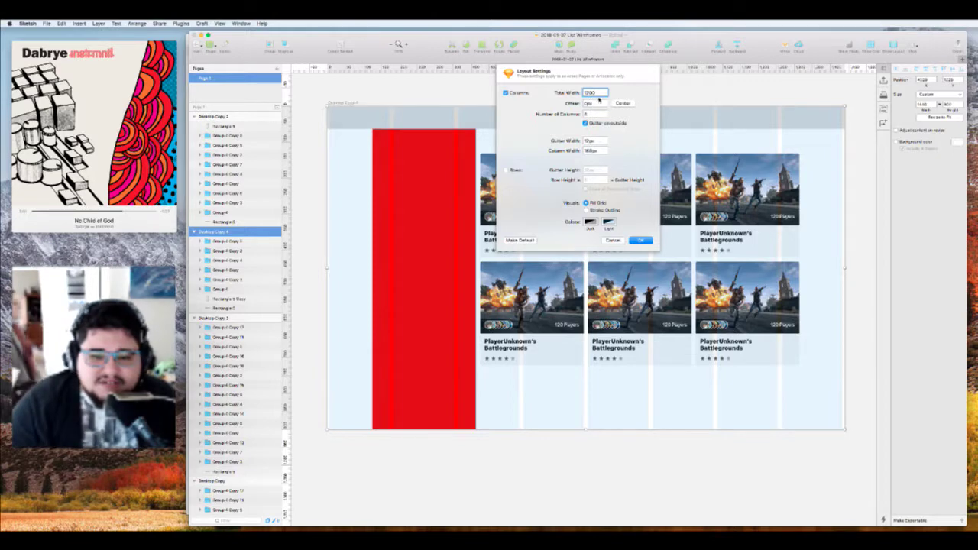
key("Tab")
left_click(623, 104)
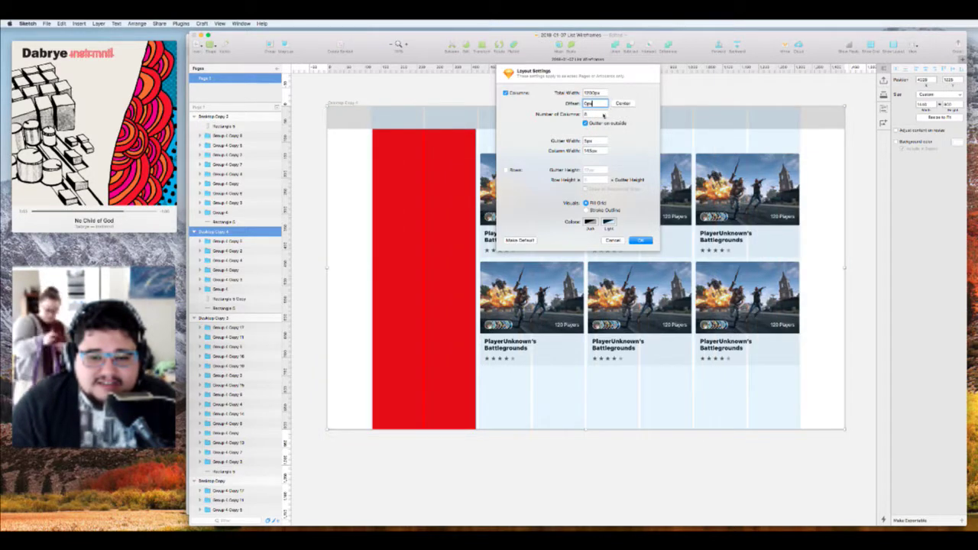
left_click(584, 141)
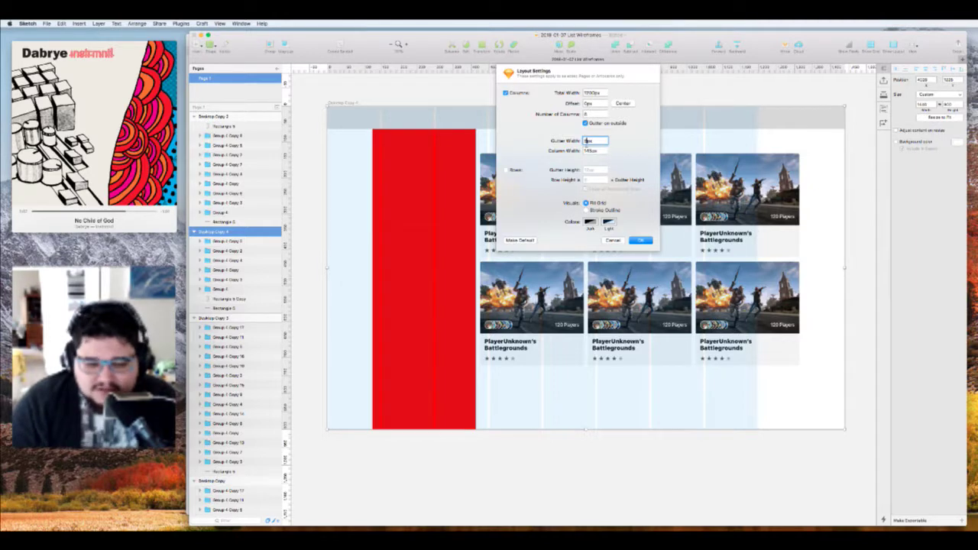
type("12")
left_click(595, 114)
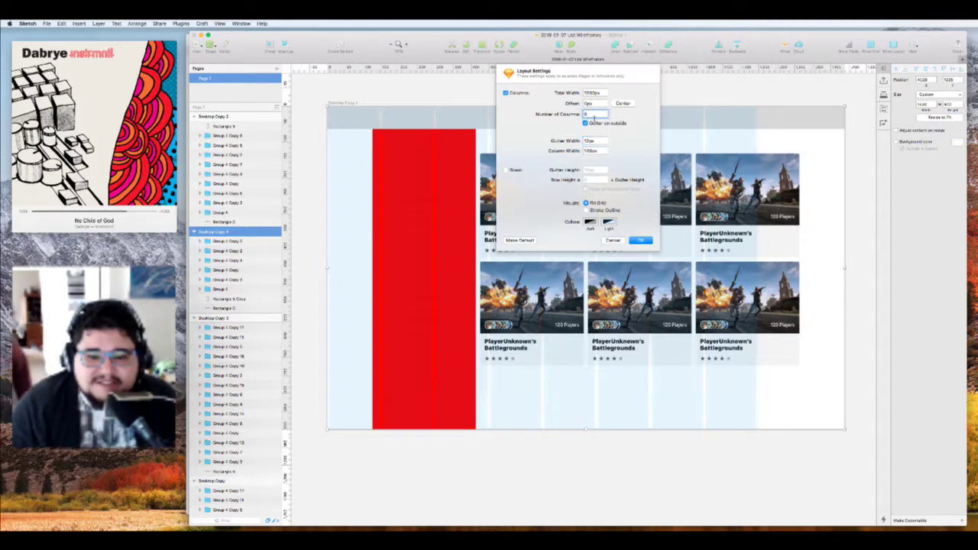
type("6")
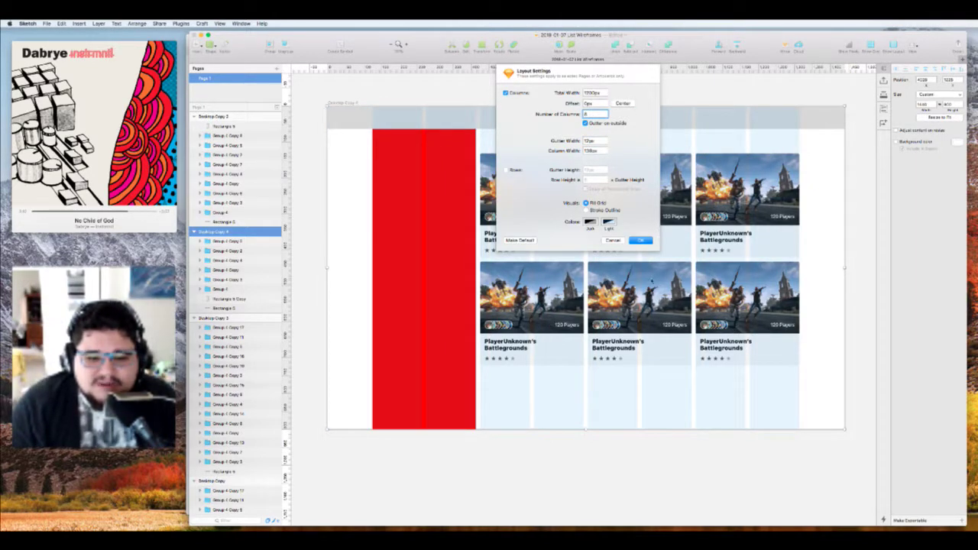
Save the grid as the default layout and apply the settings.
left_click(522, 240)
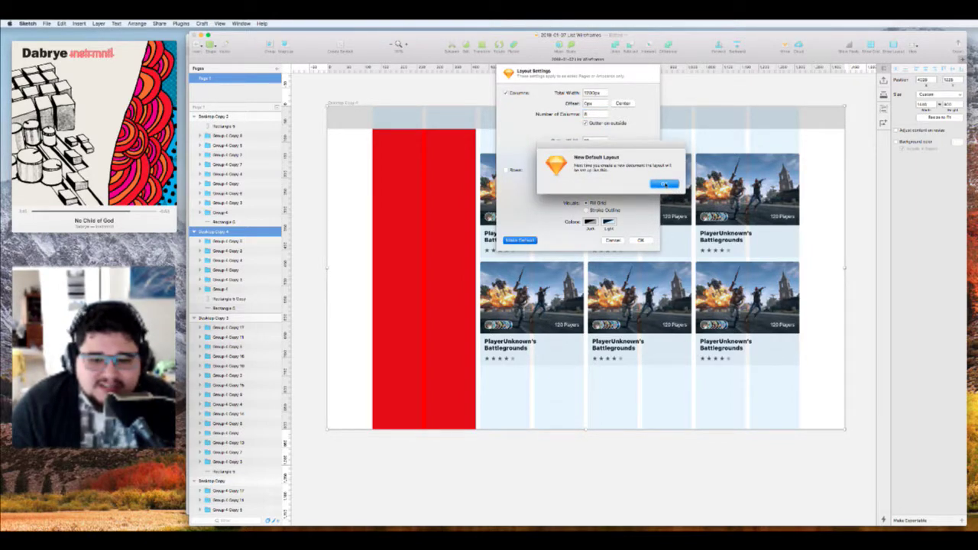
left_click(665, 184)
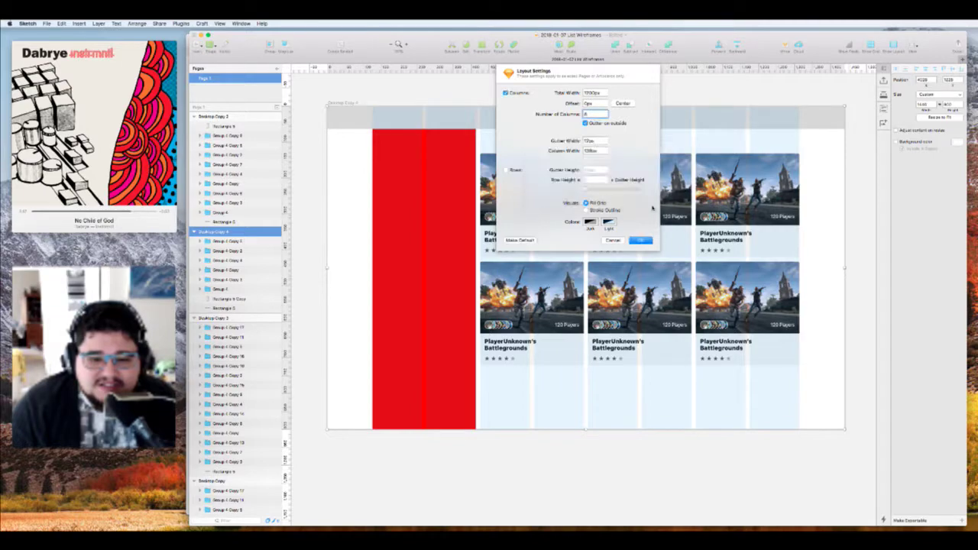
left_click(642, 240)
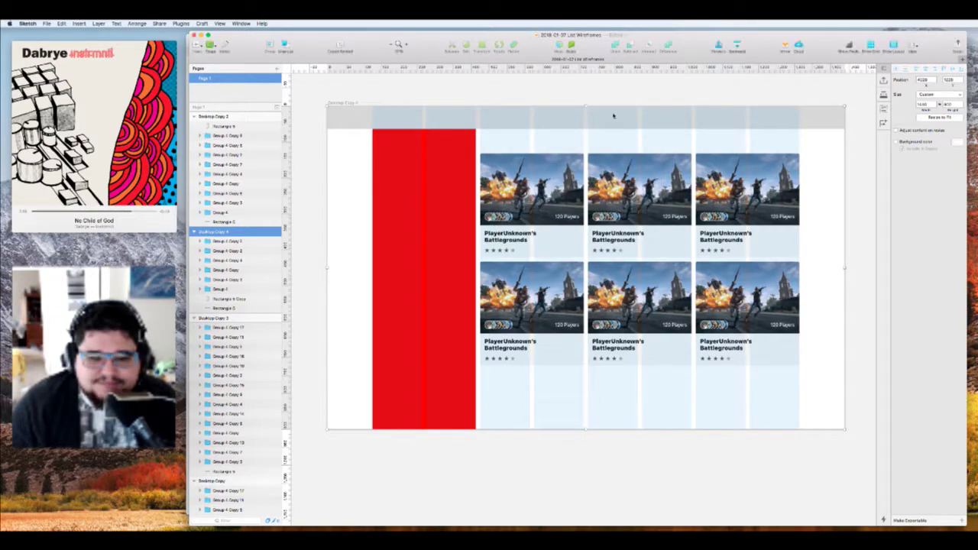
left_click(616, 98)
scroll(516, 251, "up", 3)
Shift the six game cards slightly lower on the artboard.
scroll(517, 251, "down", 3)
key("ctrl+l")
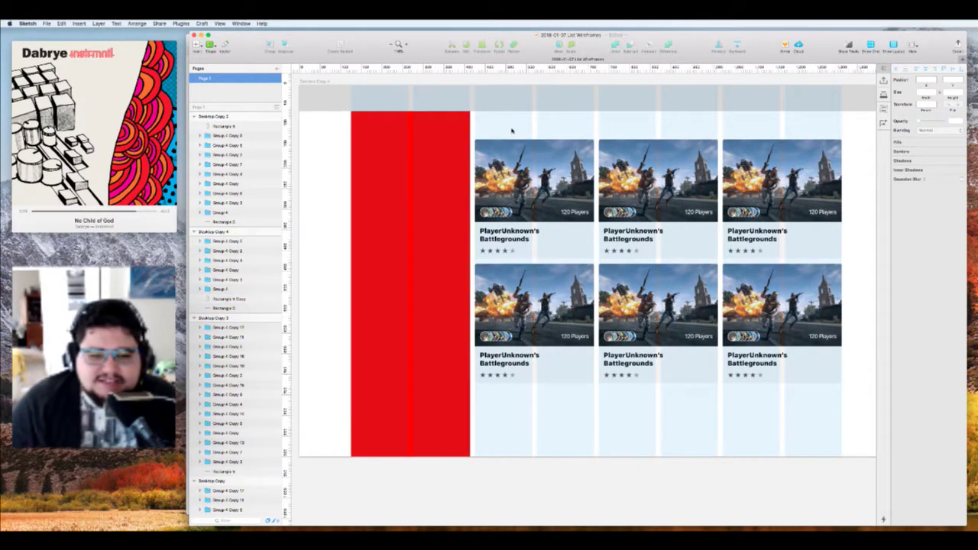
left_click_drag(500, 127, 791, 347)
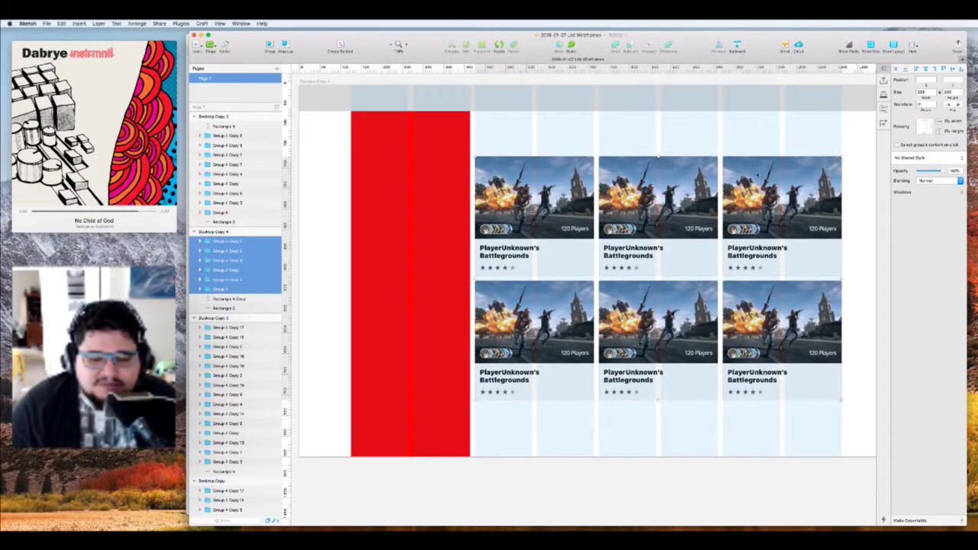
left_click(747, 136)
Place a new text layer above the cards, pasting in heading text and trimming it.
left_click(484, 141)
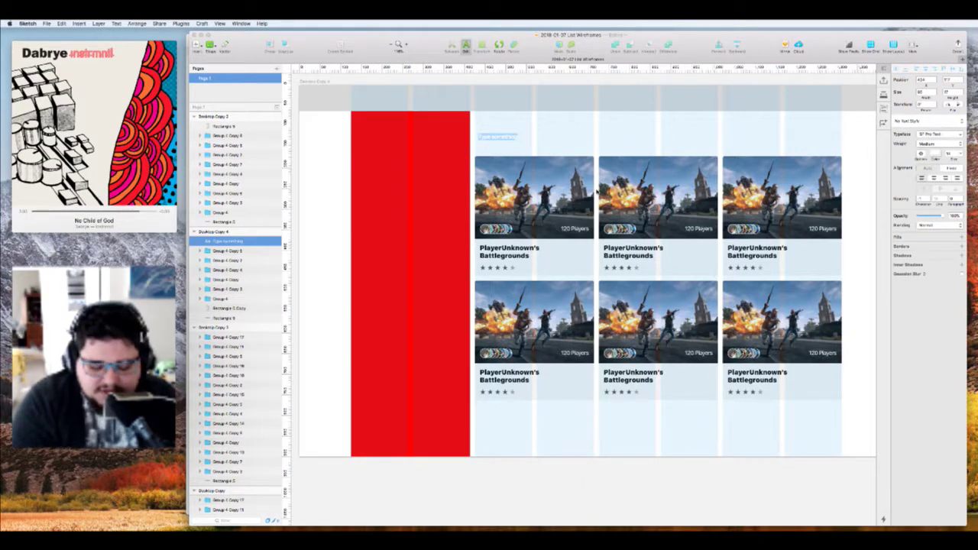
key("BackSpace")
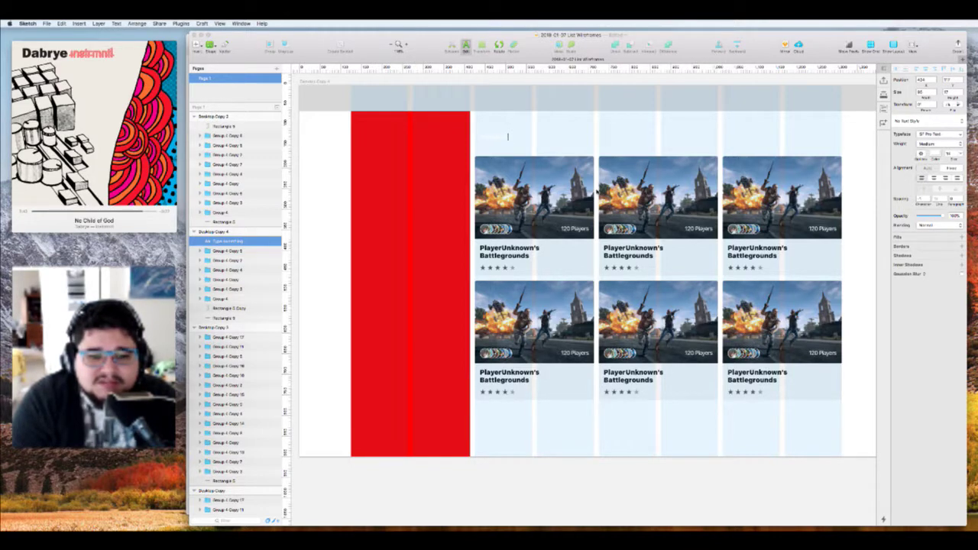
key("super+v")
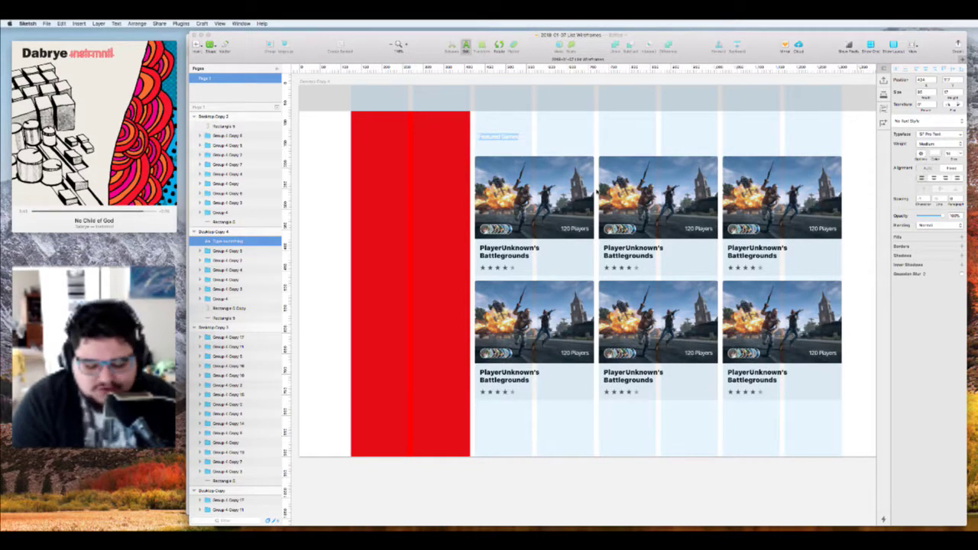
key("BackSpace")
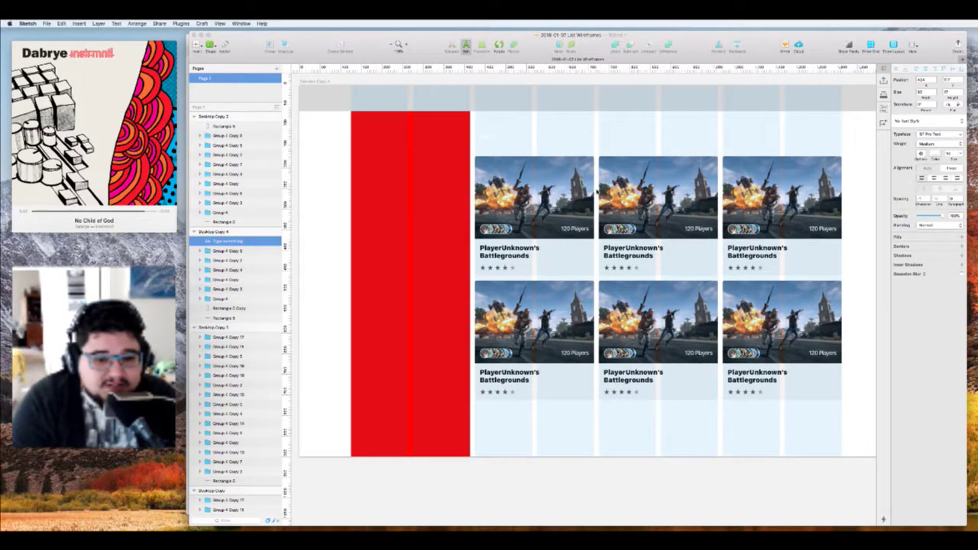
Colour the new Most Popular heading black.
key("Escape")
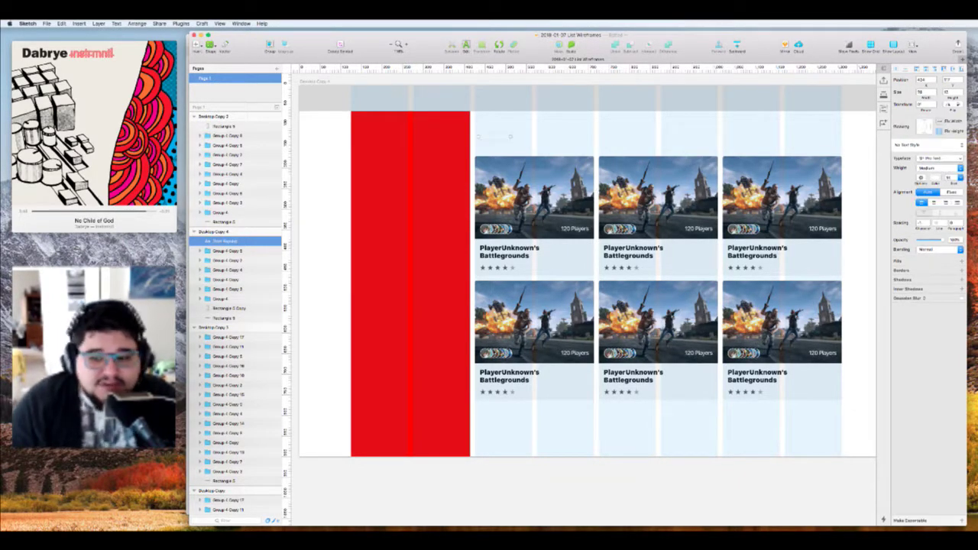
left_click(937, 179)
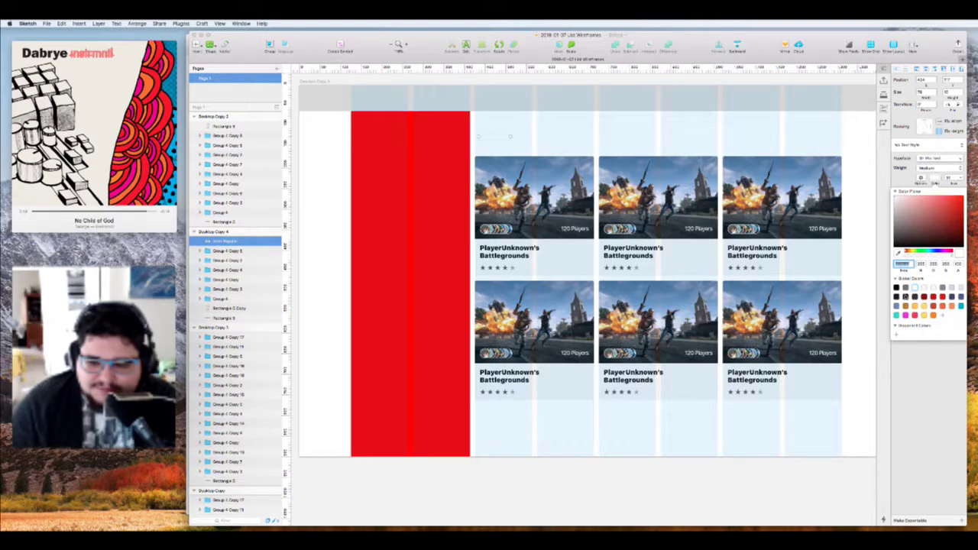
left_click(899, 288)
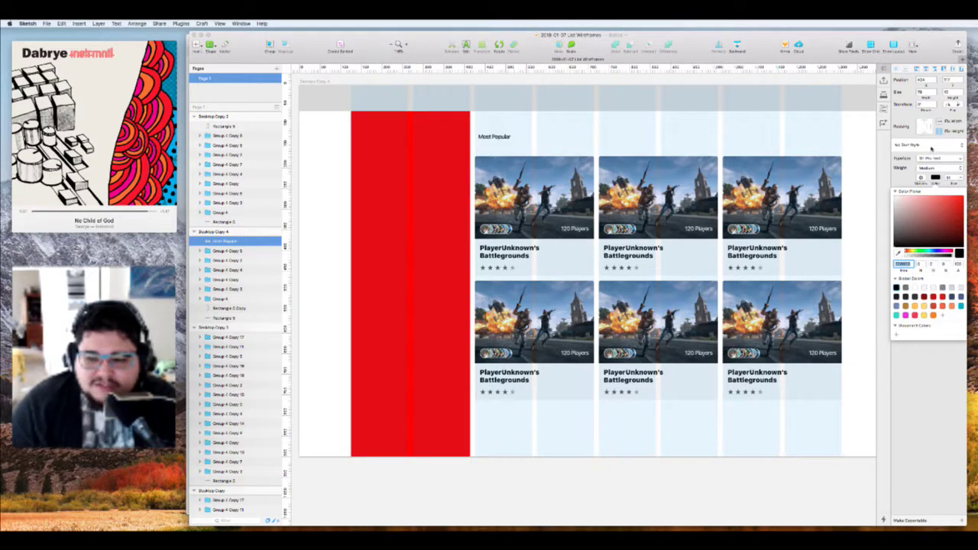
left_click(902, 162)
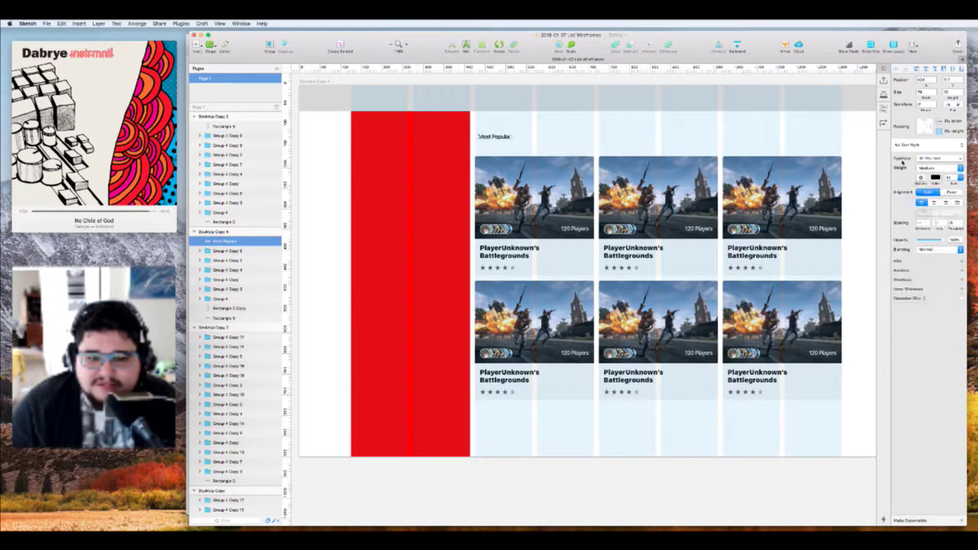
Enlarge the heading's font, widen its text box and set its weight to Heavy.
key("shift+Up")
key("shift+Up")
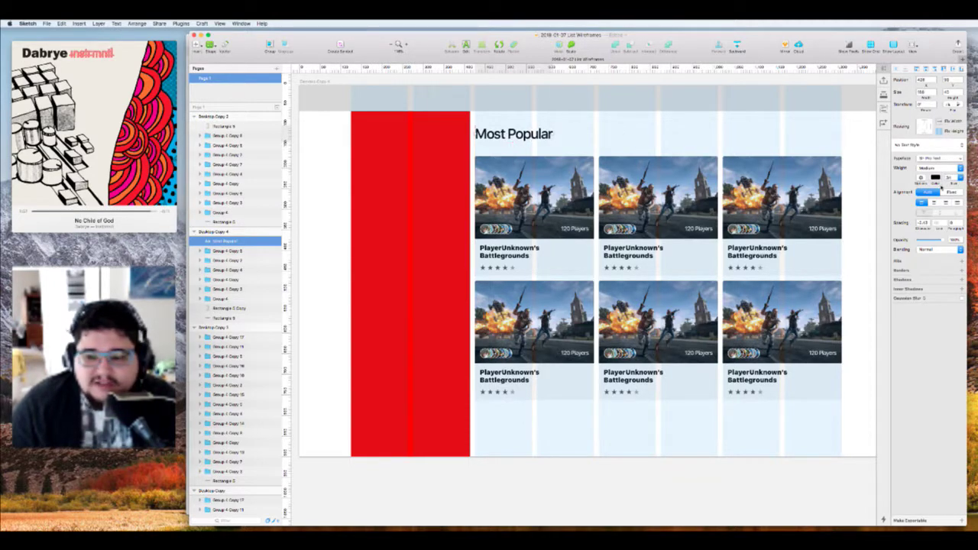
left_click_drag(553, 134, 659, 135)
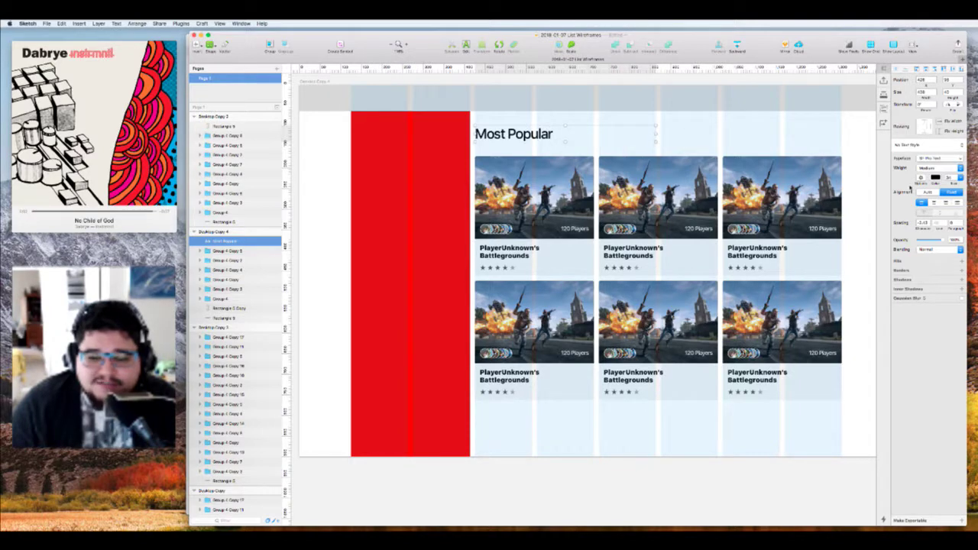
left_click(923, 223)
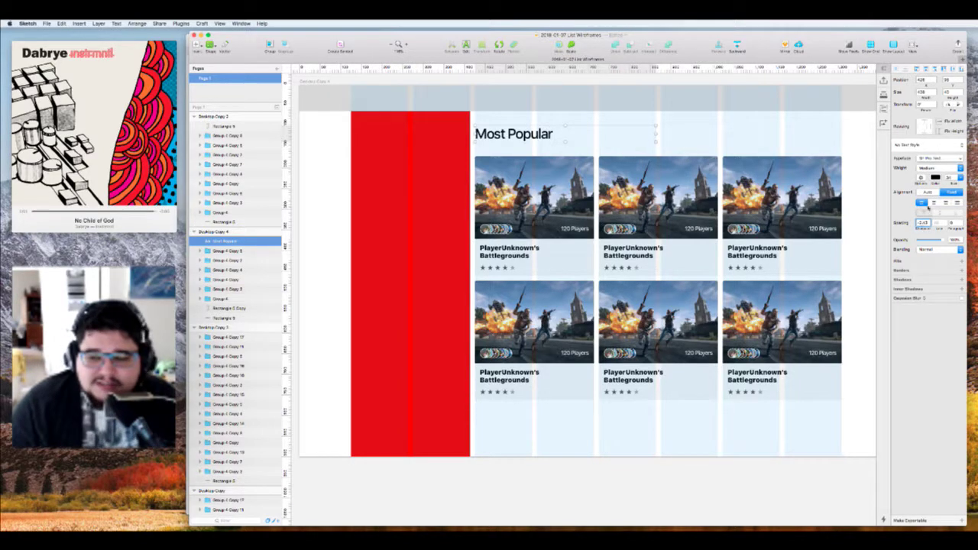
left_click(943, 169)
left_click(934, 209)
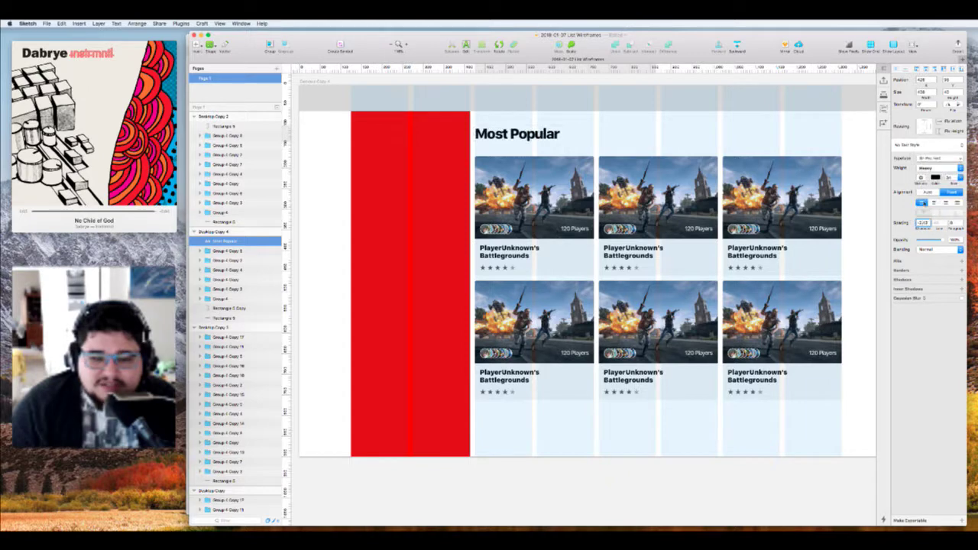
left_click(681, 135)
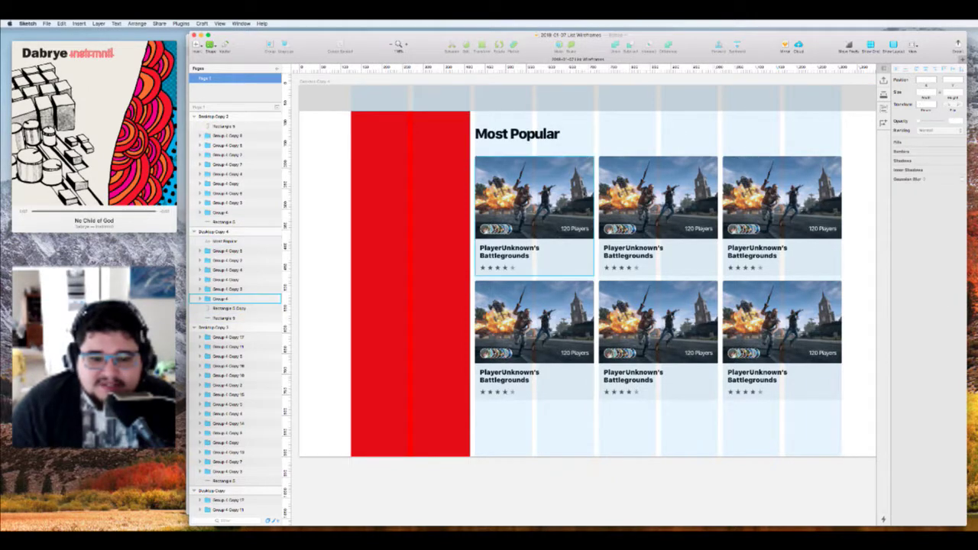
Nudge the six cards into place and duplicate the Most Popular heading below the grid.
left_click_drag(491, 151, 803, 390)
key("shift+Up")
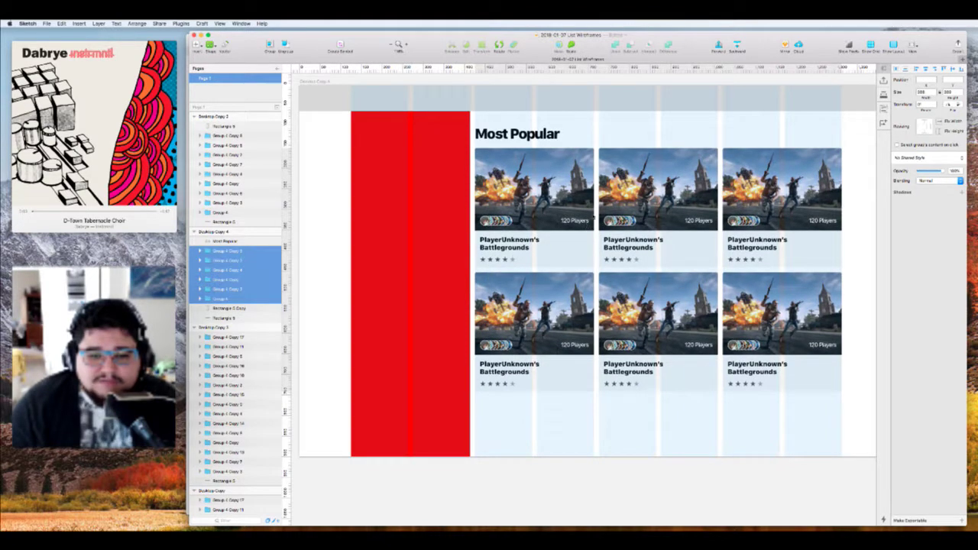
key("shift+Down")
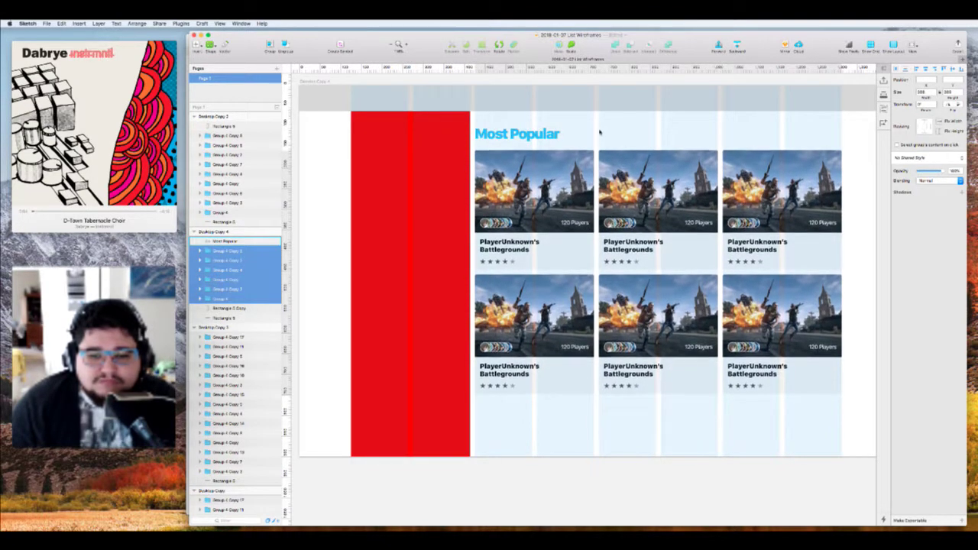
left_click(584, 133)
left_click_drag(546, 131, 546, 406)
Delete the three bottom-row game cards.
left_click(533, 370)
left_click(657, 370, "shift")
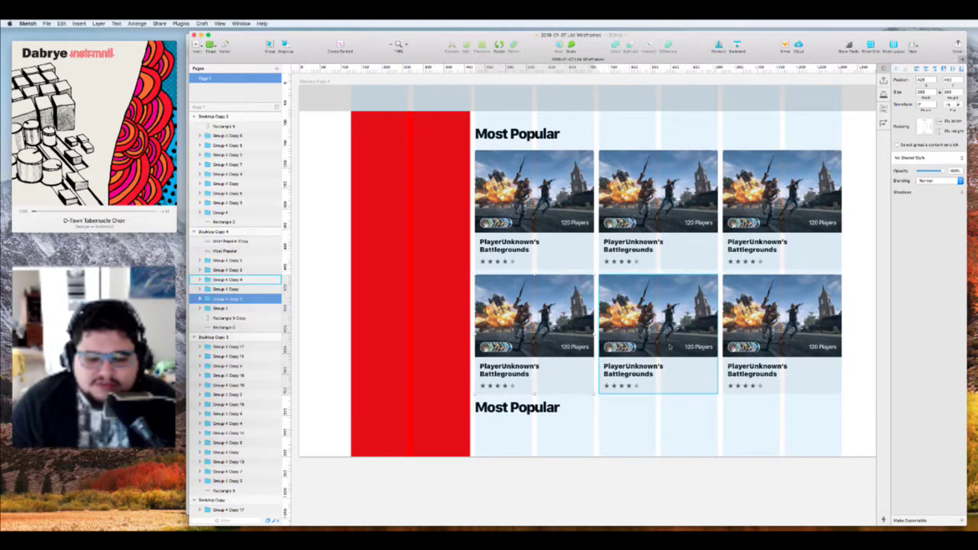
left_click(781, 374, "shift")
key("Delete")
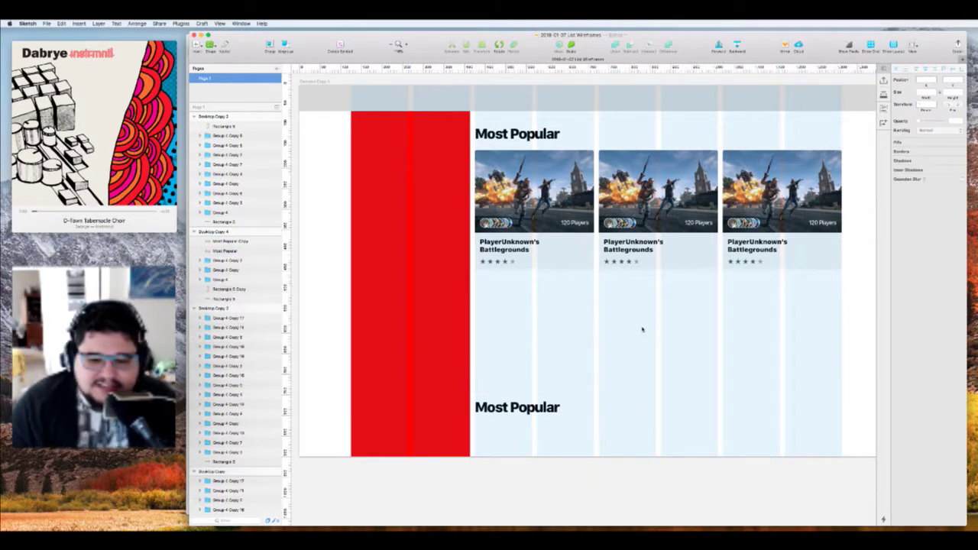
Position the duplicate heading just under the remaining row of cards.
left_click(530, 408)
left_click_drag(530, 408, 538, 279)
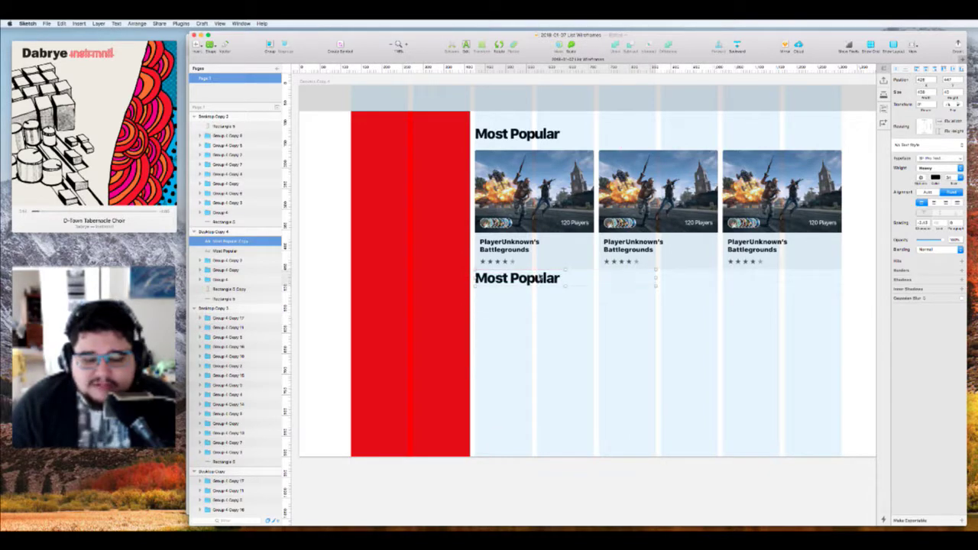
key("shift+Down")
key("shift+Down")
key("shift+Down")
key("shift+Down")
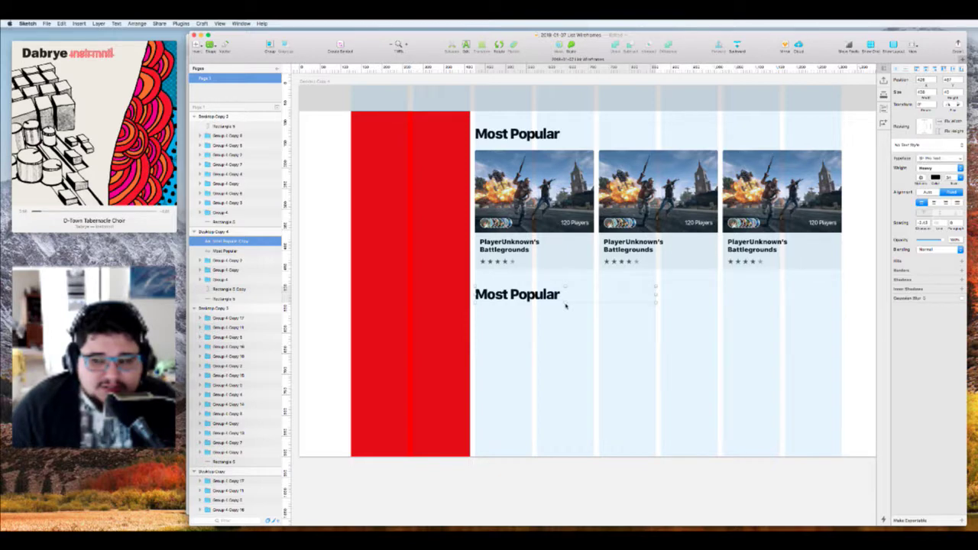
key("shift+Down")
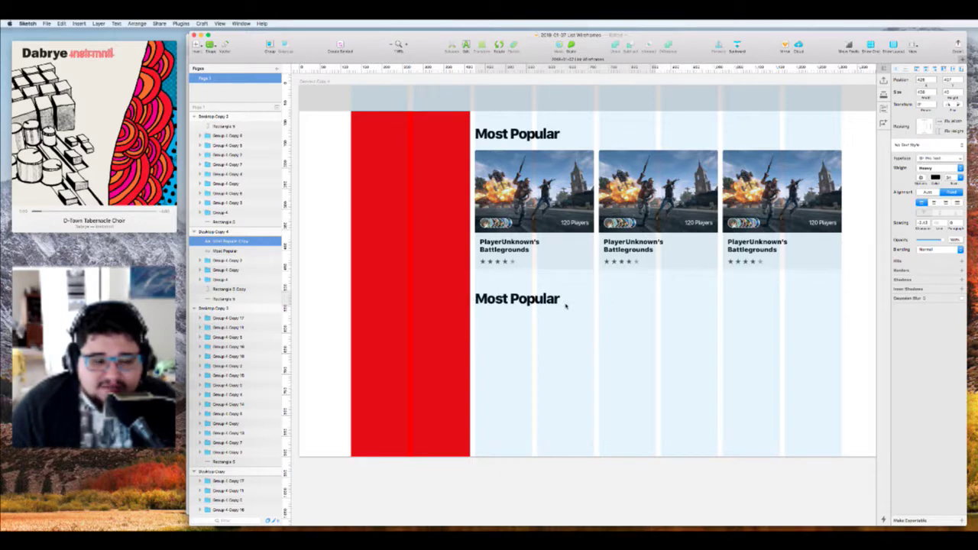
key("Up")
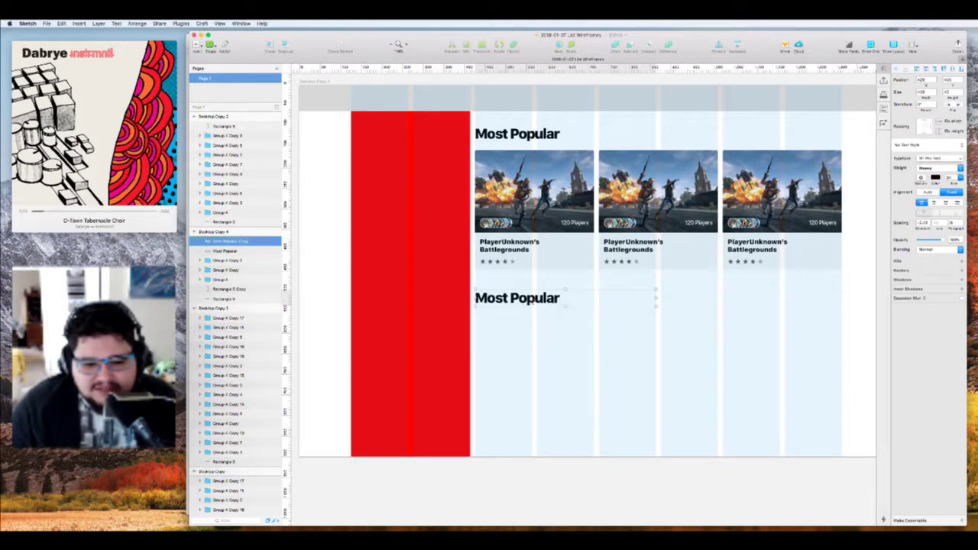
Rename the duplicate heading to 'All Games' and the top heading to 'Featured Games'.
double_click(535, 298)
key("super+a")
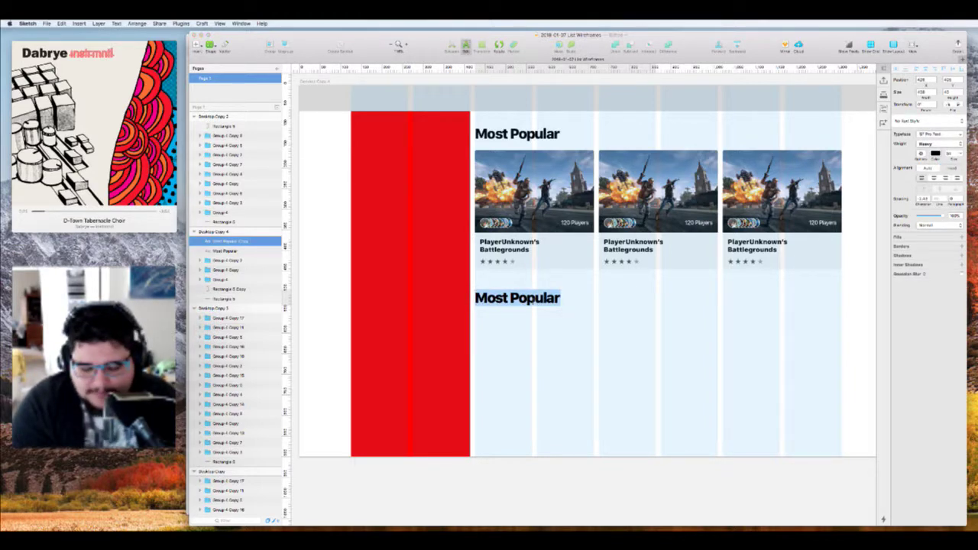
type("All Games")
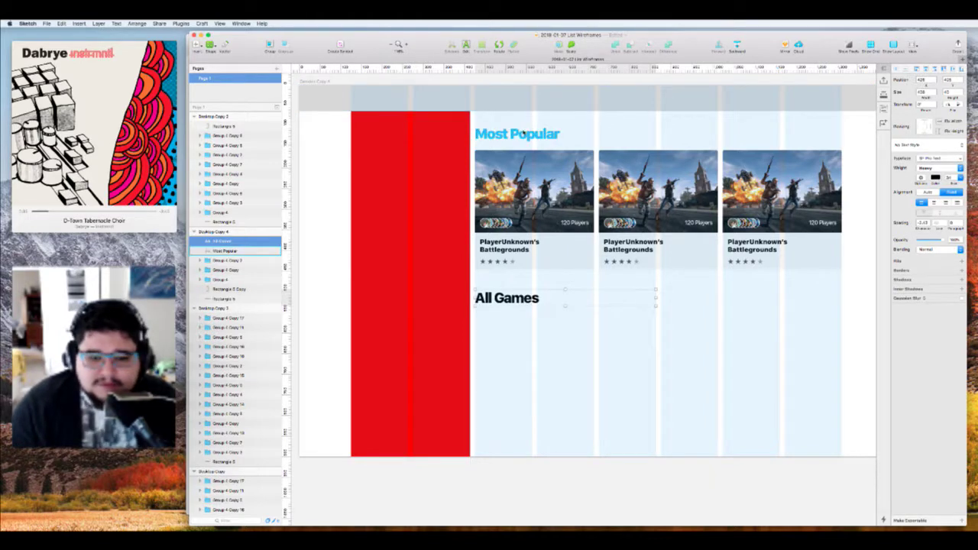
left_click(518, 134)
type("Featured Games")
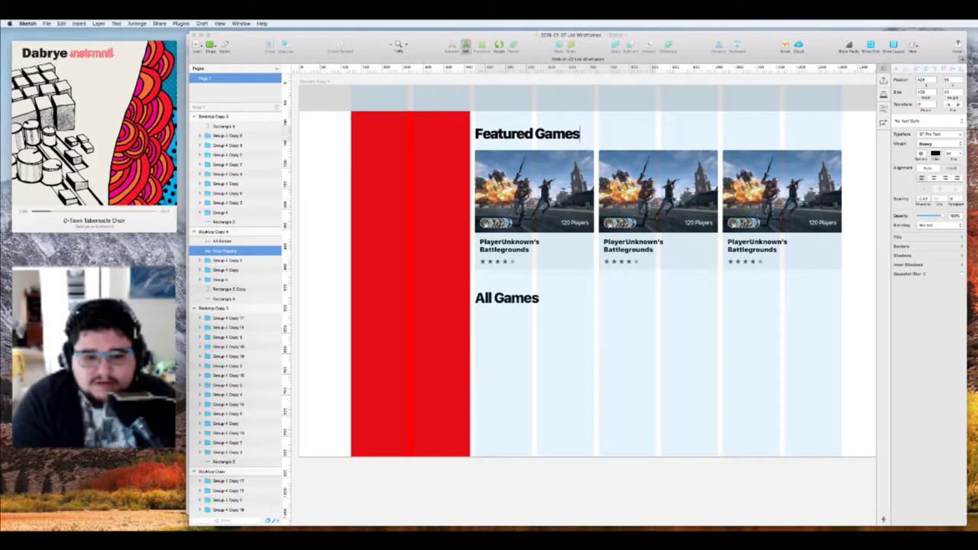
key("Escape")
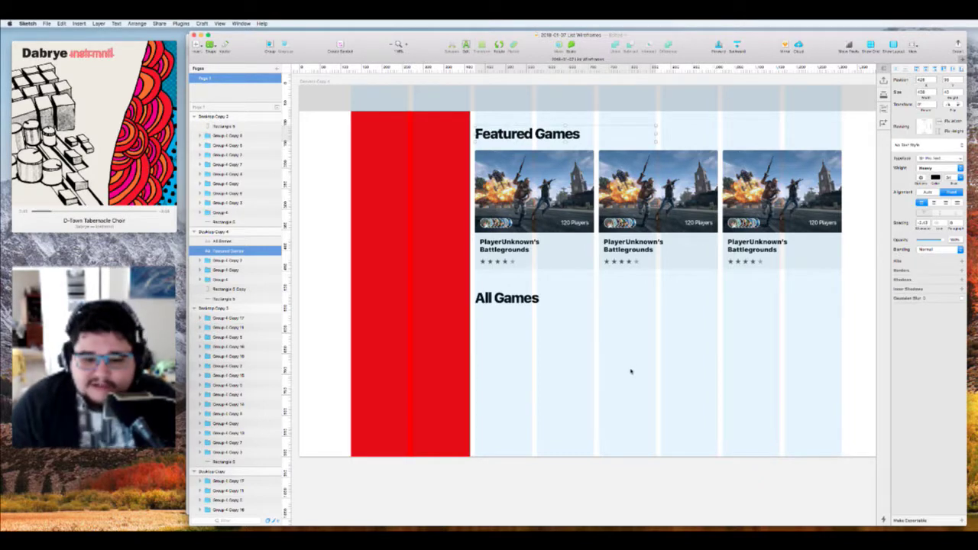
left_click(535, 300)
scroll(572, 333, "down", 5)
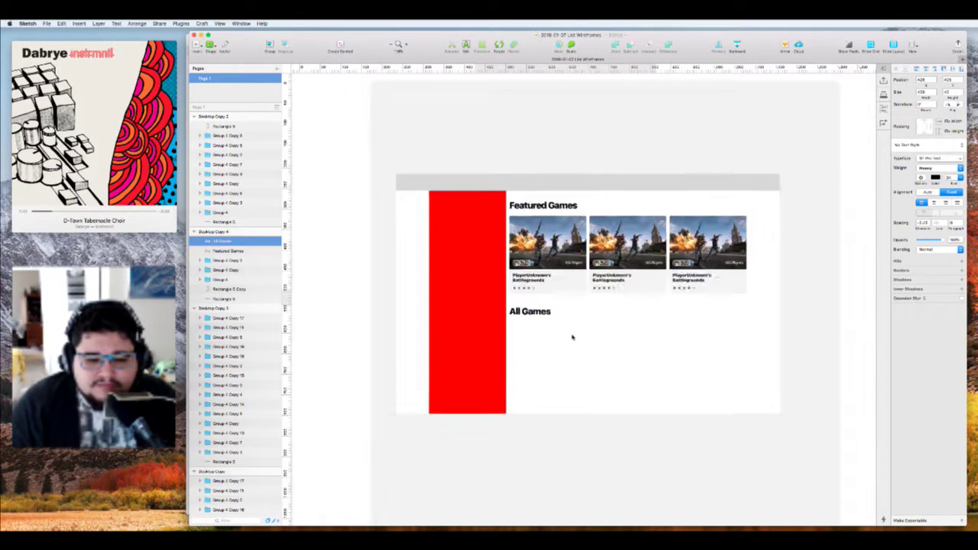
scroll(514, 313, "left", 5)
scroll(514, 312, "down", 2)
left_click(479, 233)
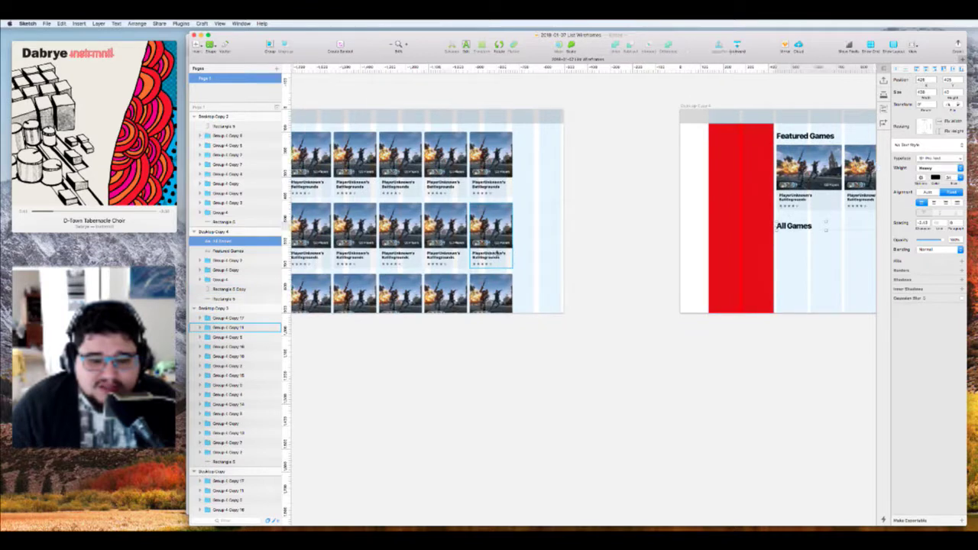
scroll(479, 233, "left", 1)
scroll(723, 204, "right", 4)
scroll(724, 203, "up", 5)
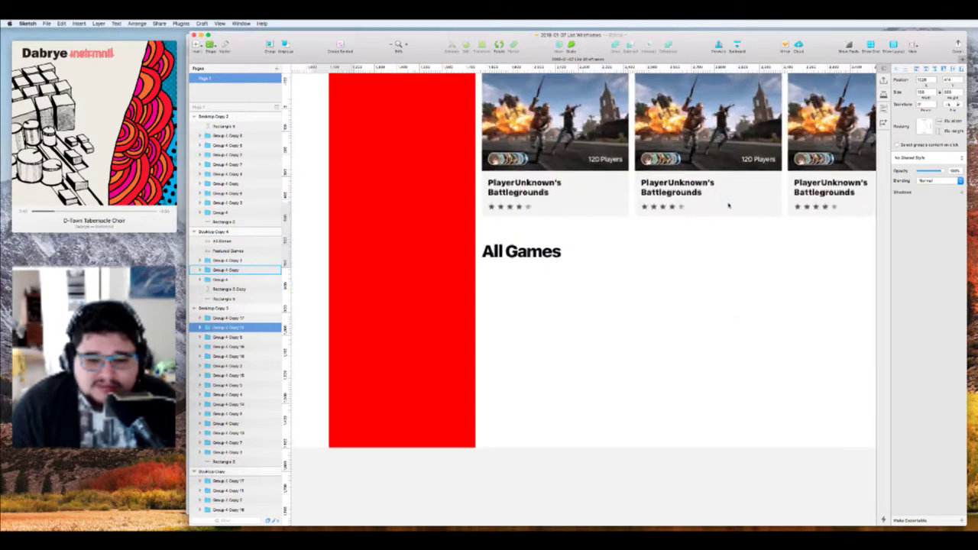
left_click(566, 327)
key("super+v")
left_click_drag(580, 316, 527, 363)
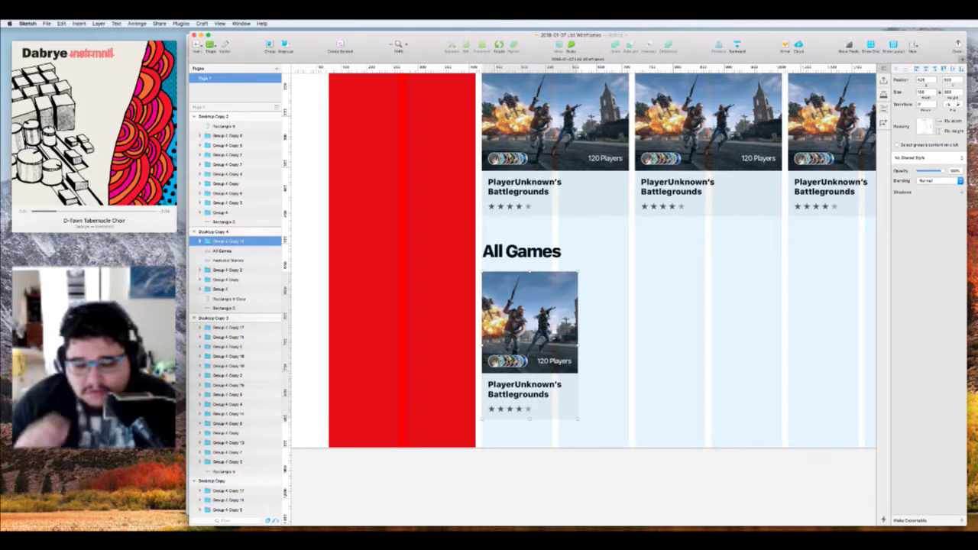
scroll(547, 324, "up", 3)
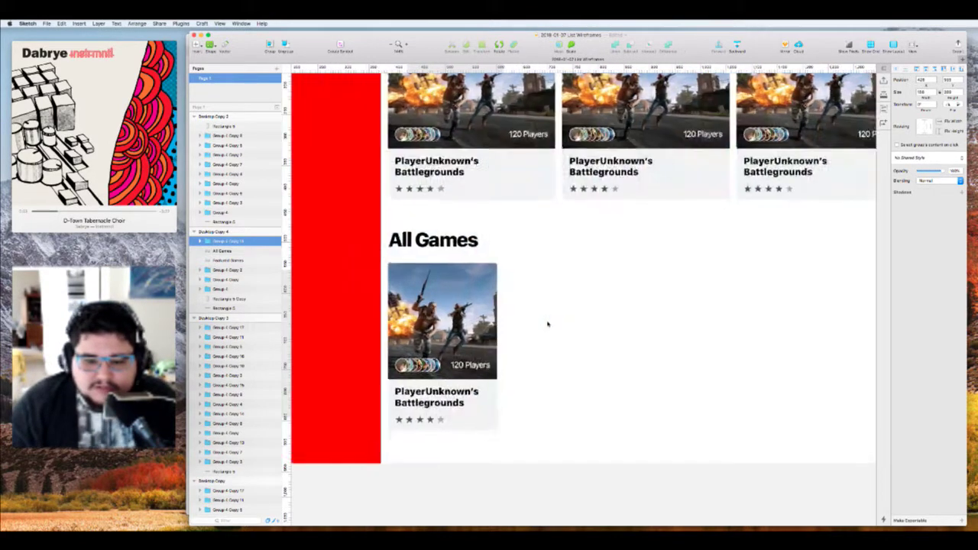
scroll(547, 324, "up", 2)
left_click(544, 323)
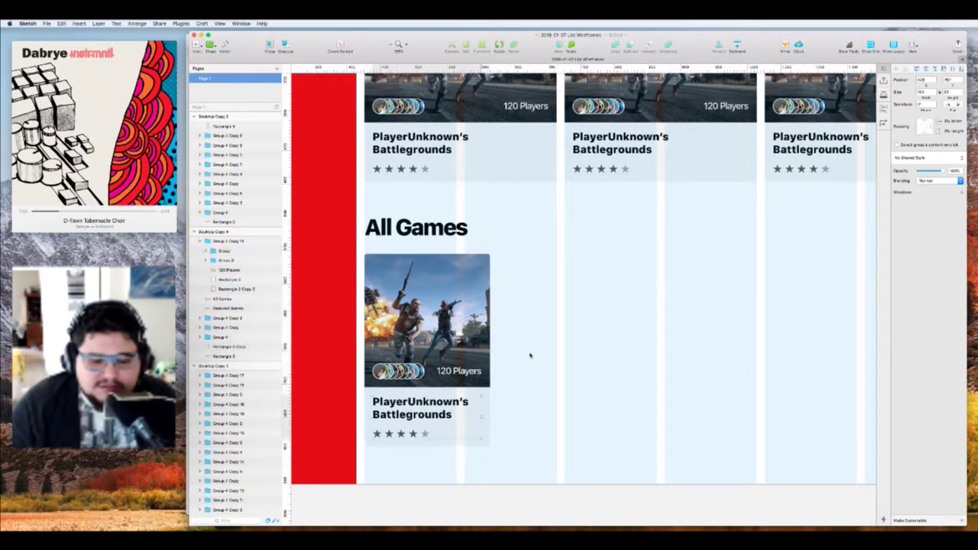
double_click(435, 403)
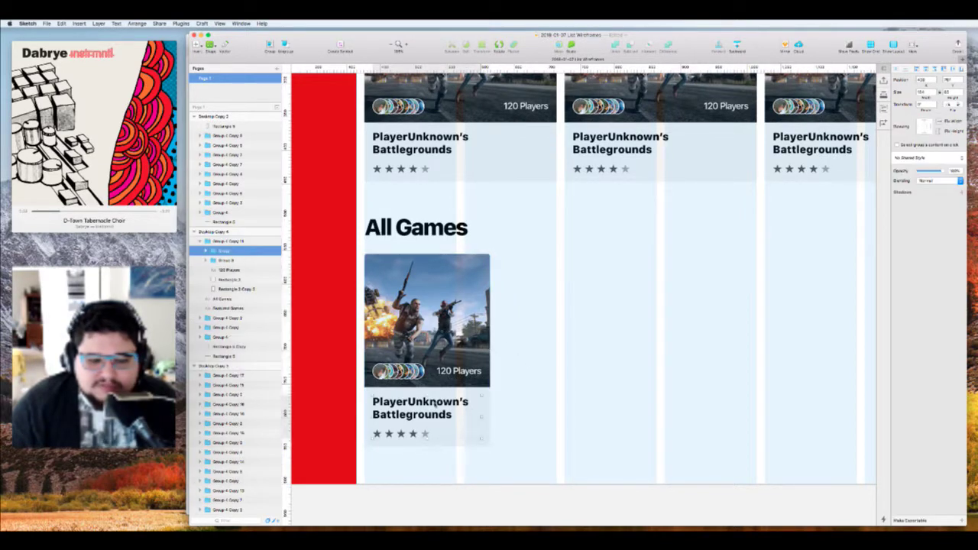
left_click(523, 350)
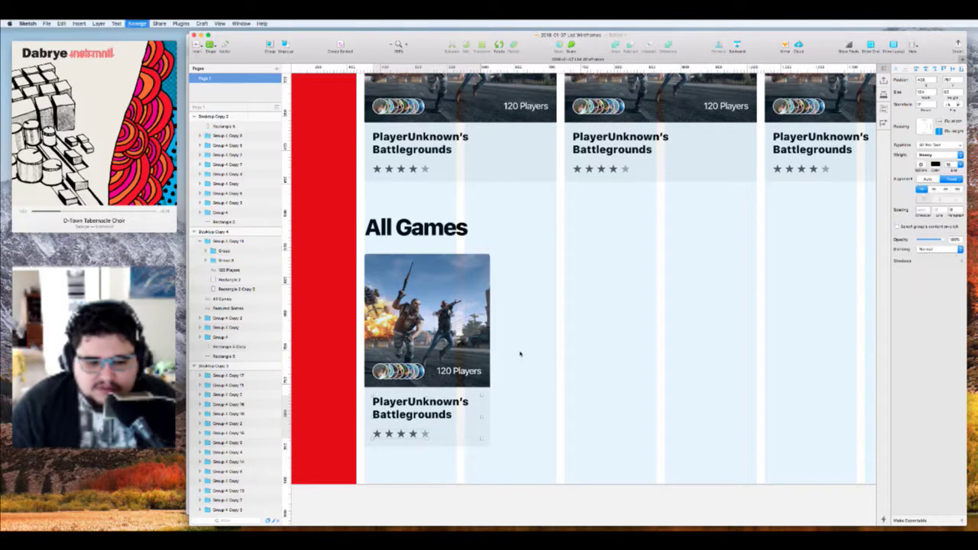
double_click(446, 415)
left_click(492, 351)
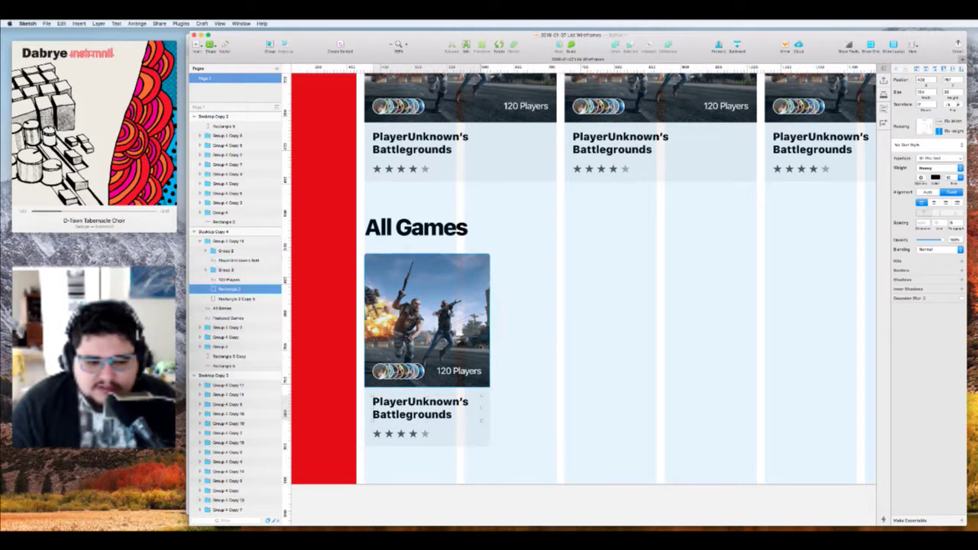
left_click(473, 420)
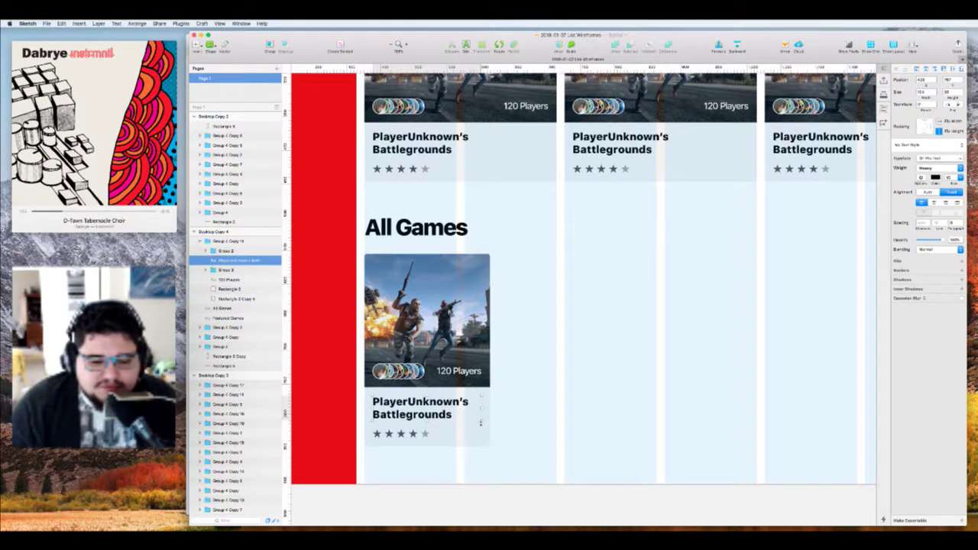
left_click(471, 434)
left_click(483, 336)
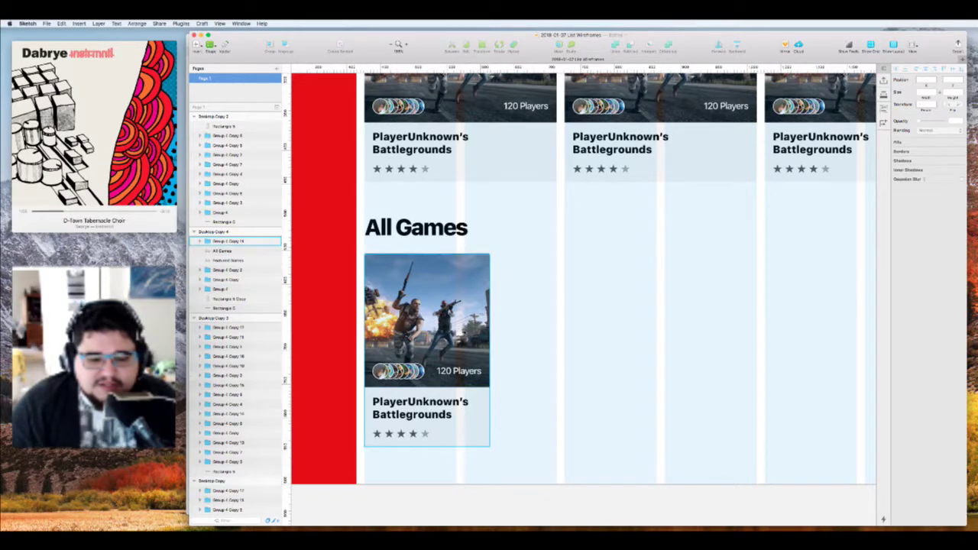
double_click(466, 331)
left_click(512, 308)
left_click(475, 320)
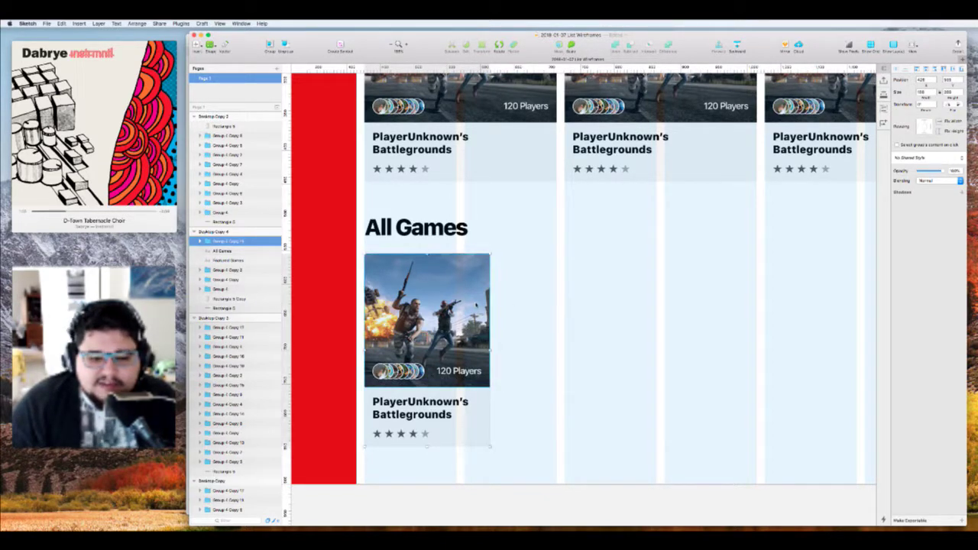
double_click(480, 308)
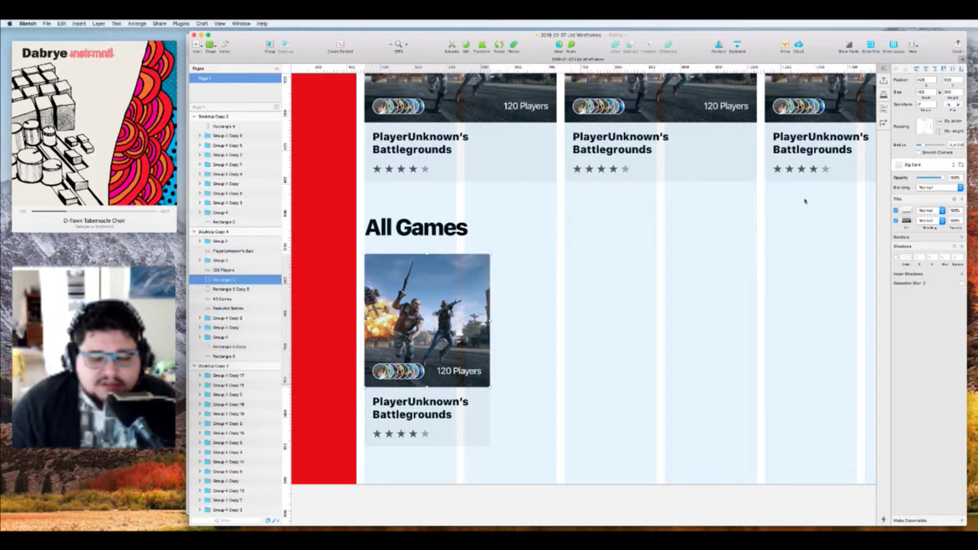
Shrink the game image to a smaller square and place the avatars and a darker 120 Players label near it.
scroll(493, 439, "up", 3)
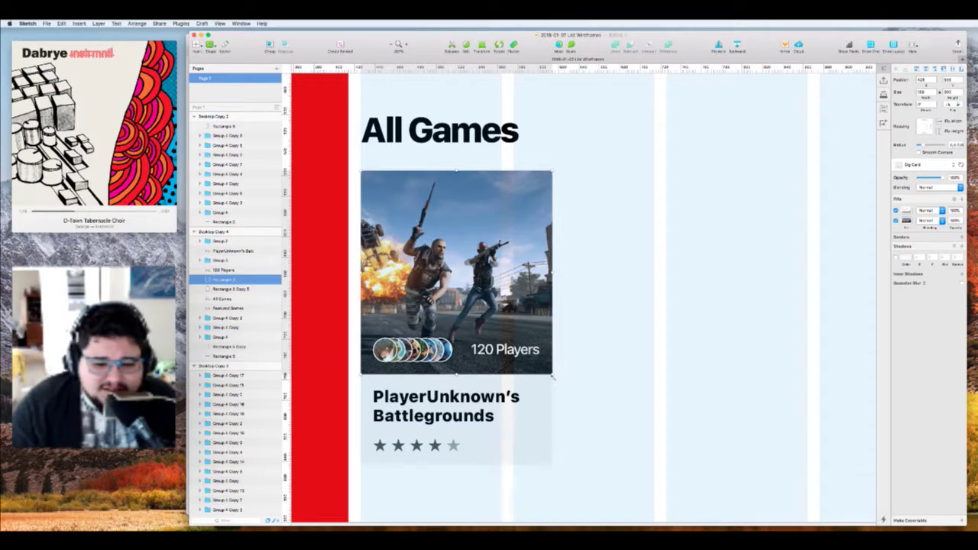
left_click_drag(552, 376, 502, 323)
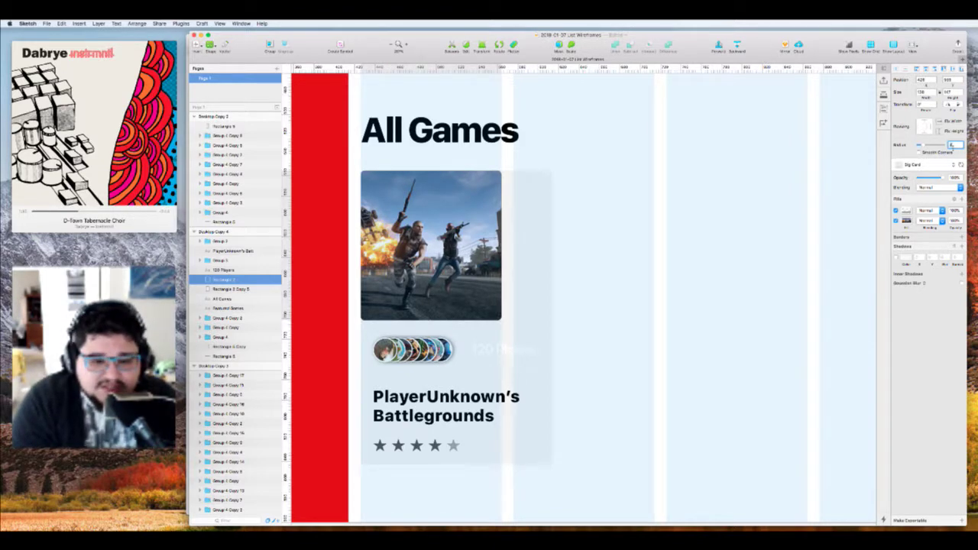
left_click(538, 329)
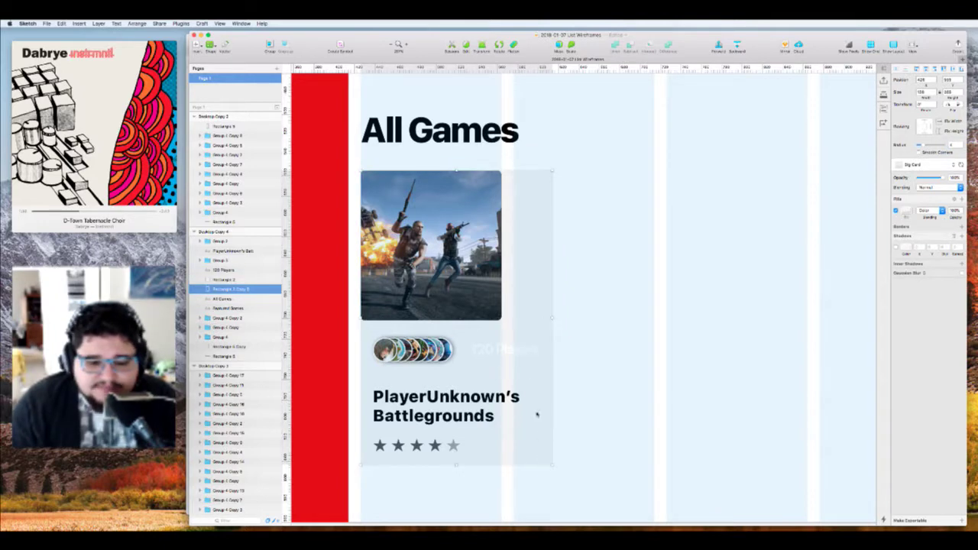
left_click_drag(412, 350, 413, 370)
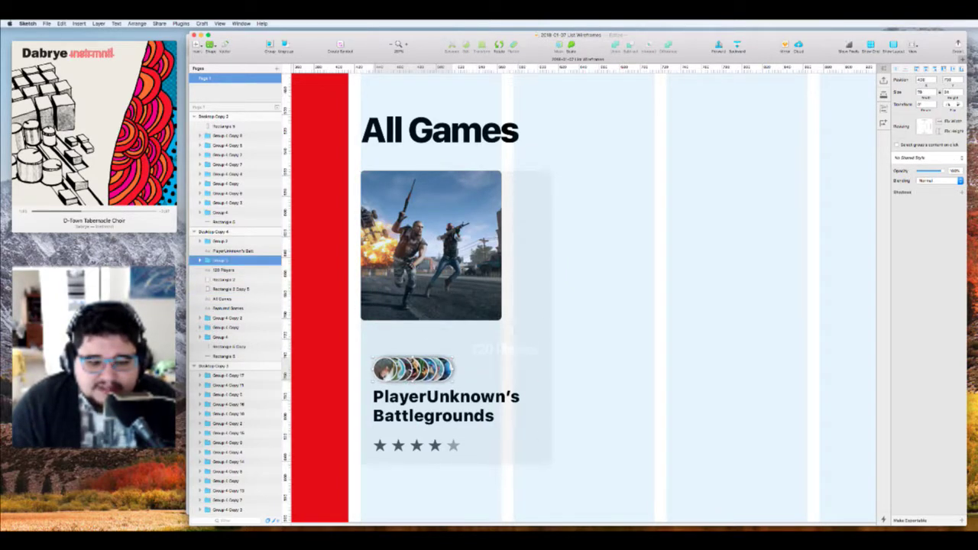
left_click_drag(508, 349, 507, 375)
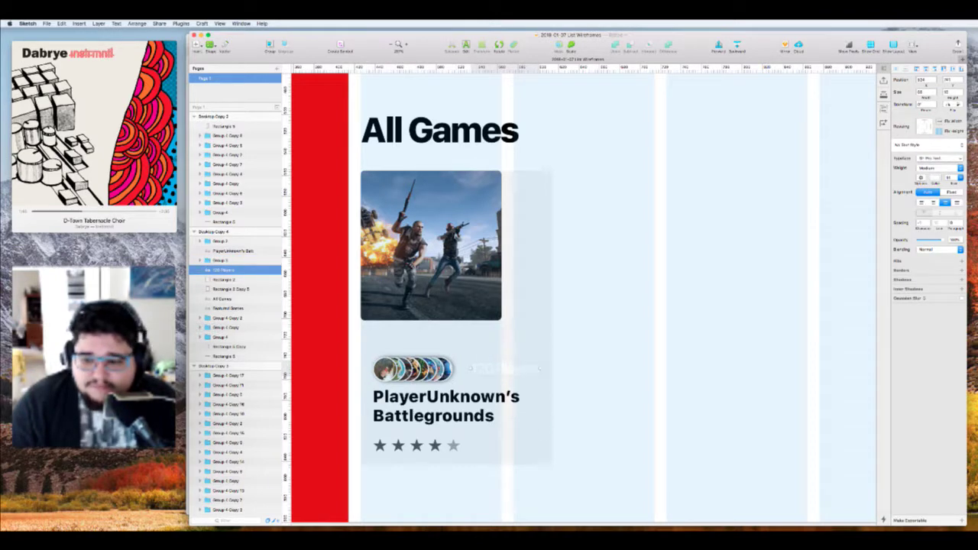
left_click(935, 178)
left_click_drag(922, 230, 635, 325)
key("Escape")
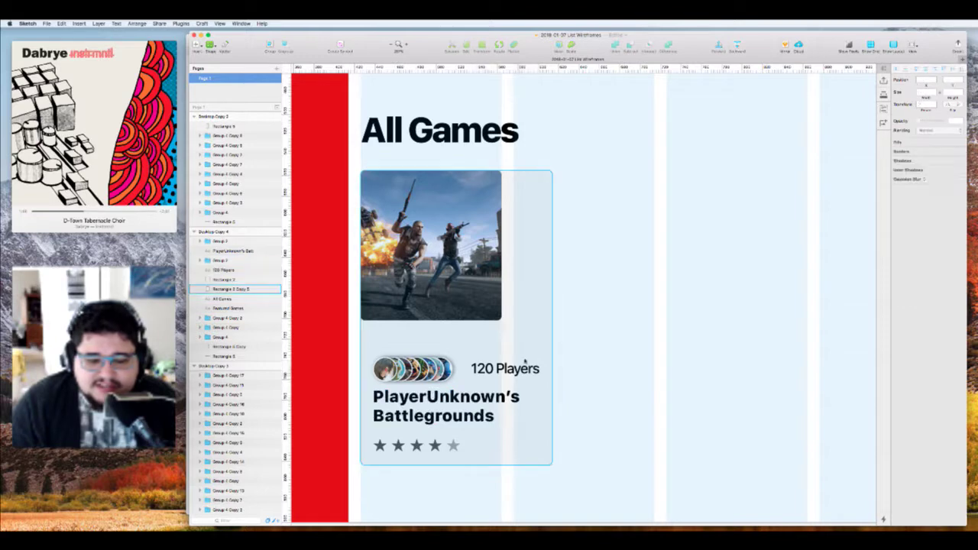
Move the avatars, title and stars right of the image and make the card background wider and shorter.
left_click(416, 369, "shift")
left_click(419, 414, "shift")
left_click(417, 445, "shift")
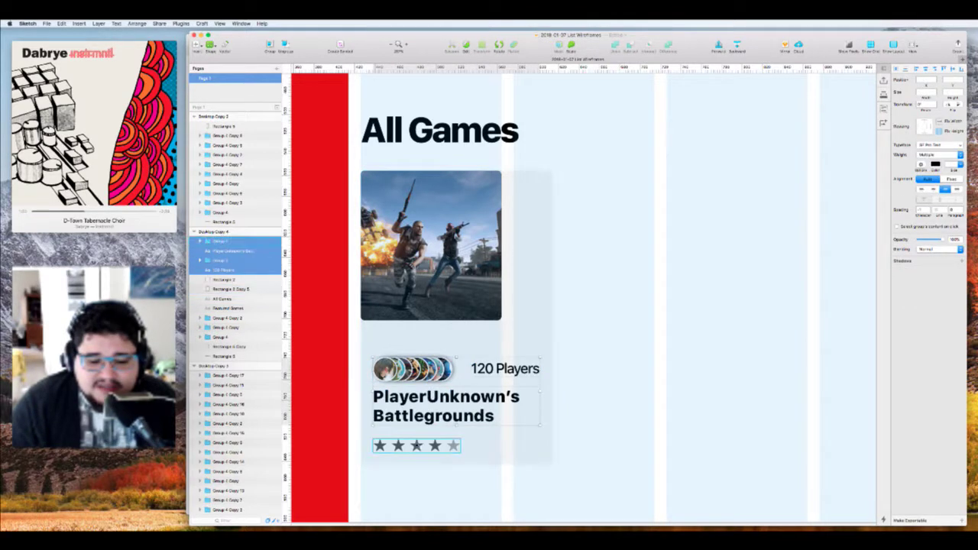
left_click_drag(489, 369, 628, 201)
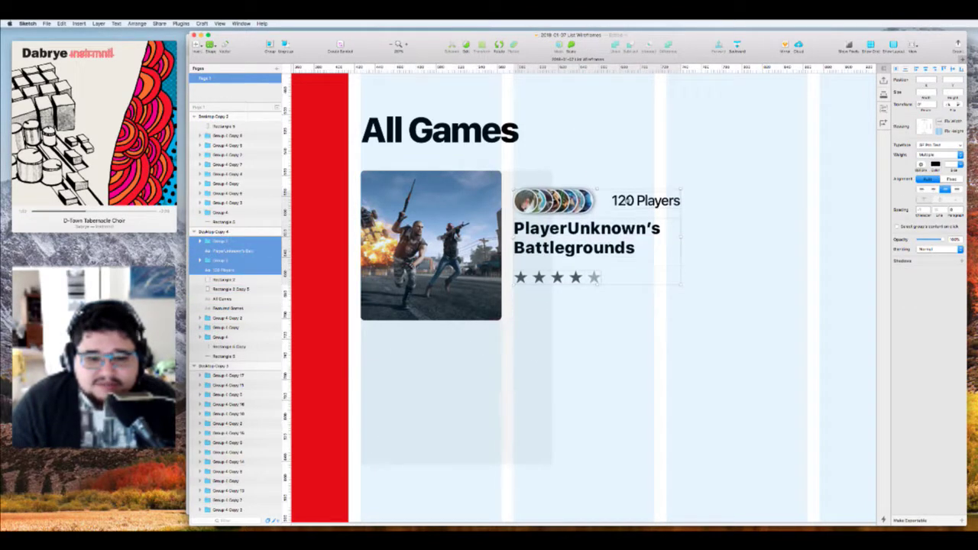
left_click(517, 377)
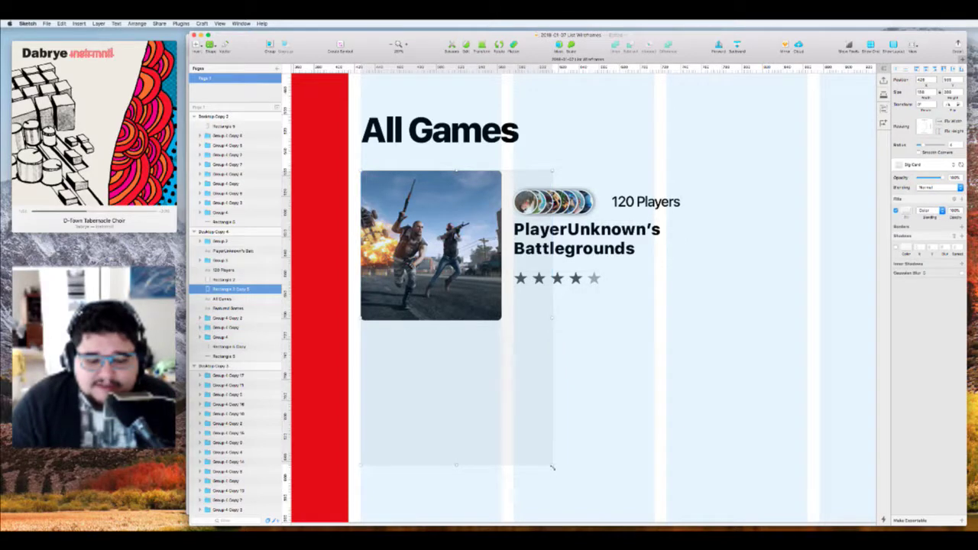
left_click_drag(552, 467, 809, 321)
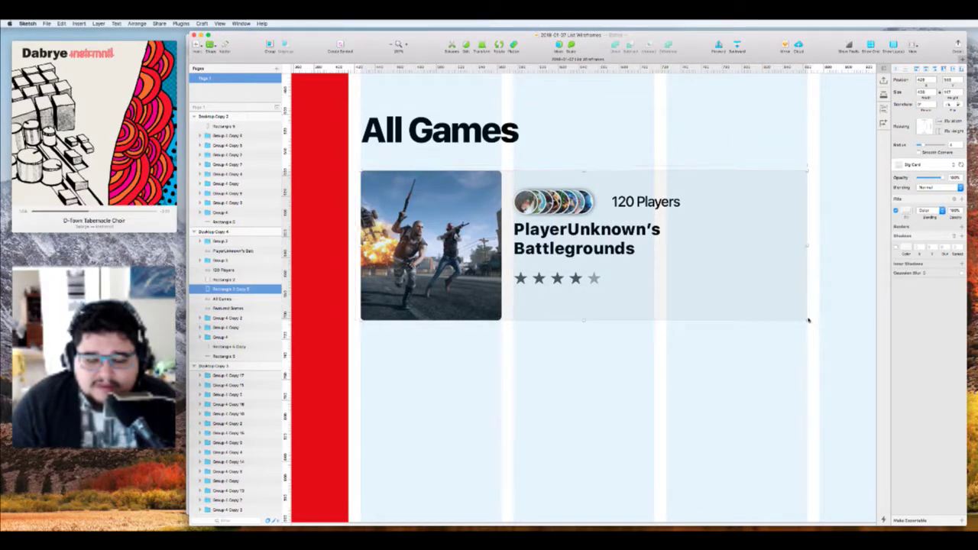
Duplicate the row of two cards below it to form a two-by-two grid.
scroll(809, 321, "down", 5)
scroll(808, 316, "up", 5)
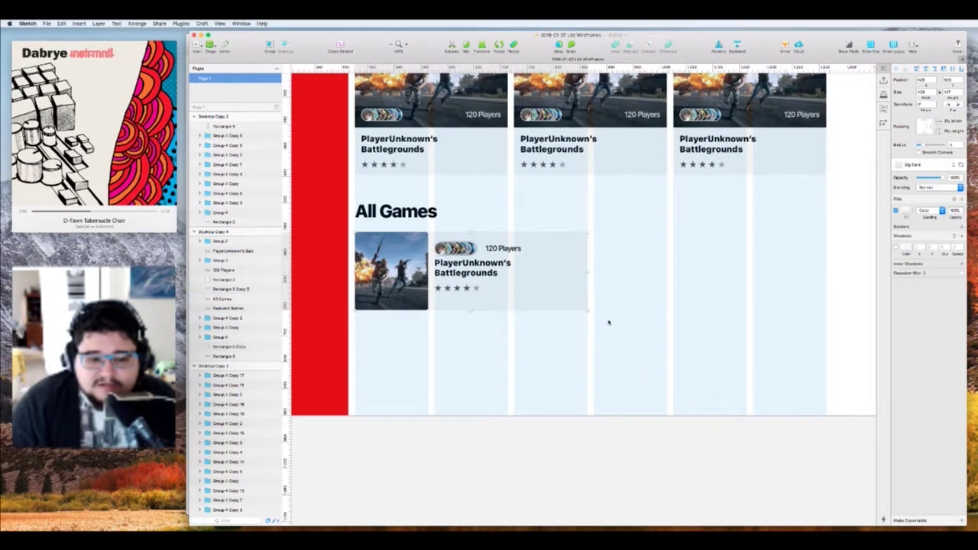
left_click_drag(623, 327, 632, 241)
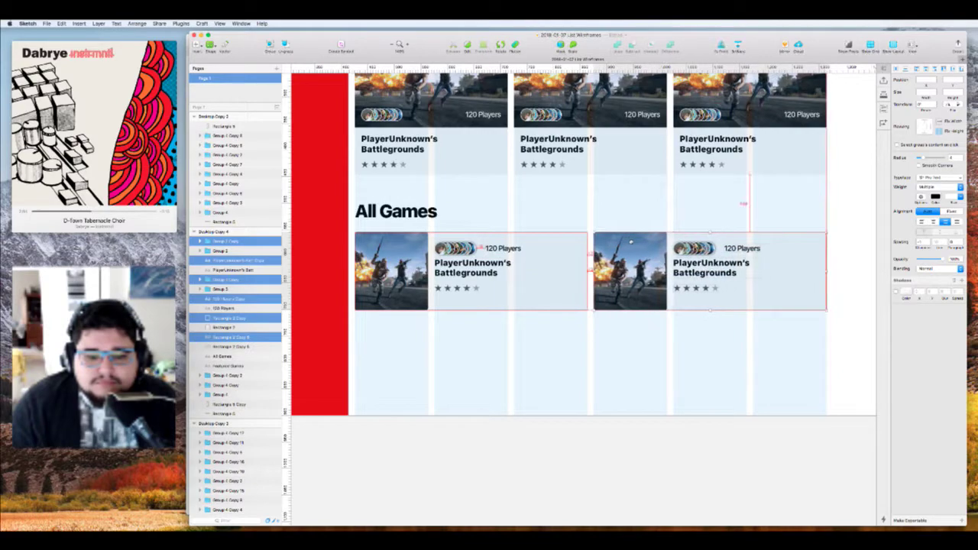
scroll(631, 241, "down", 3)
scroll(621, 269, "up", 5)
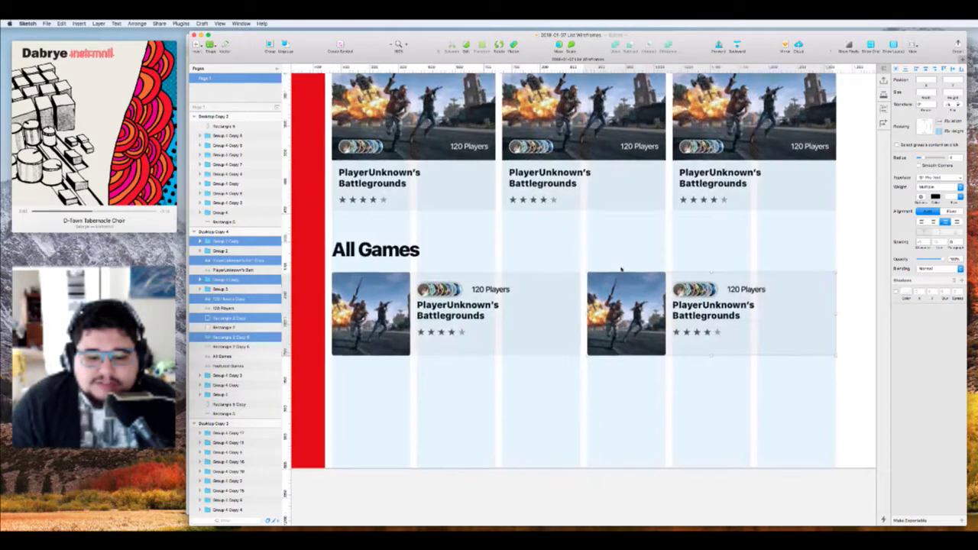
scroll(594, 298, "up", 2)
scroll(593, 298, "down", 2)
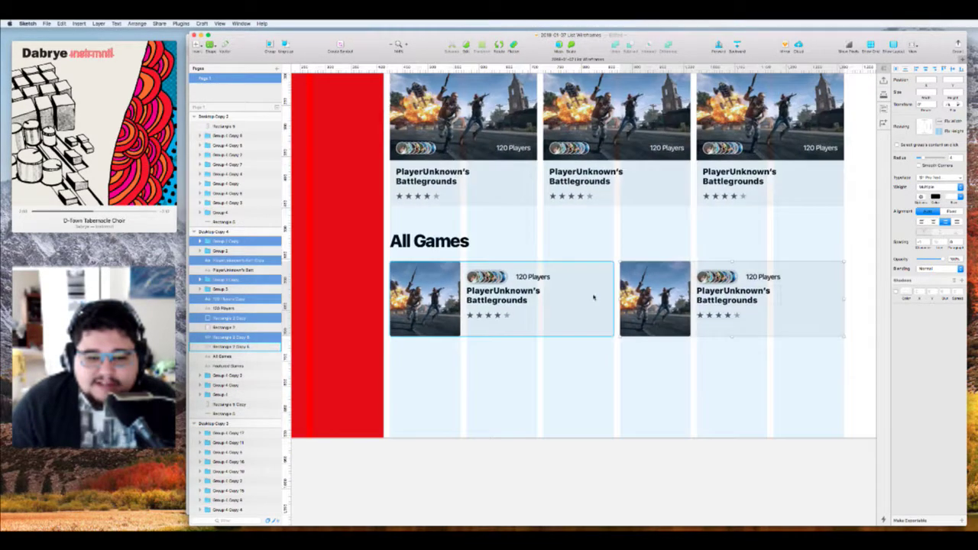
scroll(594, 298, "down", 2)
scroll(592, 290, "up", 2)
scroll(577, 355, "down", 1)
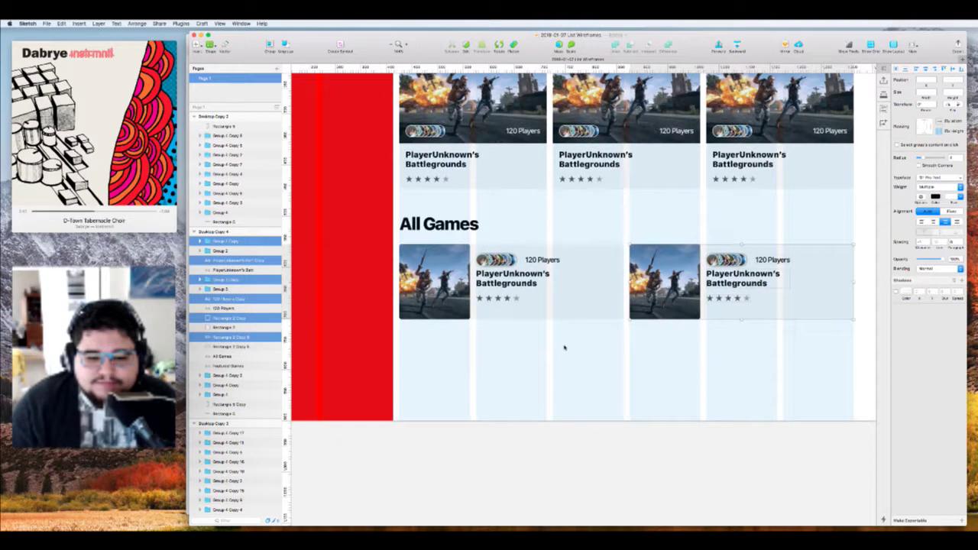
left_click_drag(426, 365, 807, 216)
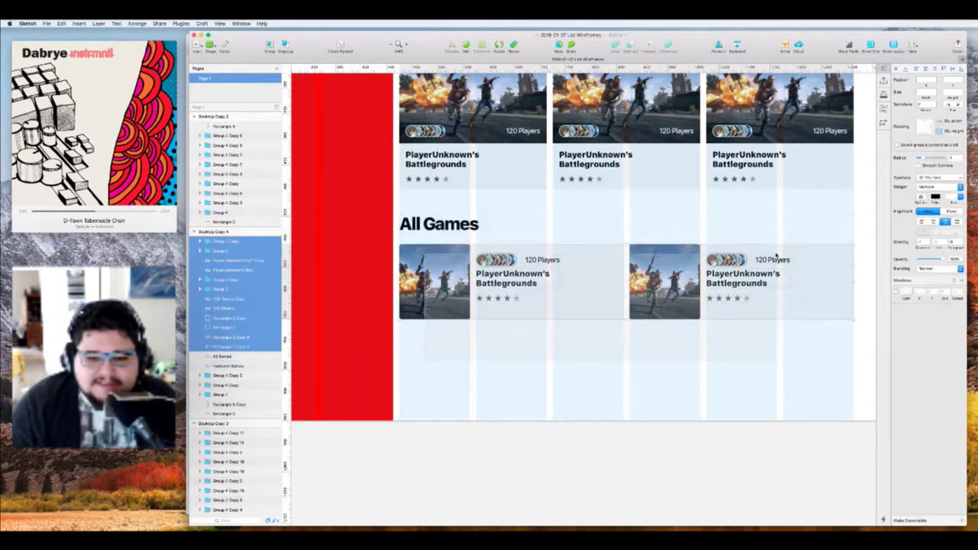
left_click_drag(771, 260, 769, 338, "alt")
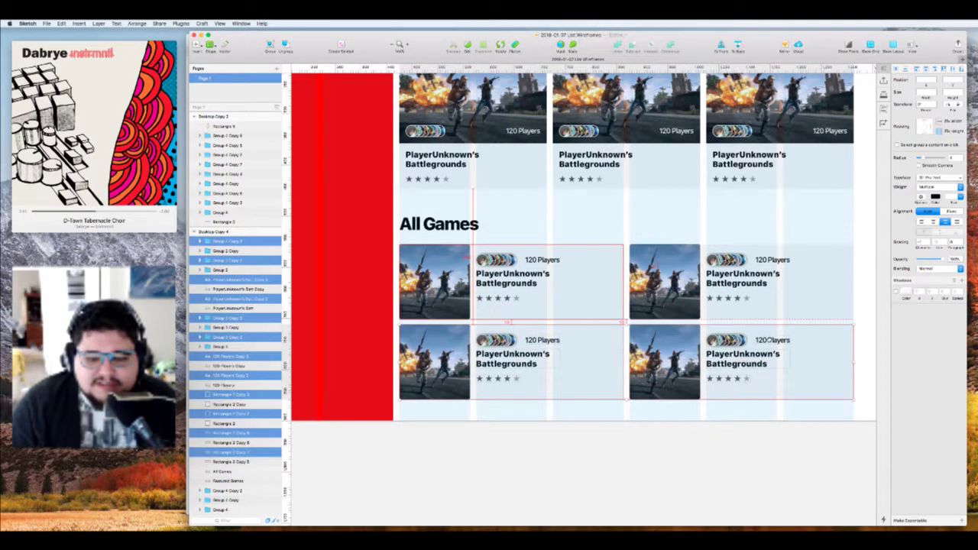
left_click(770, 237)
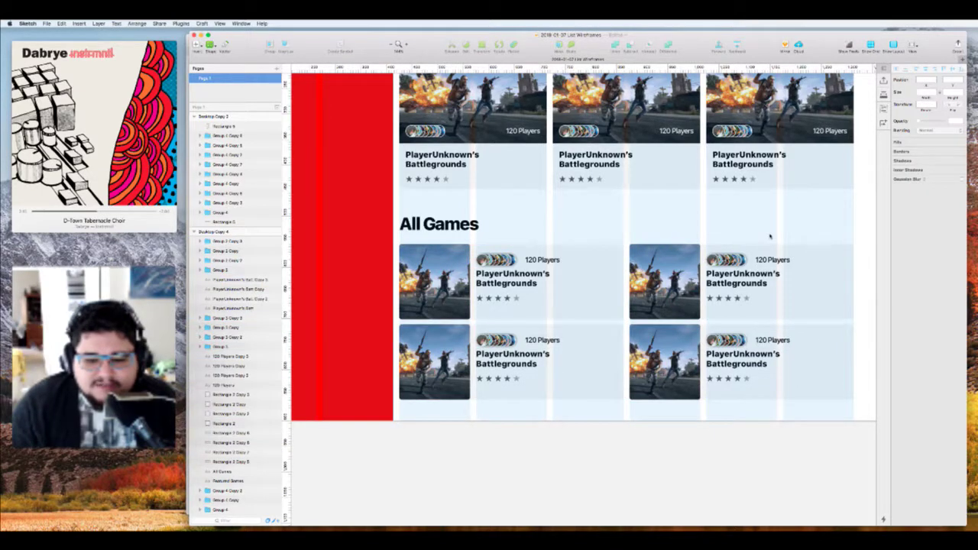
scroll(769, 240, "down", 2)
scroll(771, 243, "up", 1)
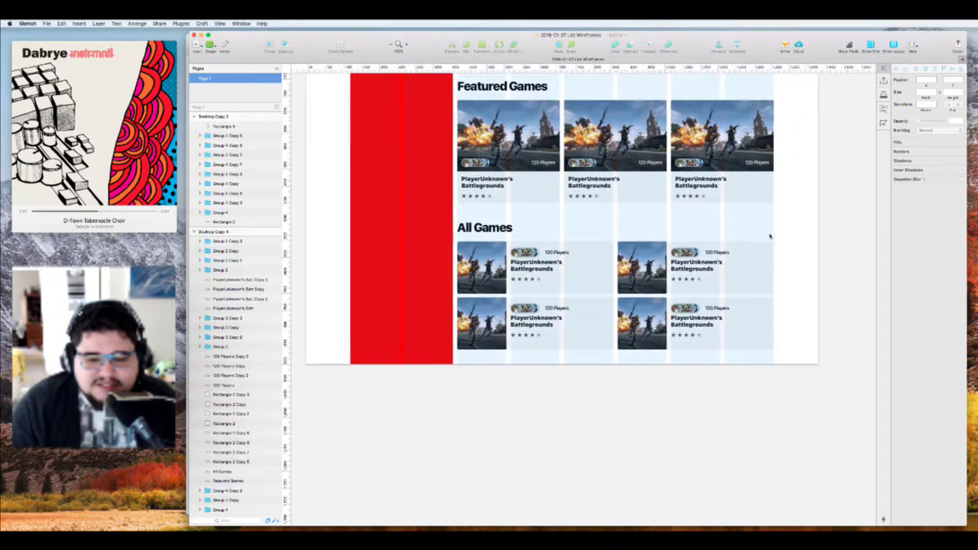
Duplicate the artboard as Desktop Copy 4.
scroll(772, 246, "right", 2)
left_click_drag(773, 247, 757, 306)
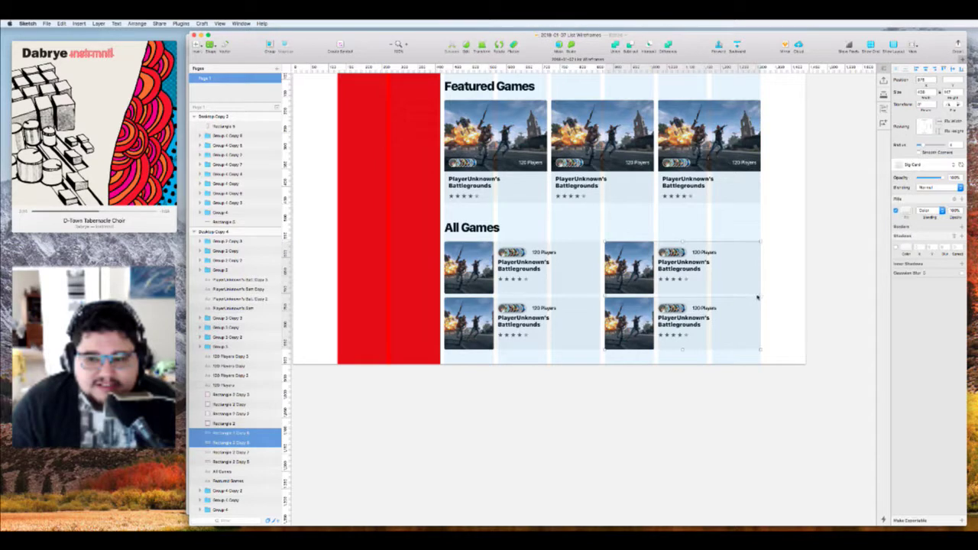
scroll(719, 272, "down", 3)
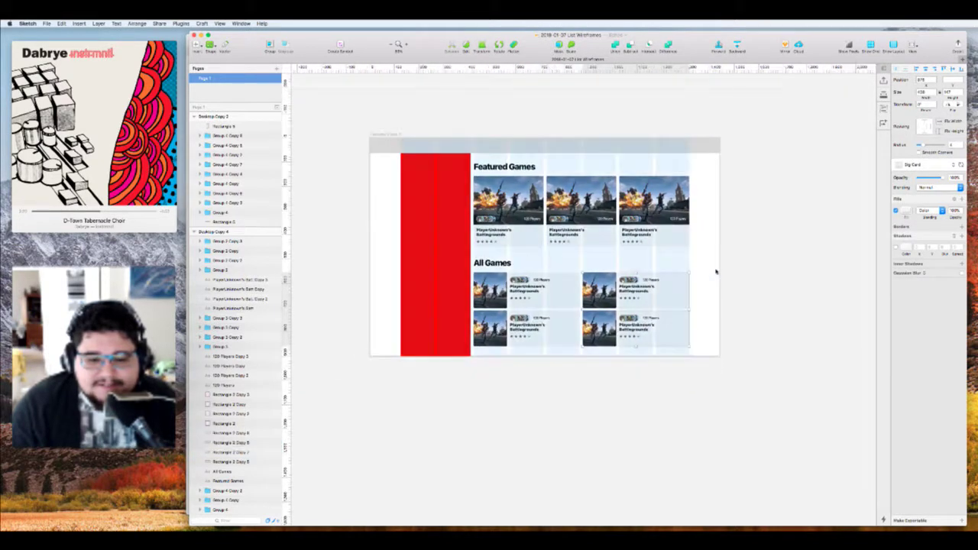
scroll(536, 334, "right", 3)
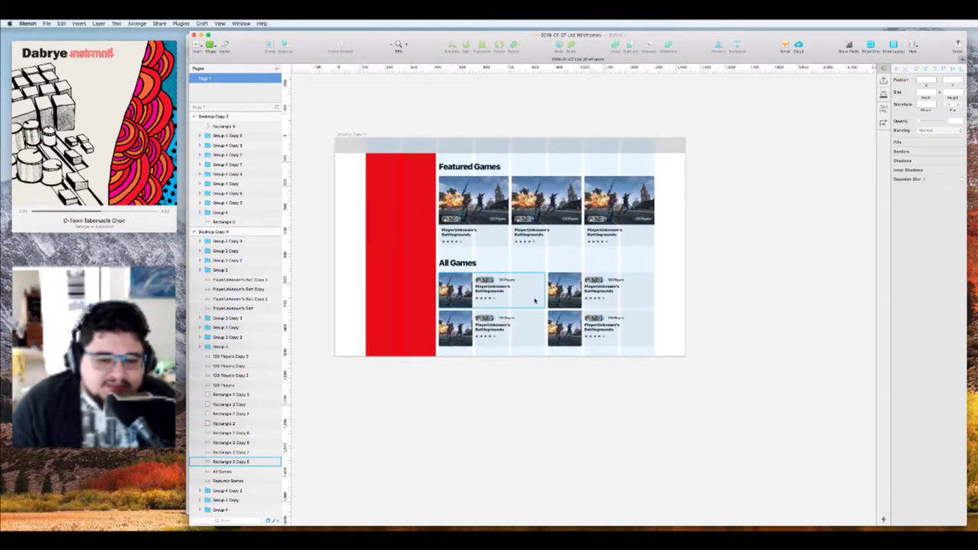
scroll(504, 333, "down", 3)
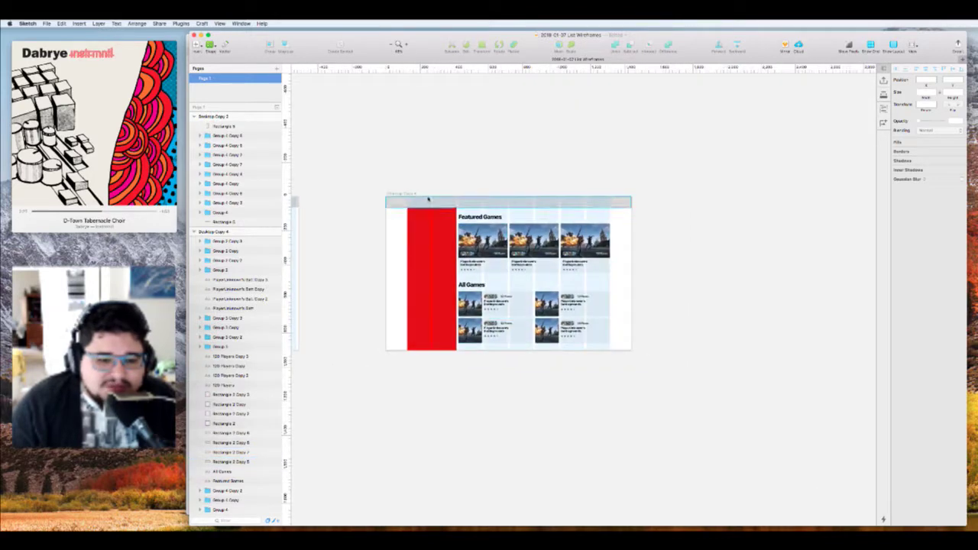
left_click(413, 194)
left_click(413, 194)
left_click_drag(413, 194, 413, 370)
scroll(412, 367, "down", 5)
scroll(483, 321, "up", 10)
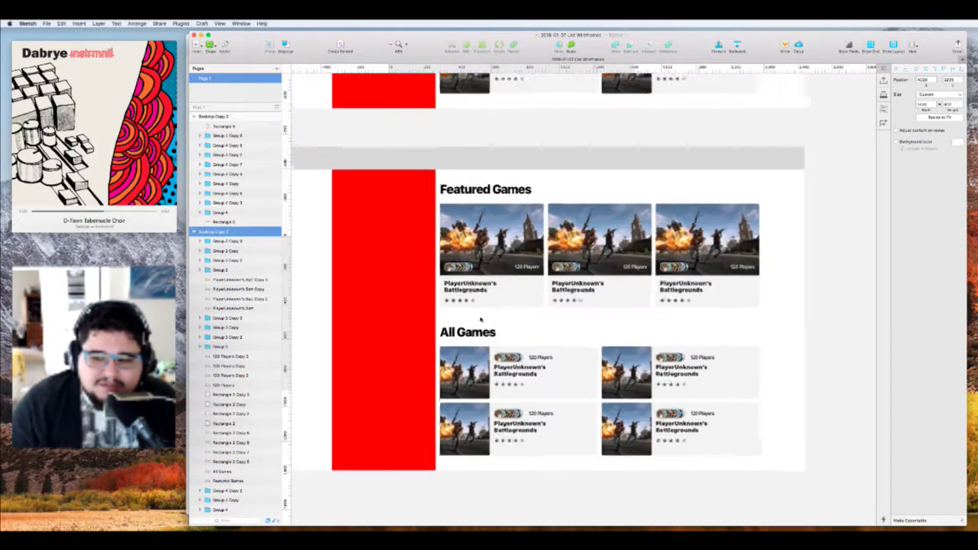
With layout columns shown, delete the bottom card row and the right-hand card, leaving one list card.
key("ctrl+l")
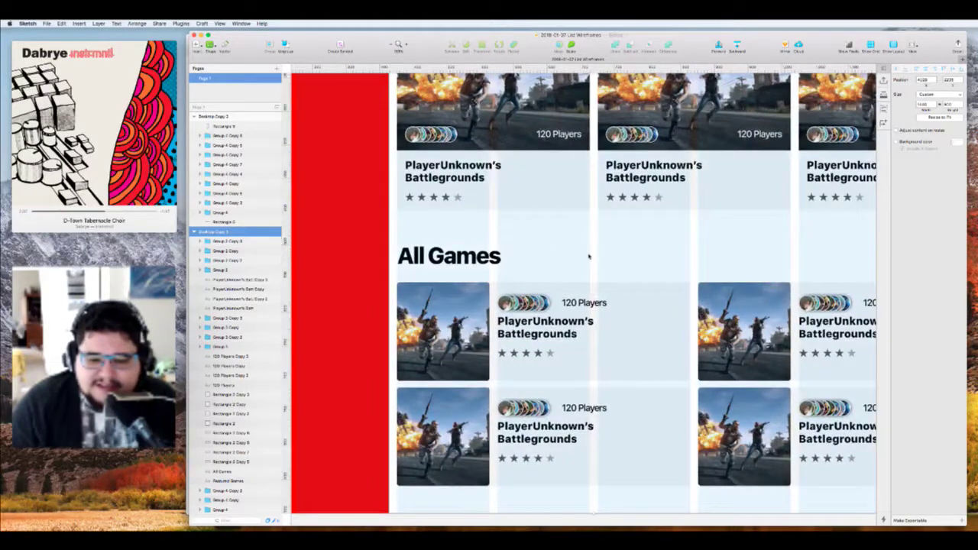
scroll(581, 252, "down", 2)
scroll(581, 252, "right", 2)
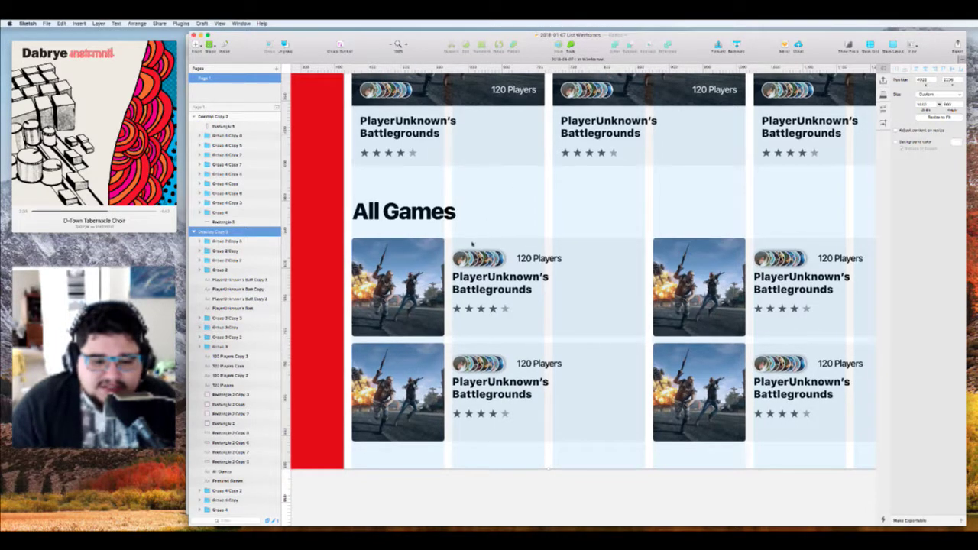
left_click(345, 500)
left_click(397, 428, "super")
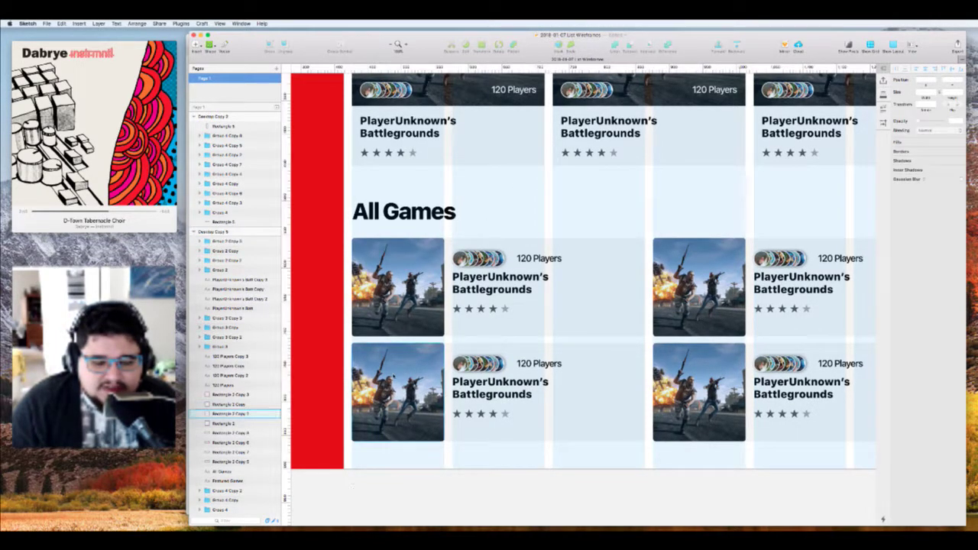
left_click(458, 397, "shift")
left_click(699, 405, "shift")
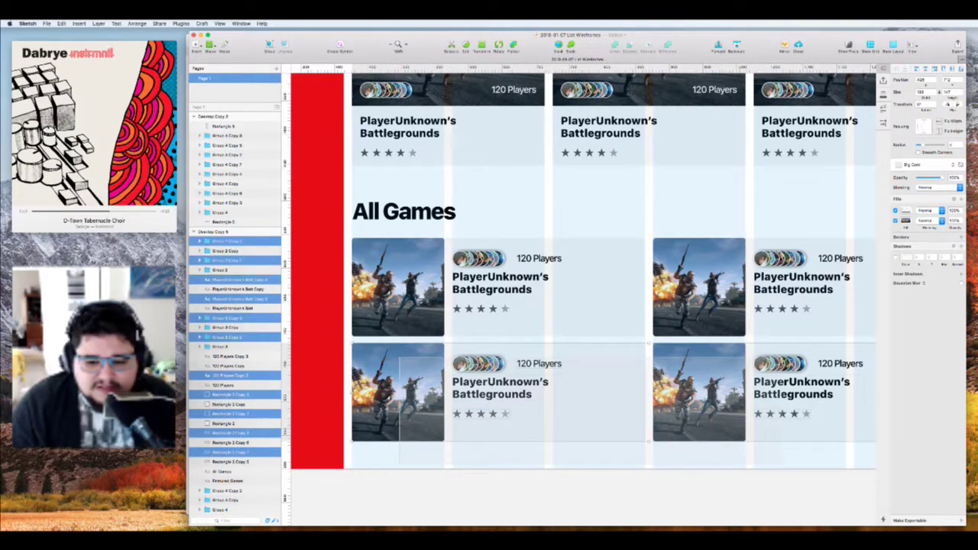
key("Delete")
left_click(841, 252)
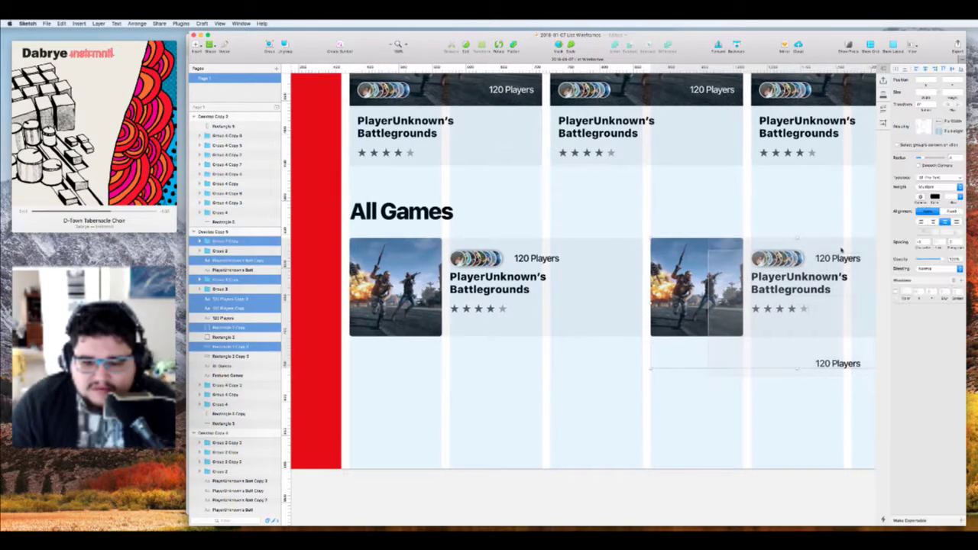
key("Delete")
Move the game title below the image and set its size to 14.
scroll(667, 292, "left", 3)
scroll(667, 290, "up", 3)
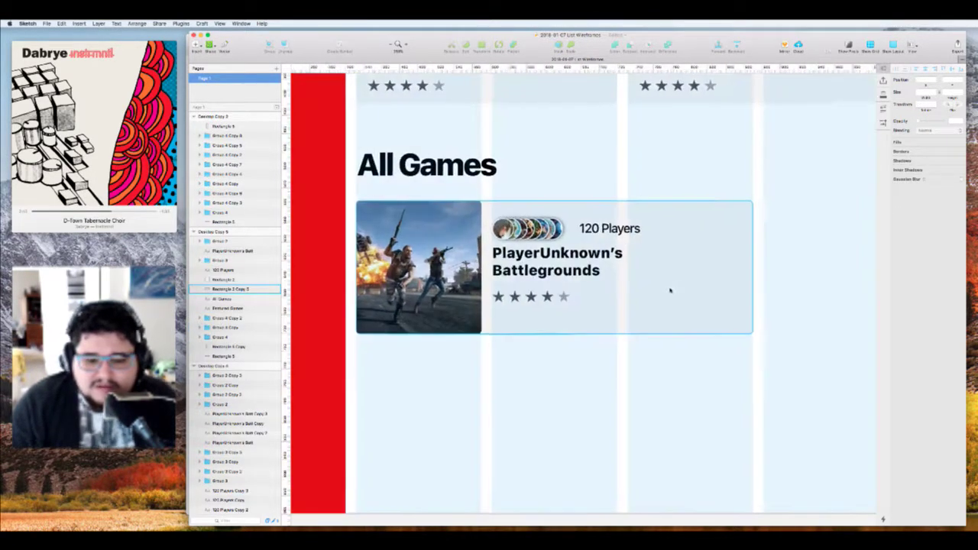
scroll(668, 288, "left", 3)
left_click(638, 294)
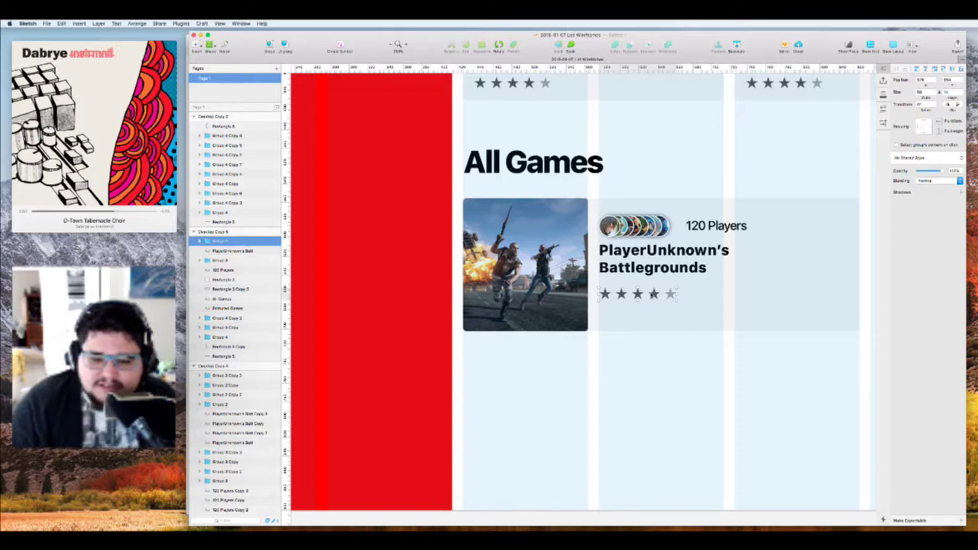
left_click(664, 268)
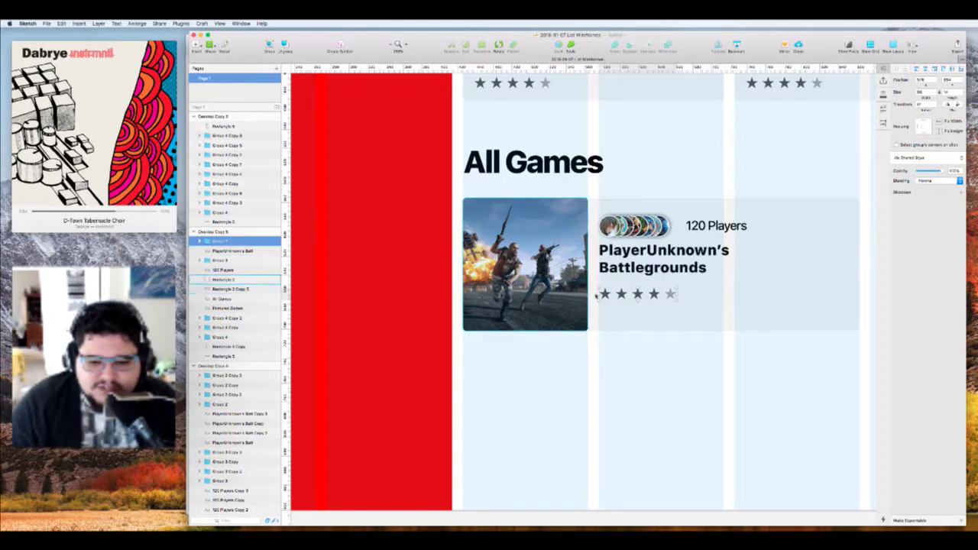
left_click_drag(664, 268, 537, 362)
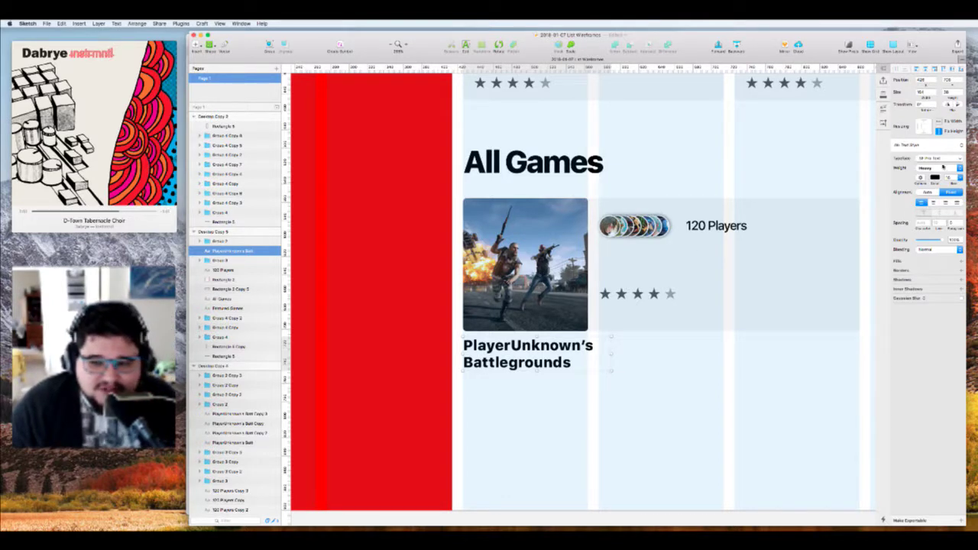
type("14")
key("Return")
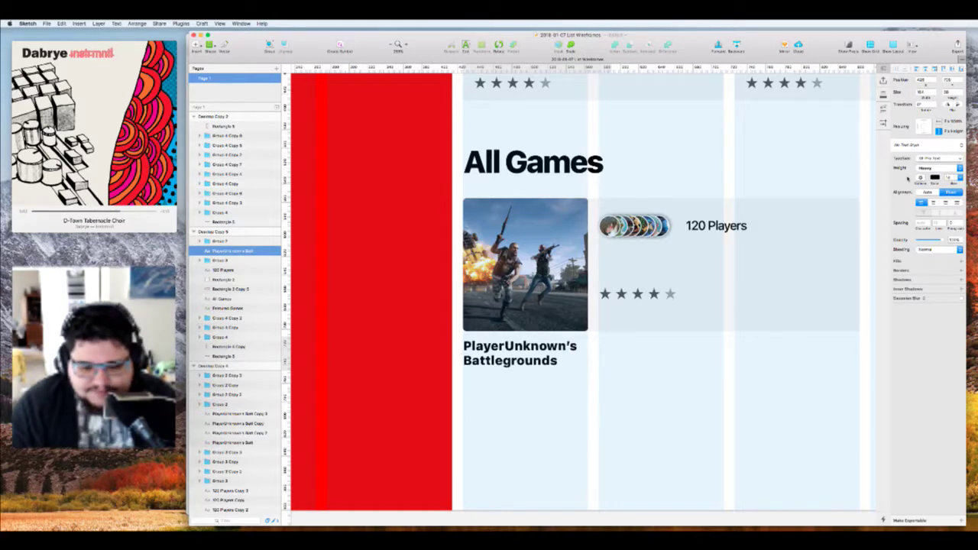
left_click(512, 358)
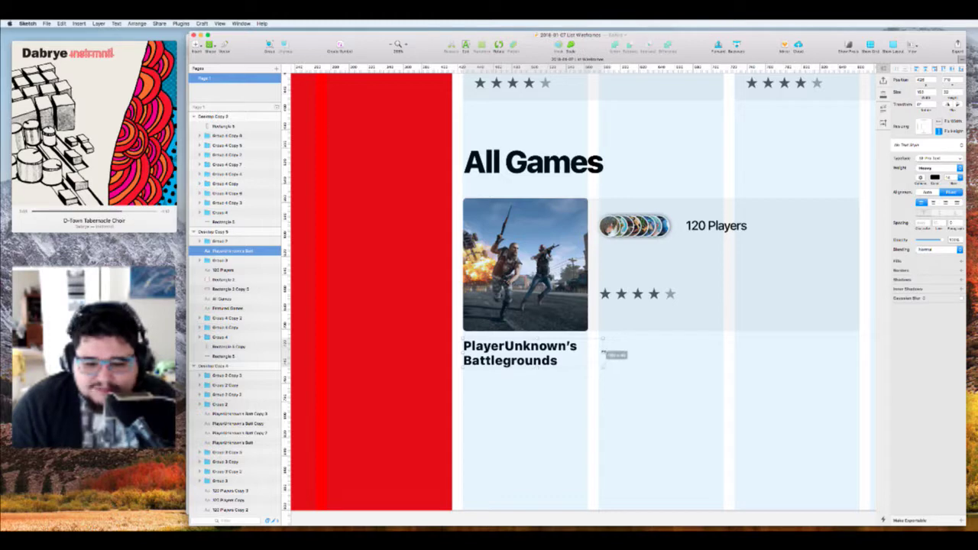
Shrink the card background to the image column and move the star rating below the title.
left_click(746, 269)
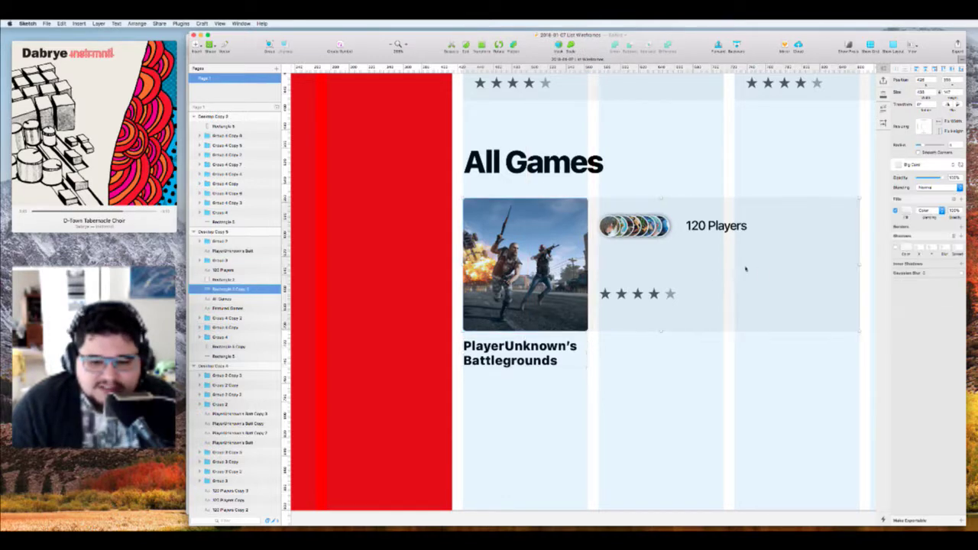
left_click_drag(860, 332, 587, 394)
left_click_drag(645, 292, 510, 386)
left_click(650, 201)
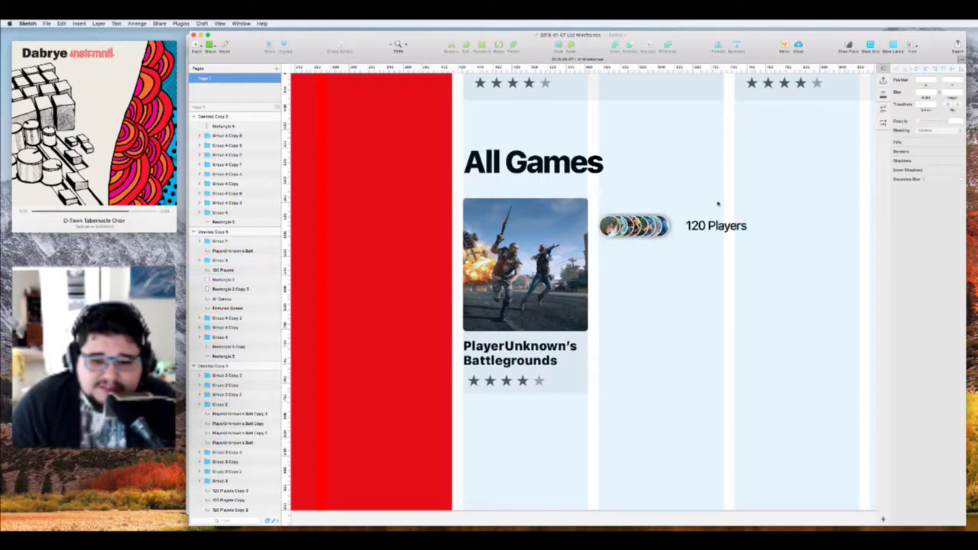
Place the avatar circles over the image's lower left and delete the 120 Players text.
left_click_drag(642, 225, 588, 265)
left_click_drag(535, 305, 500, 312)
left_click(716, 225)
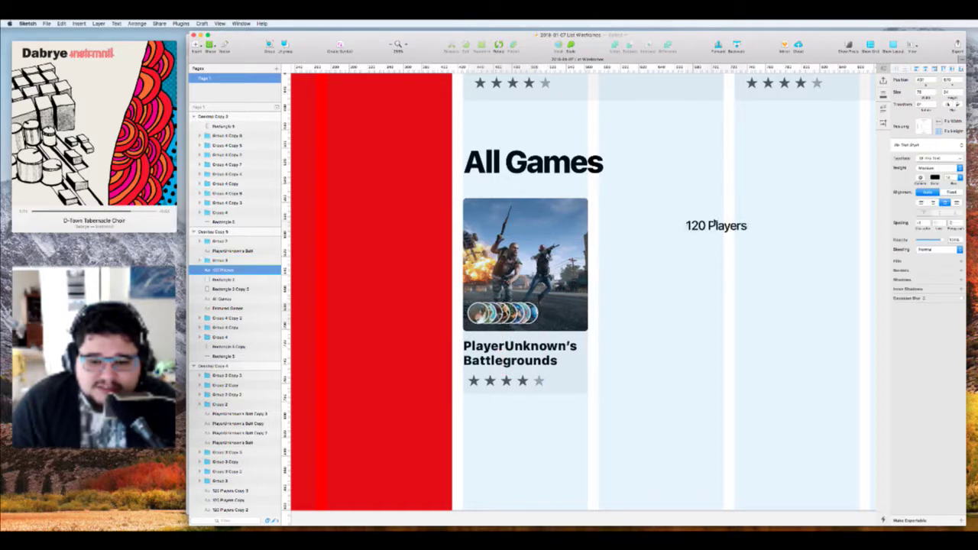
key("Delete")
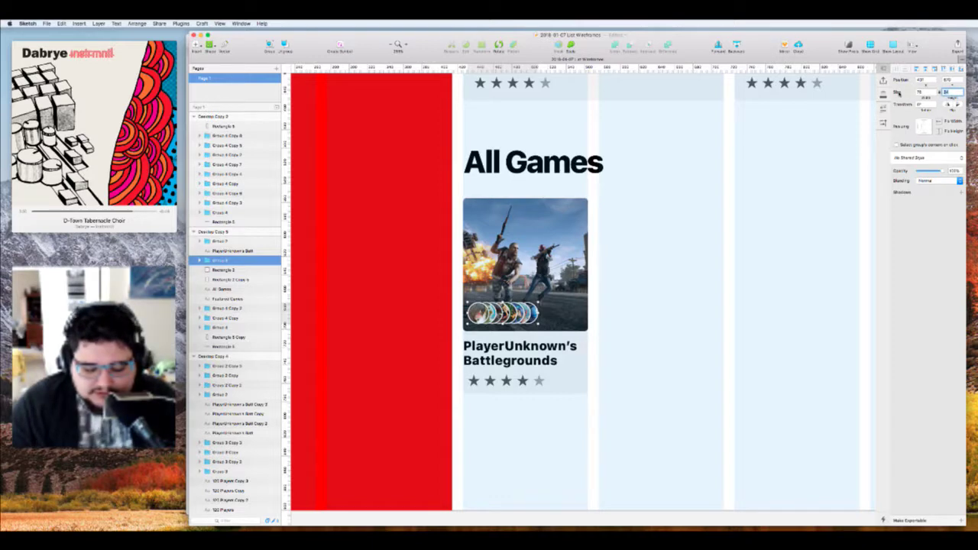
key("Return")
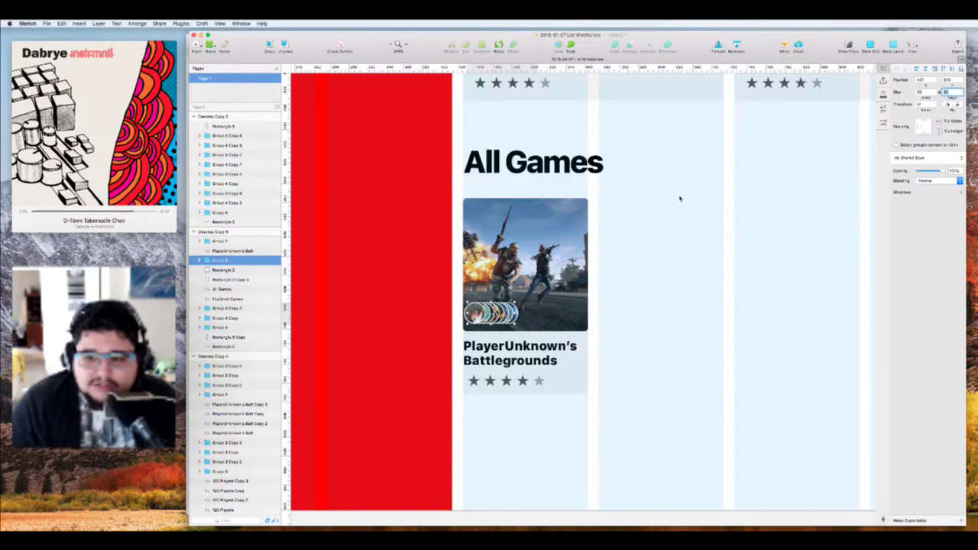
key("super+z")
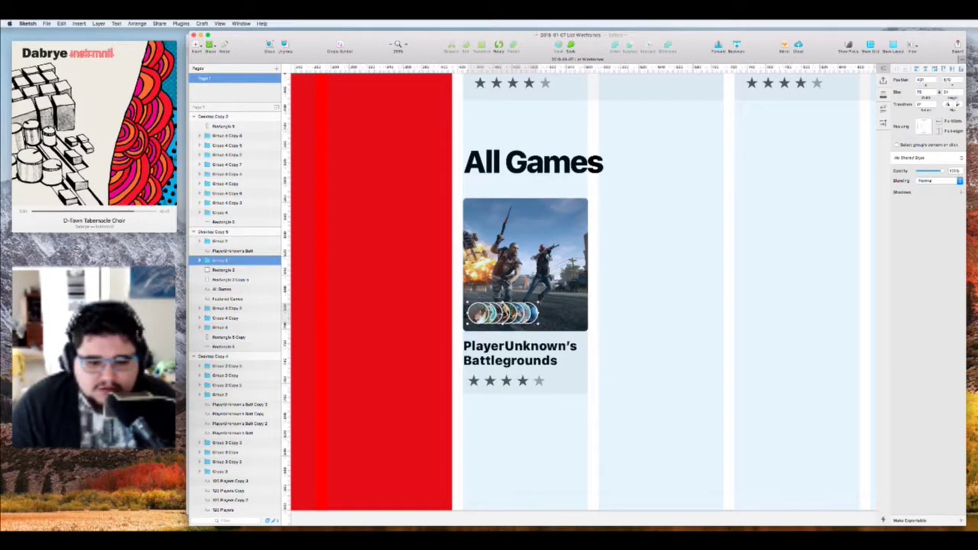
Pack the avatar circles closer together within their group.
double_click(530, 301)
left_click(232, 328, "shift")
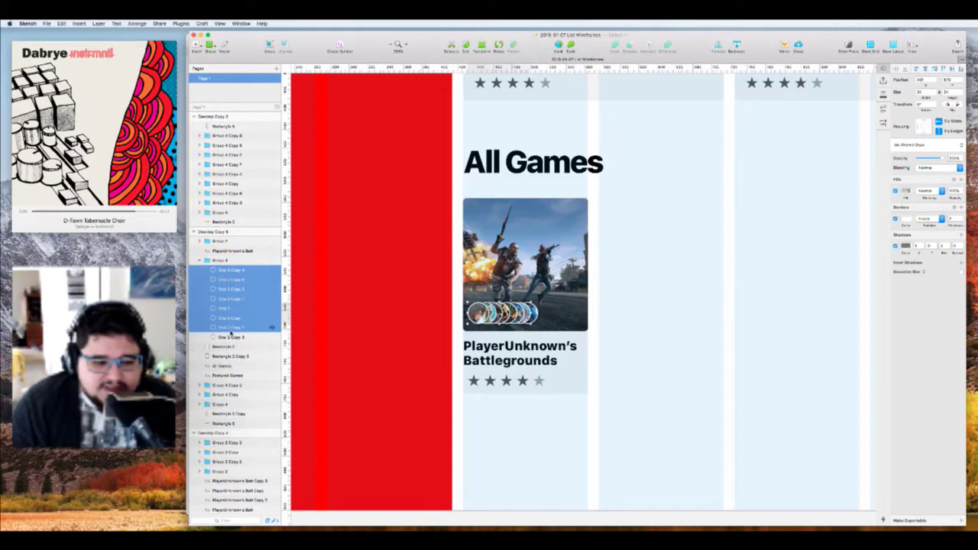
left_click(231, 337, "shift")
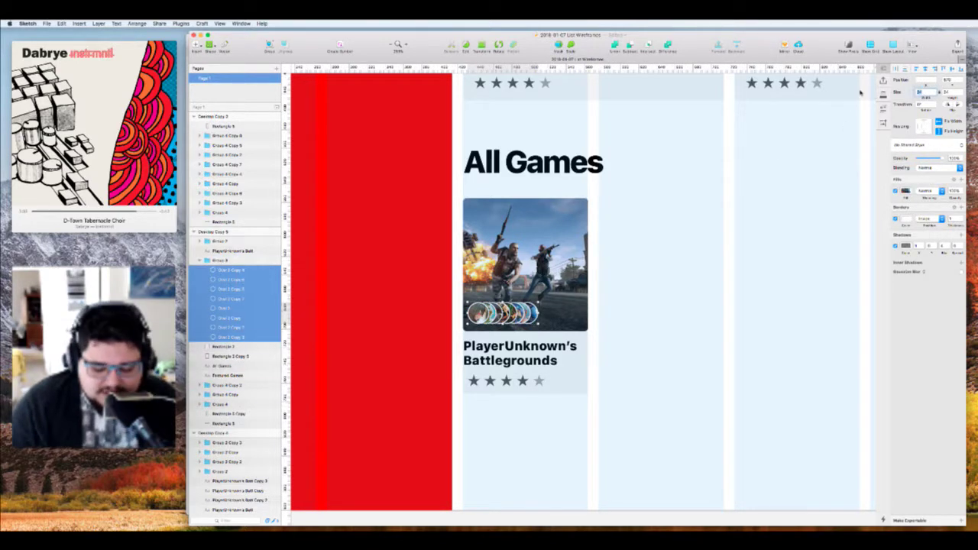
key("super+shift+z")
left_click(653, 277)
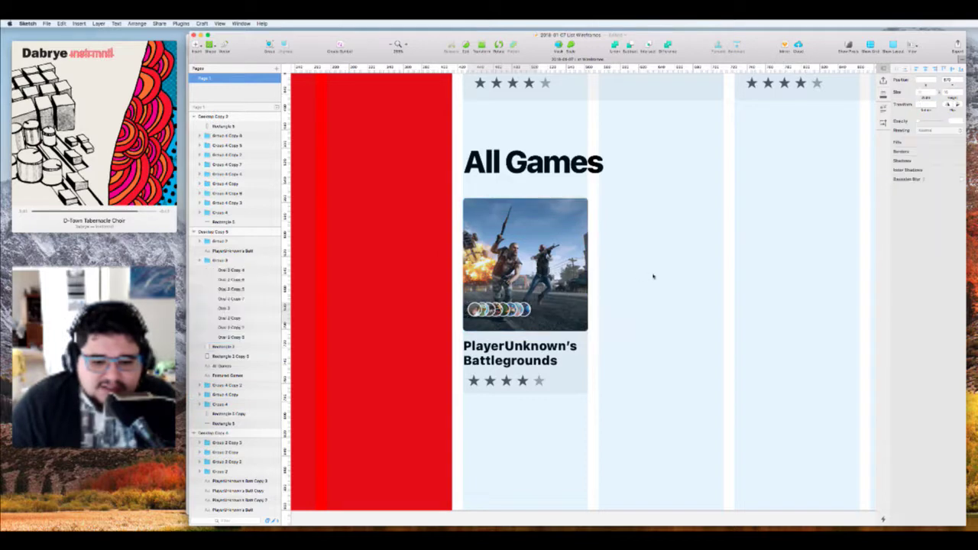
left_click(505, 317)
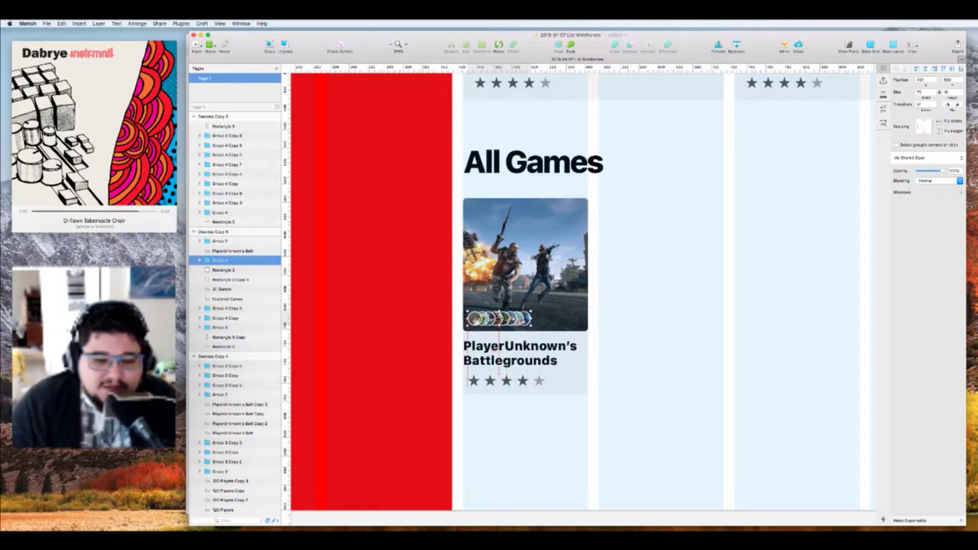
left_click(690, 292)
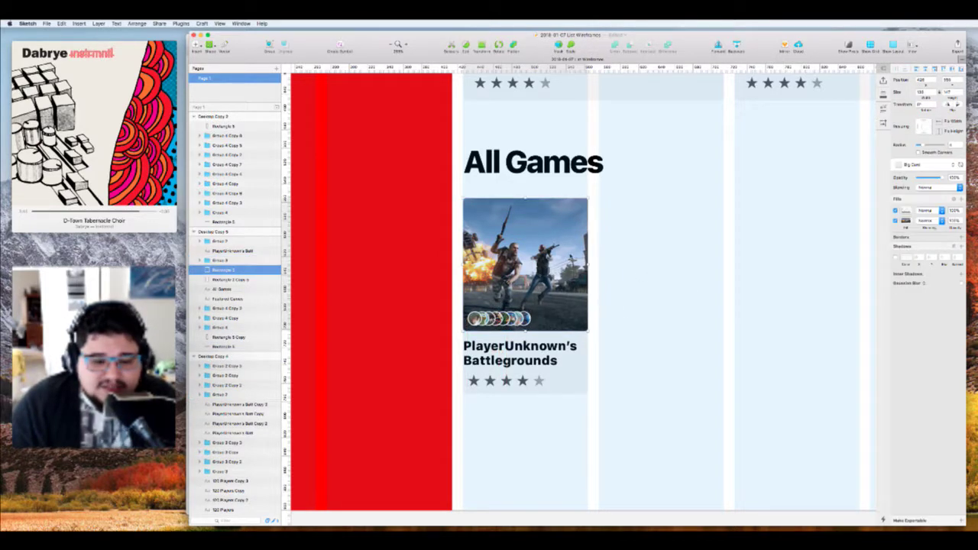
left_click(503, 359)
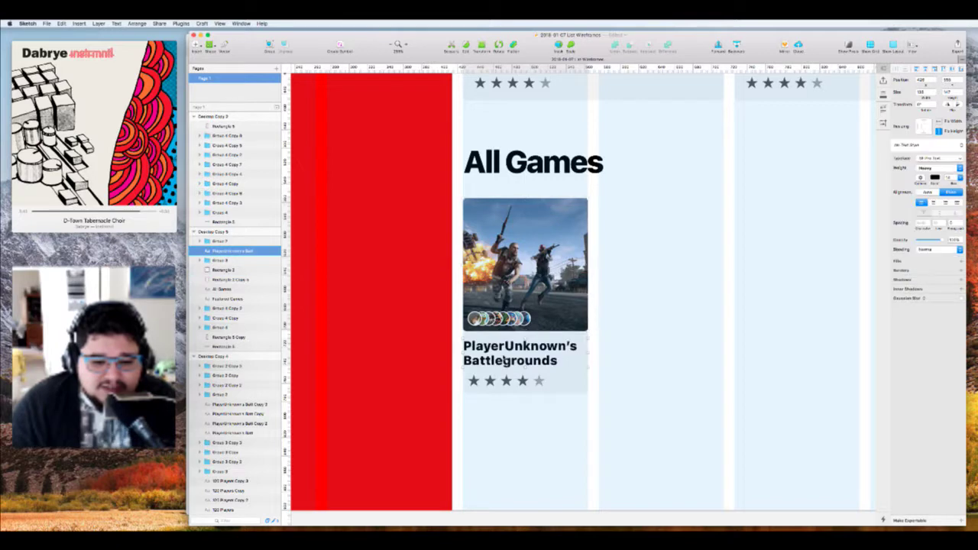
left_click(945, 171)
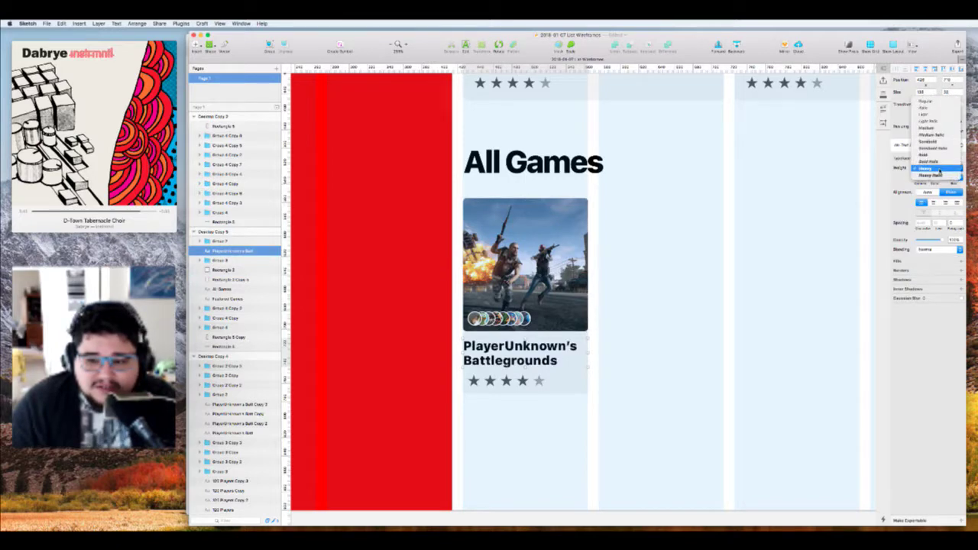
Make the game title Medium weight at size 12, then align and narrow its text box.
left_click(941, 128)
scroll(631, 253, "up", 3)
scroll(631, 253, "down", 2)
scroll(631, 253, "up", 3)
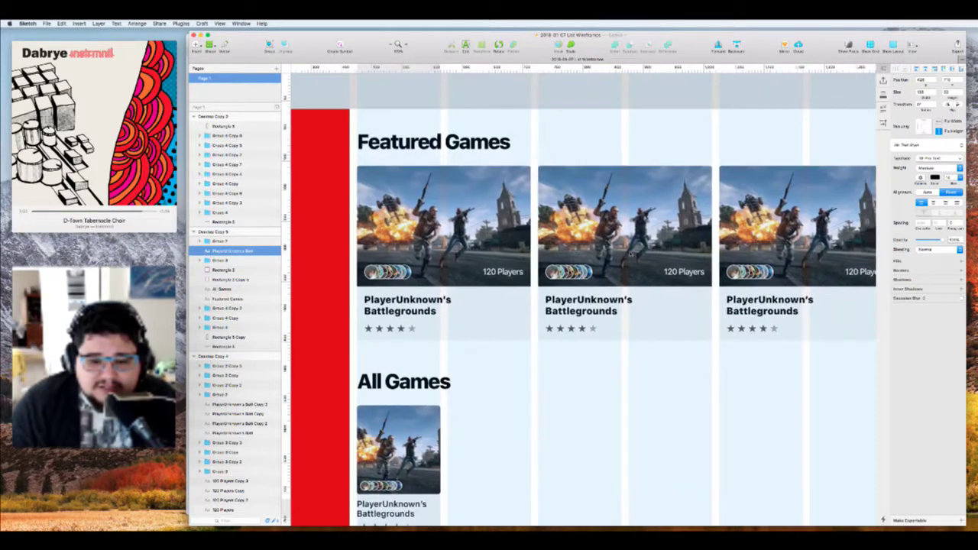
scroll(566, 336, "down", 3)
scroll(506, 370, "left", 1)
scroll(506, 370, "up", 3)
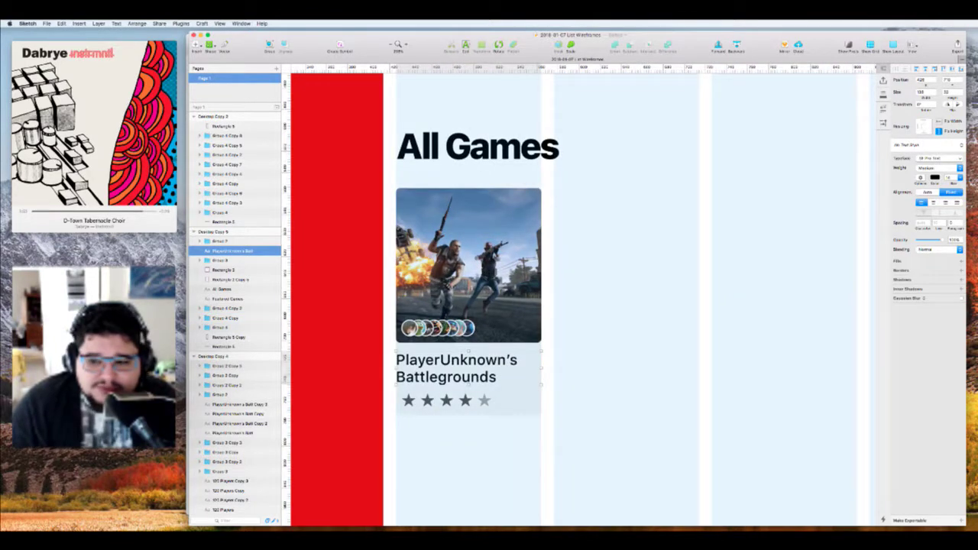
left_click(950, 178)
type("12")
key("Return")
left_click(654, 328)
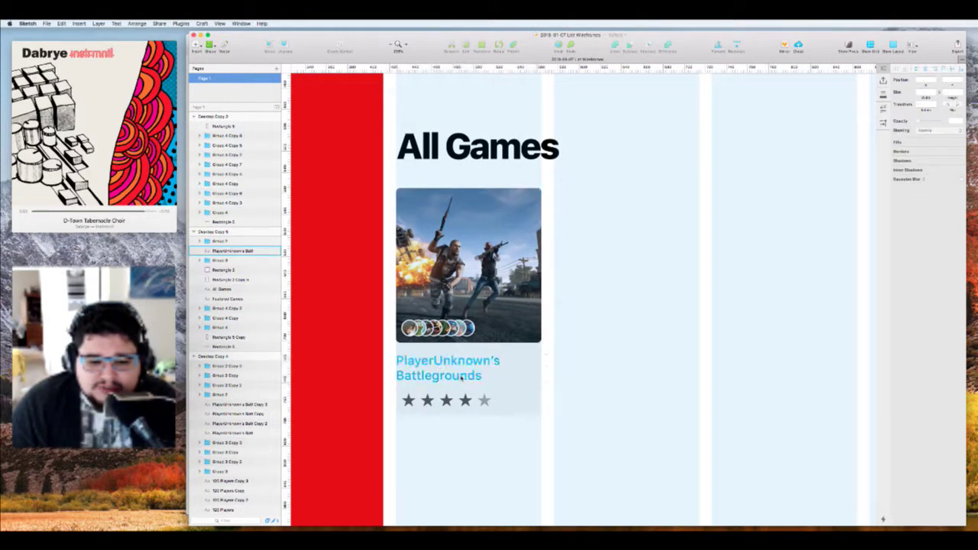
mouse_move(460, 376)
left_mouse_down()
mouse_move(472, 378)
mouse_move(463, 377)
left_mouse_up()
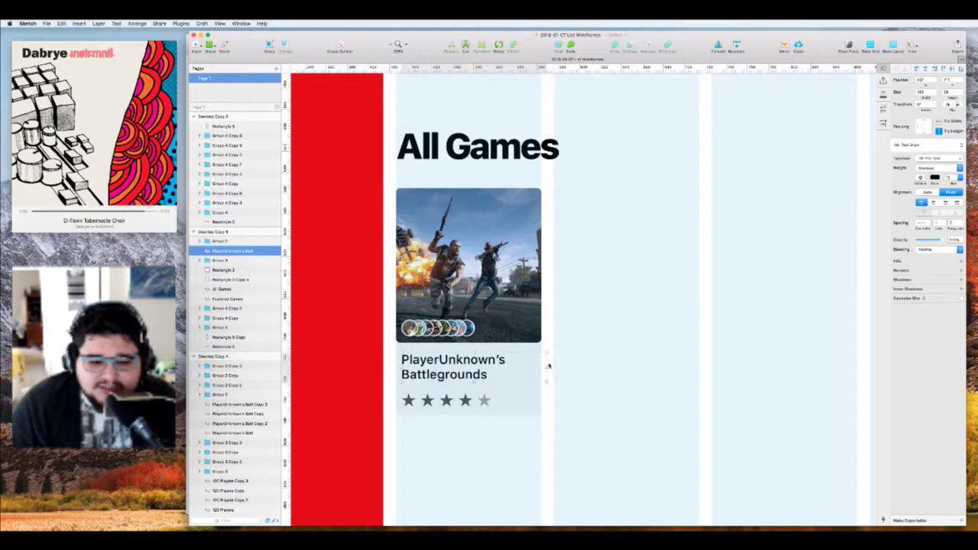
left_click_drag(546, 368, 533, 370)
Set the star rating height to 12 and select all five stars for scaling.
left_click(438, 365)
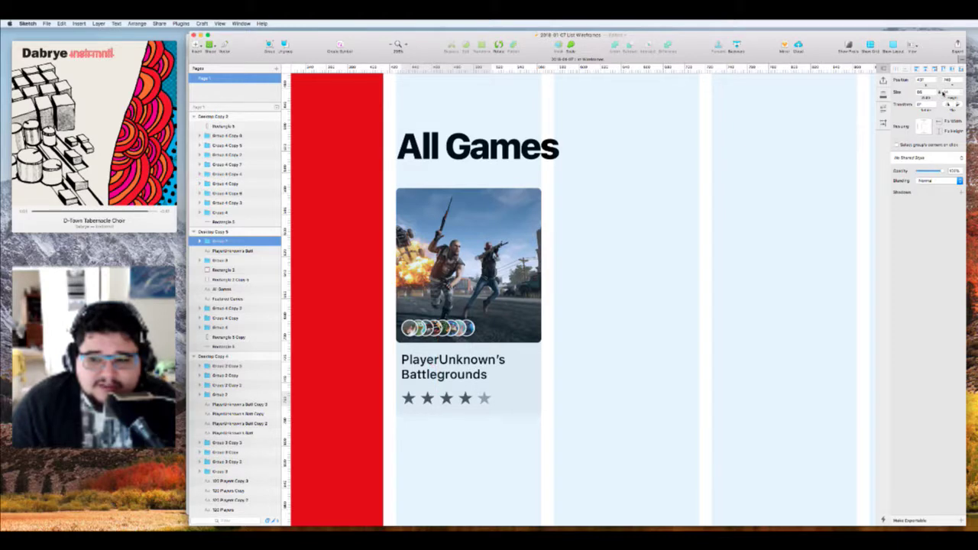
left_click(945, 94)
key("Down")
key("Down")
key("Down")
key("Up")
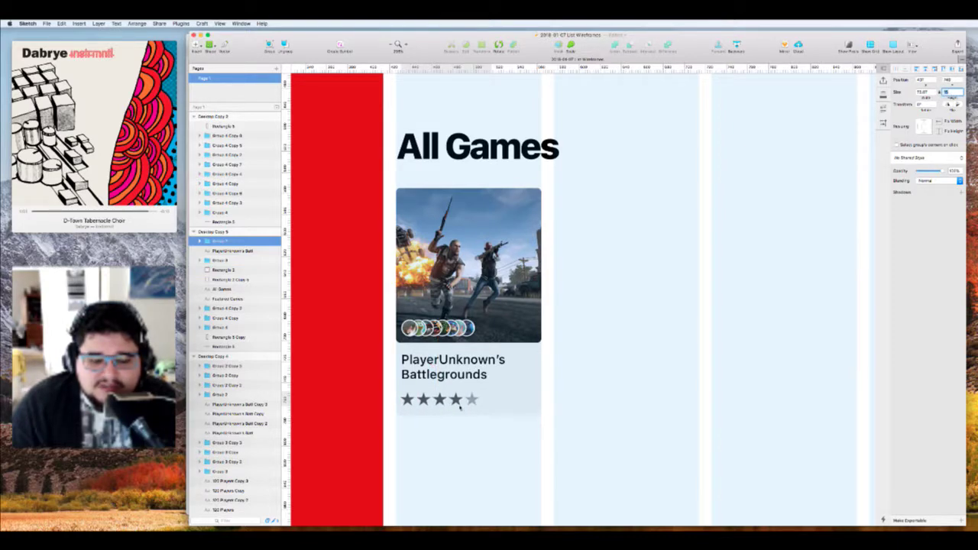
double_click(460, 405)
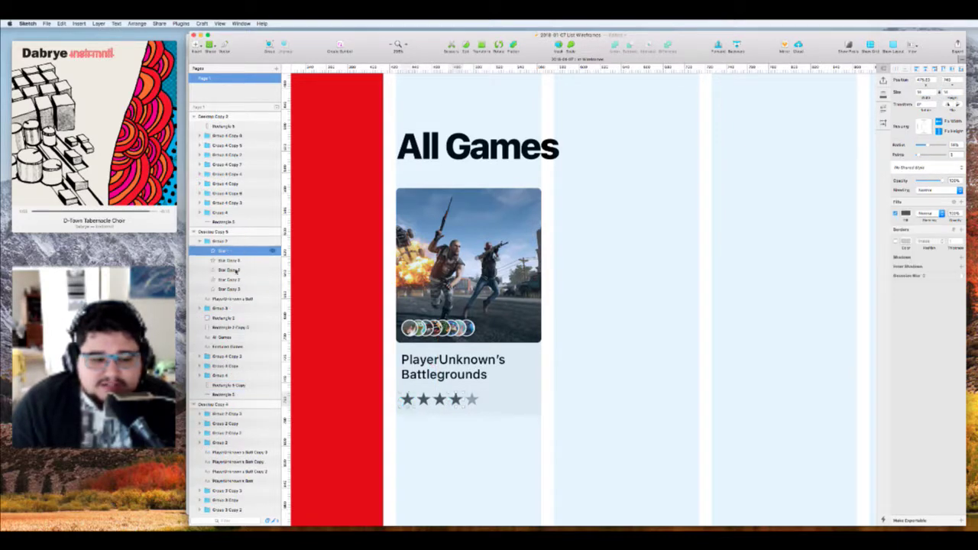
left_click(230, 288, "shift")
key("super+k")
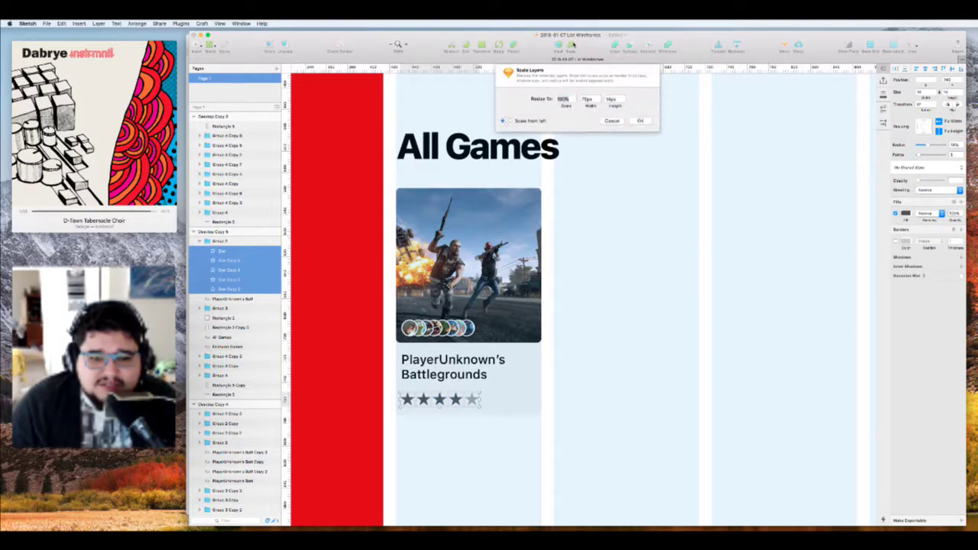
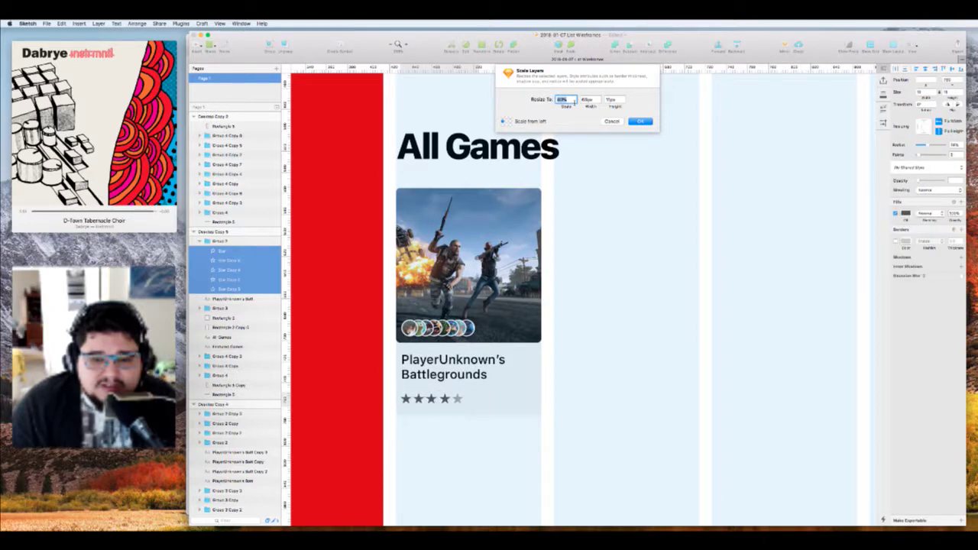
Stretch the All Games card's star-rating group wider across the card, then zoom out.
key("Return")
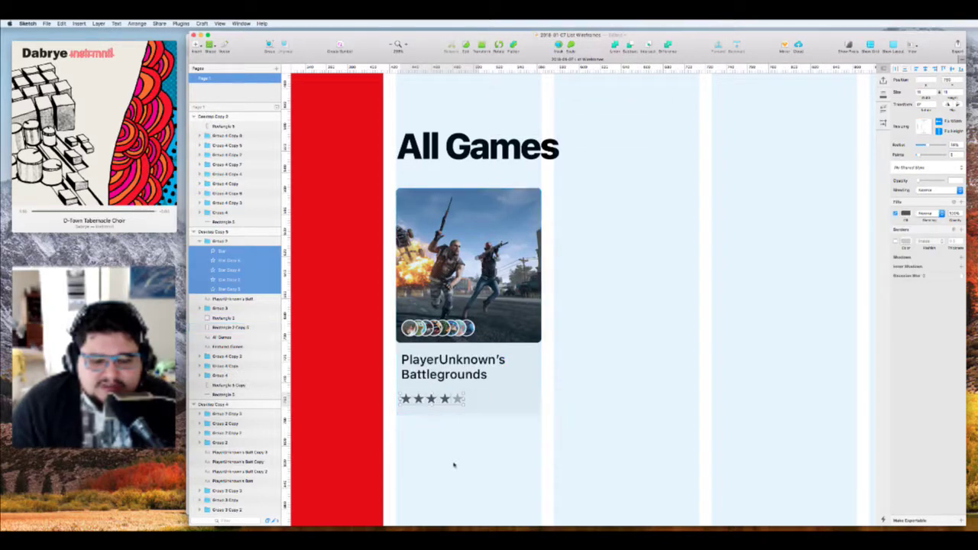
left_click(454, 463)
left_click(457, 396)
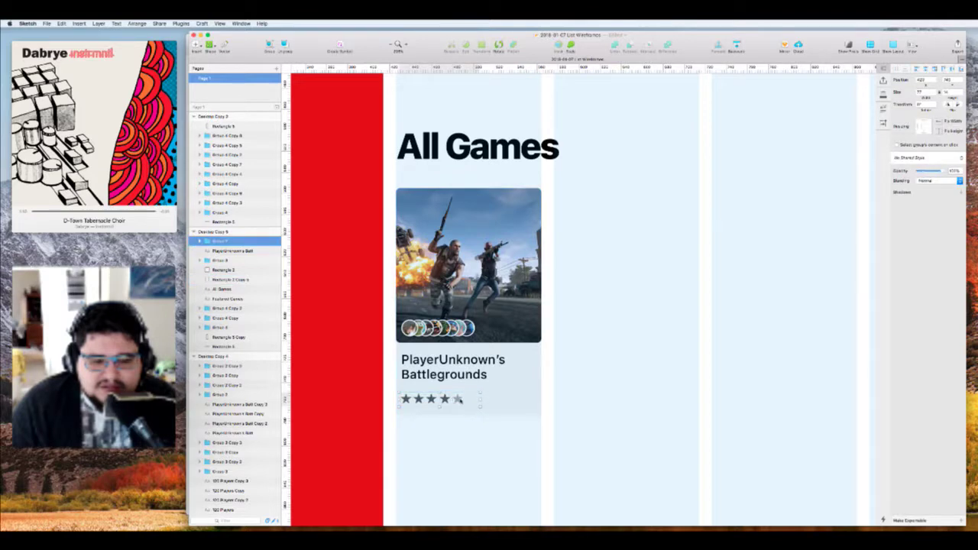
mouse_move(480, 398)
left_mouse_down()
mouse_move(496, 404)
mouse_move(469, 412)
left_mouse_up()
left_click(510, 408)
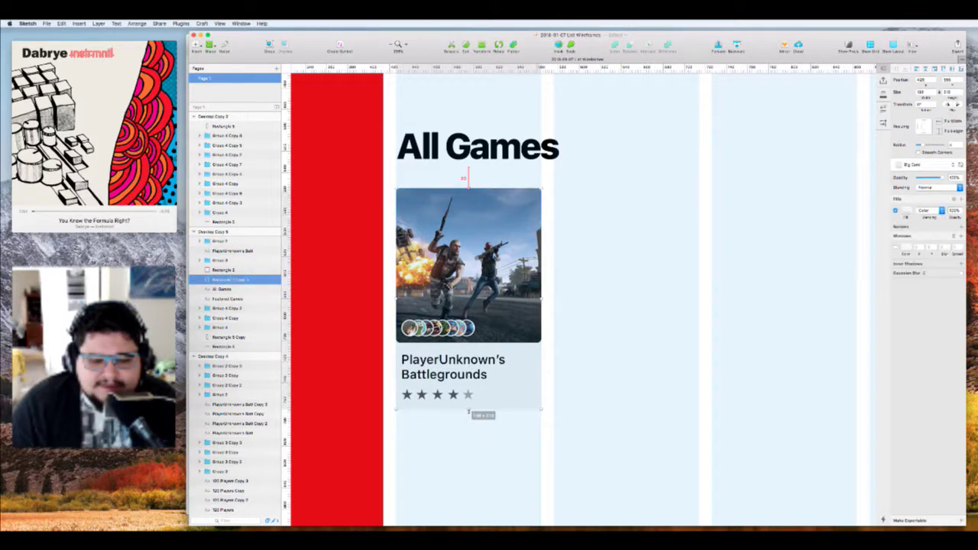
left_click(614, 354)
scroll(626, 343, "down", 5)
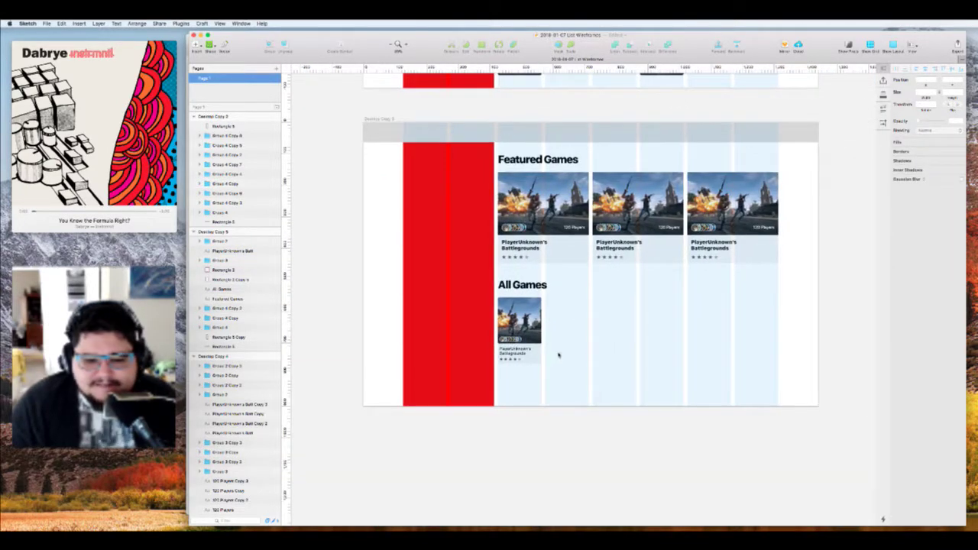
Group the game card's layers and place a copy beside the original.
scroll(567, 354, "up", 5)
left_click_drag(559, 378, 449, 381)
key("BackSpace")
key("super+g")
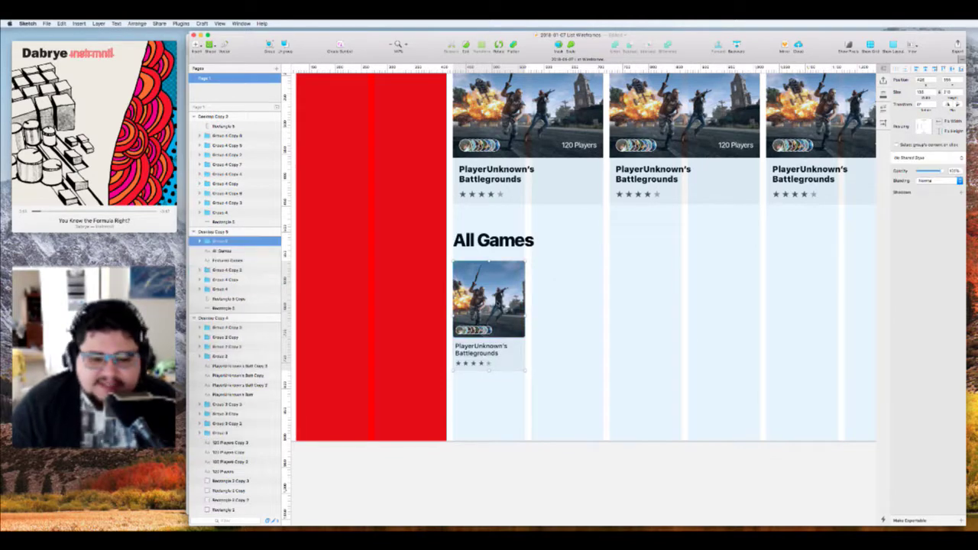
left_click_drag(489, 306, 567, 306)
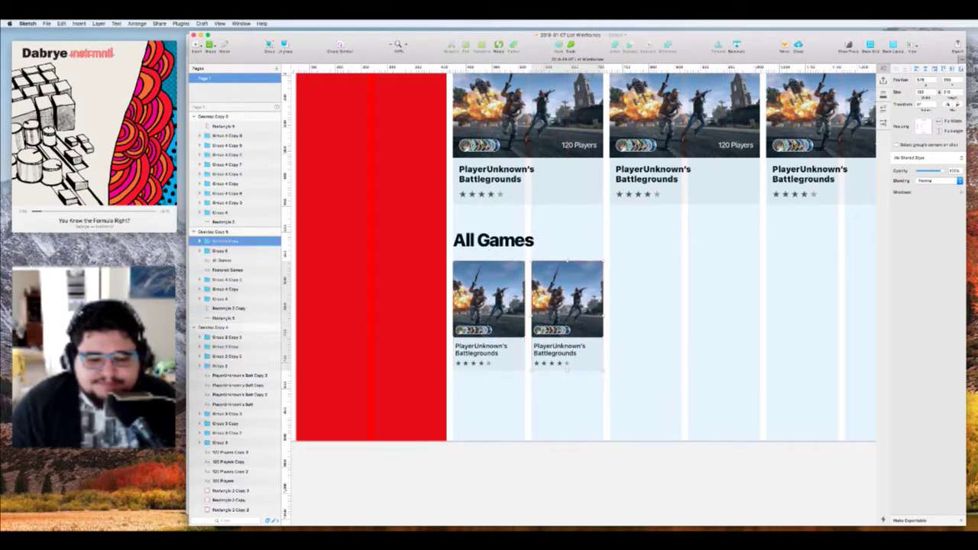
key("super+1")
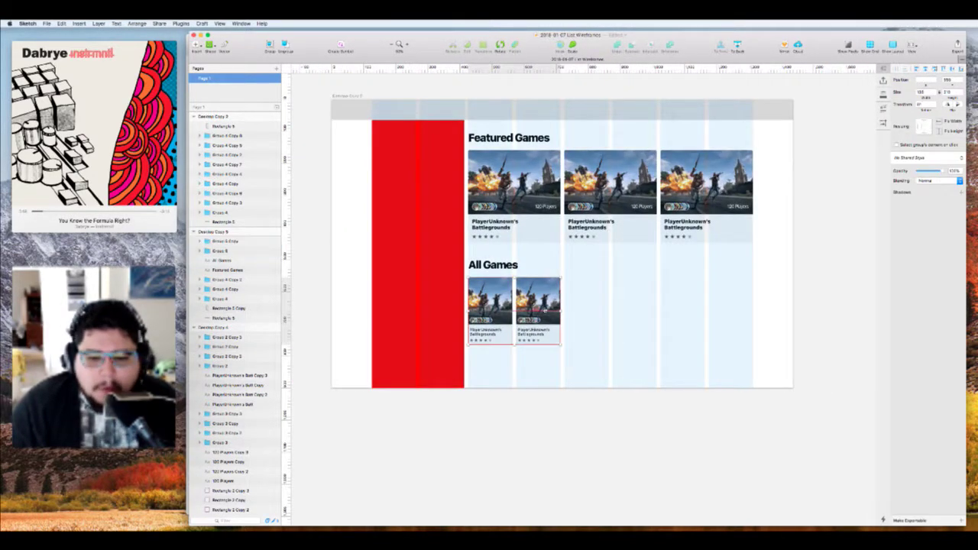
Duplicate the card pair to extend the All Games row to six cards.
key("super+d")
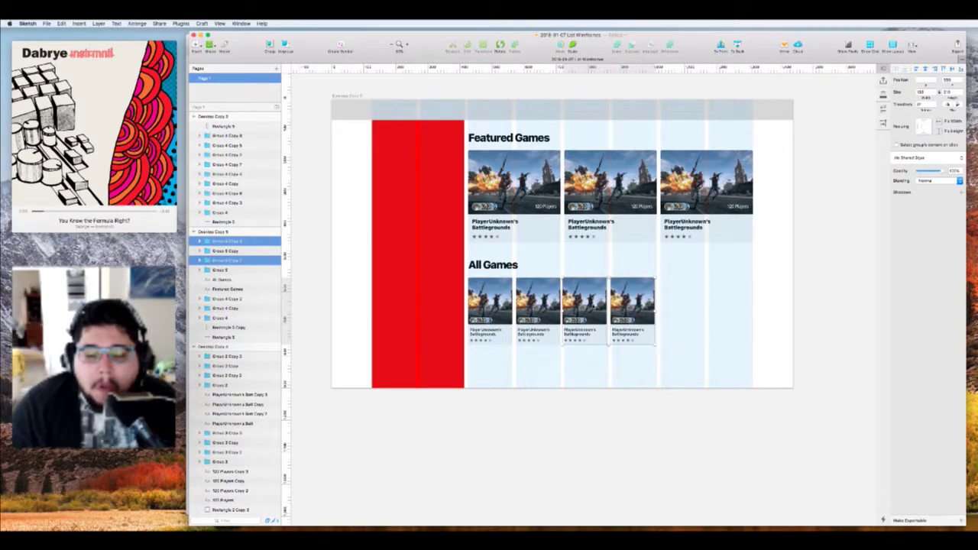
scroll(594, 306, "up", 5)
left_click_drag(596, 298, 809, 286)
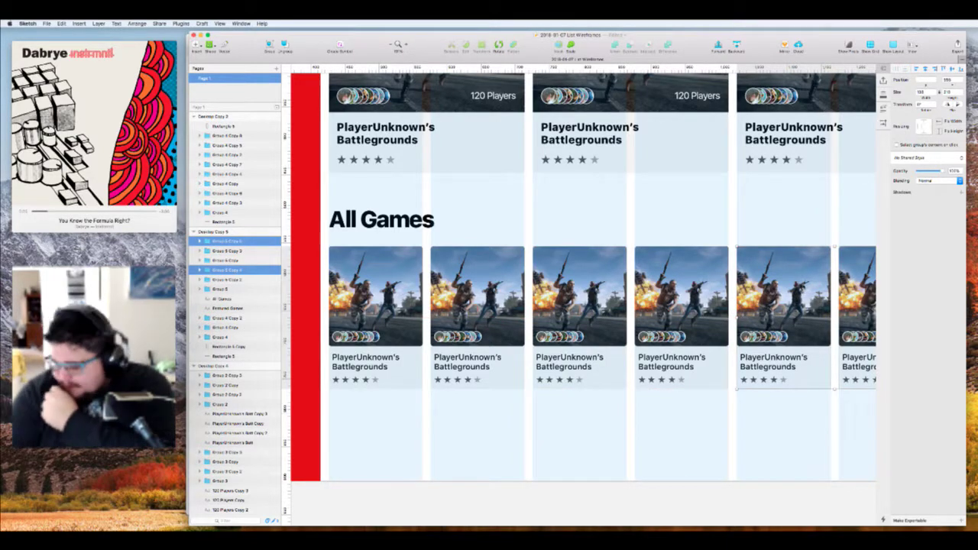
scroll(417, 443, "down", 5)
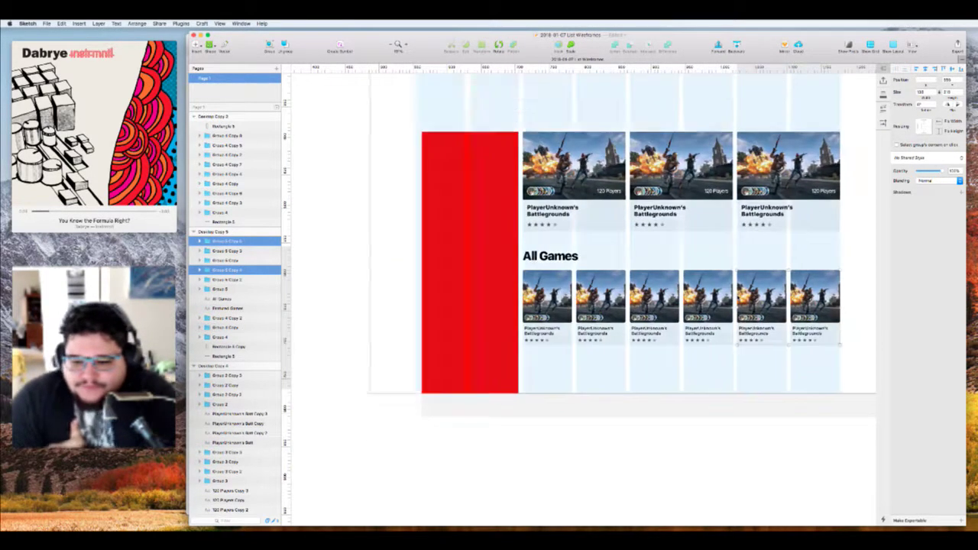
scroll(416, 444, "up", 4)
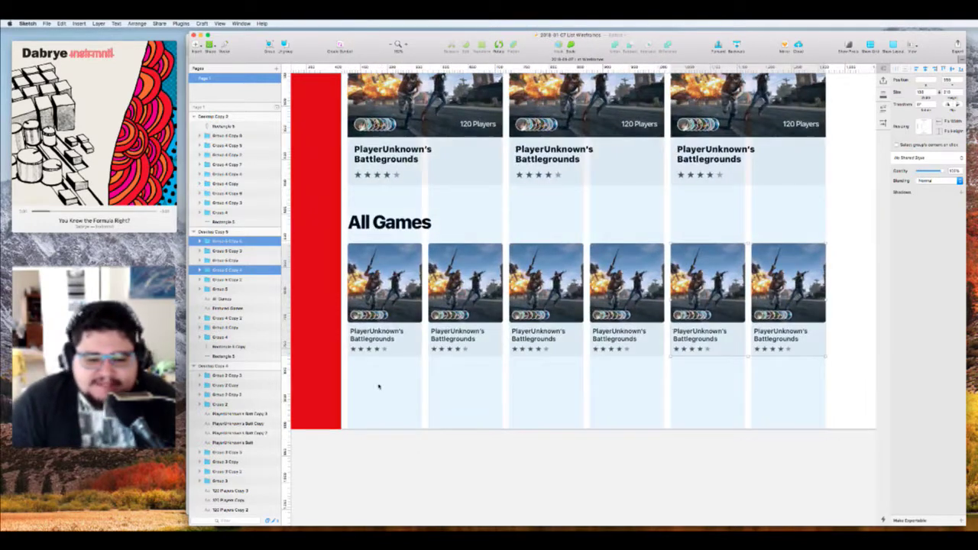
Copy the six-card row down as a second row of All Games cards.
left_click_drag(378, 387, 786, 406)
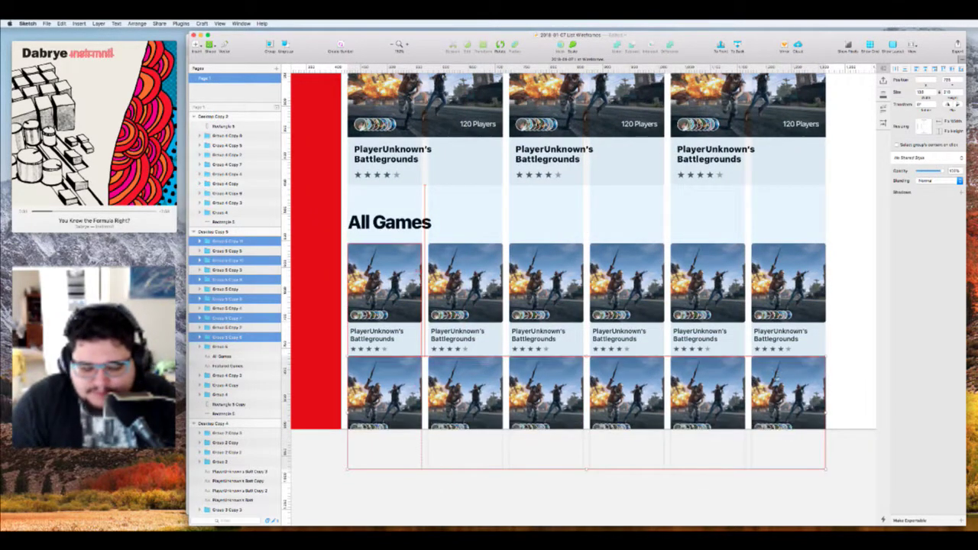
scroll(777, 374, "down", 2)
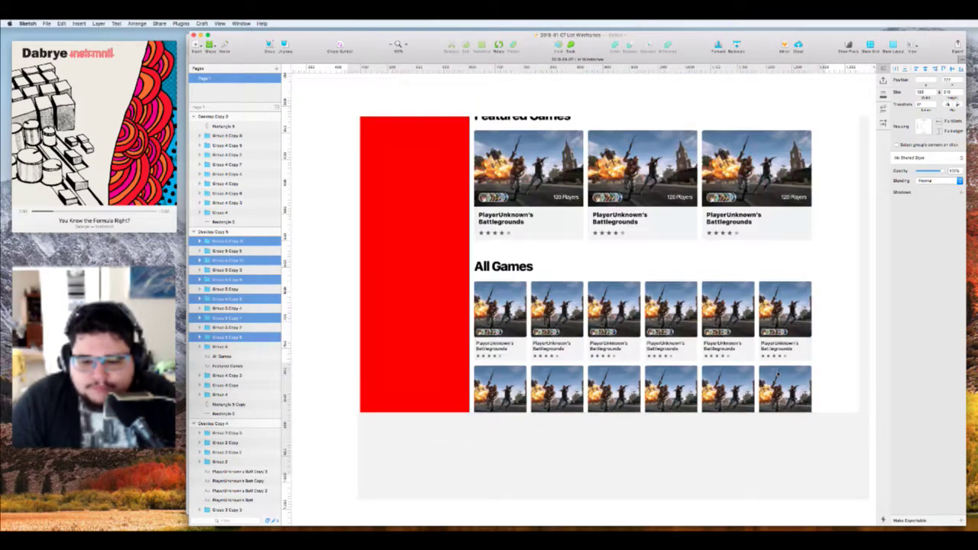
scroll(777, 374, "right", 3)
left_click(780, 371)
scroll(779, 336, "left", 2)
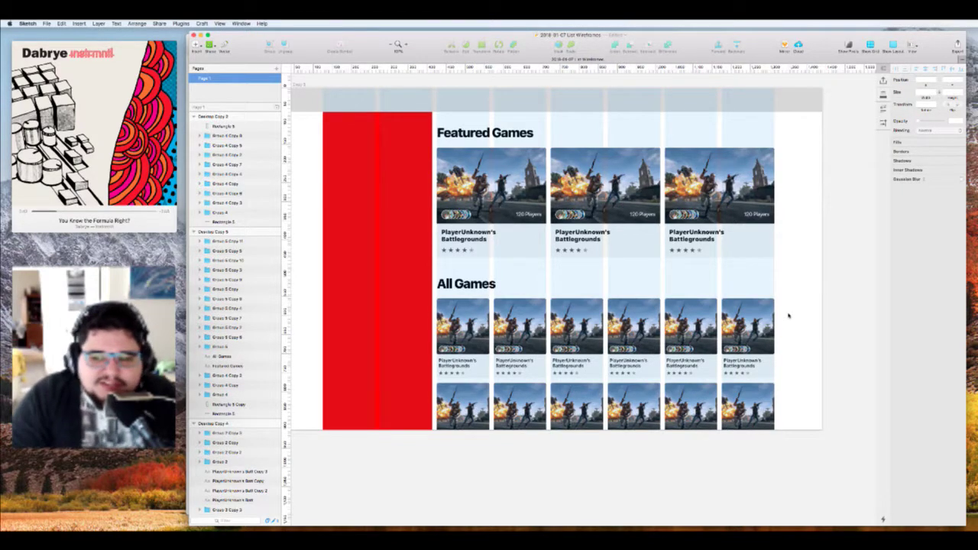
Pan around the artboards and turn on the layout grid columns with Ctrl+L.
scroll(788, 314, "down", 3)
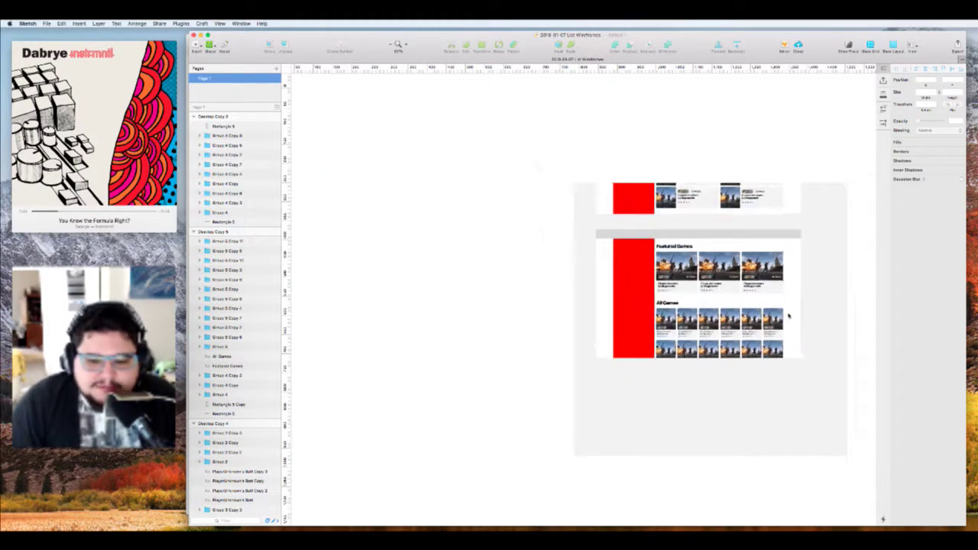
scroll(789, 315, "up", 2)
scroll(788, 314, "left", 2)
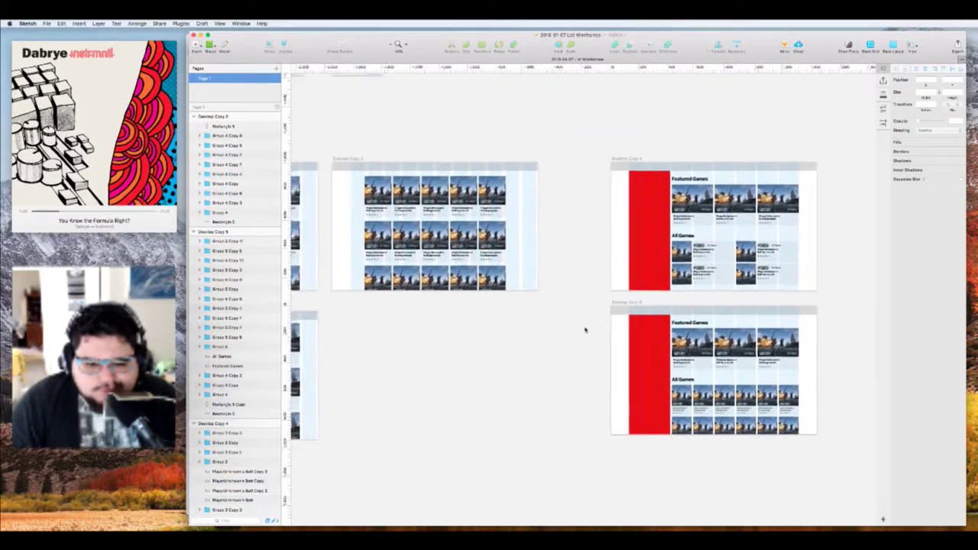
scroll(586, 331, "down", 4)
scroll(586, 332, "left", 2)
scroll(585, 331, "right", 2)
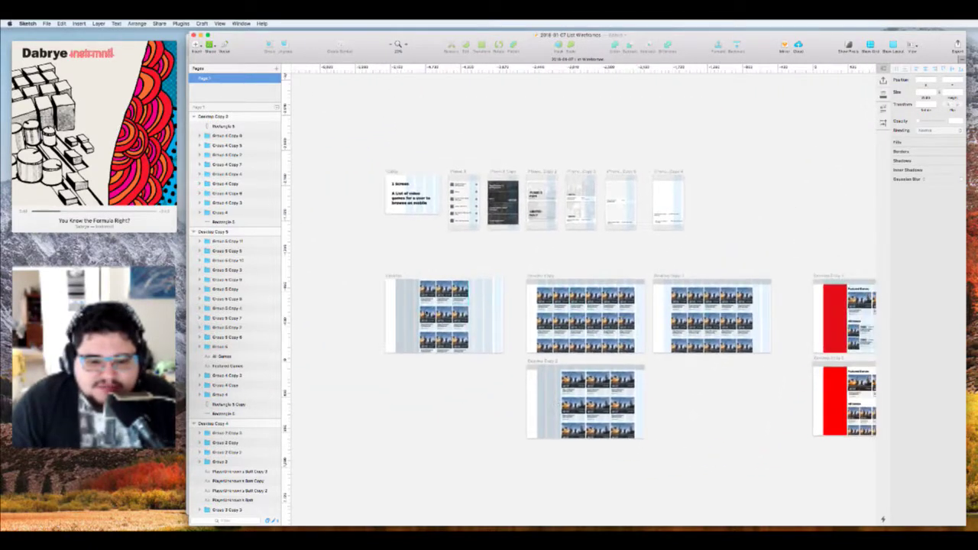
scroll(426, 312, "left", 2)
scroll(425, 311, "up", 8)
scroll(425, 311, "right", 2)
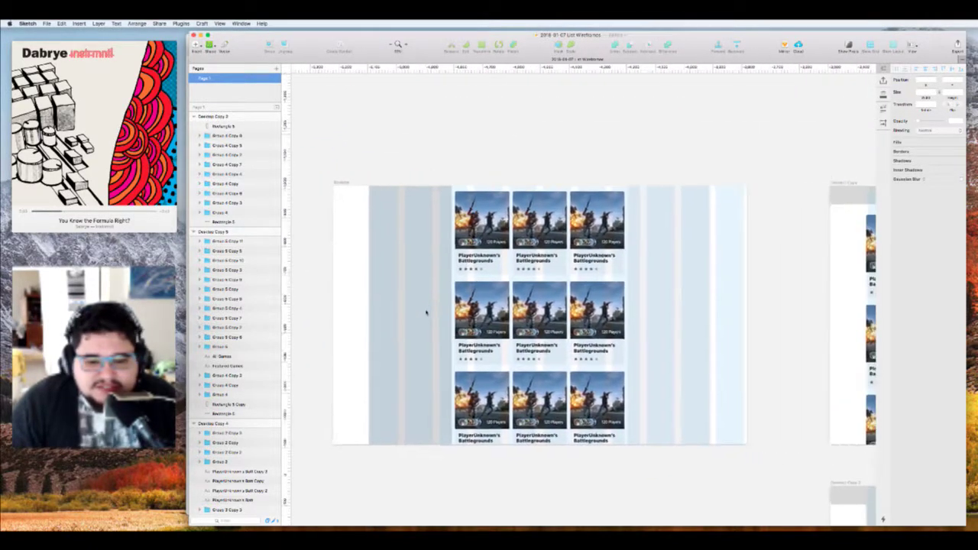
scroll(425, 312, "up", 4)
scroll(425, 312, "down", 1)
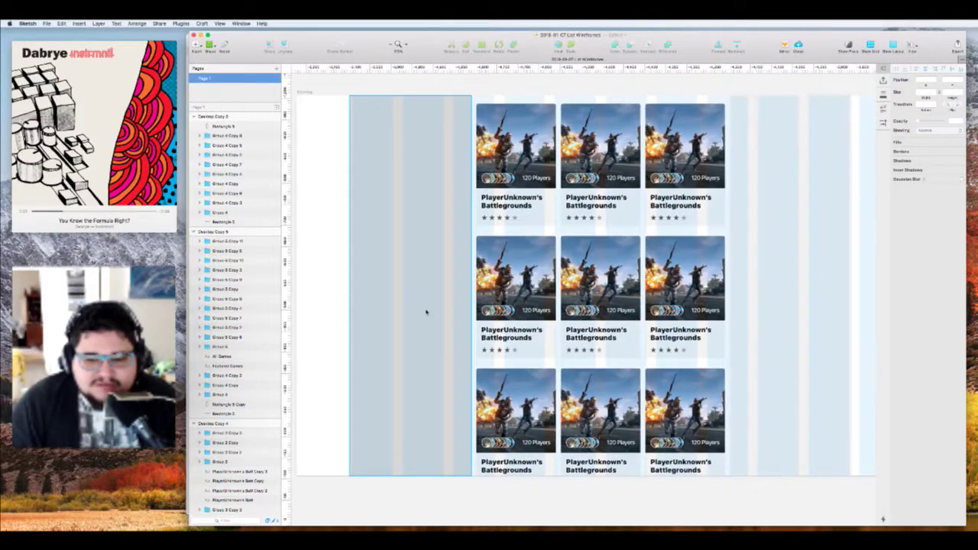
scroll(426, 312, "right", 1)
scroll(425, 312, "up", 1)
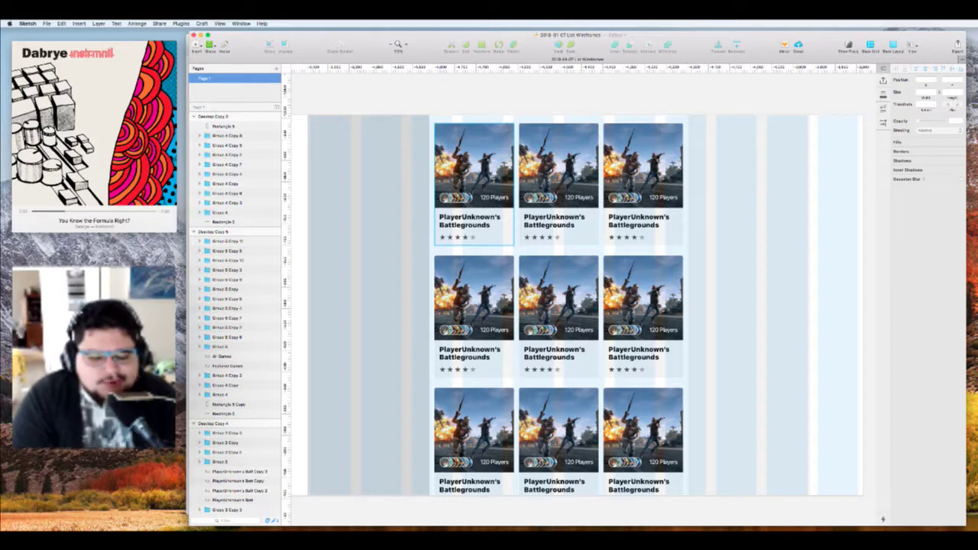
scroll(578, 304, "right", 3)
scroll(579, 304, "down", 1)
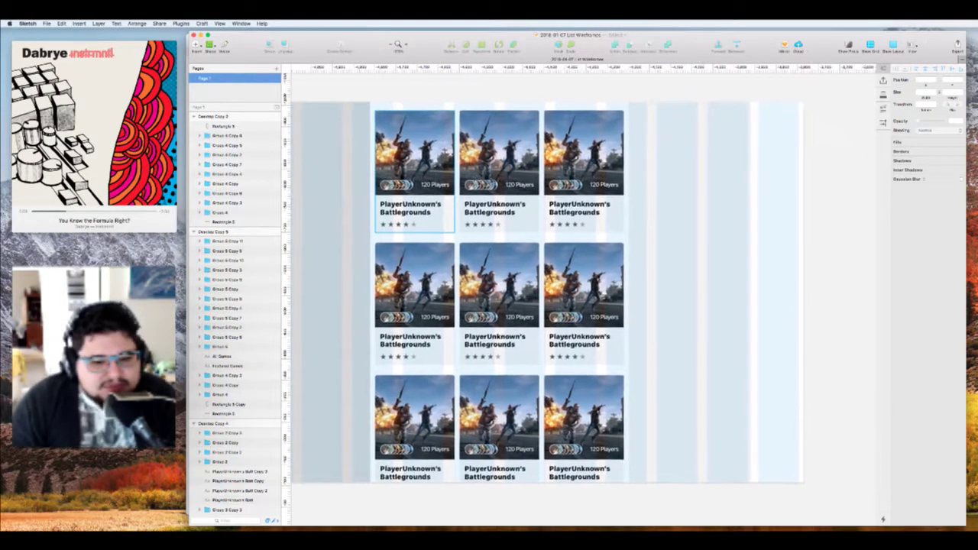
scroll(492, 181, "down", 3)
scroll(492, 181, "right", 5)
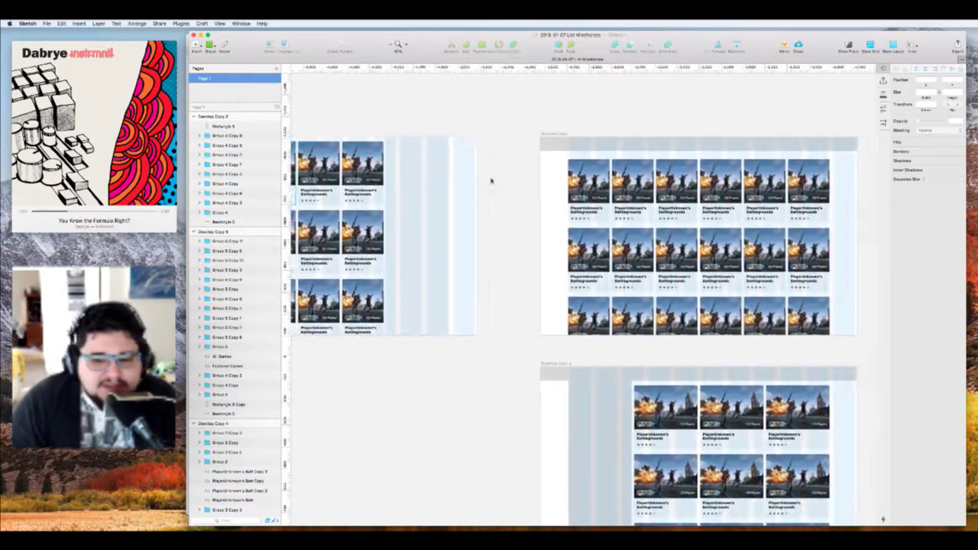
scroll(504, 194, "up", 1)
key("ctrl+l")
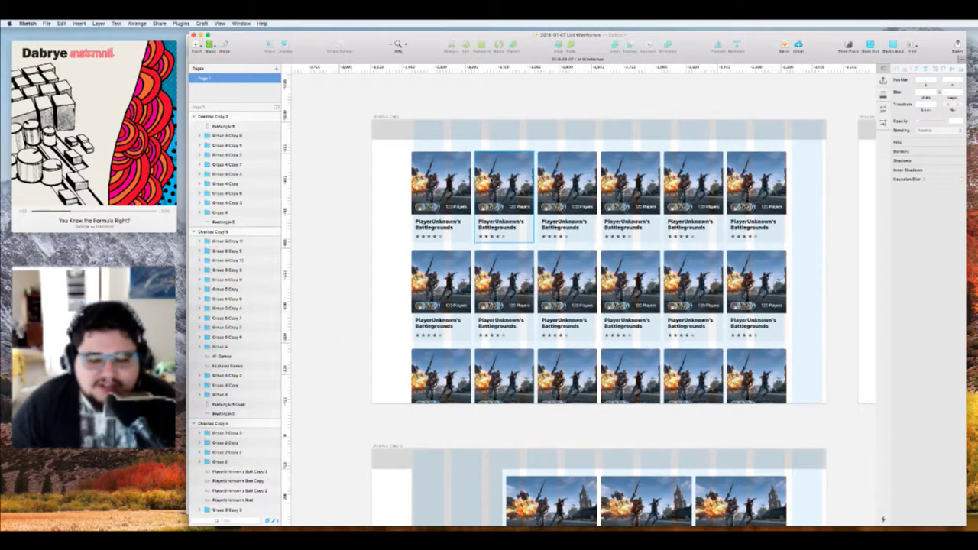
Pan across the artboards and toggle the layout grid columns again.
scroll(539, 298, "down", 2)
scroll(539, 298, "down", 5)
scroll(539, 298, "up", 2)
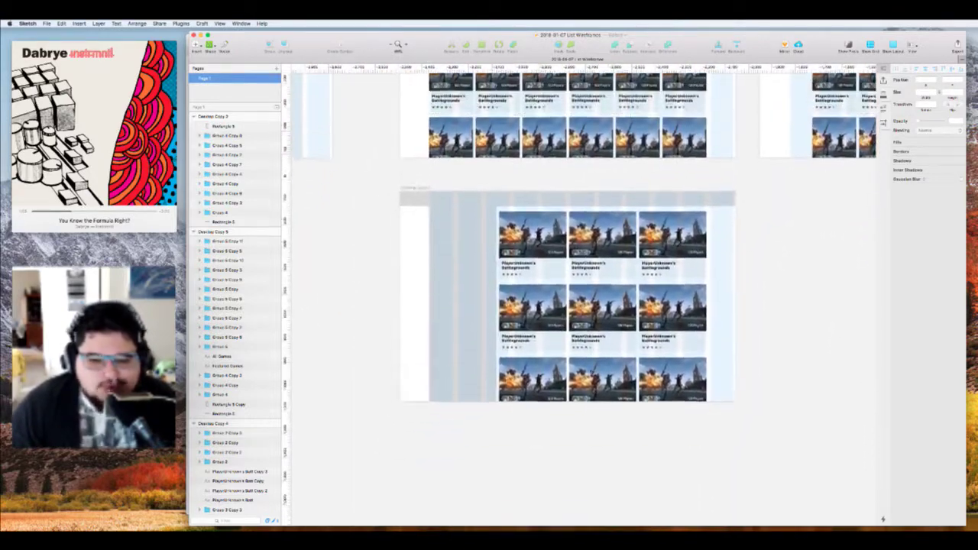
scroll(615, 321, "up", 3)
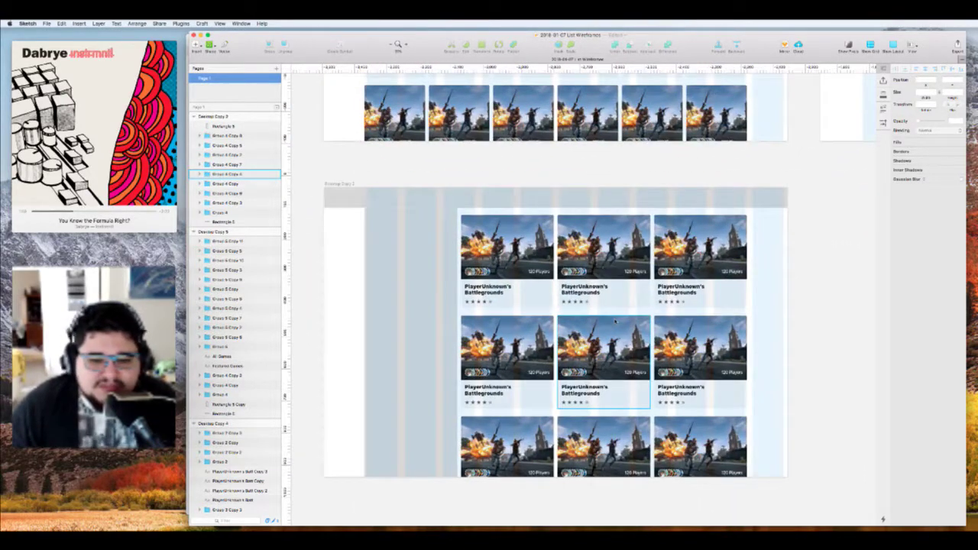
scroll(615, 321, "up", 5)
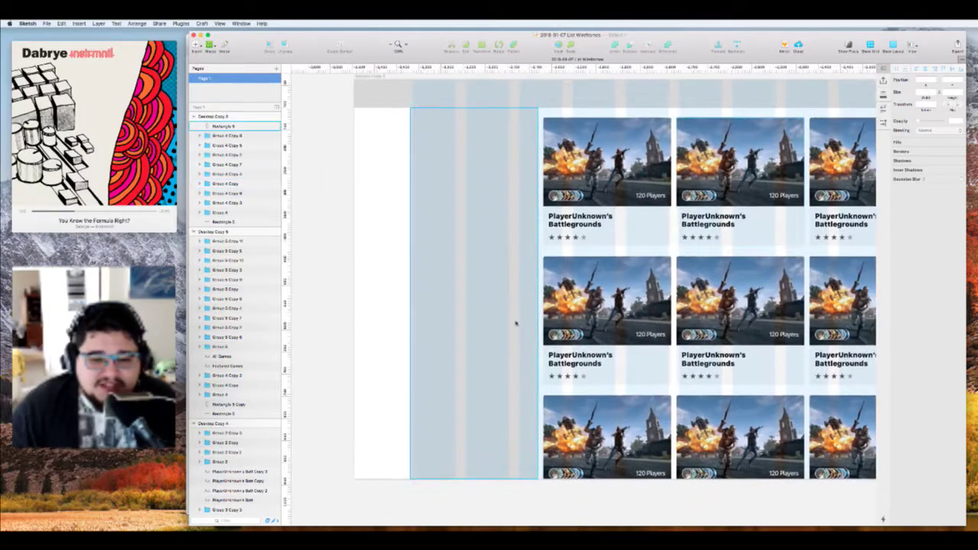
scroll(556, 258, "right", 2)
scroll(556, 257, "down", 3)
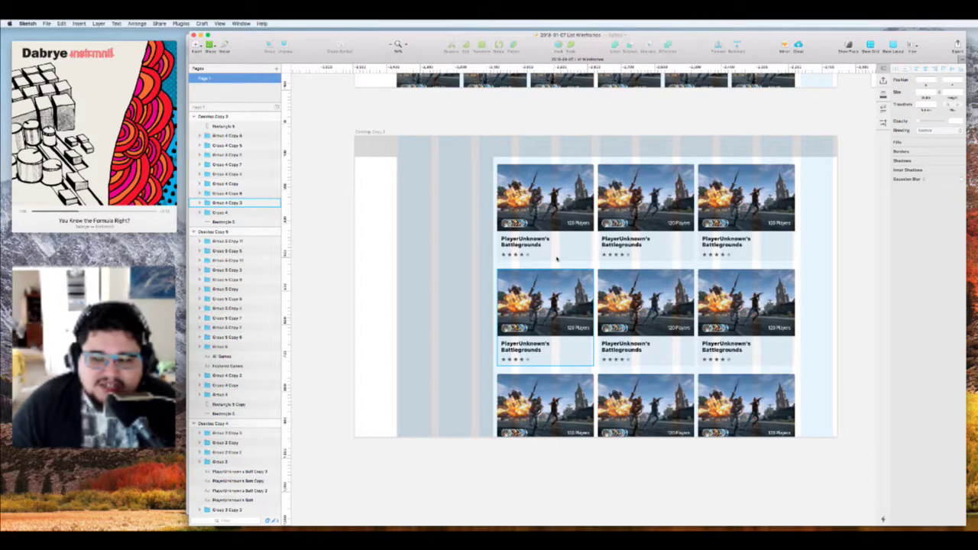
scroll(556, 260, "up", 2)
scroll(556, 260, "right", 2)
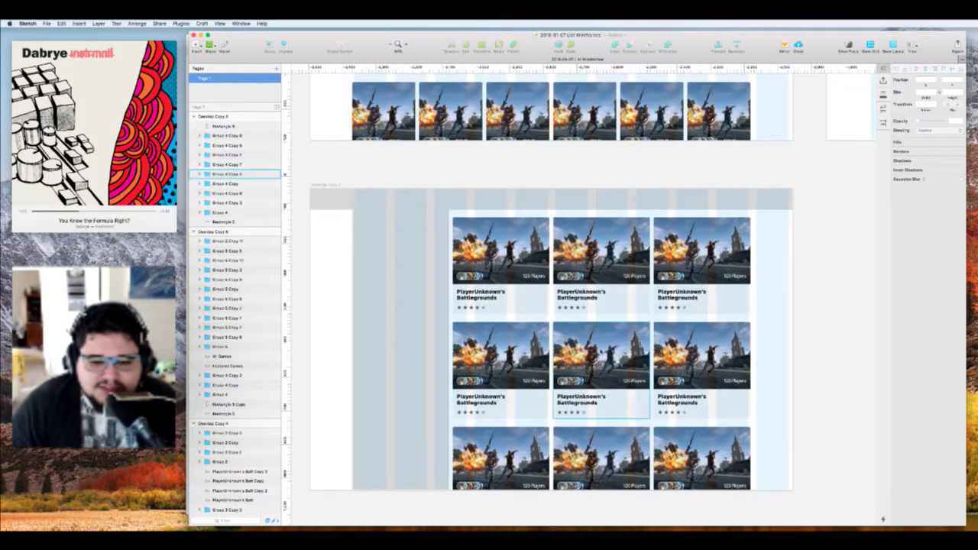
scroll(576, 353, "left", 2)
scroll(576, 353, "down", 4)
scroll(576, 353, "up", 3)
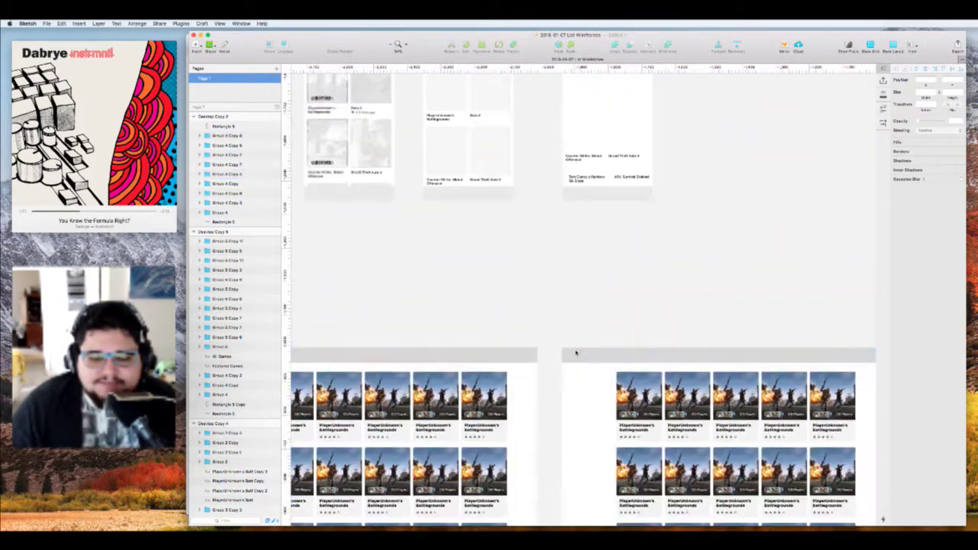
scroll(576, 353, "down", 3)
scroll(576, 353, "right", 2)
key("ctrl+l")
Zoom out and pan to the red-sidebar artboard with Featured Games and list-style All Games cards.
scroll(623, 408, "left", 3)
scroll(624, 409, "down", 2)
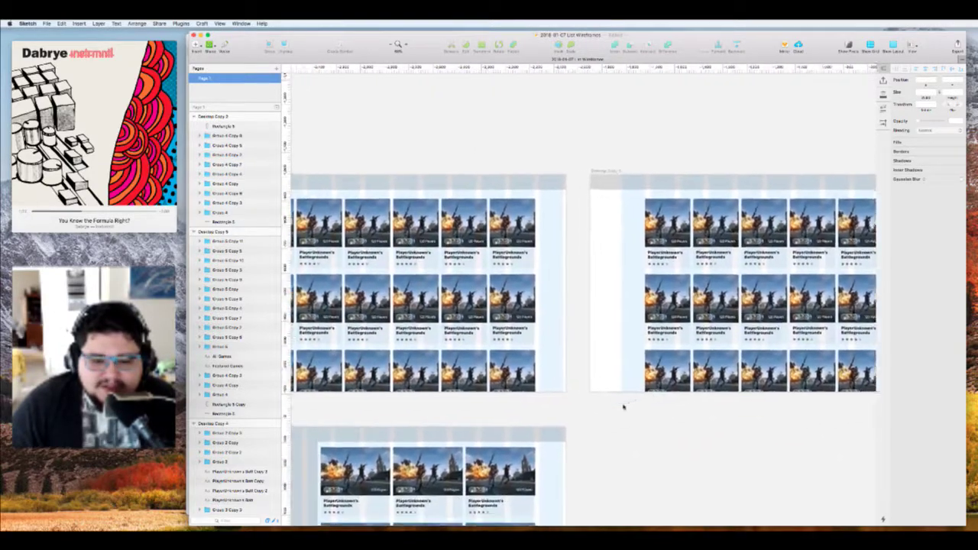
scroll(620, 407, "down", 2)
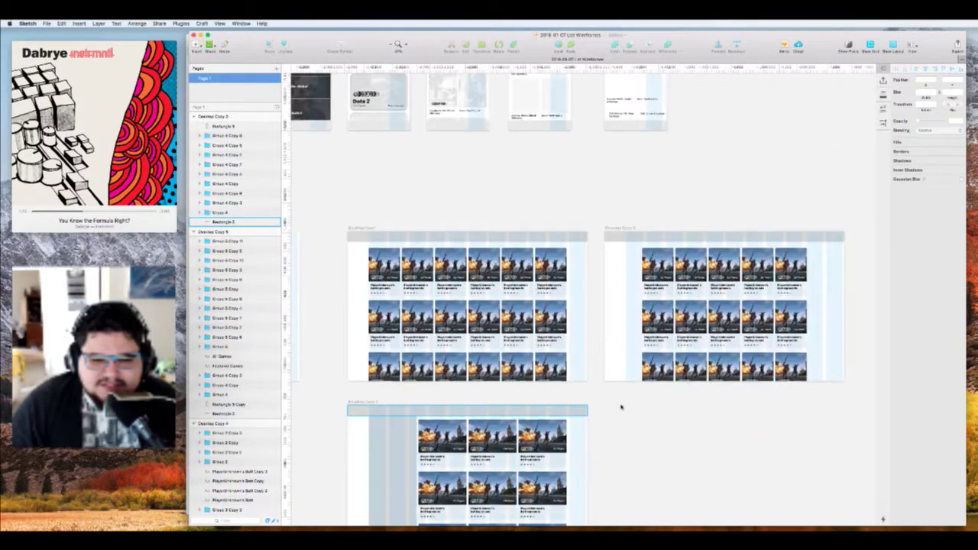
scroll(628, 394, "up", 5)
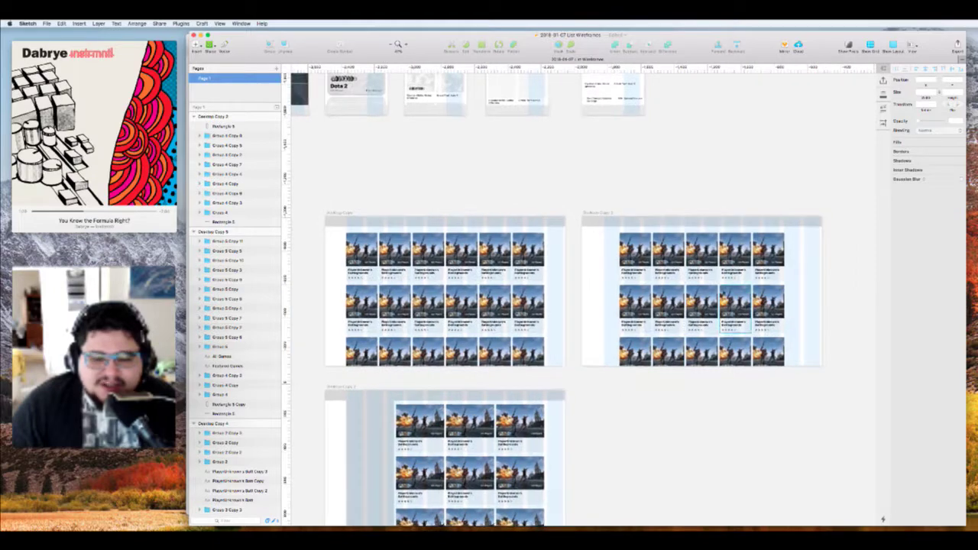
scroll(440, 332, "left", 3)
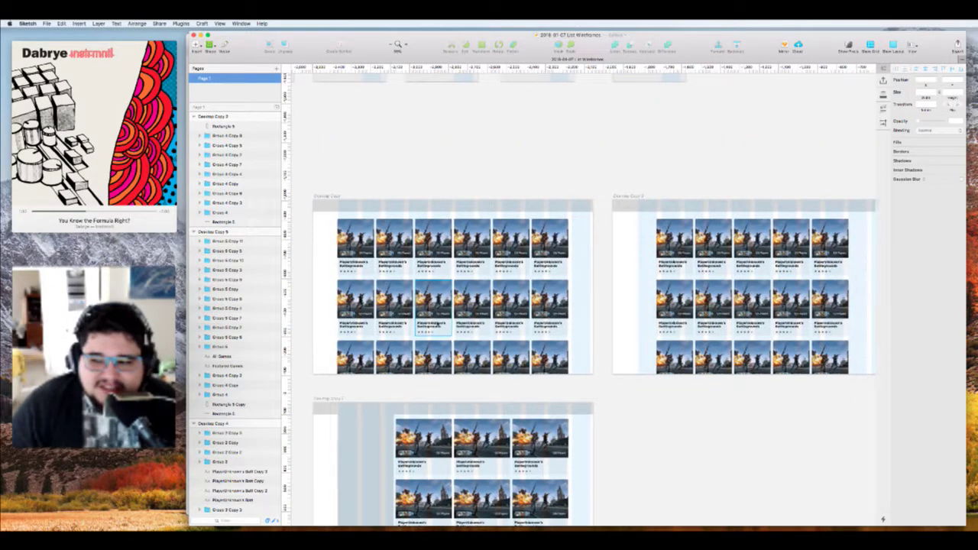
scroll(474, 346, "right", 4)
scroll(795, 230, "up", 3)
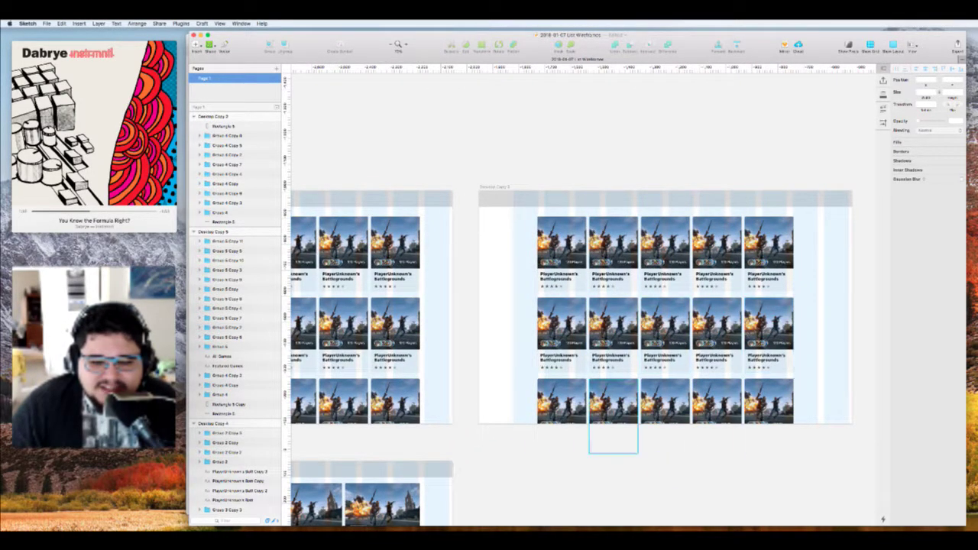
scroll(619, 404, "up", 5)
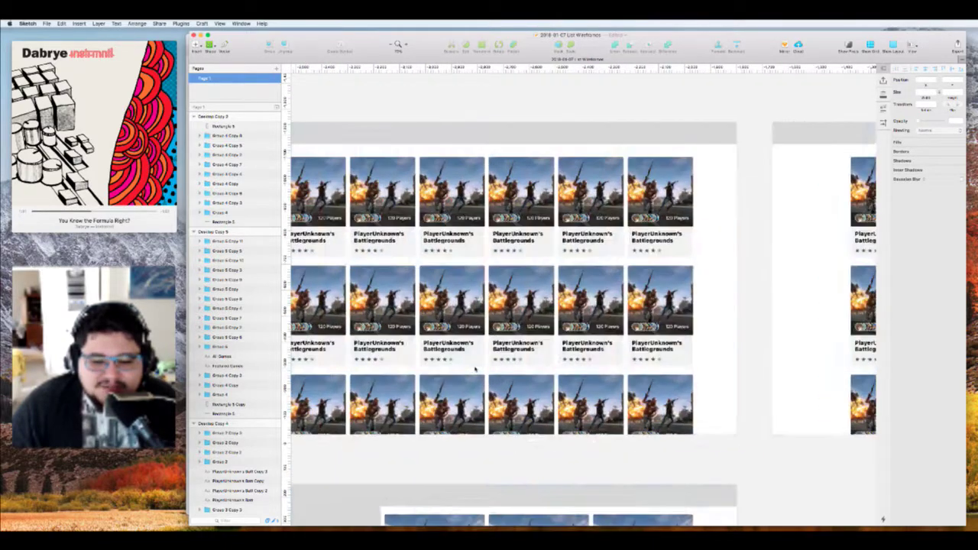
scroll(475, 369, "up", 5)
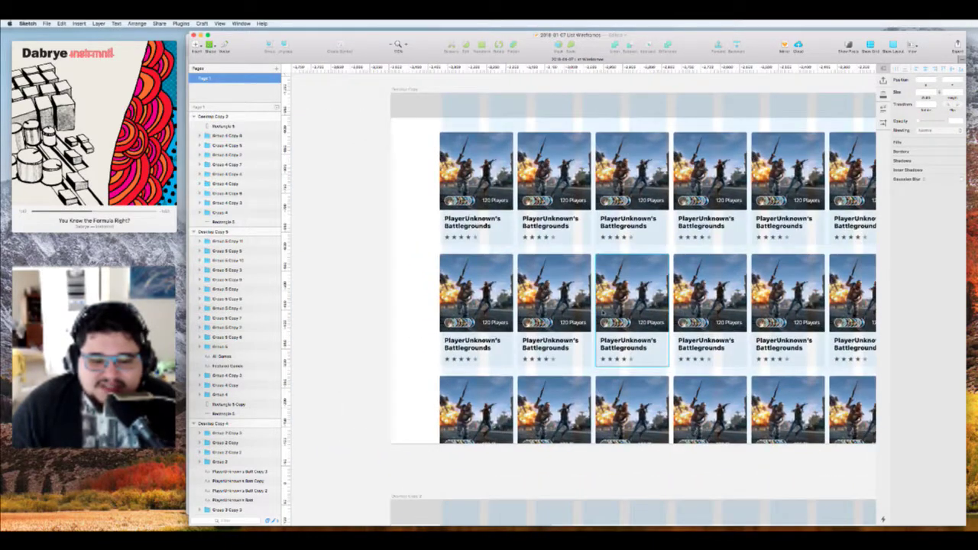
scroll(605, 314, "right", 3)
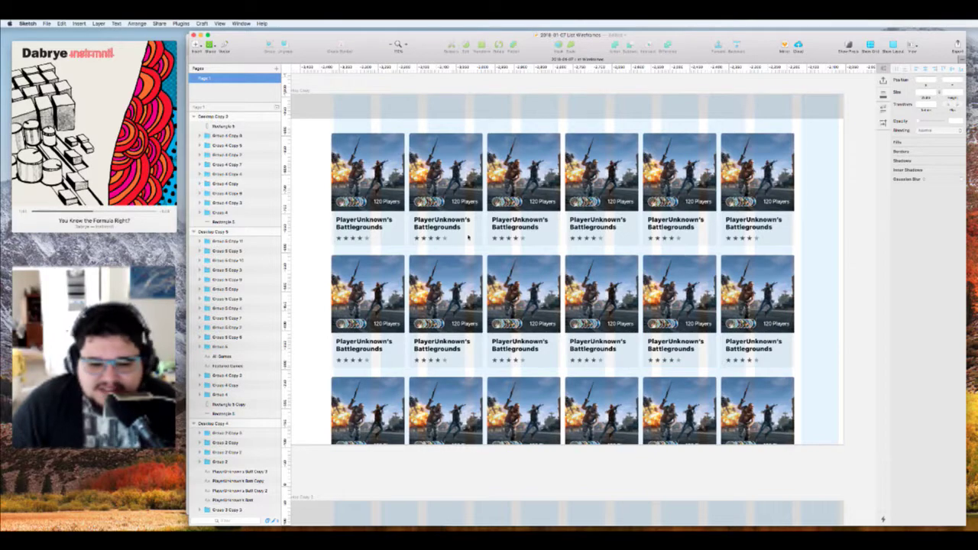
scroll(632, 346, "right", 10)
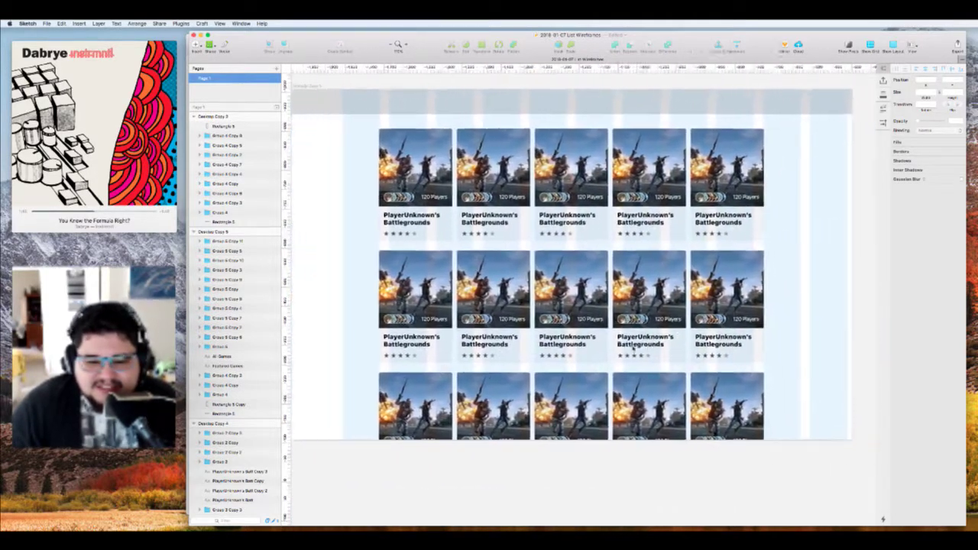
scroll(632, 345, "left", 3)
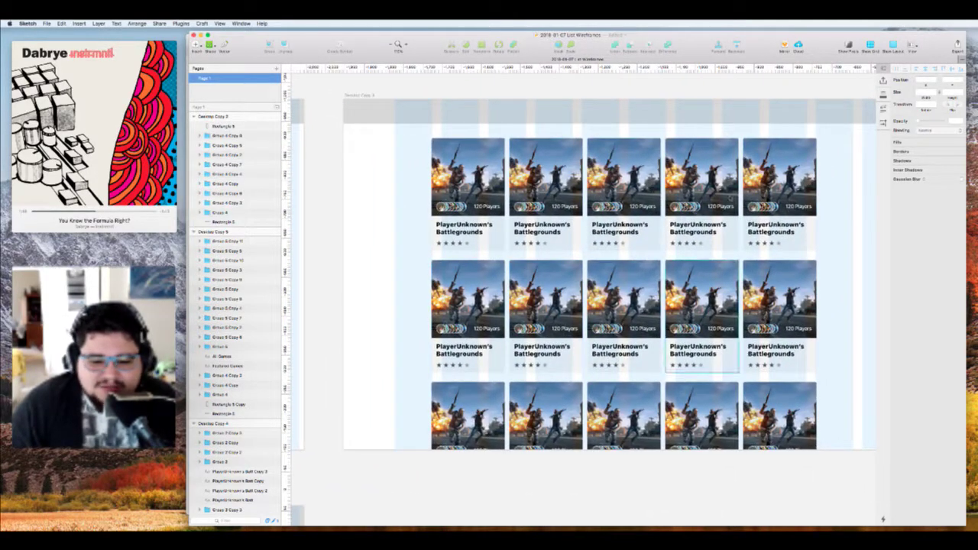
key("super+minus")
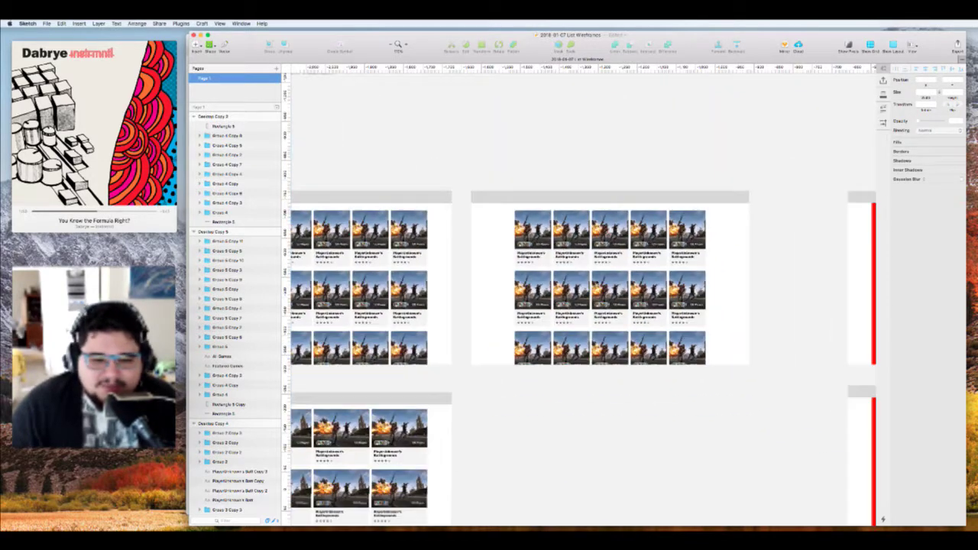
scroll(620, 269, "up", 3)
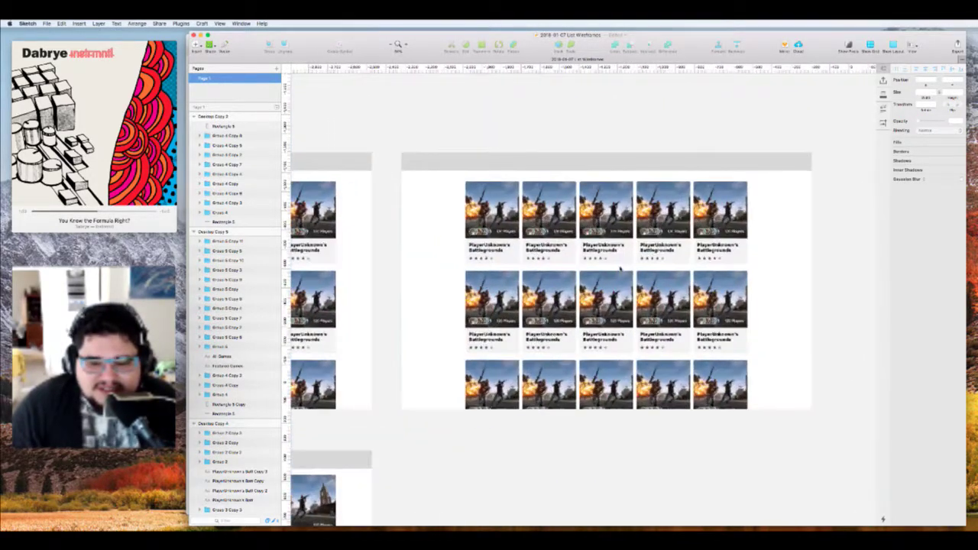
scroll(621, 269, "down", 3)
scroll(620, 269, "right", 5)
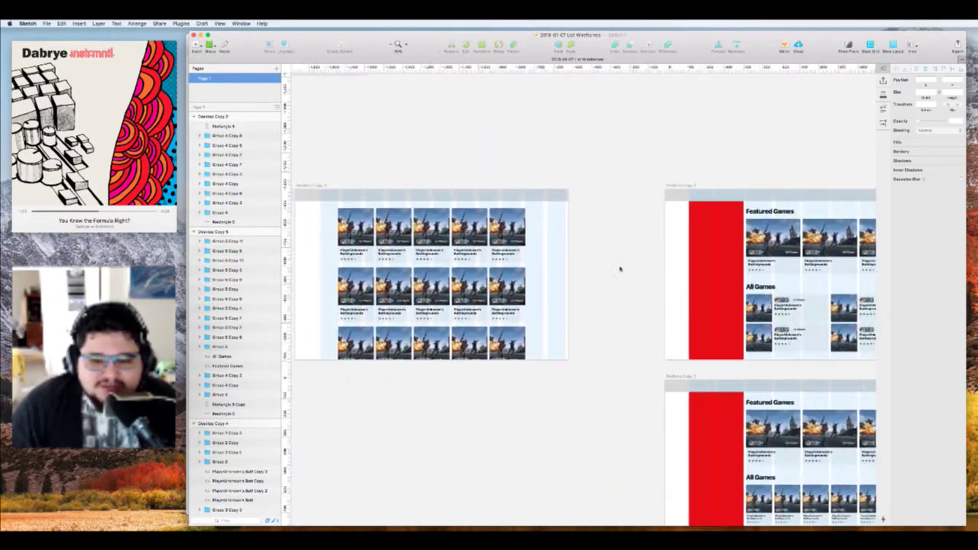
scroll(620, 269, "right", 3)
scroll(530, 312, "up", 5)
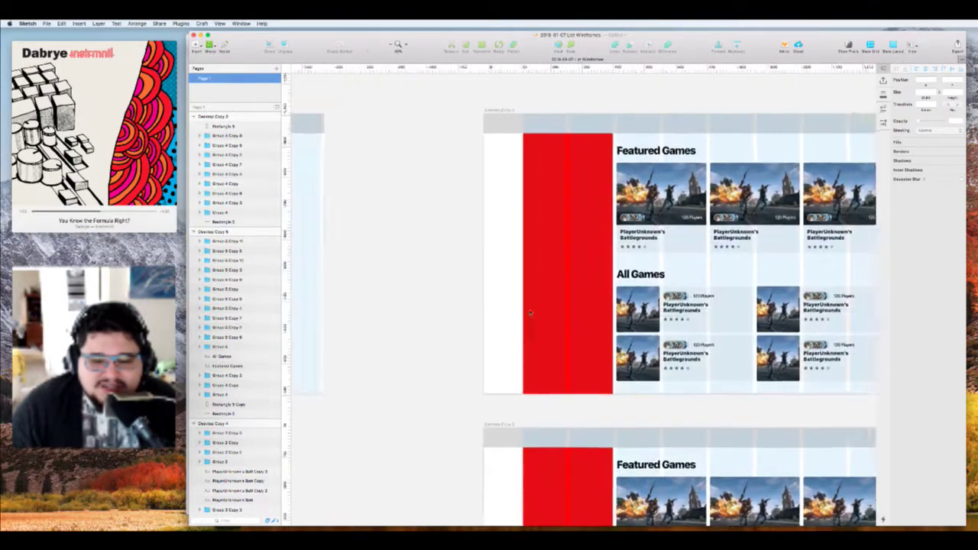
scroll(531, 312, "right", 3)
scroll(531, 312, "up", 3)
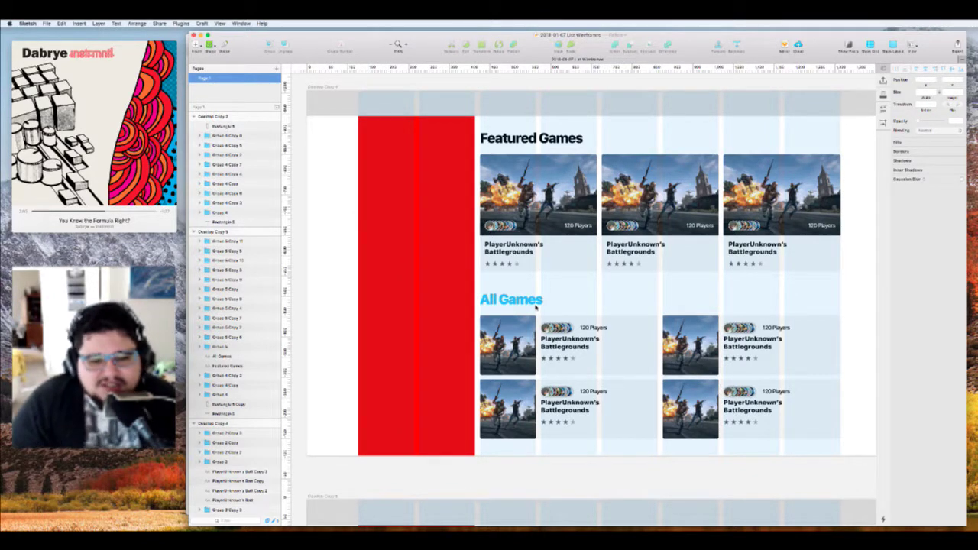
scroll(535, 307, "right", 3)
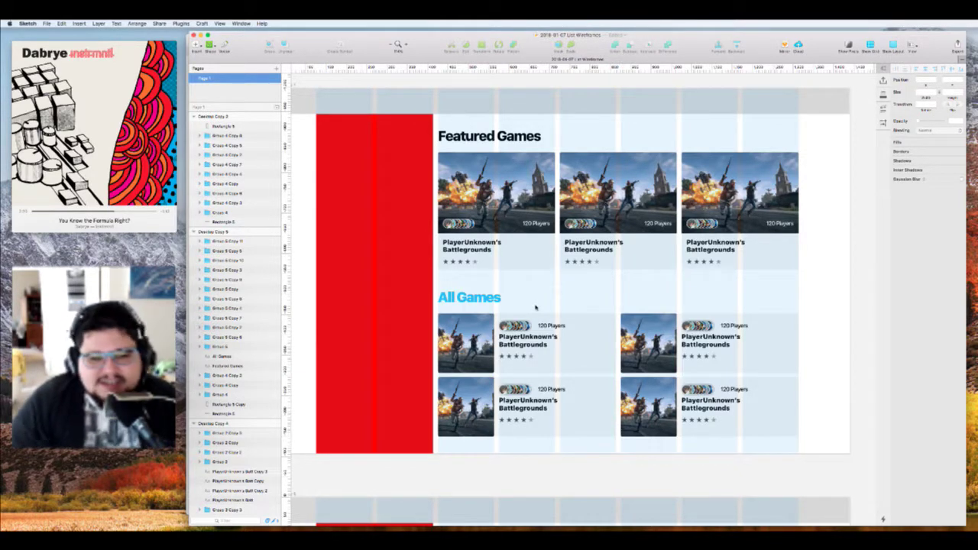
Copy the Featured Games and All Games headings into the right column, right-aligned.
left_click(489, 136)
left_click(468, 300, "shift")
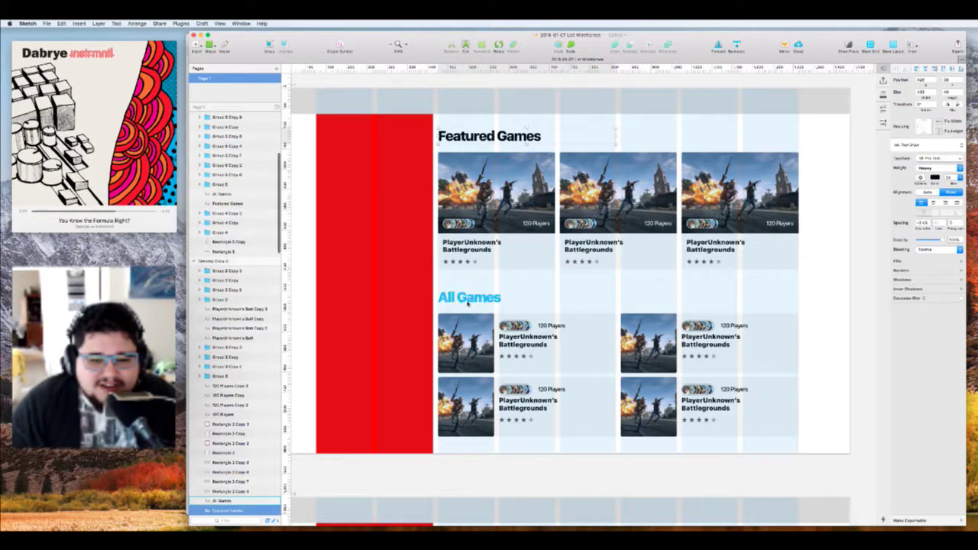
key("alt")
left_click_drag(655, 296, 665, 303)
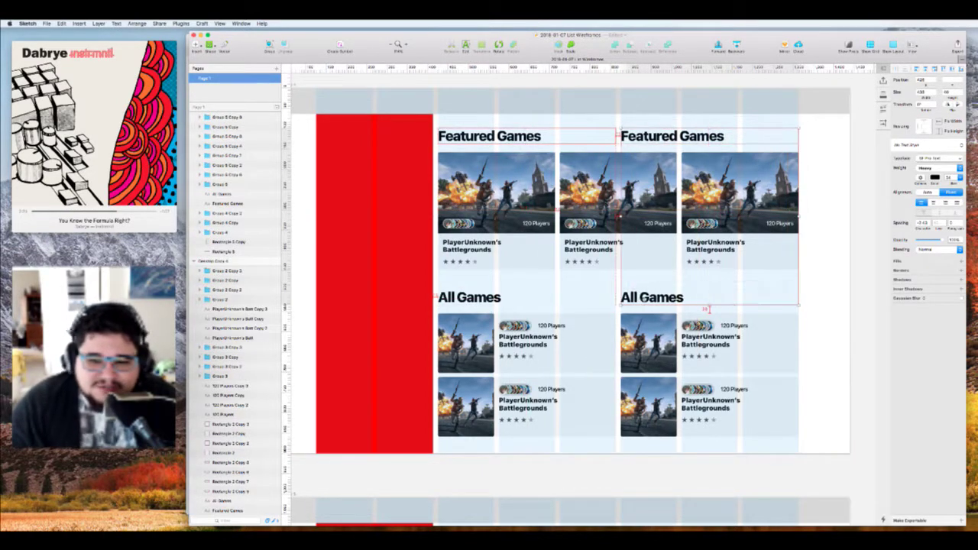
left_click(946, 204)
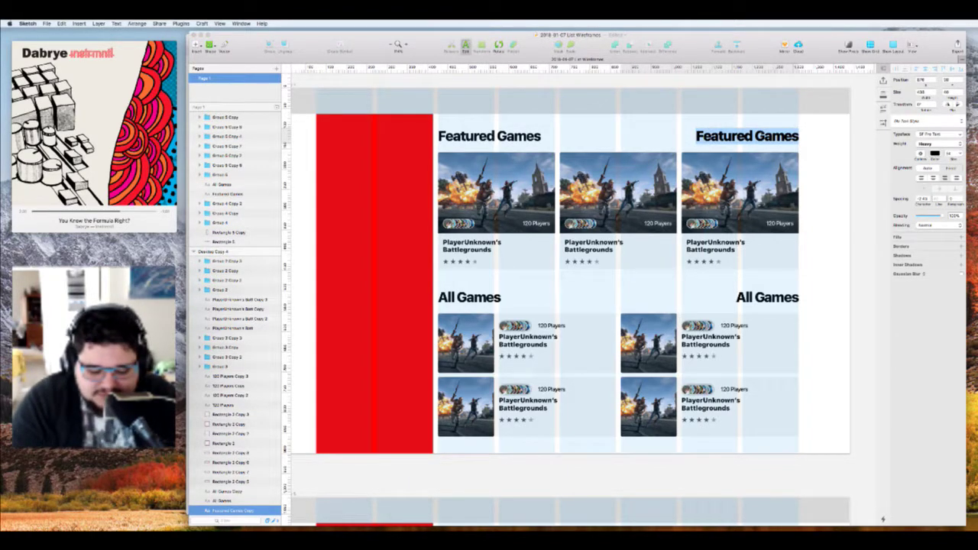
Change the copied headings to read 3 and 106.
type("3")
key("Escape")
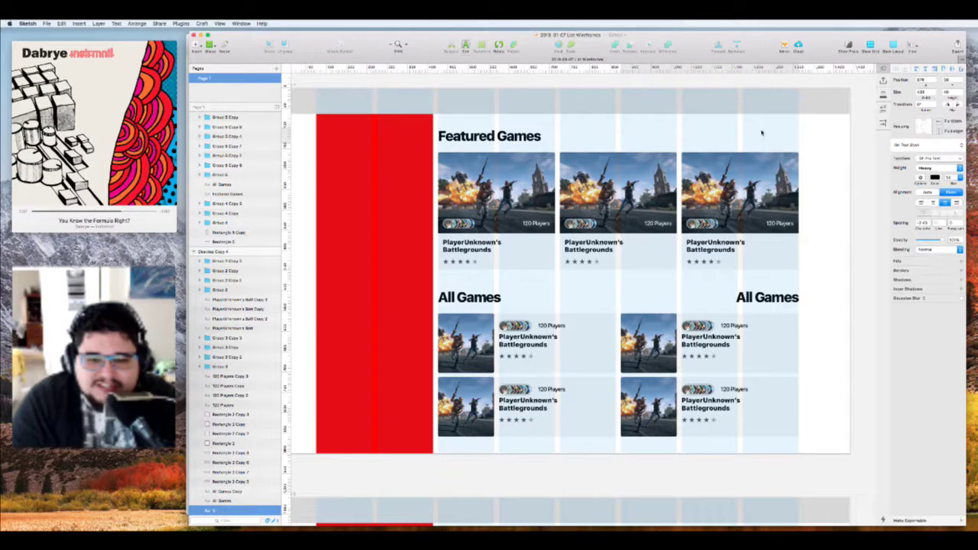
left_click(764, 298)
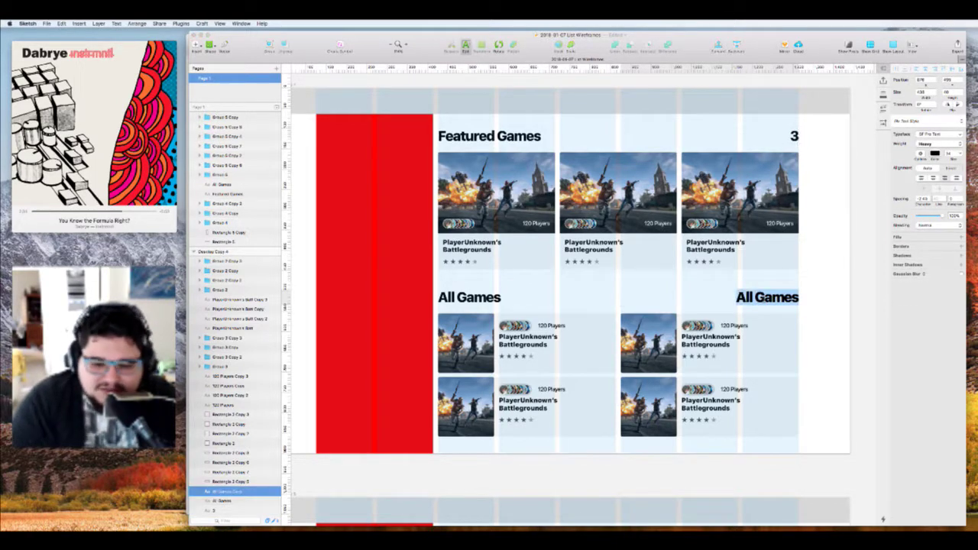
type("106")
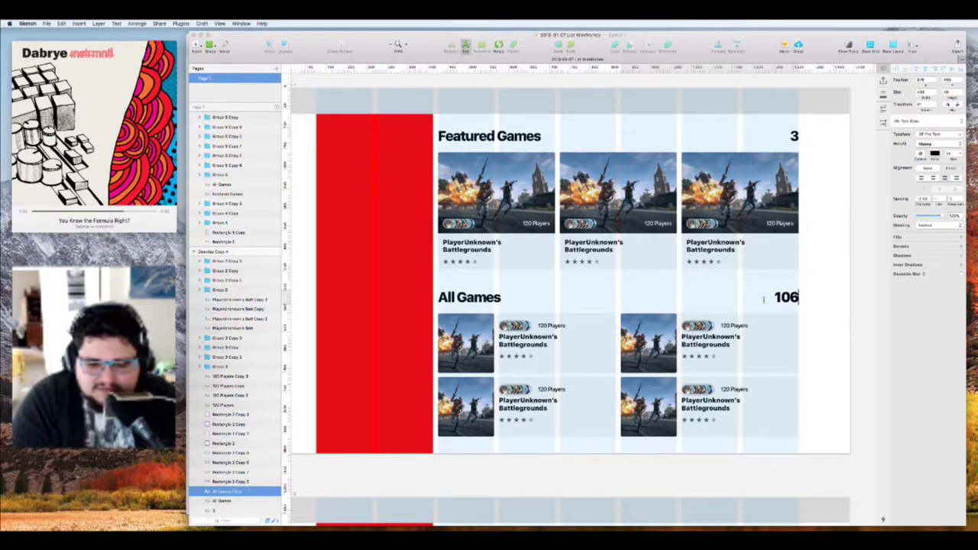
key("Escape")
key("super+minus")
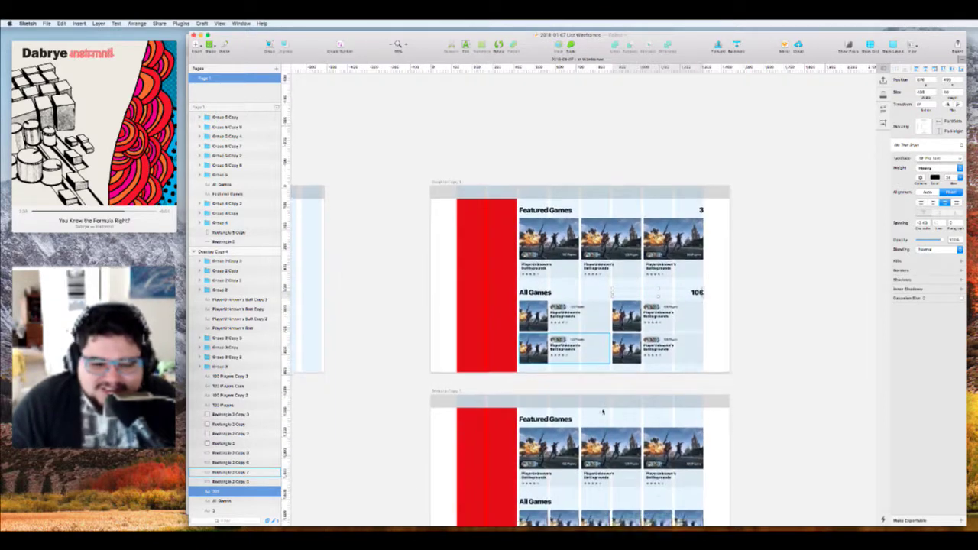
Delete the 3 and 106 count labels.
scroll(717, 206, "down", 1)
left_click(701, 204, "shift")
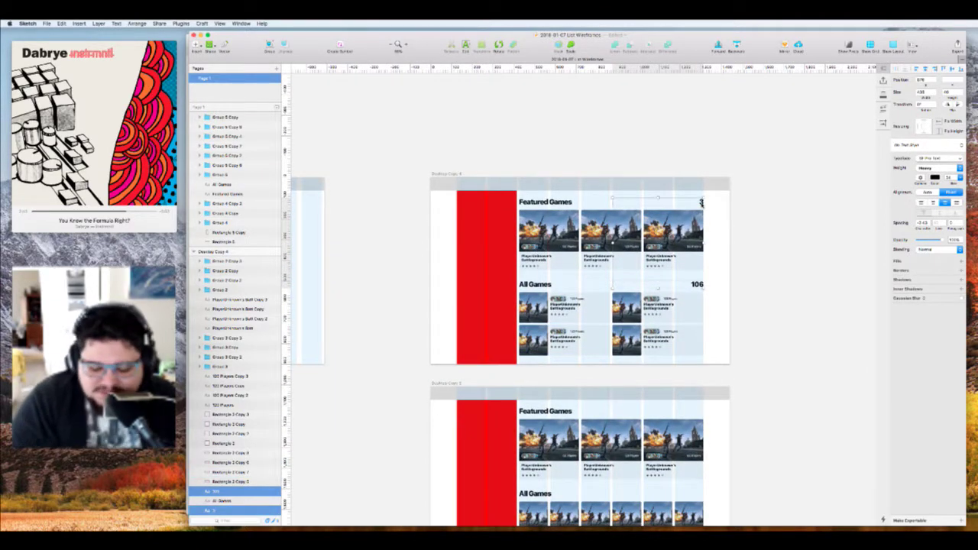
key("BackSpace")
Zoom in and pan over both red-sidebar wireframes to review their Featured Games and All Games layouts.
key("super+plus")
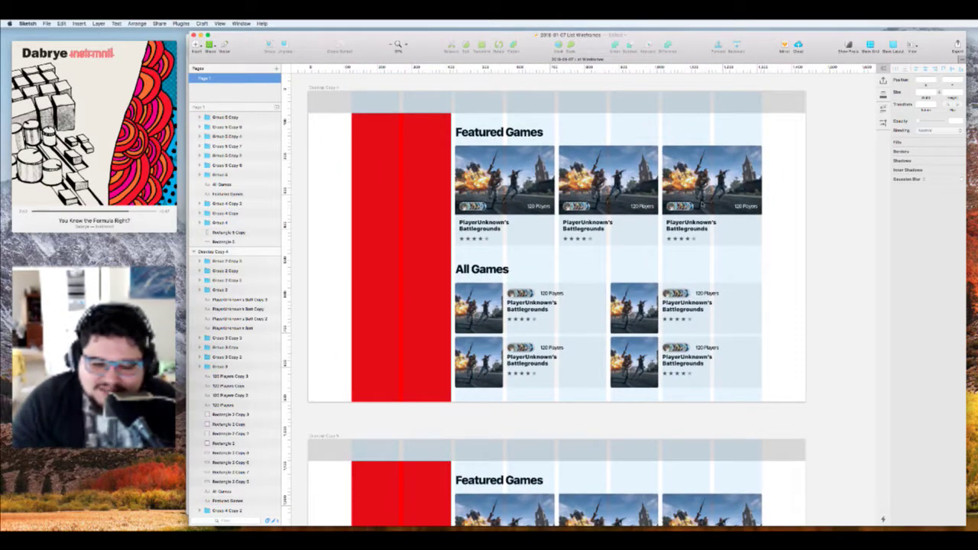
scroll(461, 197, "left", 3)
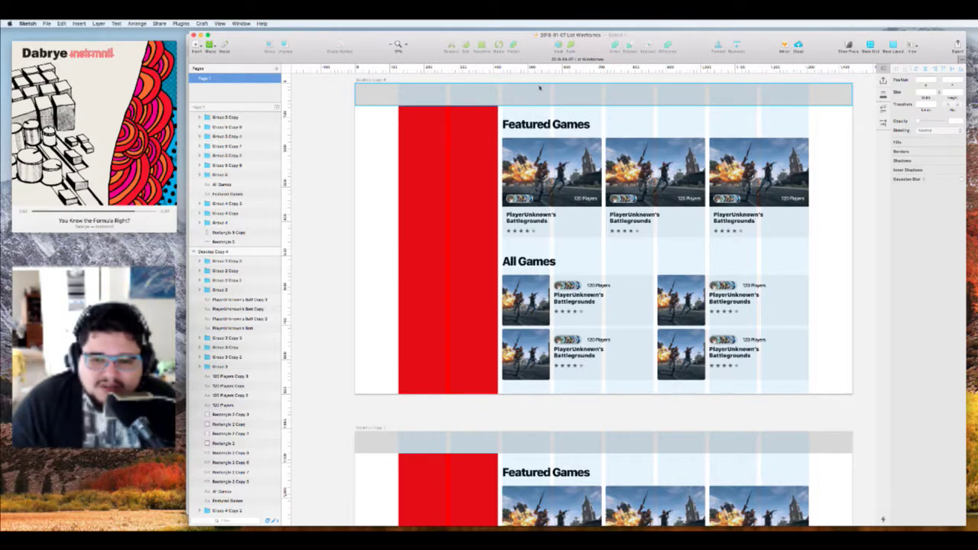
scroll(595, 92, "down", 4)
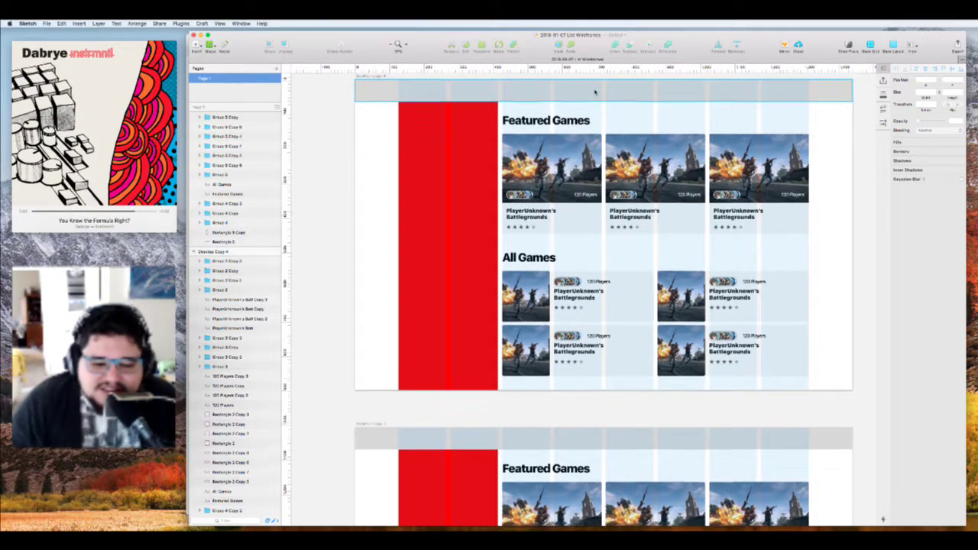
scroll(595, 92, "down", 6)
scroll(594, 92, "right", 3)
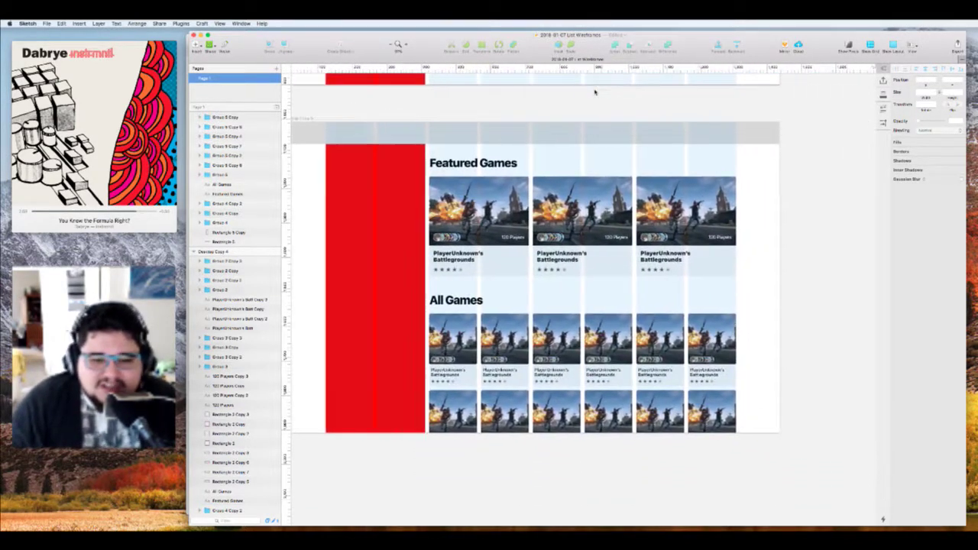
scroll(593, 92, "up", 4)
scroll(552, 80, "up", 10)
scroll(552, 84, "left", 3)
scroll(580, 191, "down", 10)
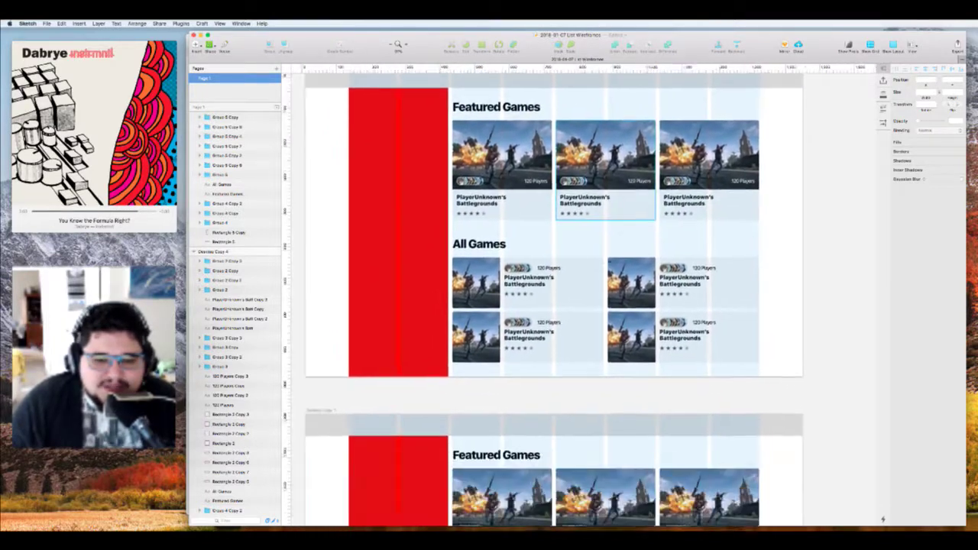
scroll(609, 261, "down", 4)
scroll(609, 261, "right", 2)
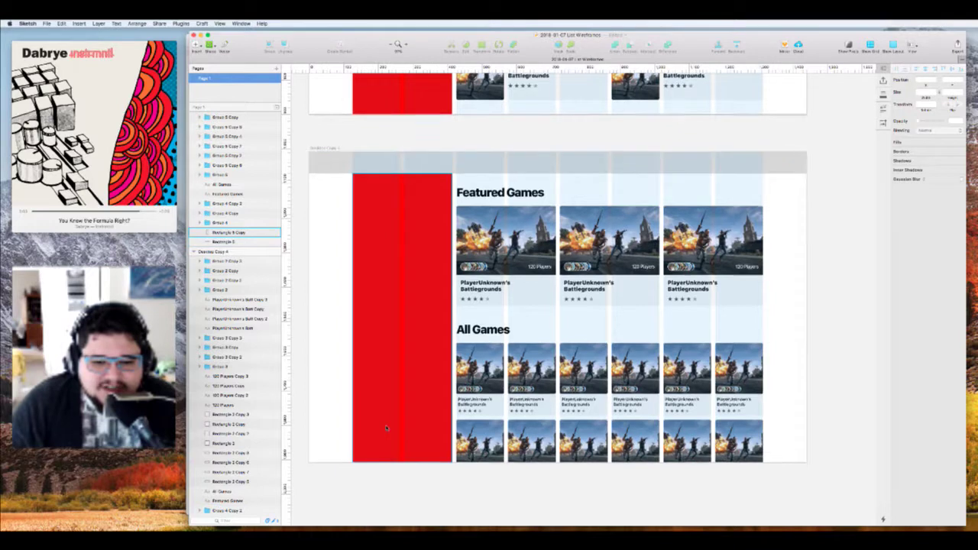
scroll(386, 428, "down", 2)
scroll(387, 429, "up", 5)
scroll(371, 469, "down", 3)
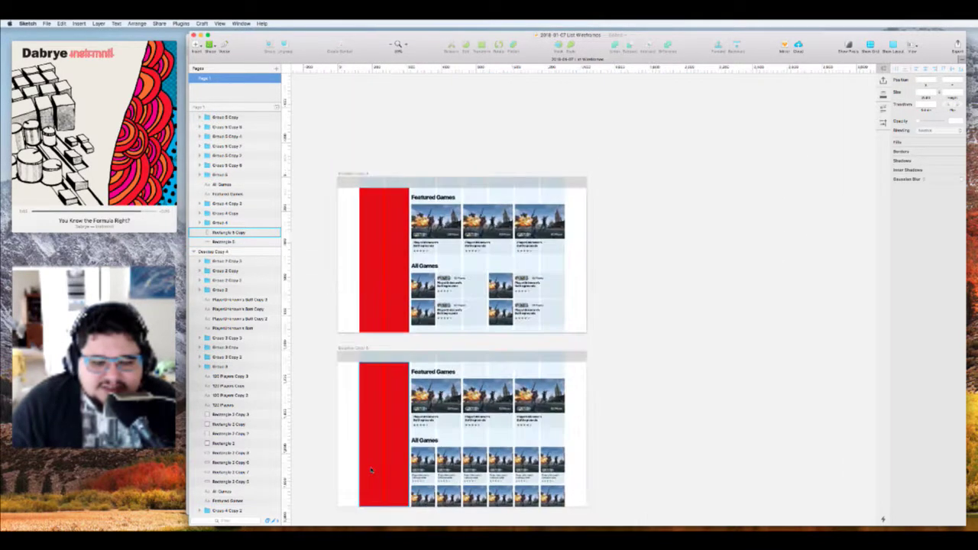
Select the lower game-library artboard and toggle its column layout grid with Ctrl+L.
left_click(357, 349)
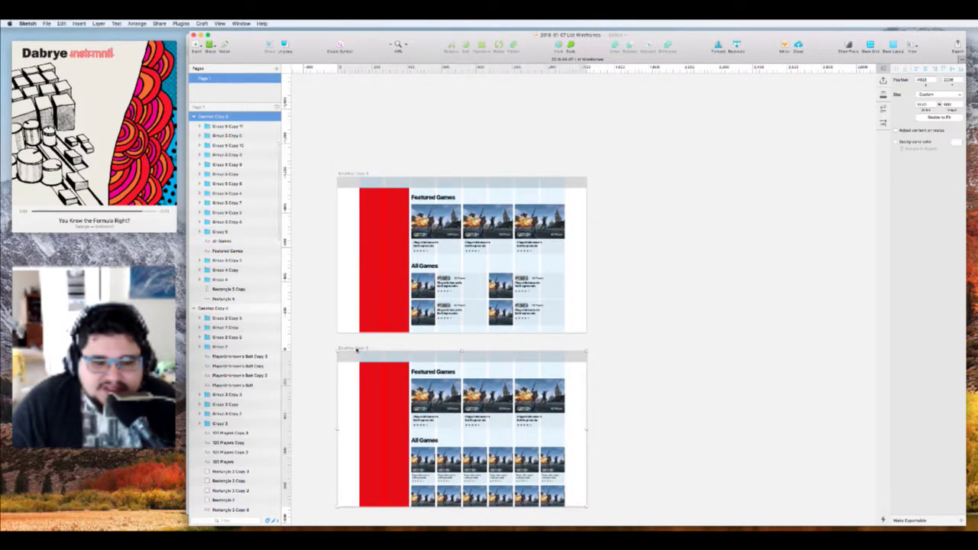
scroll(357, 348, "up", 5)
key("ctrl+l")
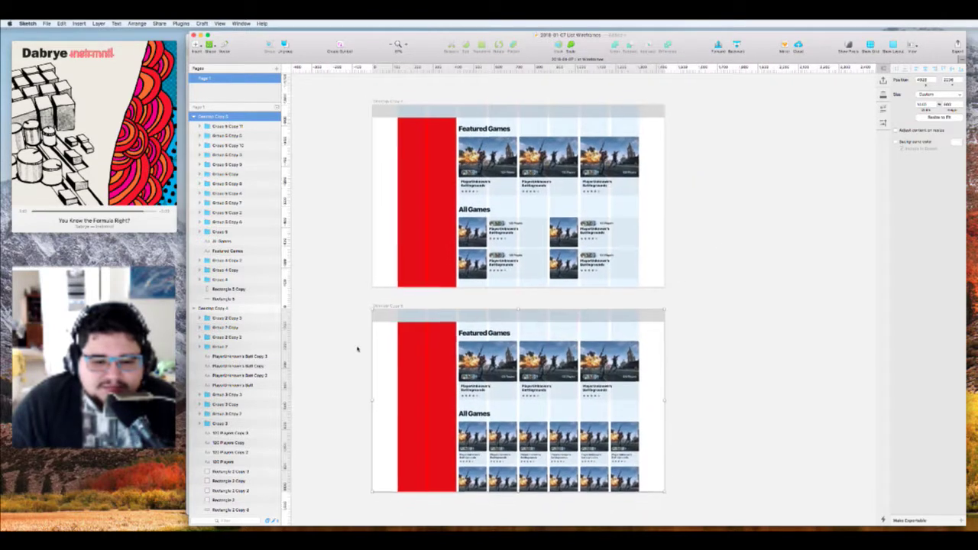
left_click(685, 322)
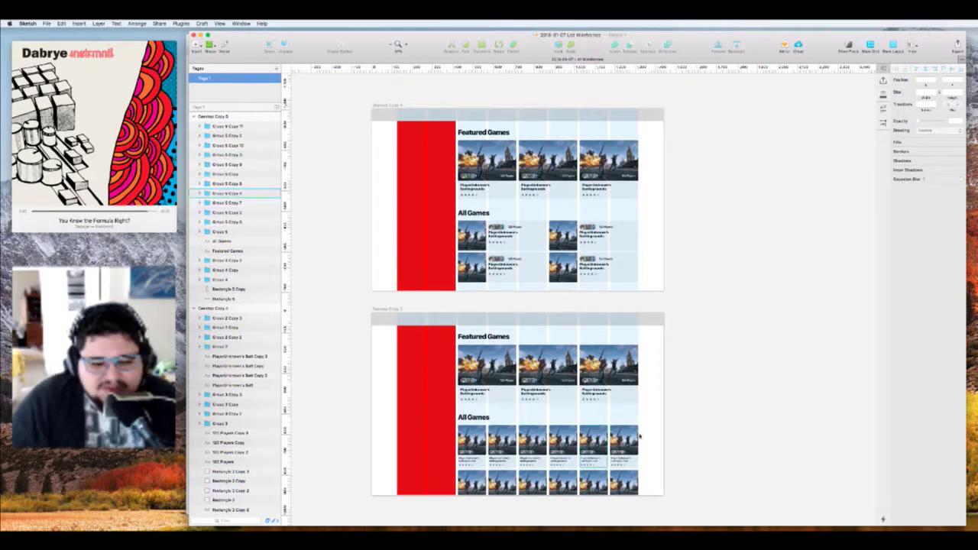
scroll(690, 421, "down", 3)
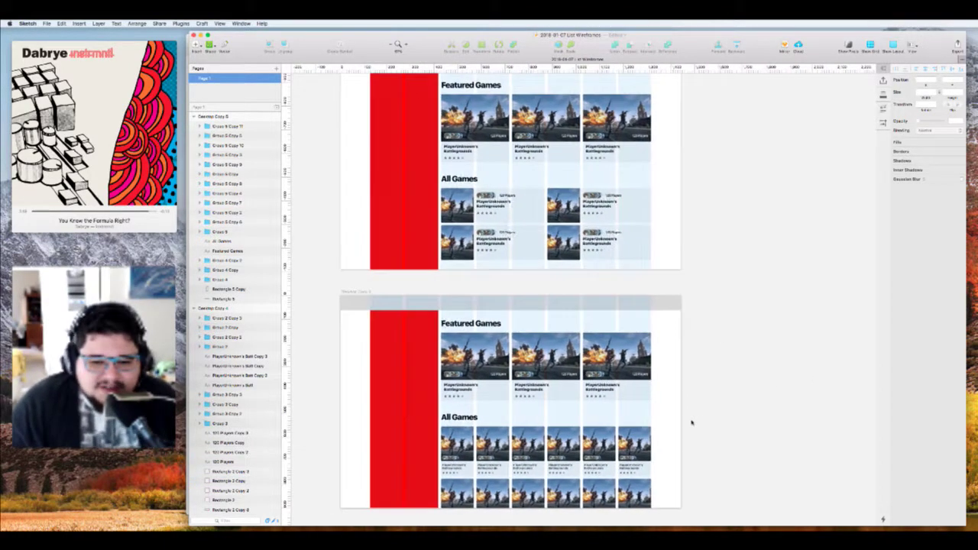
scroll(691, 423, "up", 1)
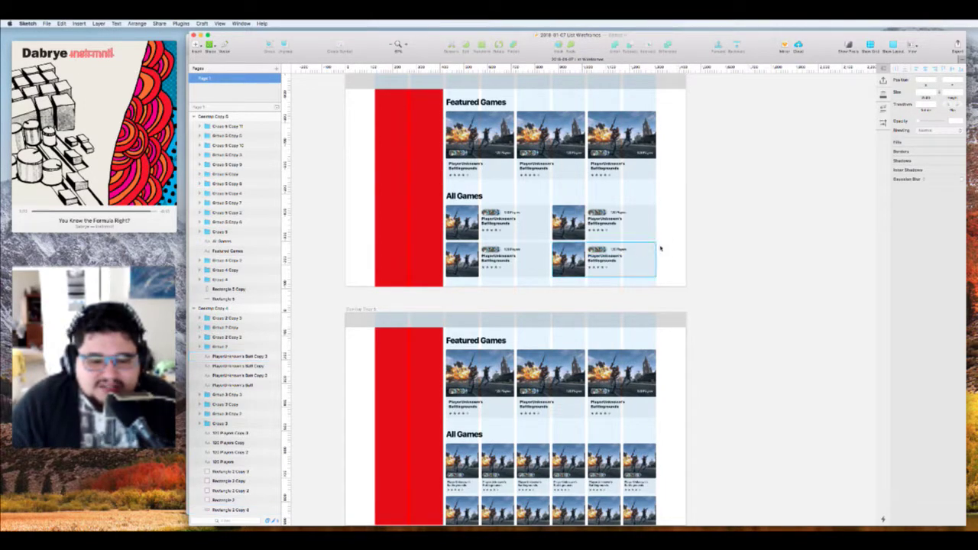
Group the bottom All Games card layers and copy them below as a third row of two cards.
left_click_drag(670, 249, 464, 288)
key("super+g")
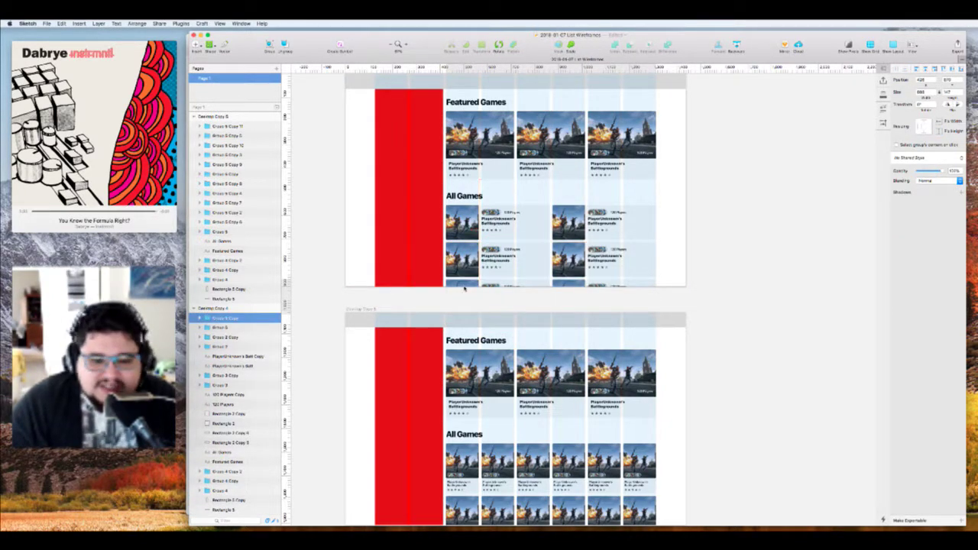
left_click(784, 256)
scroll(784, 257, "down", 2)
scroll(784, 258, "left", 2)
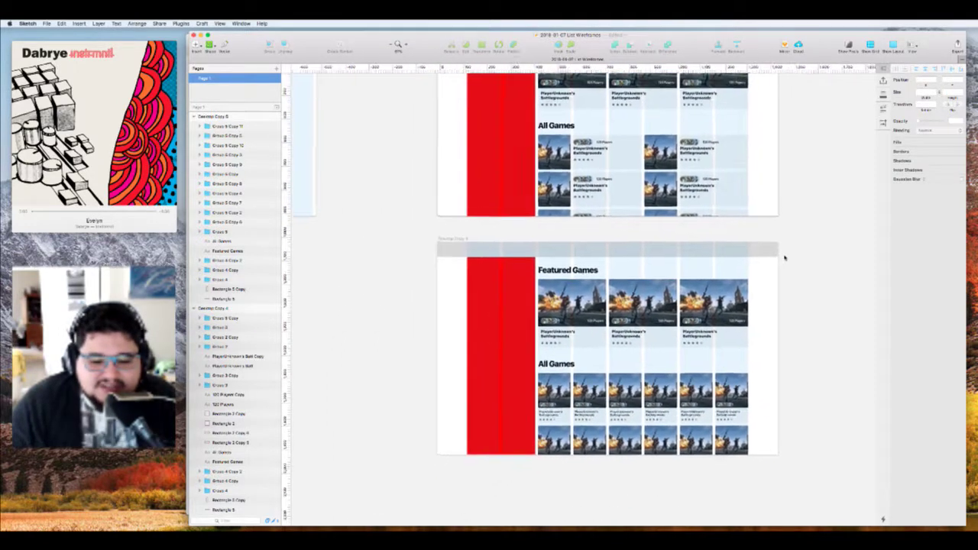
scroll(784, 258, "up", 3)
scroll(784, 257, "right", 3)
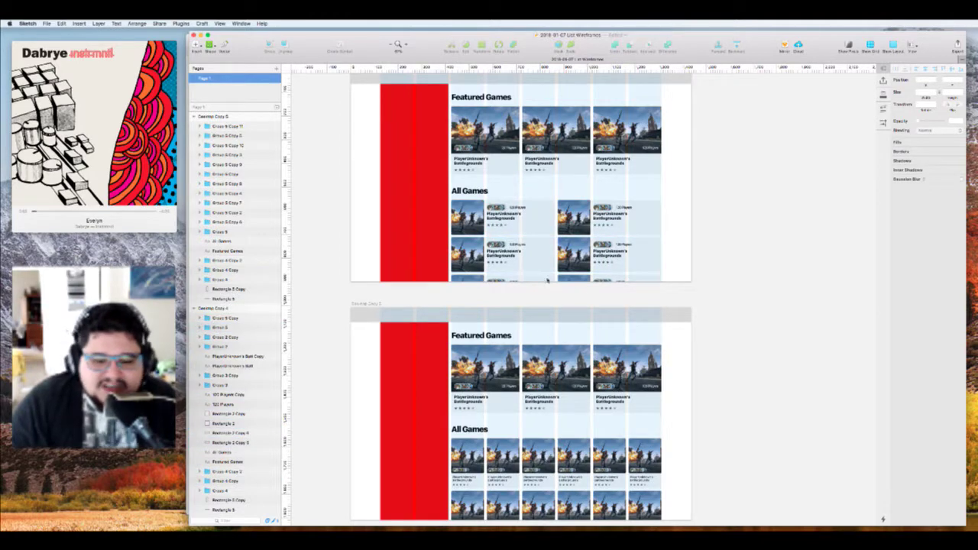
scroll(701, 308, "down", 3)
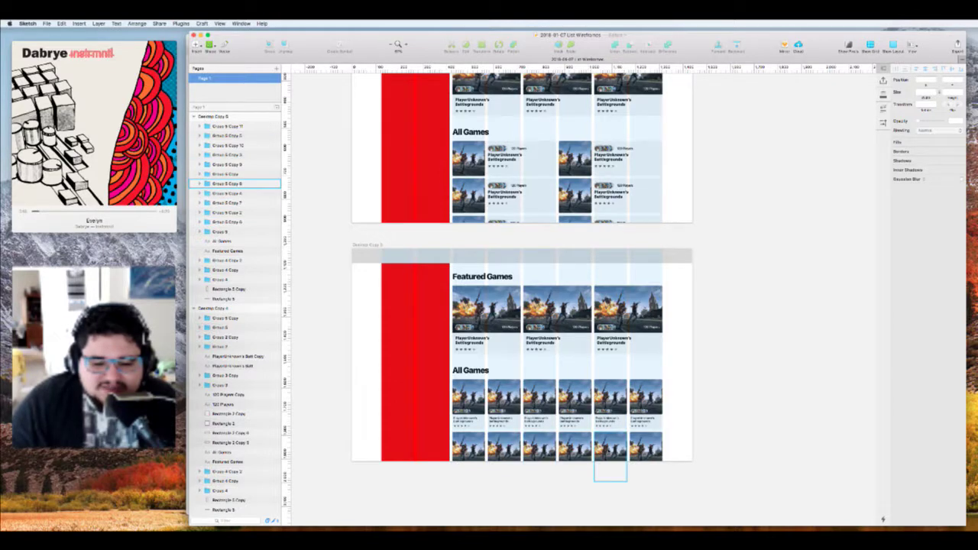
scroll(760, 306, "up", 1)
scroll(760, 307, "up", 2)
scroll(760, 307, "left", 3)
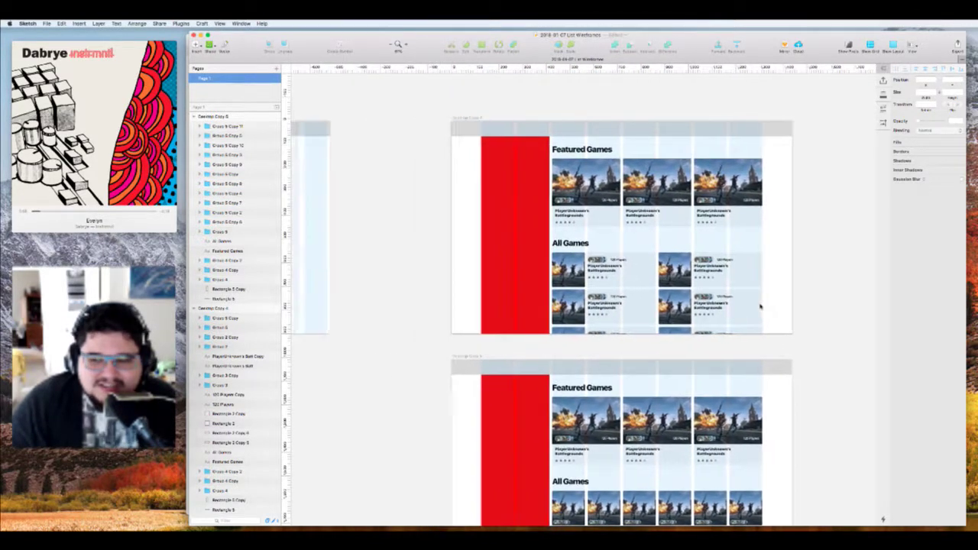
scroll(761, 306, "down", 3)
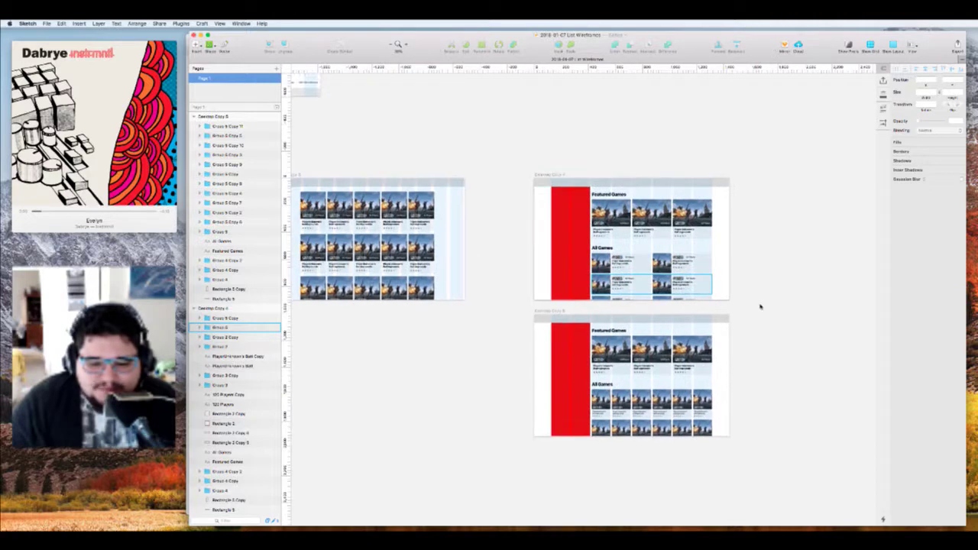
scroll(760, 306, "up", 5)
scroll(746, 314, "up", 2)
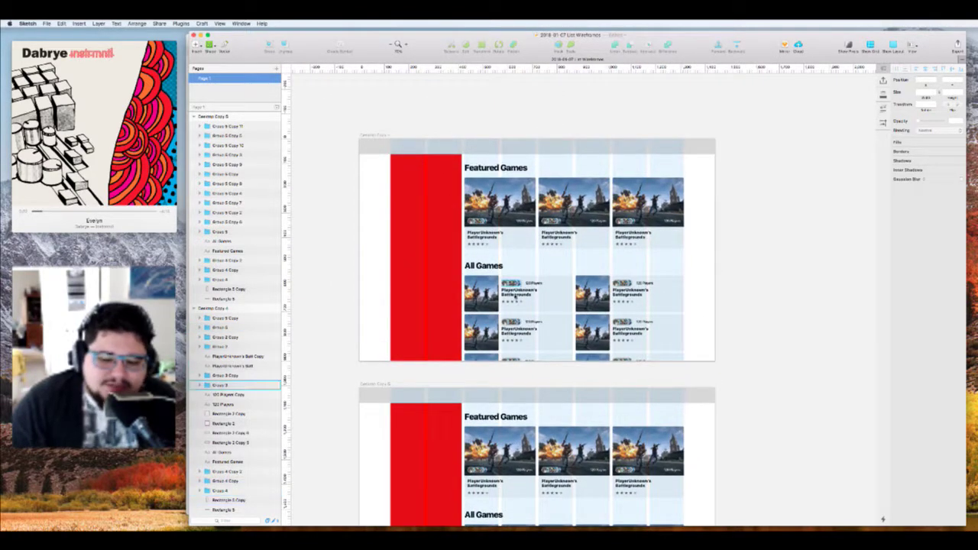
scroll(580, 378, "down", 3)
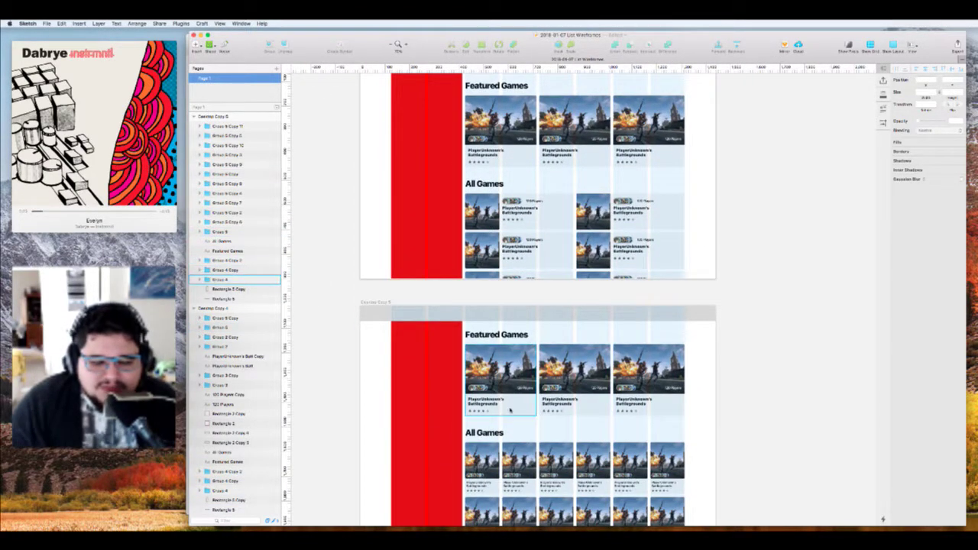
scroll(509, 409, "down", 4)
scroll(510, 412, "down", 4)
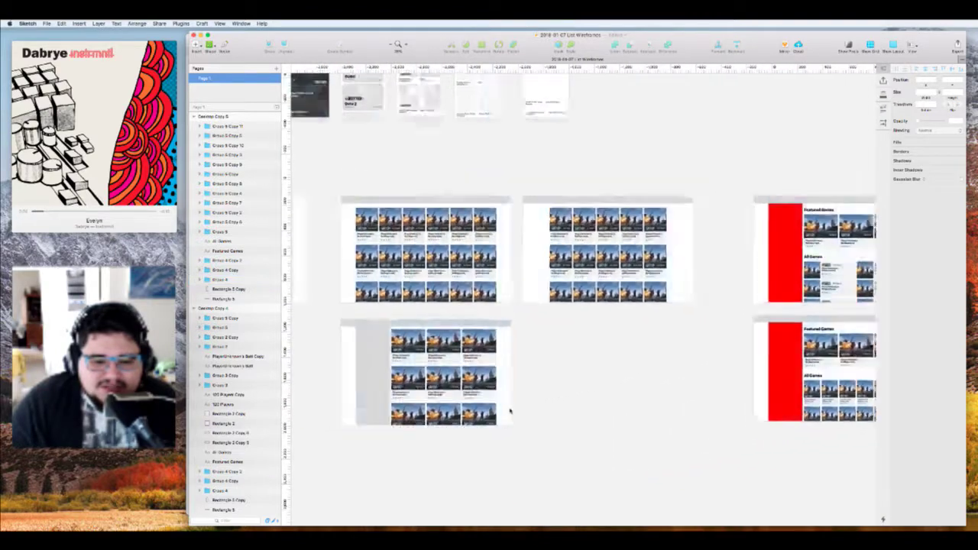
Re-space the middle row of artboards with a 12-pixel gap between them.
scroll(510, 411, "down", 2)
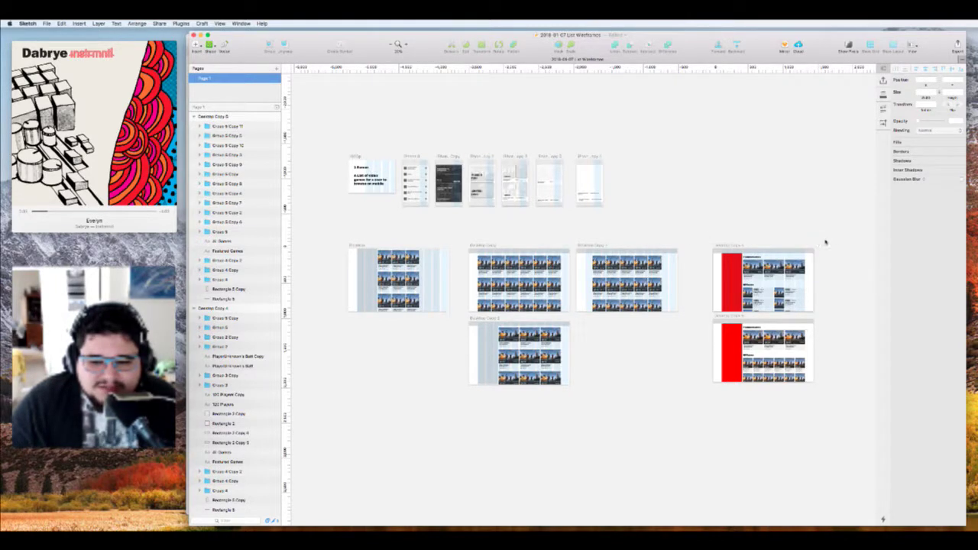
left_click_drag(833, 243, 327, 319)
key("ctrl+super+d")
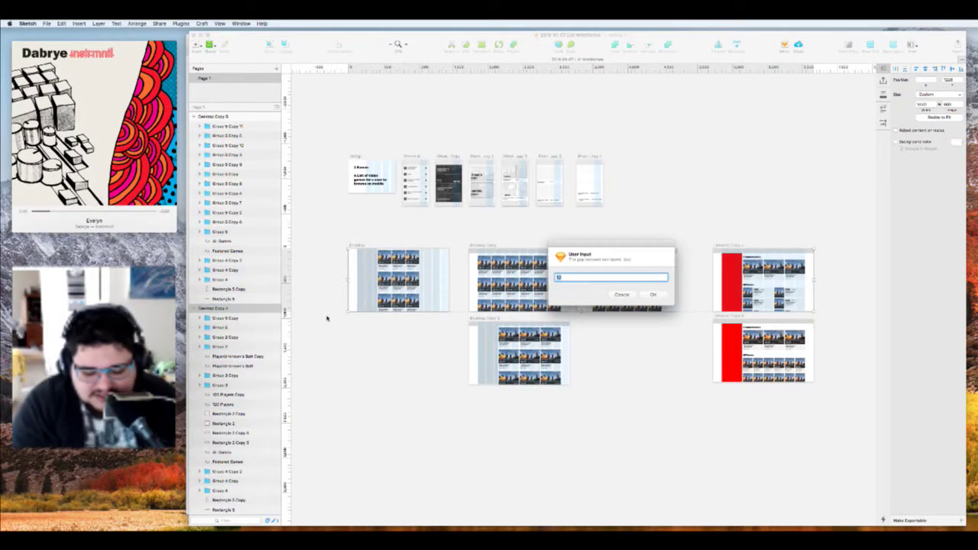
key("Return")
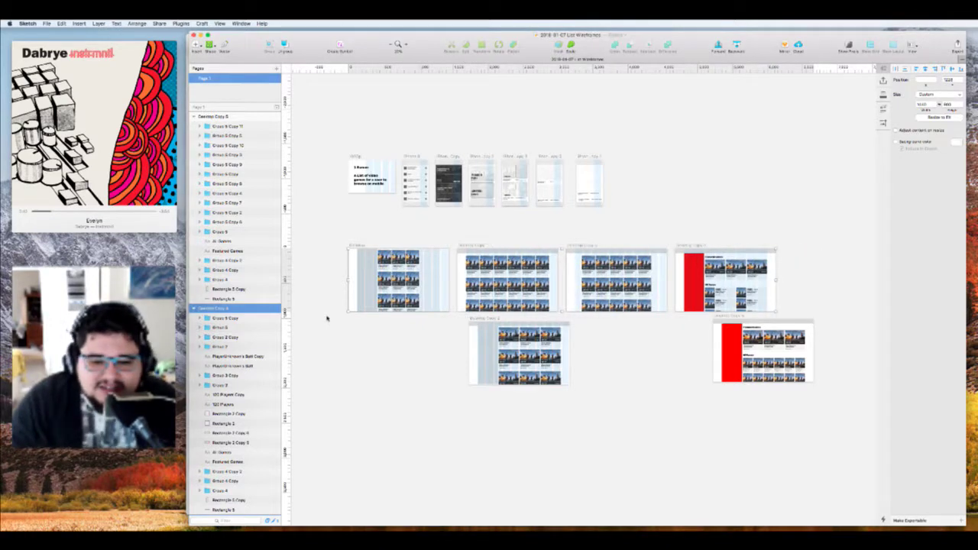
Shift the lower-left artboard left and move the lower red artboard under the upper red one.
left_click_drag(498, 314, 480, 329)
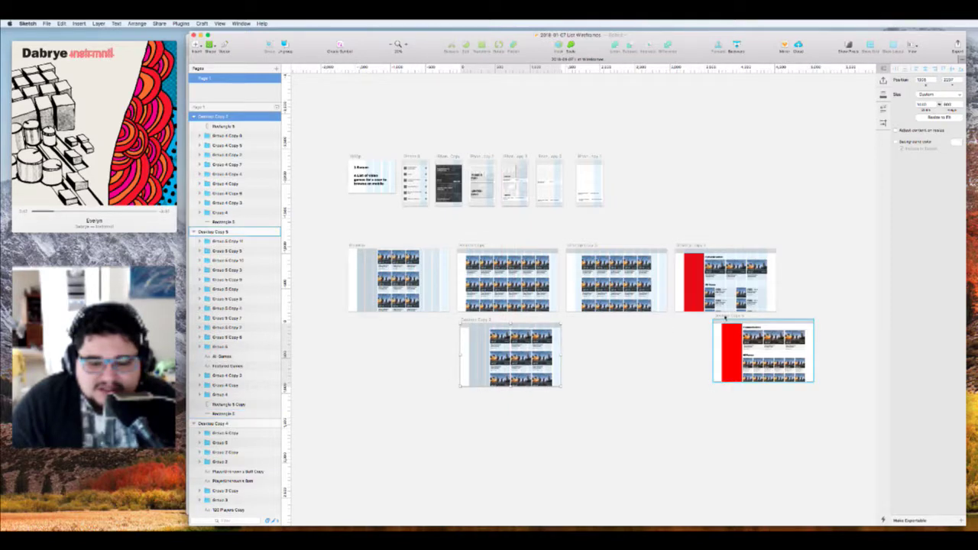
left_click_drag(727, 322, 689, 324)
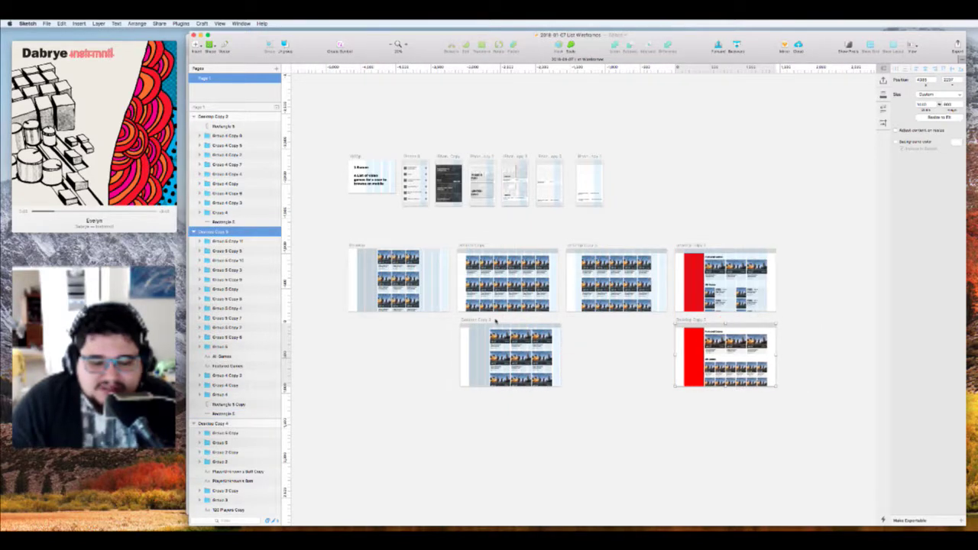
scroll(495, 321, "up", 3)
left_click_drag(495, 324, 433, 326)
scroll(370, 348, "down", 5)
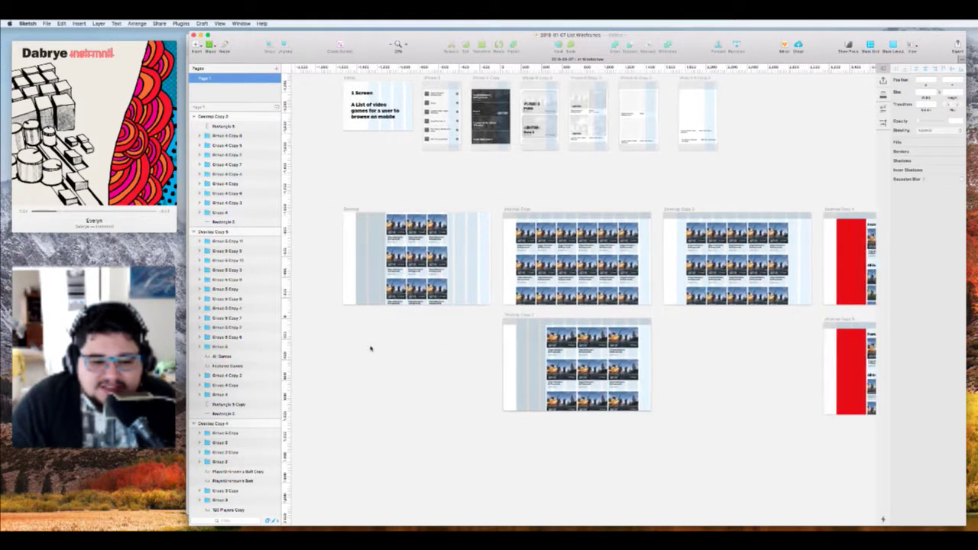
Place Desktop Copy 3 at the start of the second row and Desktop Copy 4 under Desktop Copy.
scroll(371, 348, "left", 2)
left_click_drag(537, 318, 375, 324)
left_click(585, 353)
scroll(586, 353, "right", 3)
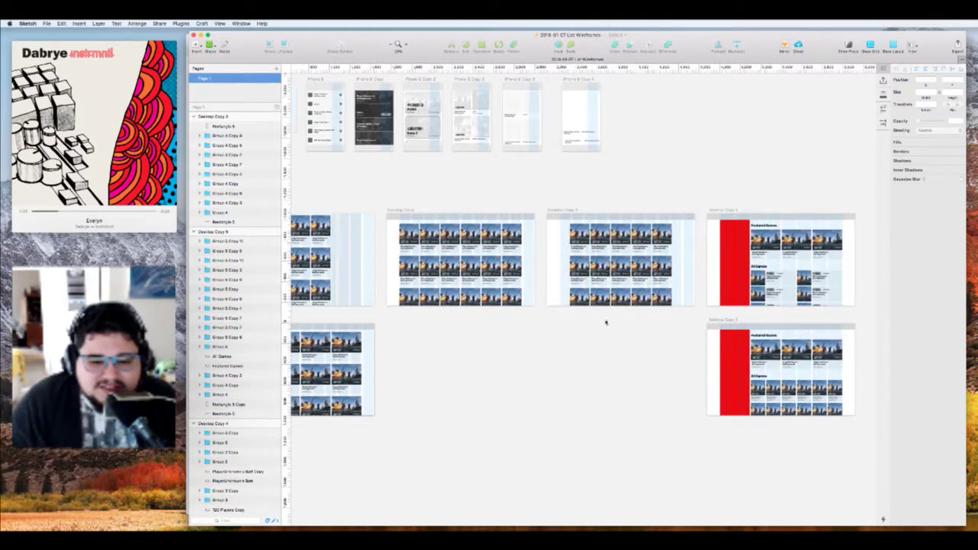
left_click_drag(570, 211, 411, 325)
Tidy the top-row artboards into an evenly spaced row and move Desktop Copy 5 into the bottom row.
left_click(230, 300)
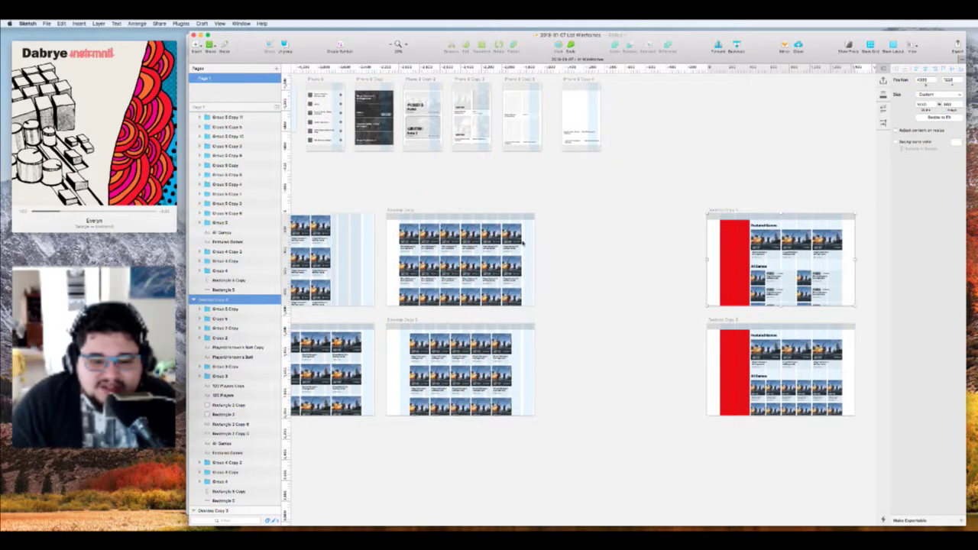
scroll(522, 243, "left", 5)
left_click(356, 200)
left_click(513, 207)
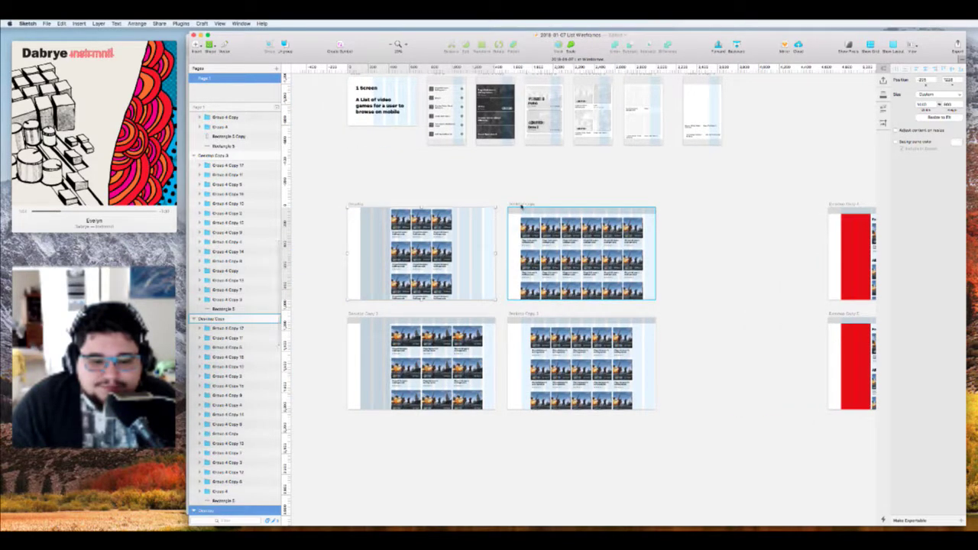
left_click(841, 207)
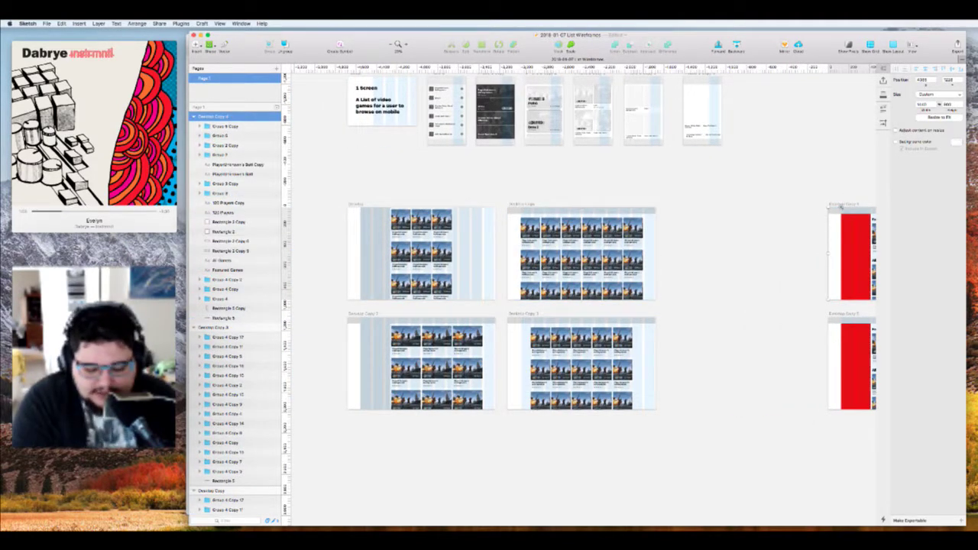
left_click(528, 206)
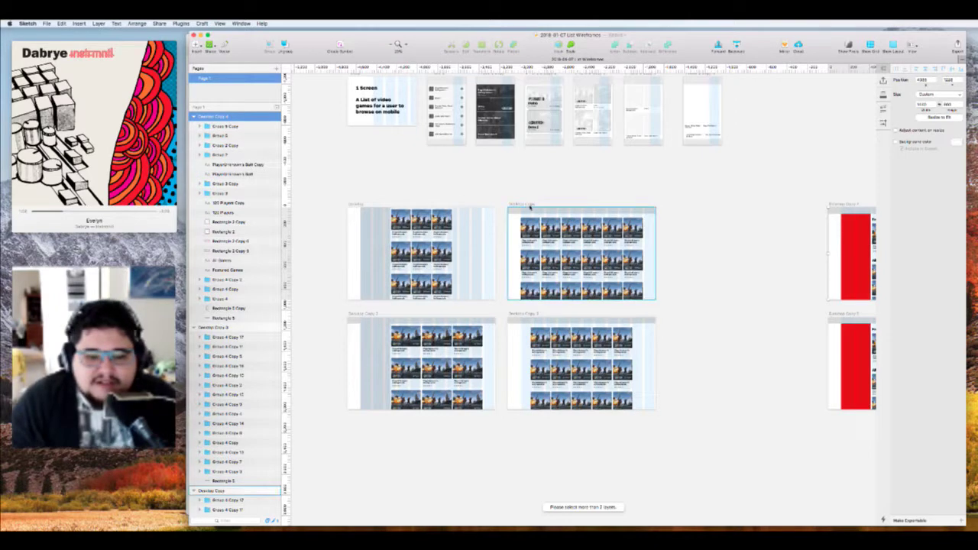
left_click(353, 205)
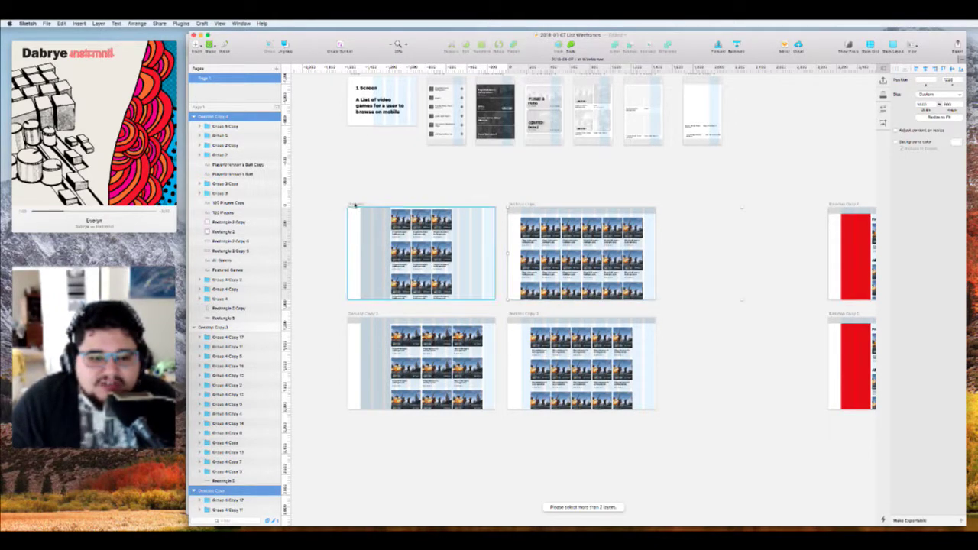
key("ctrl+super+a")
key("Return")
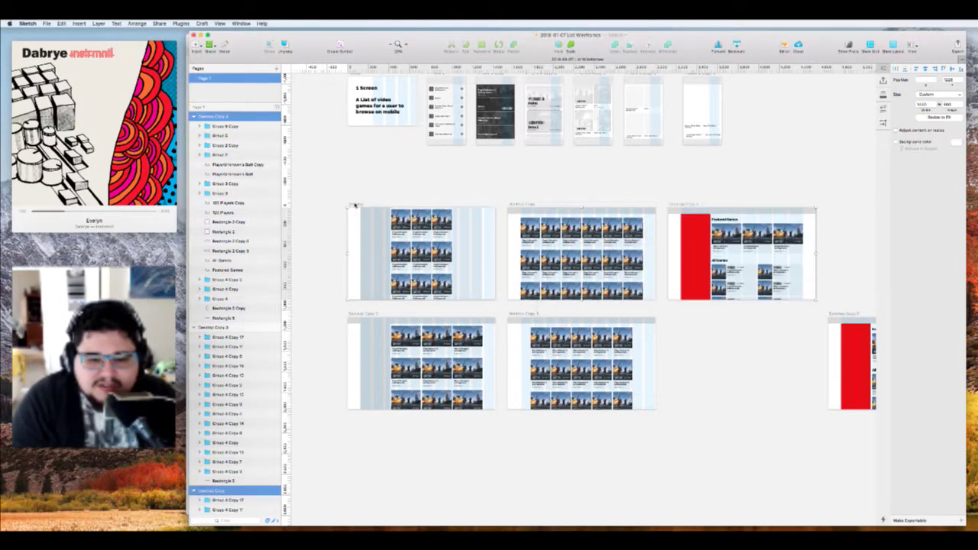
left_click_drag(838, 313, 675, 323)
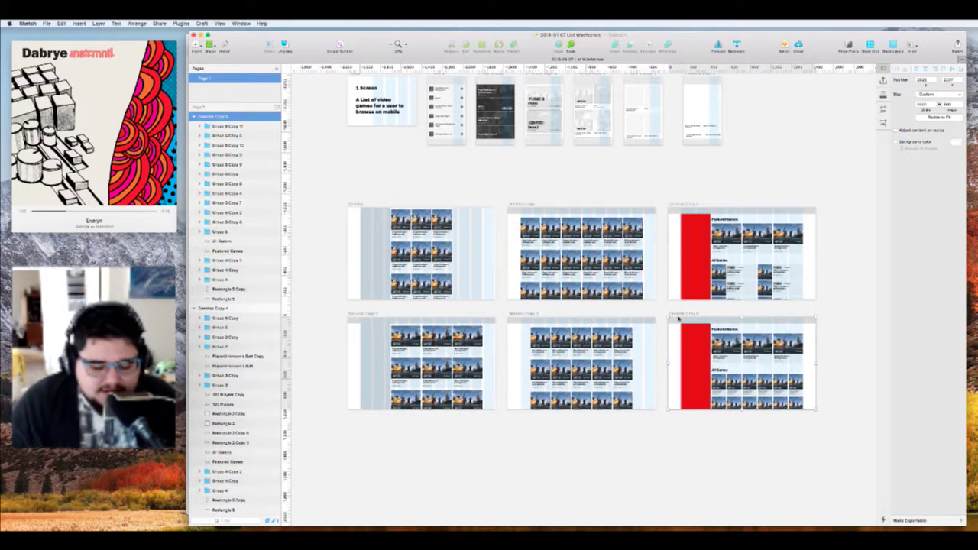
left_click(844, 257)
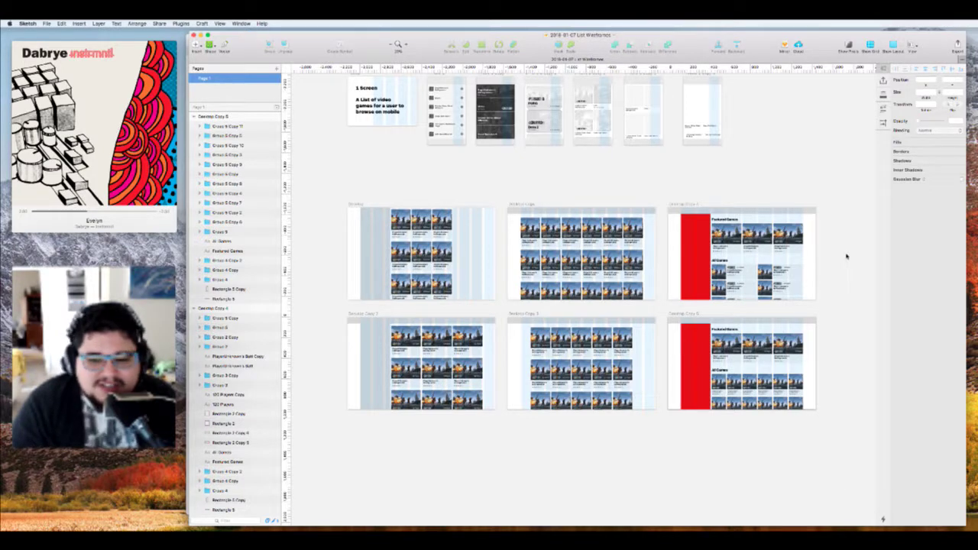
Fill the first artboard's left column rectangle with red F00.
left_click(375, 281)
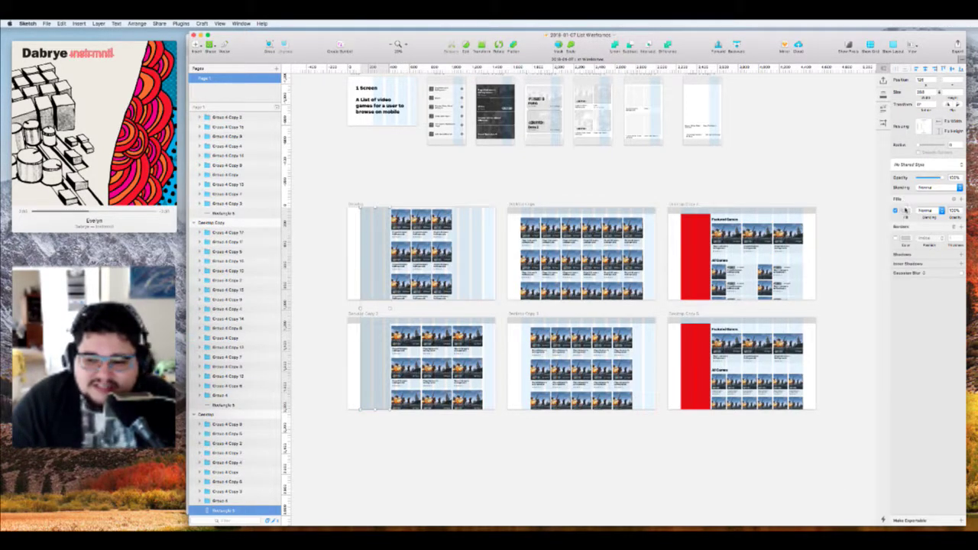
left_click(906, 210)
type("f00")
key("Return")
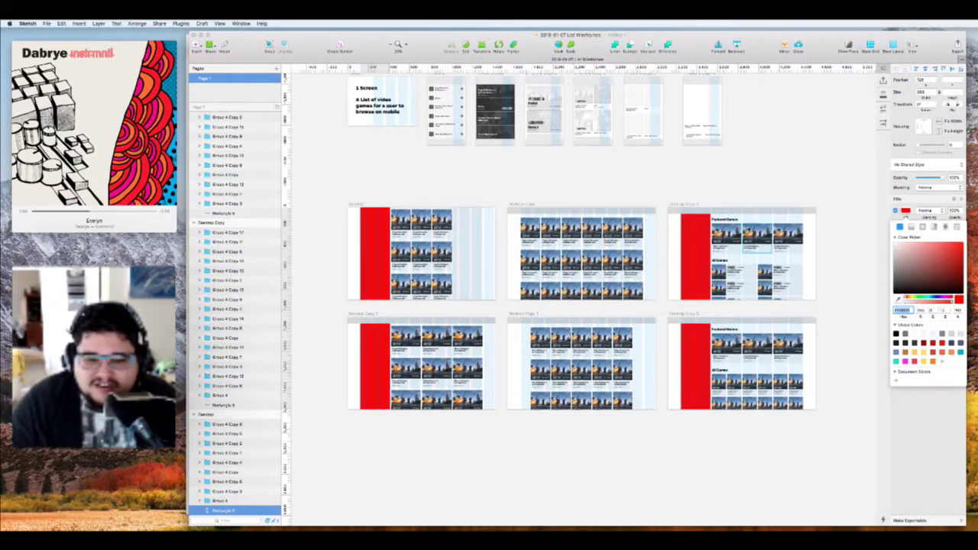
left_click(760, 178)
left_click(760, 177)
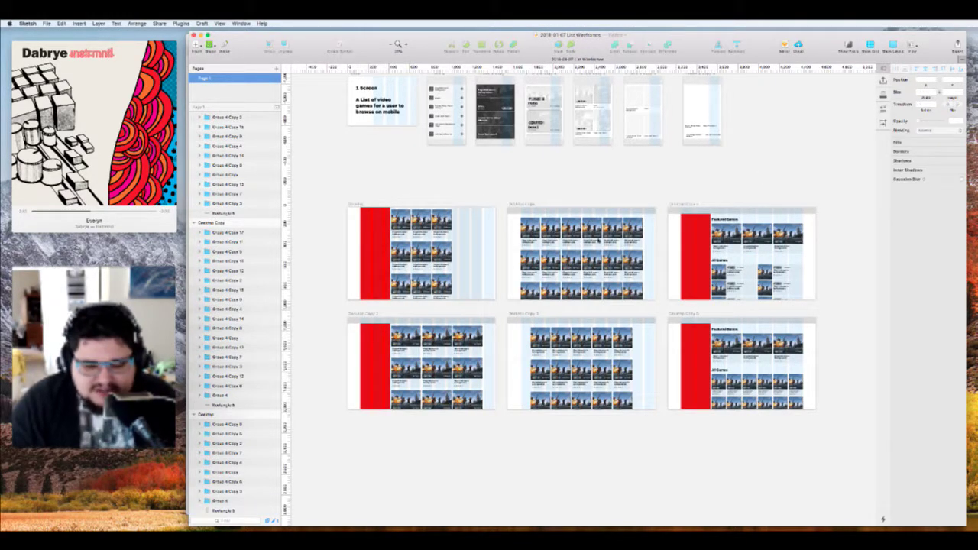
Make the first artboard's right column pure red FF0000 at 100% opacity.
left_click(465, 273)
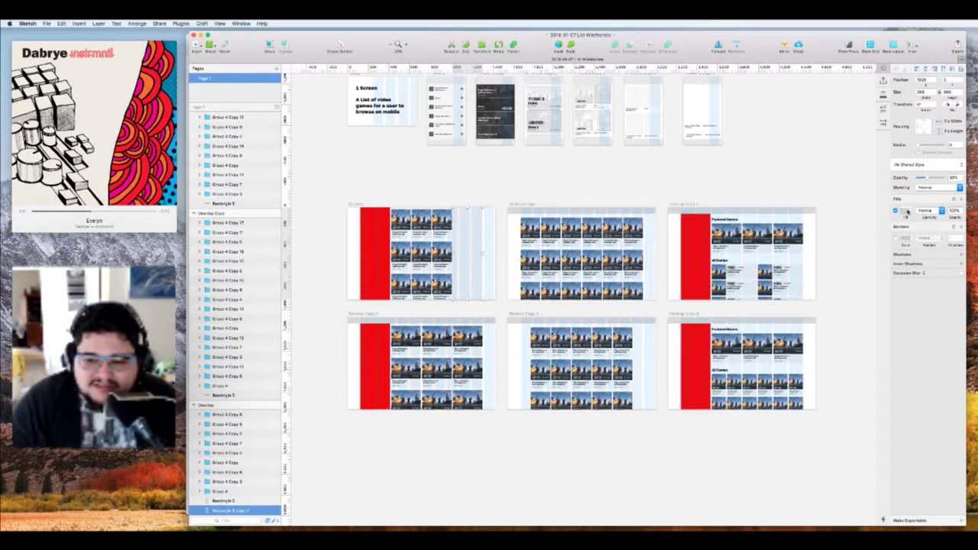
left_click(907, 211)
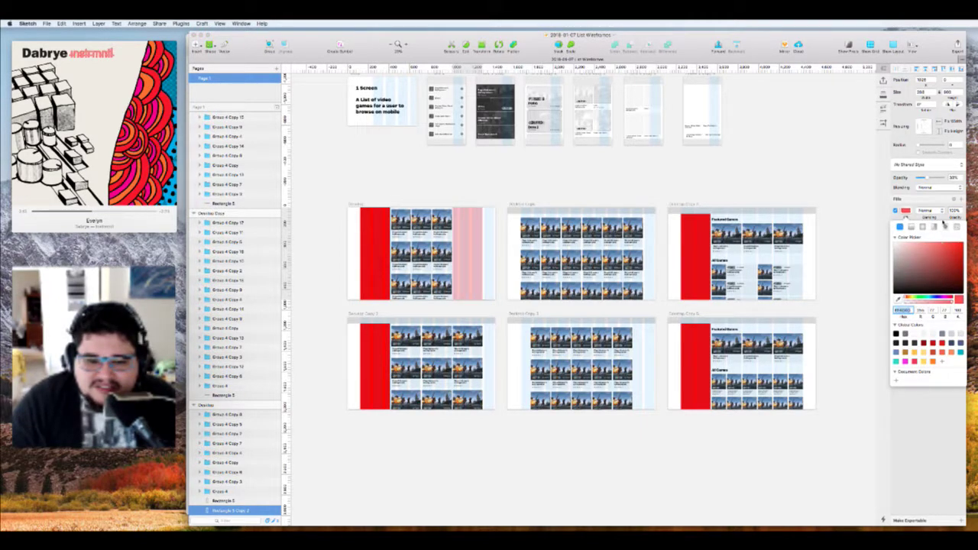
left_click_drag(944, 224, 964, 234)
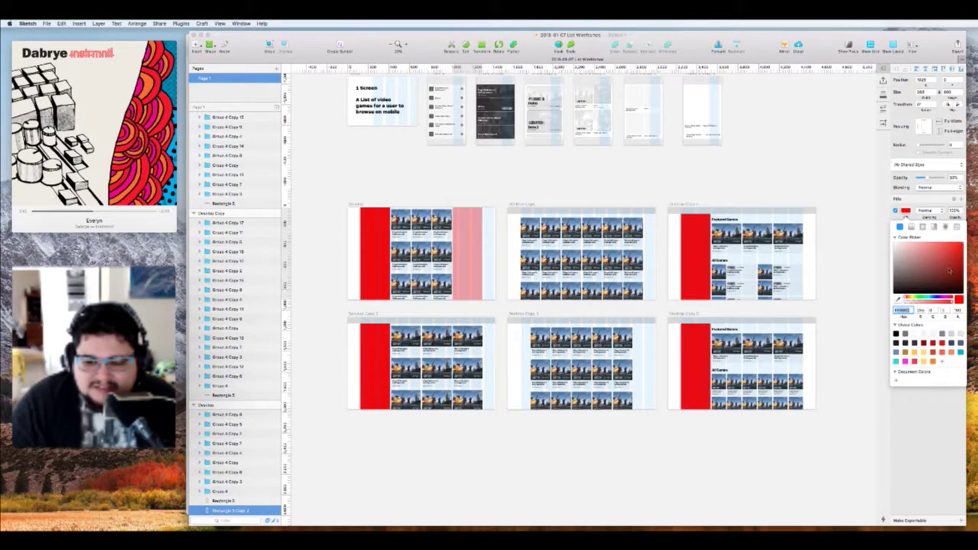
left_click_drag(938, 177, 955, 176)
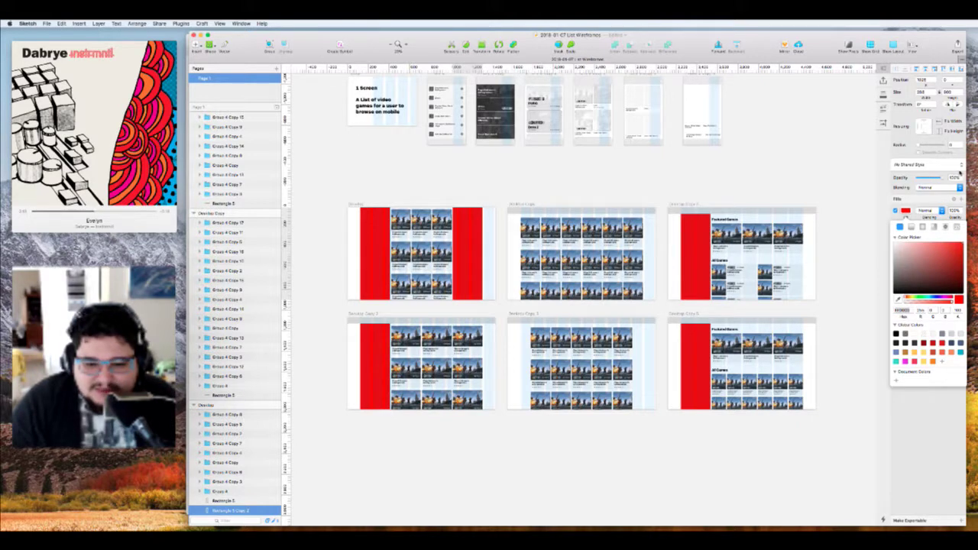
left_click(727, 199)
left_click(727, 181)
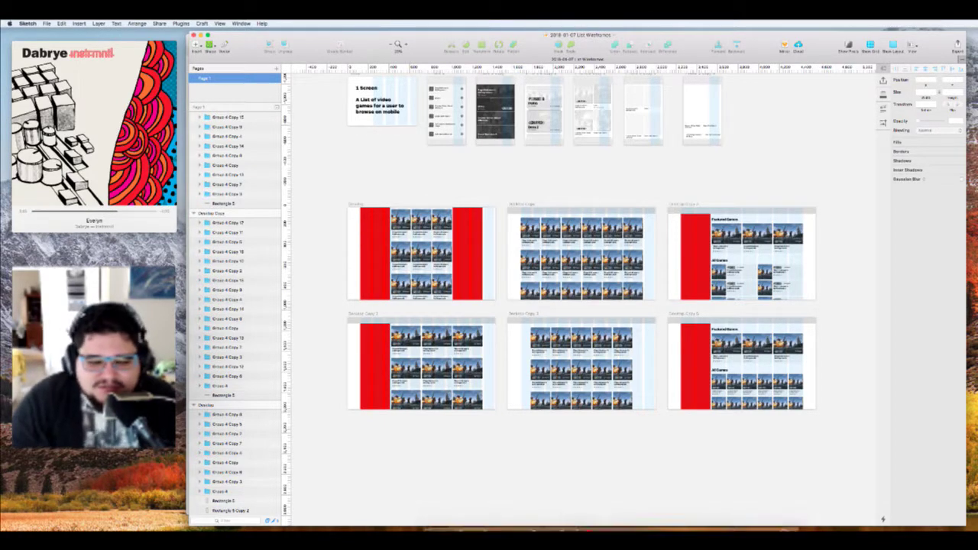
Bring back the Ecamm Live window, clear the overlay layer and put the Good Bye card live.
left_click(764, 519)
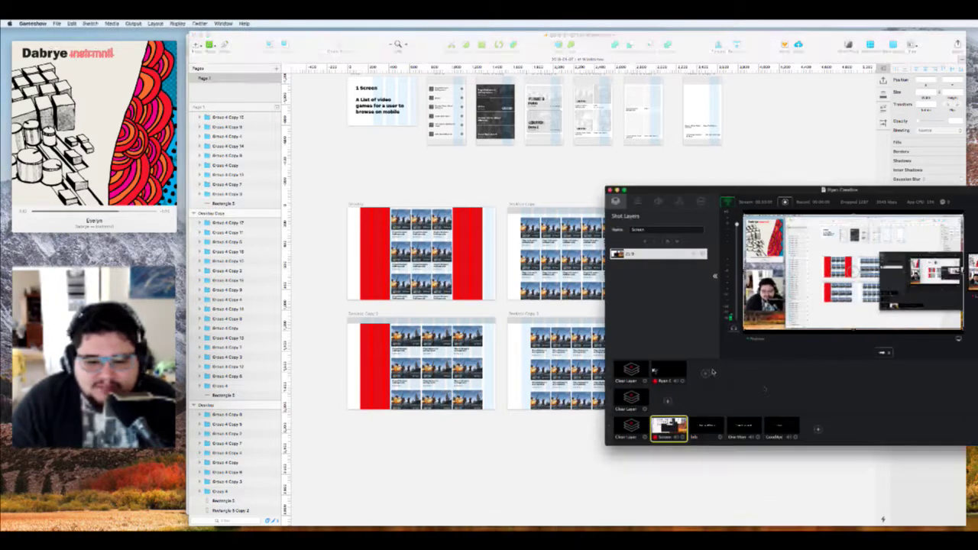
left_click(634, 396)
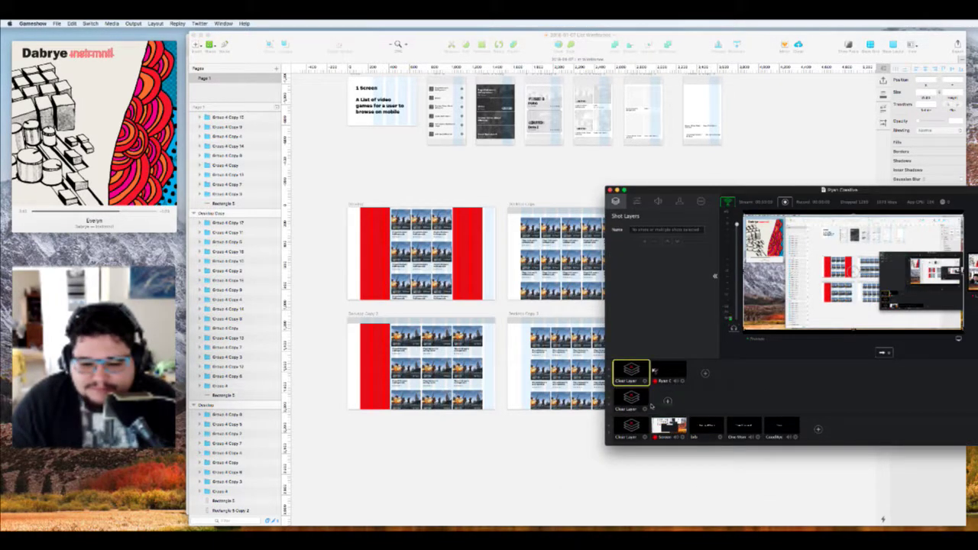
left_click(781, 426)
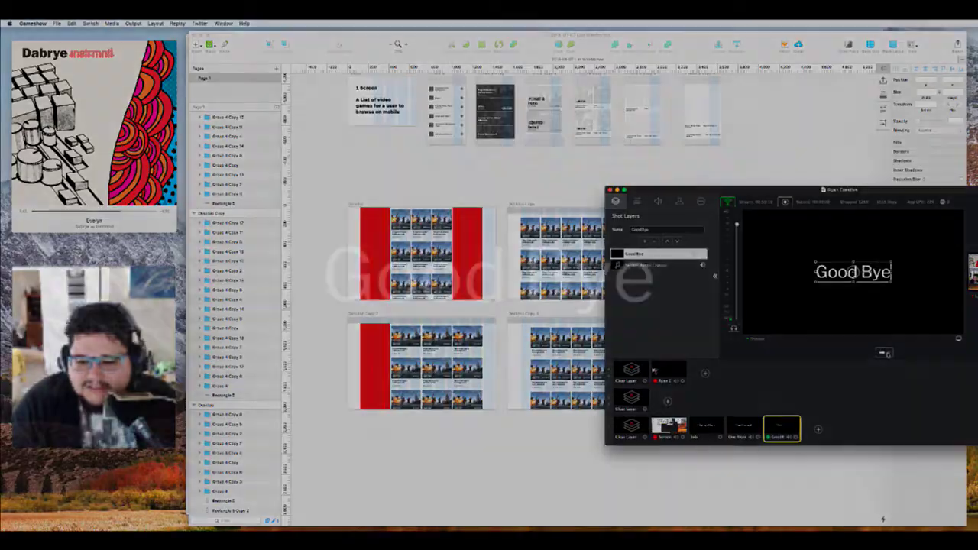